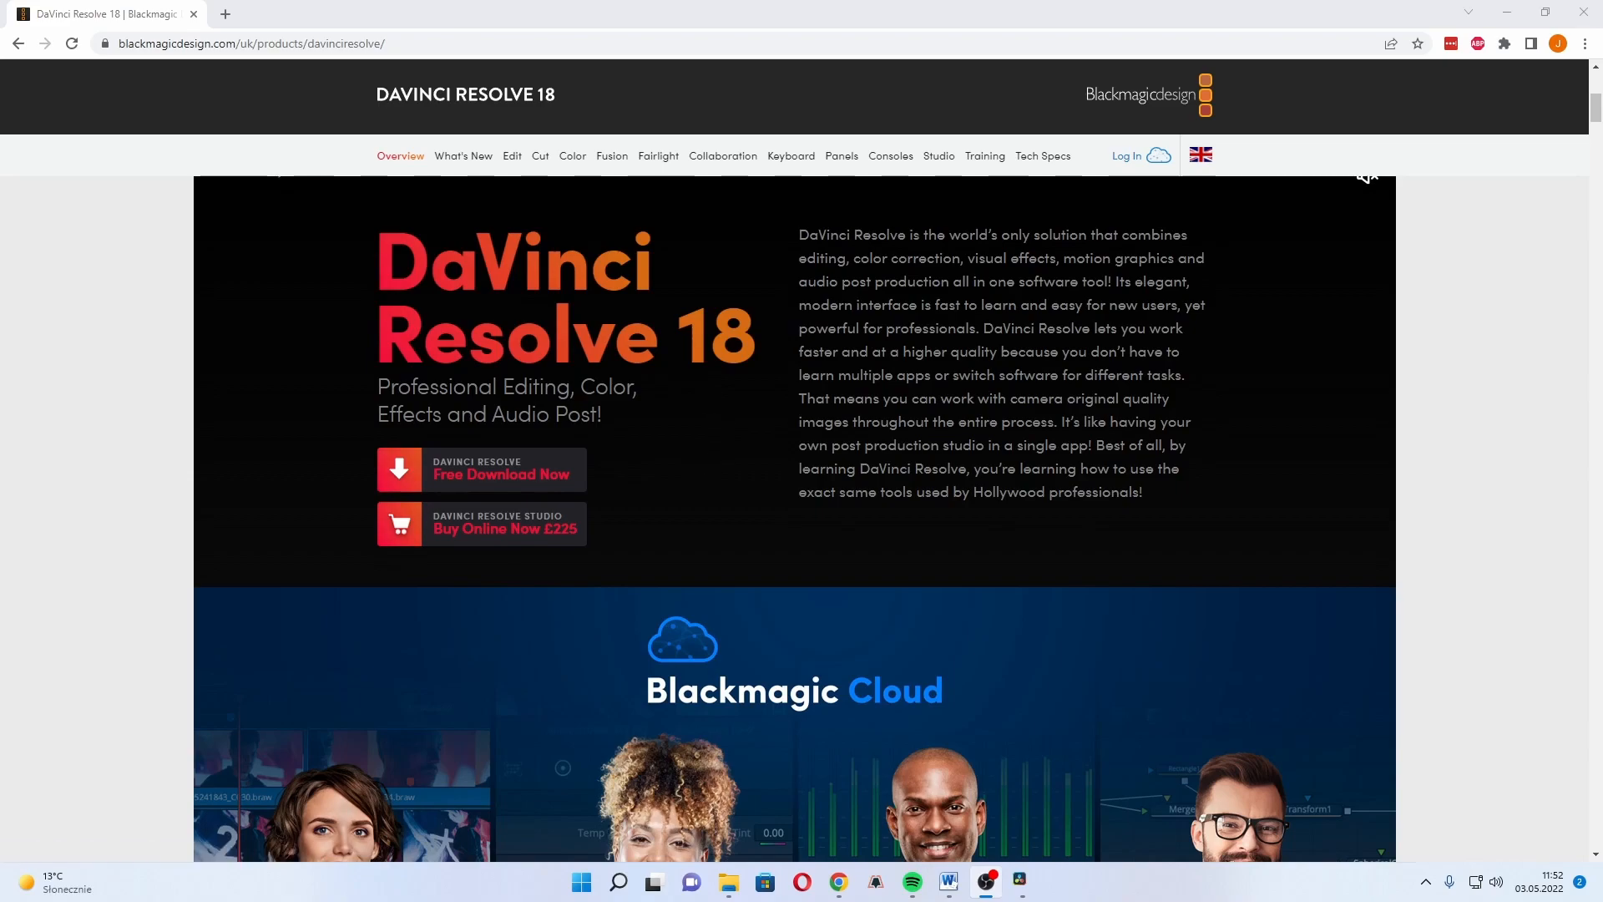
Step: Check the Windows download form for the free DaVinci Resolve 17, close it and minimize the browser
click(513, 482)
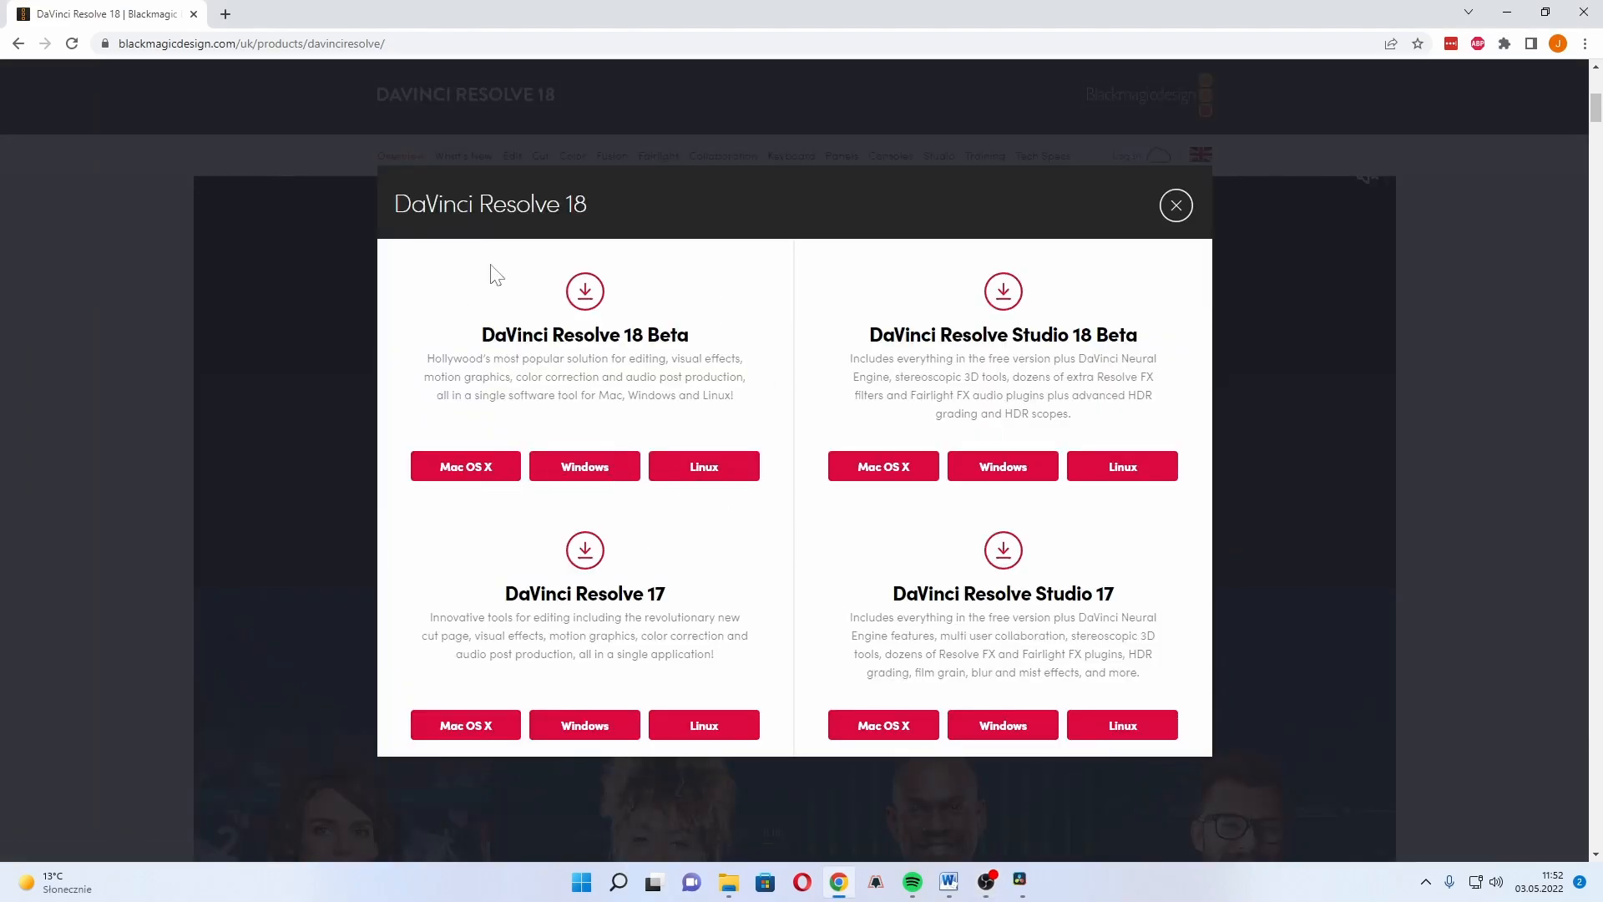
click(596, 726)
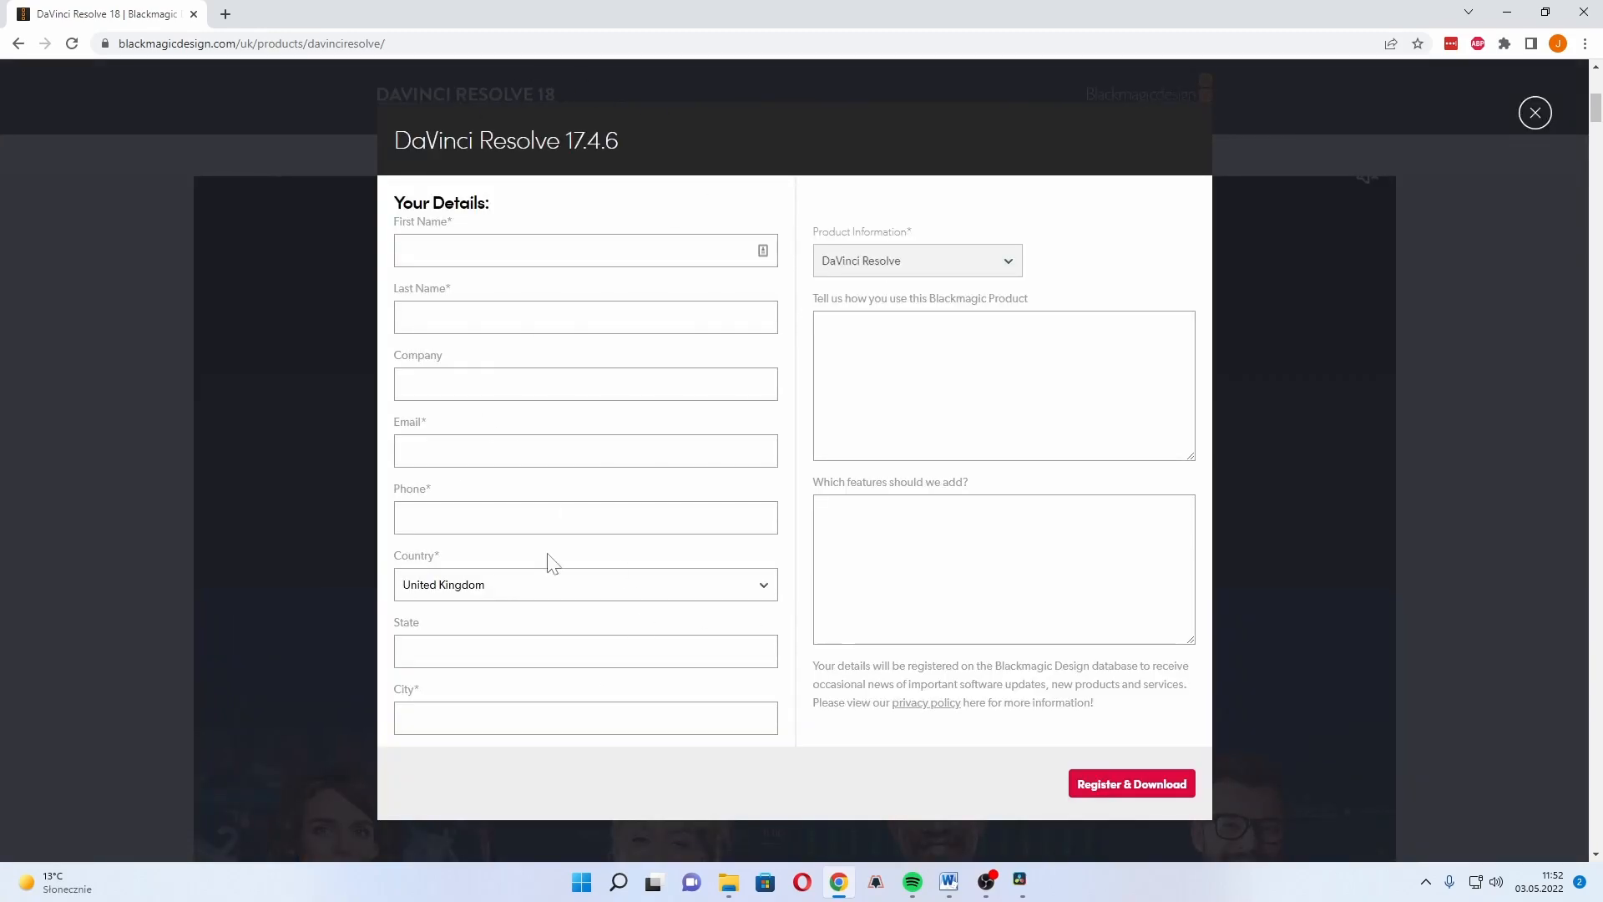
click(1534, 114)
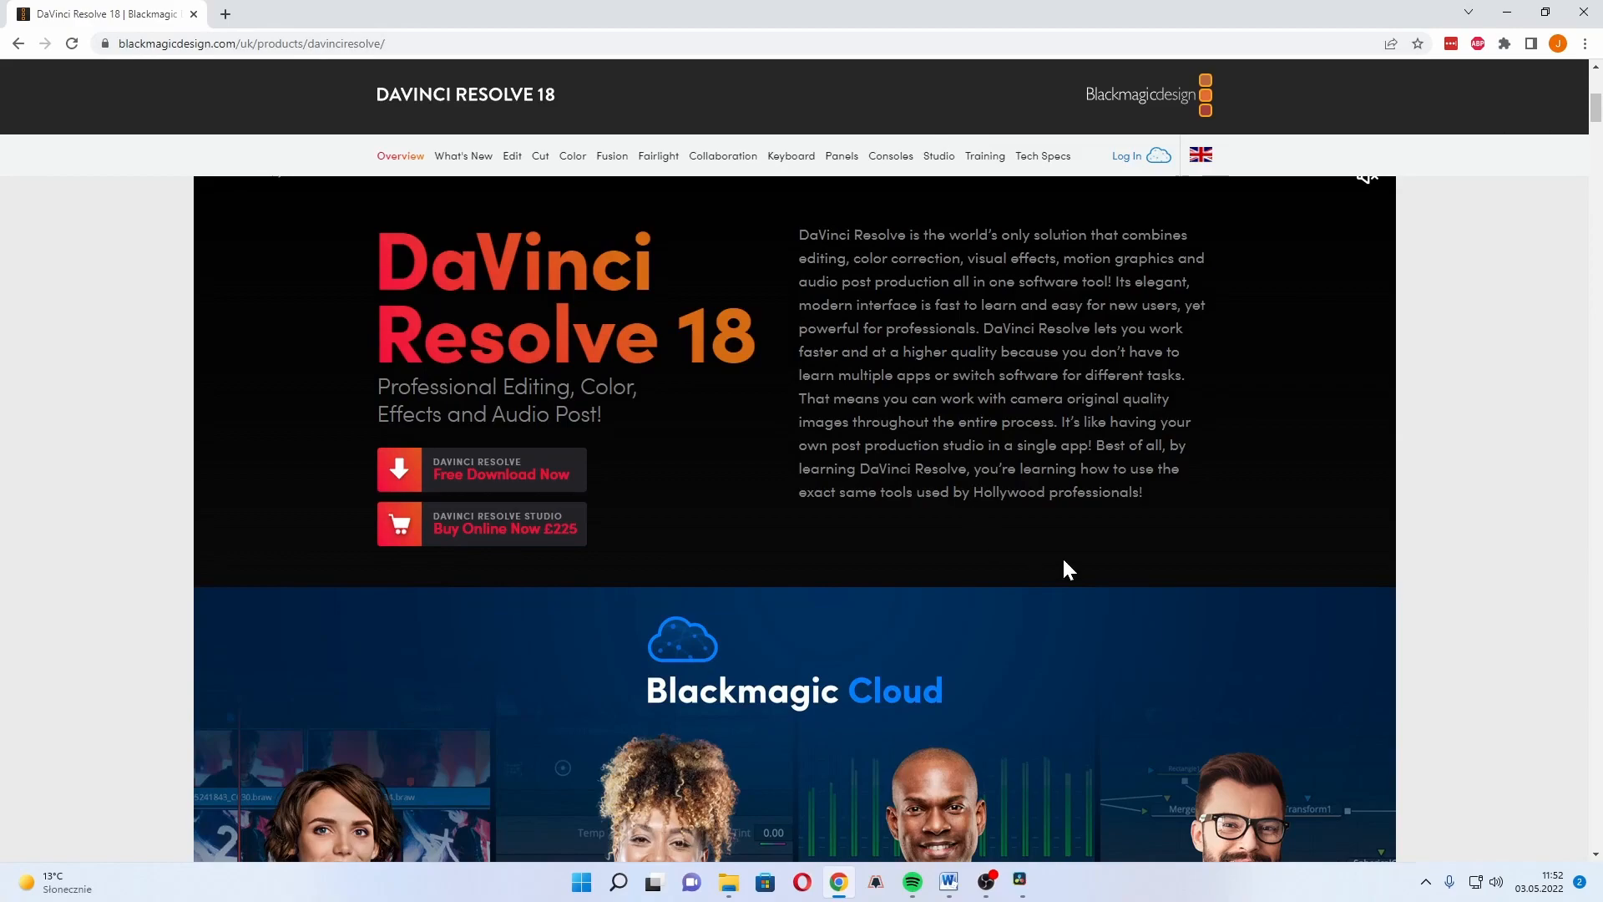
click(1509, 13)
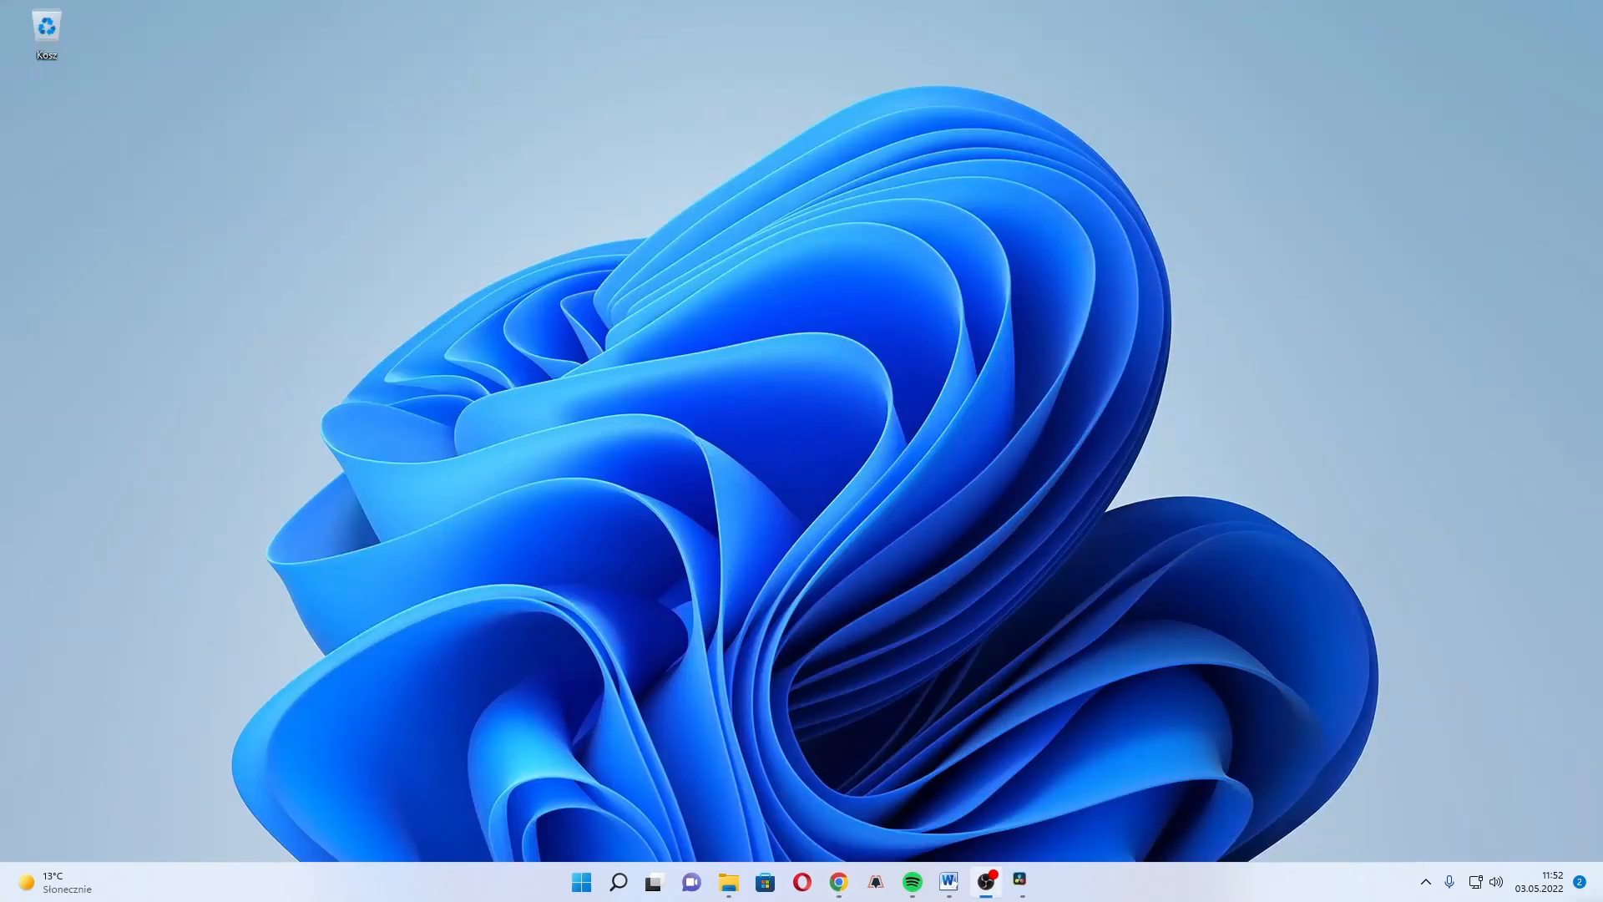
Step: Switch to DaVinci Resolve, open the Untitled Project and arrange its window to fill the screen
click(1020, 881)
drag(1438, 361, 668, 274)
double_click(665, 258)
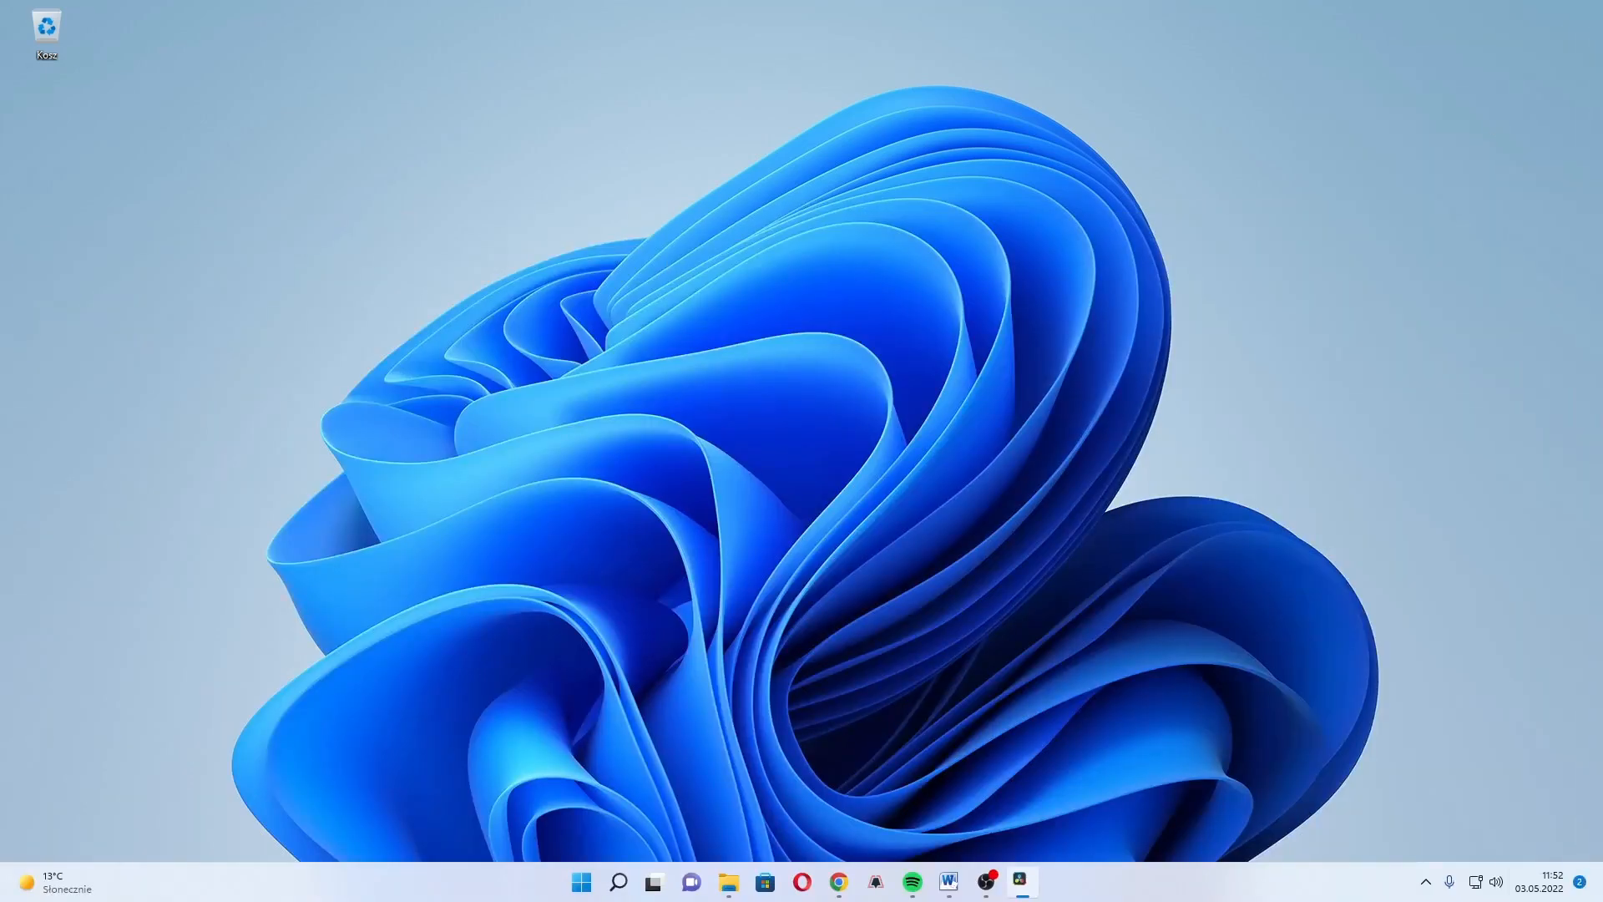
drag(1336, 194, 83, 98)
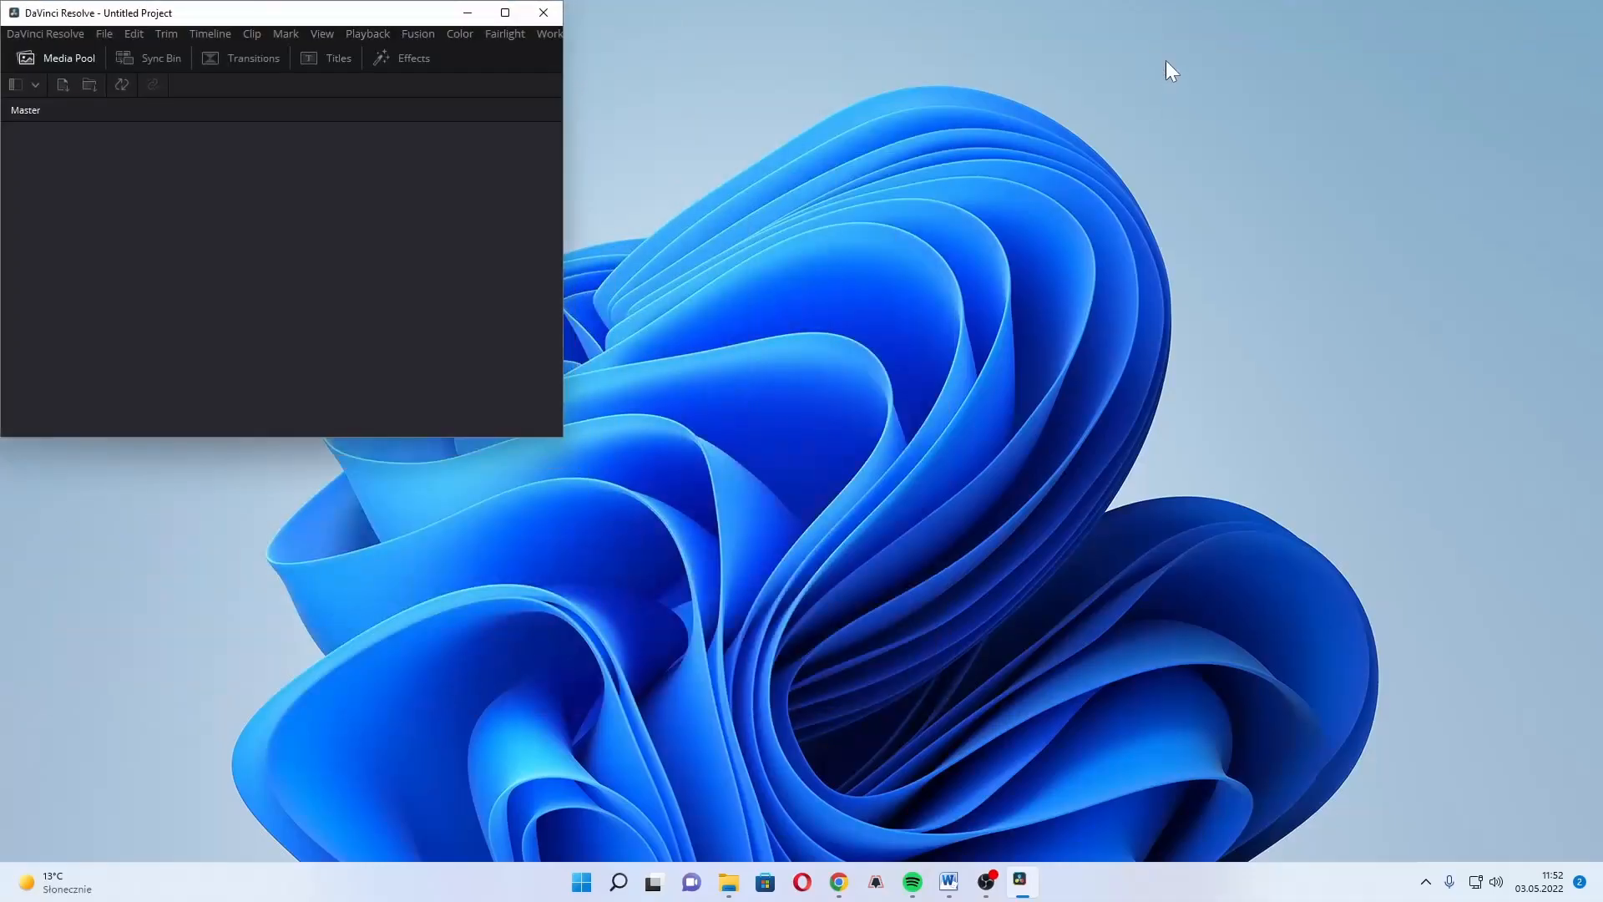
drag(384, 15, 391, 16)
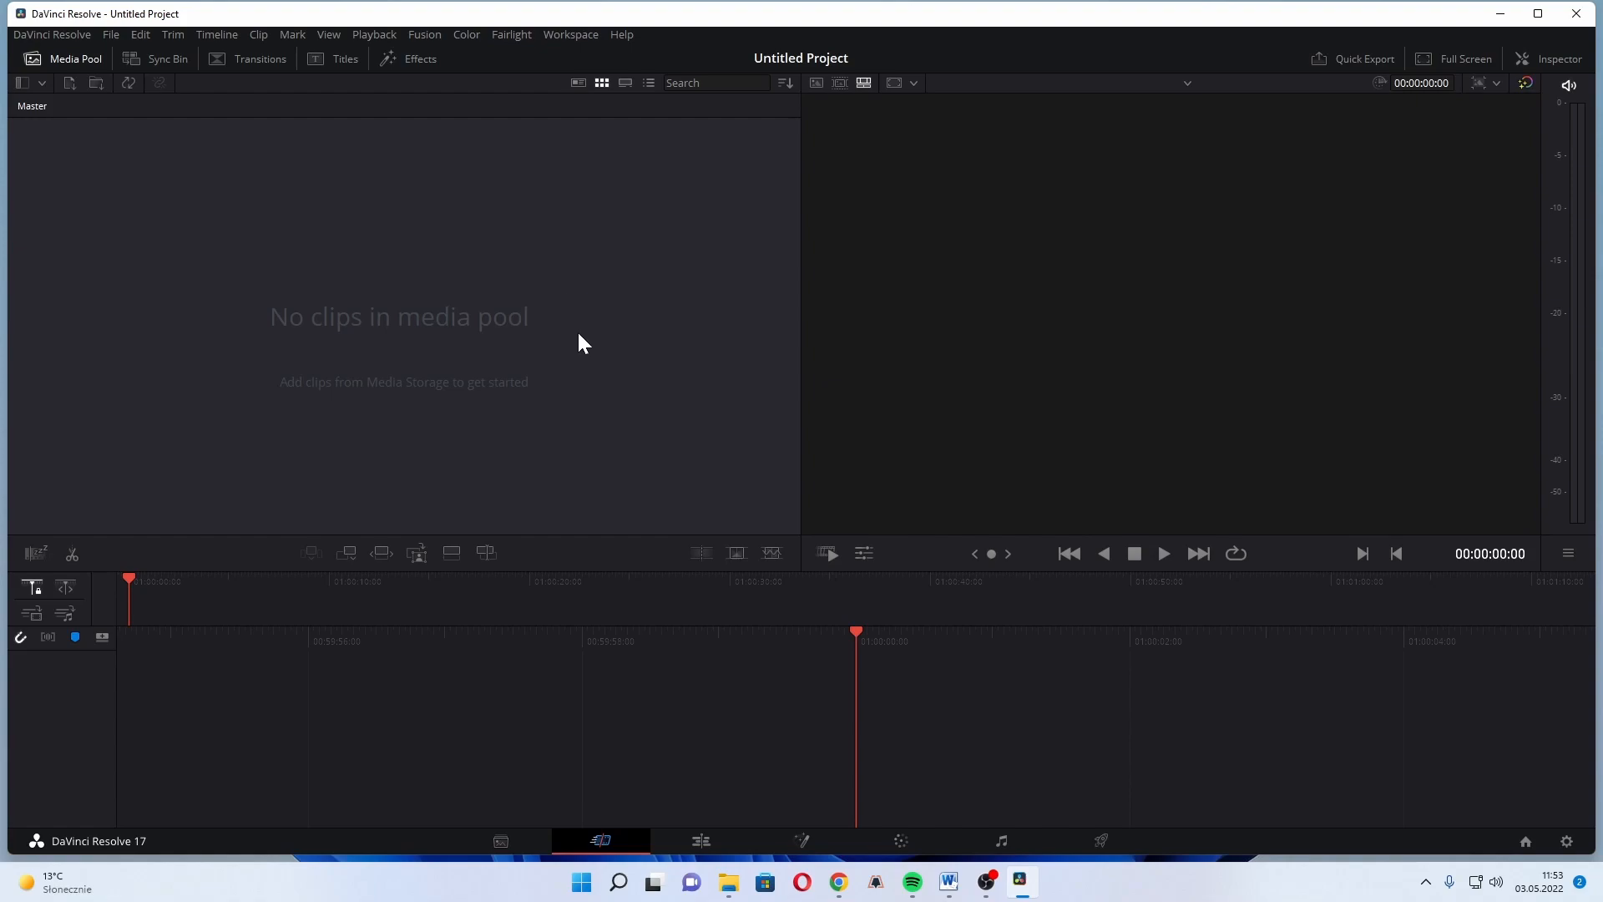
Step: Review the timeline resolution choices in the project's master settings, and close the settings without saving
click(112, 34)
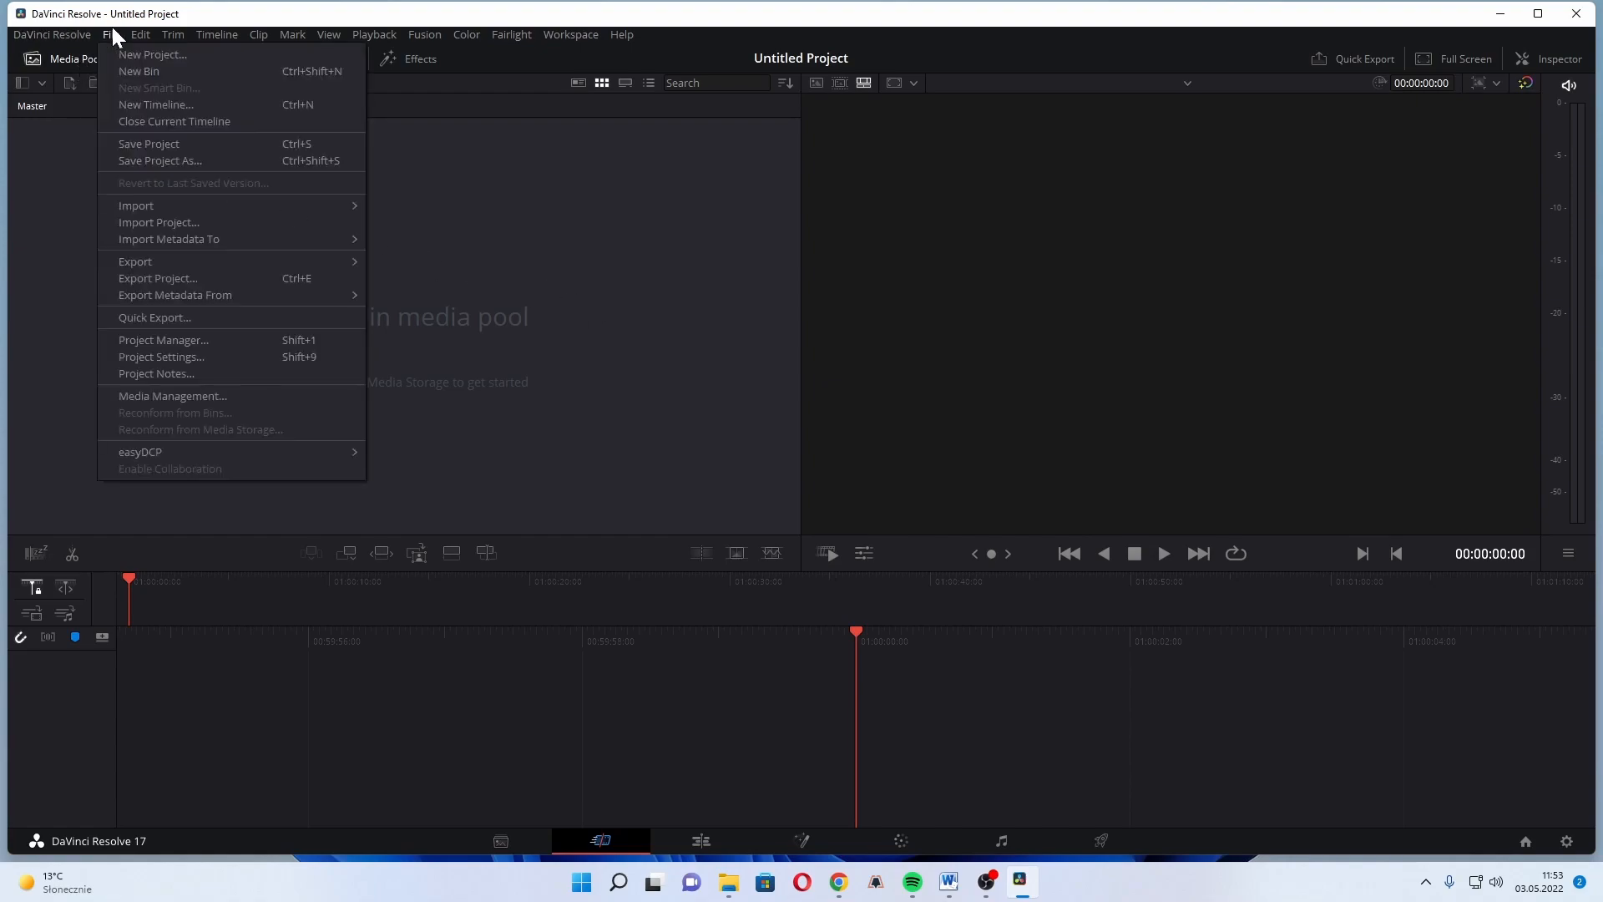
click(188, 359)
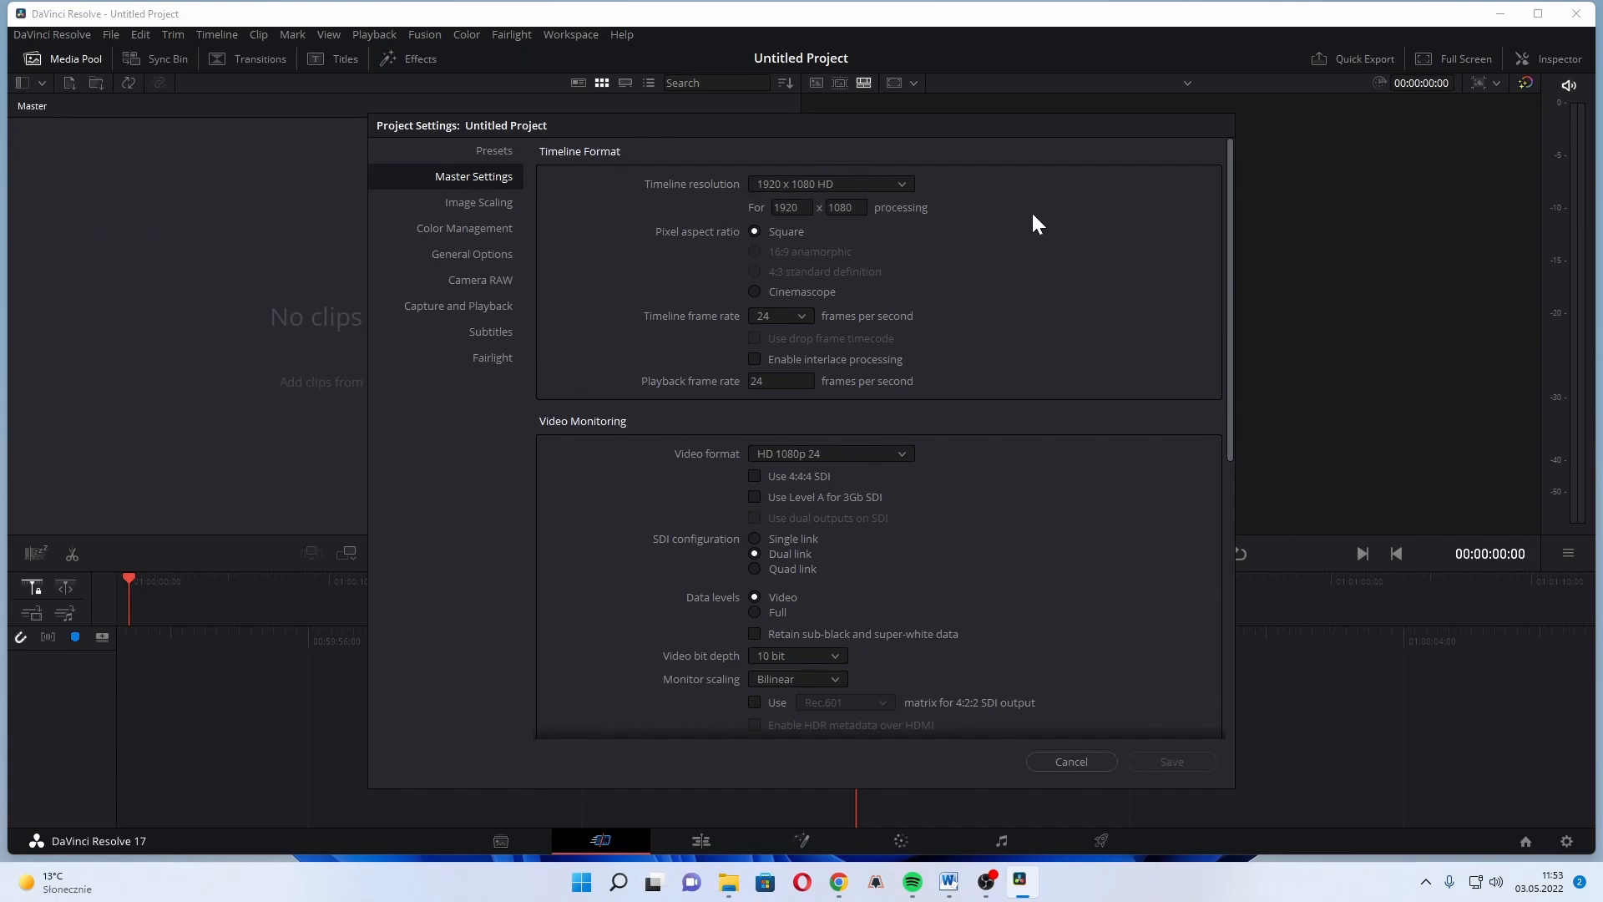
click(899, 184)
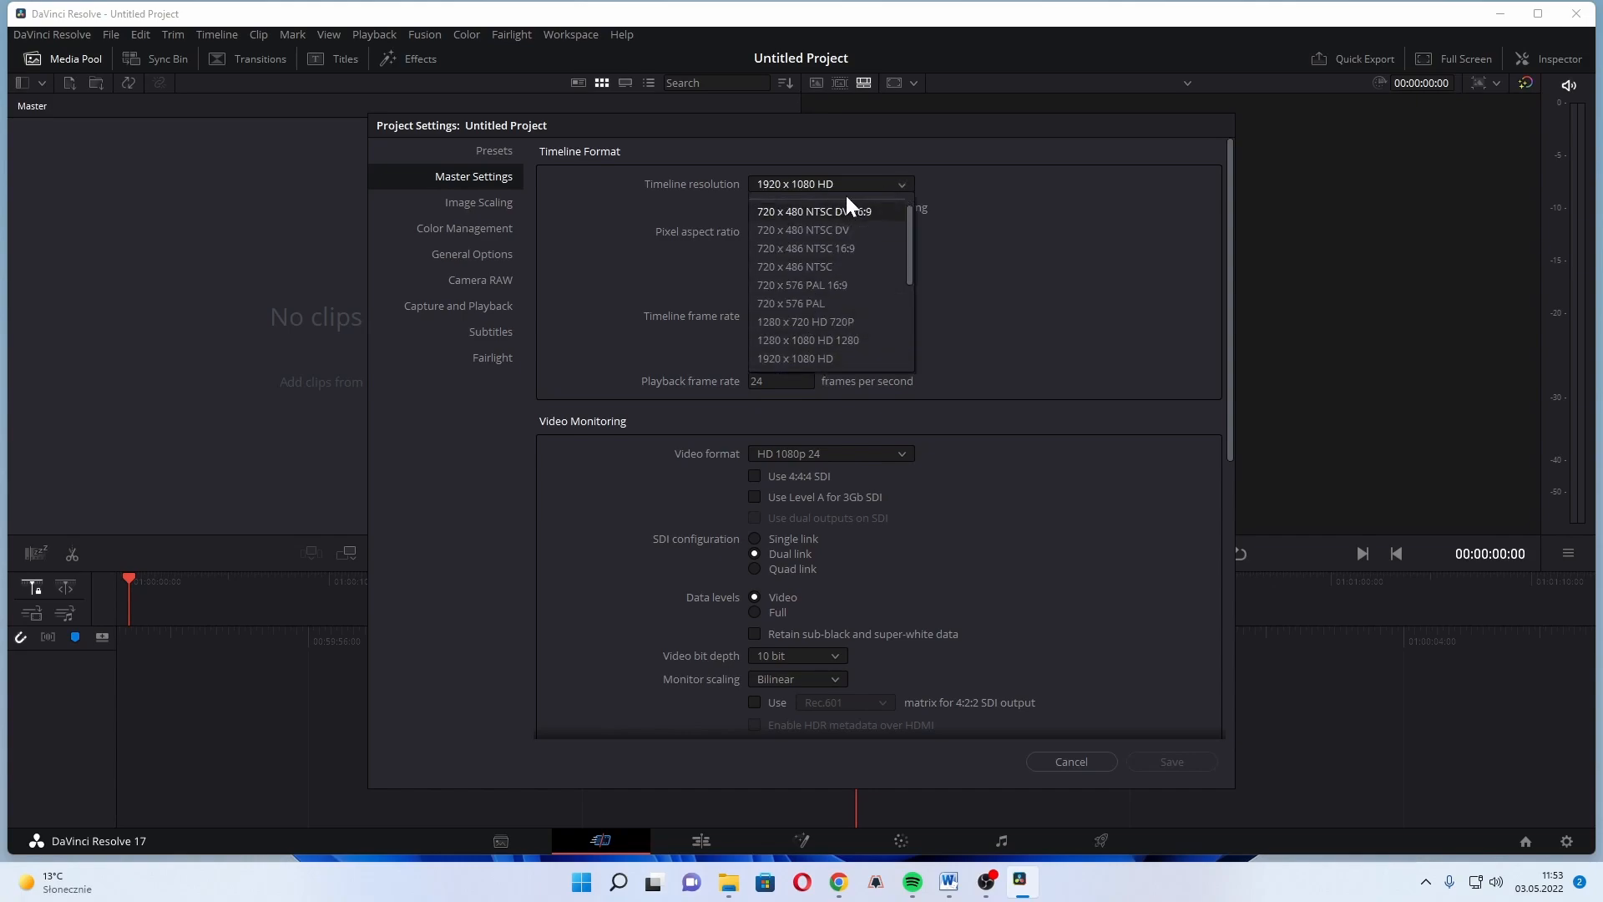
click(1045, 258)
click(834, 184)
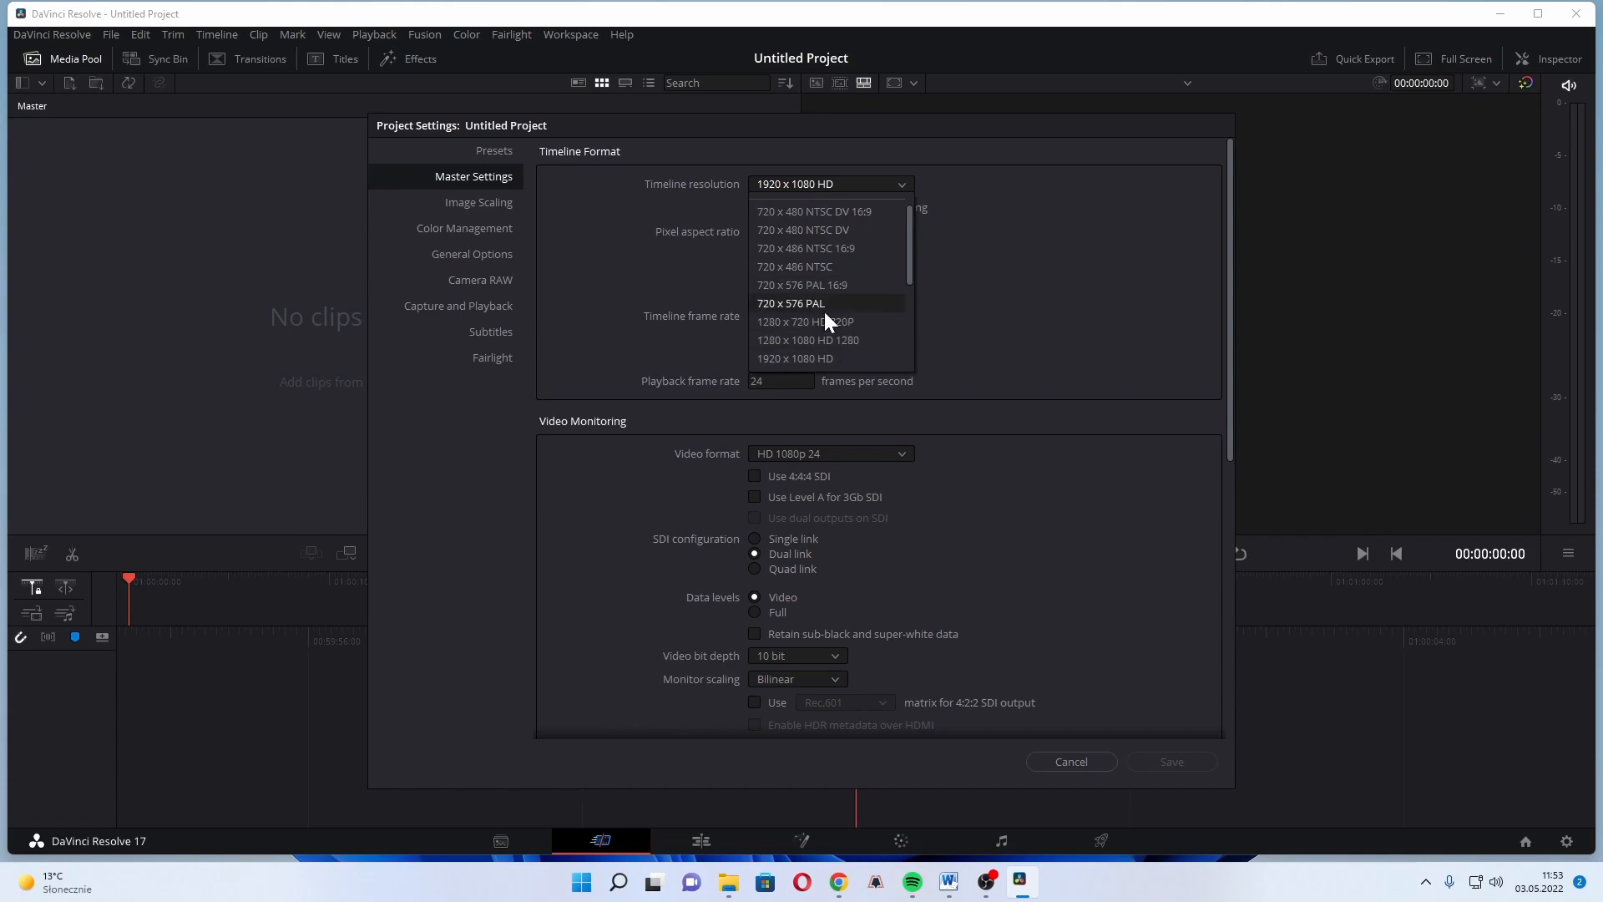
scroll(837, 284, down, 1)
click(1049, 271)
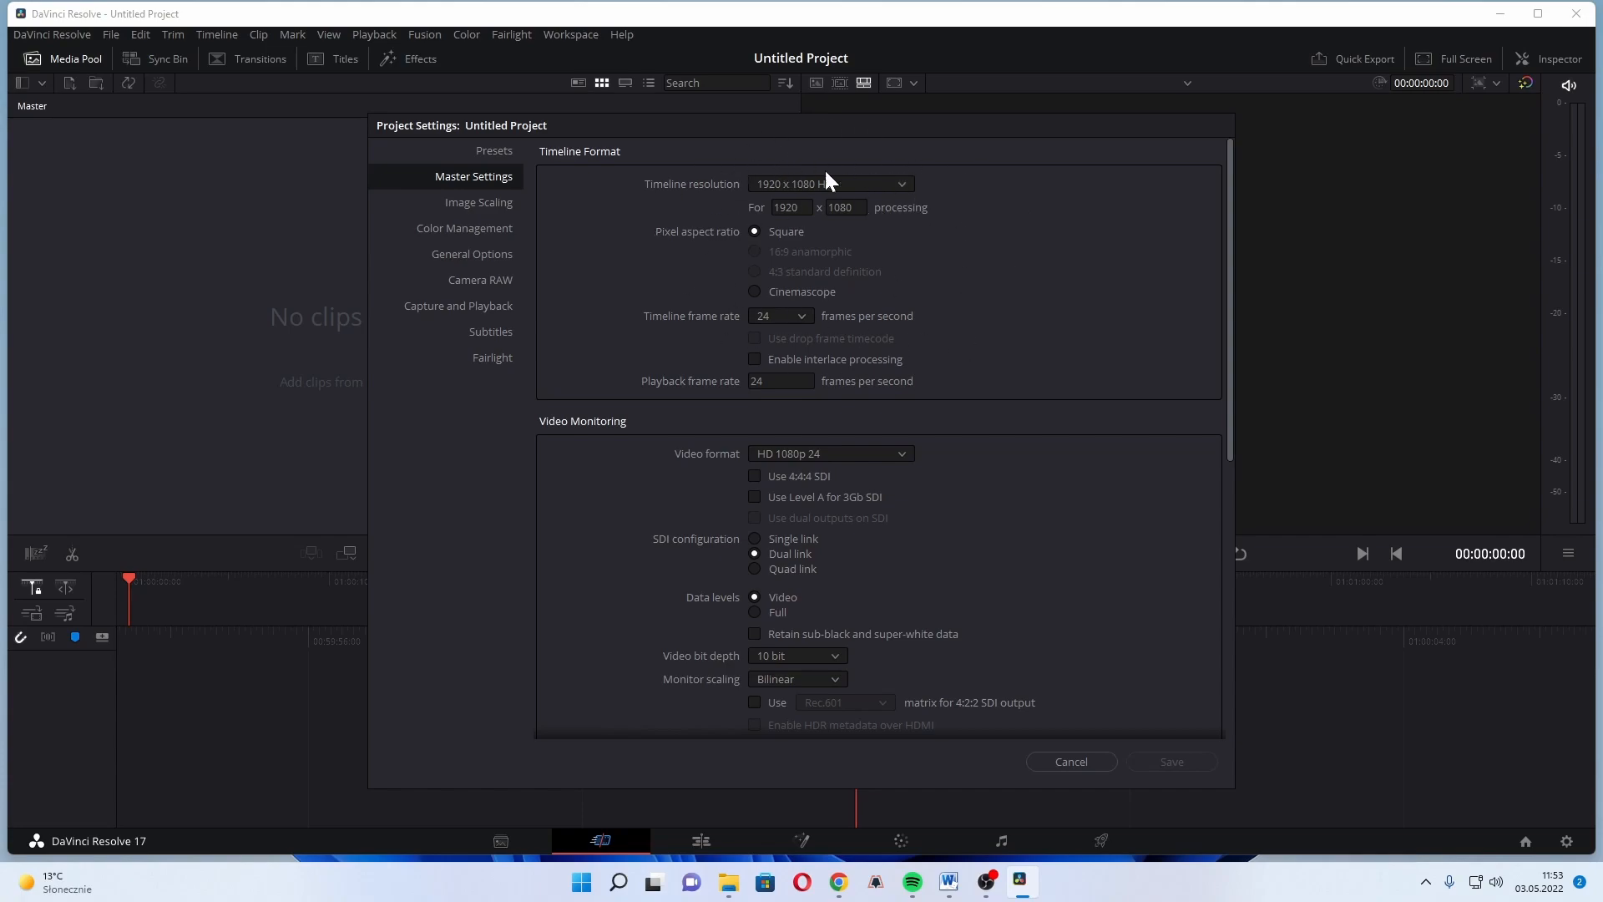
click(1077, 763)
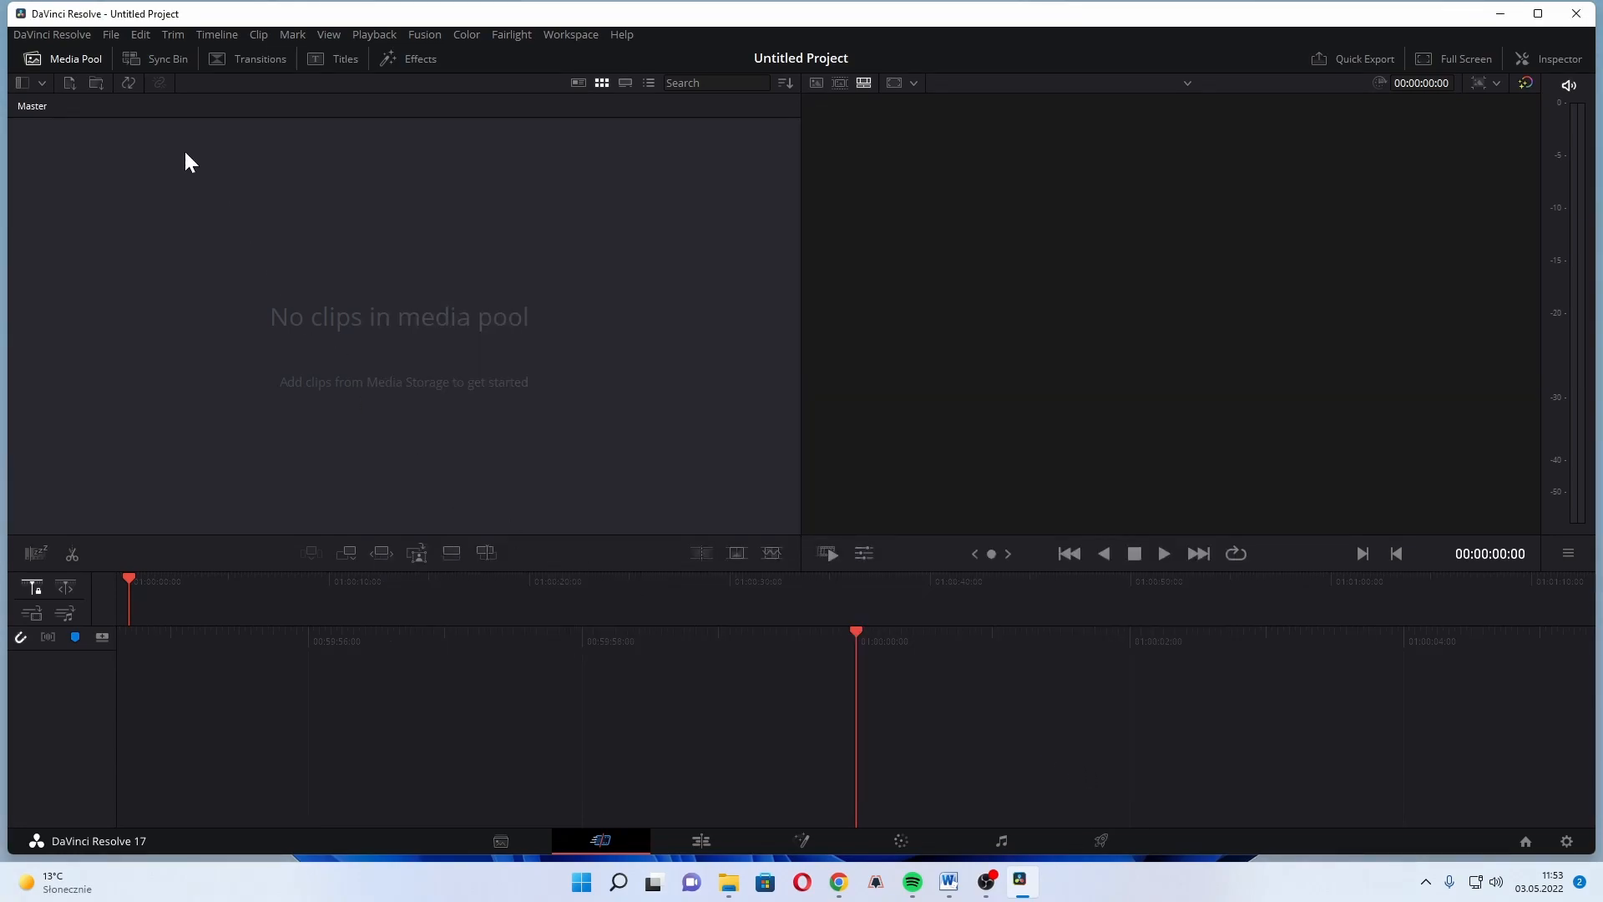
Step: In the Video and Audio I/O preferences, set the audio input device to Analogue 1/2 (5 — Audient iD4)
click(111, 35)
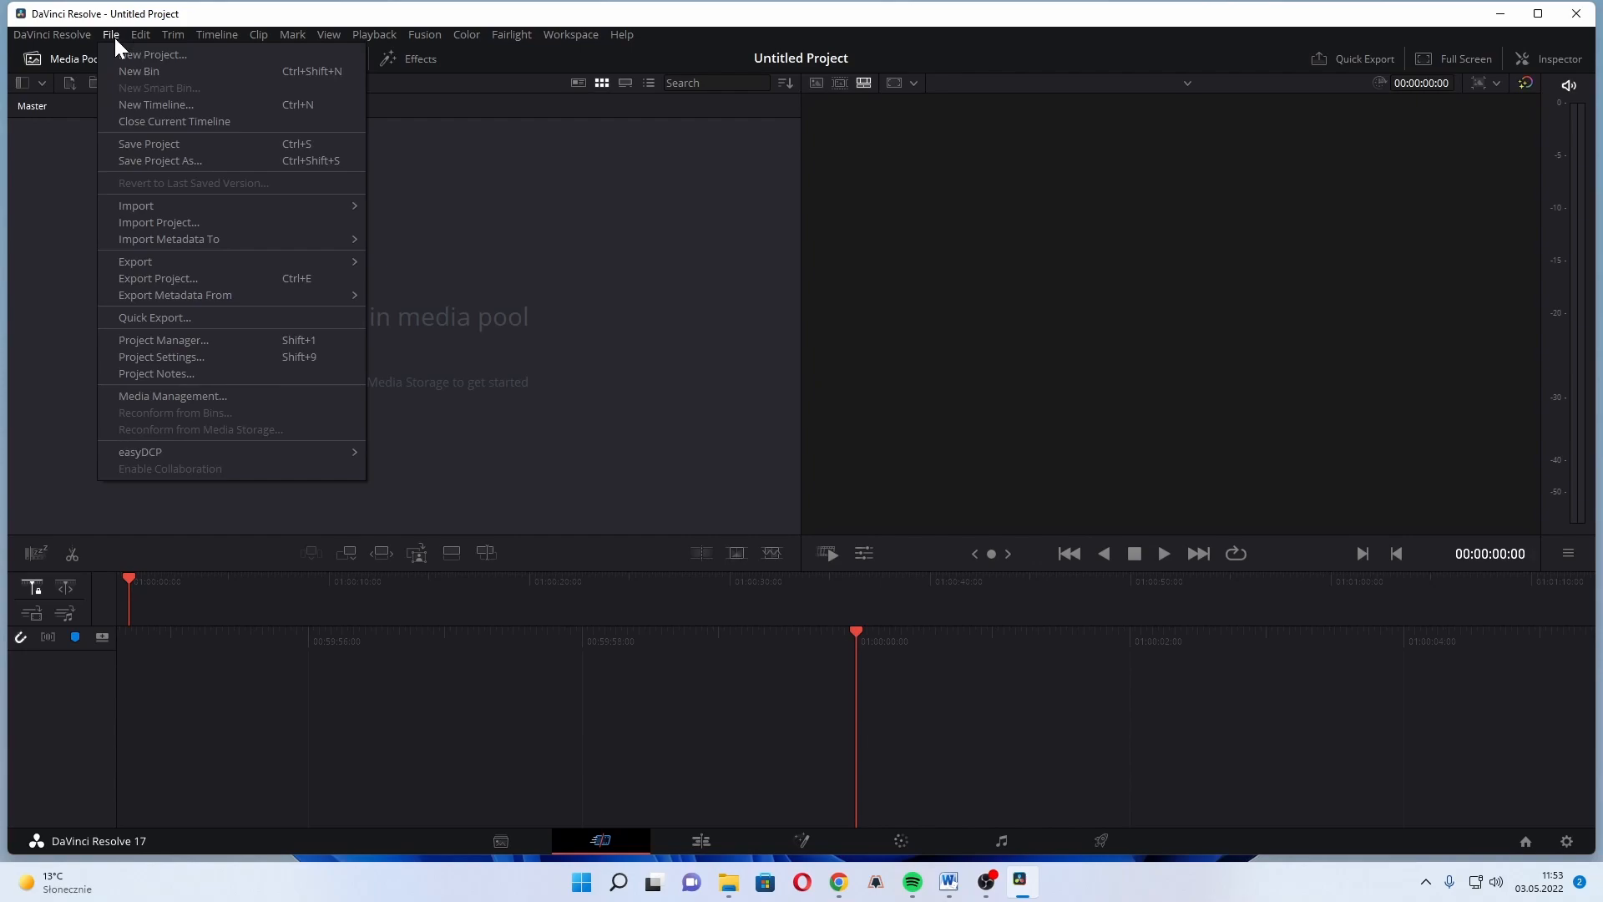
mouse_move(62, 33)
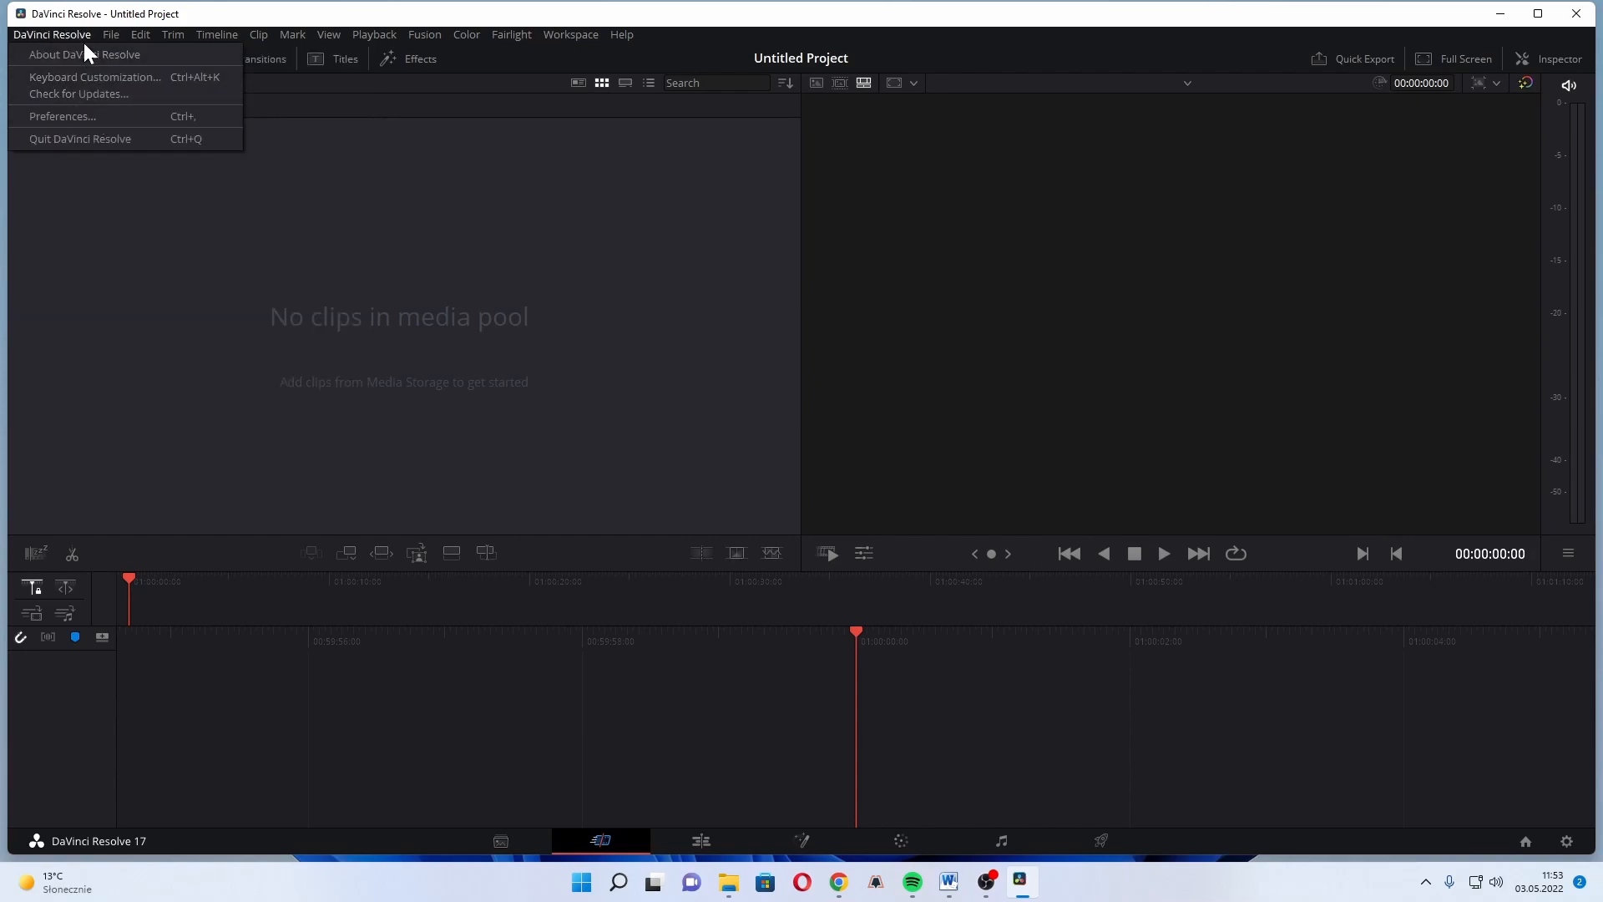
click(100, 117)
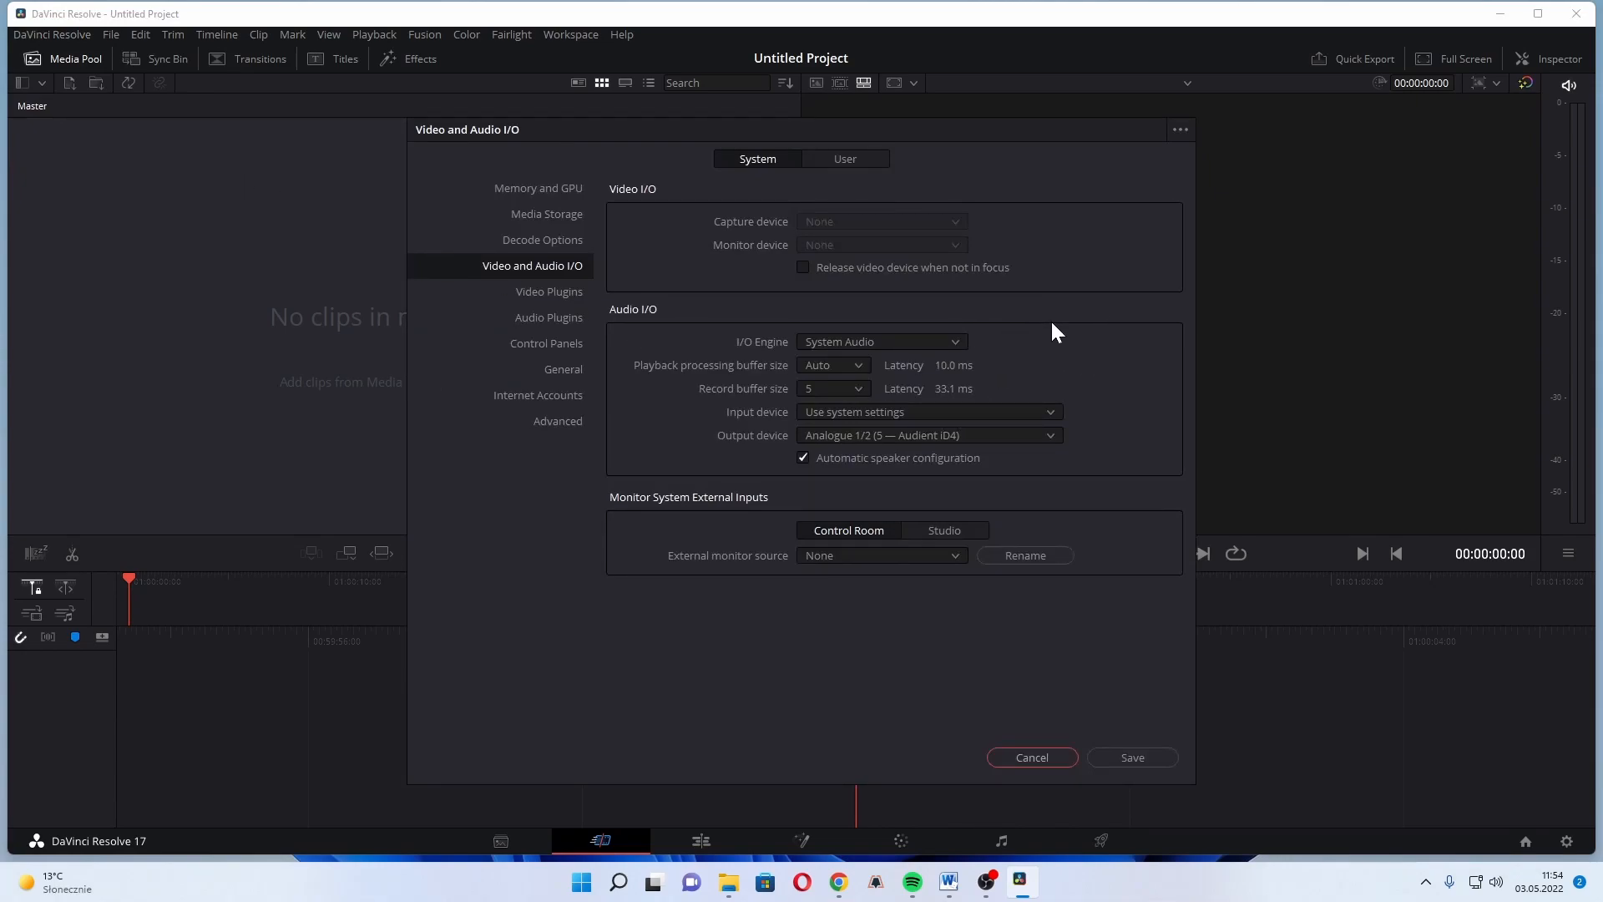
click(873, 342)
click(868, 341)
click(857, 411)
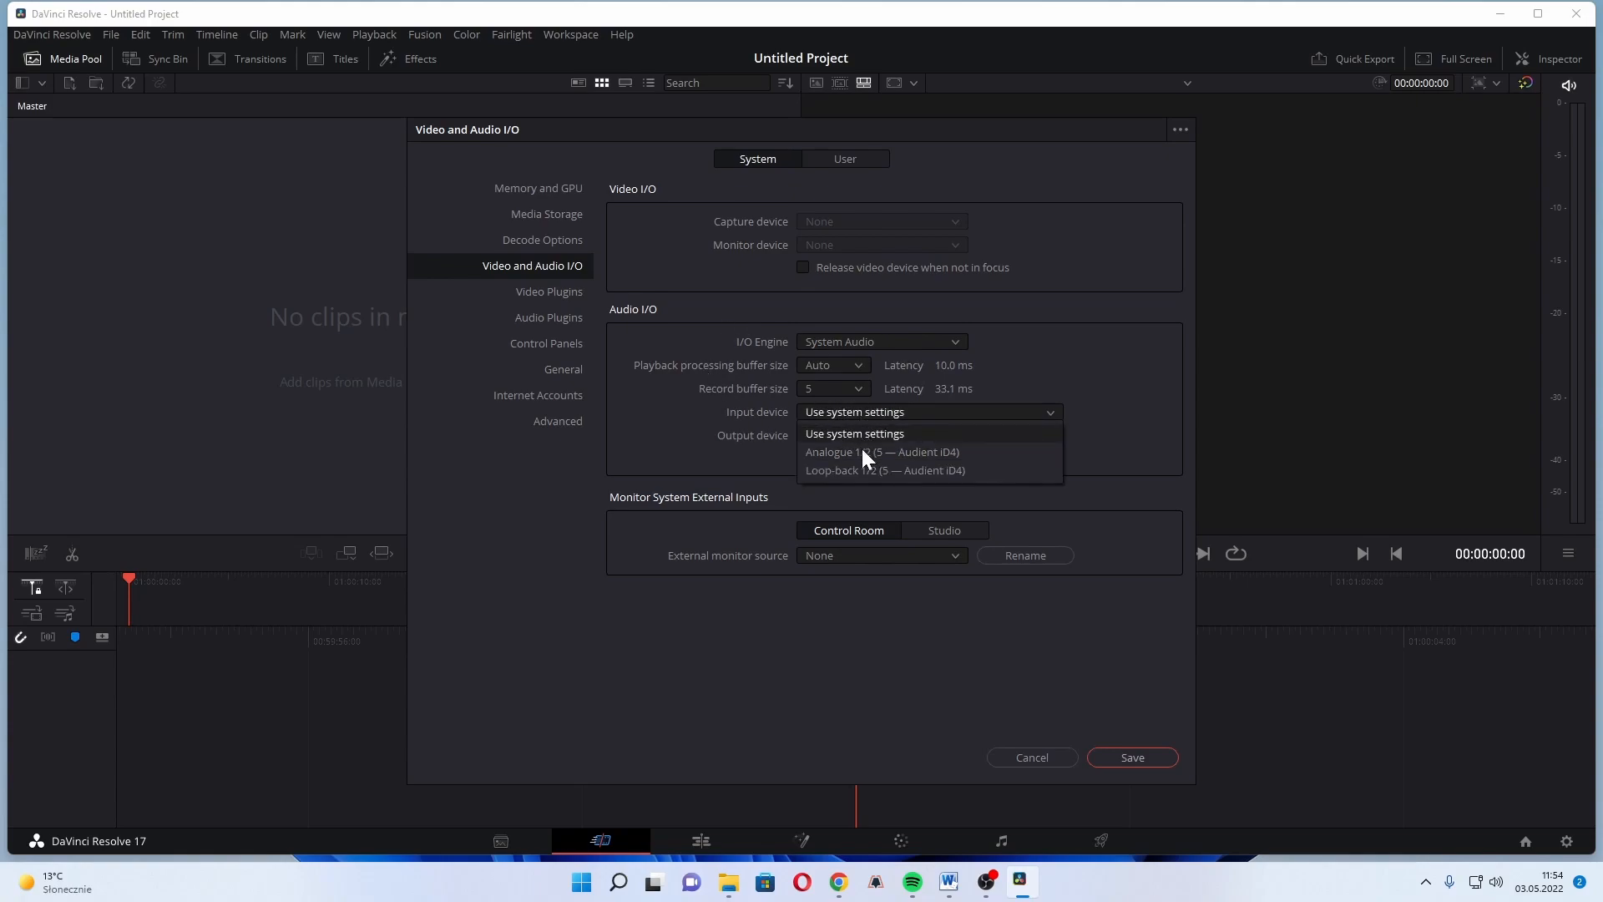
click(864, 455)
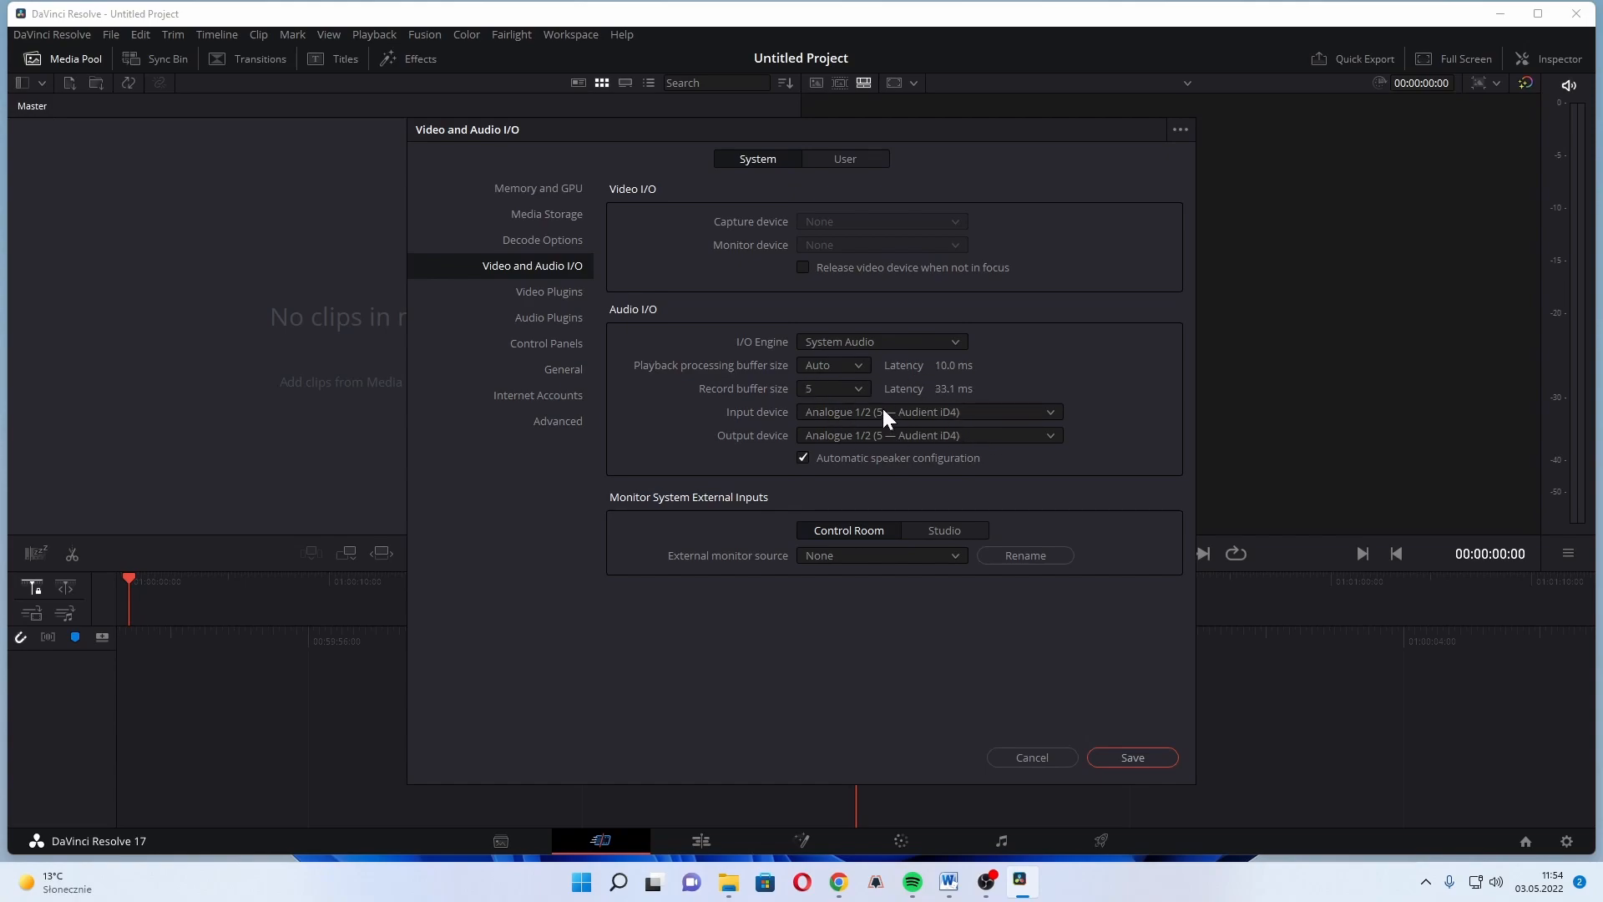
Step: Review the available audio output devices, and close the preferences without saving
click(968, 435)
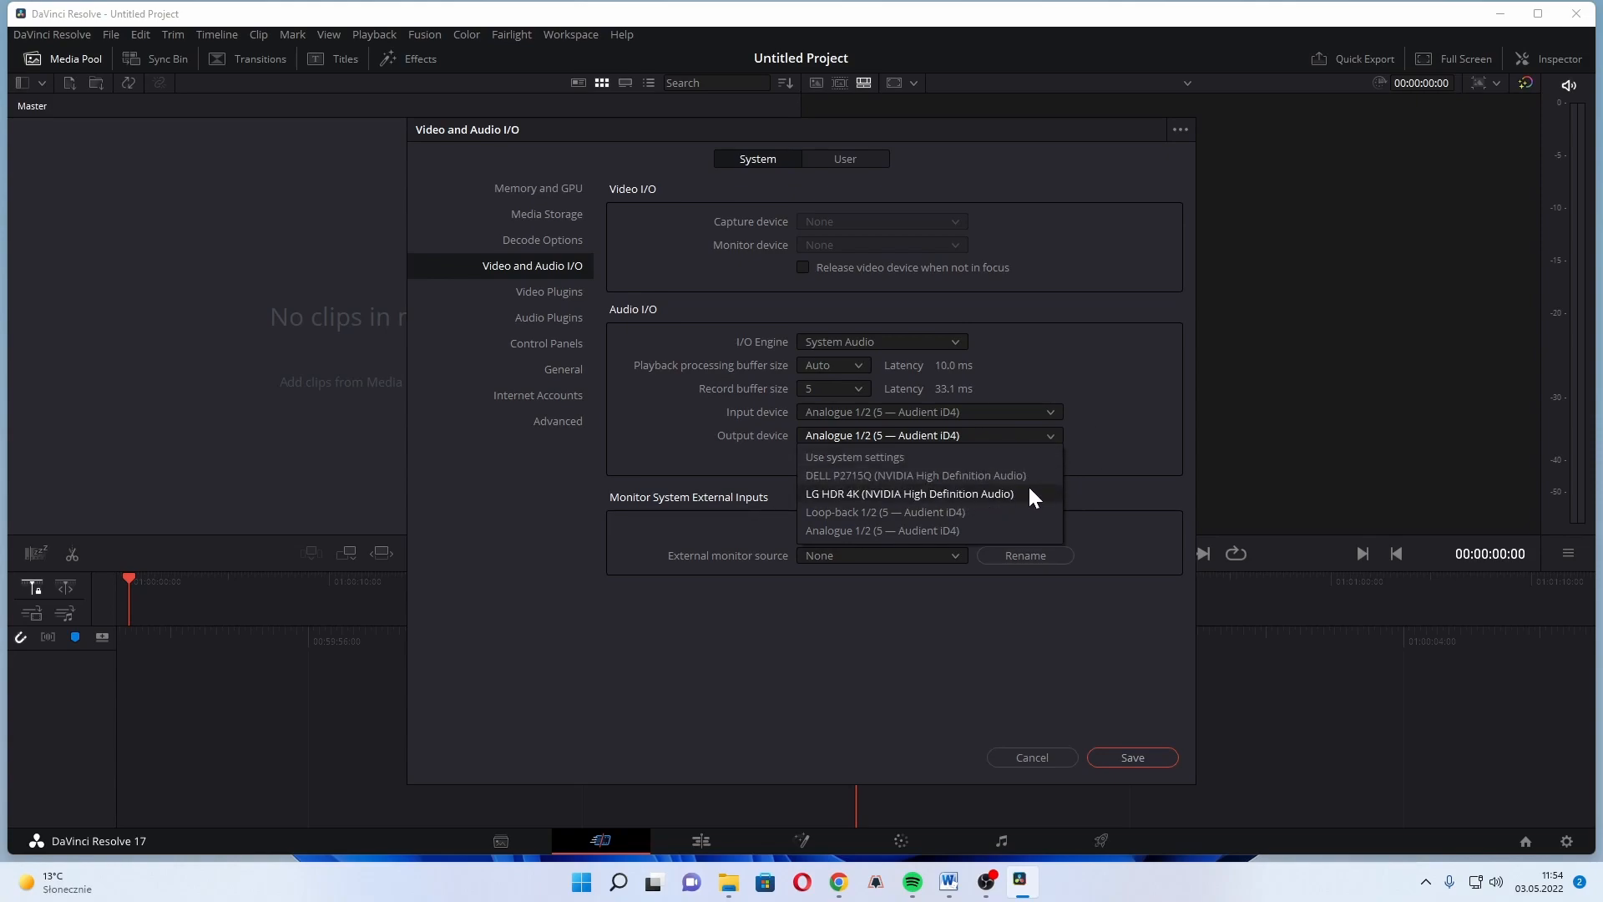
click(1115, 382)
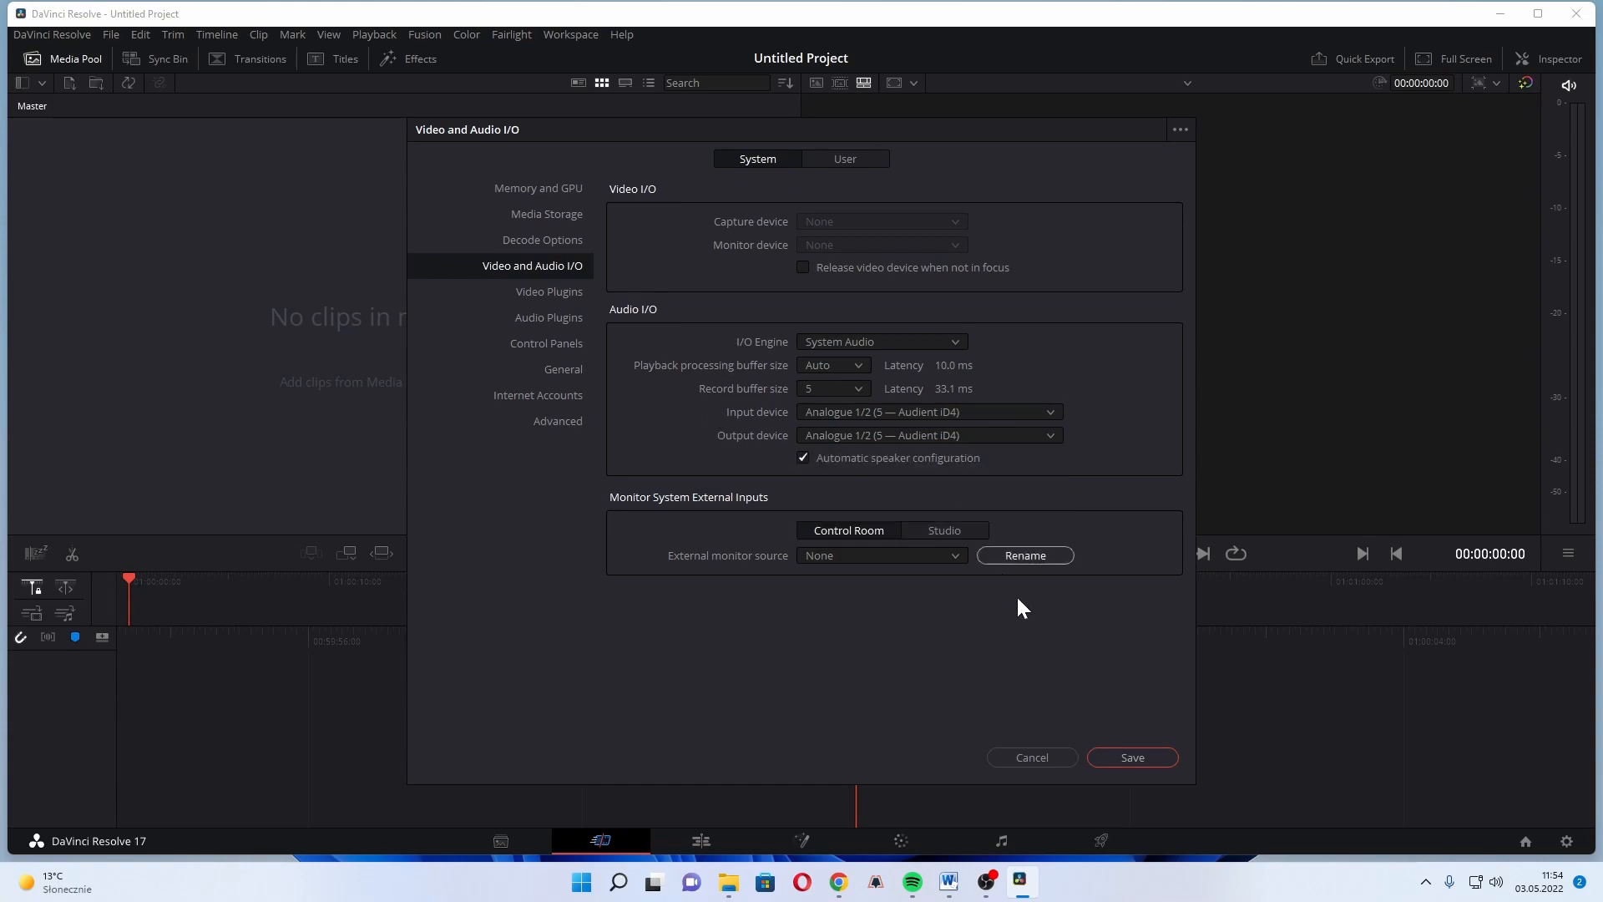
click(1056, 757)
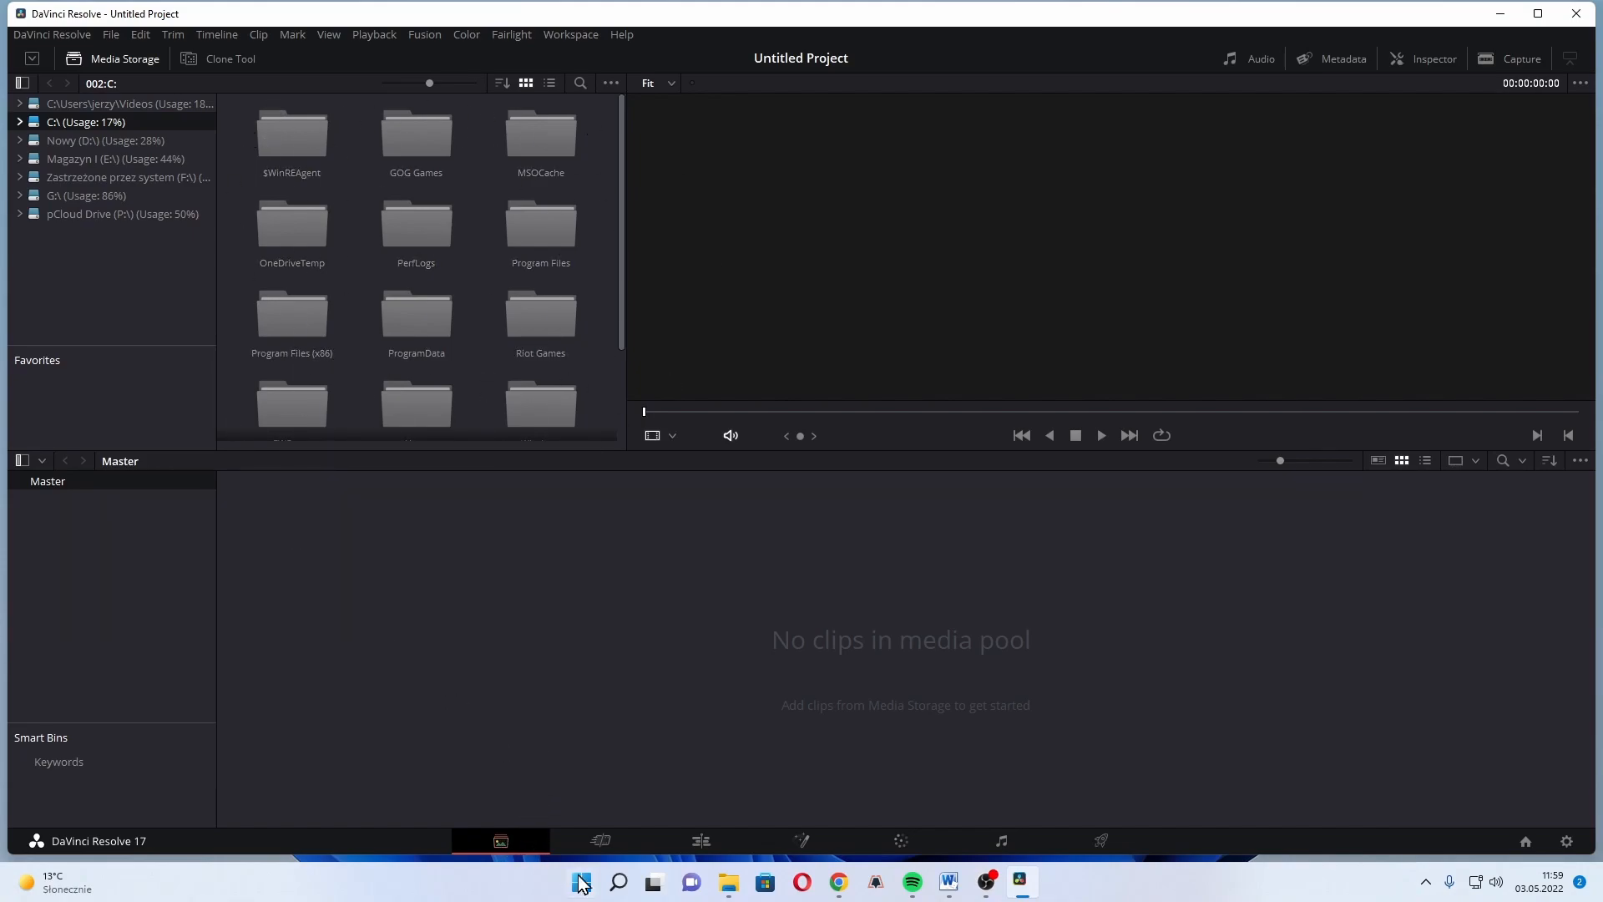
Step: Look through the Cut, Edit, Fusion, Color, Fairlight and Deliver pages, and return to the Media page
click(602, 840)
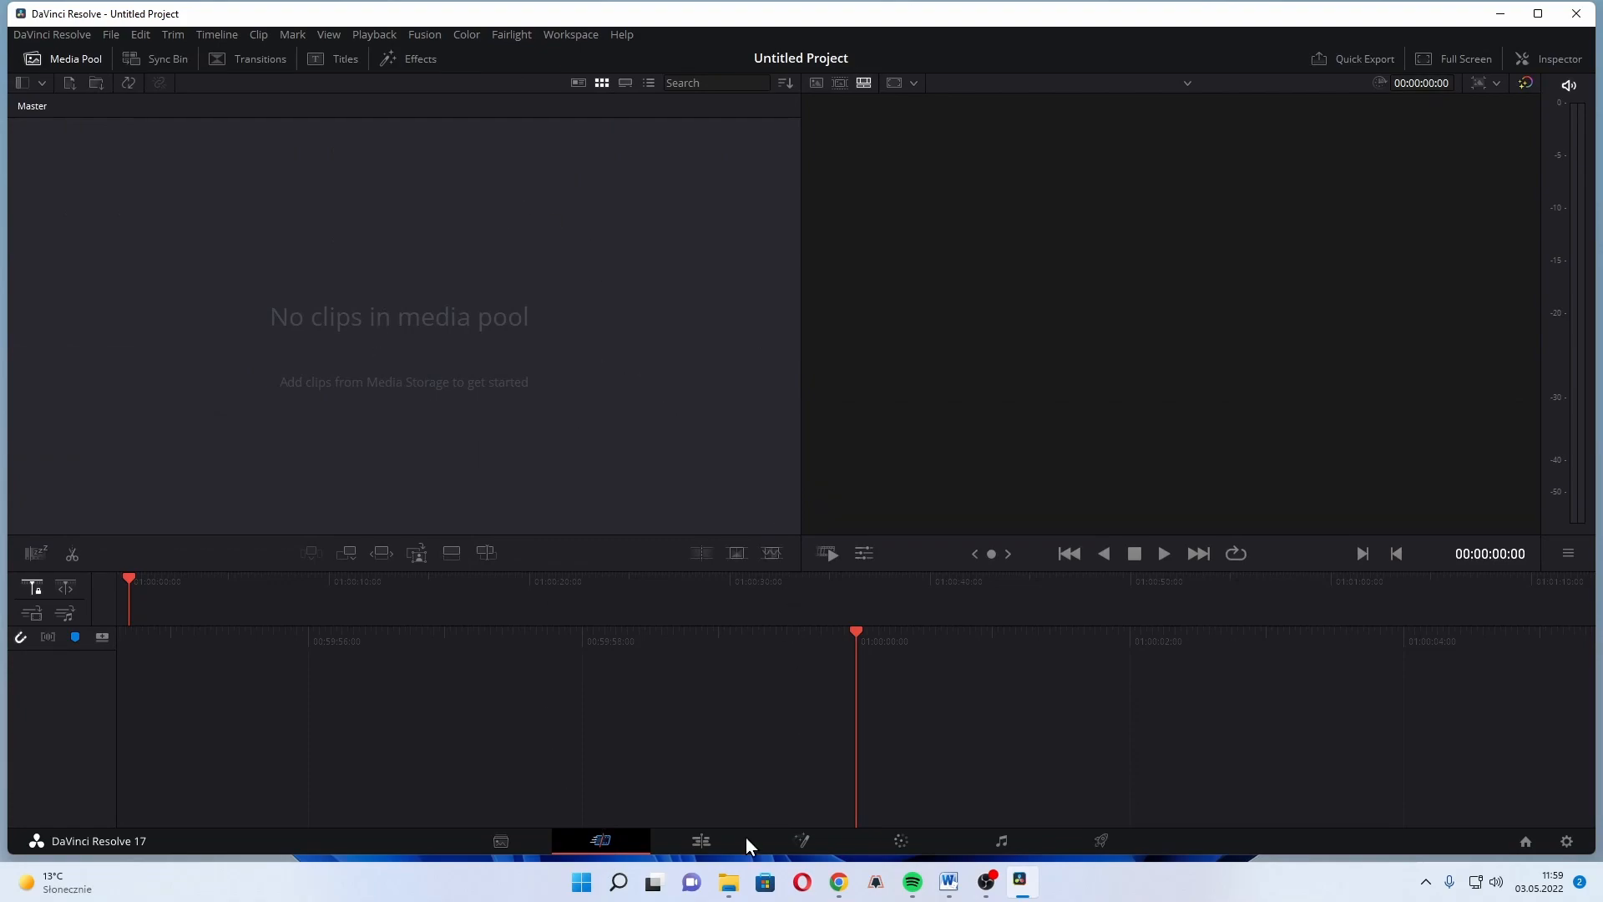
click(718, 840)
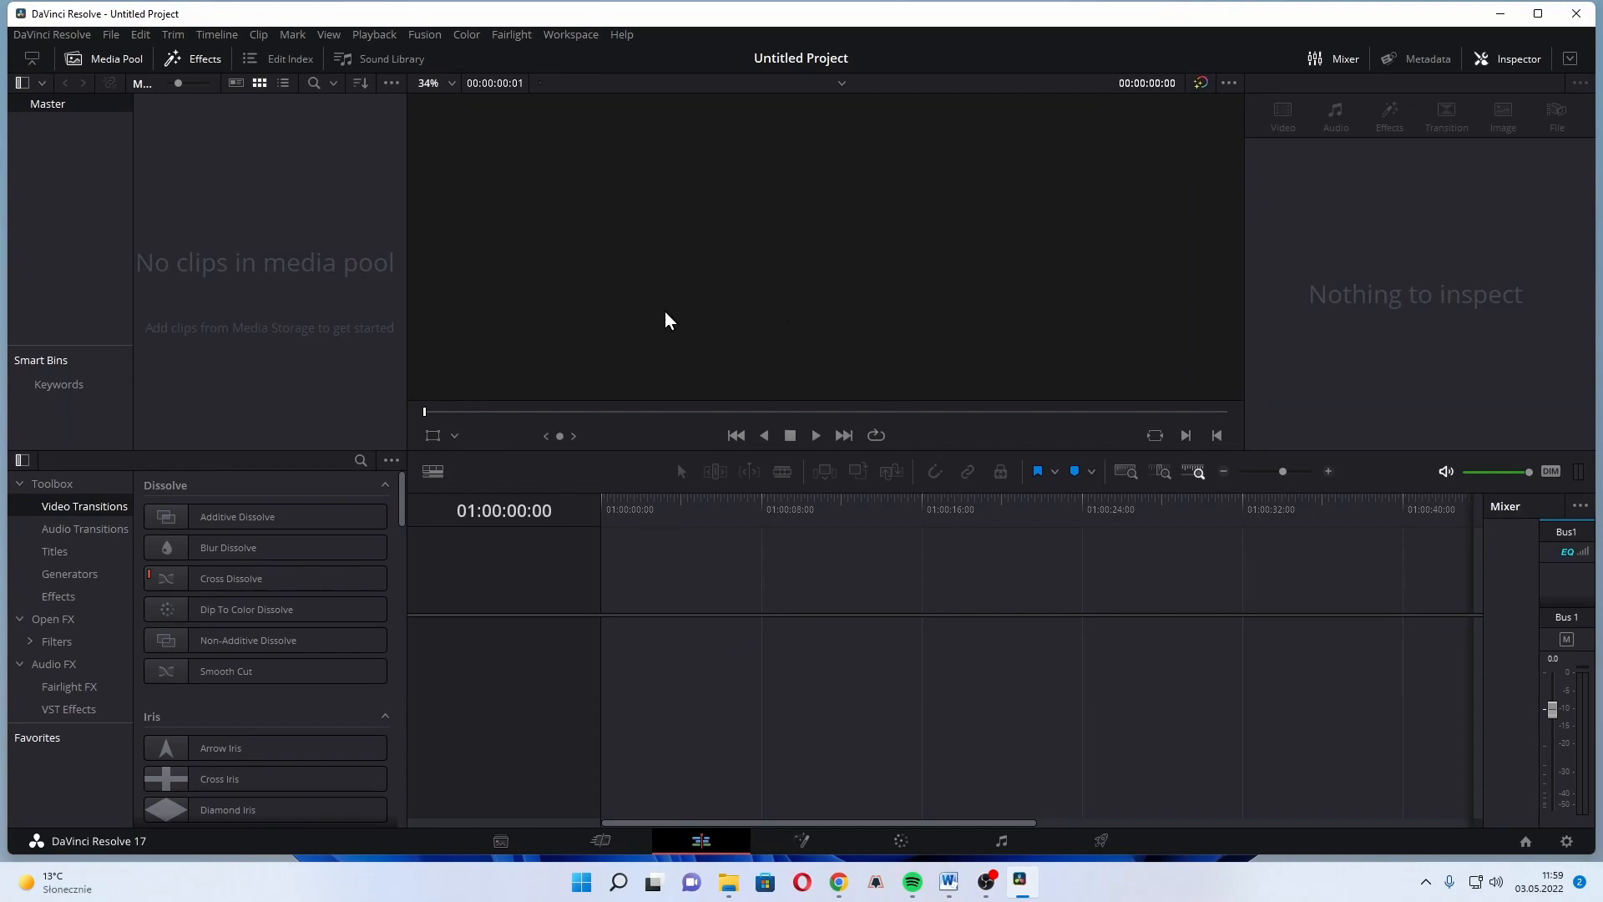
click(806, 841)
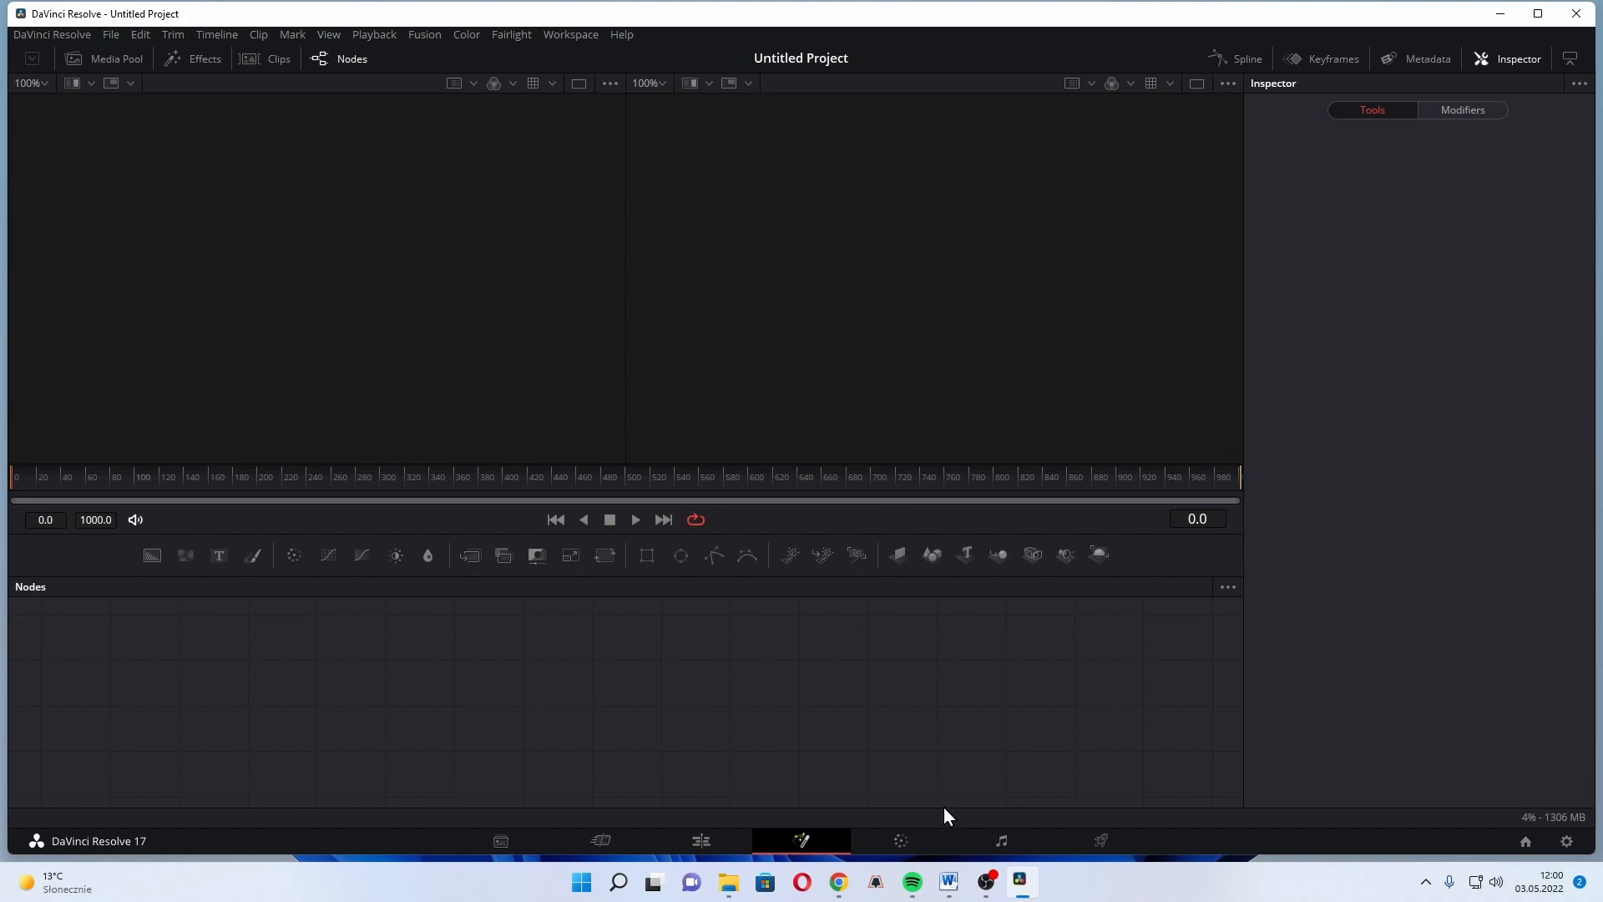
click(902, 841)
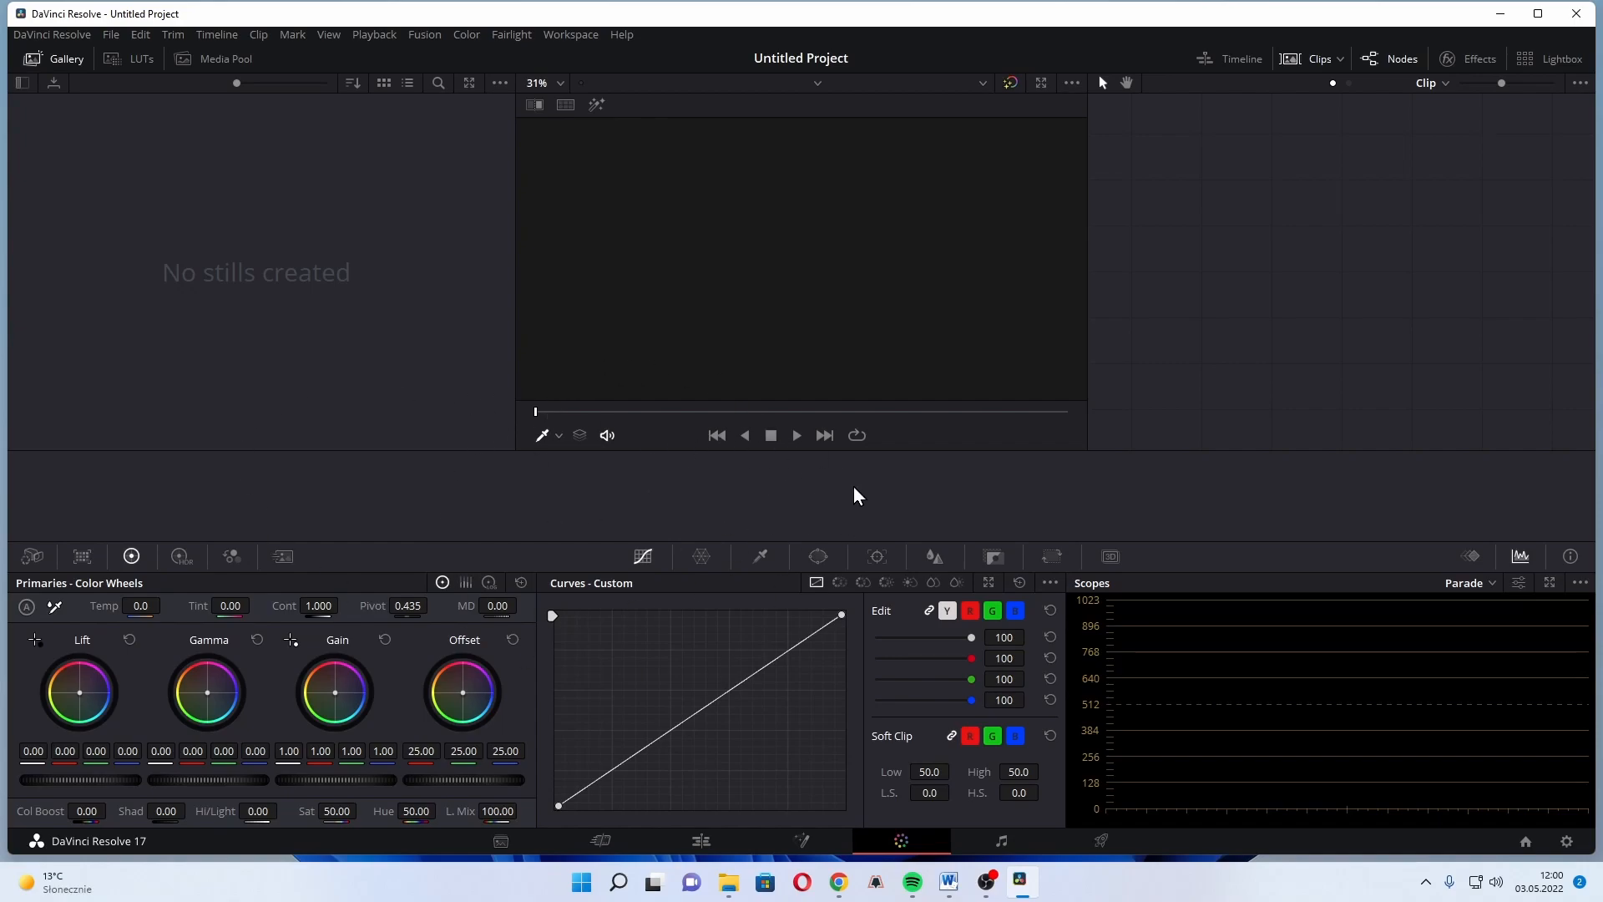
click(1002, 842)
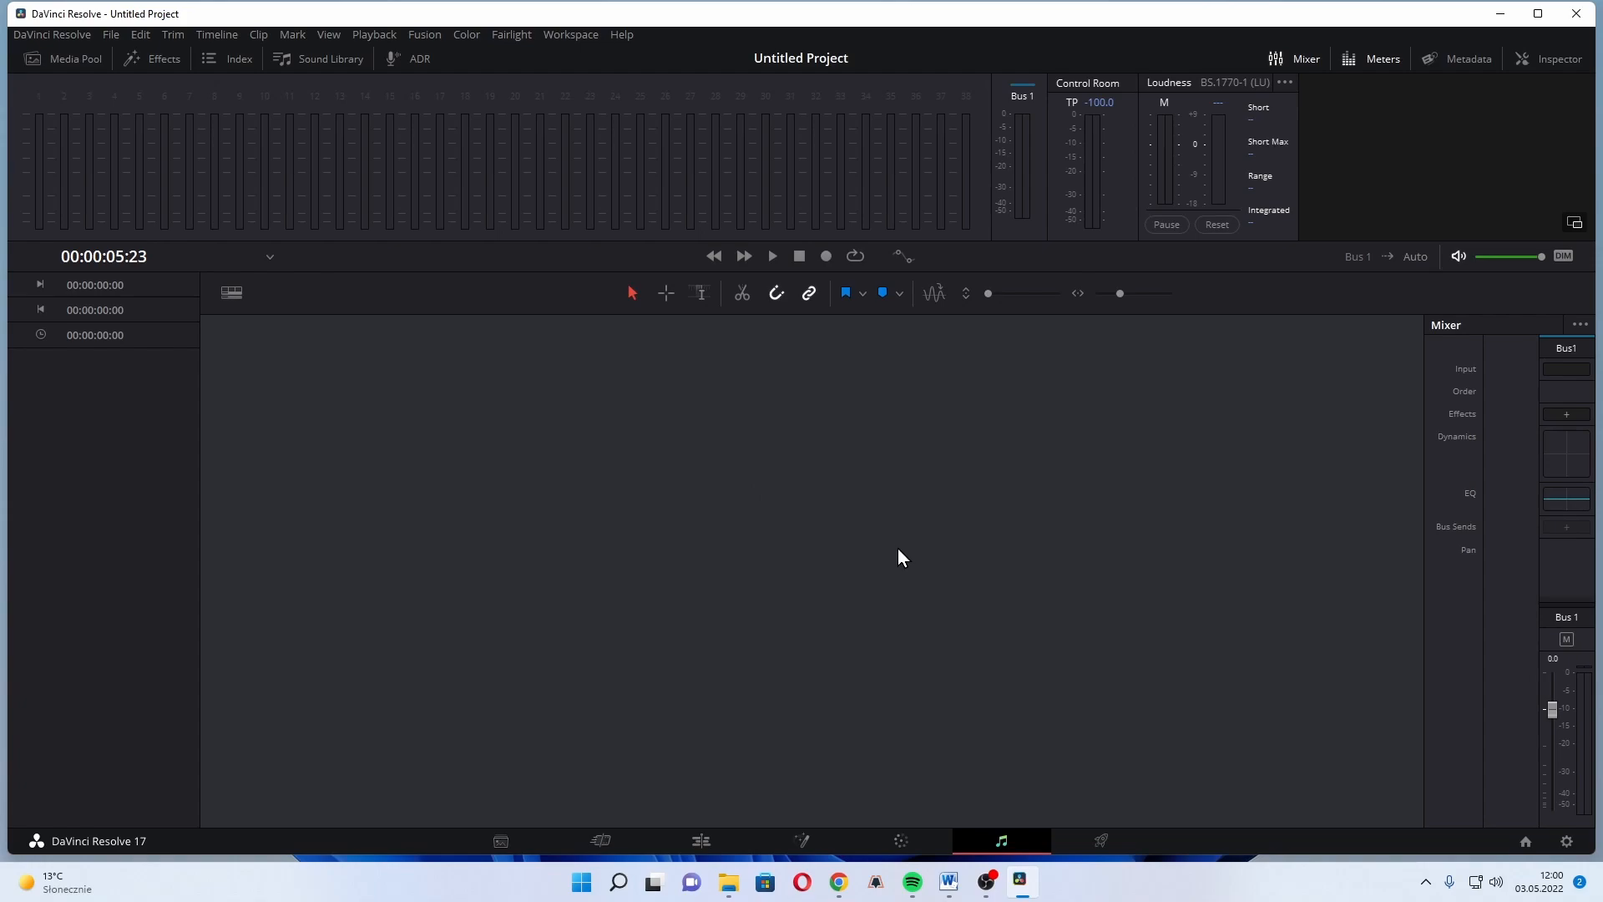
click(1102, 840)
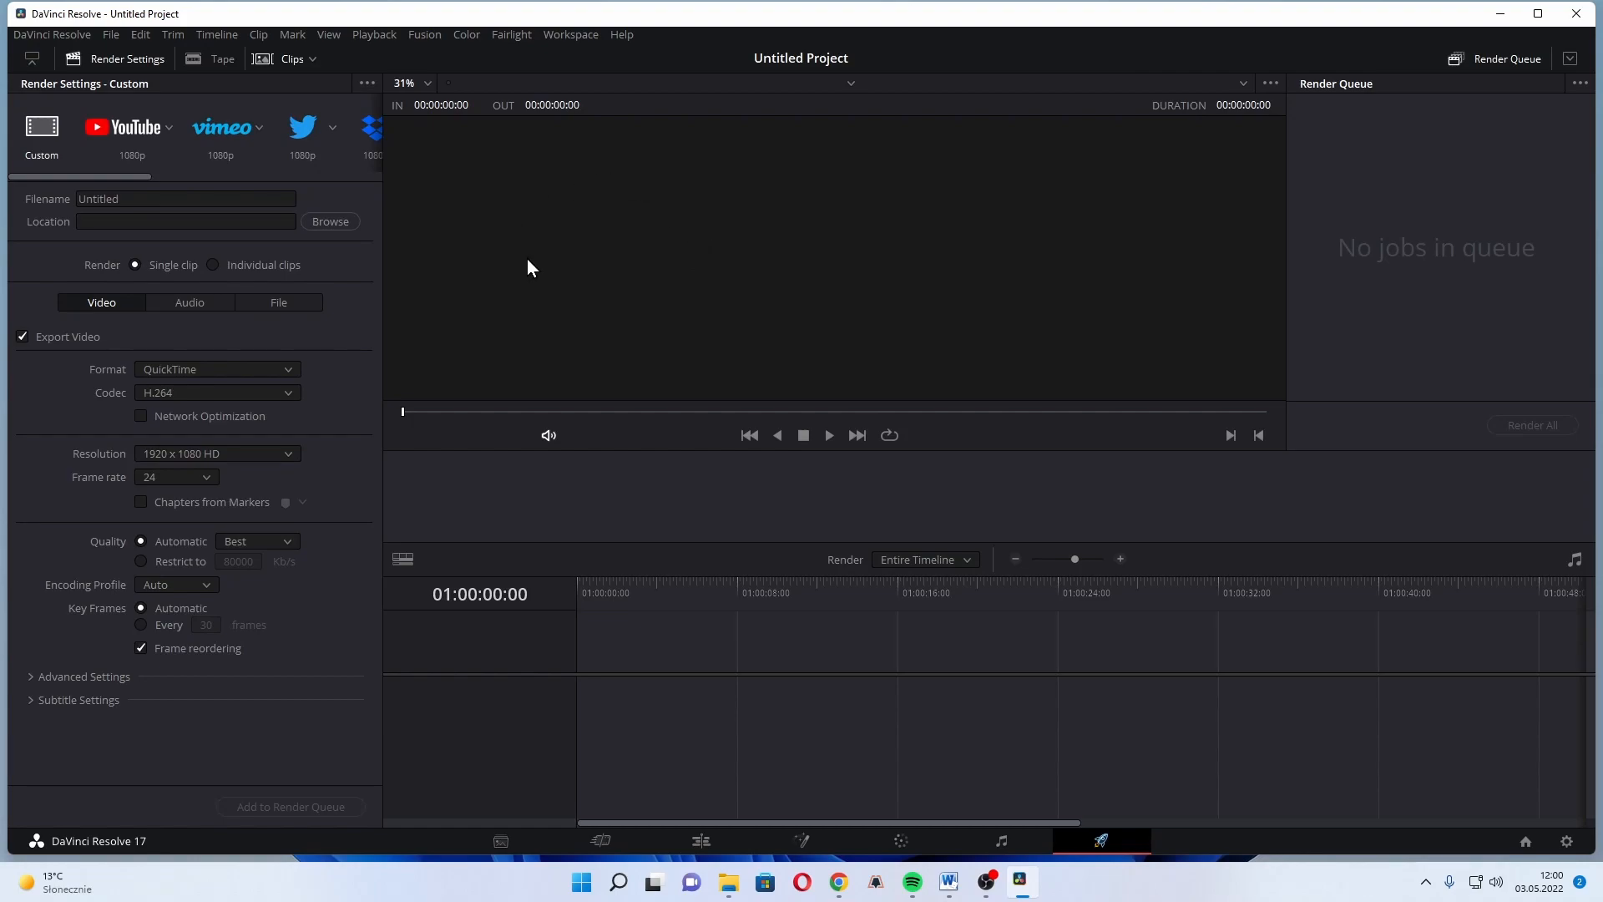
click(501, 841)
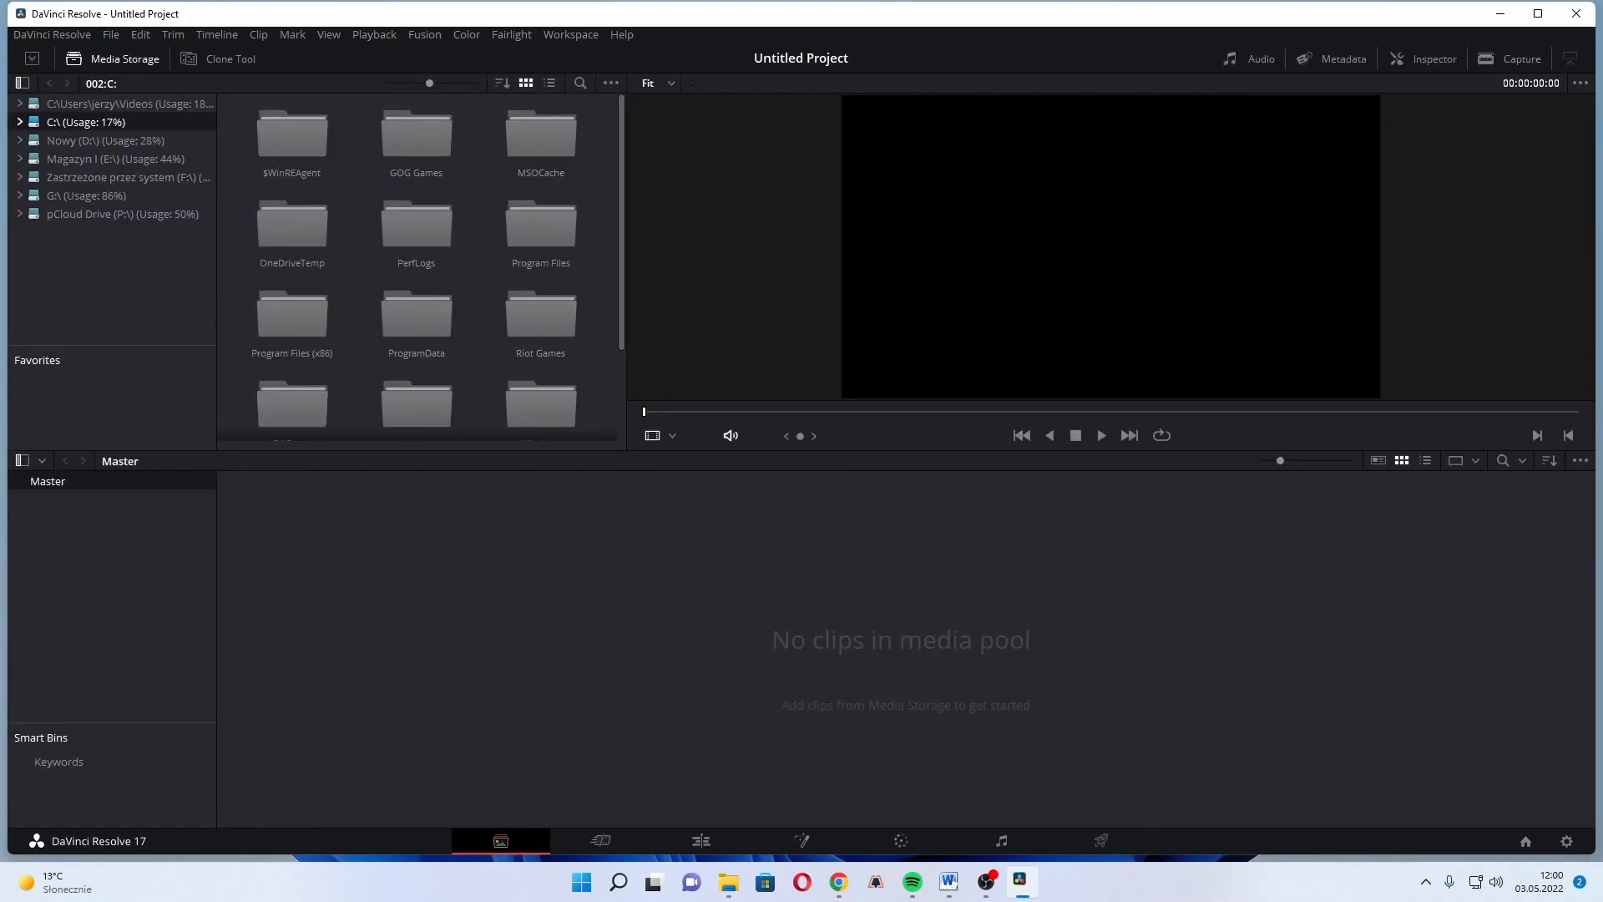
Step: Import all the selected videos, logos and music from the Project files folder into the media pool's Master bin
key(alt+Tab)
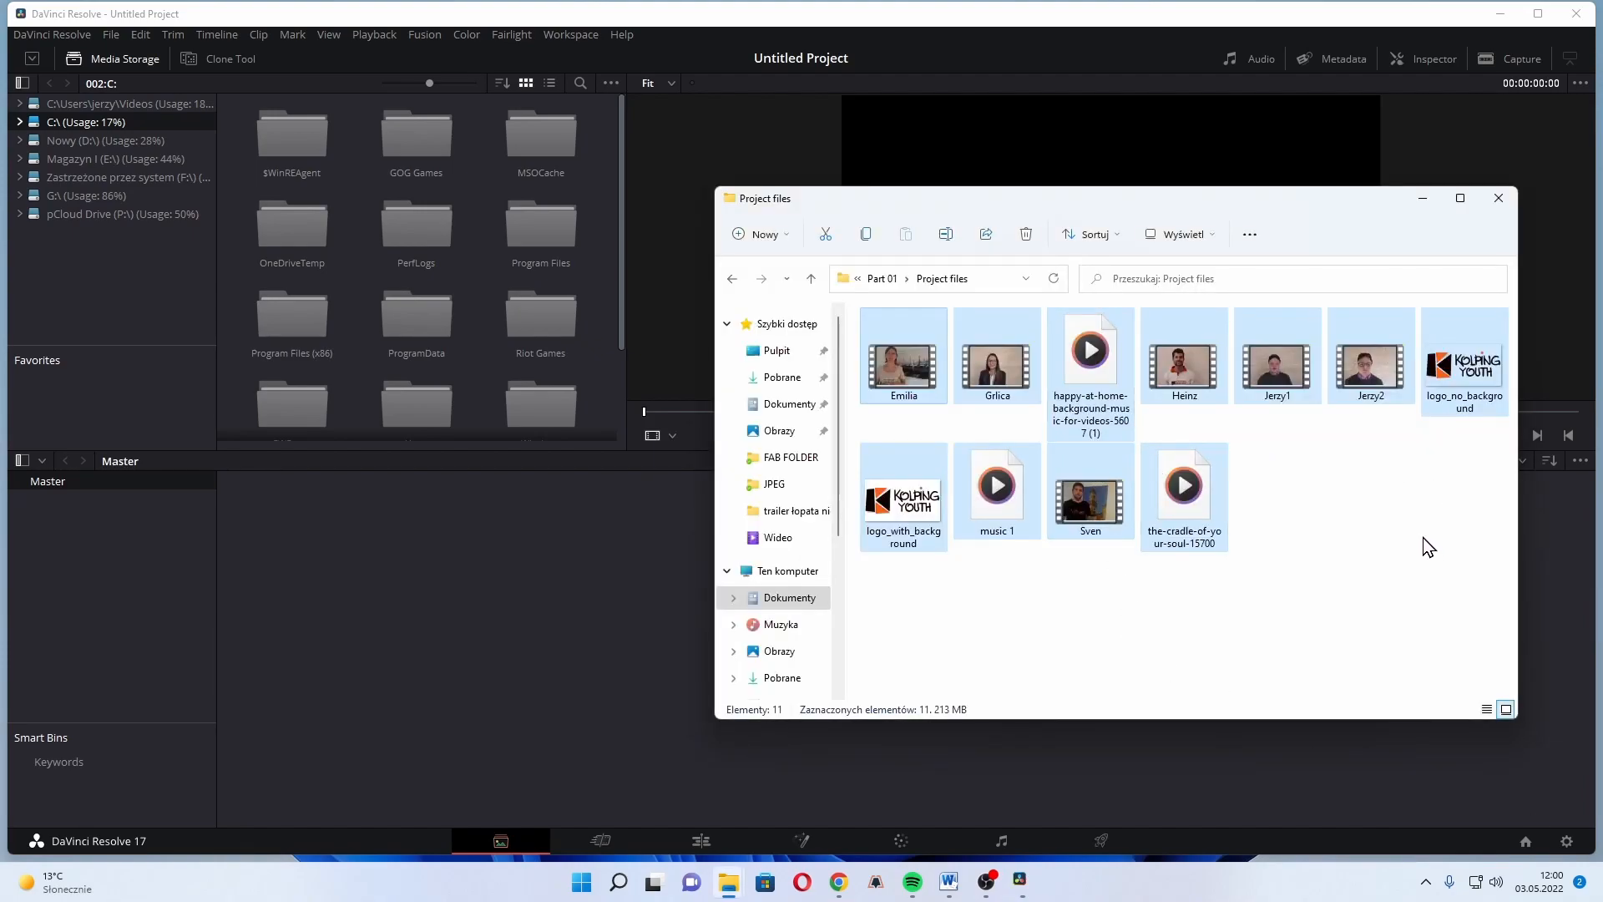
drag(1195, 364, 502, 588)
click(1417, 201)
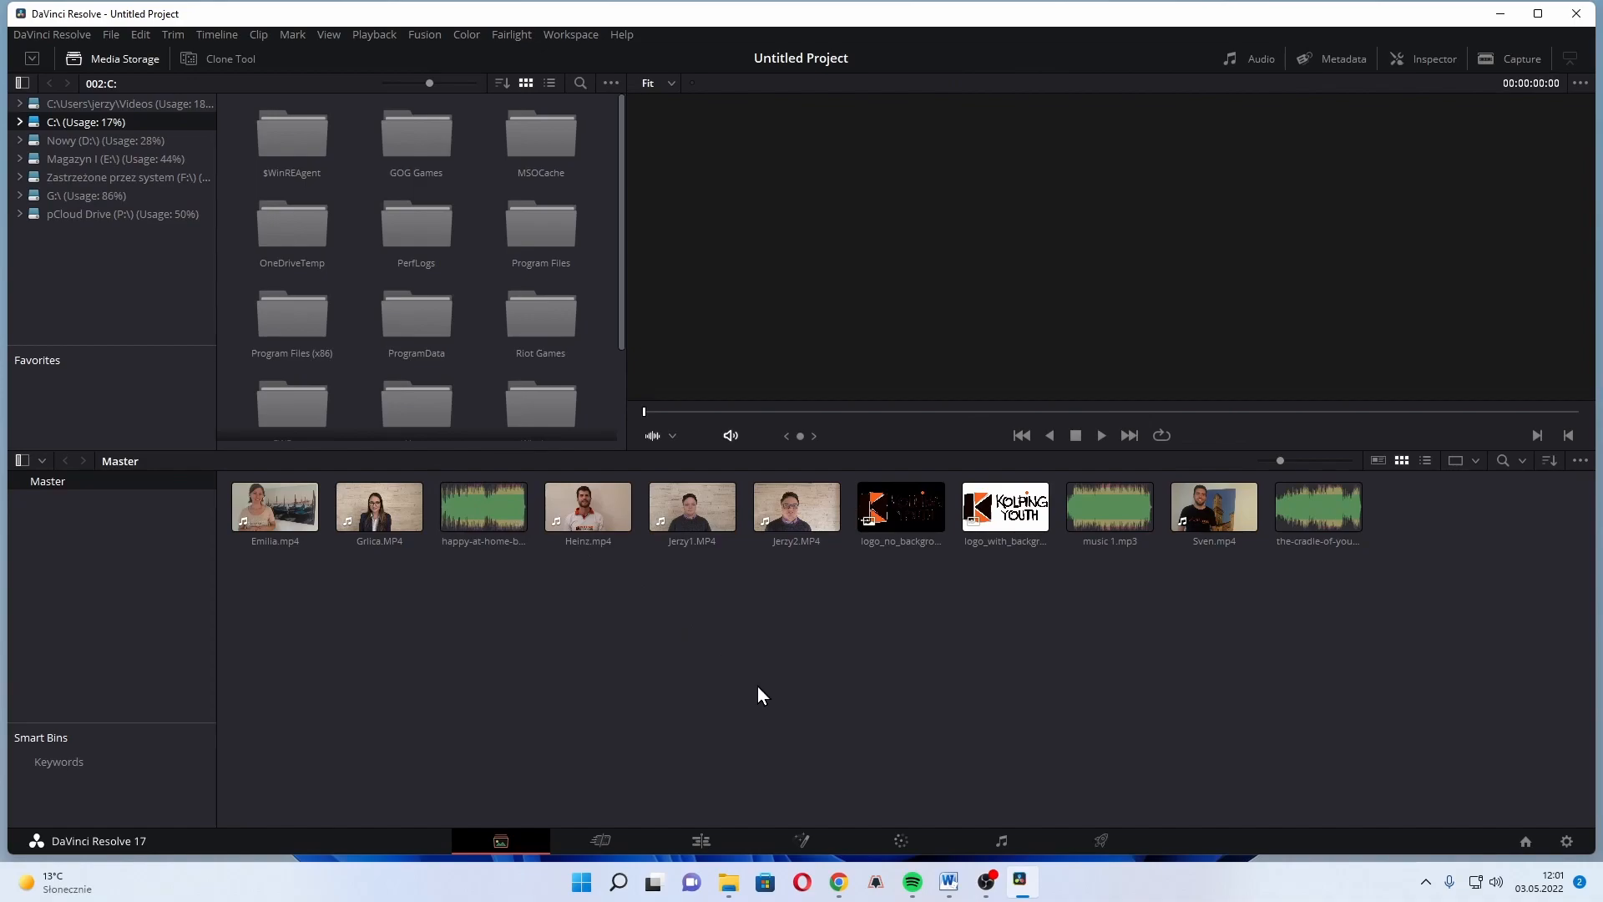
Step: On the Cut page, place the Jerzy1.MP4 clip at the start of a new timeline
click(612, 836)
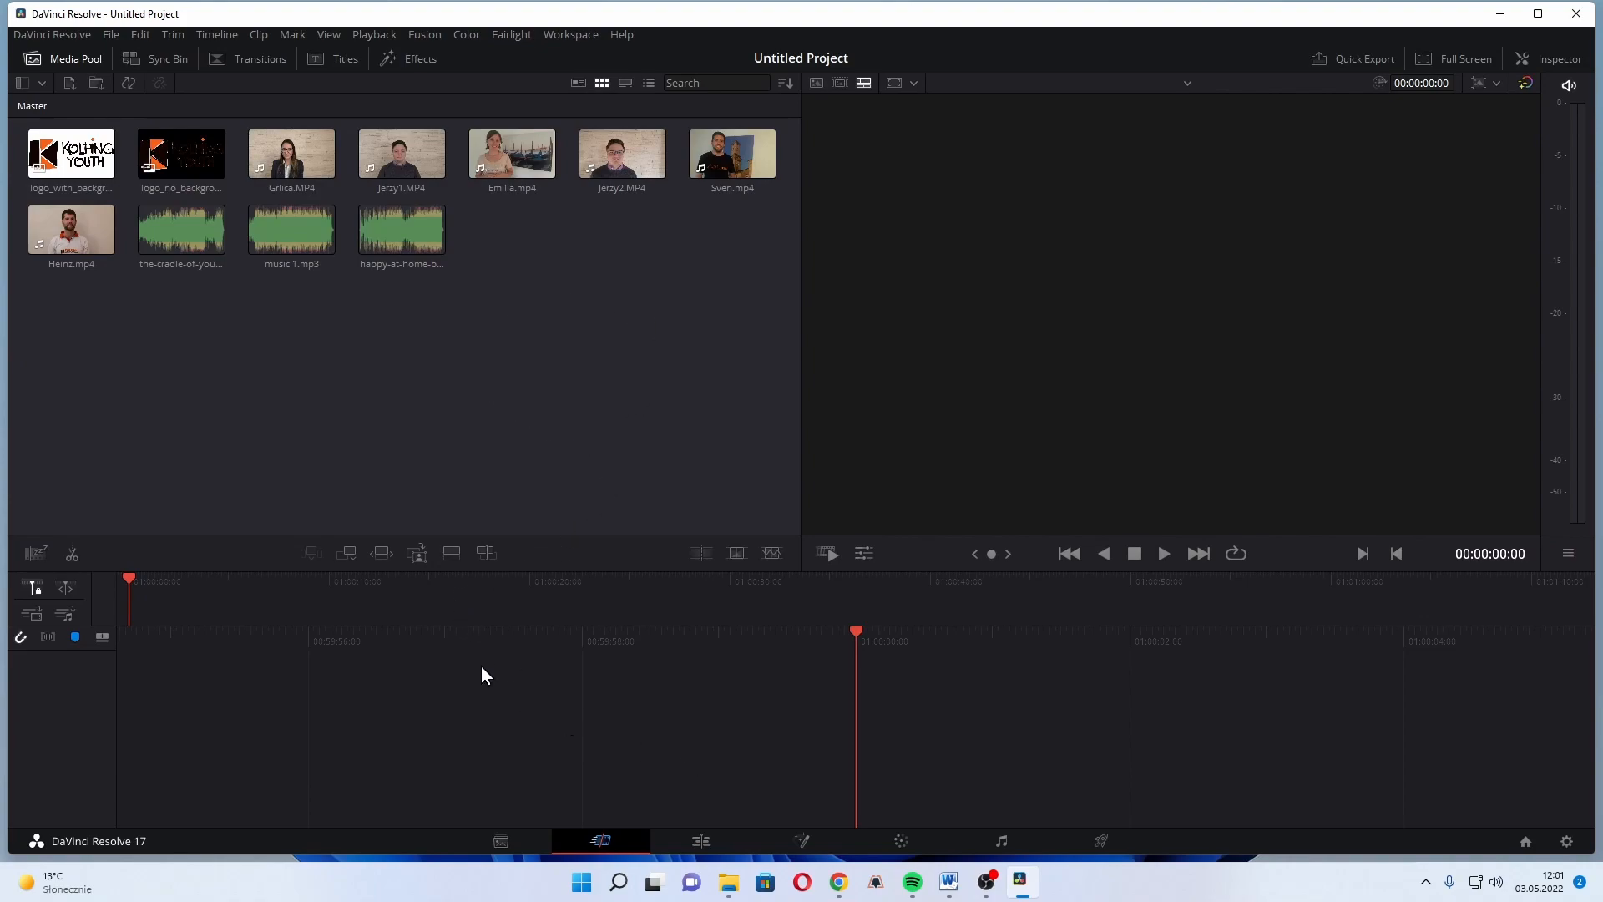
drag(264, 147, 198, 710)
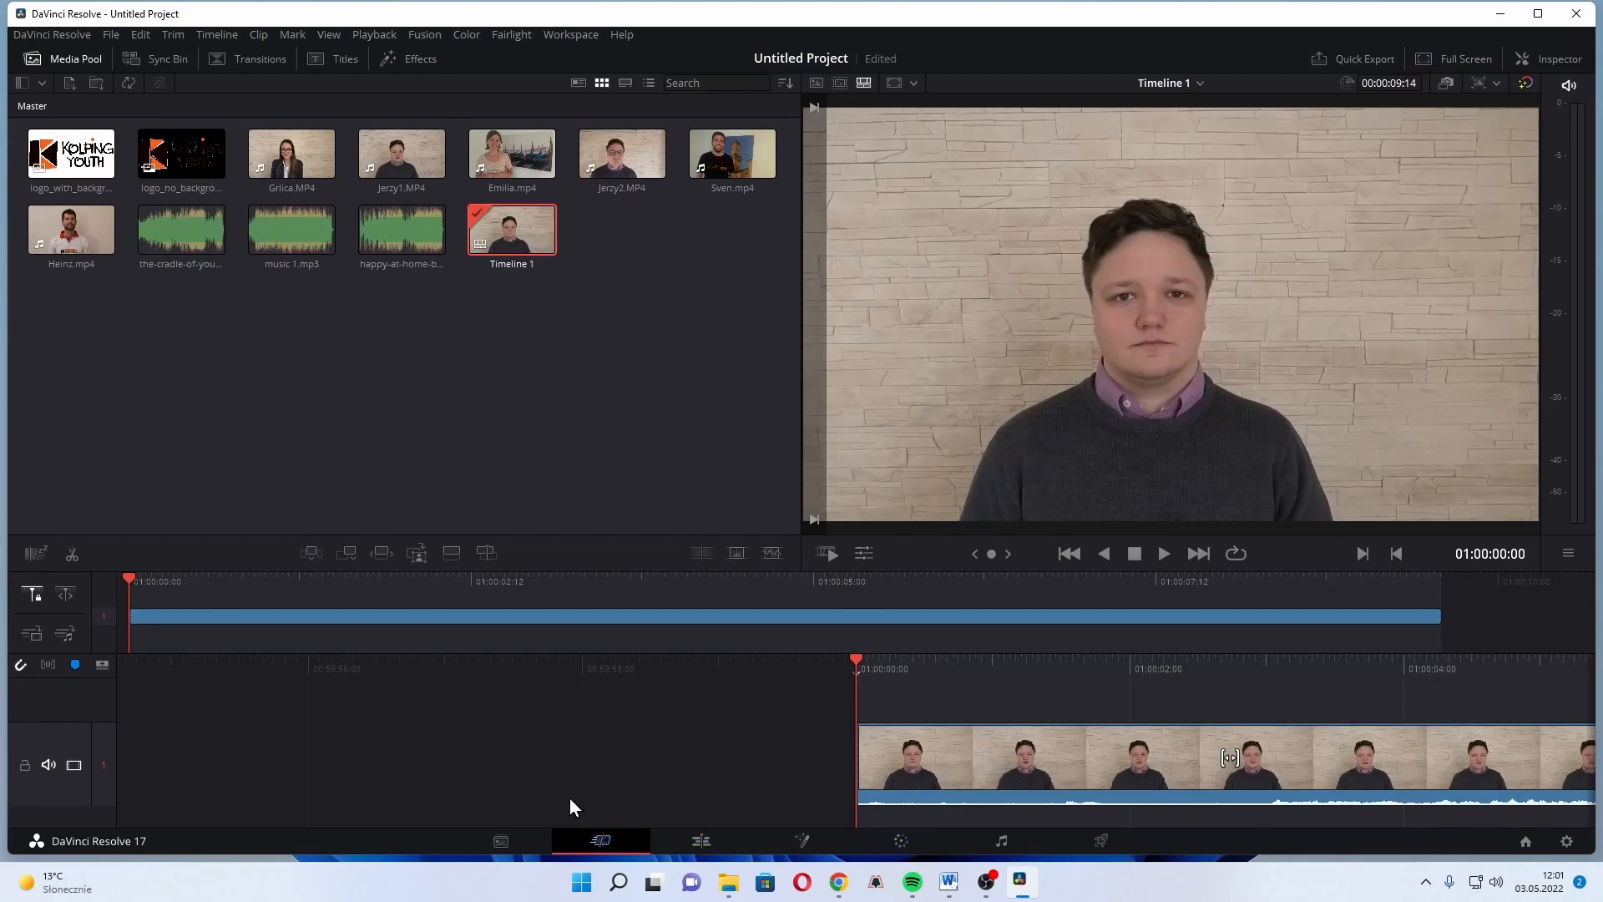
Step: Open Timeline 1 on the Edit page
click(704, 833)
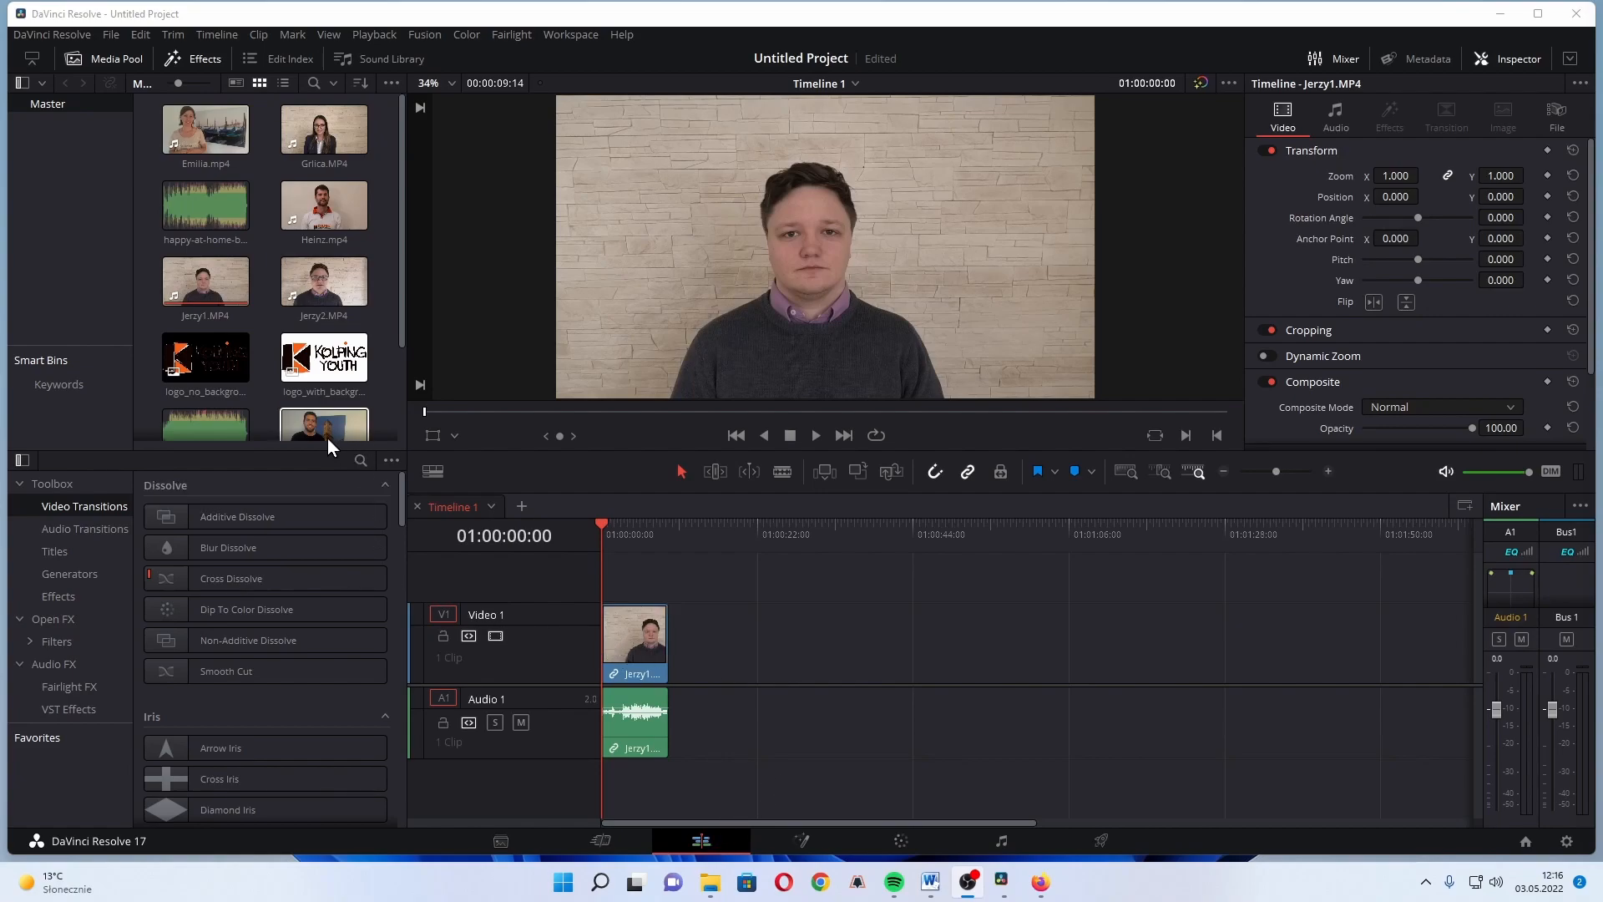
click(253, 439)
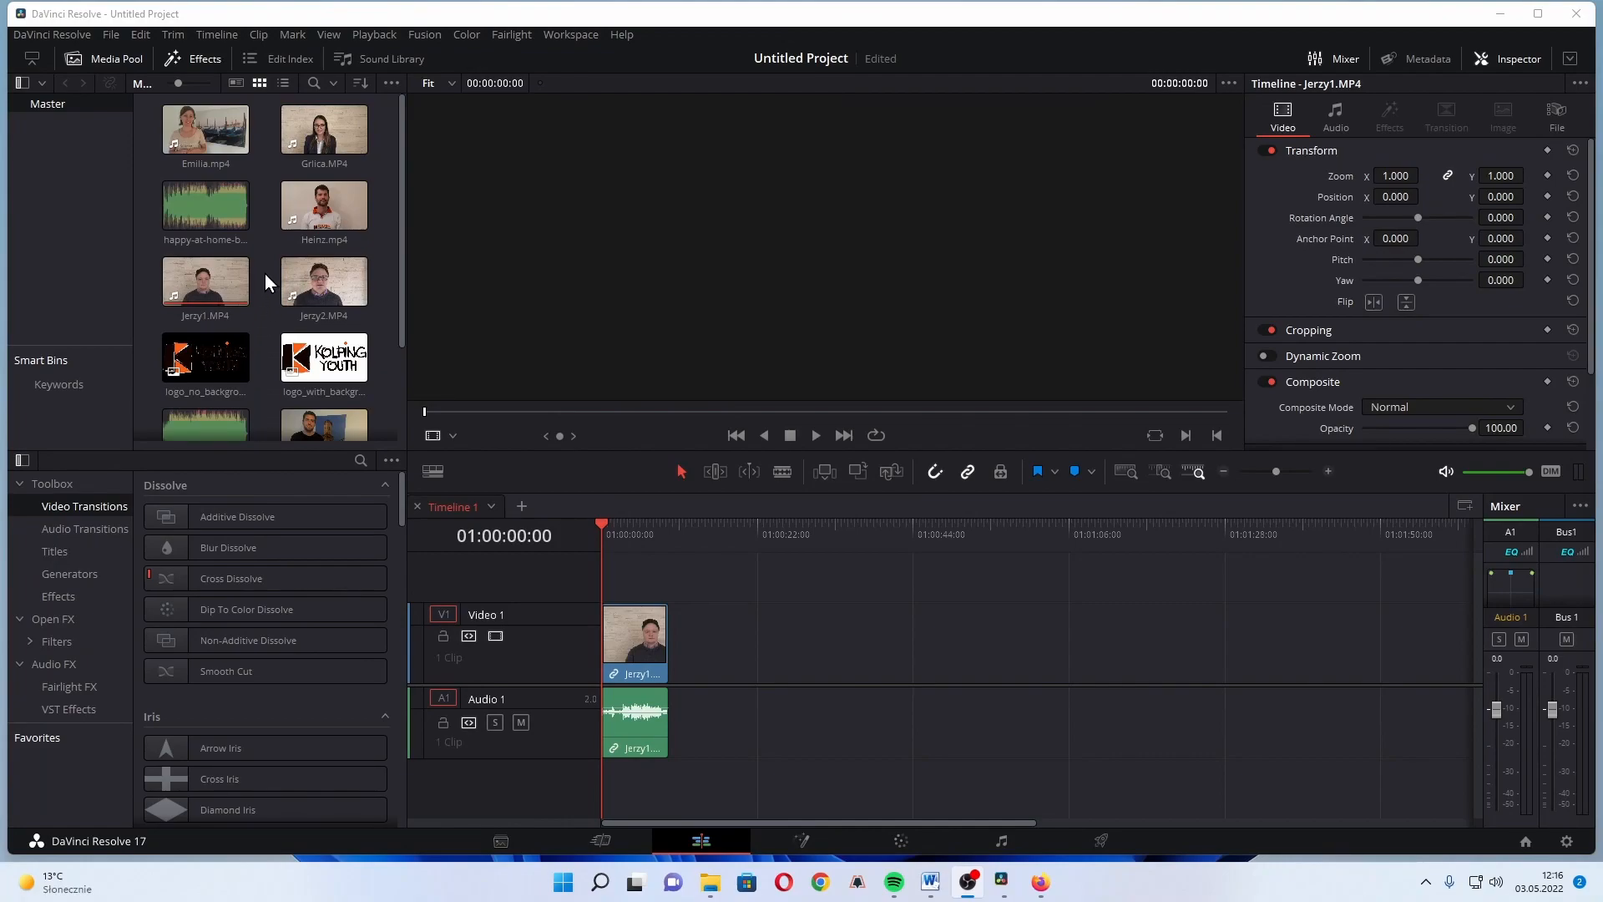
click(334, 276)
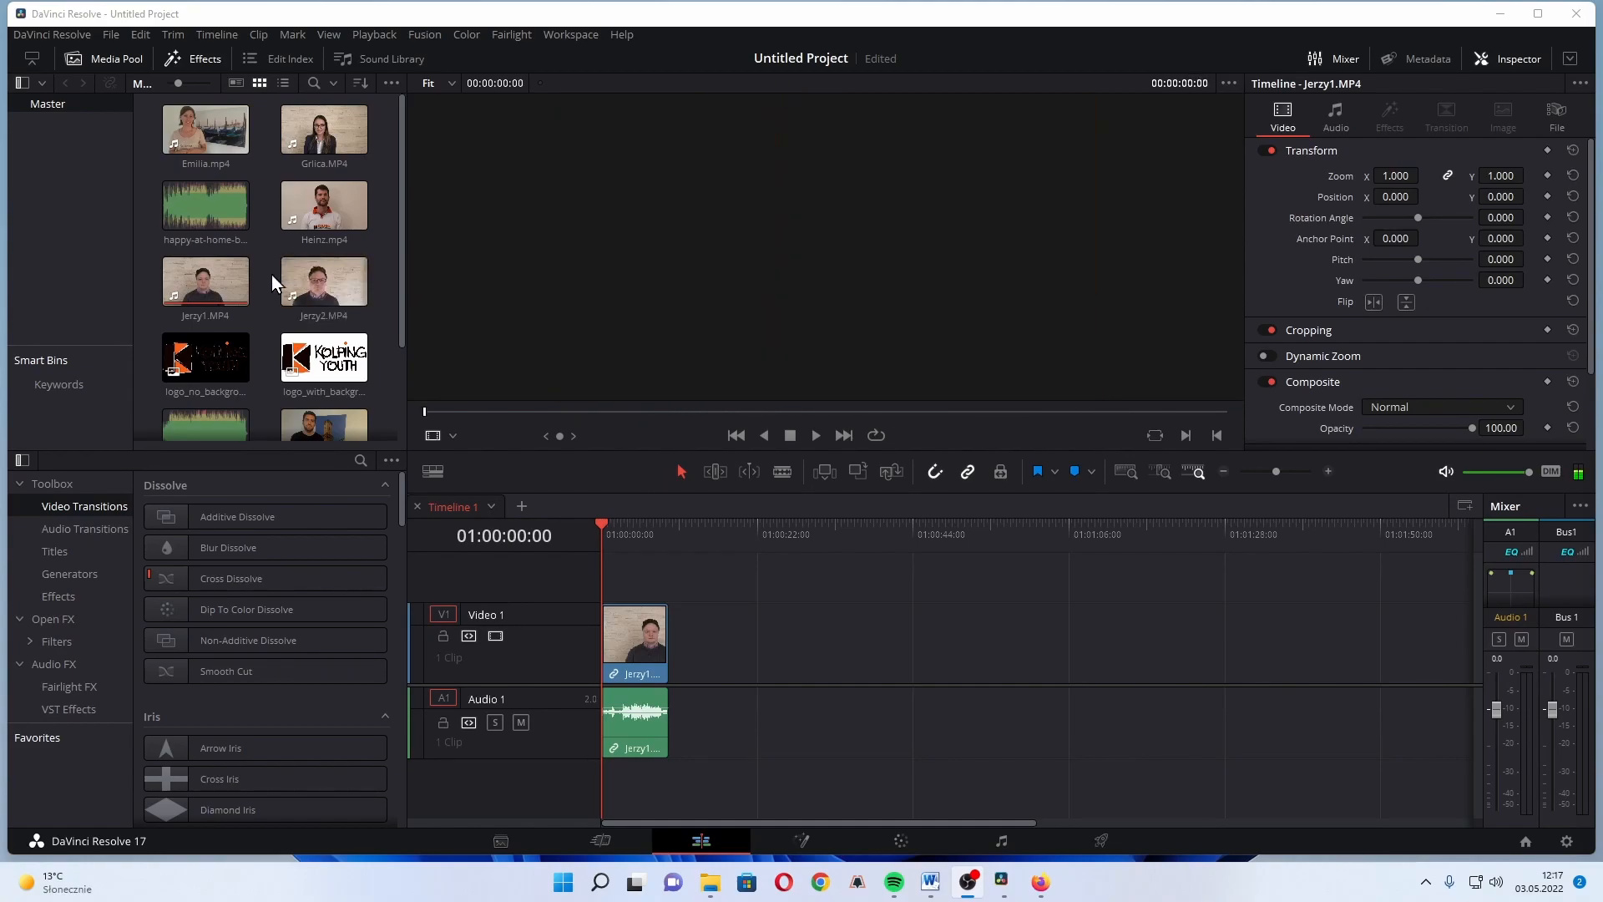
click(268, 274)
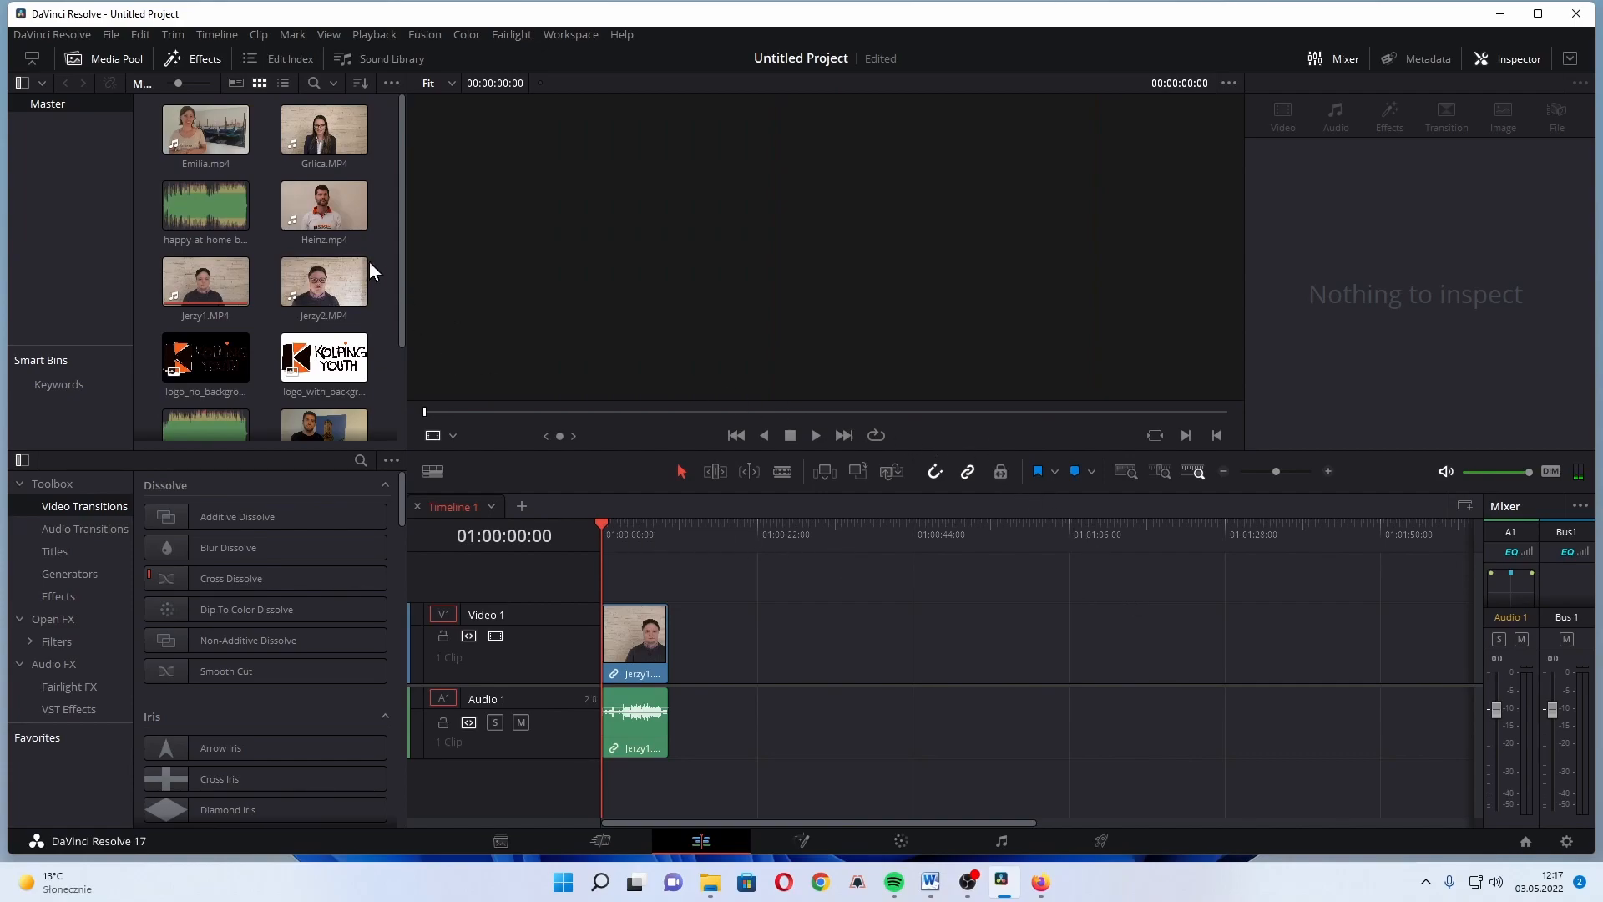
Step: Delete the Jerzy1.MP4 clip from the timeline, place it again at the start of Video 1, and return the playhead to the start
click(644, 642)
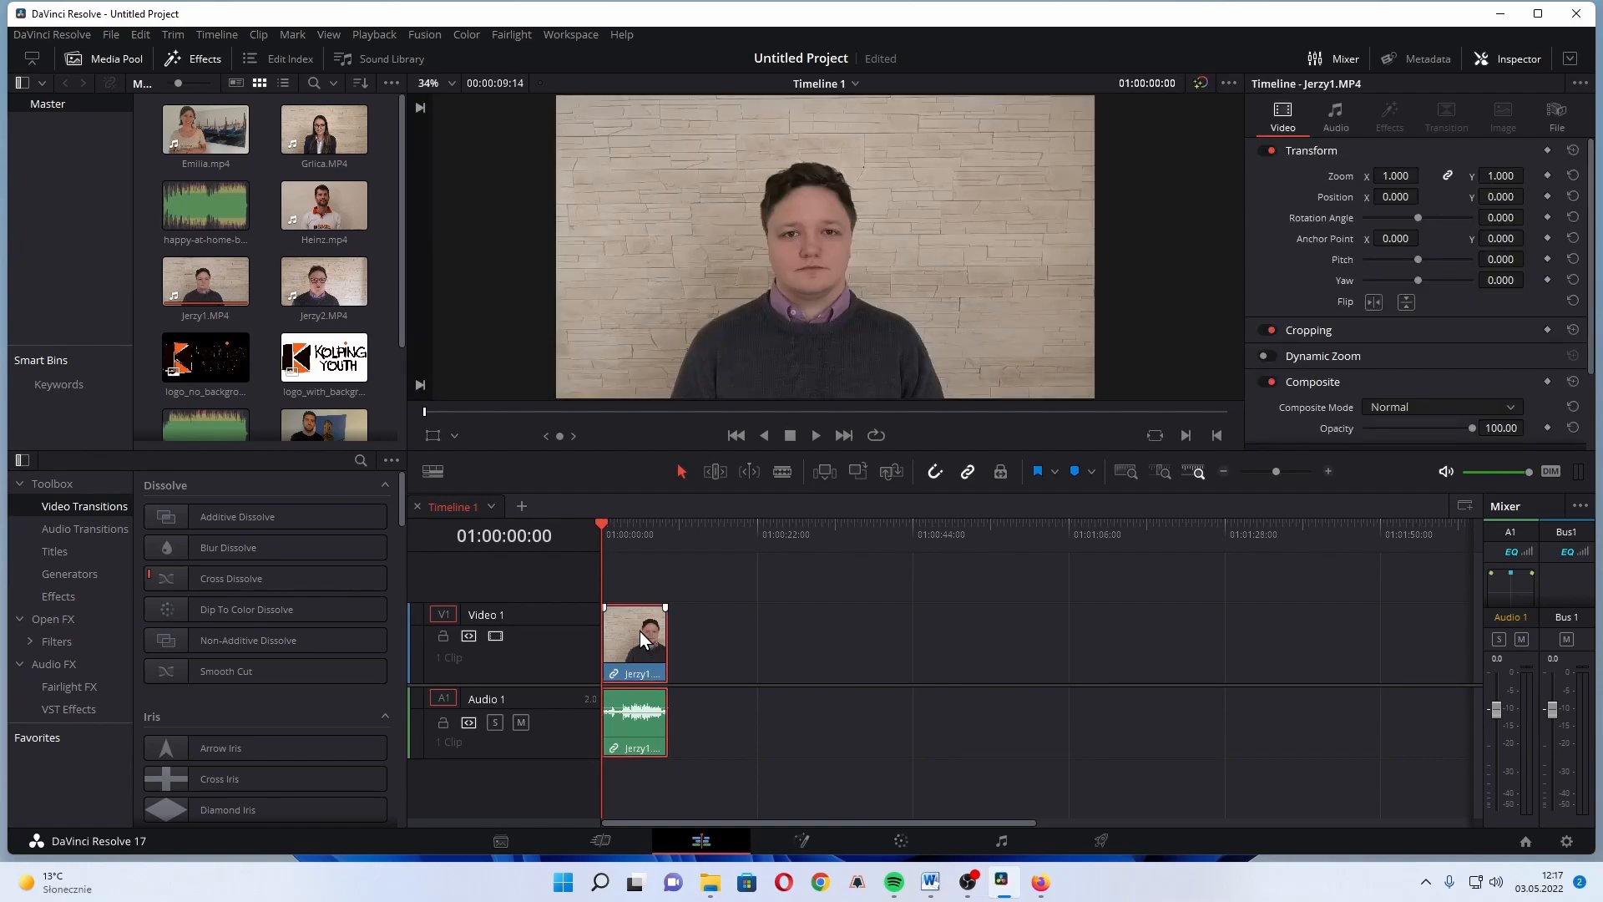
key(Delete)
click(192, 282)
drag(192, 282, 601, 638)
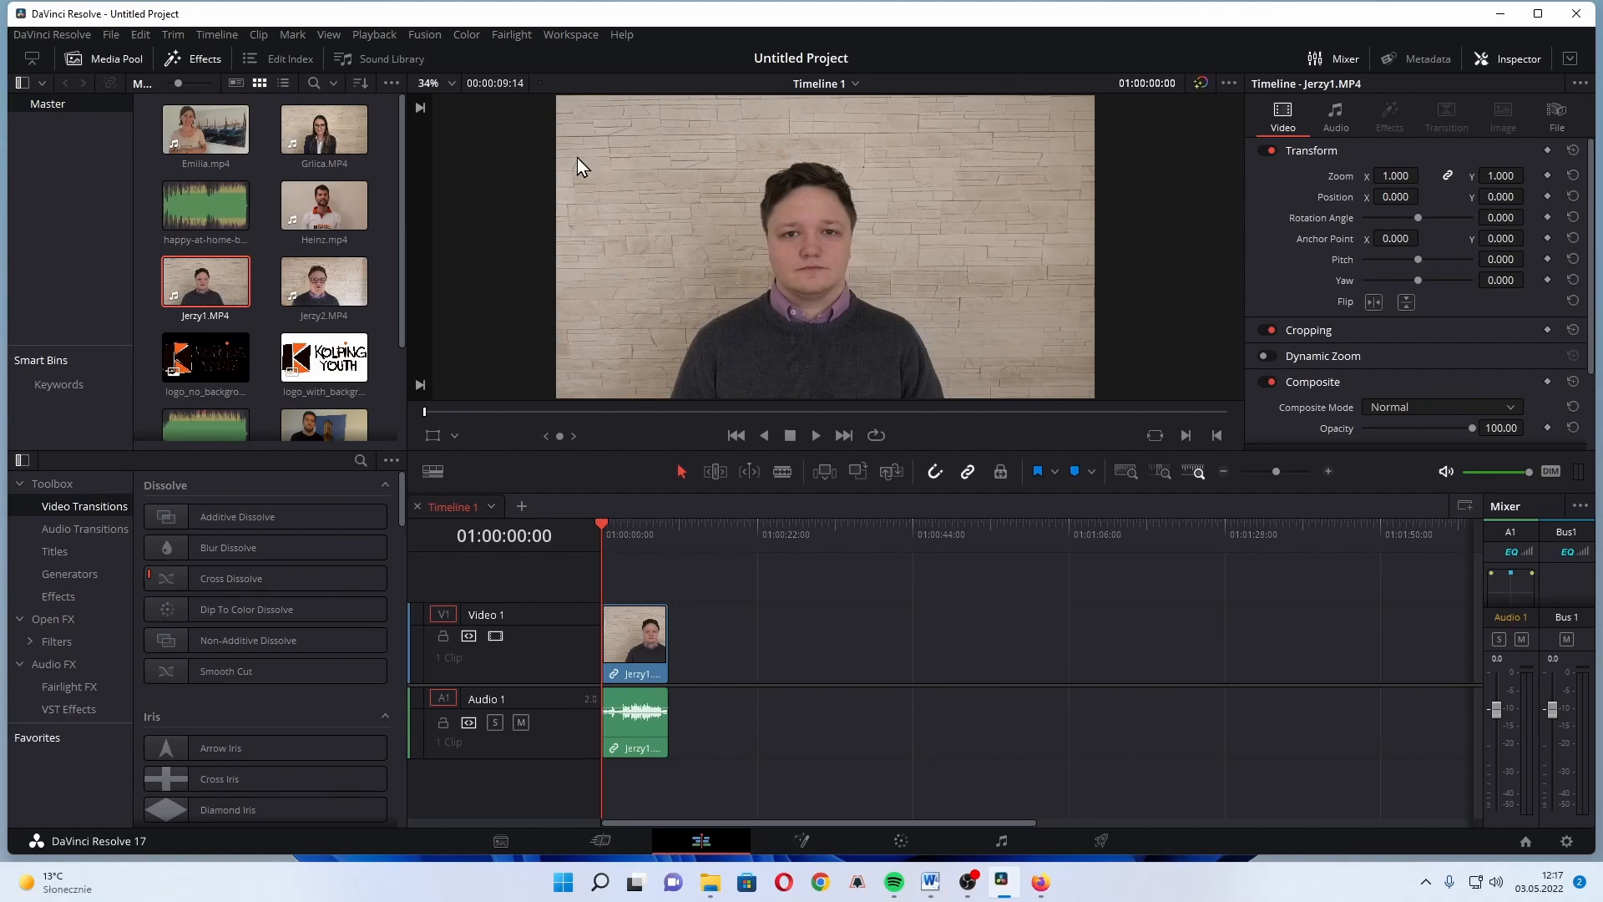
mouse_move(626, 524)
mouse_down()
mouse_move(669, 524)
mouse_move(618, 523)
mouse_up()
key(Home)
Step: Add Jerzy2.MP4 and Heinz.mp4 to Video 1 with gaps between them, and logo_with_background.png on the track above, between the two
drag(324, 281, 735, 659)
drag(342, 237, 948, 659)
drag(332, 344, 866, 583)
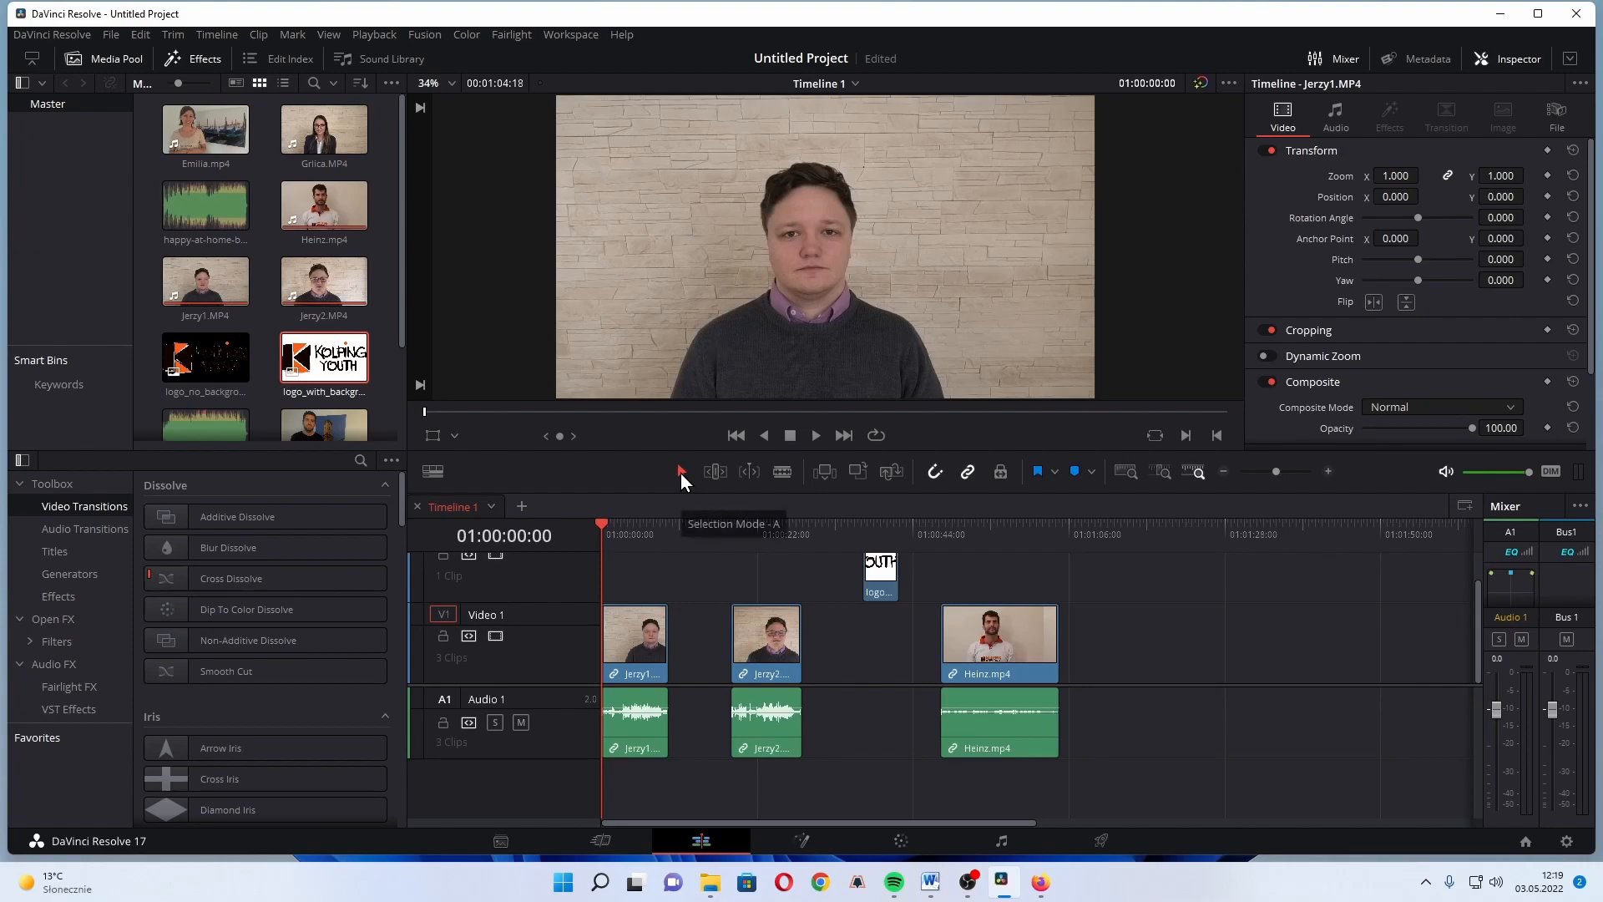
Step: Use the Blade tool to split the Jerzy1 clip in three places and the Jerzy2 and Heinz clips once each
click(782, 472)
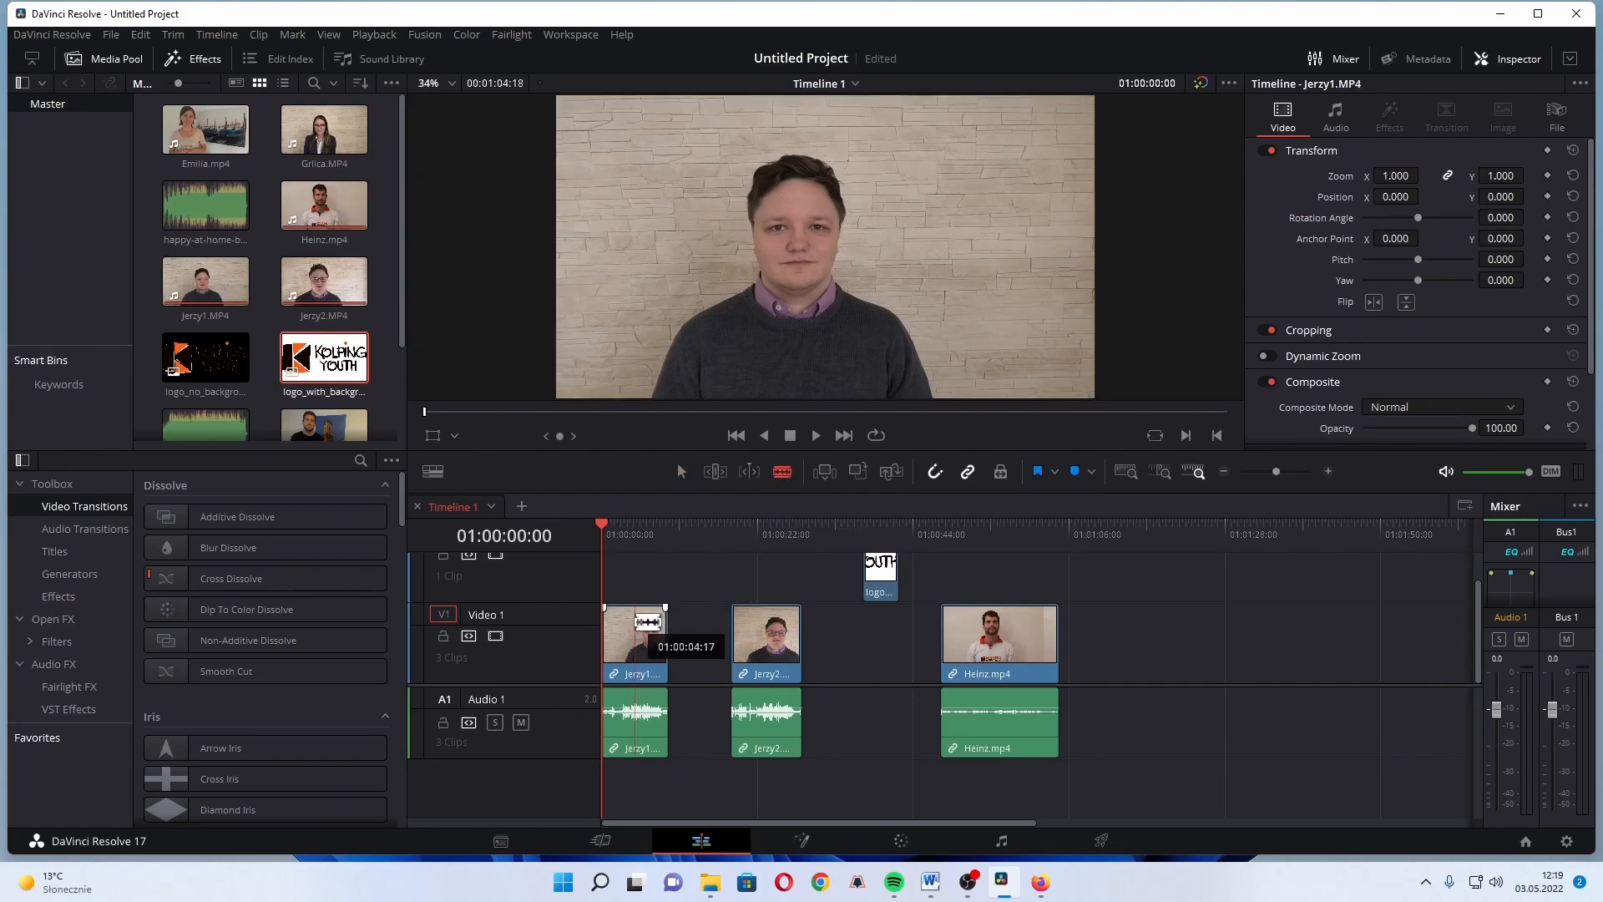
click(643, 621)
click(620, 618)
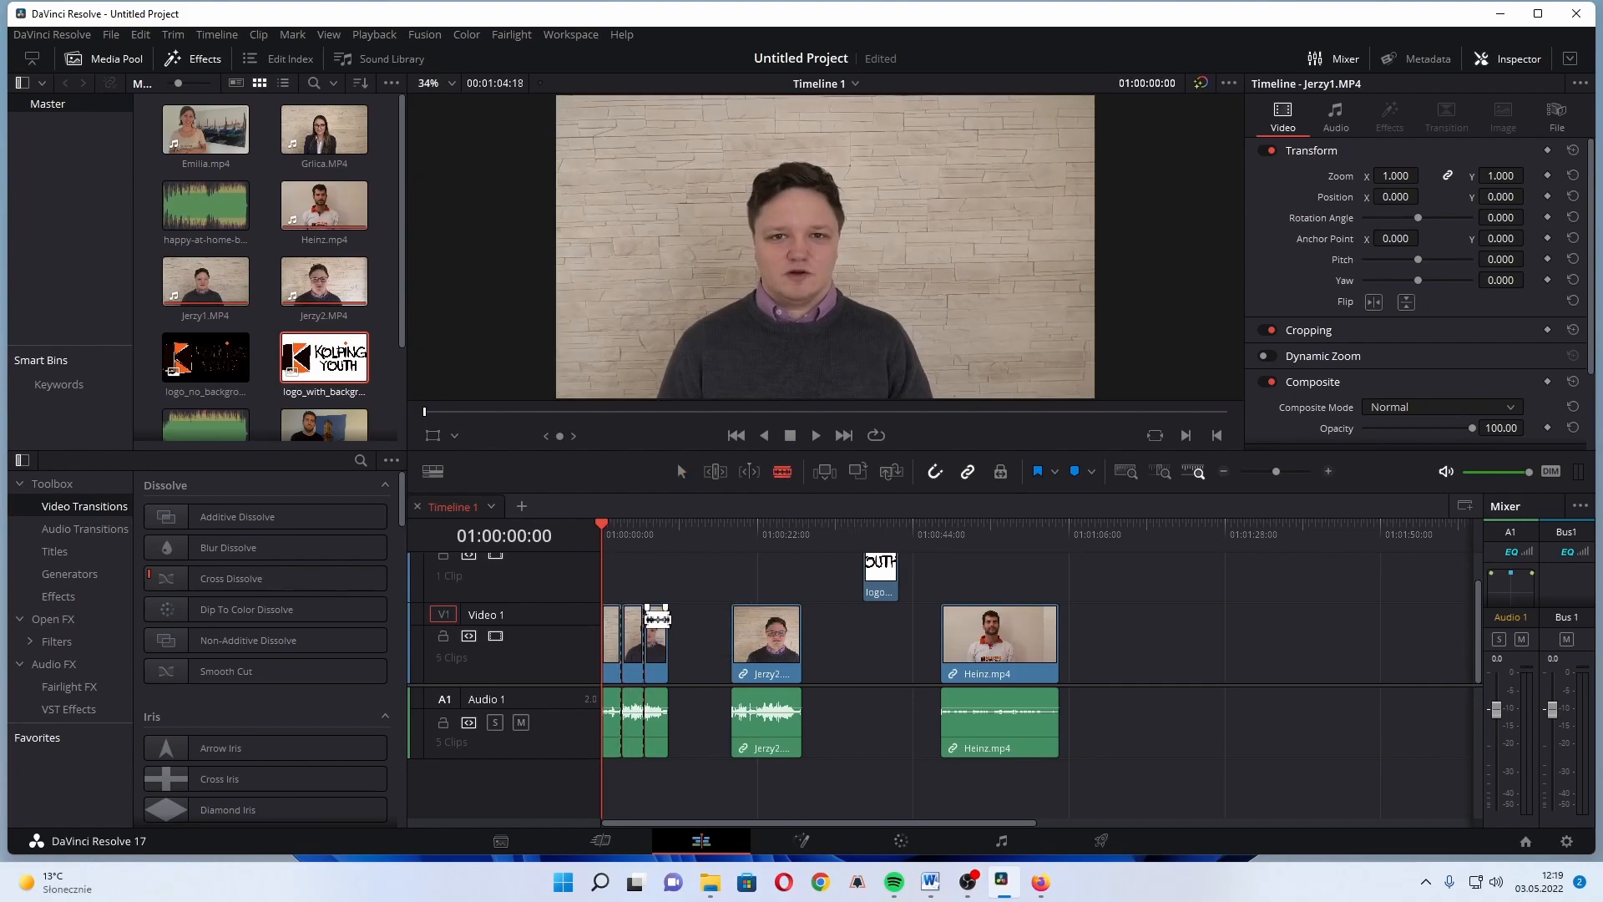
click(610, 618)
click(754, 622)
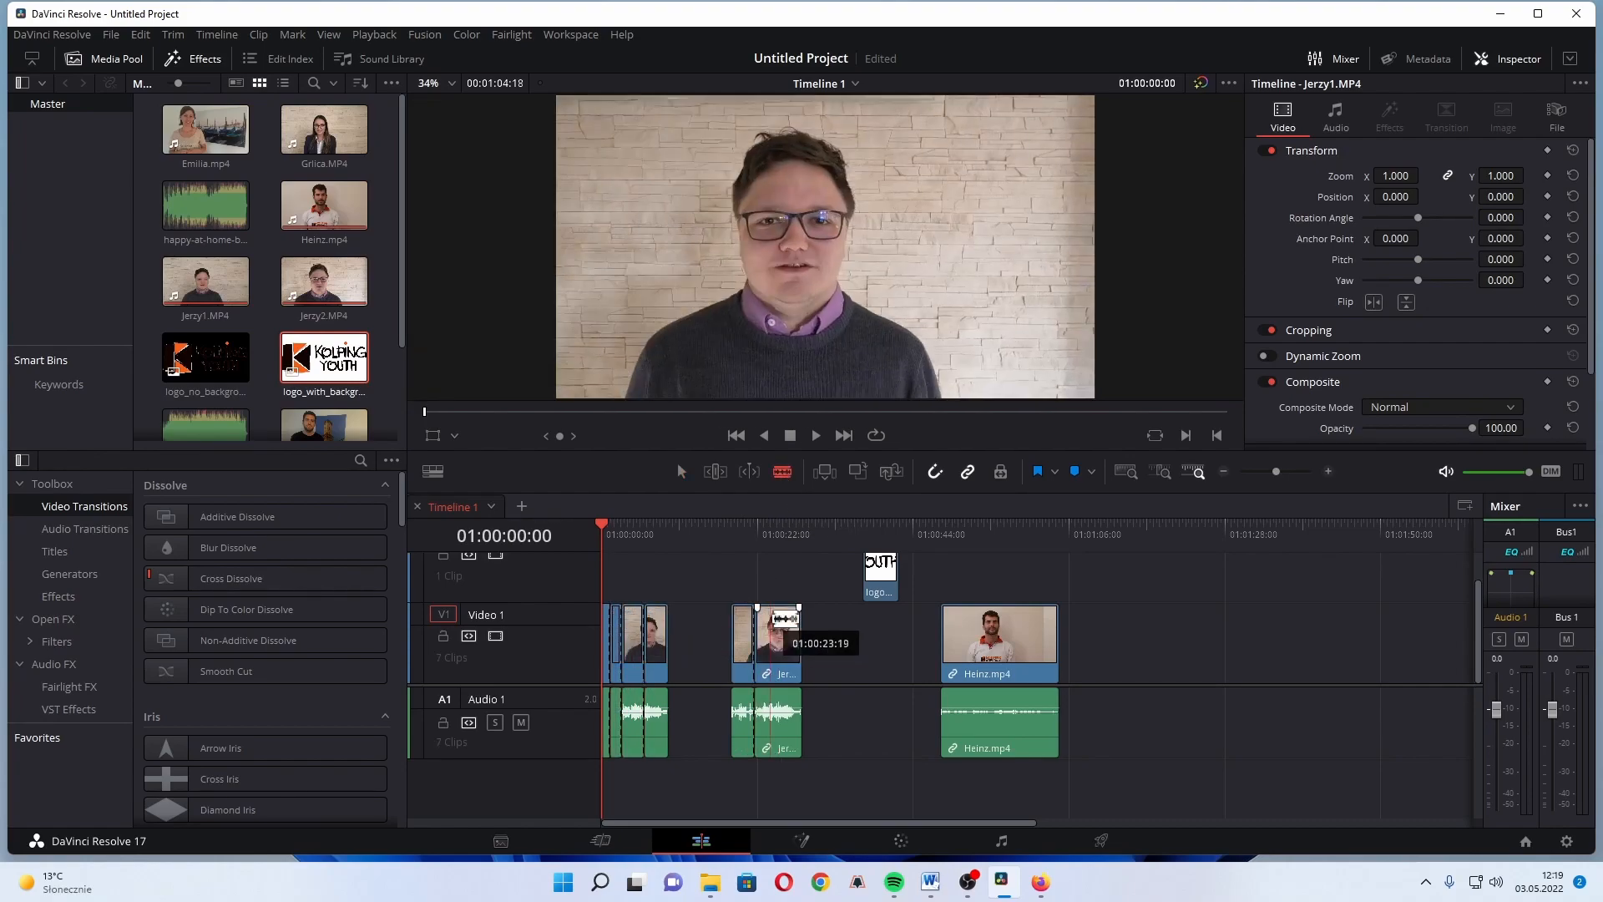
click(999, 618)
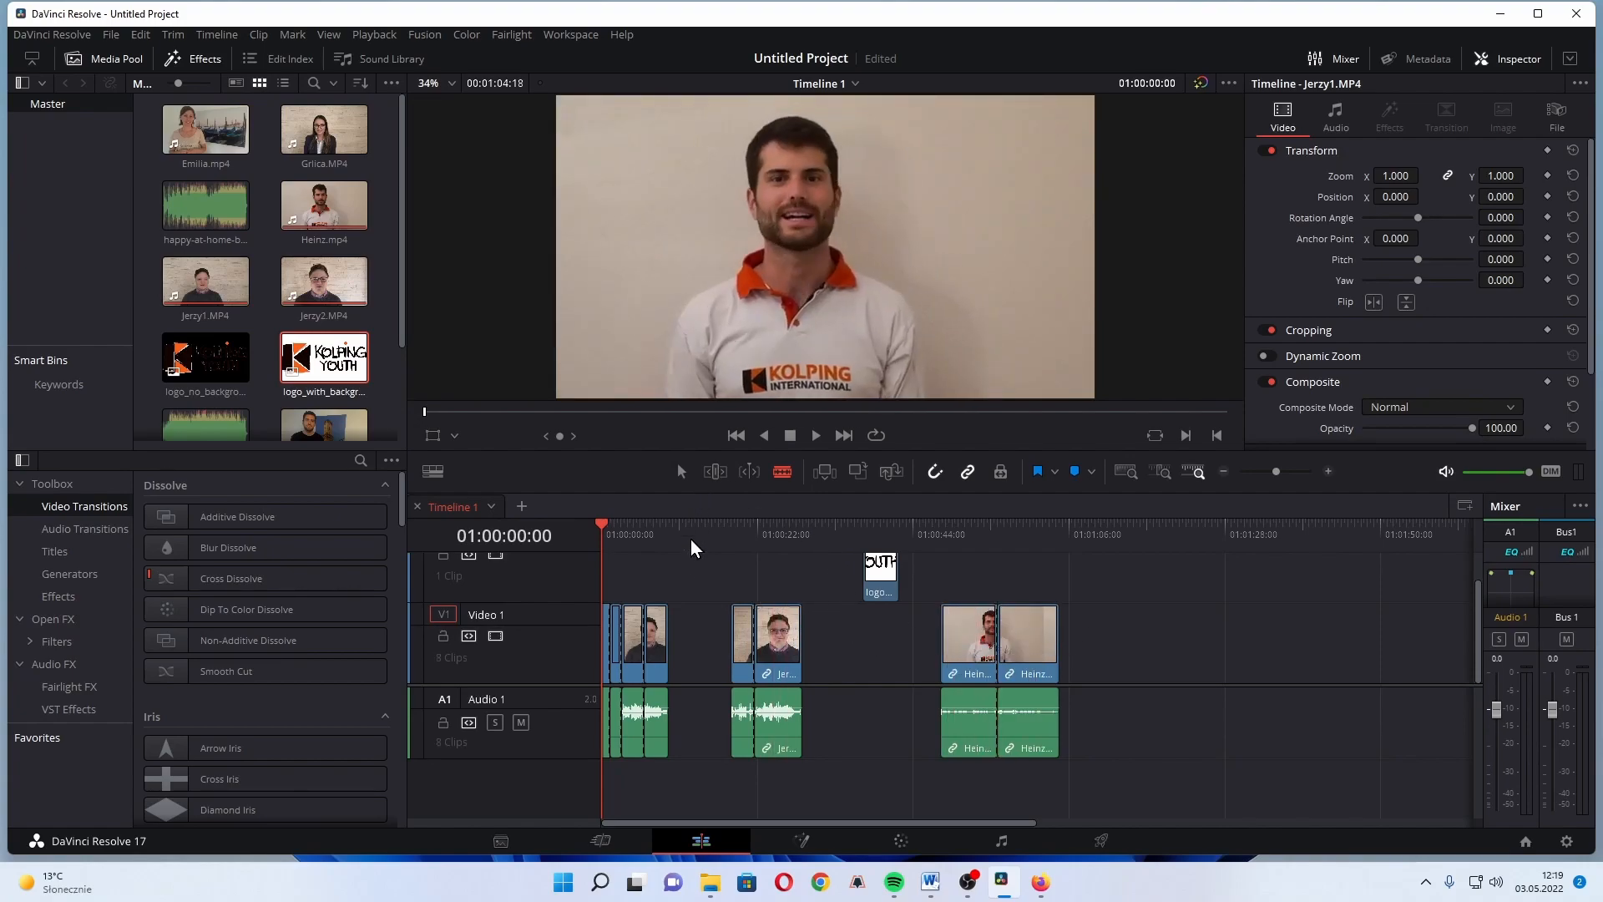
Step: Undo all the blade cuts on the three video clips
key(ctrl+z)
key(ctrl+z)
key(ctrl+z)
key(ctrl+z)
key(ctrl+z)
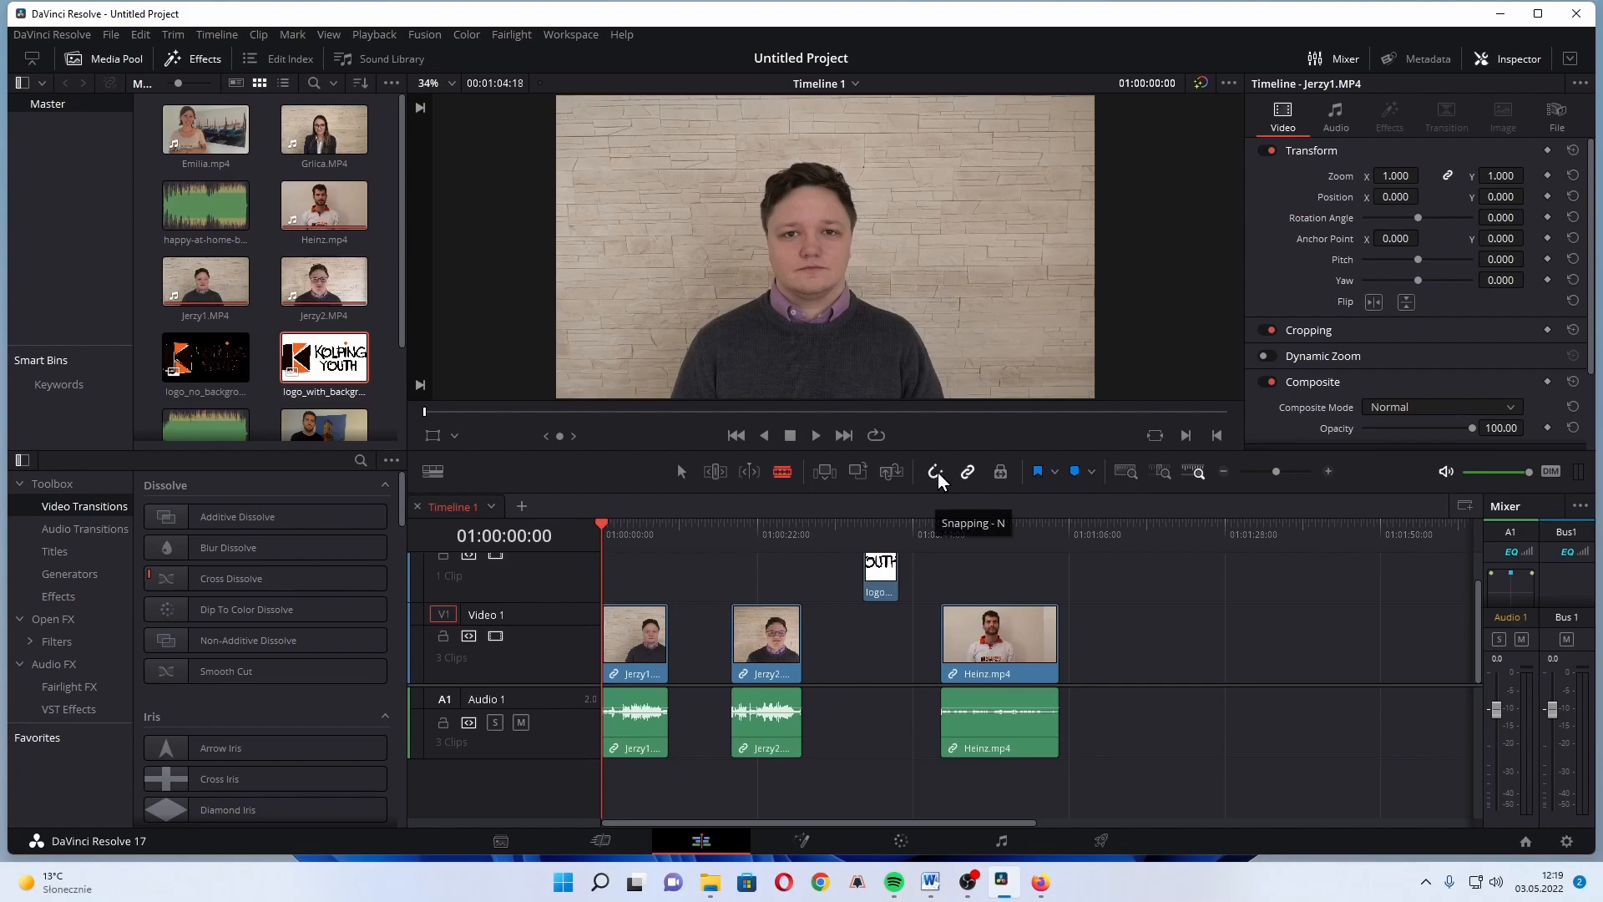
Step: In selection mode, move the Heinz.mp4 clip earlier to start at about 36 seconds, and the logo clip to about 34 seconds
click(683, 467)
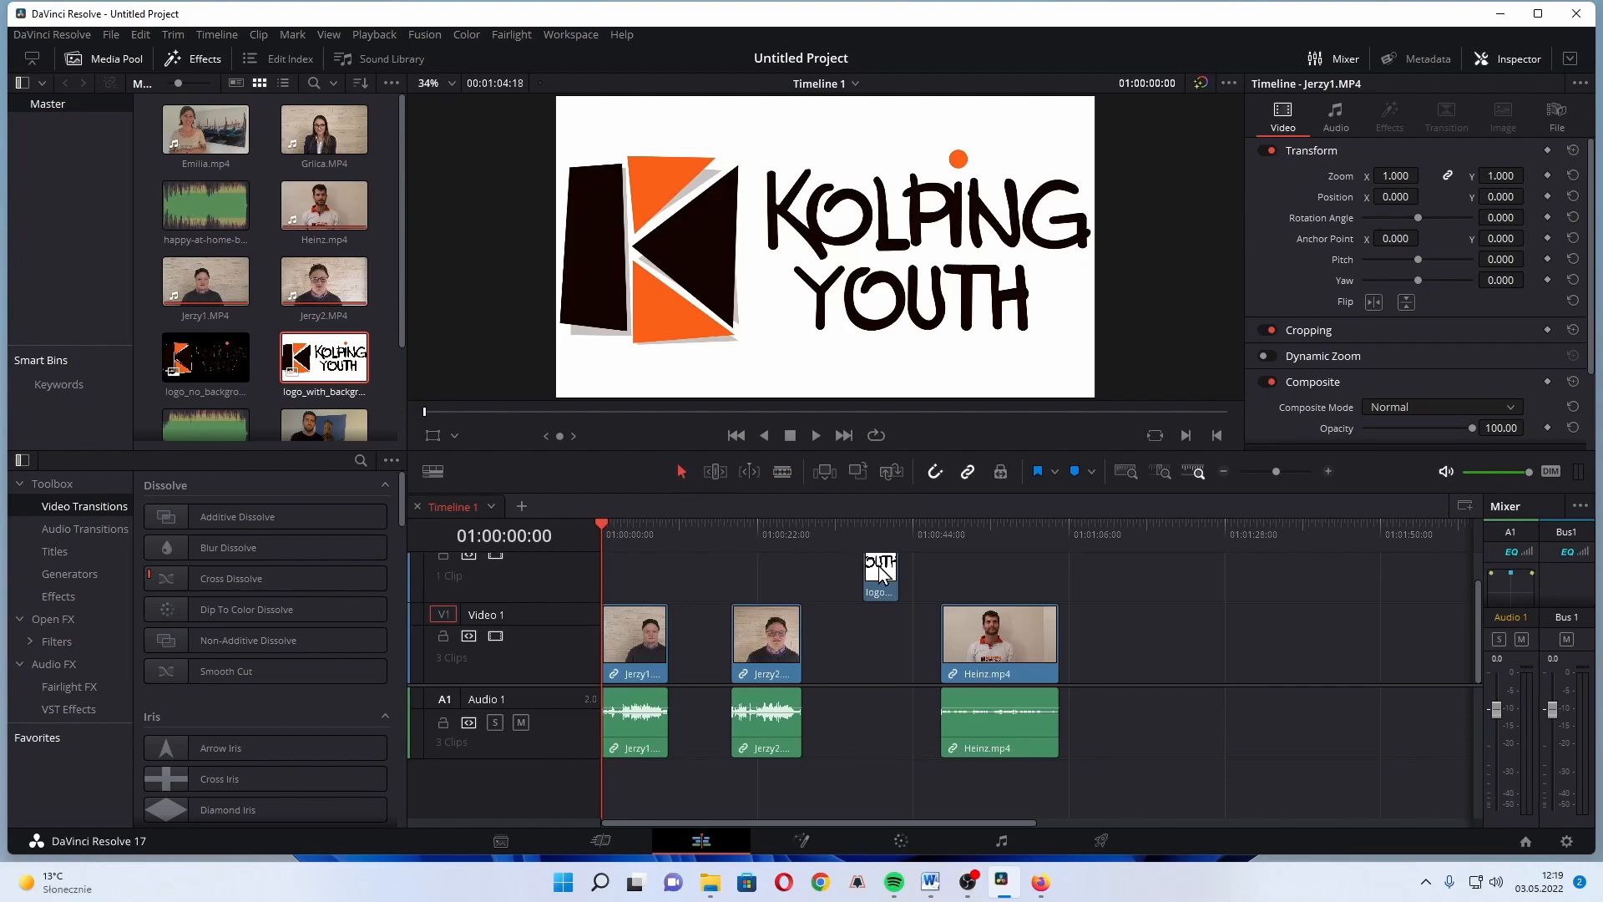
drag(878, 567, 952, 582)
drag(998, 638, 915, 639)
drag(960, 577, 867, 582)
Step: Toggle snapping off and on again, and snap the logo clip's start to the end of the Jerzy2 clip
click(935, 473)
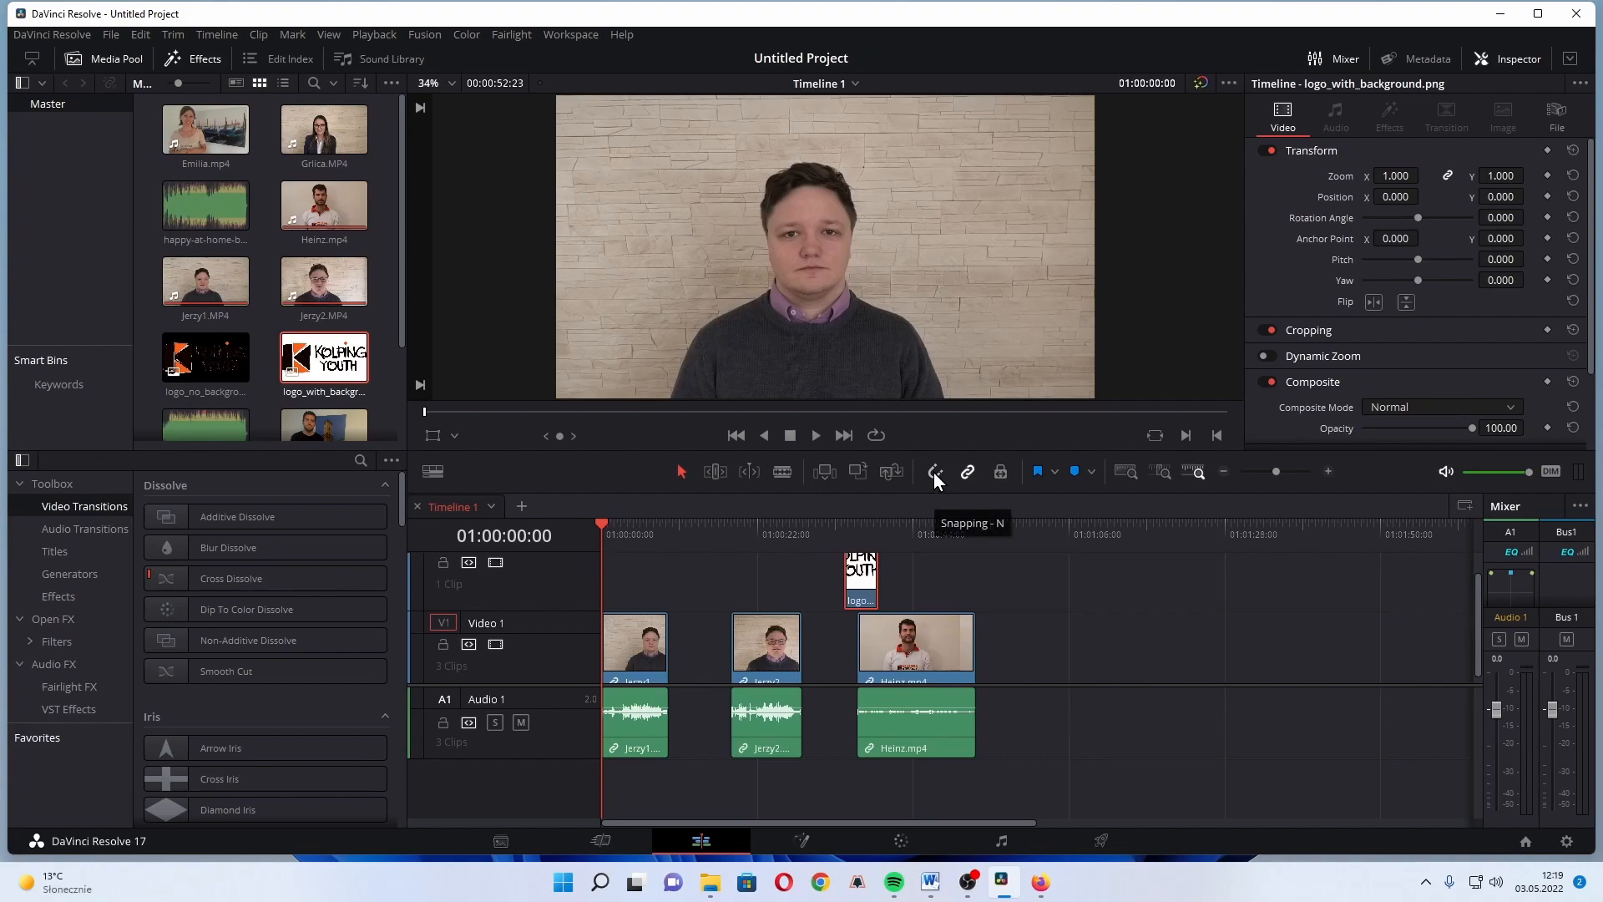
click(934, 472)
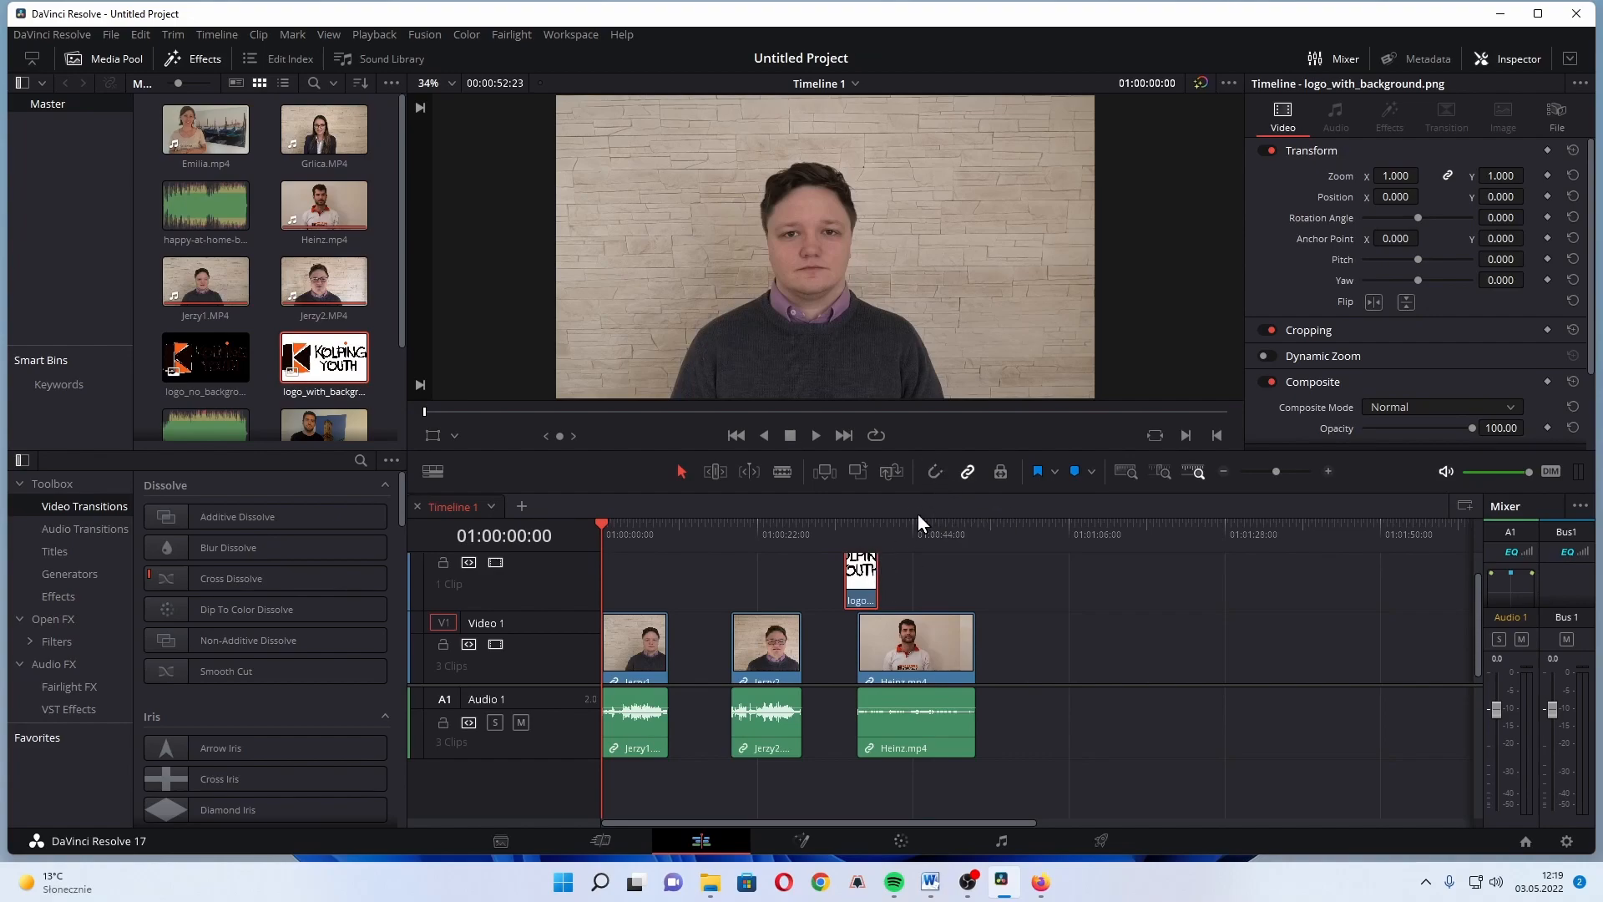
drag(863, 576, 827, 585)
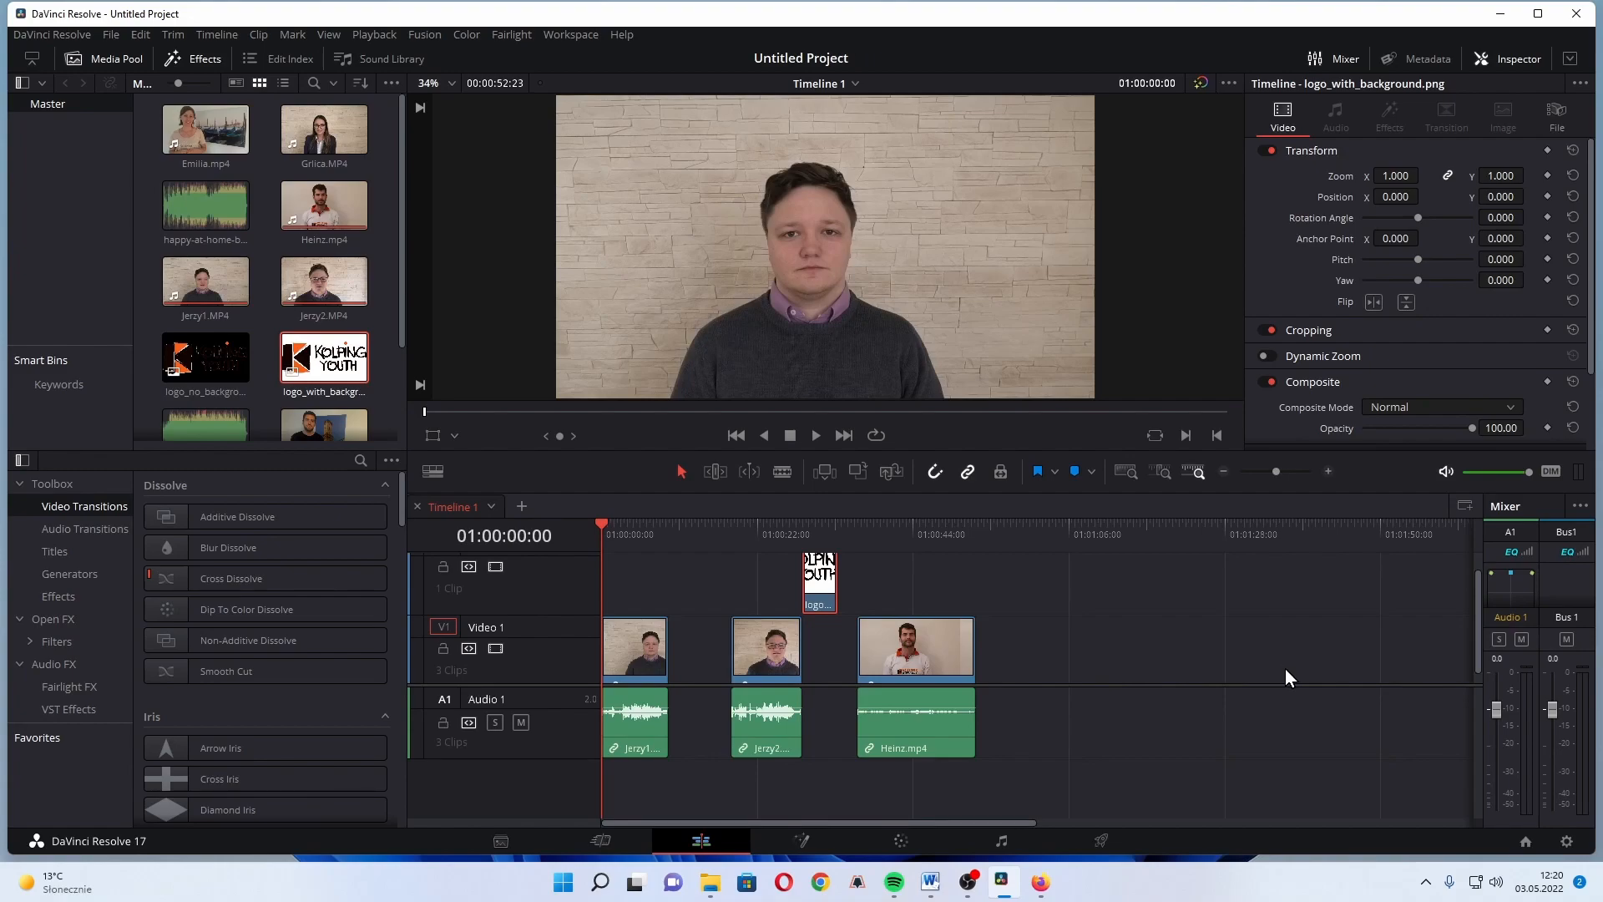
Step: View the timeline at full extent zoom and detail zoom, and place the playhead at the start of the Jerzy2 clip
click(1126, 471)
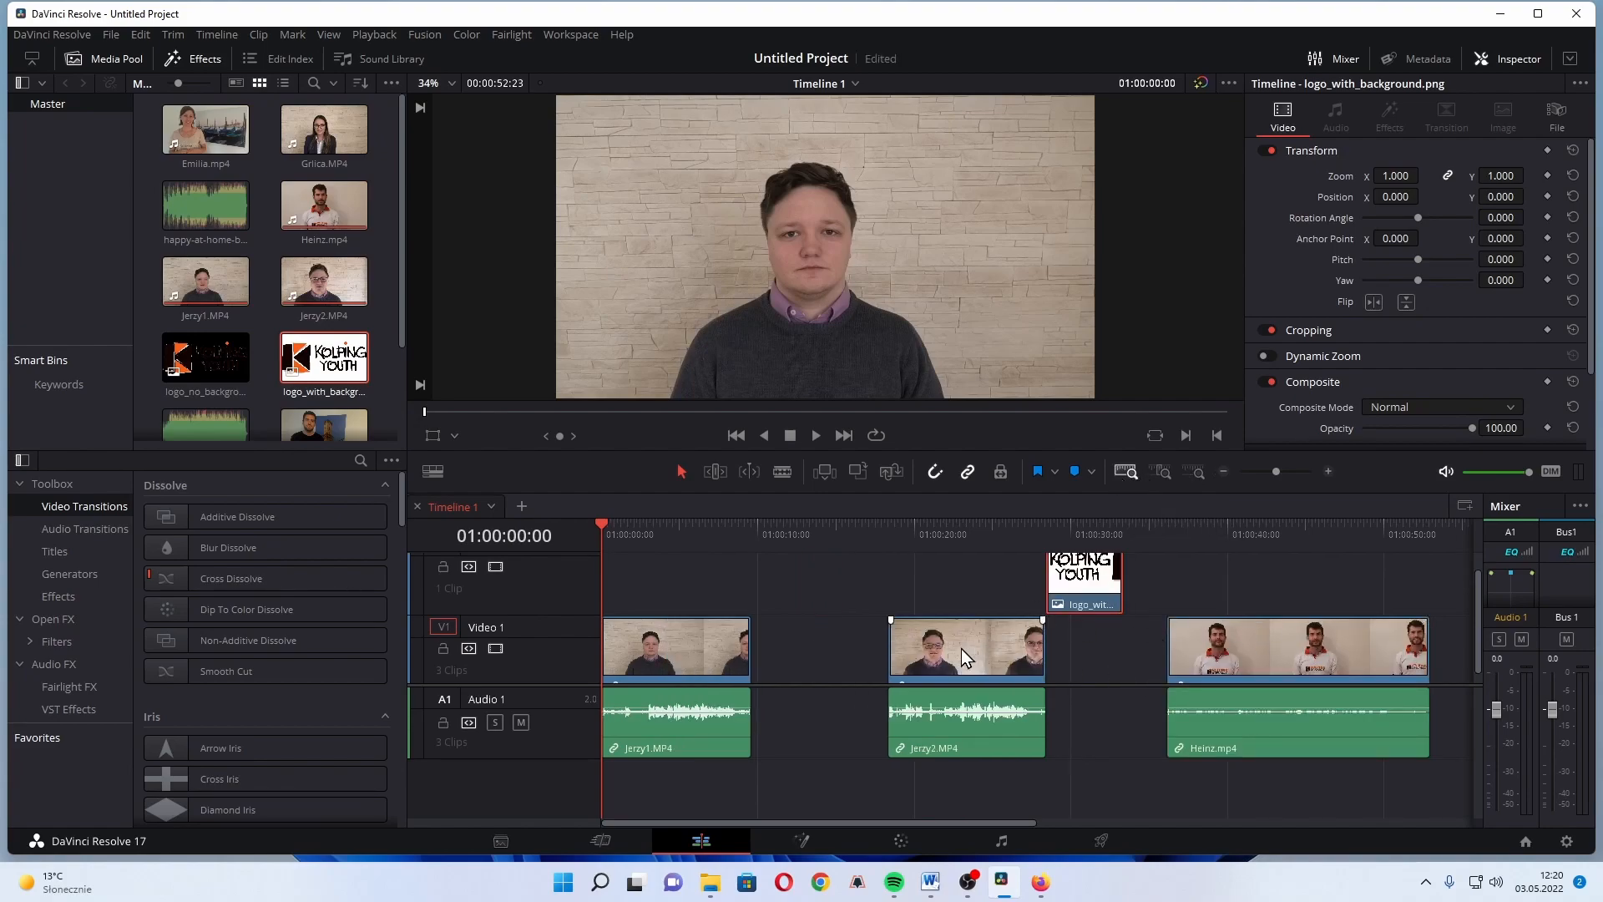
click(1160, 470)
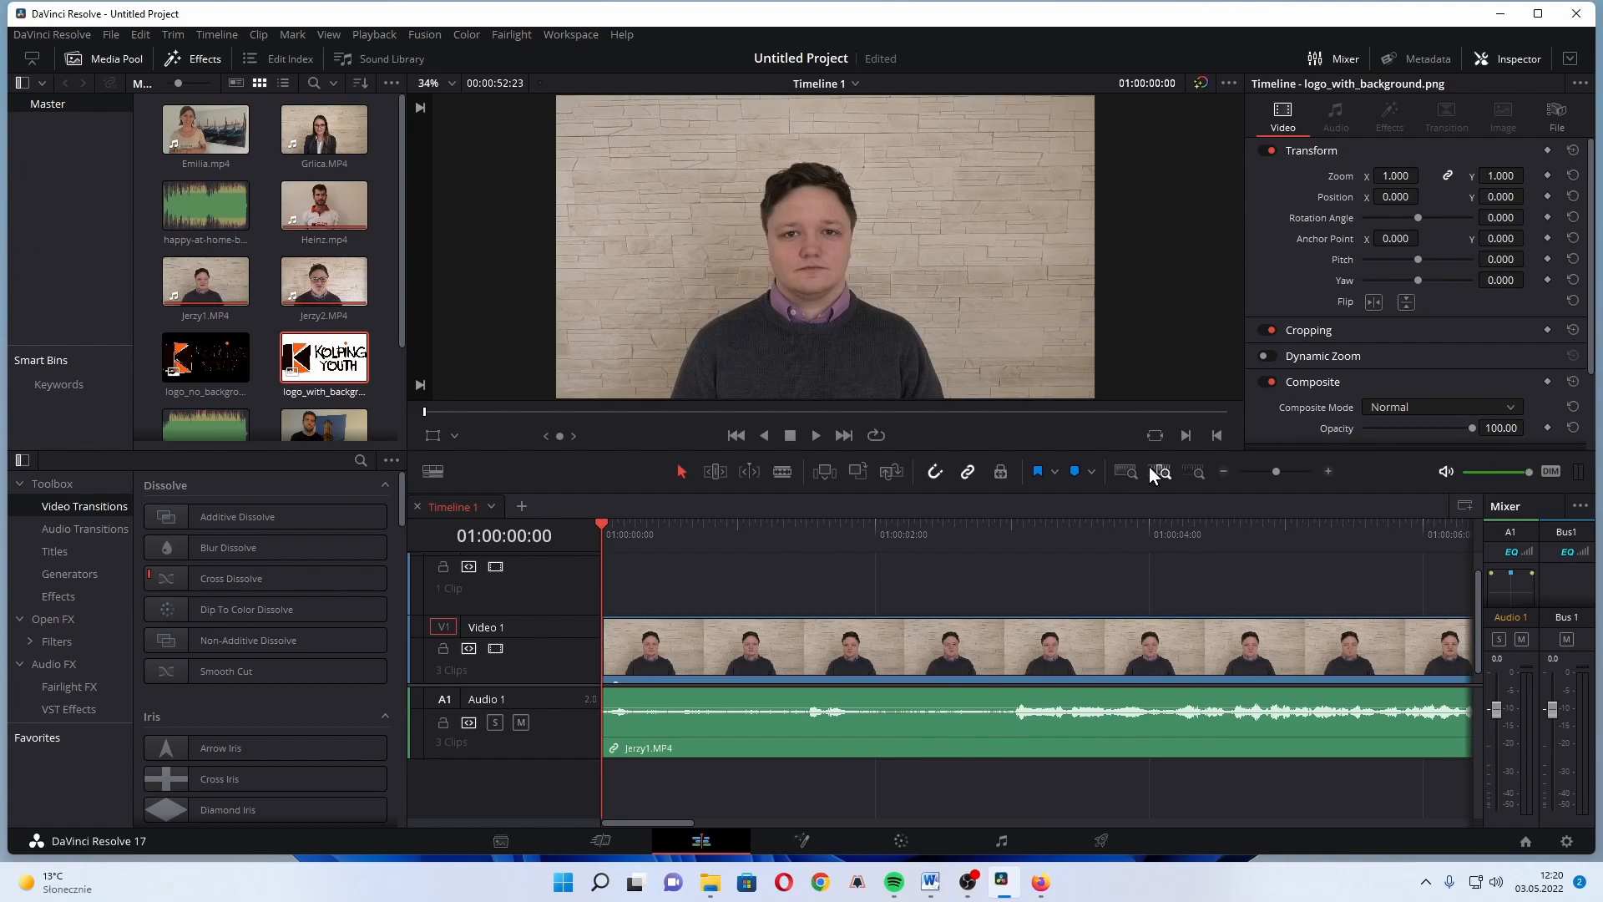
drag(673, 826, 923, 813)
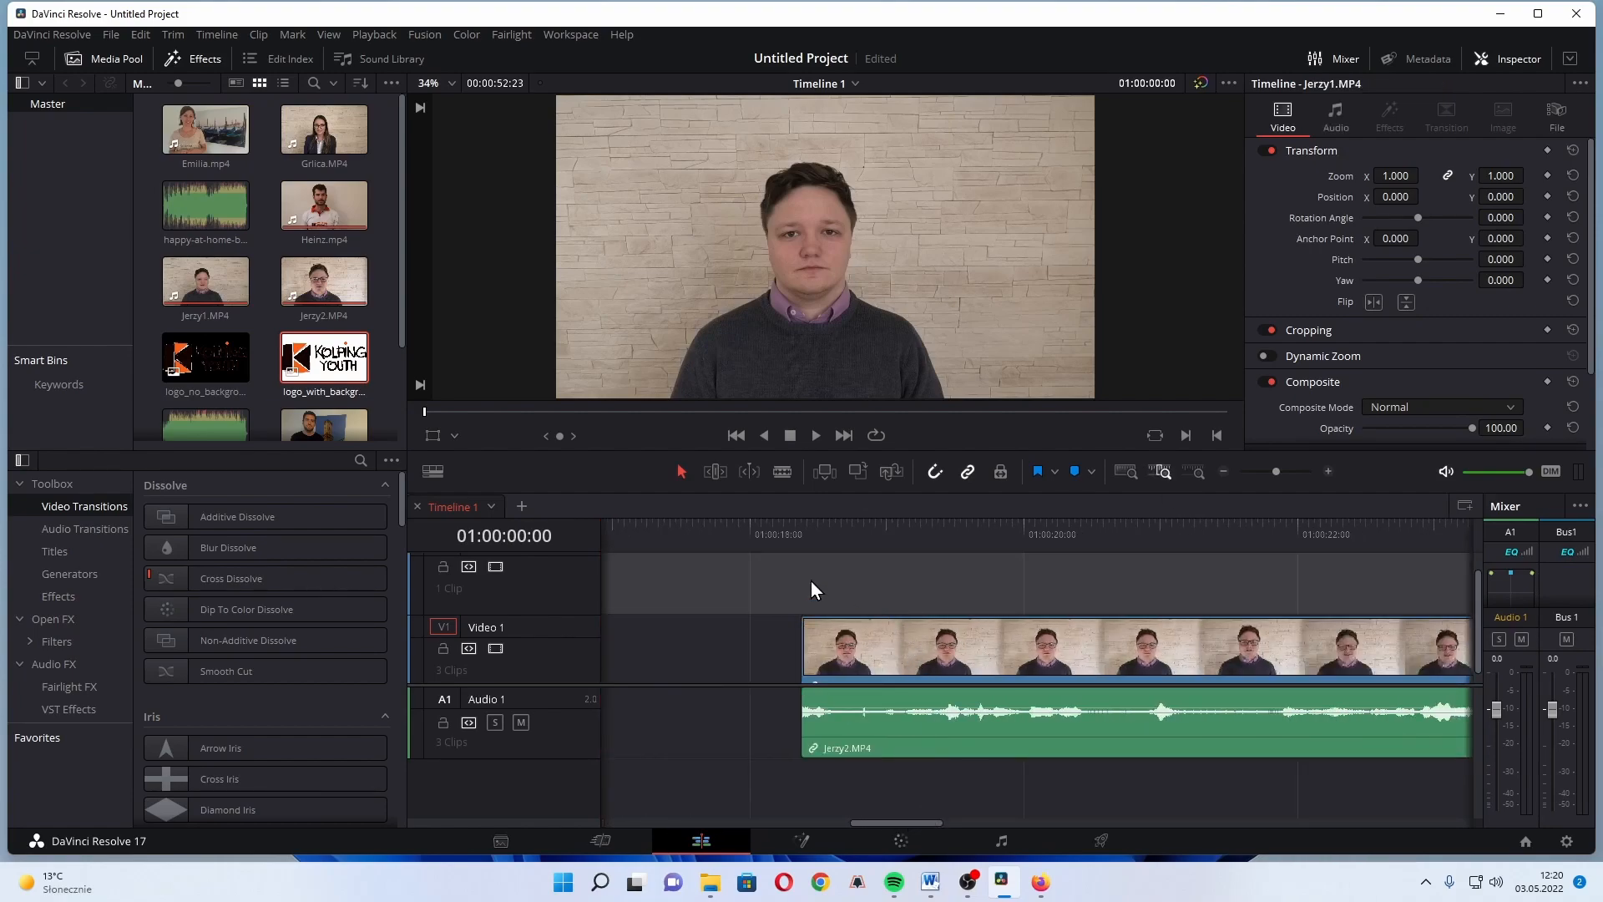
click(811, 543)
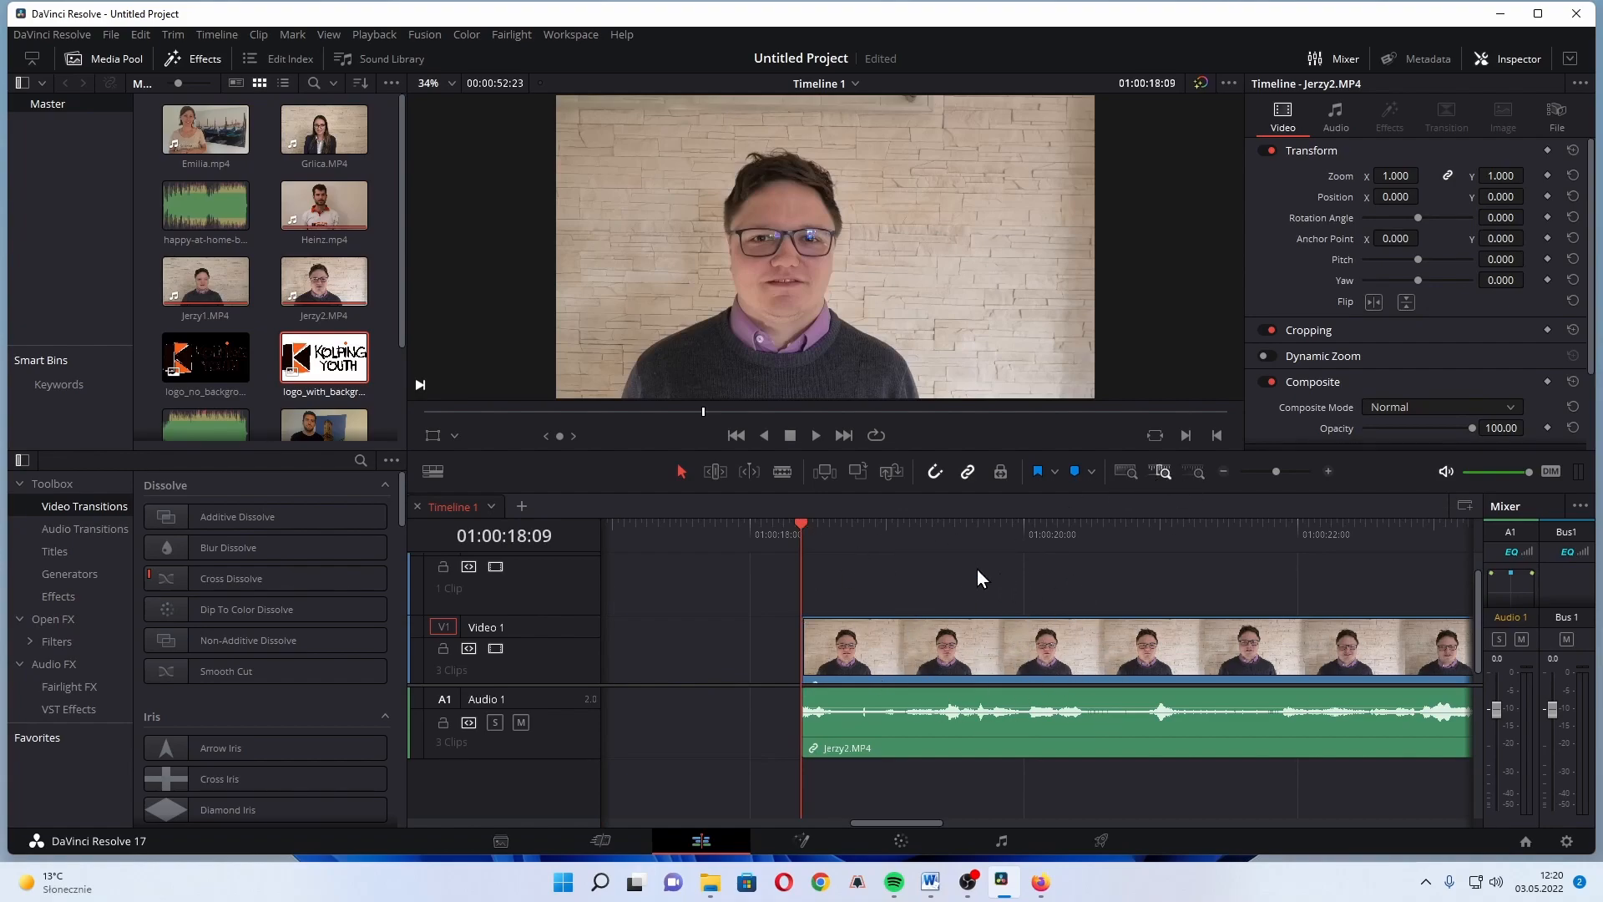
Step: Try custom zoom with a slightly enlarged scale, and return to detail zoom on the start of the Jerzy2 clip
click(1194, 472)
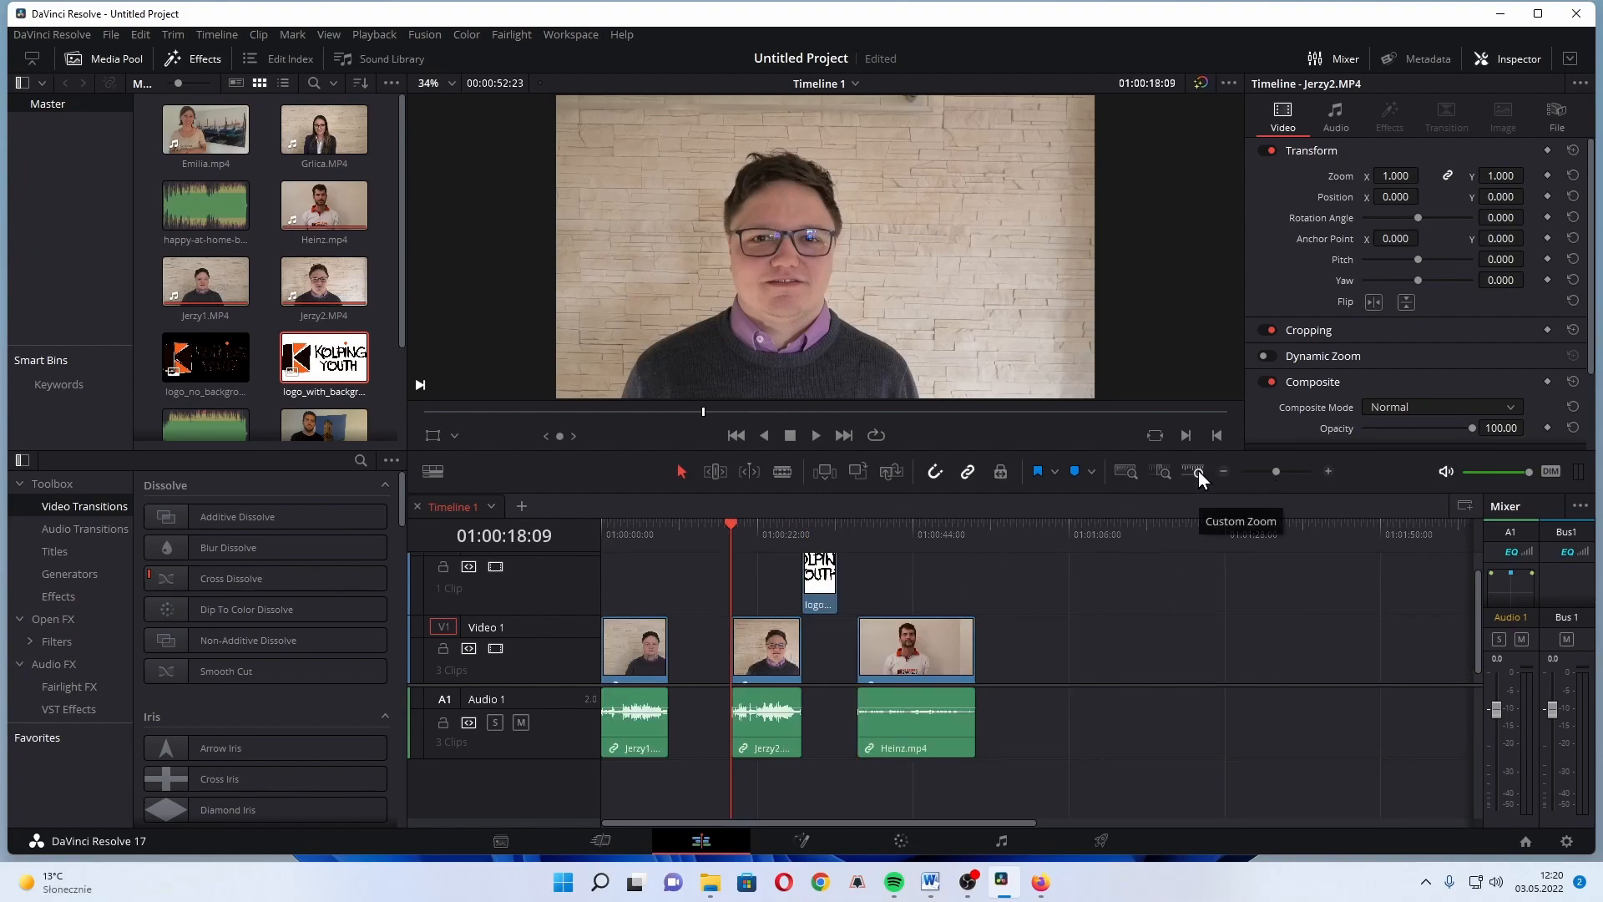
drag(1270, 468, 1249, 496)
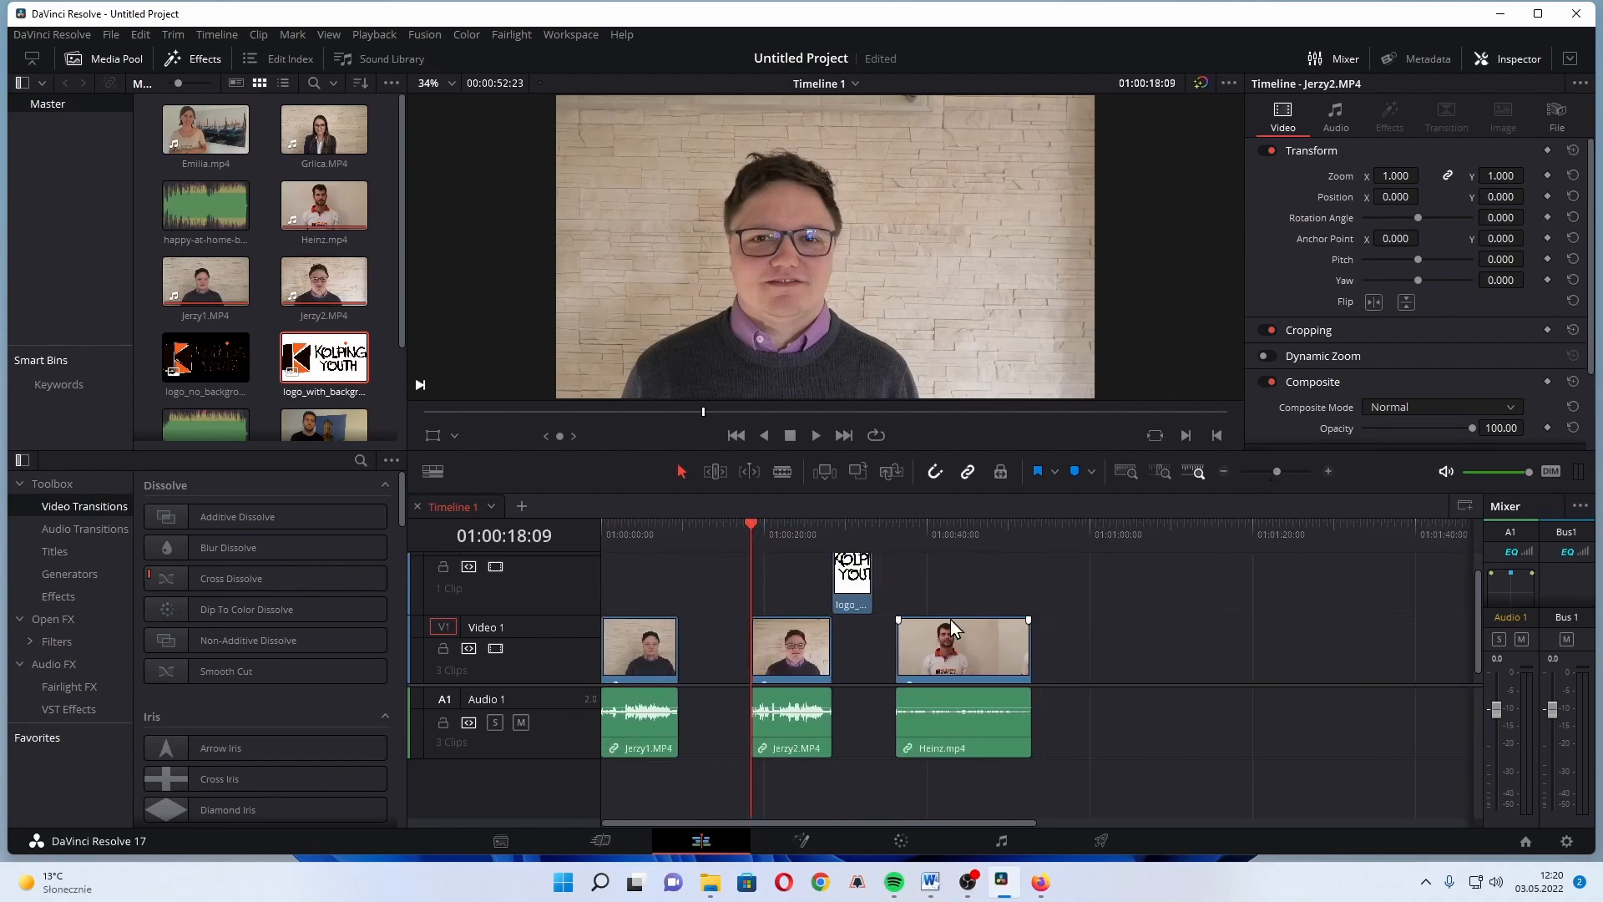
click(1162, 472)
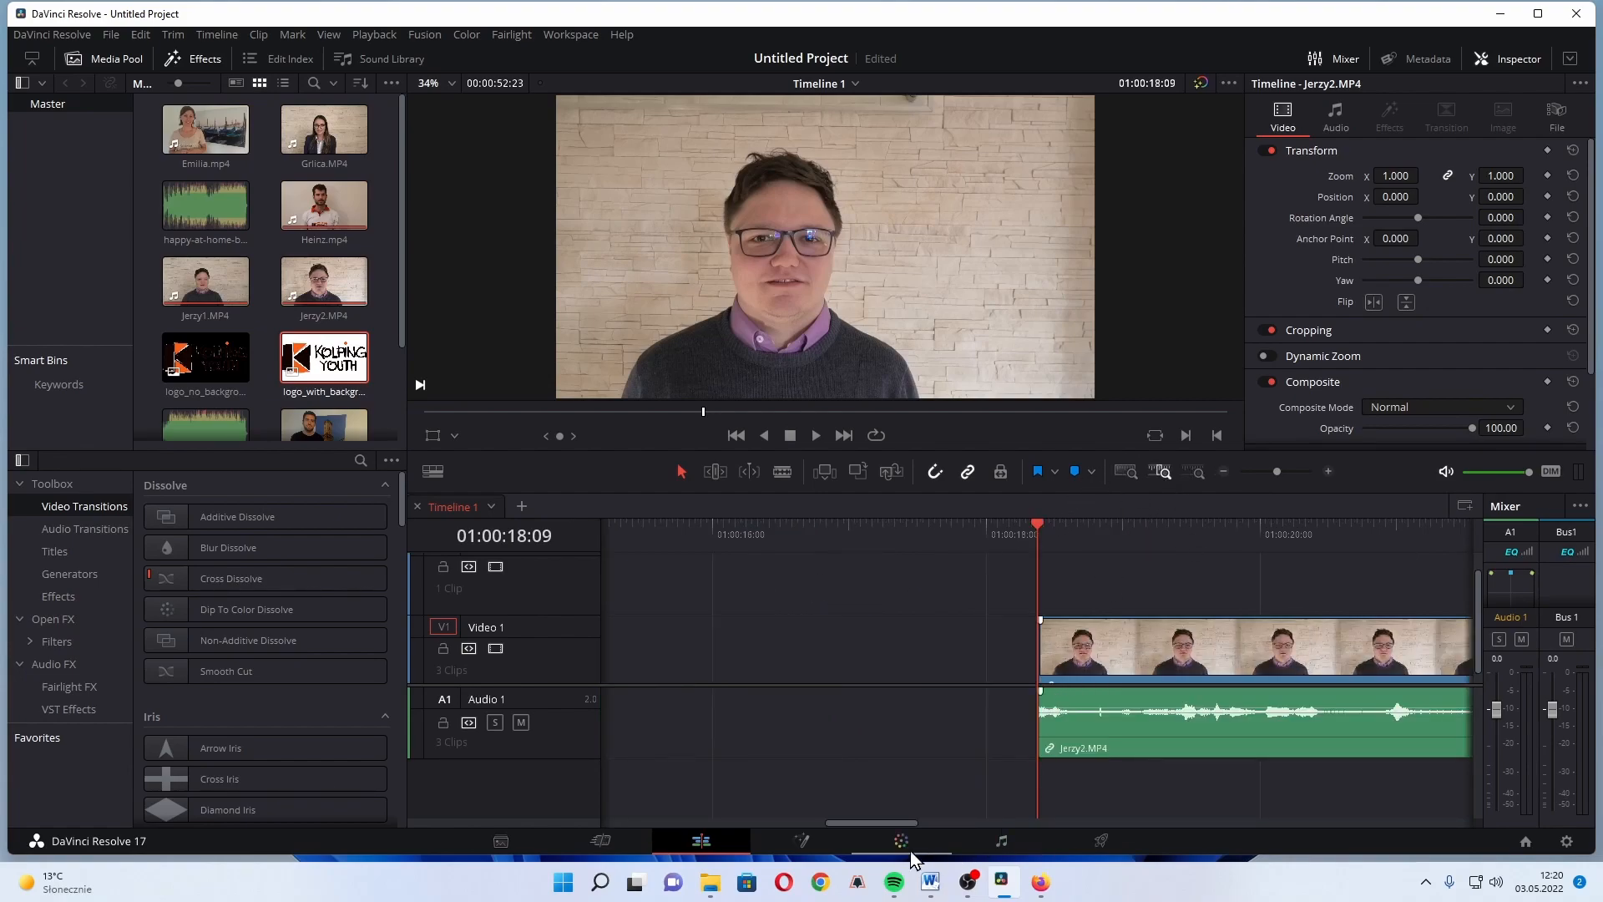
drag(885, 818, 925, 813)
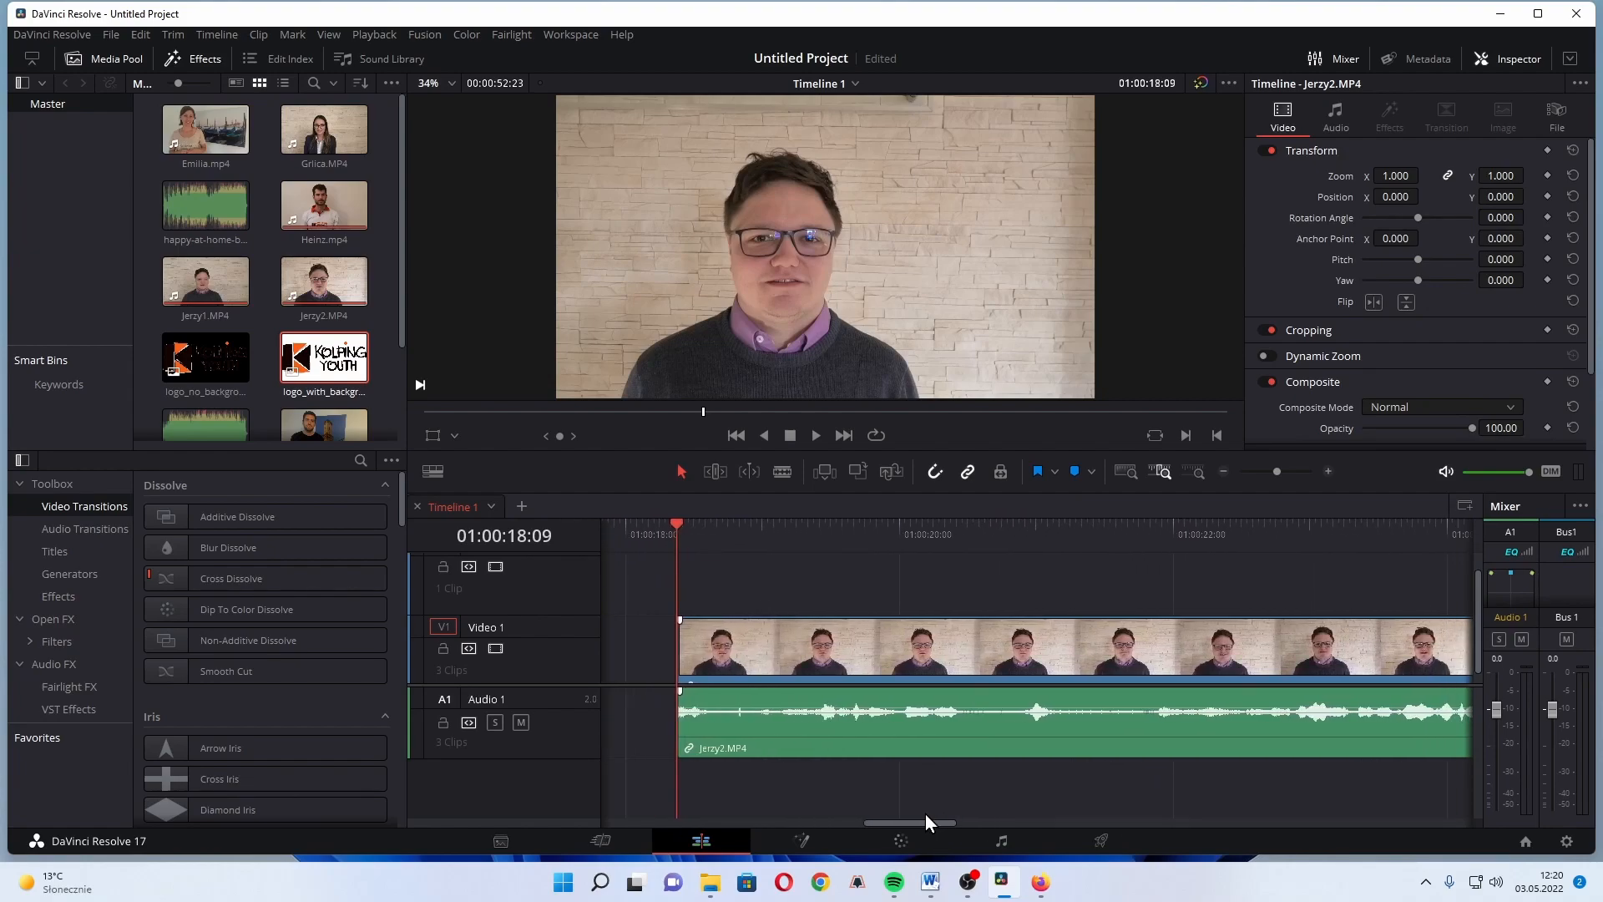
Step: Try the thumbnail and simple video views for the timeline clips, return to Film Strip View, and close the timeline view options
click(433, 471)
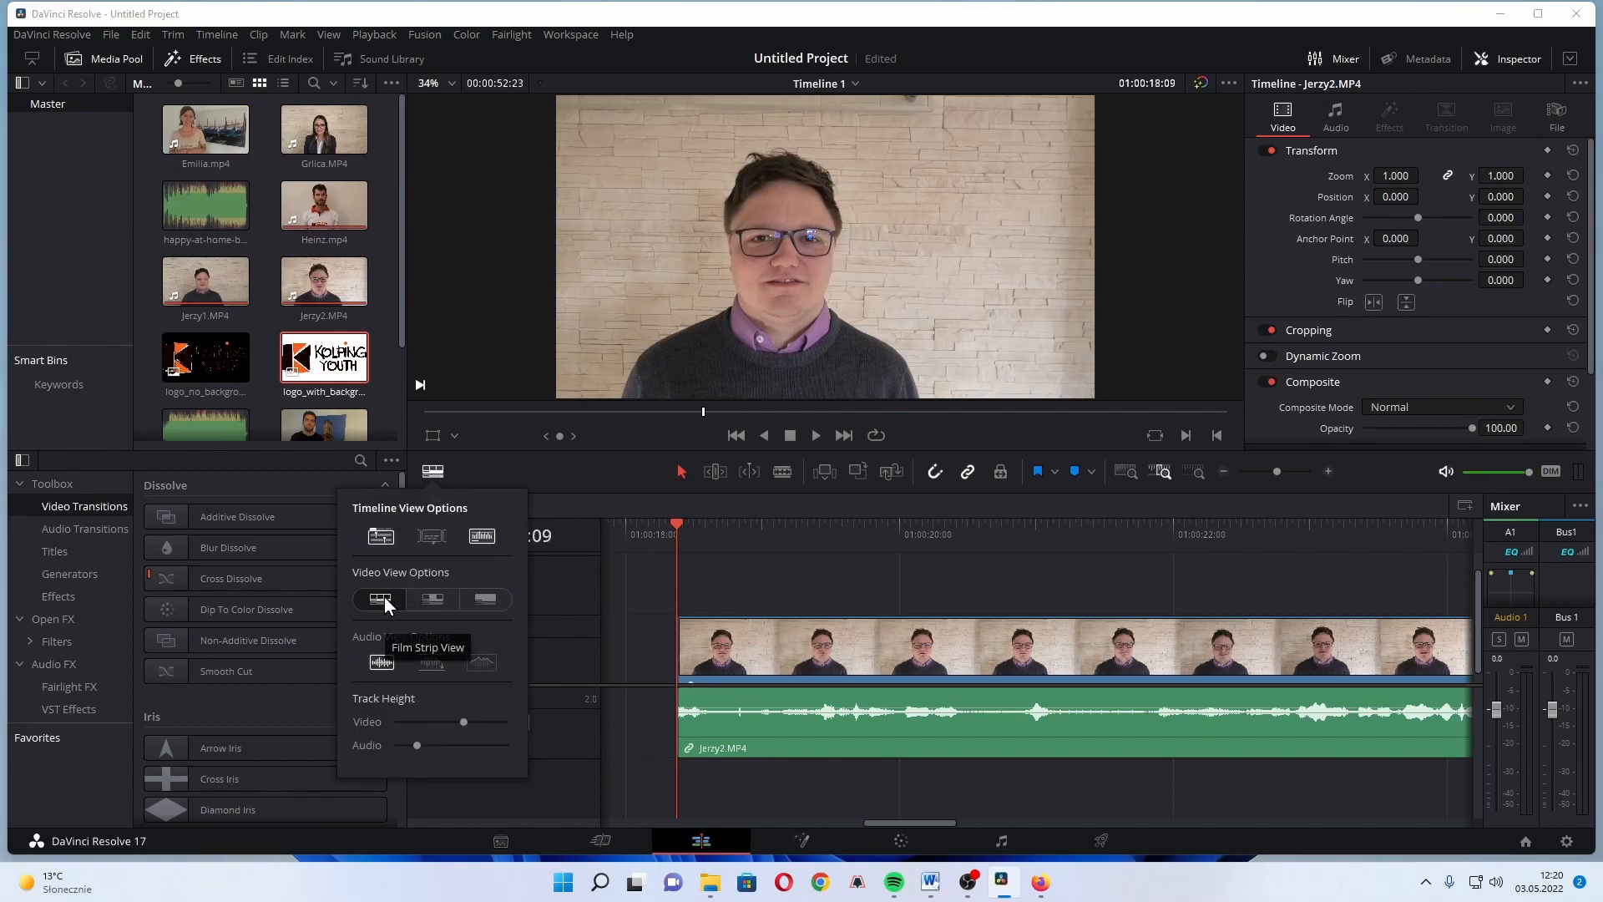
click(423, 593)
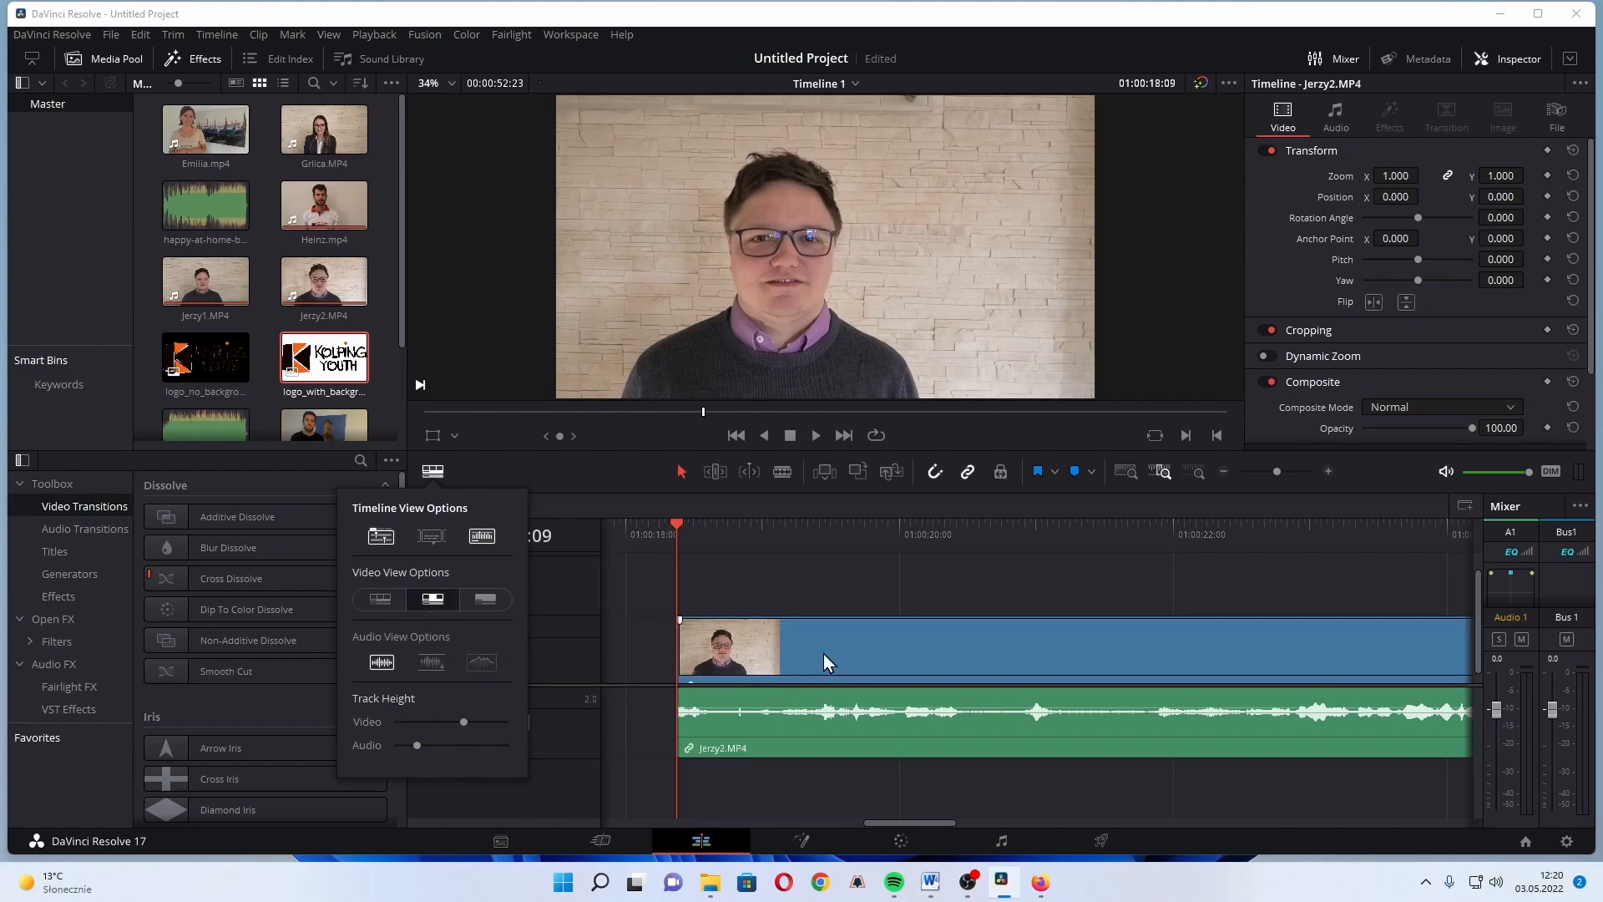
click(493, 595)
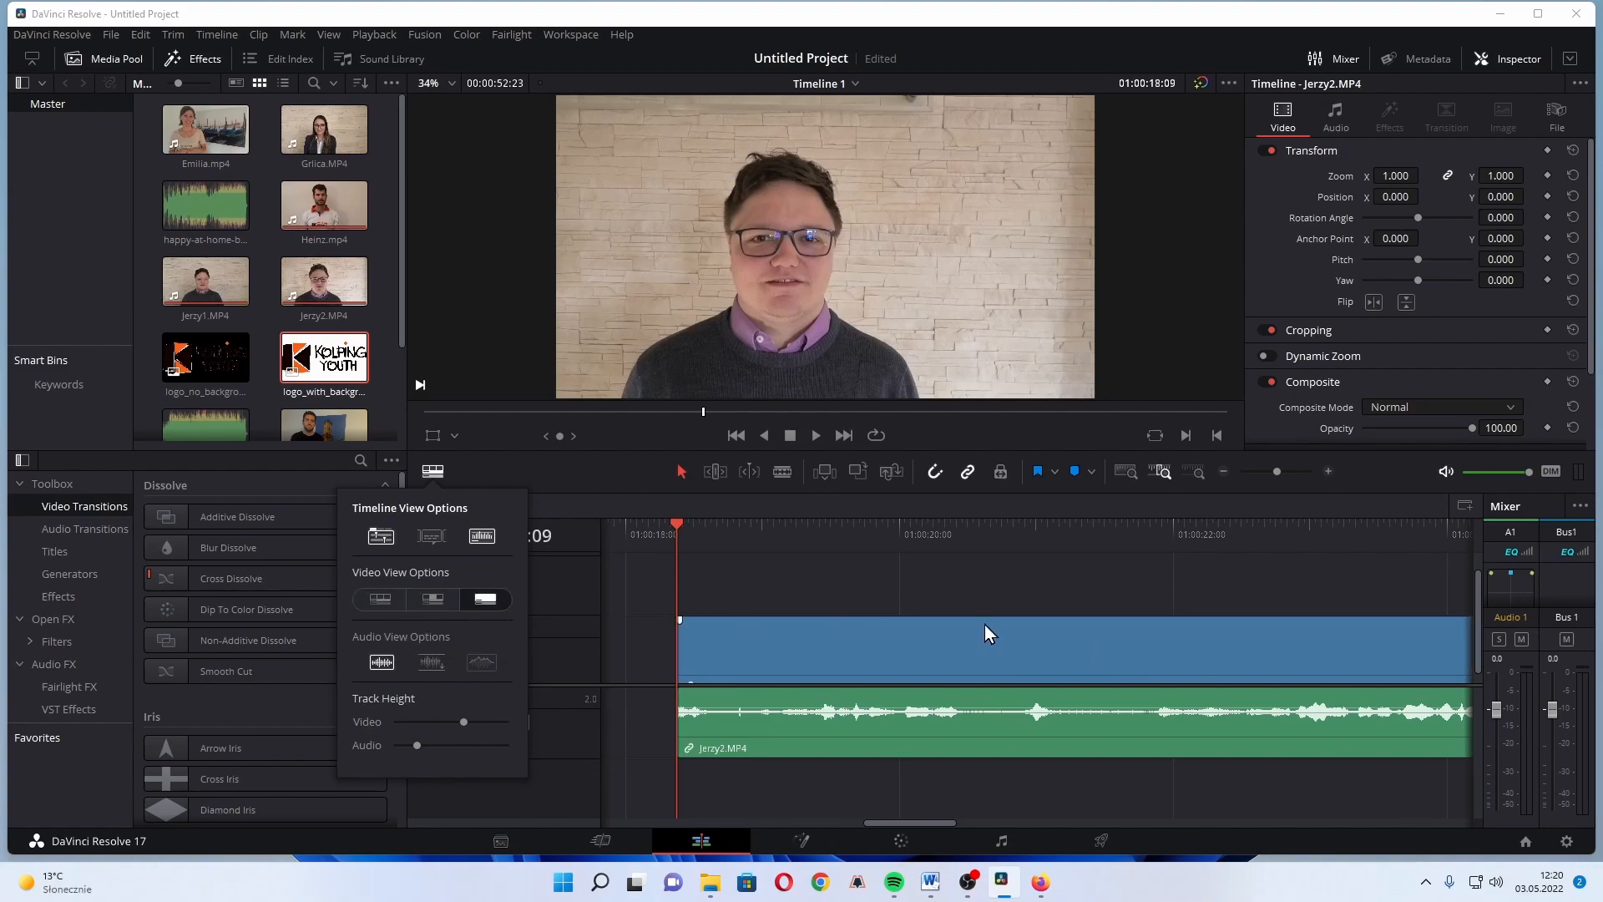
click(381, 600)
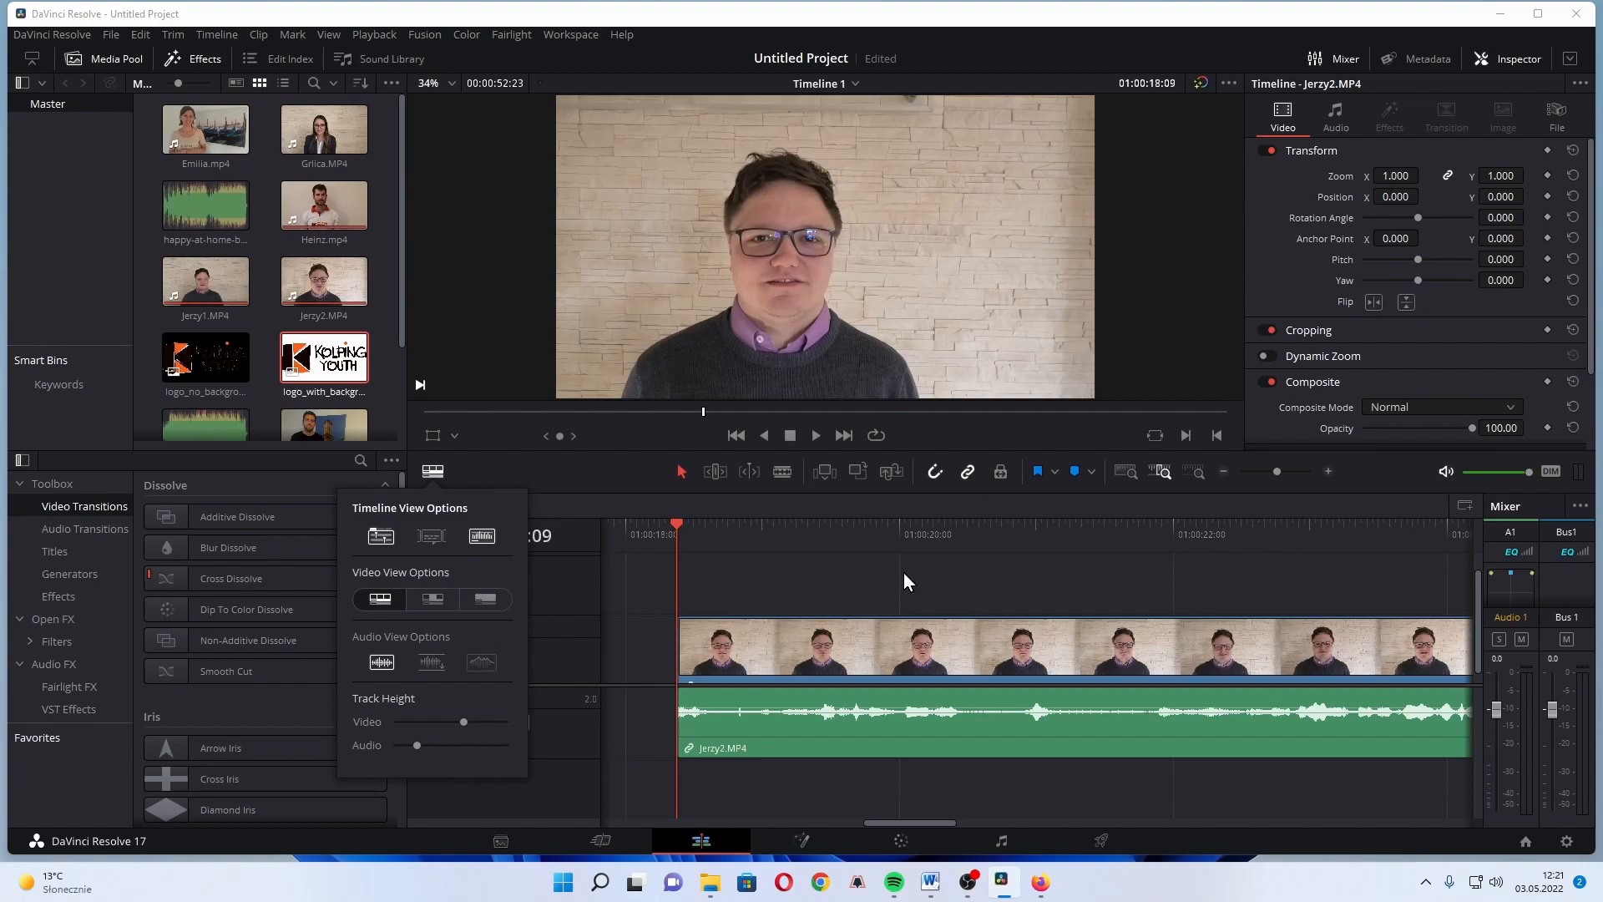
drag(1019, 532, 1131, 523)
click(671, 540)
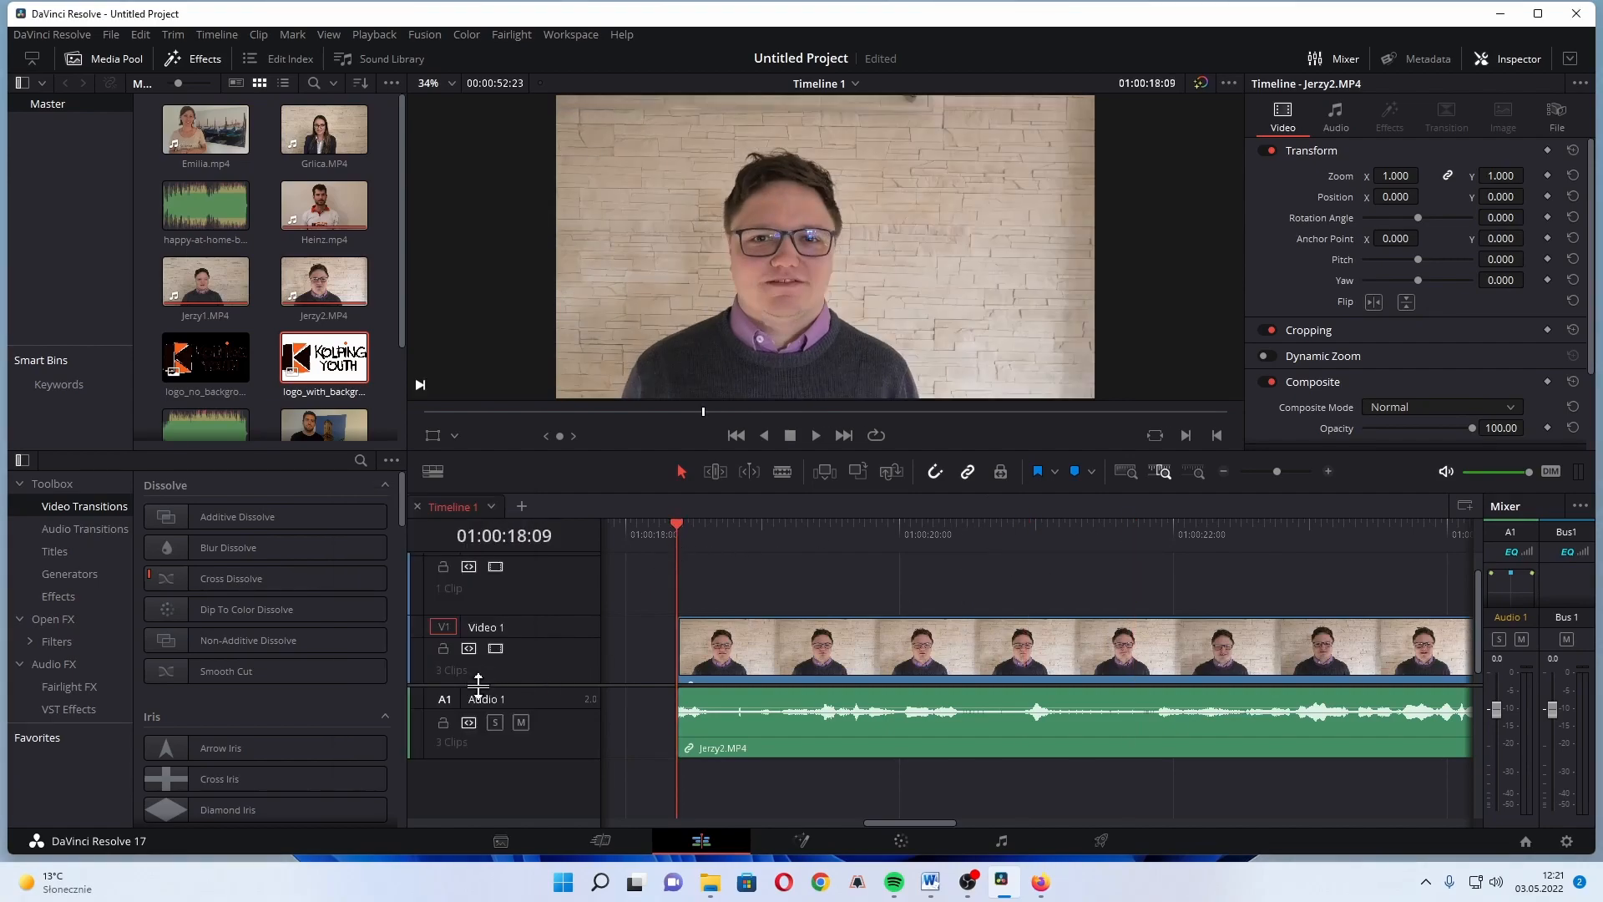
Step: Try the audio waveform display options, leave all three enabled, and slightly increase the audio track height
click(433, 471)
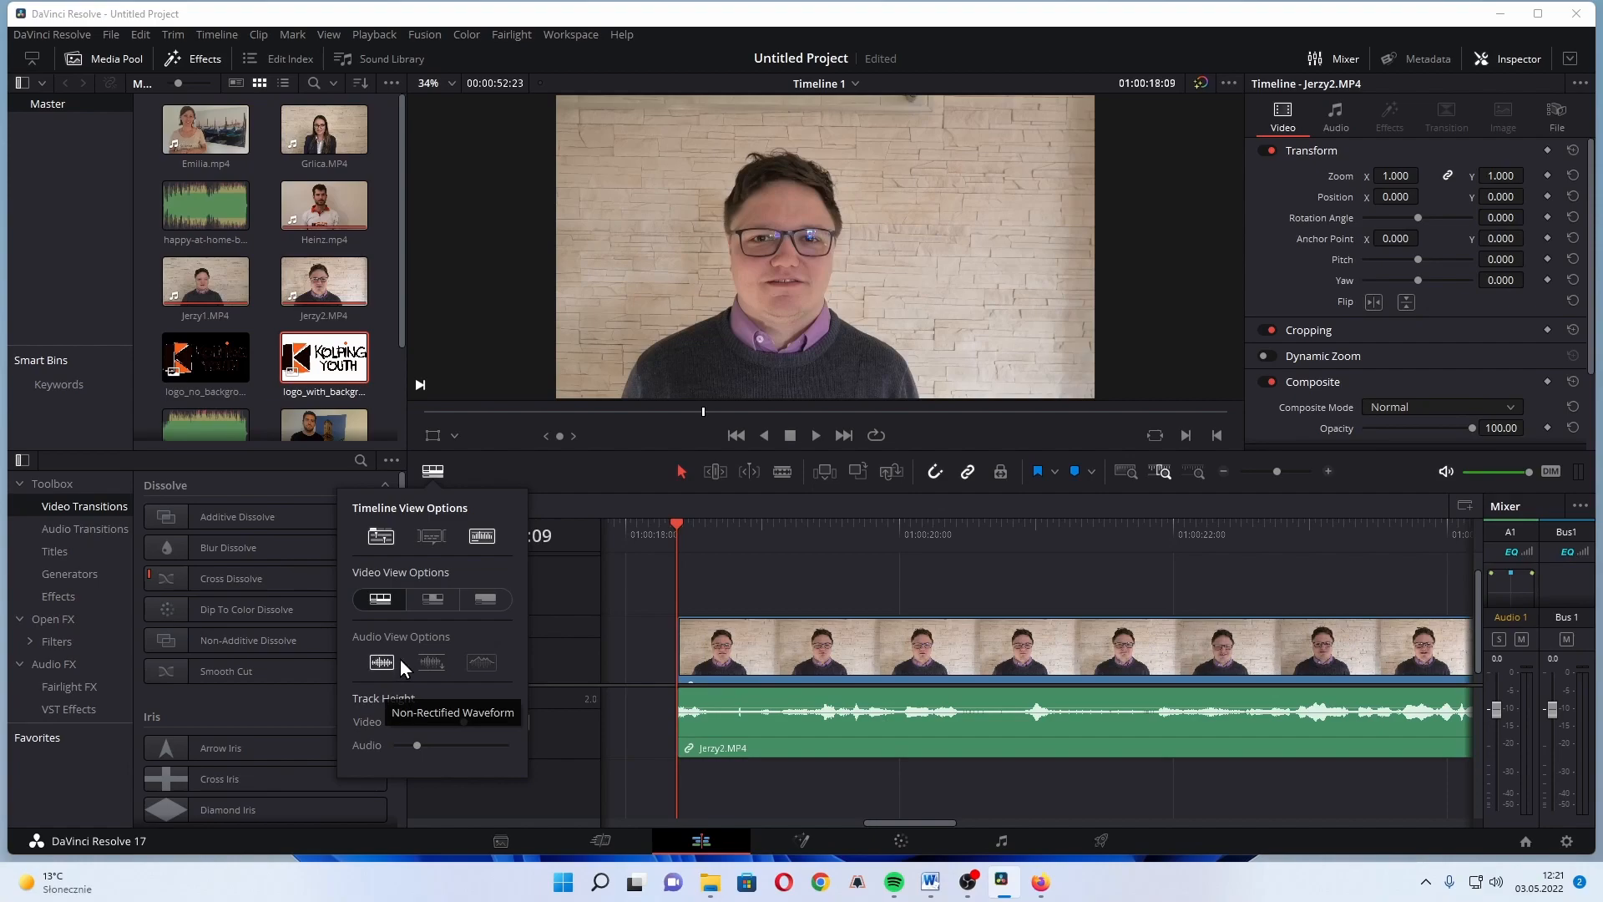
click(432, 662)
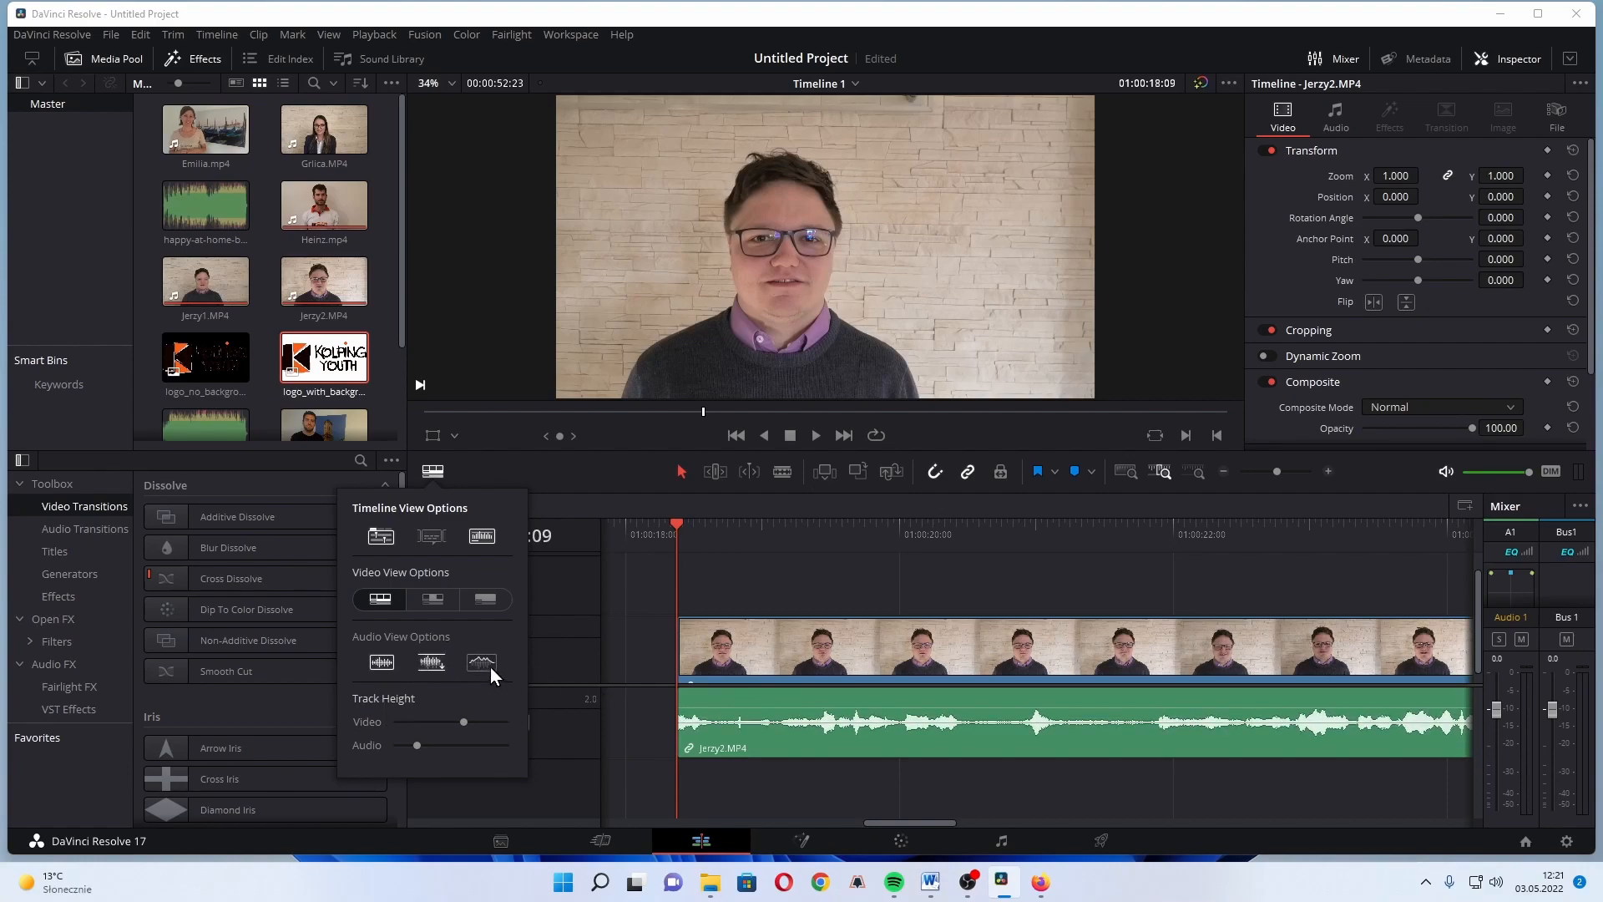
click(423, 664)
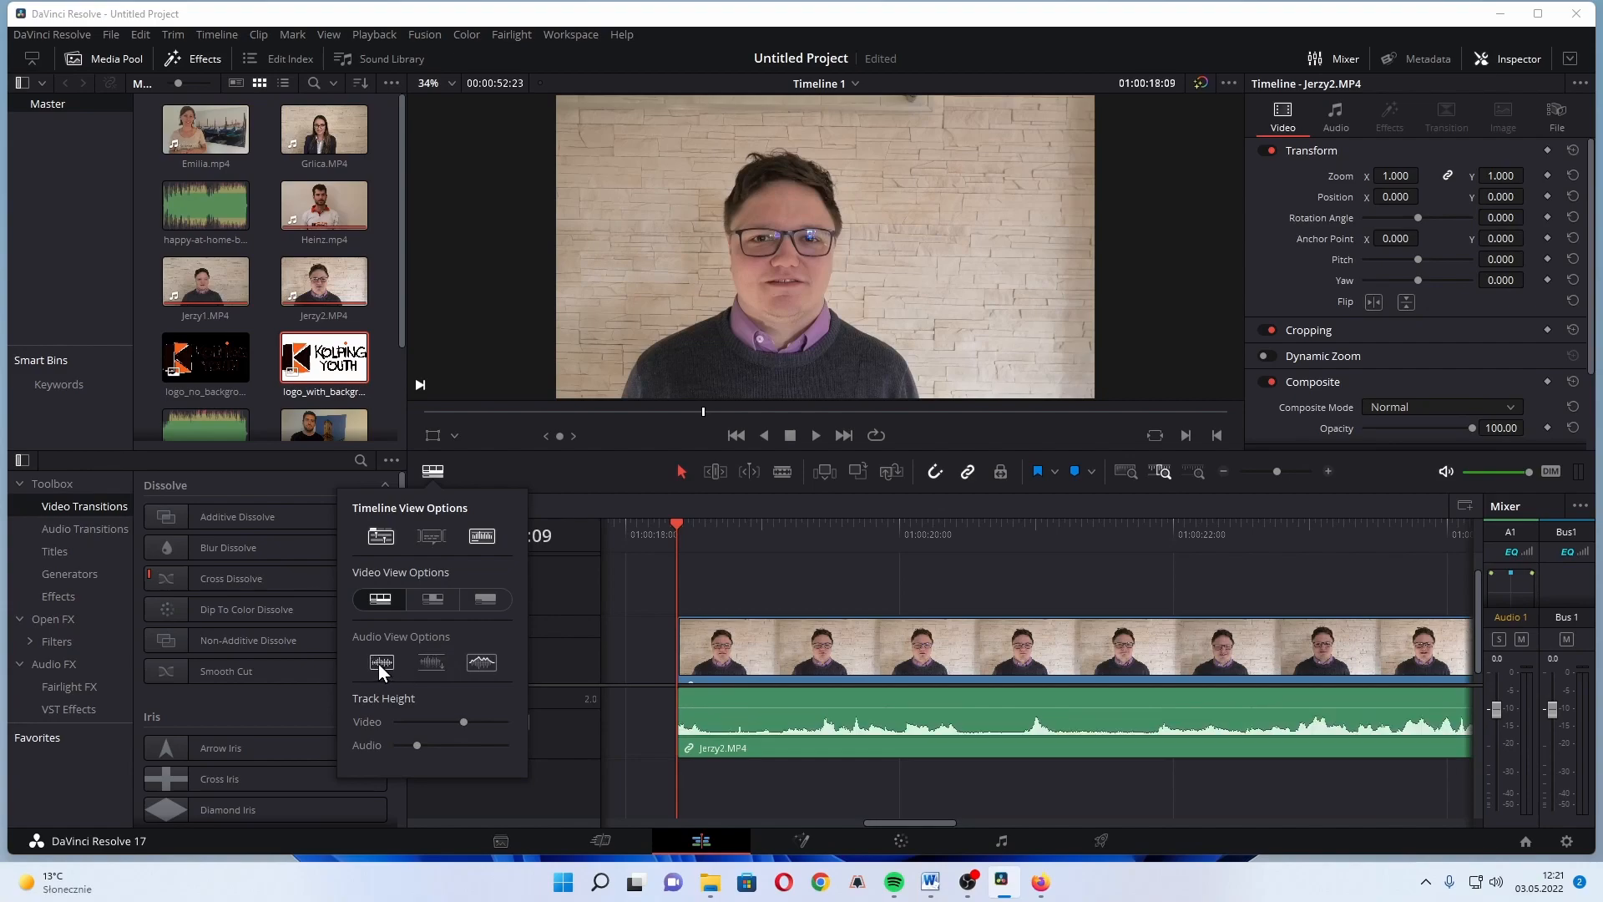
click(431, 662)
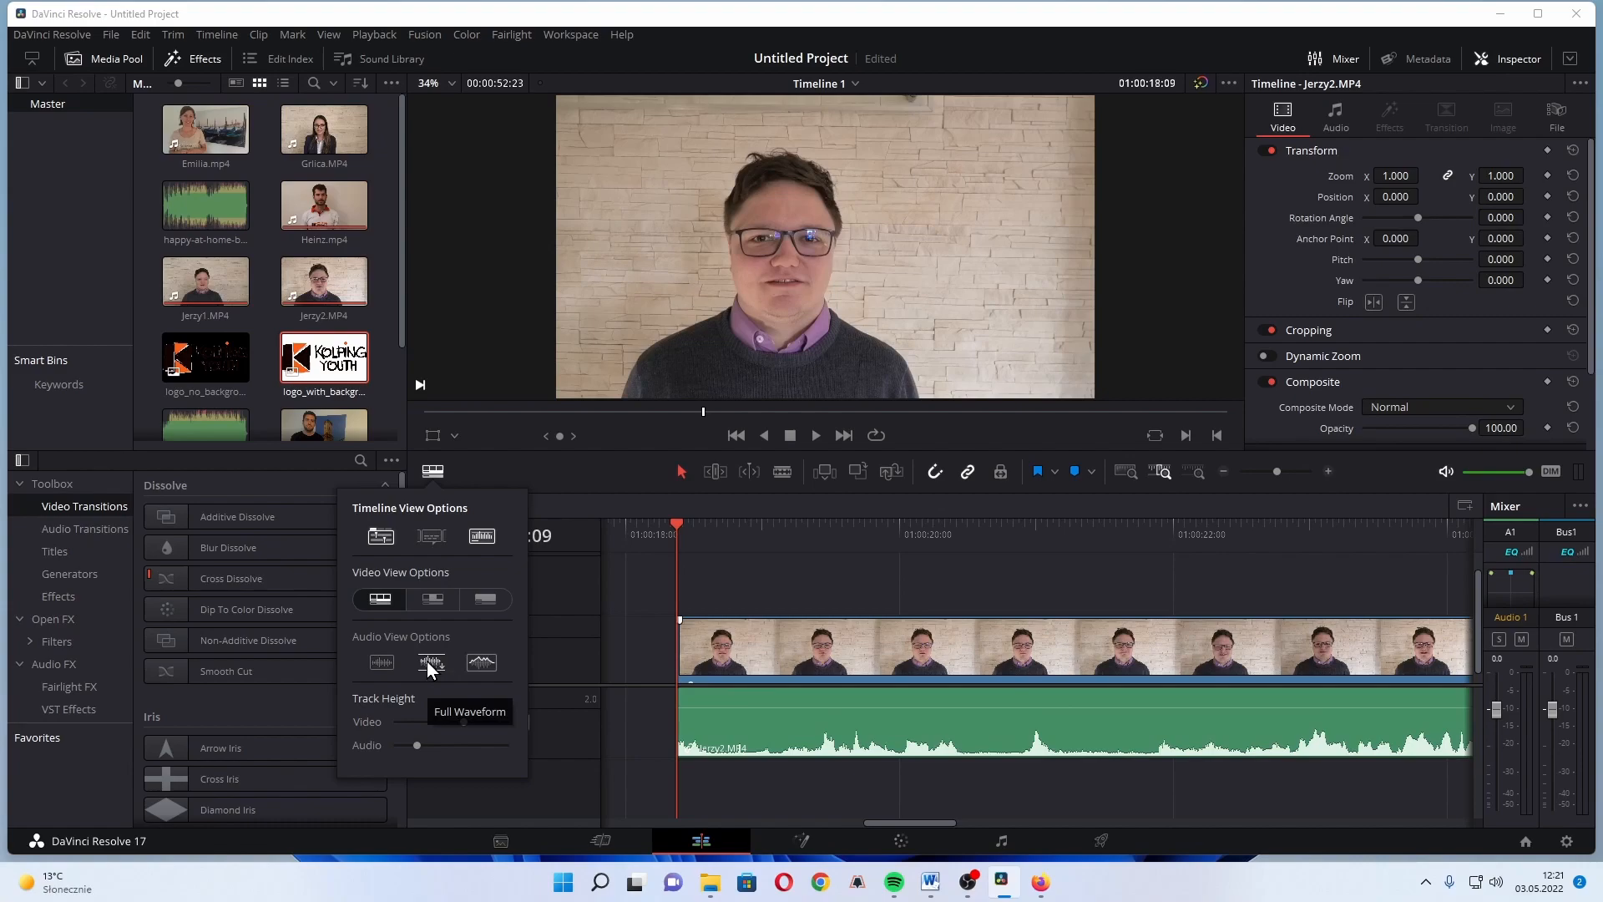
click(373, 663)
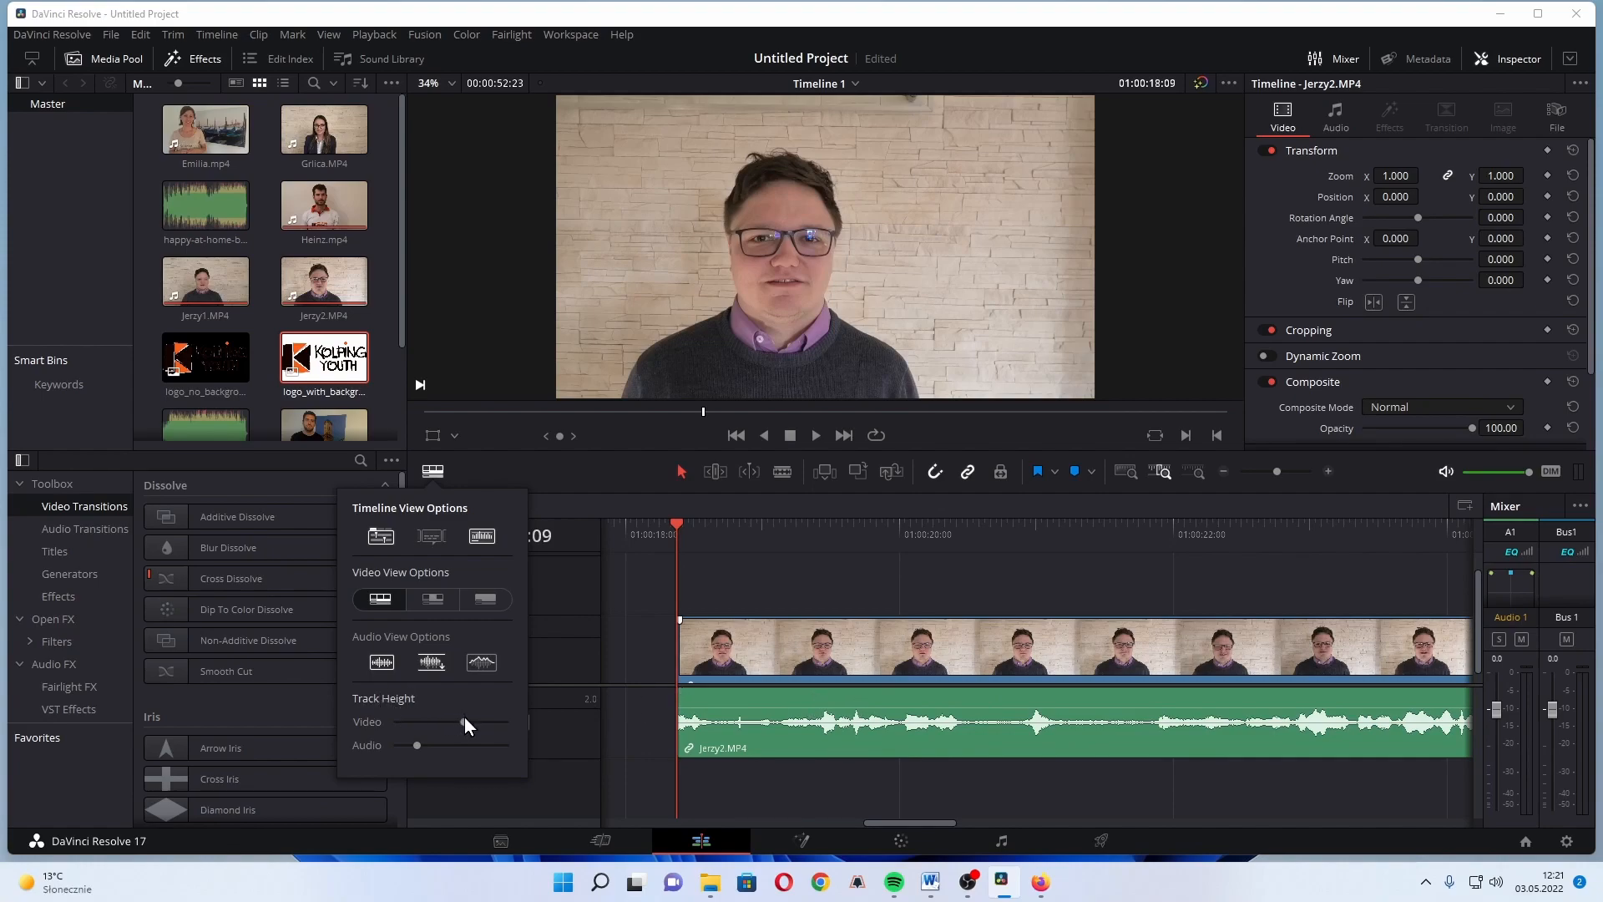
drag(464, 721, 429, 747)
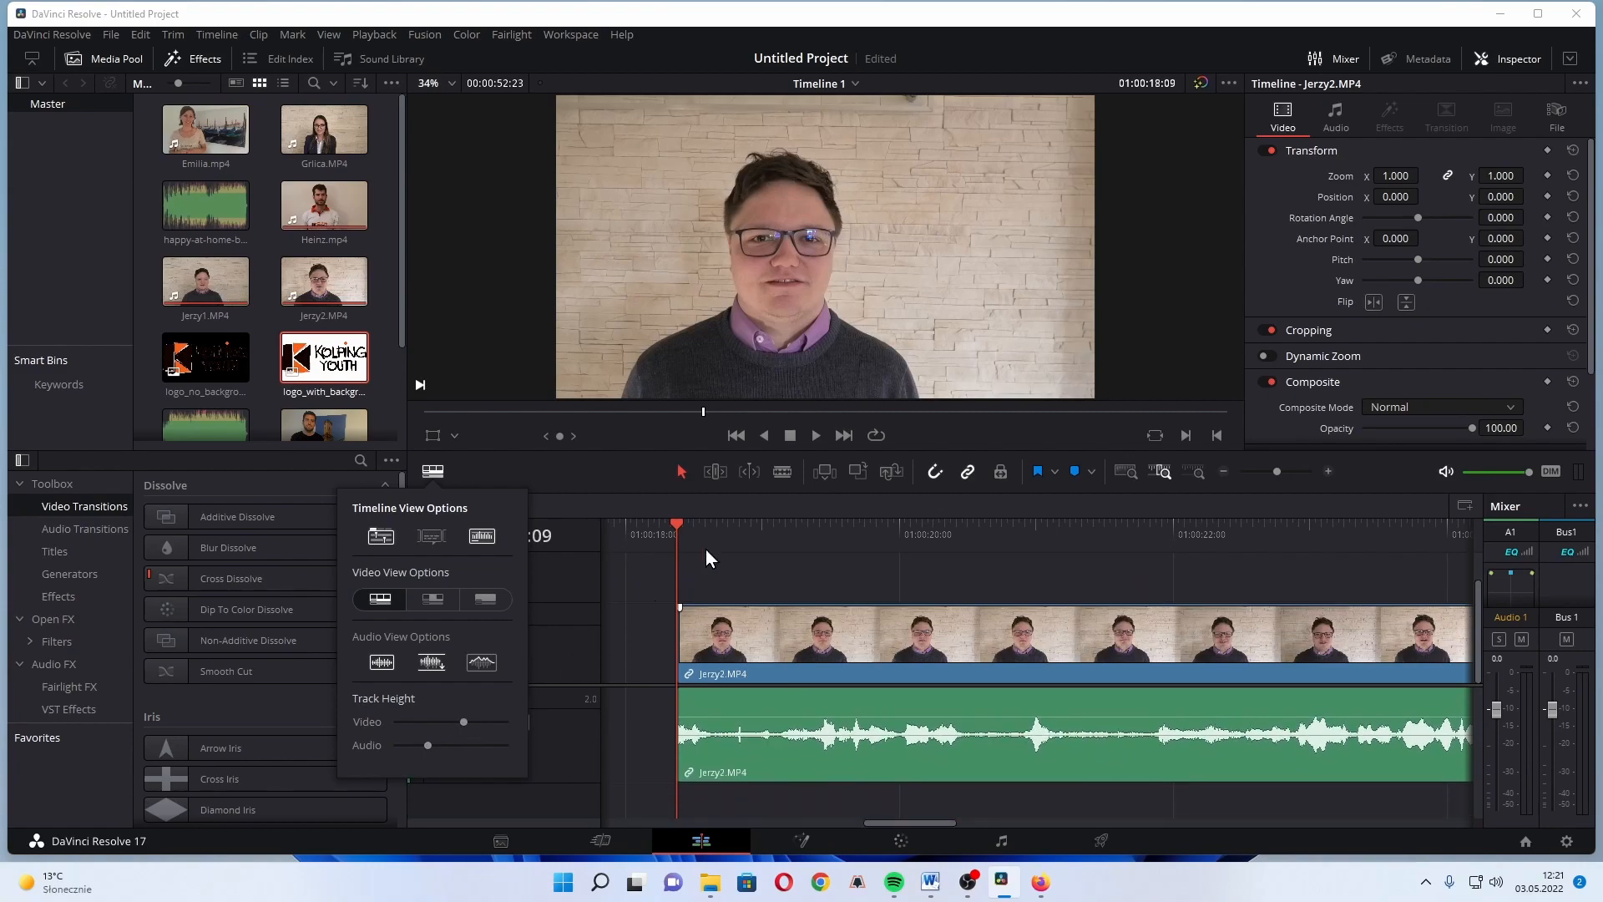
Step: Show the full extent of the timeline and move the Jerzy2 clip directly against the end of Jerzy1
click(639, 444)
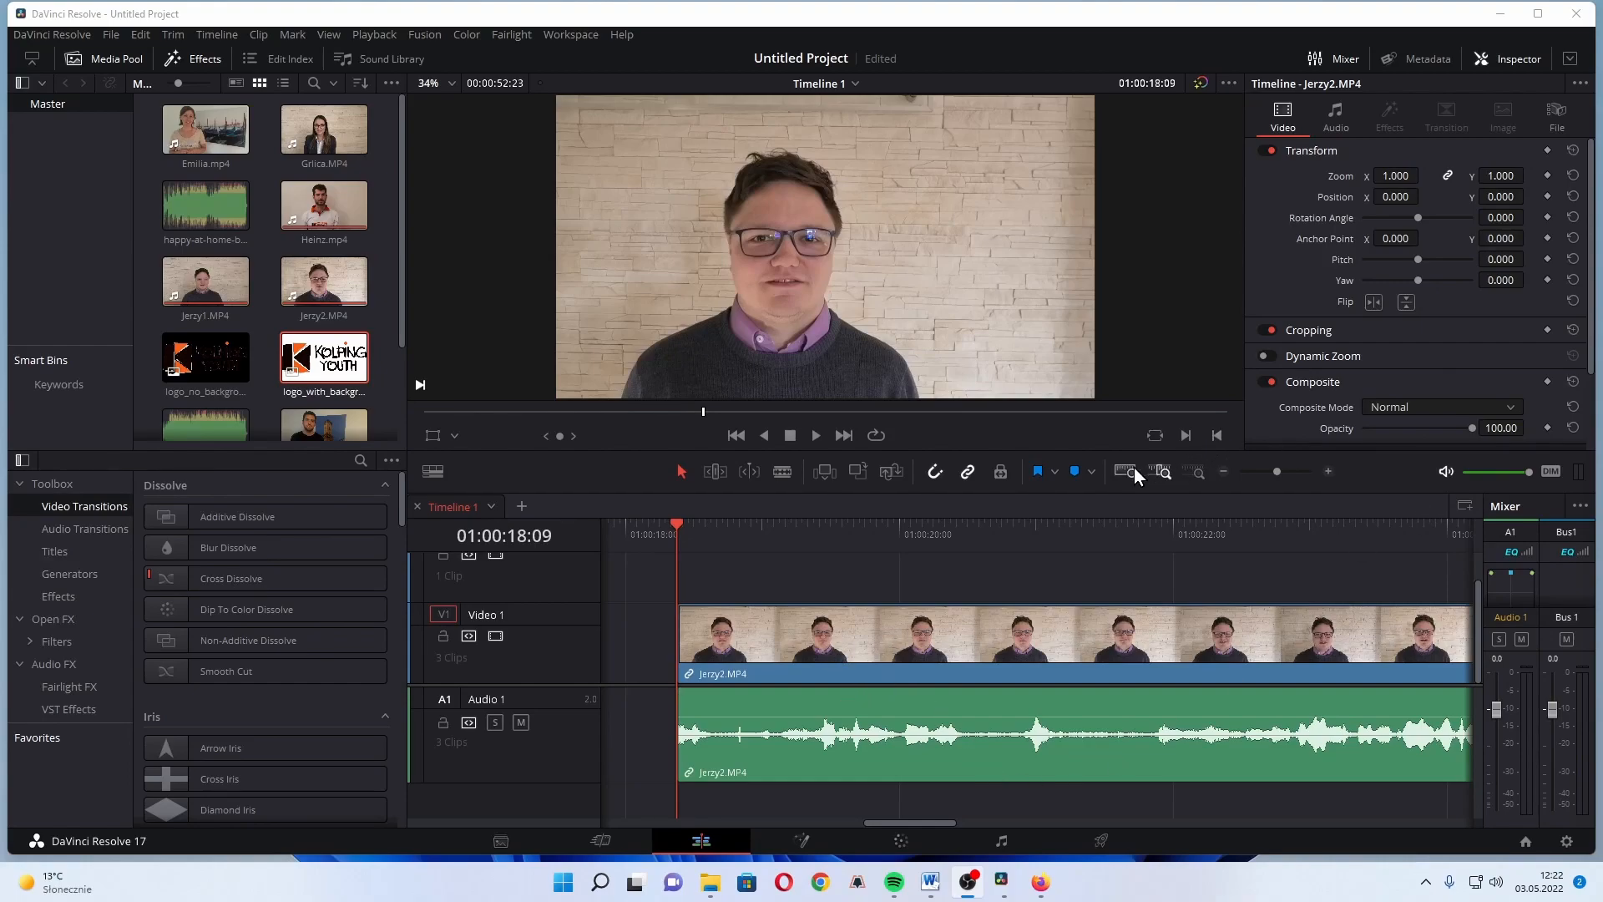
click(1134, 469)
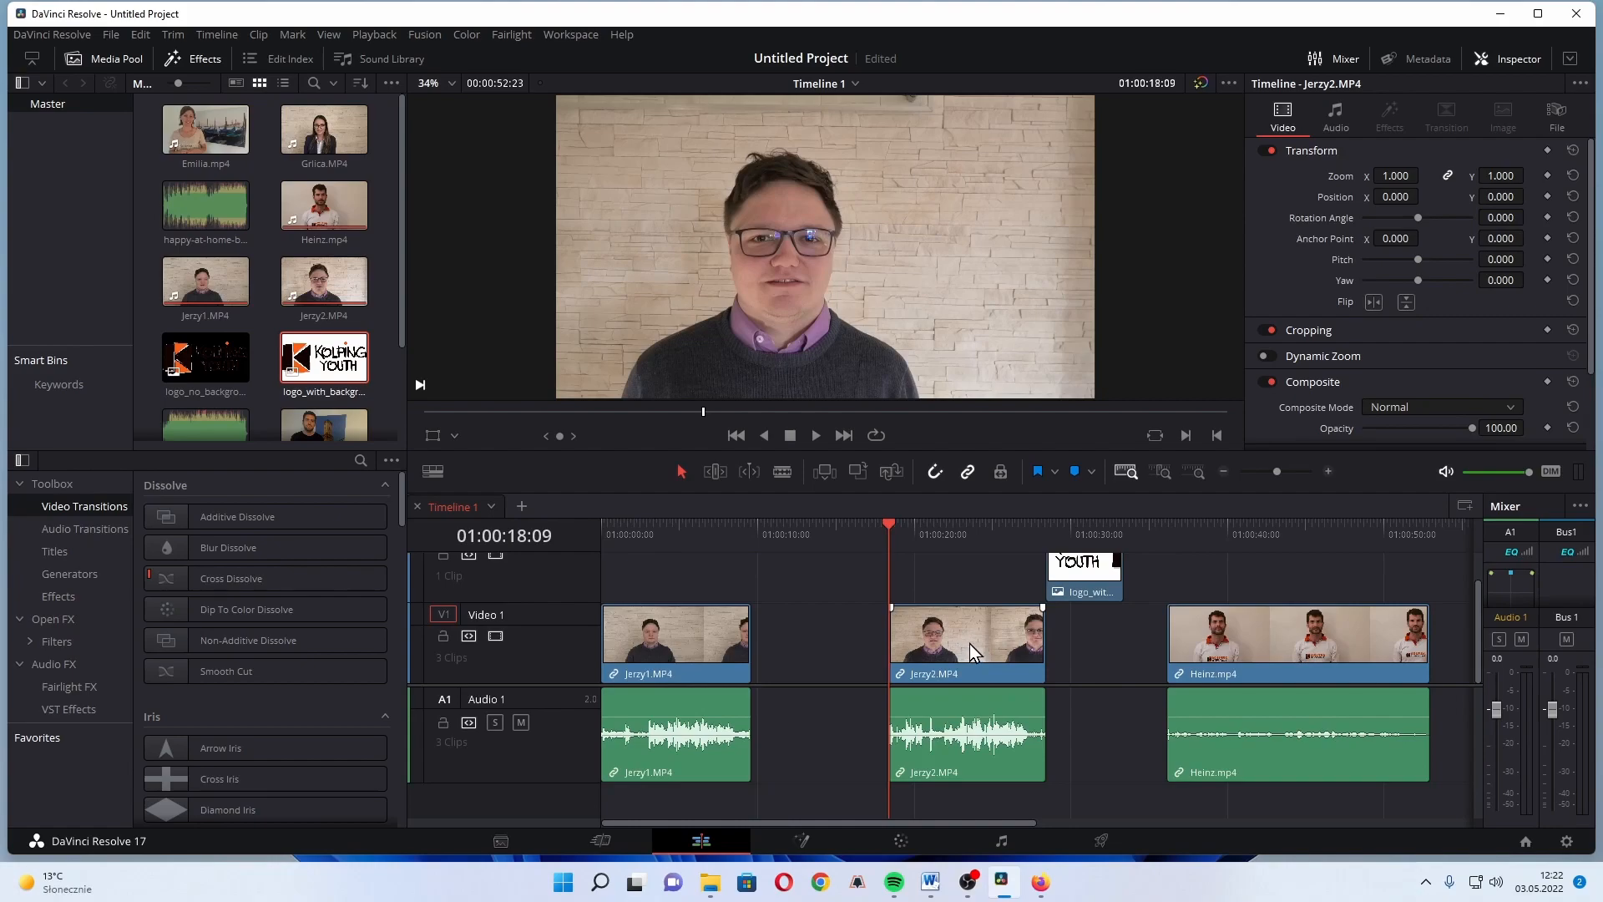
drag(970, 636, 795, 634)
Step: Move the logo_with_background.png and Heinz clips earlier, and ripple-delete the logo clip so that Heinz directly follows Jerzy2
drag(1077, 585, 939, 584)
drag(1291, 646, 1091, 639)
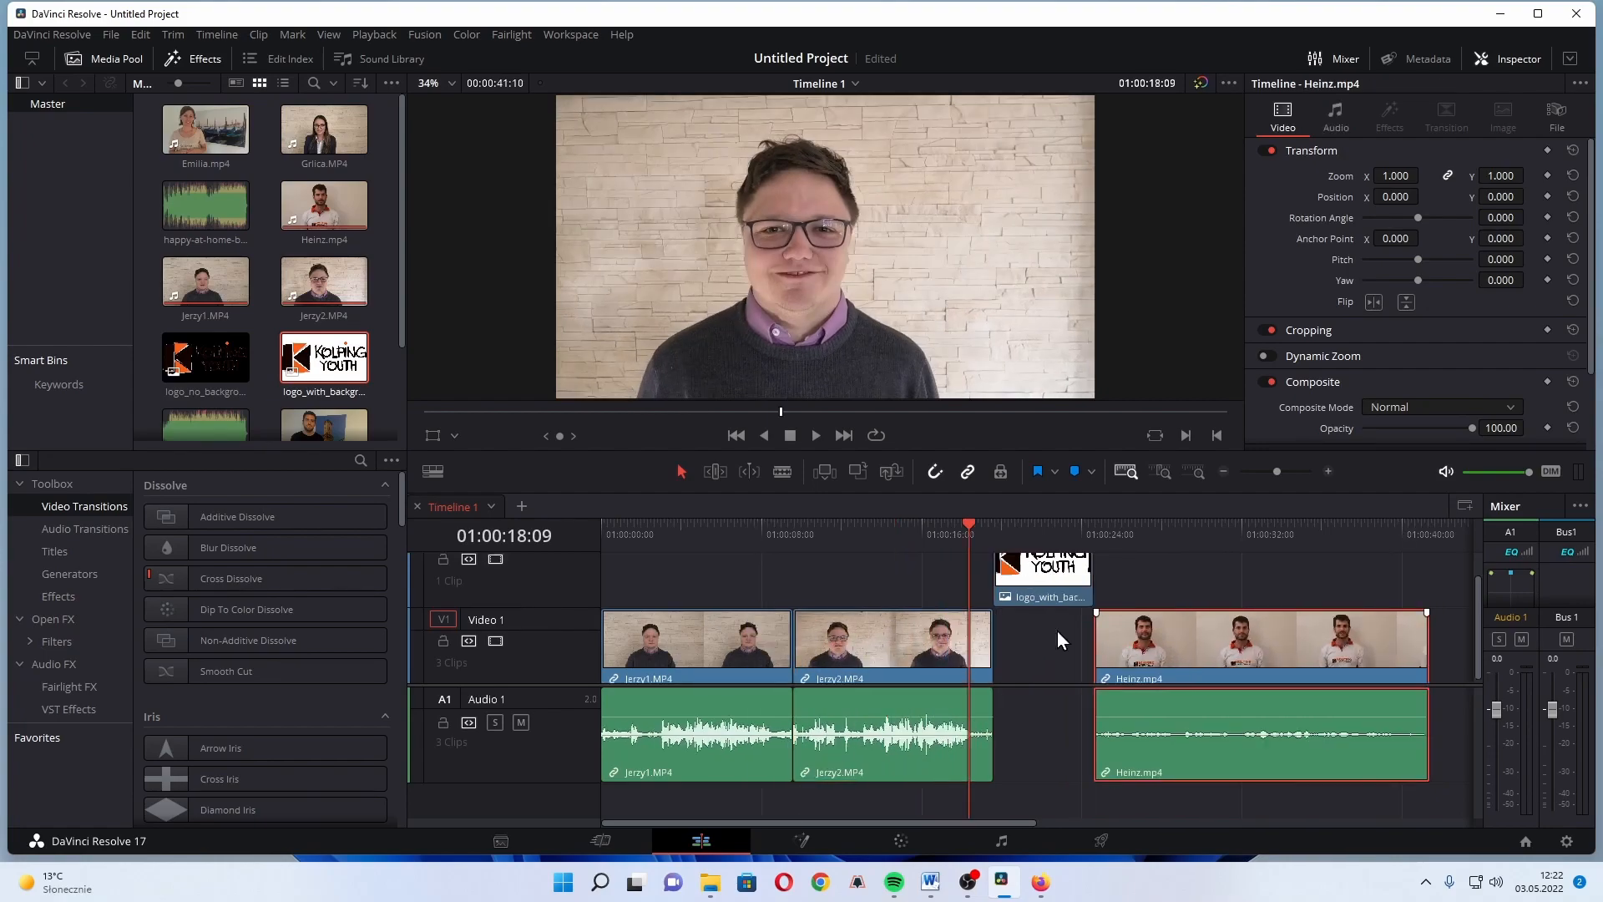
drag(1032, 580, 1065, 577)
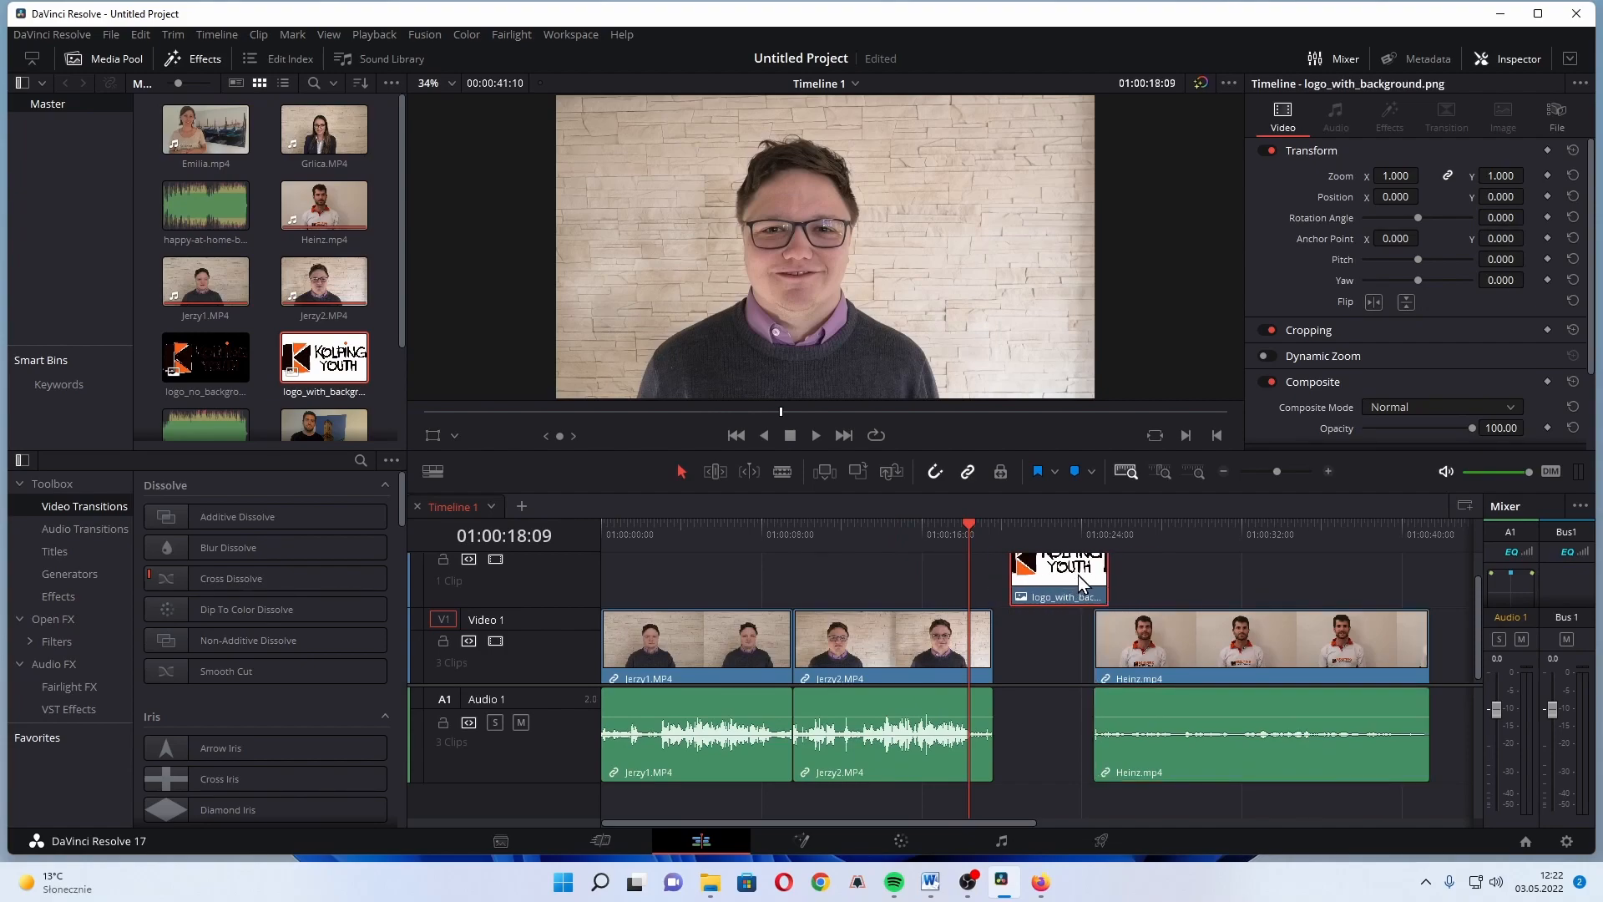
key(shift+Delete)
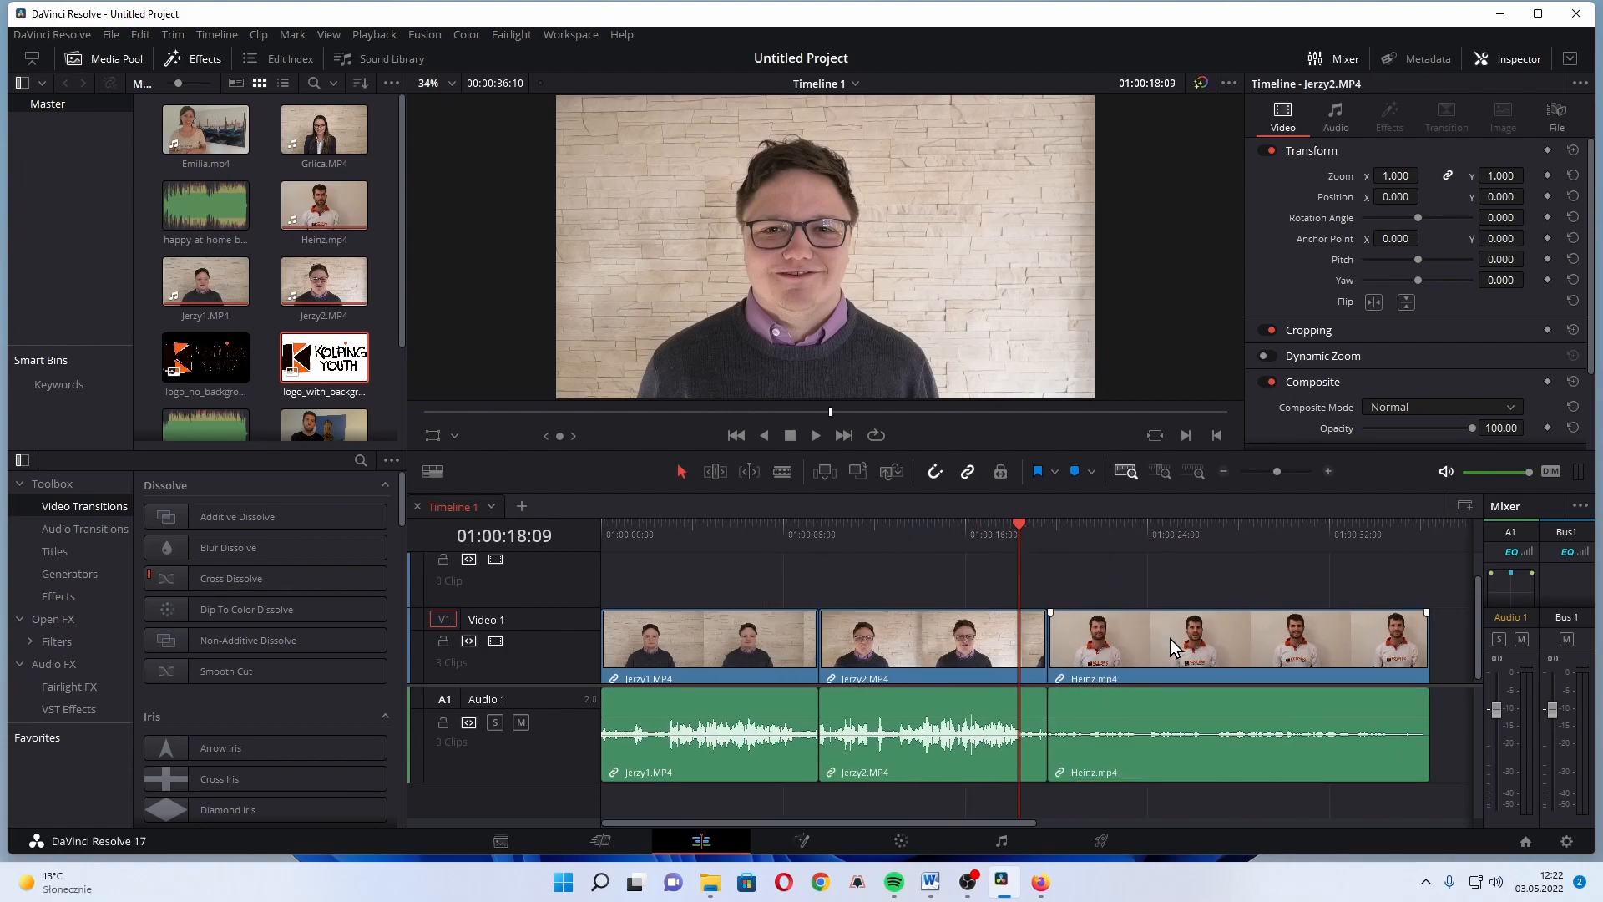
Step: Play the timeline from its beginning through most of the Jerzy1 clip to find where the speech starts and ends
click(673, 525)
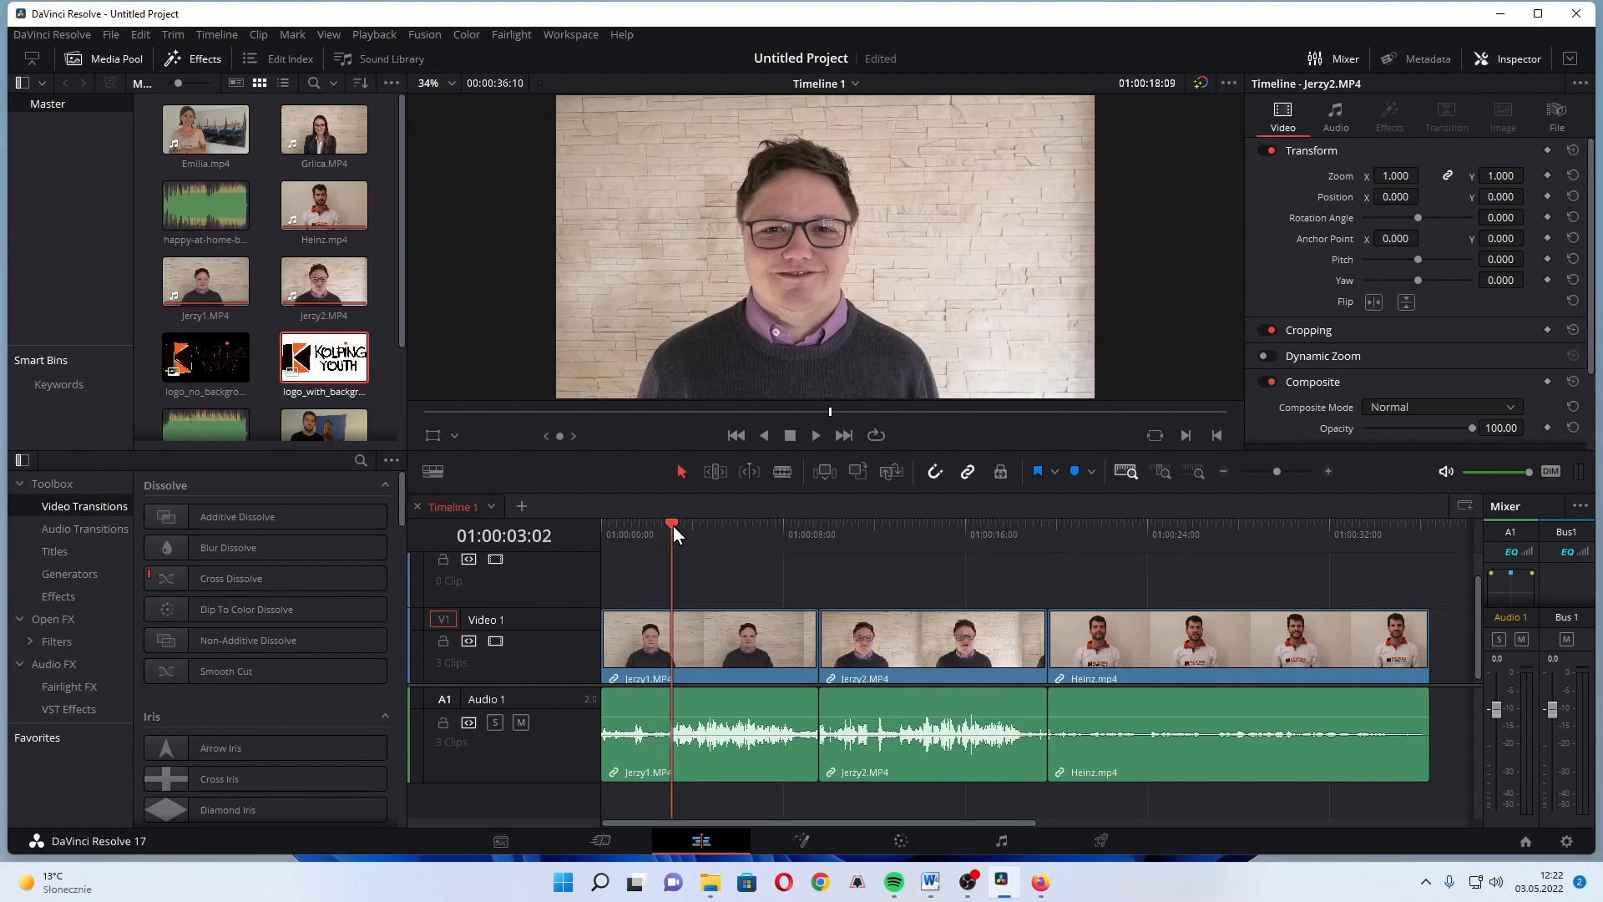
drag(674, 522, 579, 530)
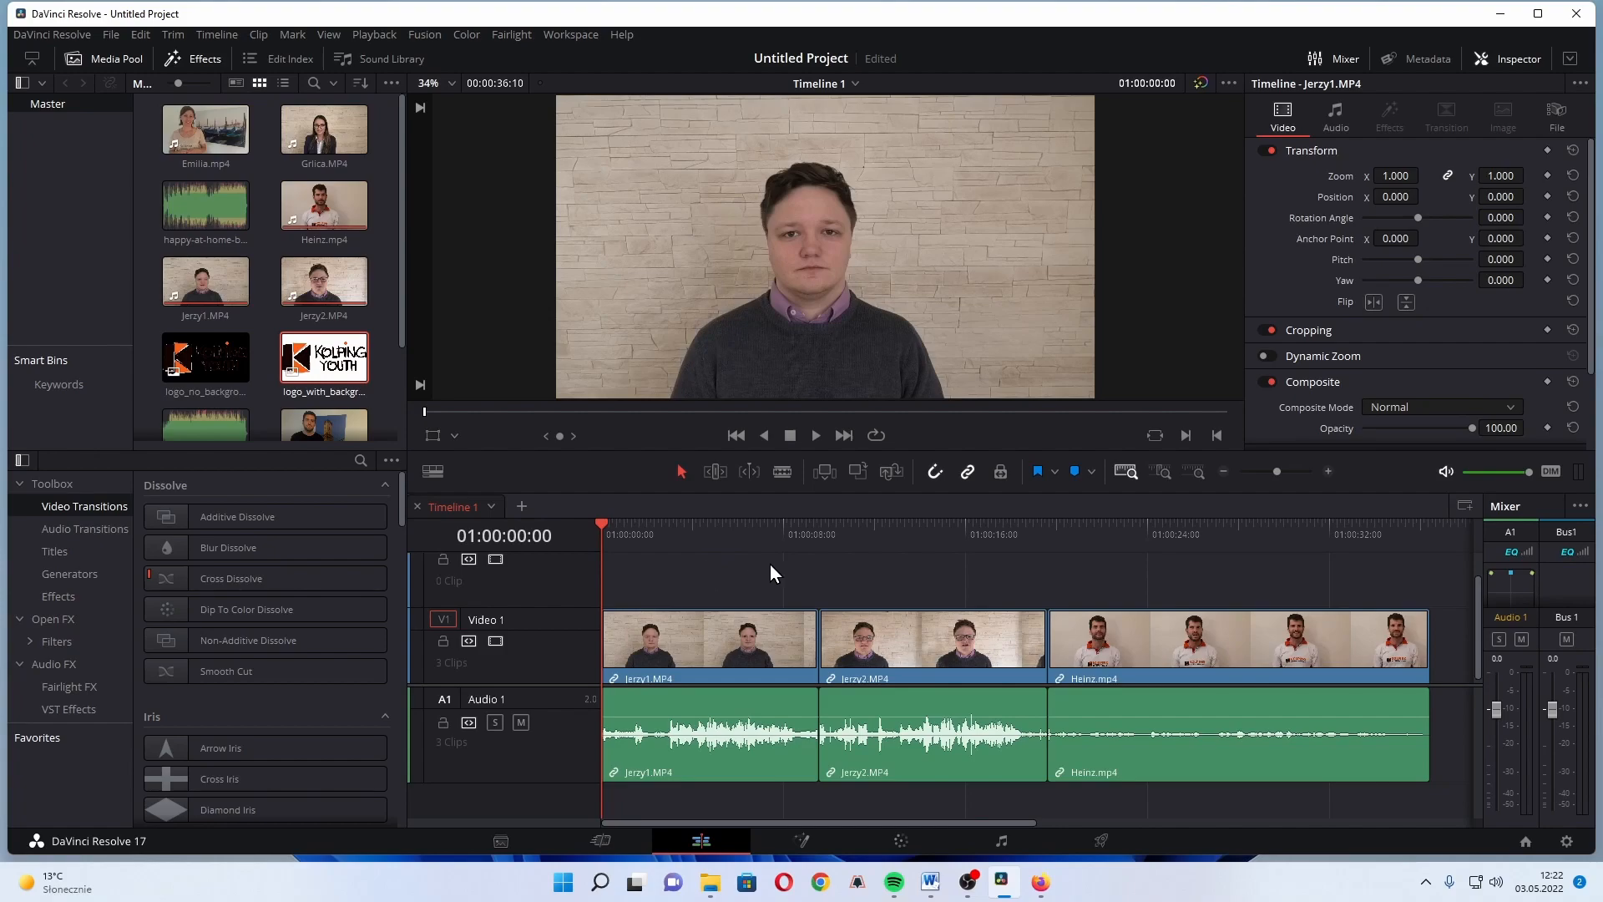
key(space)
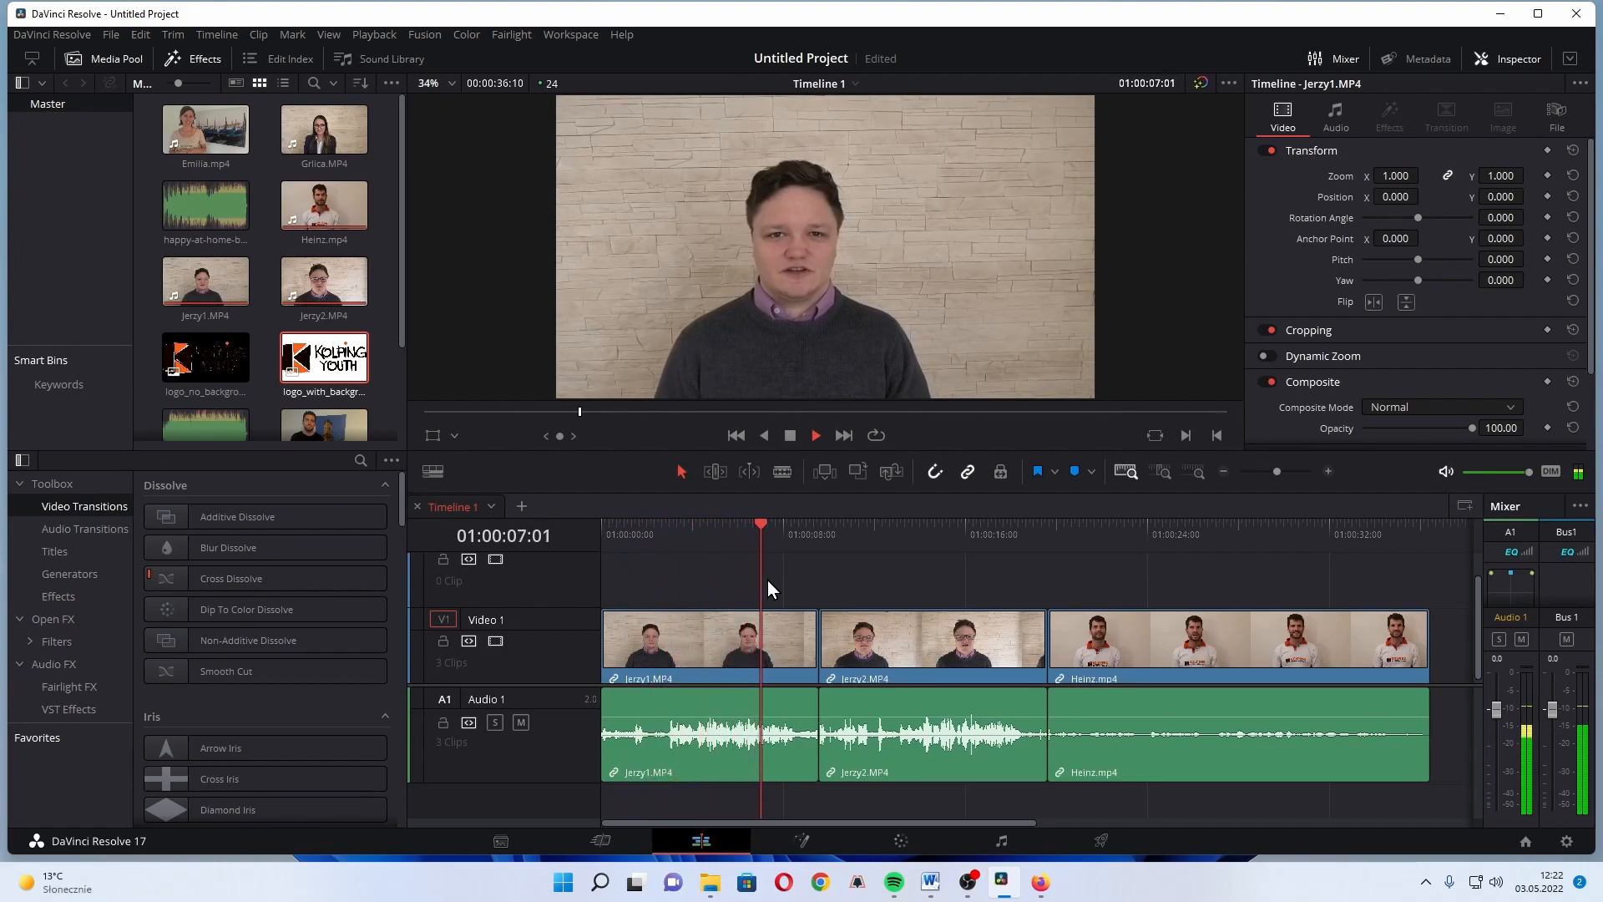
key(space)
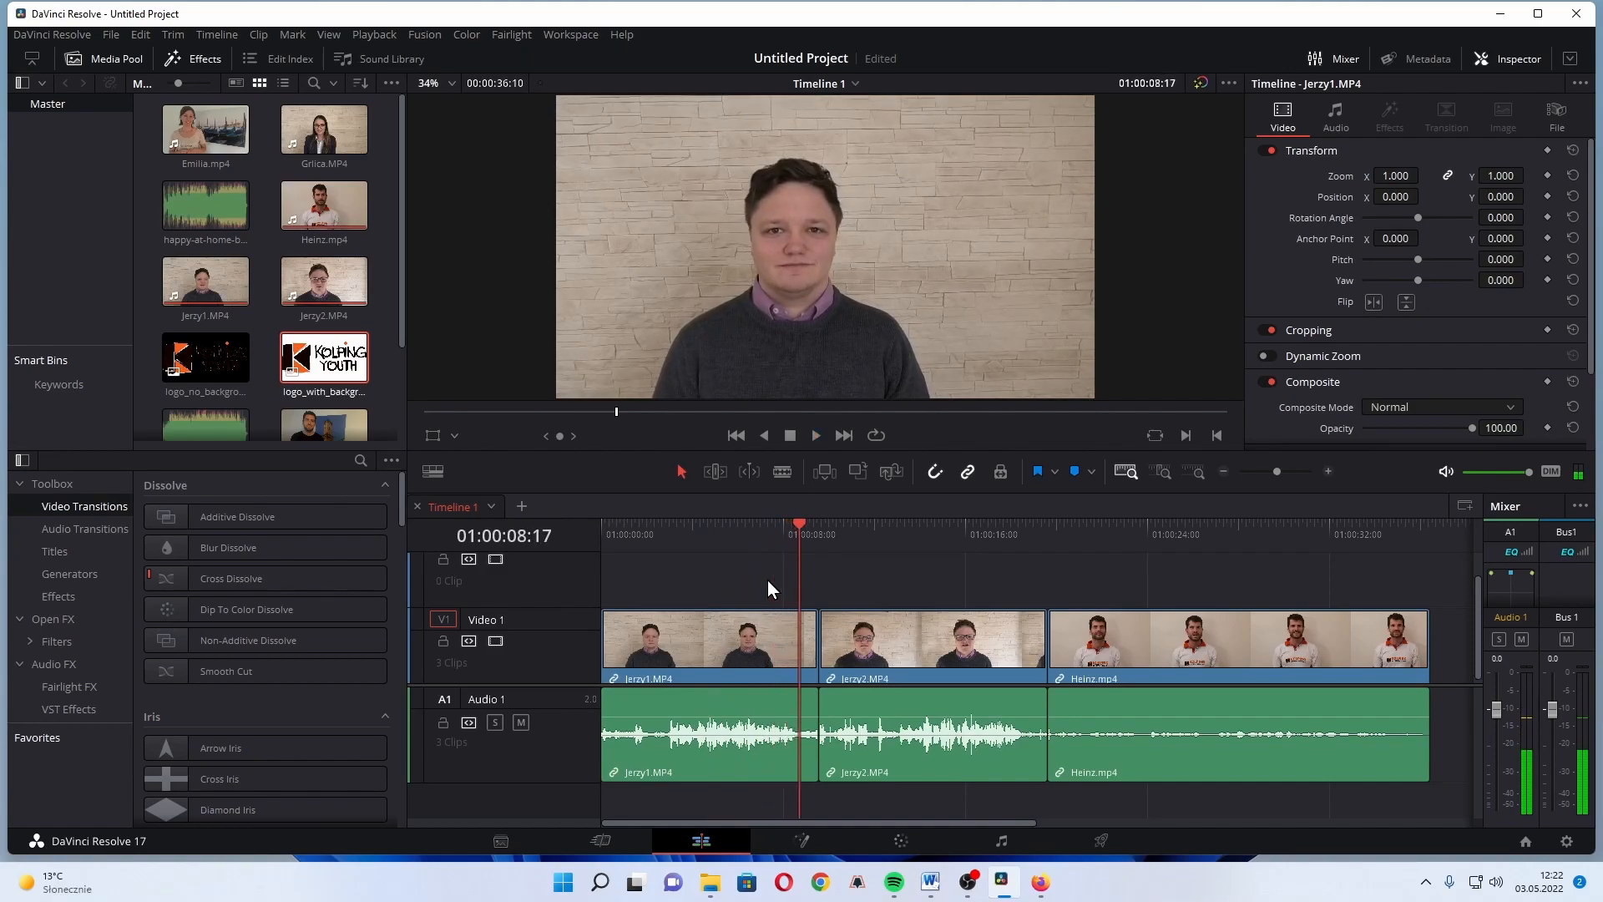
Step: Split the Jerzy1 clip with the Blade tool just before the speech starts, at about 01:00:02:21
drag(656, 526, 669, 529)
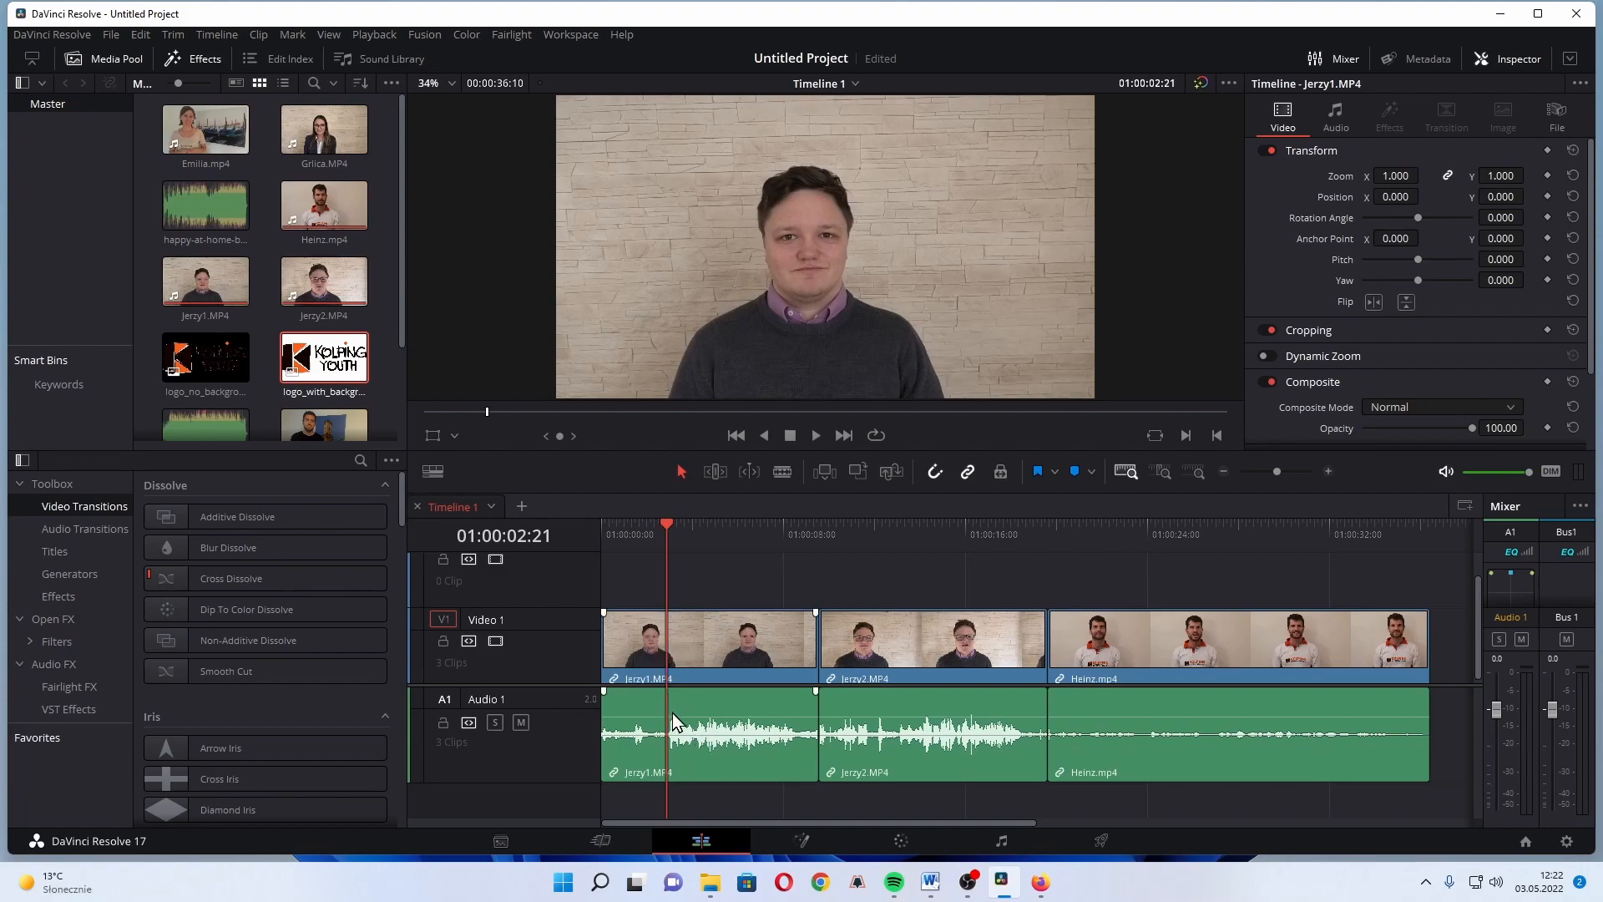
click(619, 706)
drag(622, 524, 668, 528)
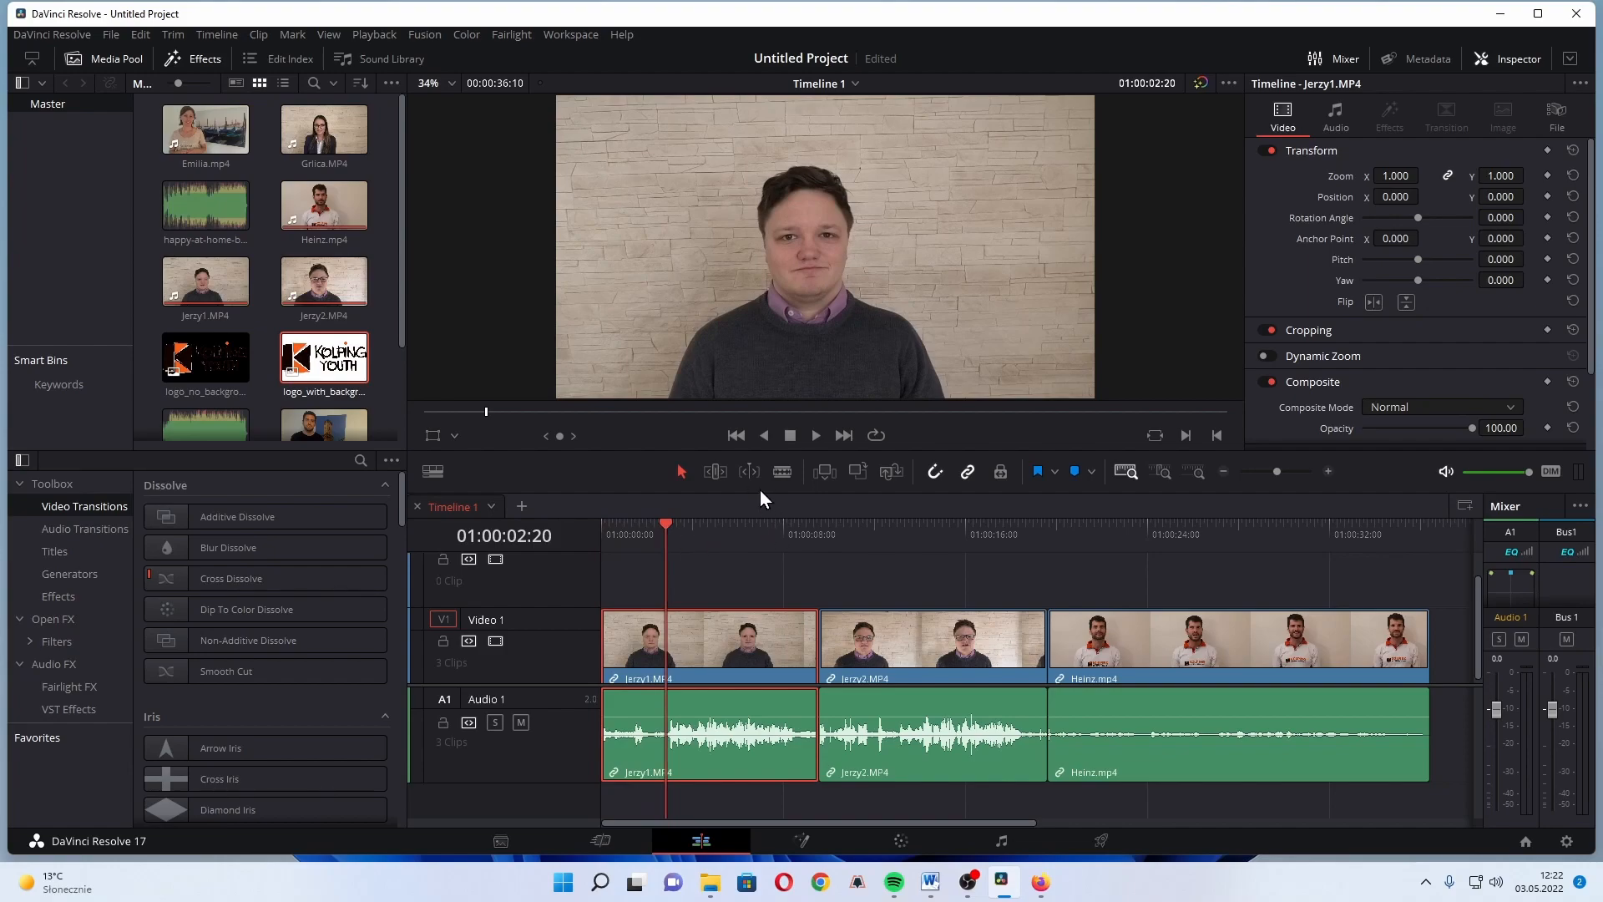
click(780, 471)
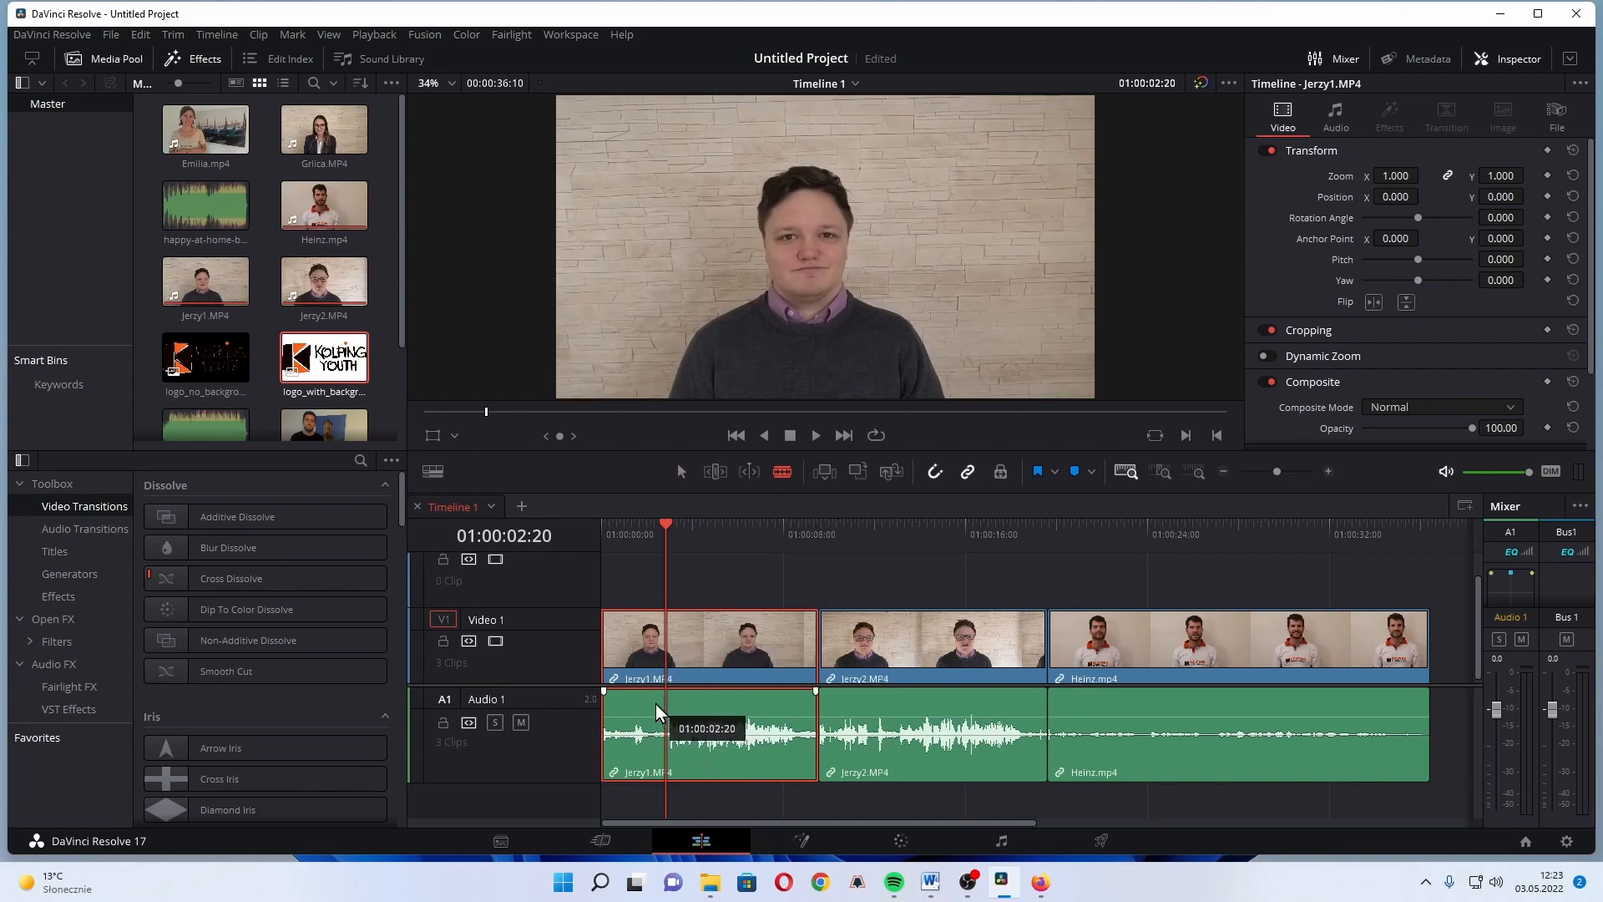
click(684, 524)
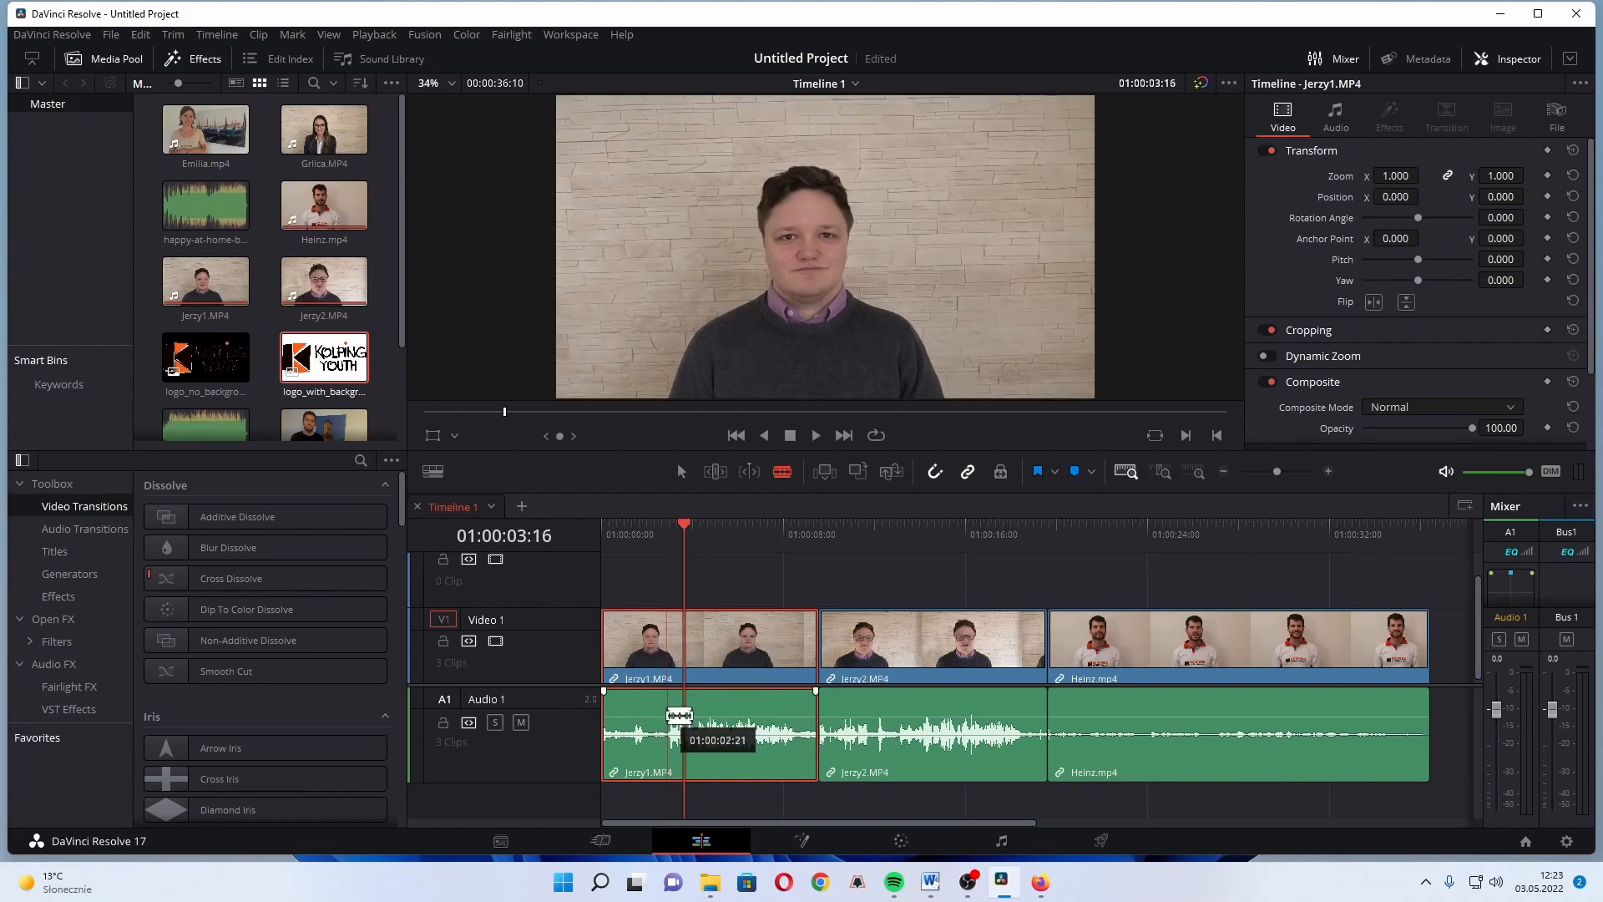
click(667, 716)
Step: Delete the silent first piece of the split Jerzy1 clip, and undo the deletion together with the split
click(680, 473)
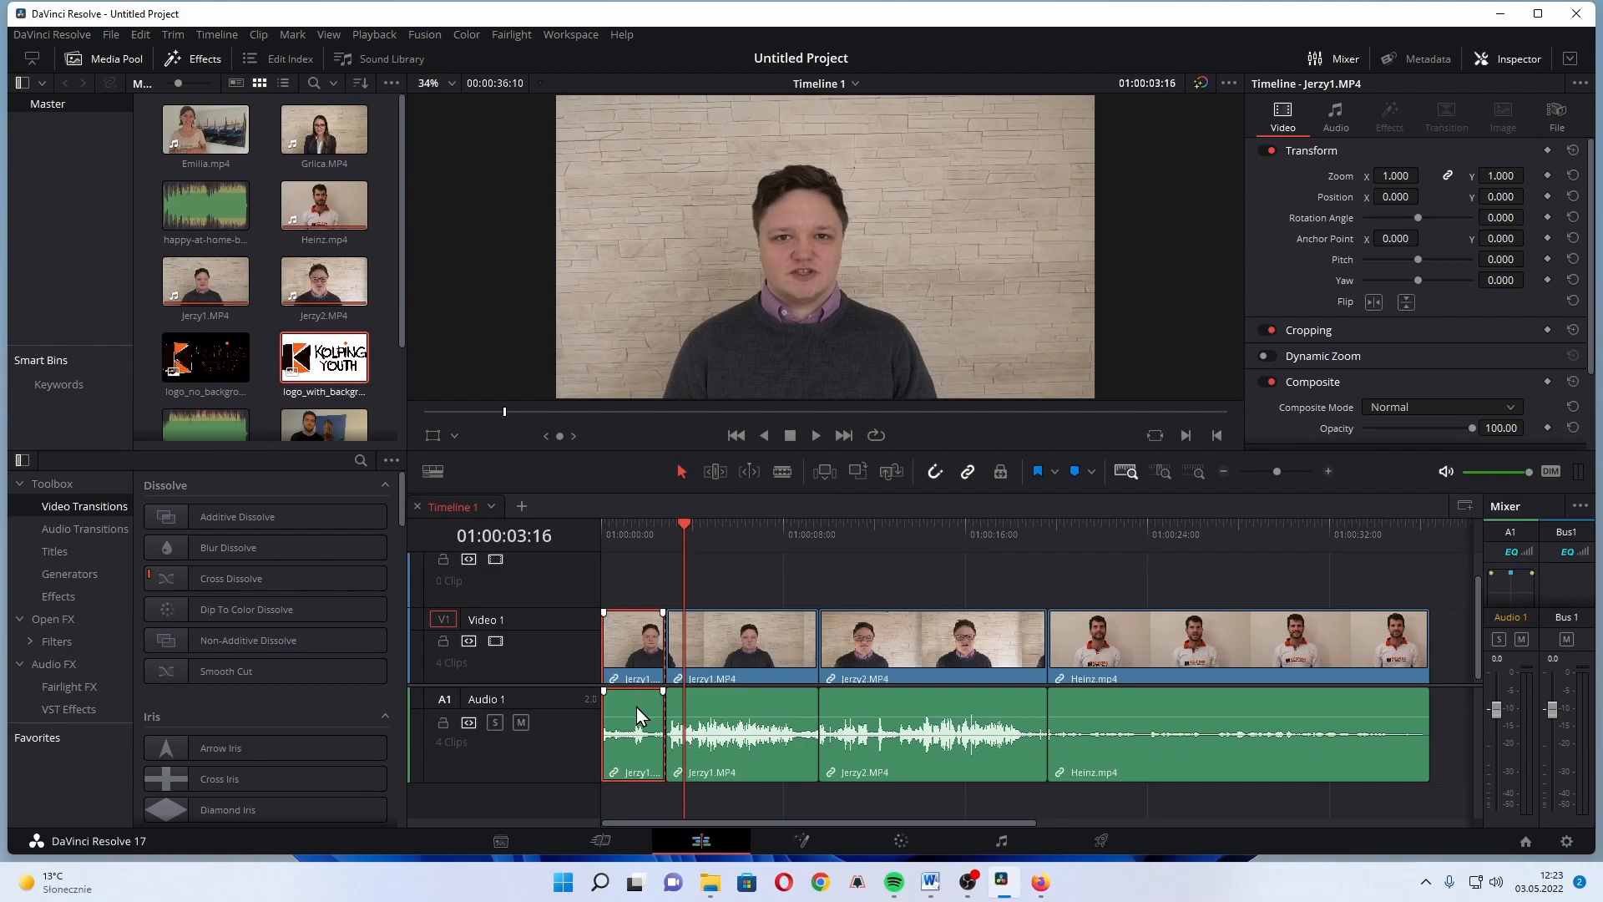
key(Delete)
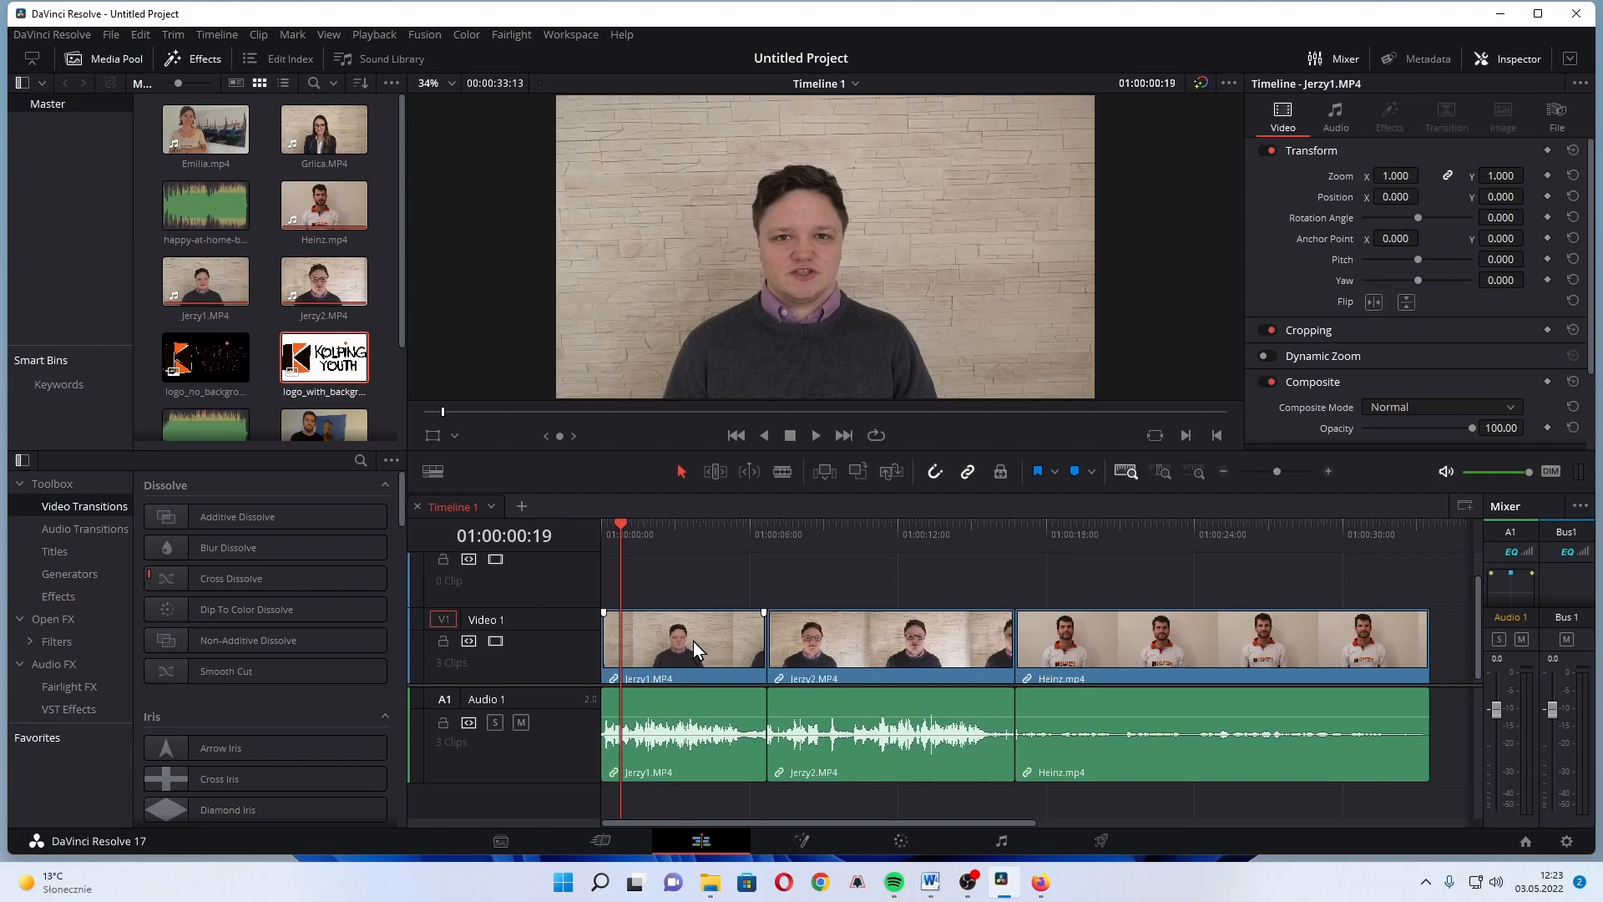
key(ctrl+z)
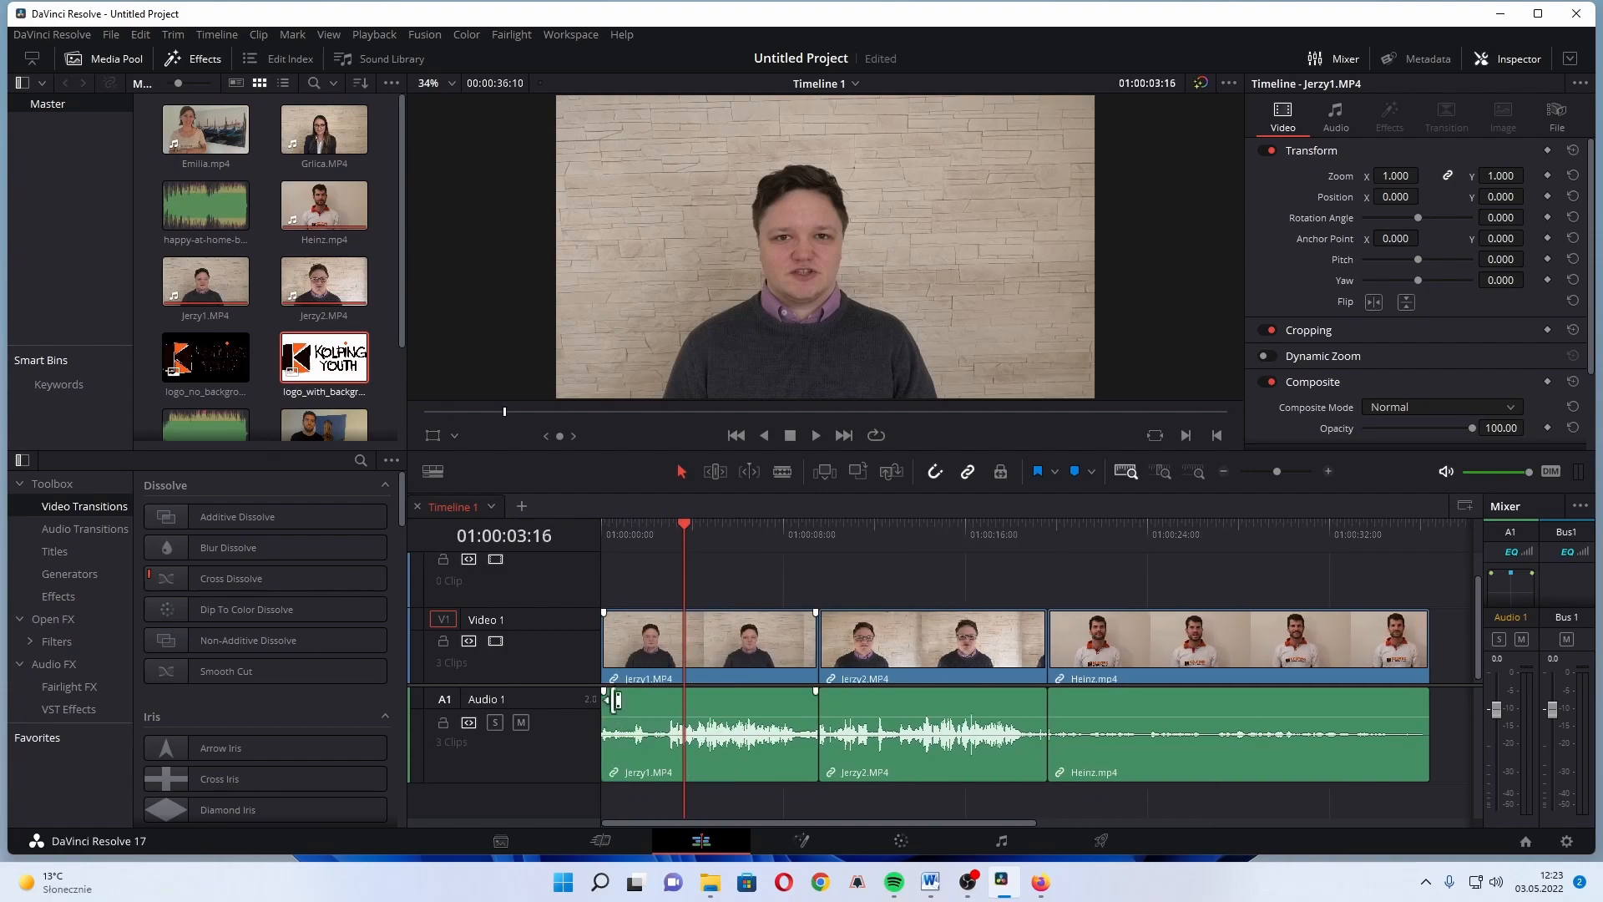
Step: Trim the silent beginning of Jerzy1 up to the start of the speech and delete the gap left before it
key(ctrl+s)
click(613, 704)
drag(613, 704, 681, 707)
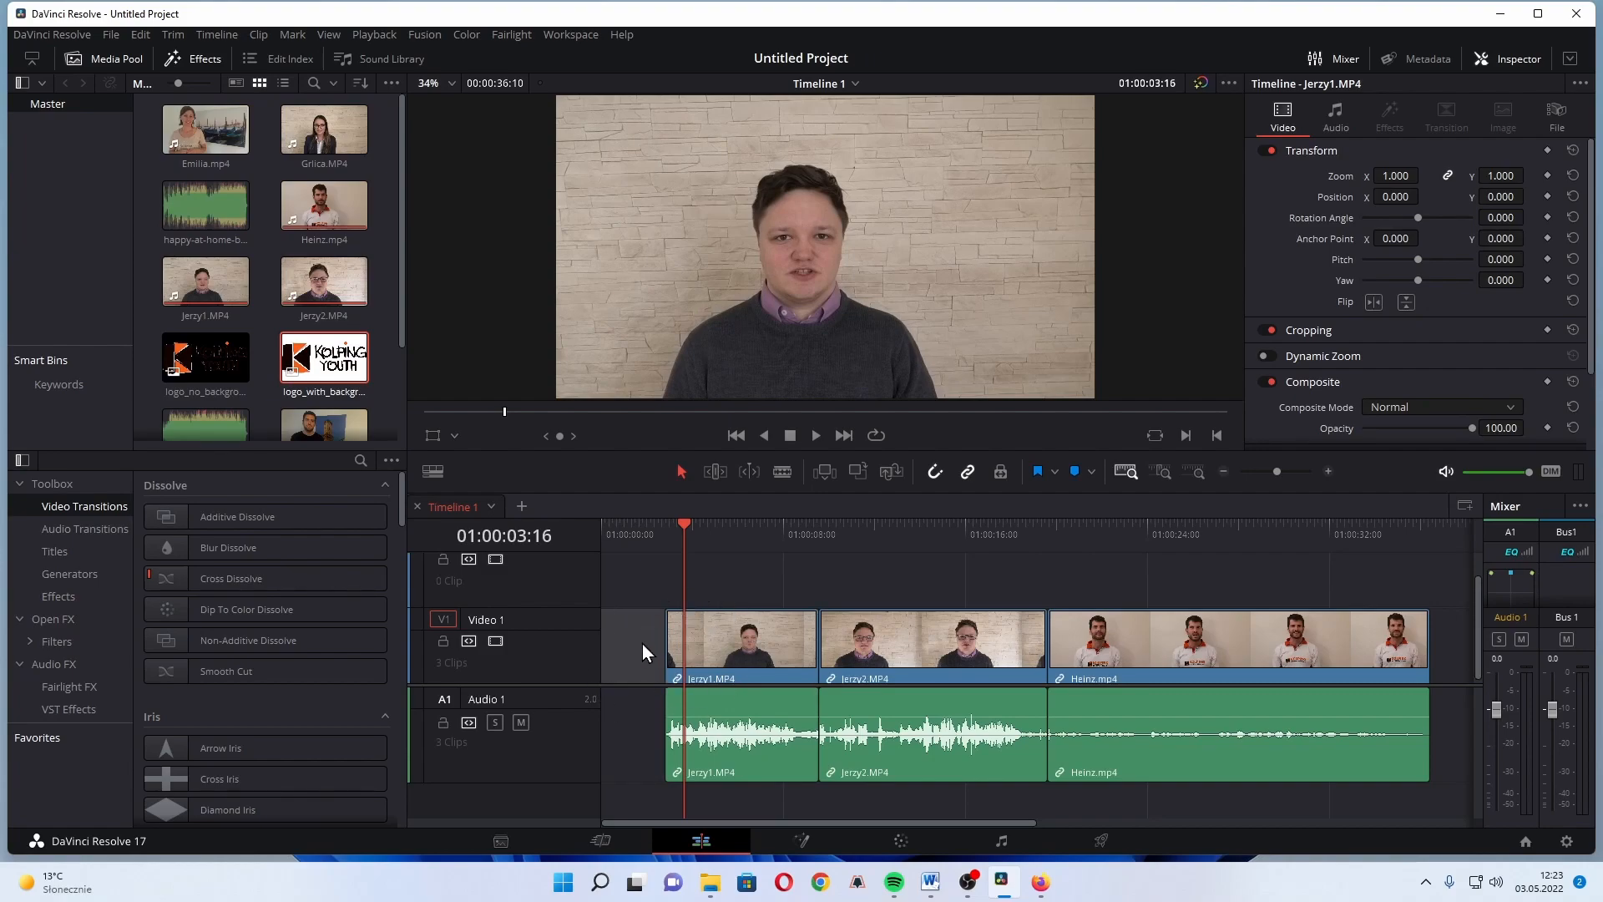
click(629, 639)
key(Delete)
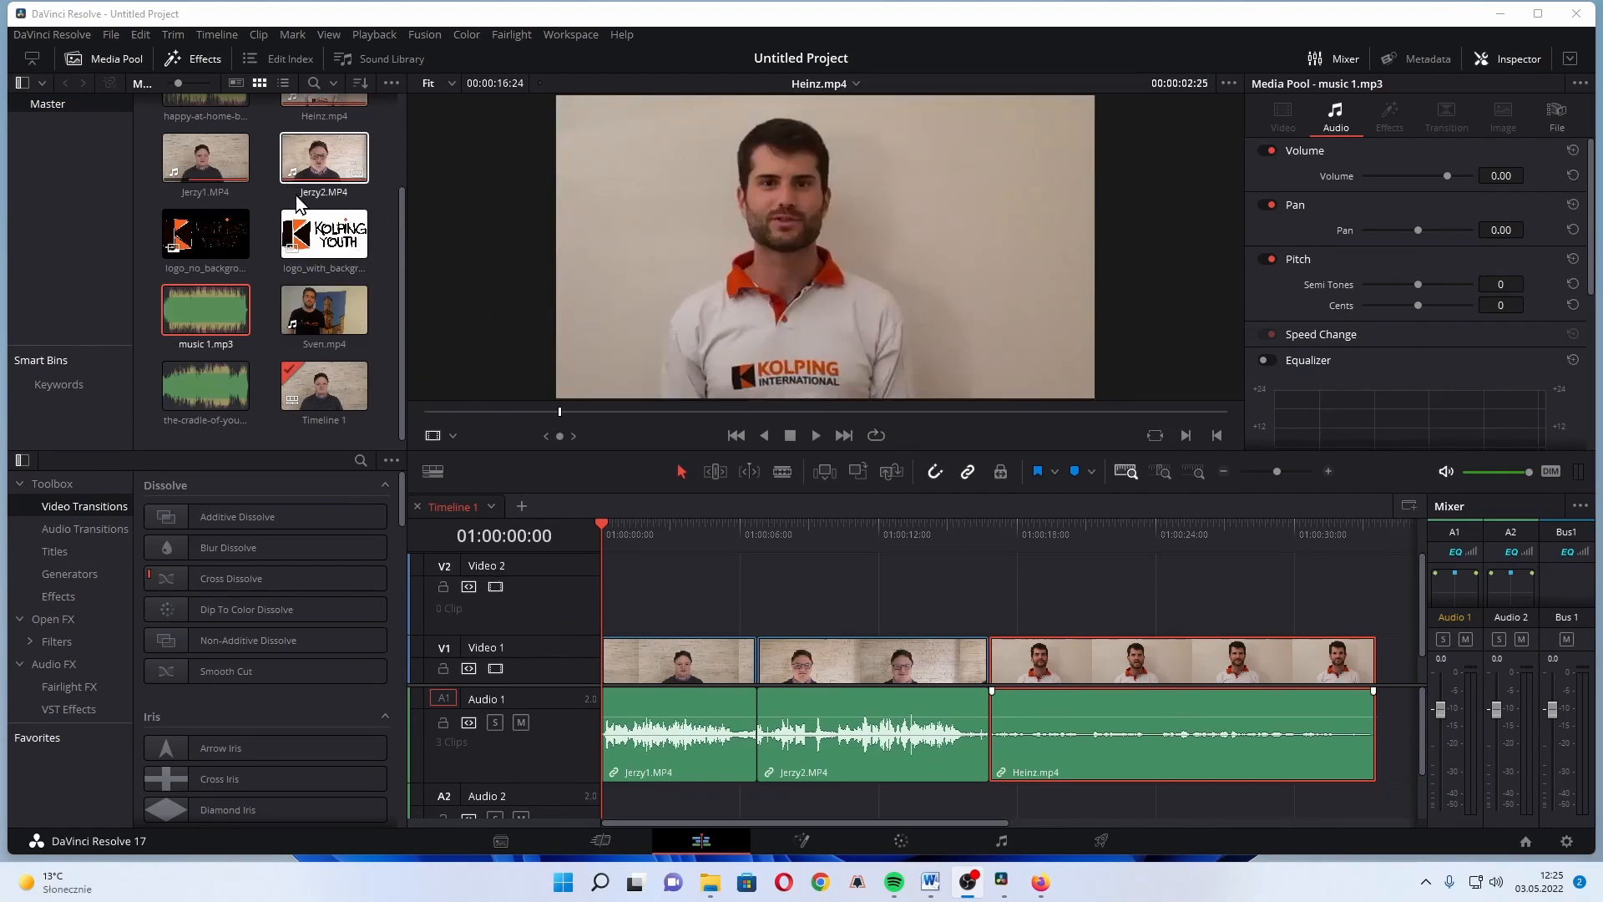
Step: Add Jerzy1.MP4 on Video 2 above Jerzy2, starting at about 01:00:11, and lower the volume of both clips to silence
drag(206, 157, 860, 609)
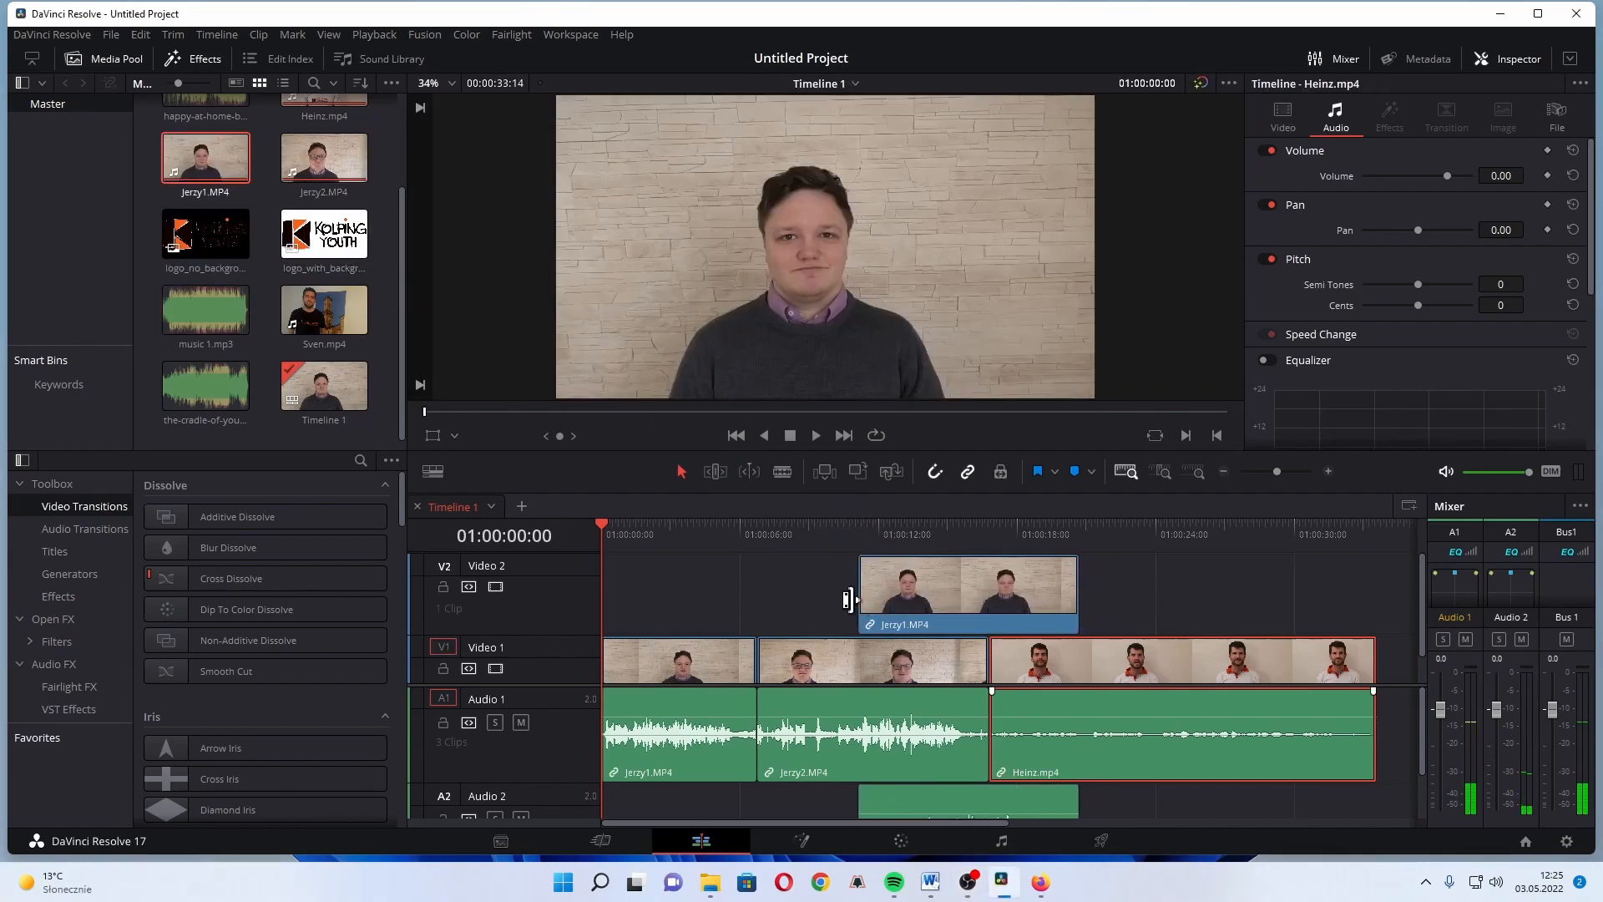
click(816, 542)
scroll(972, 755, down, 3)
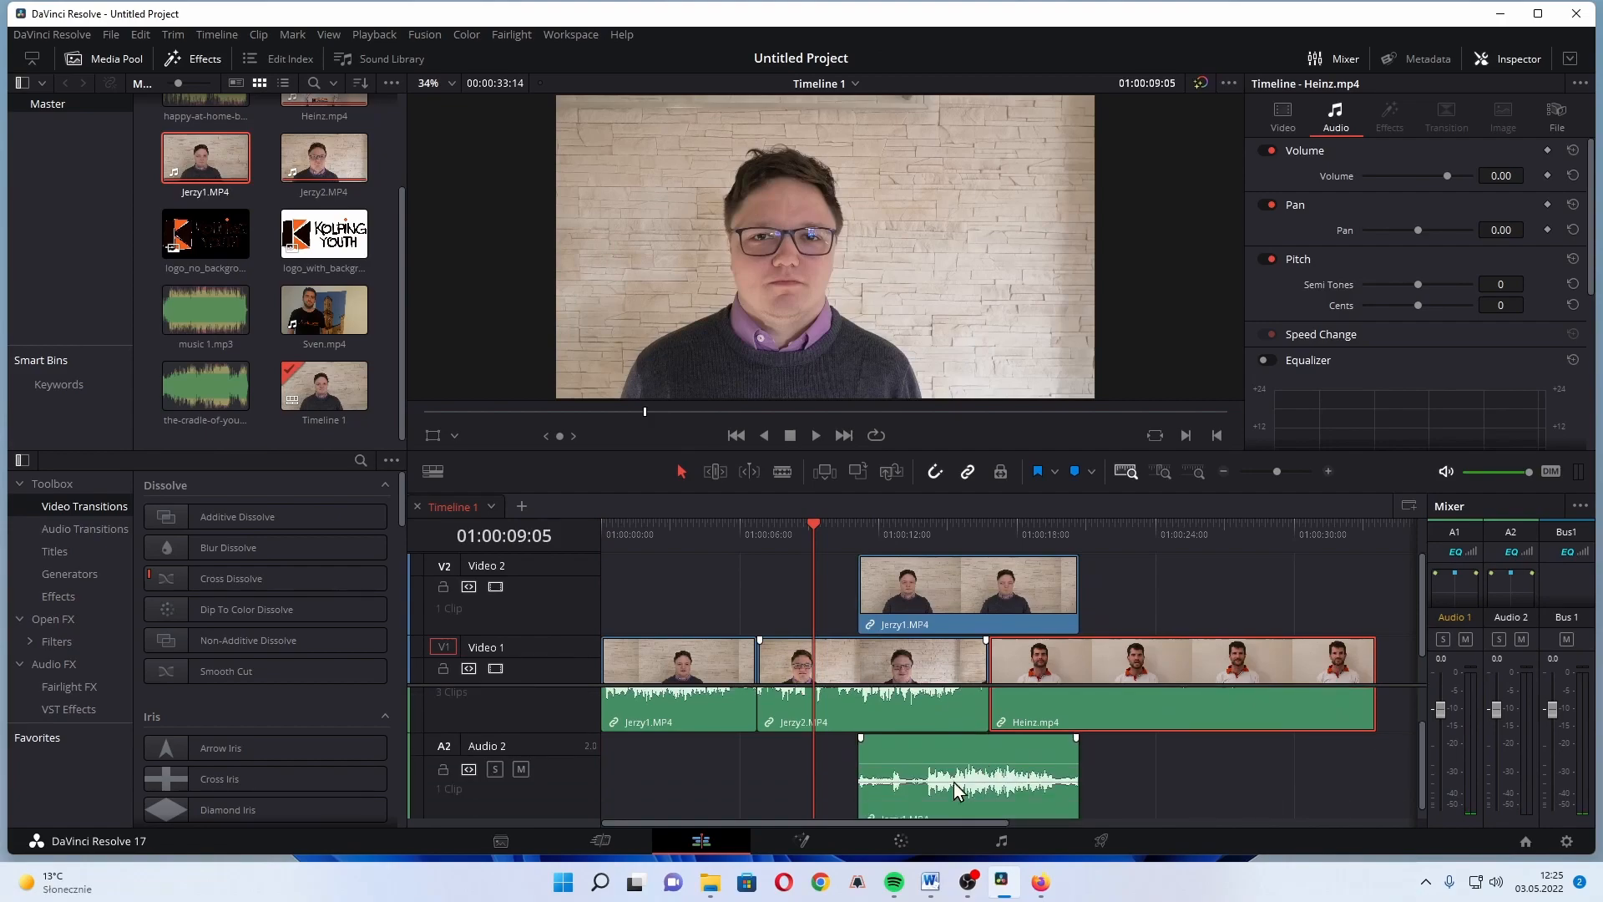
scroll(931, 763, up, 3)
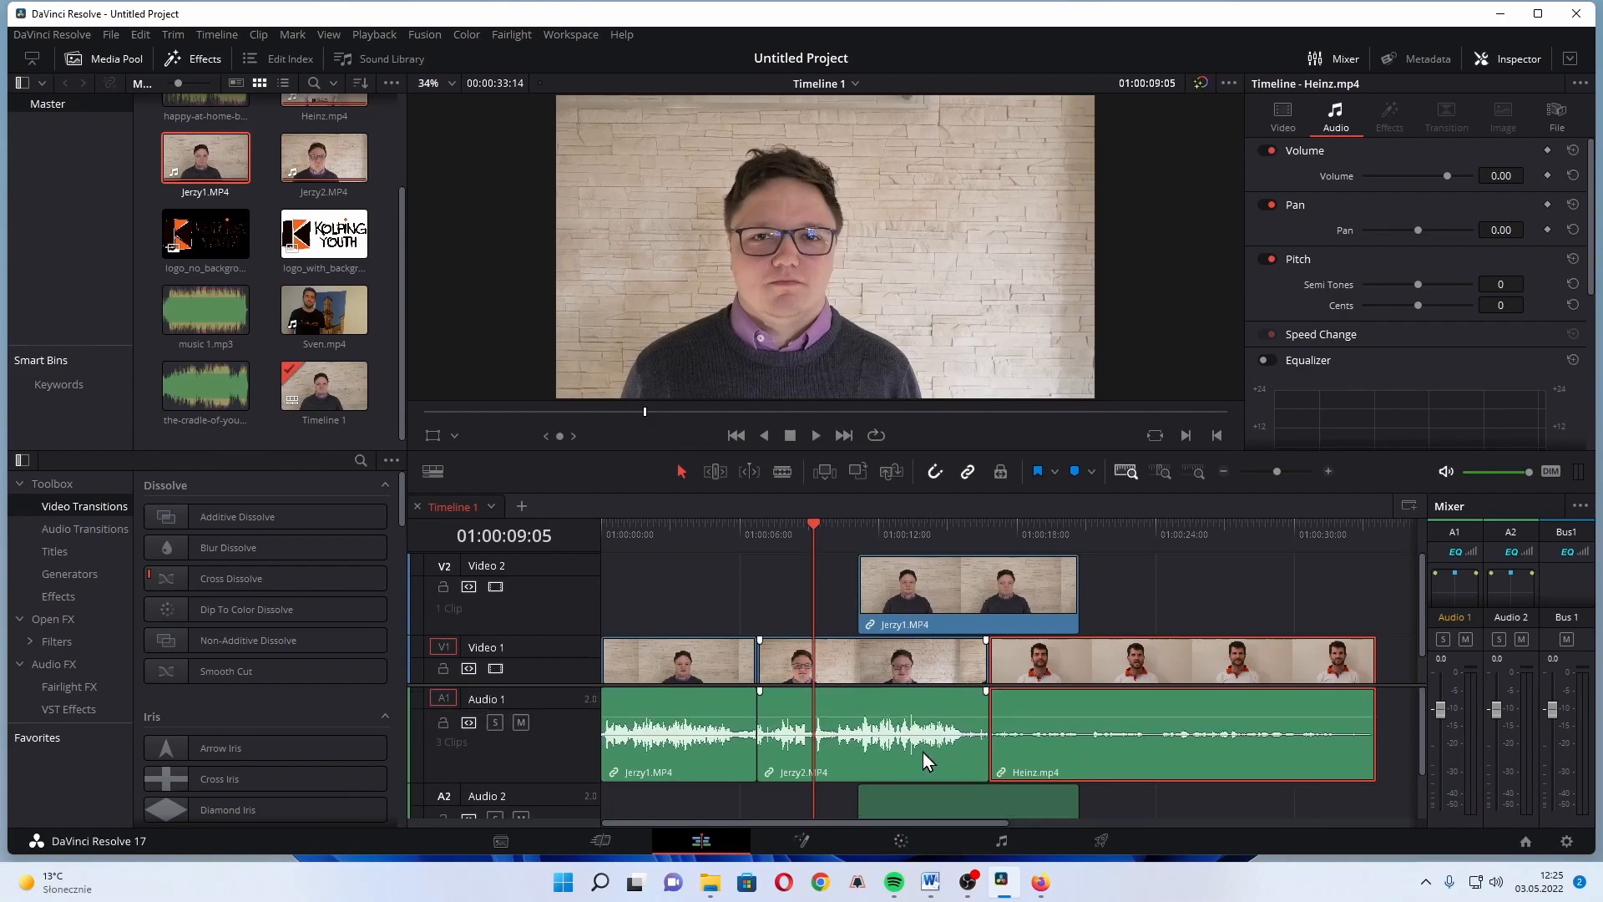
drag(919, 708, 919, 781)
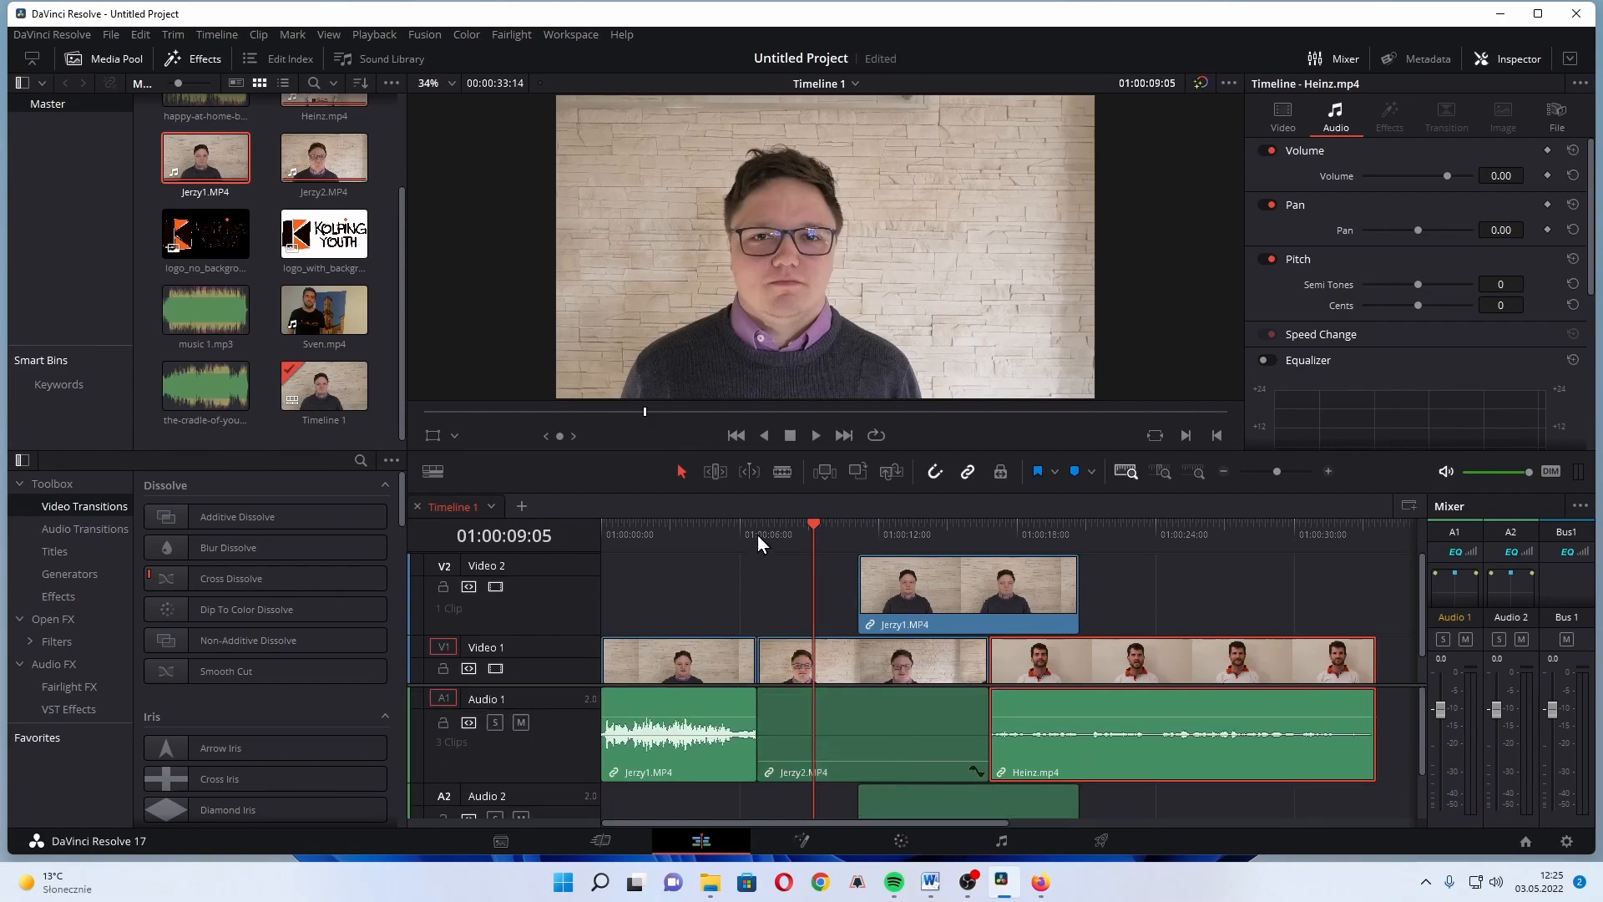
Step: Play the timeline from 01:00:08:04 into the overlapping Jerzy1 clip to check which video track is shown on top
click(787, 529)
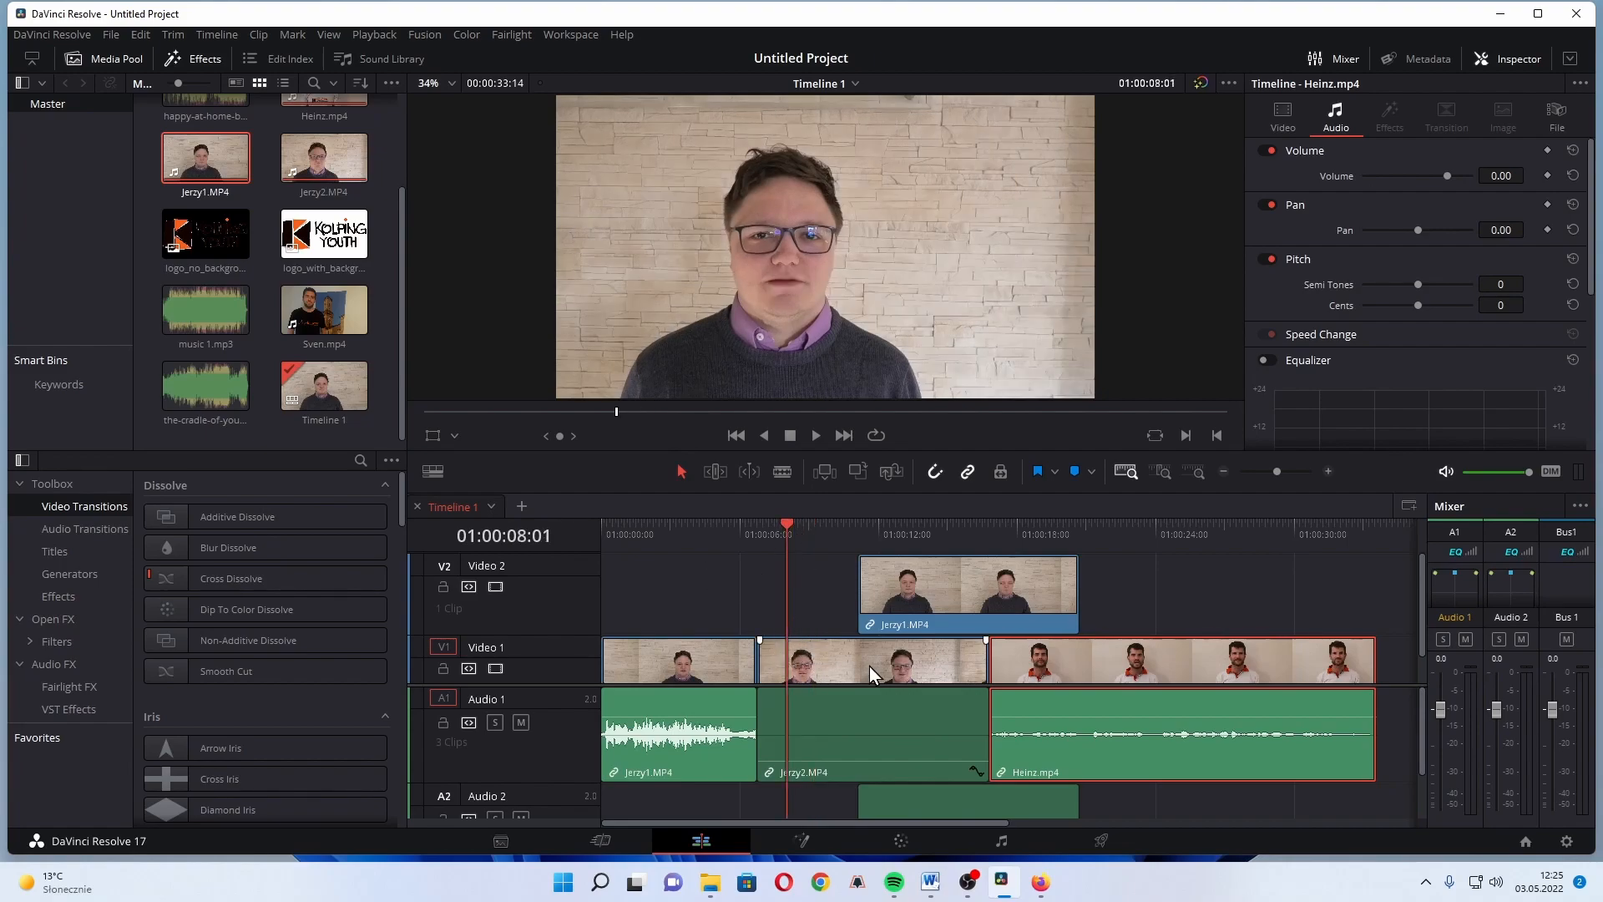
click(790, 527)
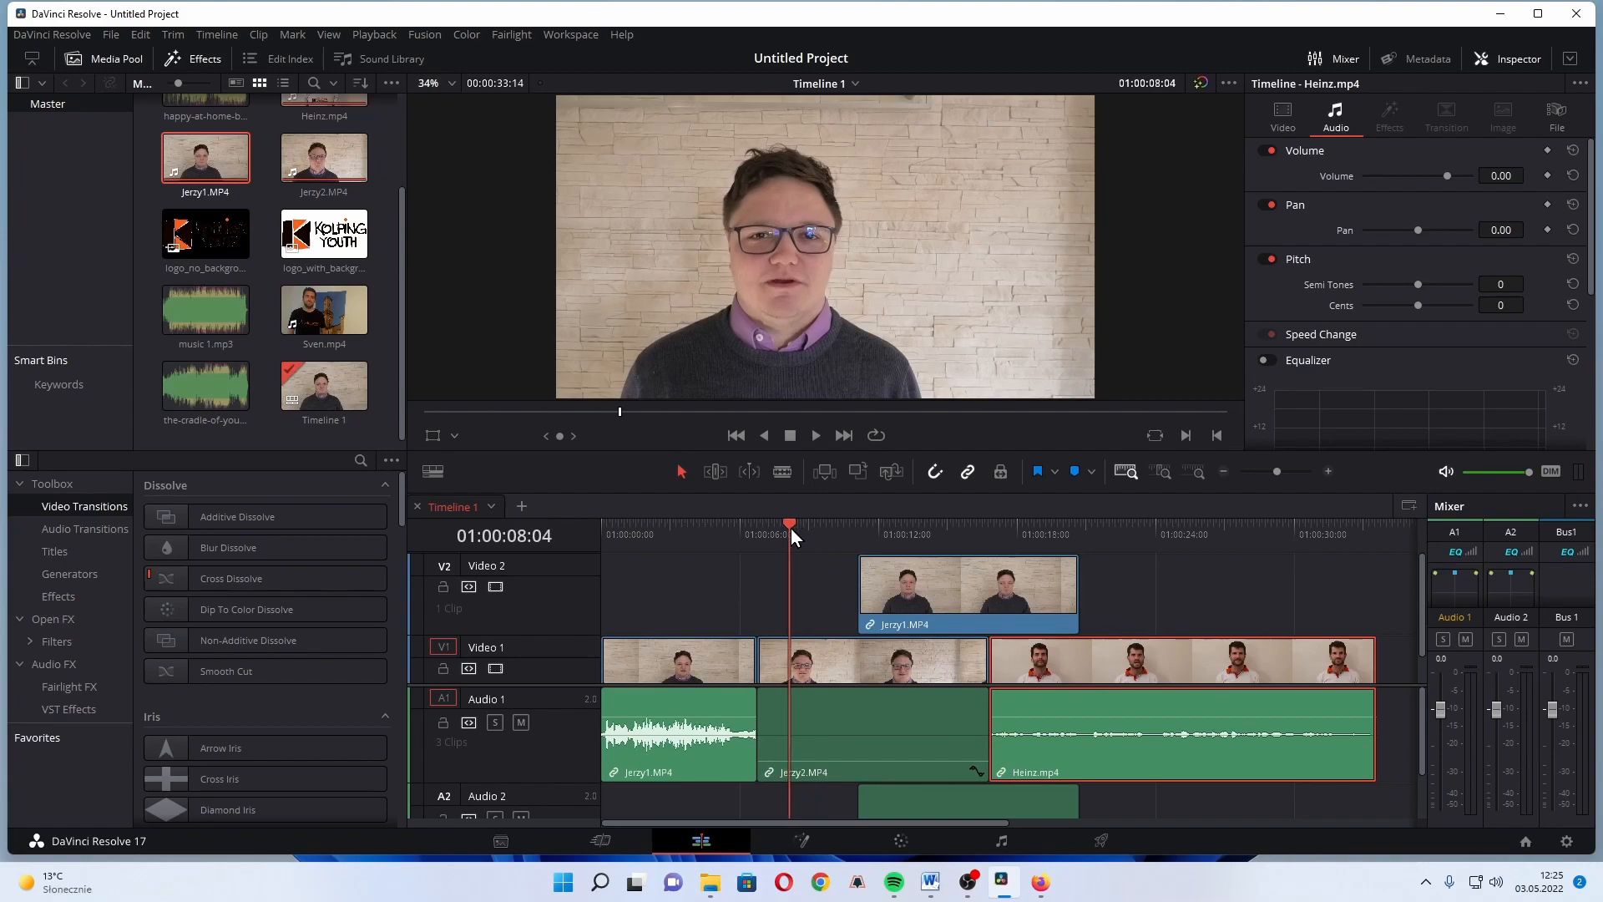
key(space)
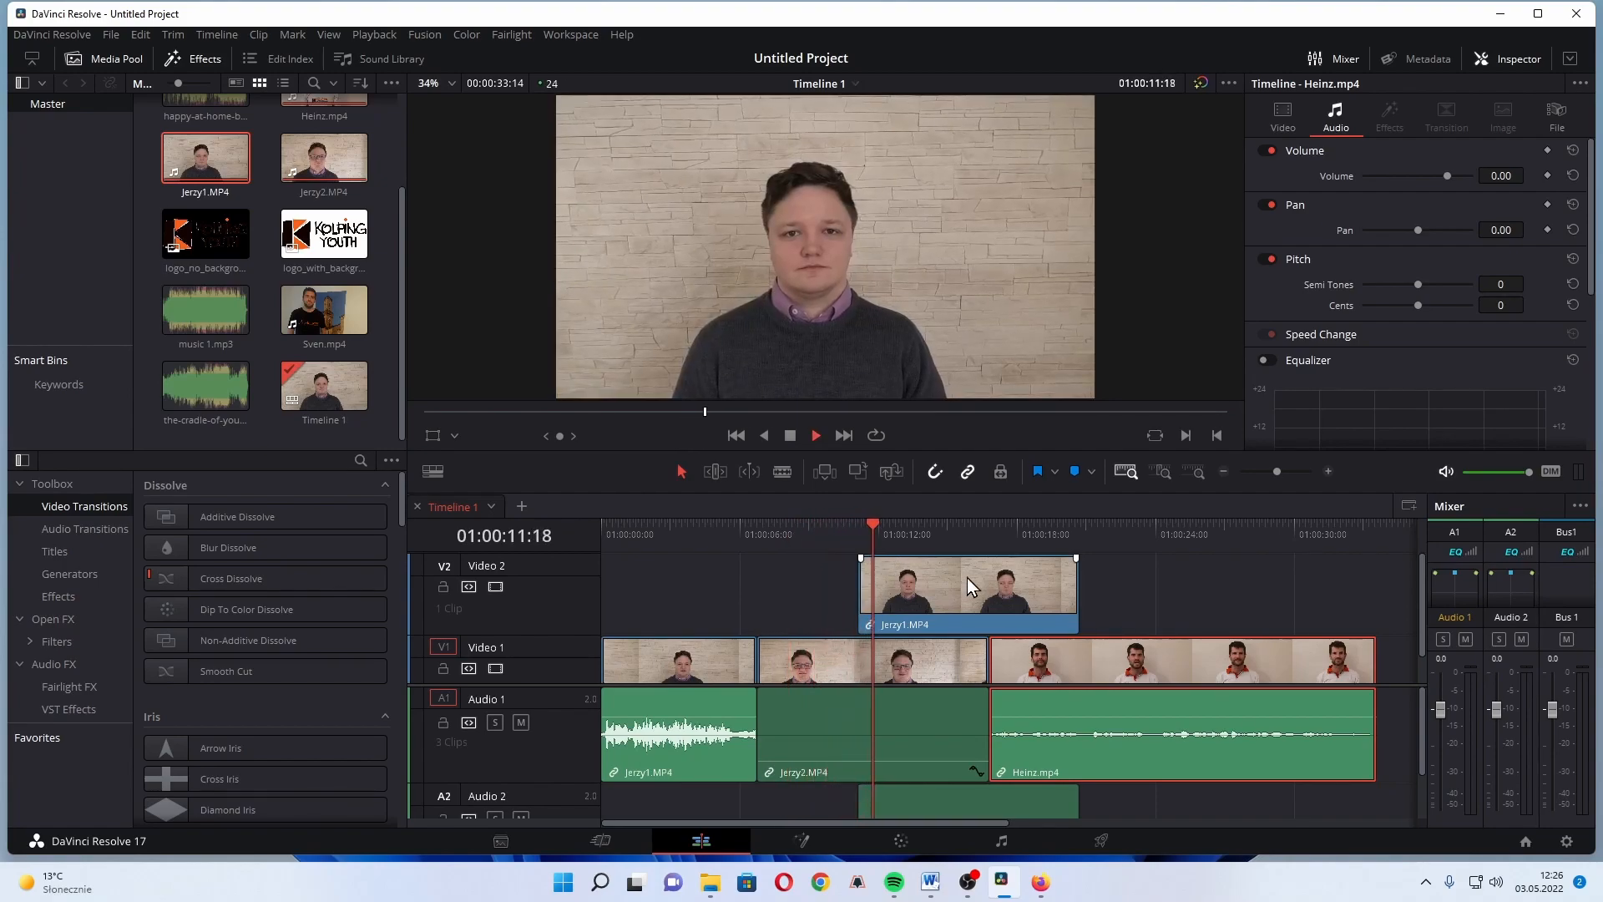
key(space)
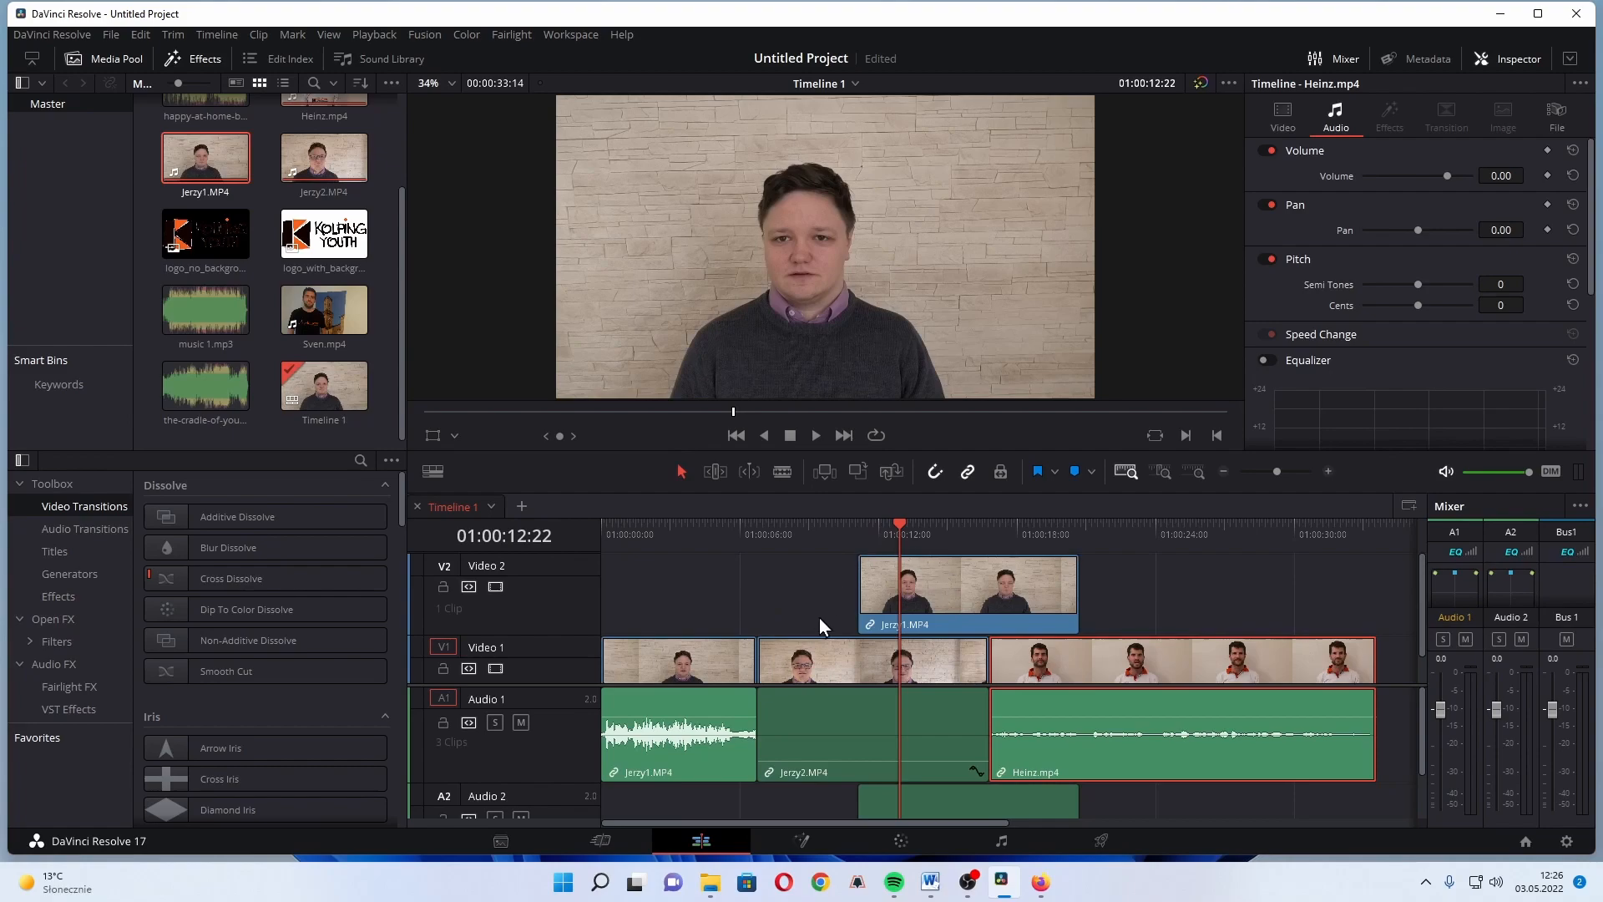
Step: Turn the Jerzy1 clip on Video 2 into a picture-in-picture with zoom 0.480, position X 460 and position Y 239
click(910, 594)
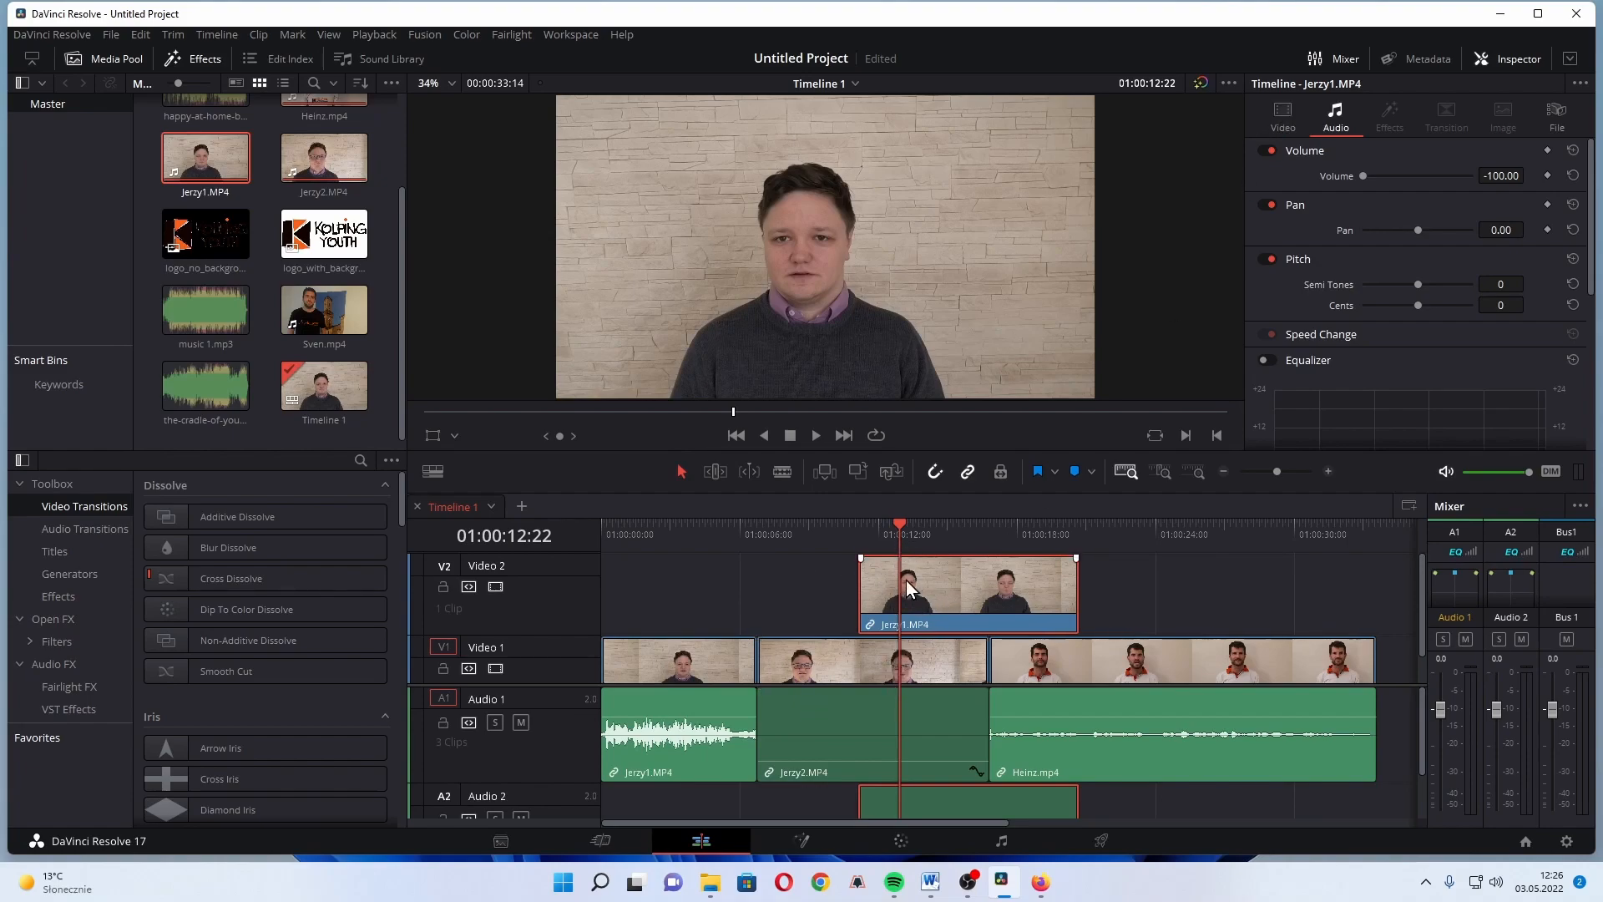
click(1283, 115)
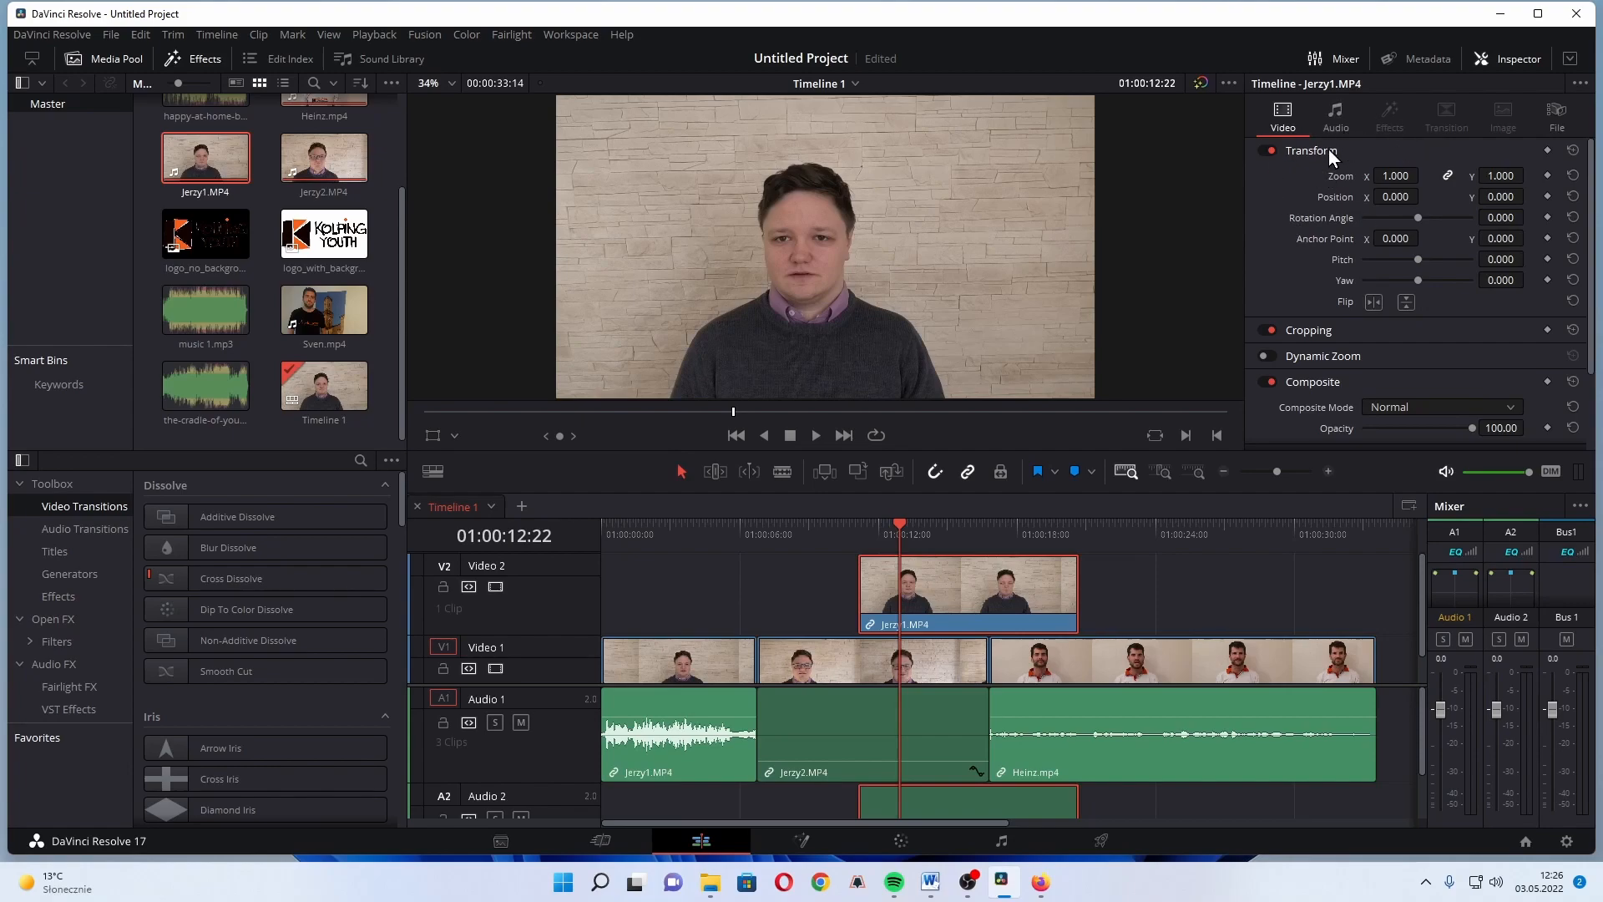
drag(1391, 177, 1370, 177)
drag(1395, 175, 1529, 195)
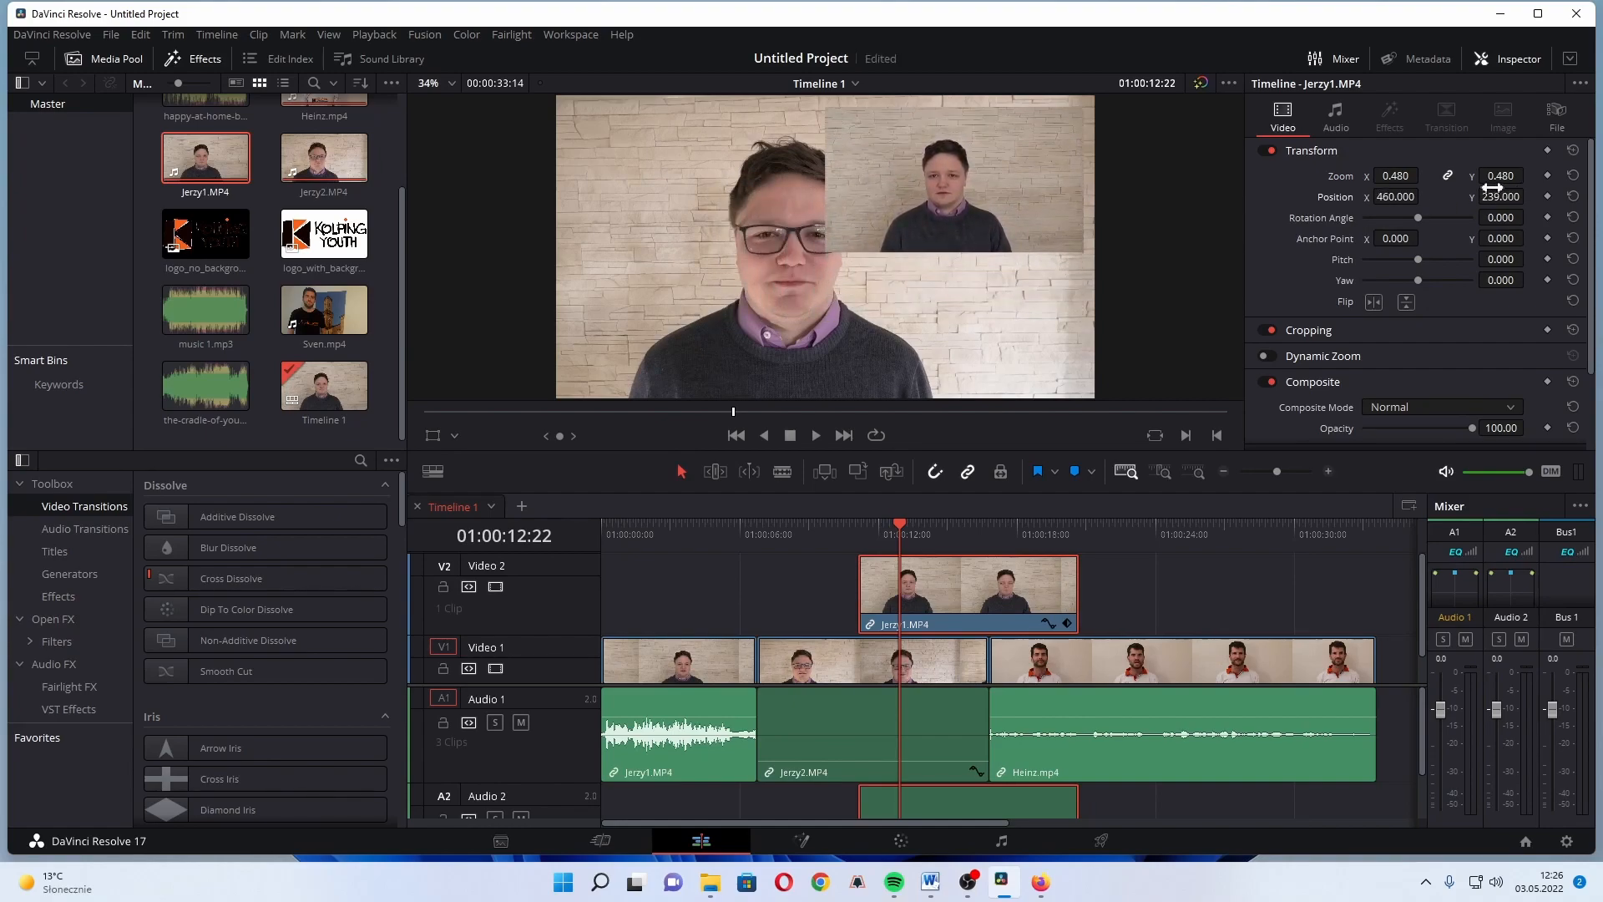
Step: Play the timeline from 01:00:09:20 to preview the picture-in-picture over the Jerzy2 and Heinz clips
click(793, 524)
click(830, 525)
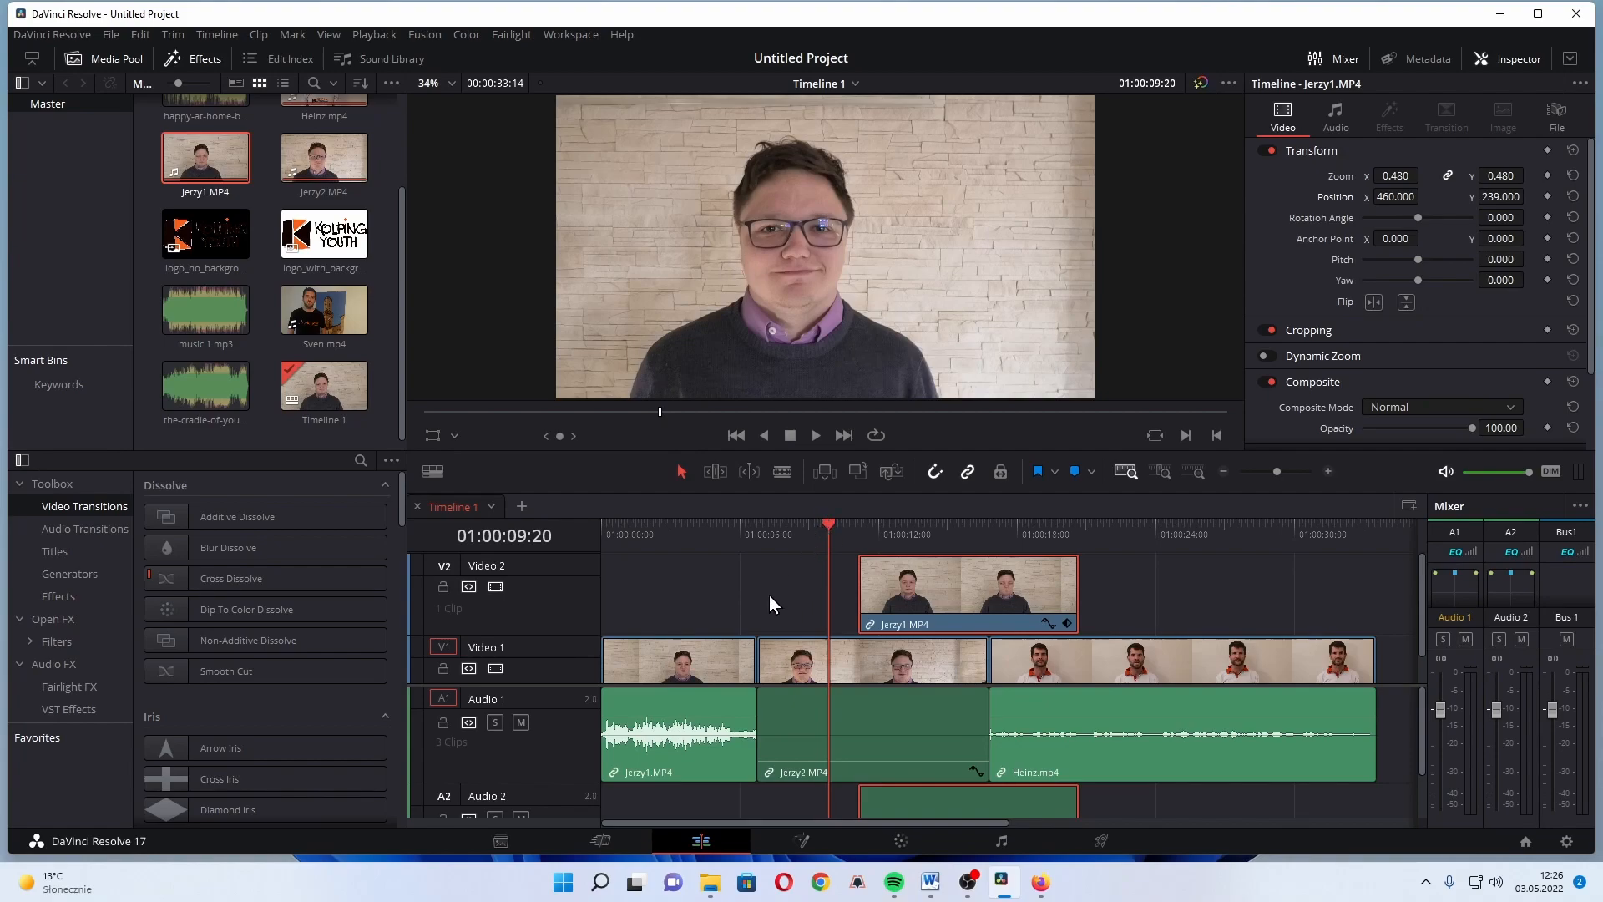
key(space)
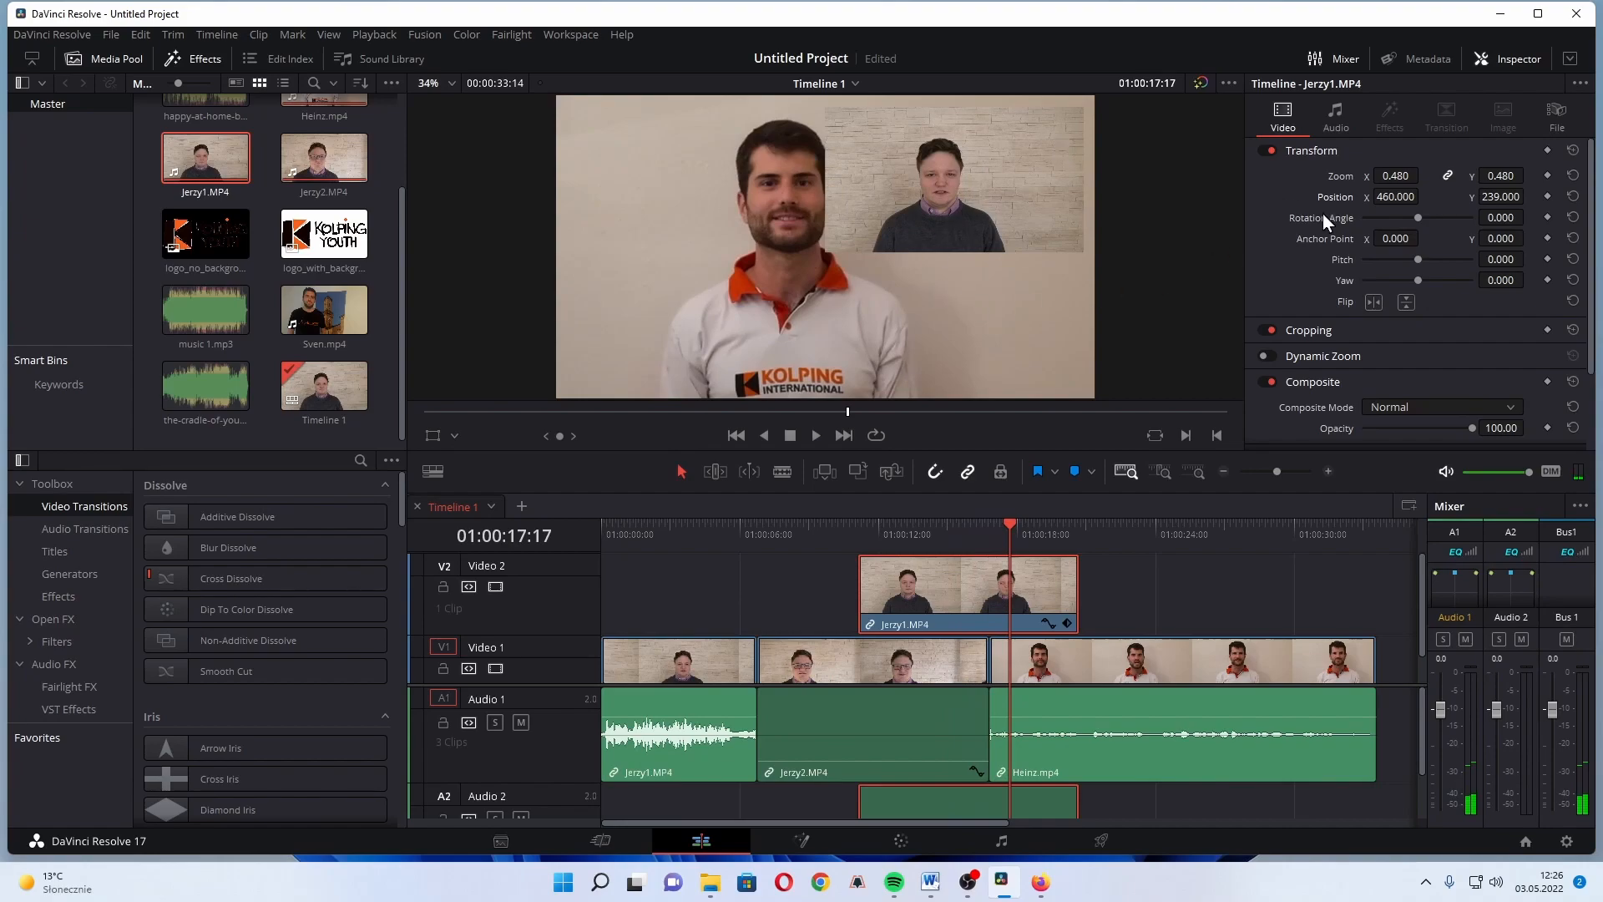
Step: Review the video properties of the Jerzy1 clip on Video 2 and flip its image horizontally
scroll(1469, 254, down, 3)
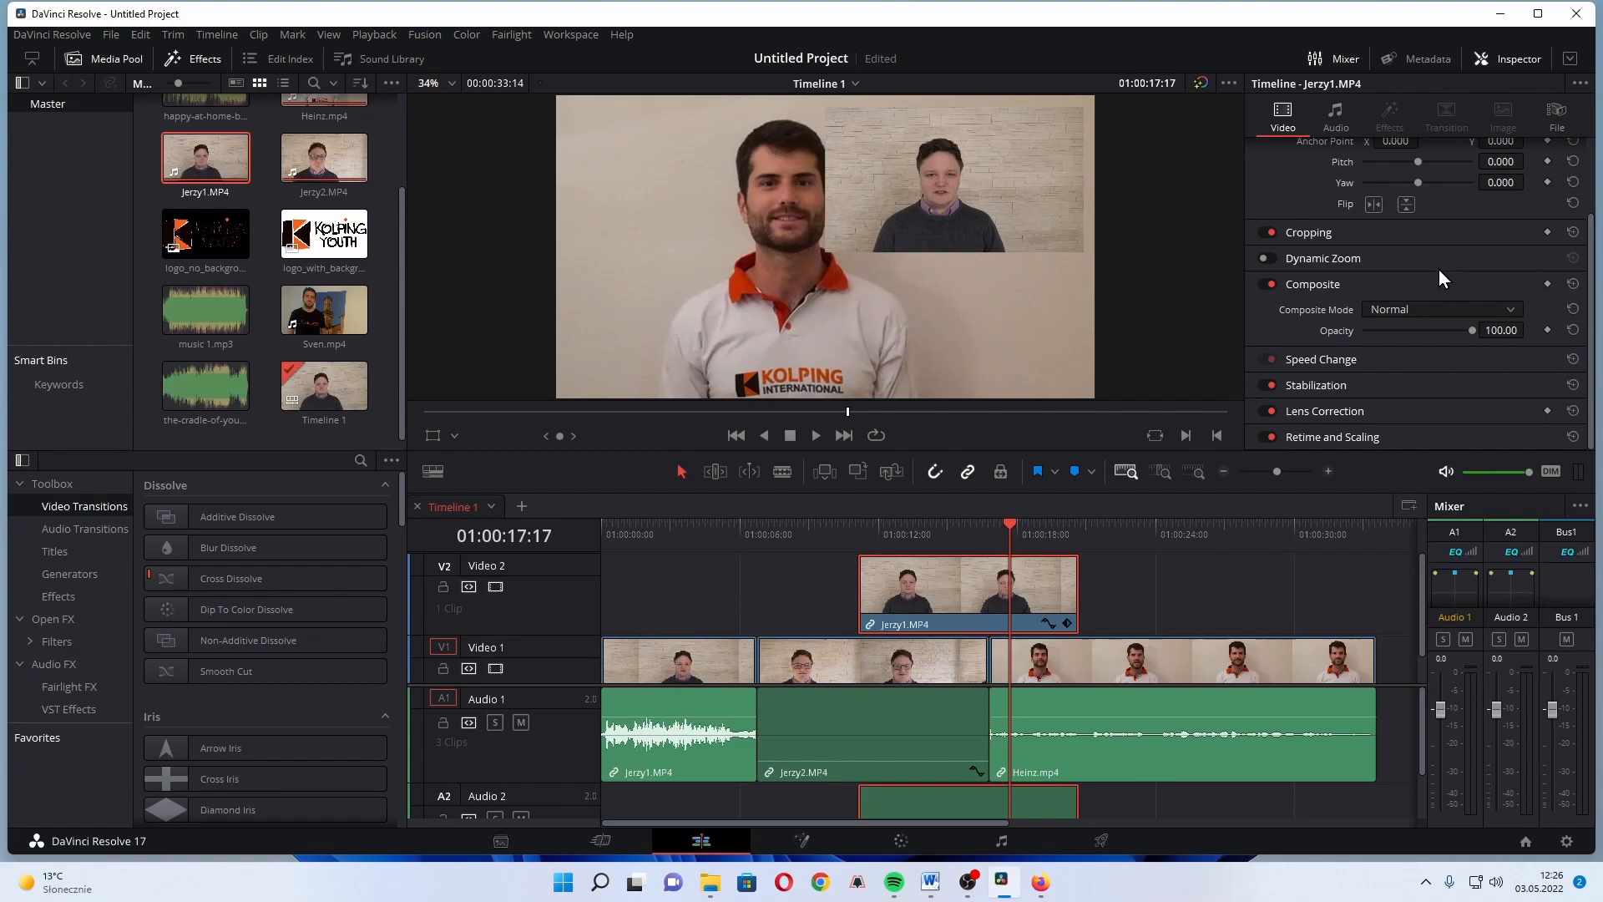
scroll(1440, 269, up, 3)
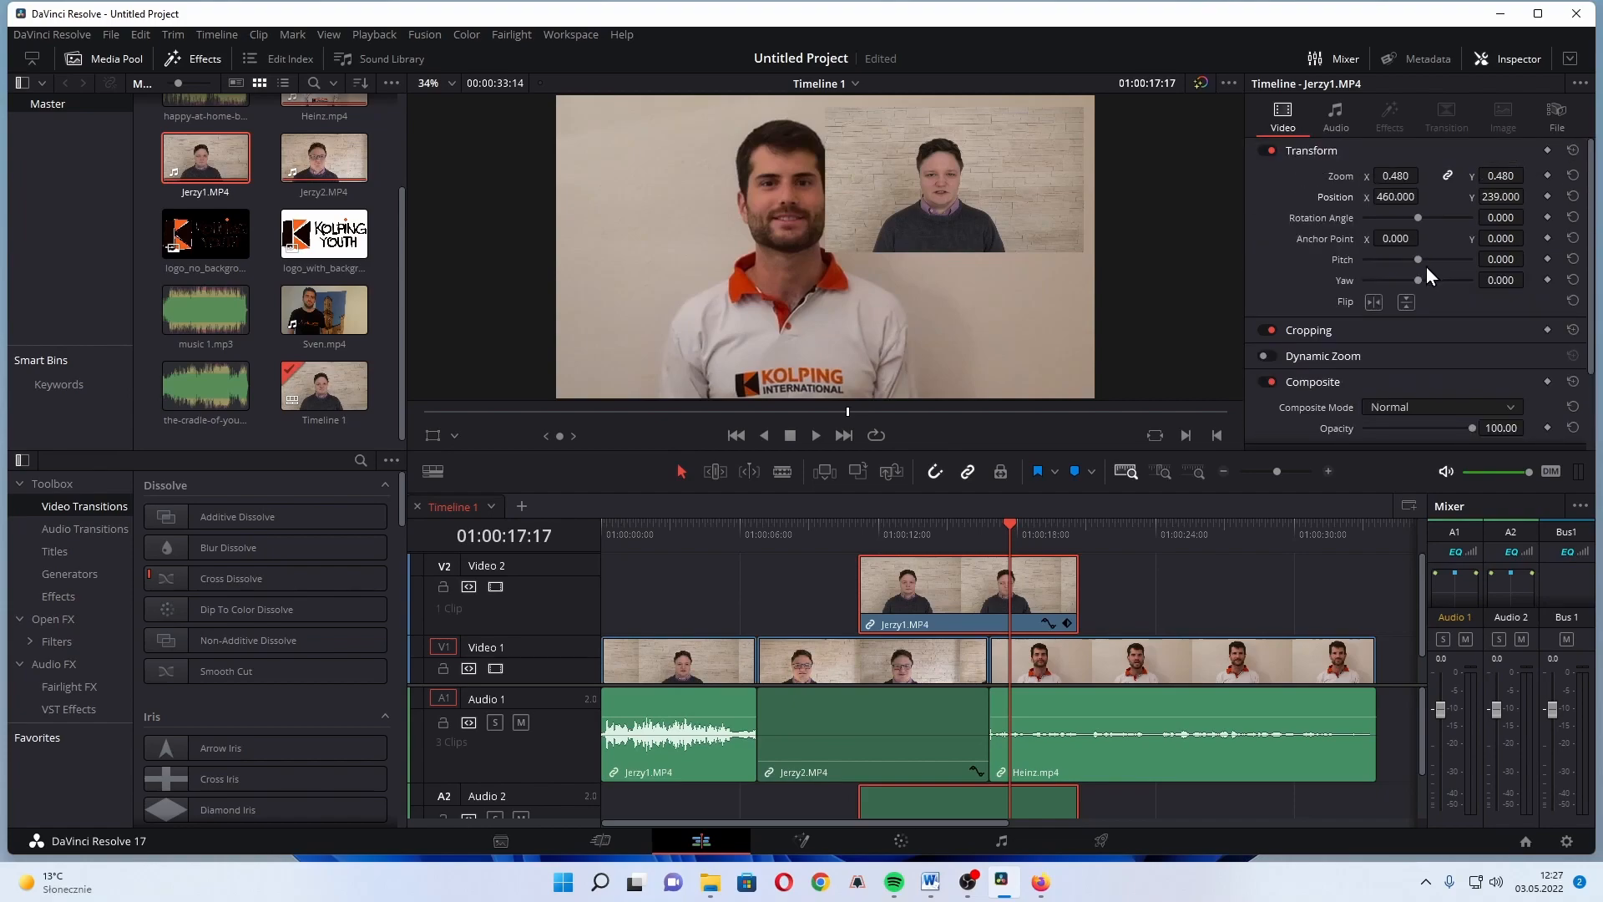
scroll(1434, 328, down, 3)
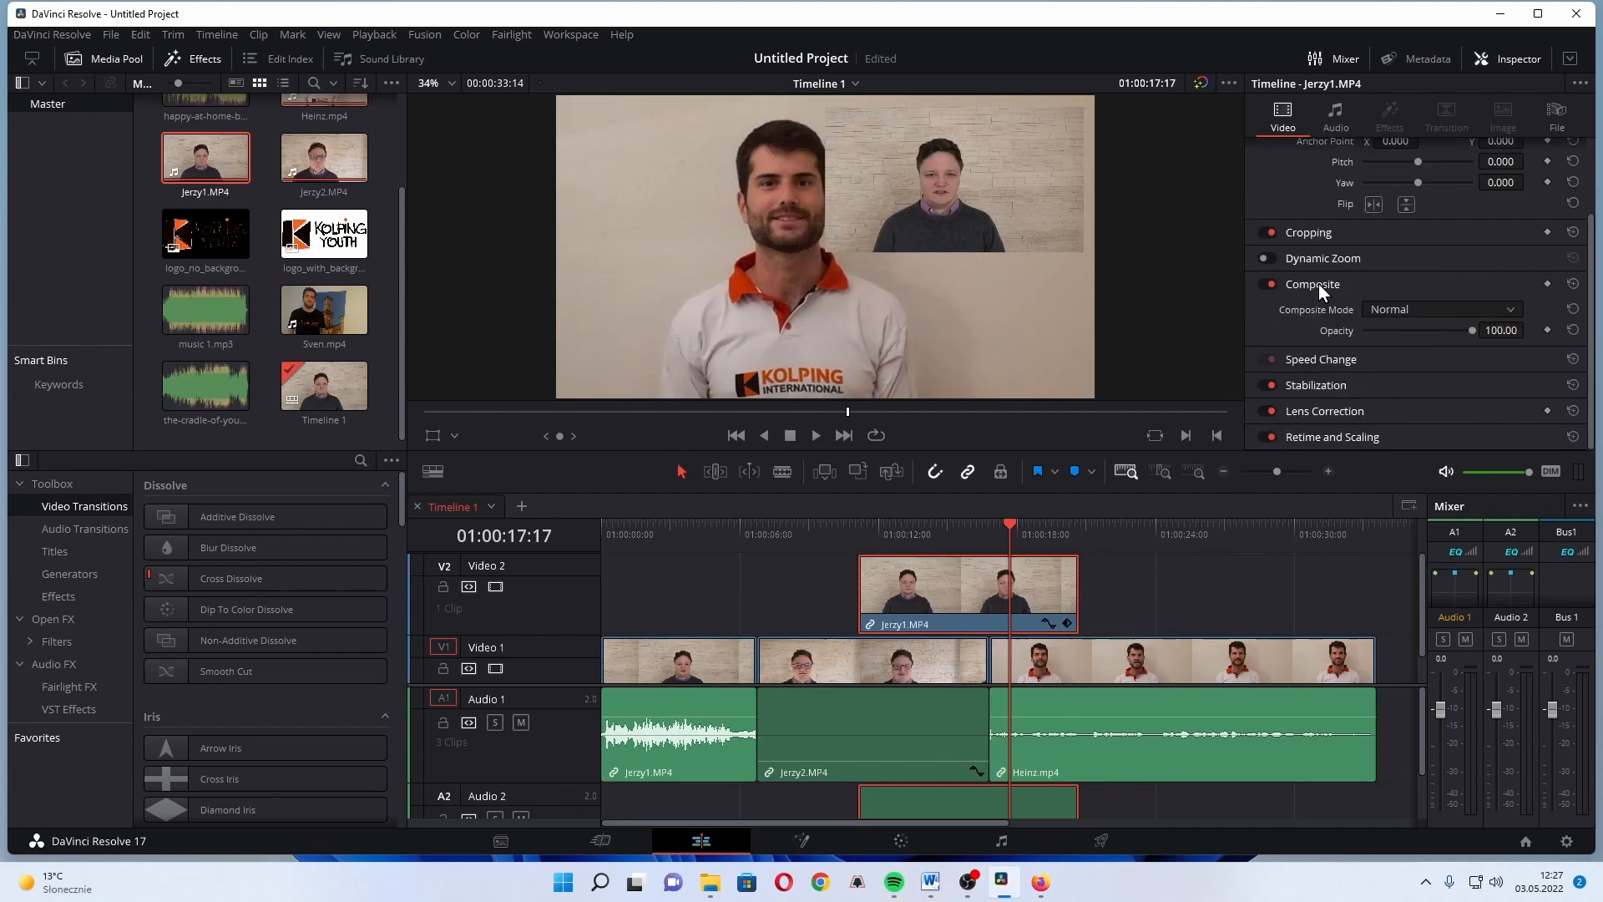
scroll(1410, 326, up, 3)
click(1374, 303)
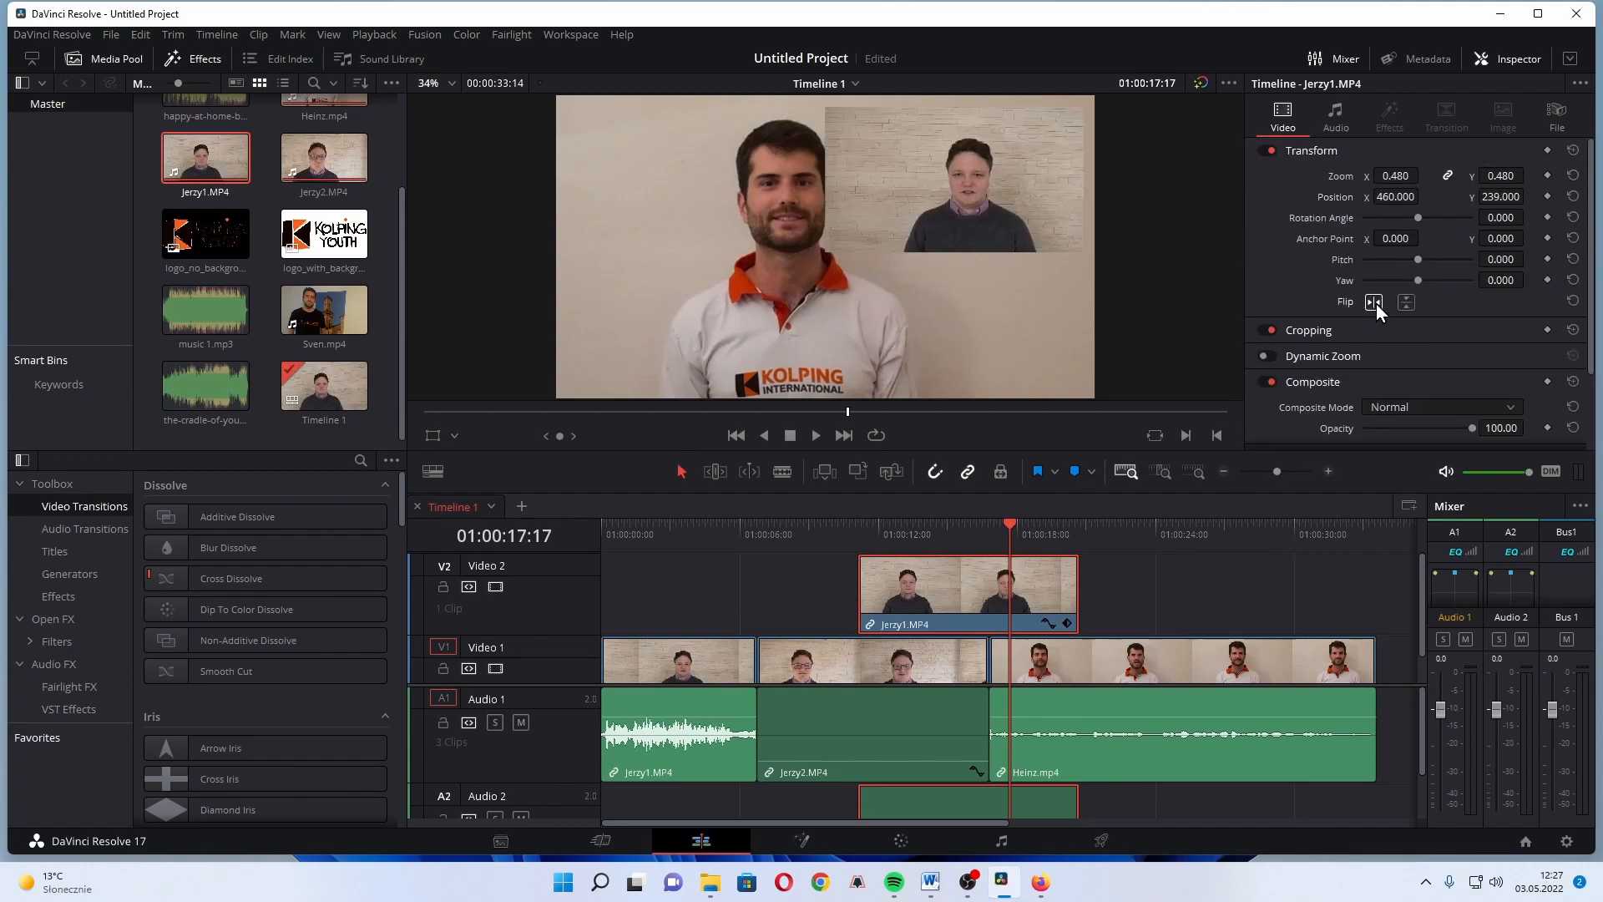
Step: Turn both flips off for the Jerzy1 clip on Video 2 and set pitch 0.011, yaw 0.011 and rotation angle -19.240
click(1406, 303)
click(1406, 302)
click(1374, 302)
mouse_move(1418, 259)
mouse_down()
mouse_move(1458, 256)
mouse_move(1405, 262)
mouse_move(1446, 281)
mouse_move(1406, 286)
mouse_move(1419, 284)
mouse_up()
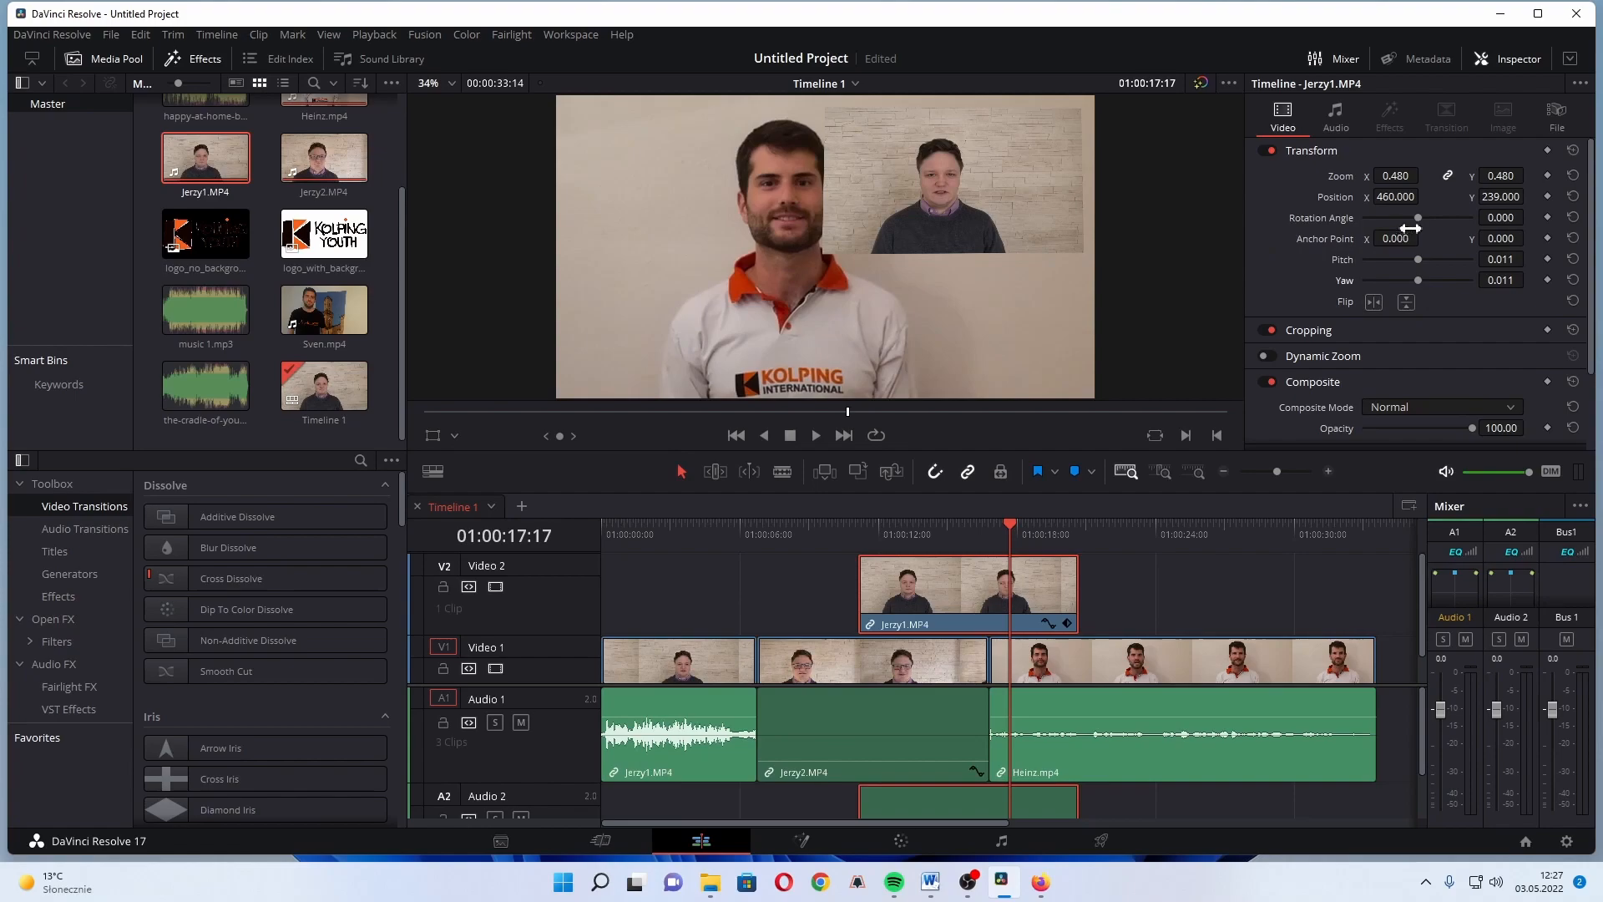
mouse_move(1419, 217)
mouse_down()
mouse_move(1391, 221)
mouse_move(1415, 222)
mouse_up()
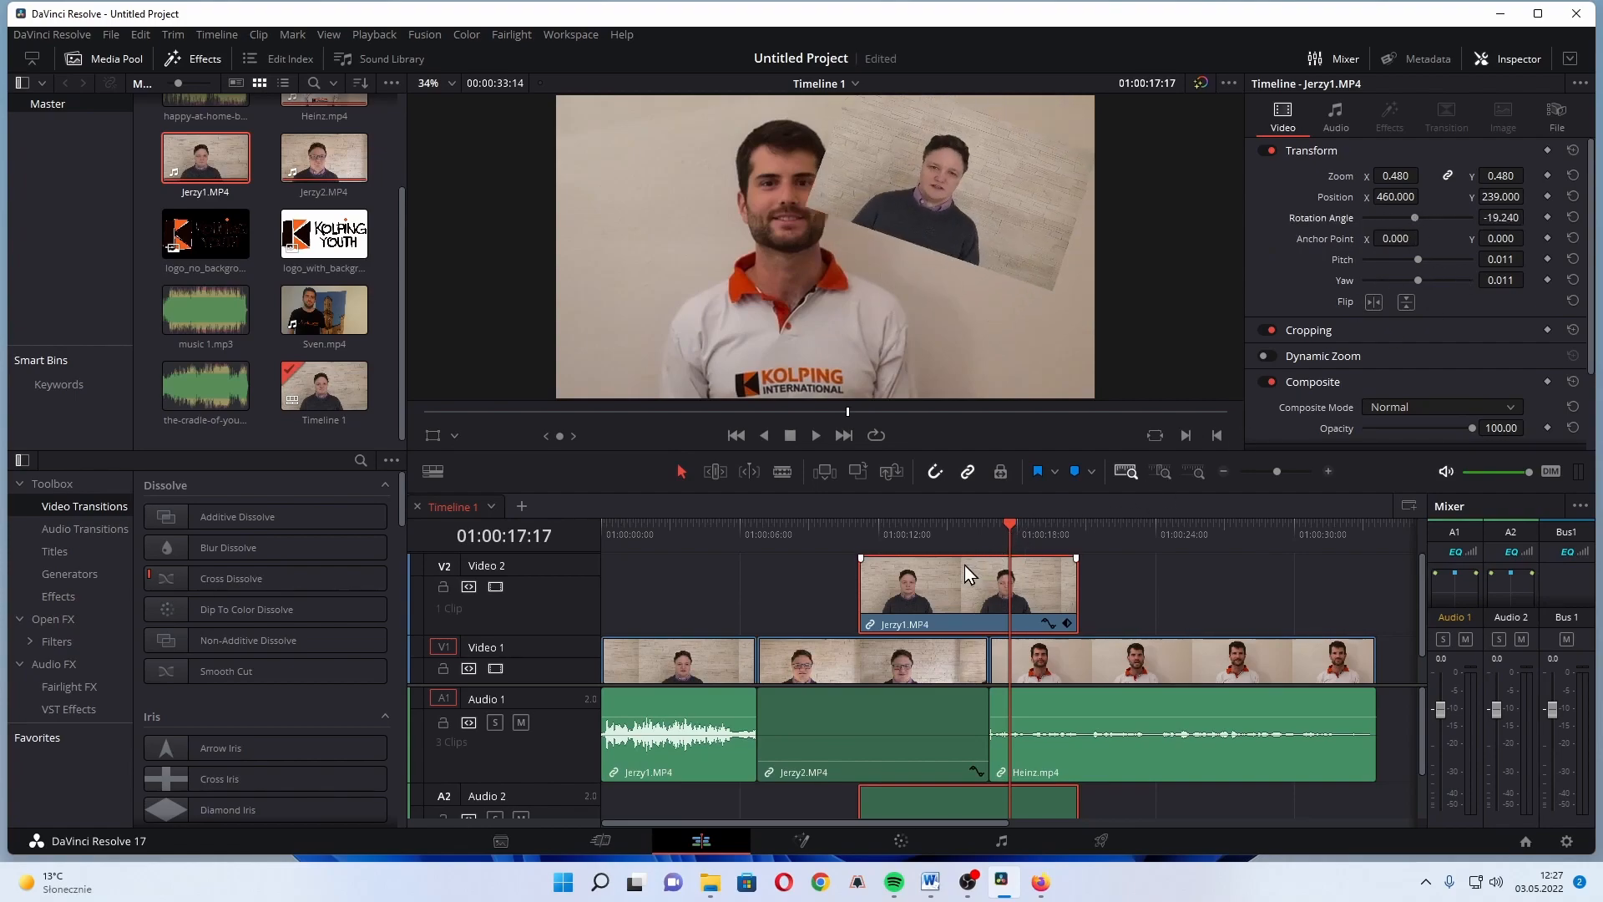
Step: Try ripple-deleting the Jerzy1 clip on Video 2 to see how it shifts the other clips, and undo each deletion
key(Delete)
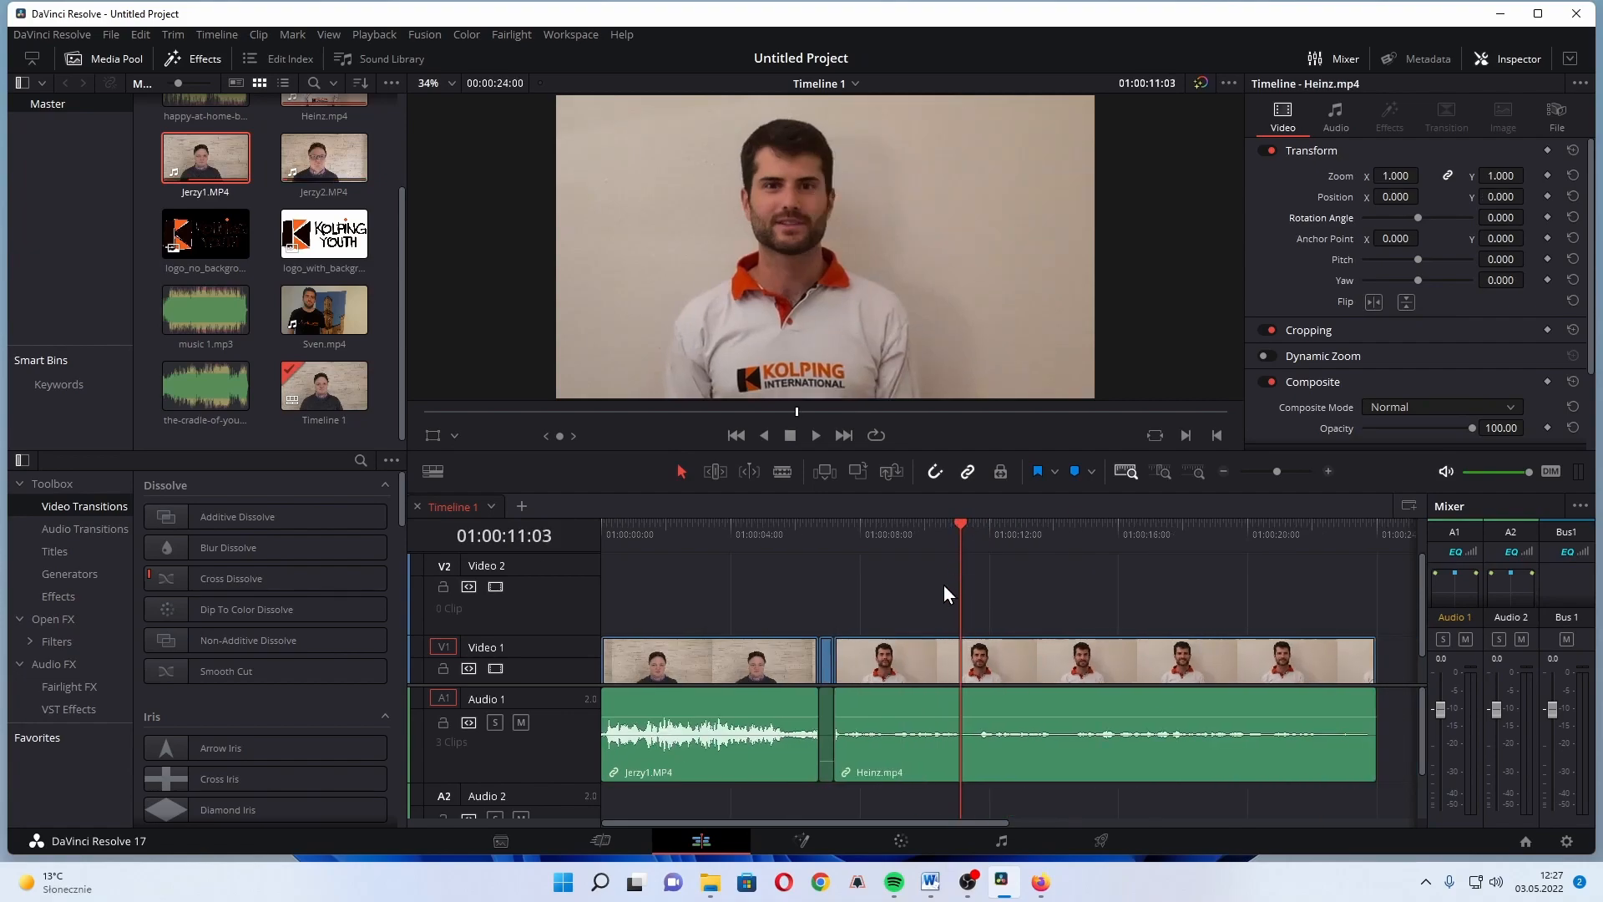
key(ctrl+z)
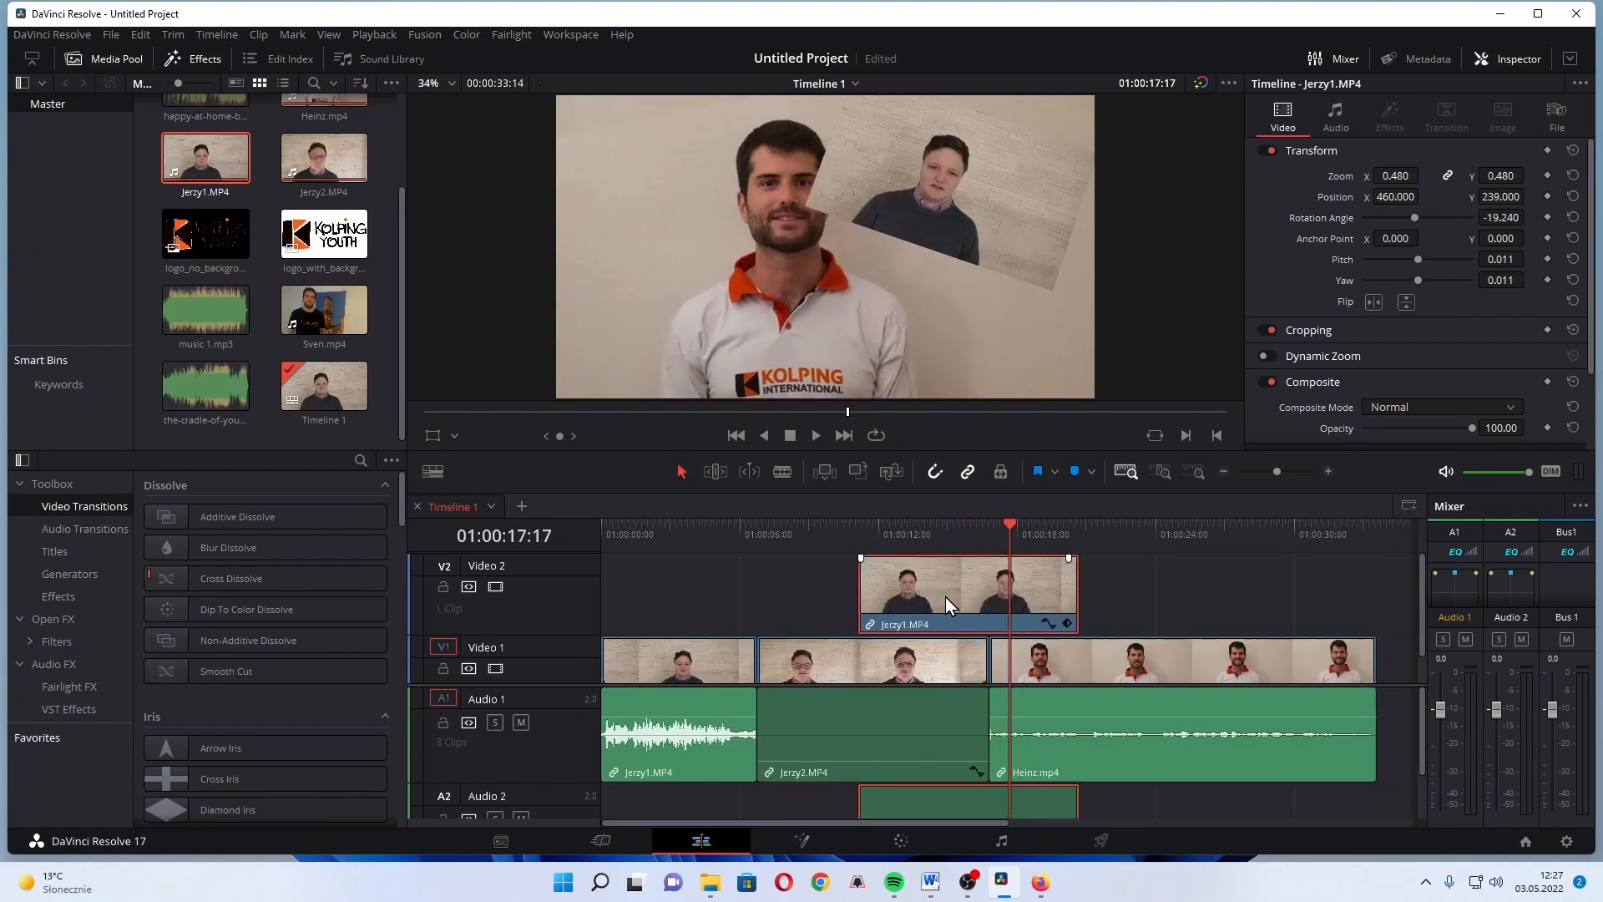
right_click(974, 596)
click(940, 594)
click(952, 533)
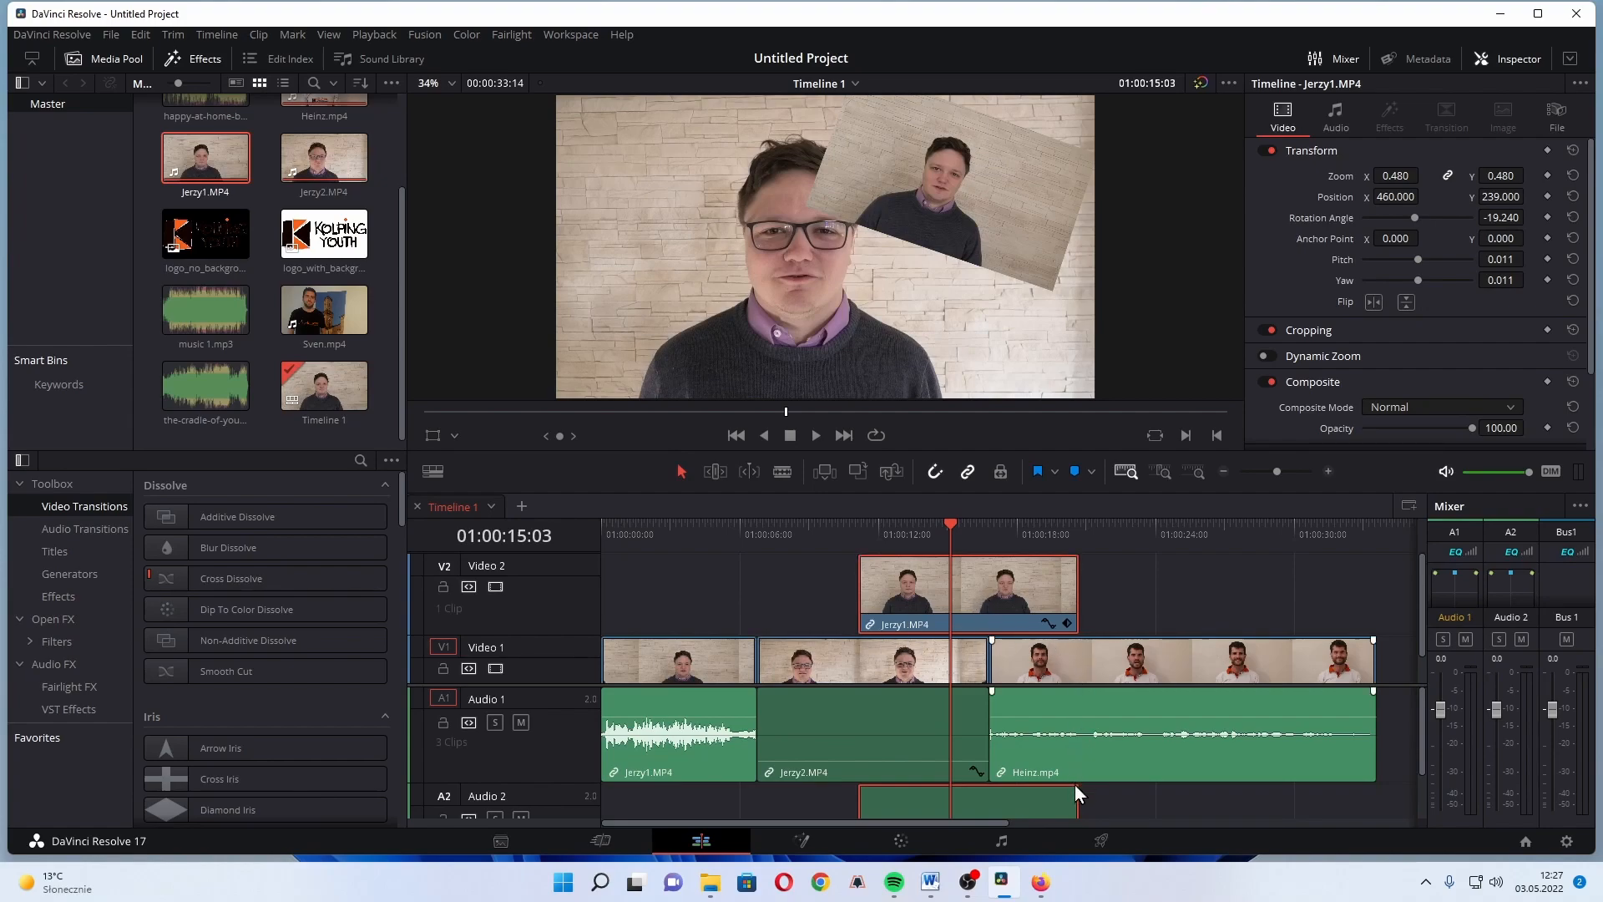
key(Delete)
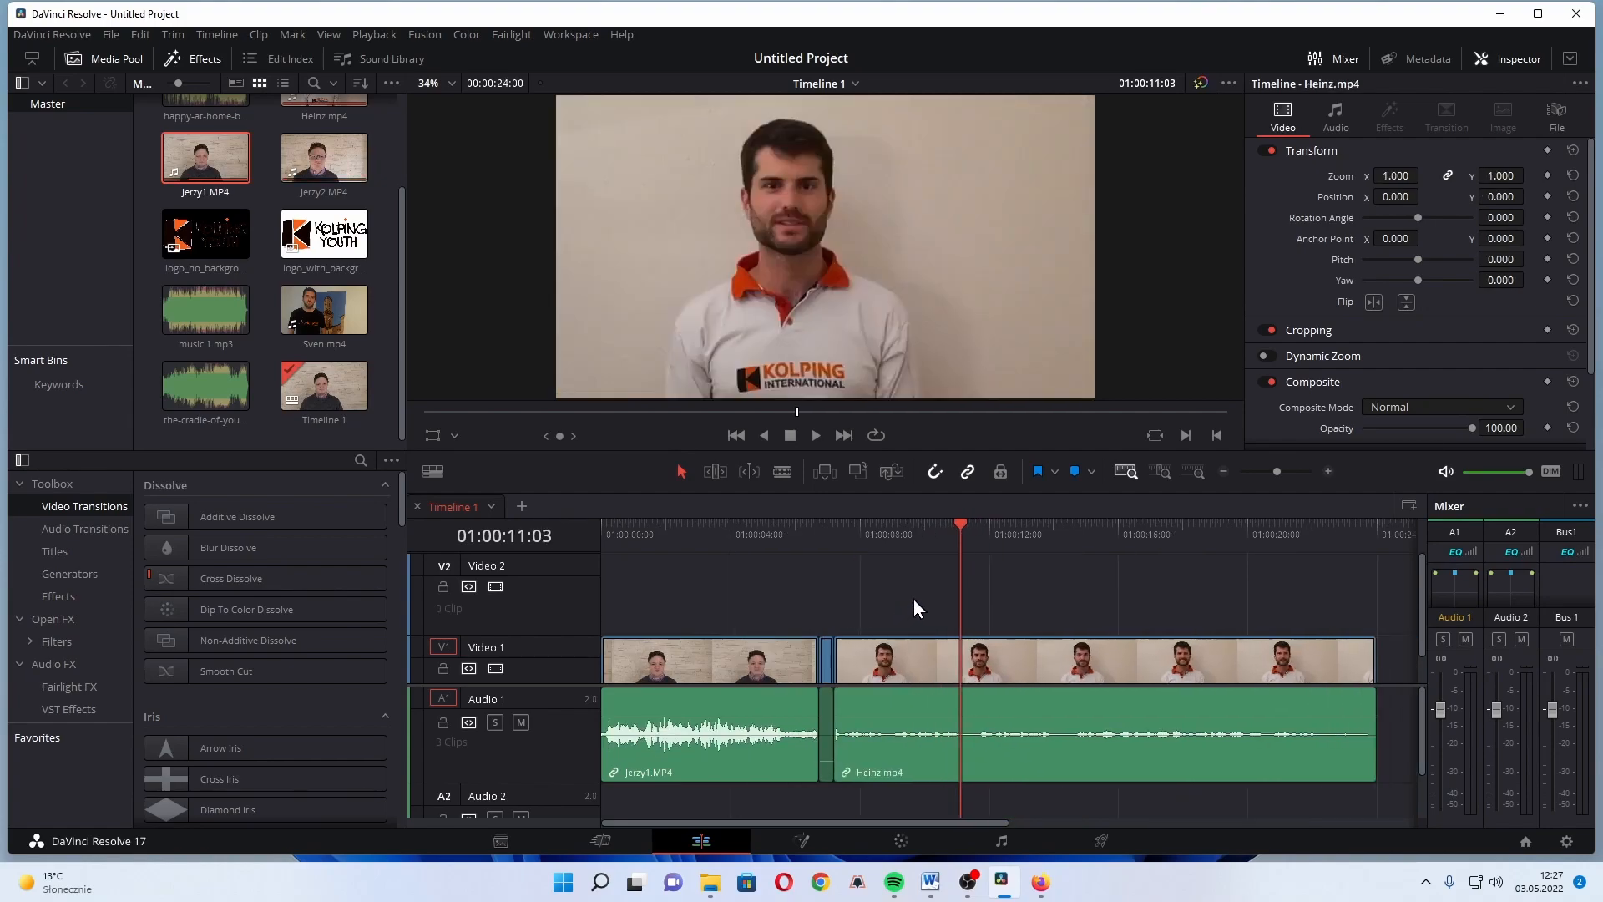
key(ctrl+z)
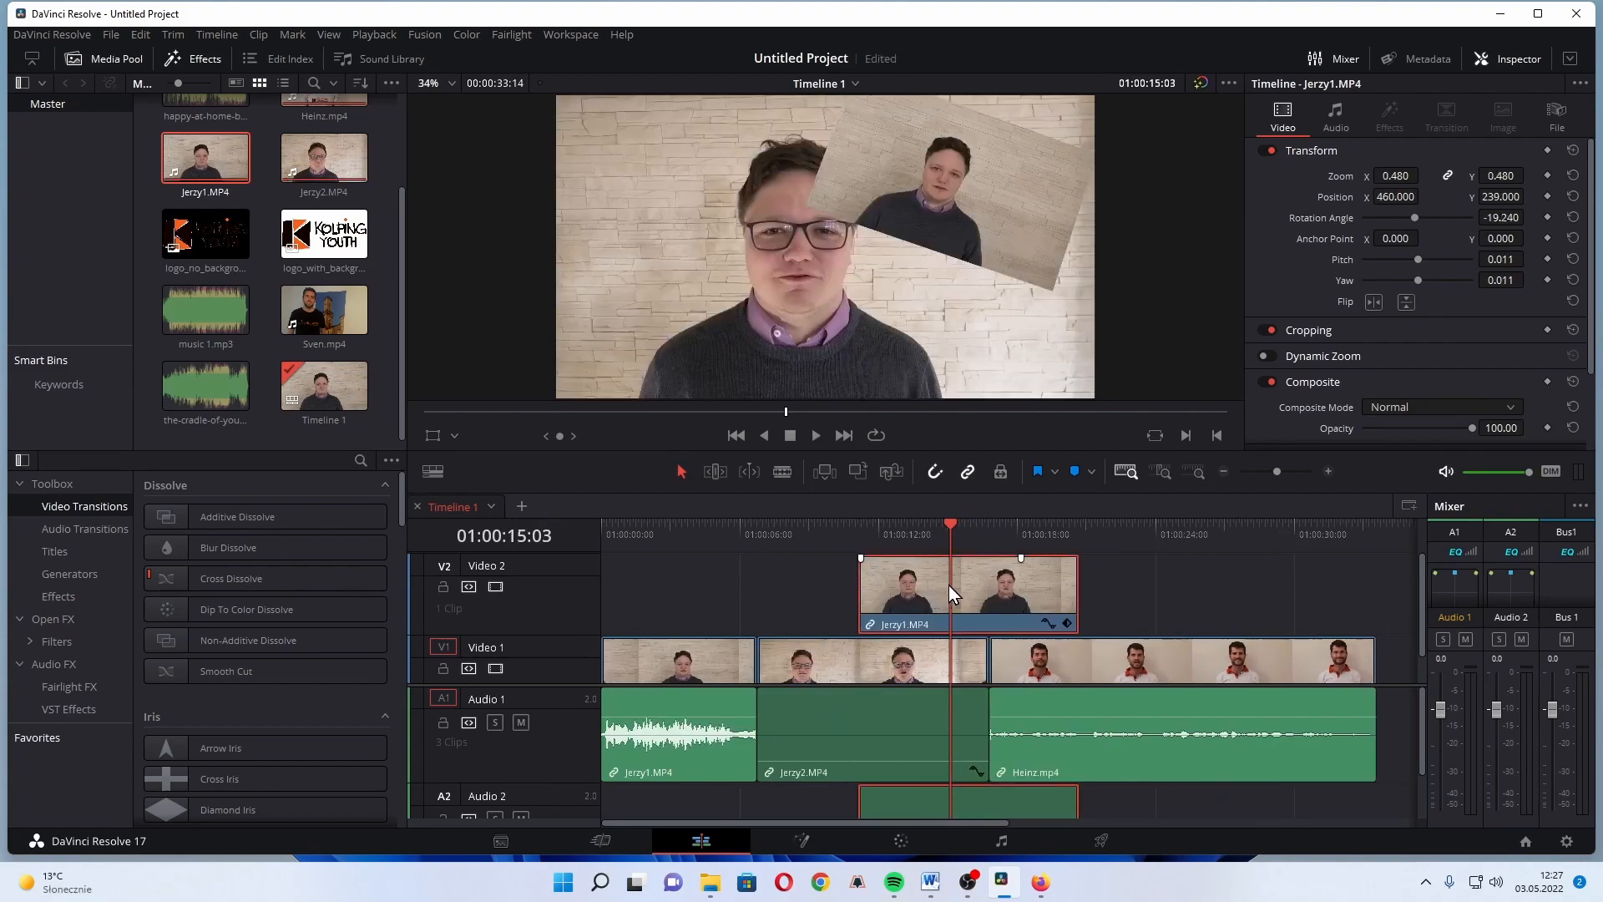
Step: Delete the Jerzy1 clip from Video 2 without ripple, so that the clips on Video 1 keep their positions
key(BackSpace)
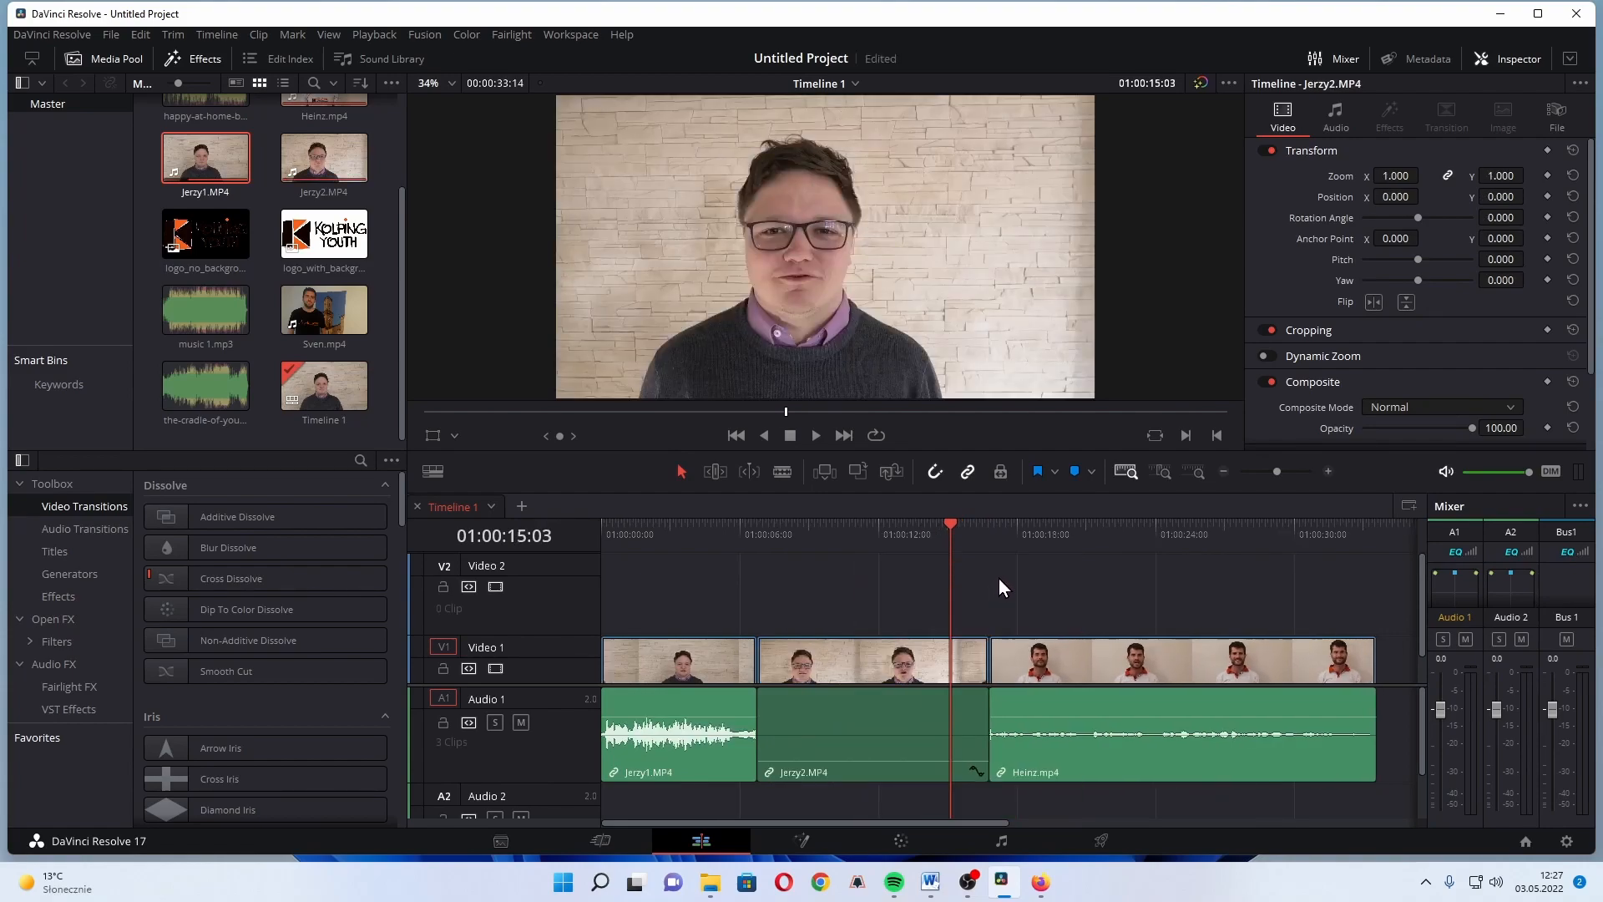
key(ctrl+s)
key(ctrl+z)
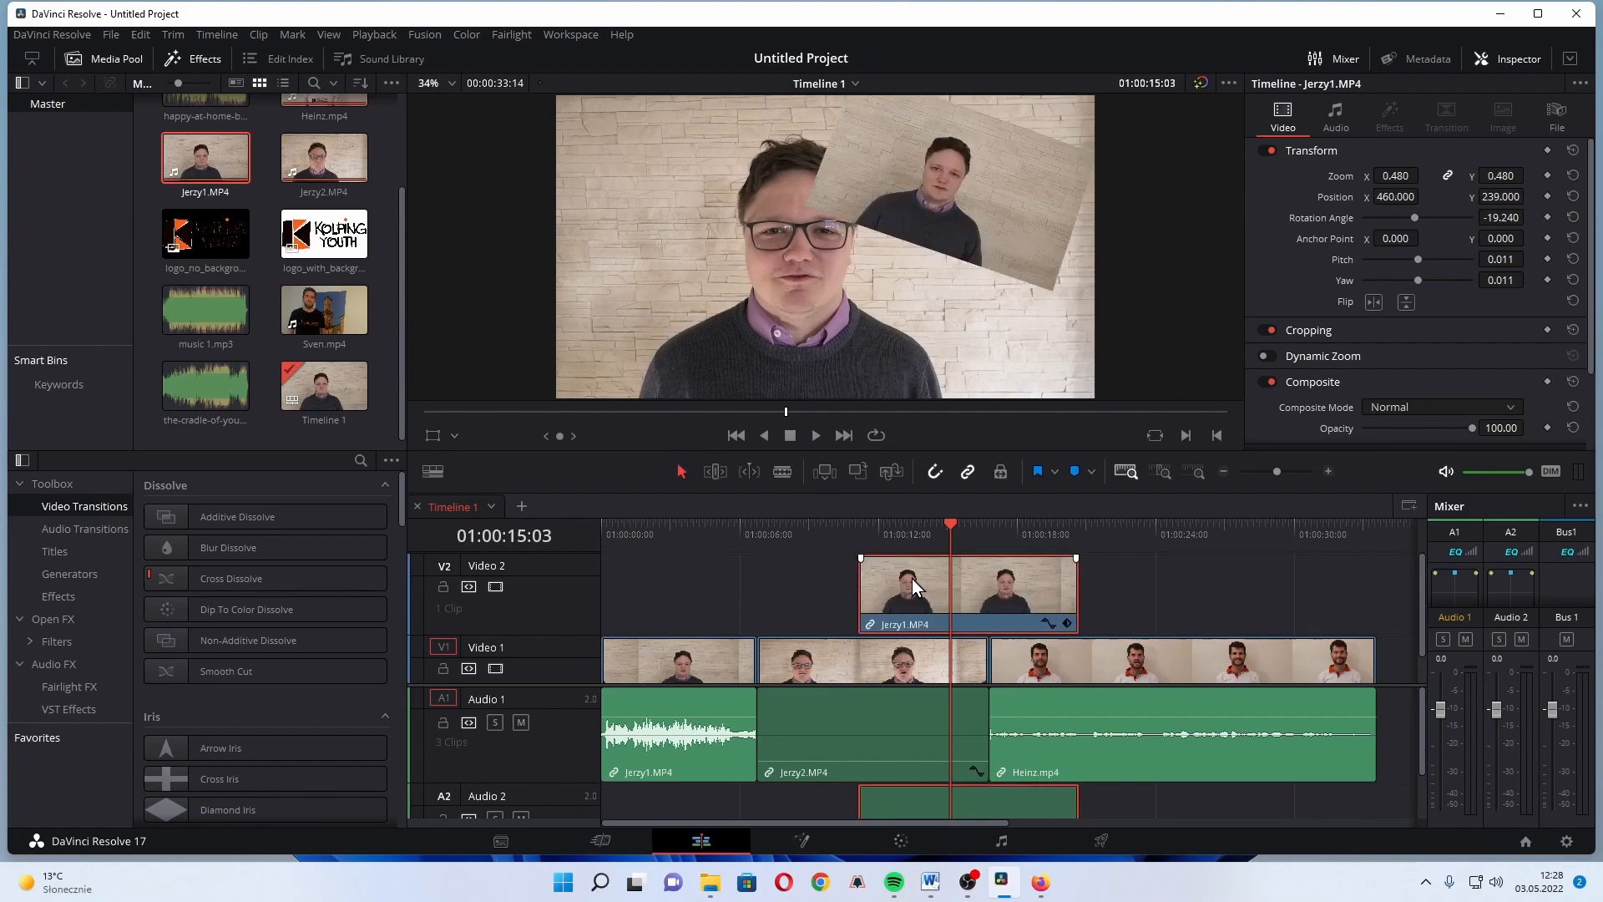
key(BackSpace)
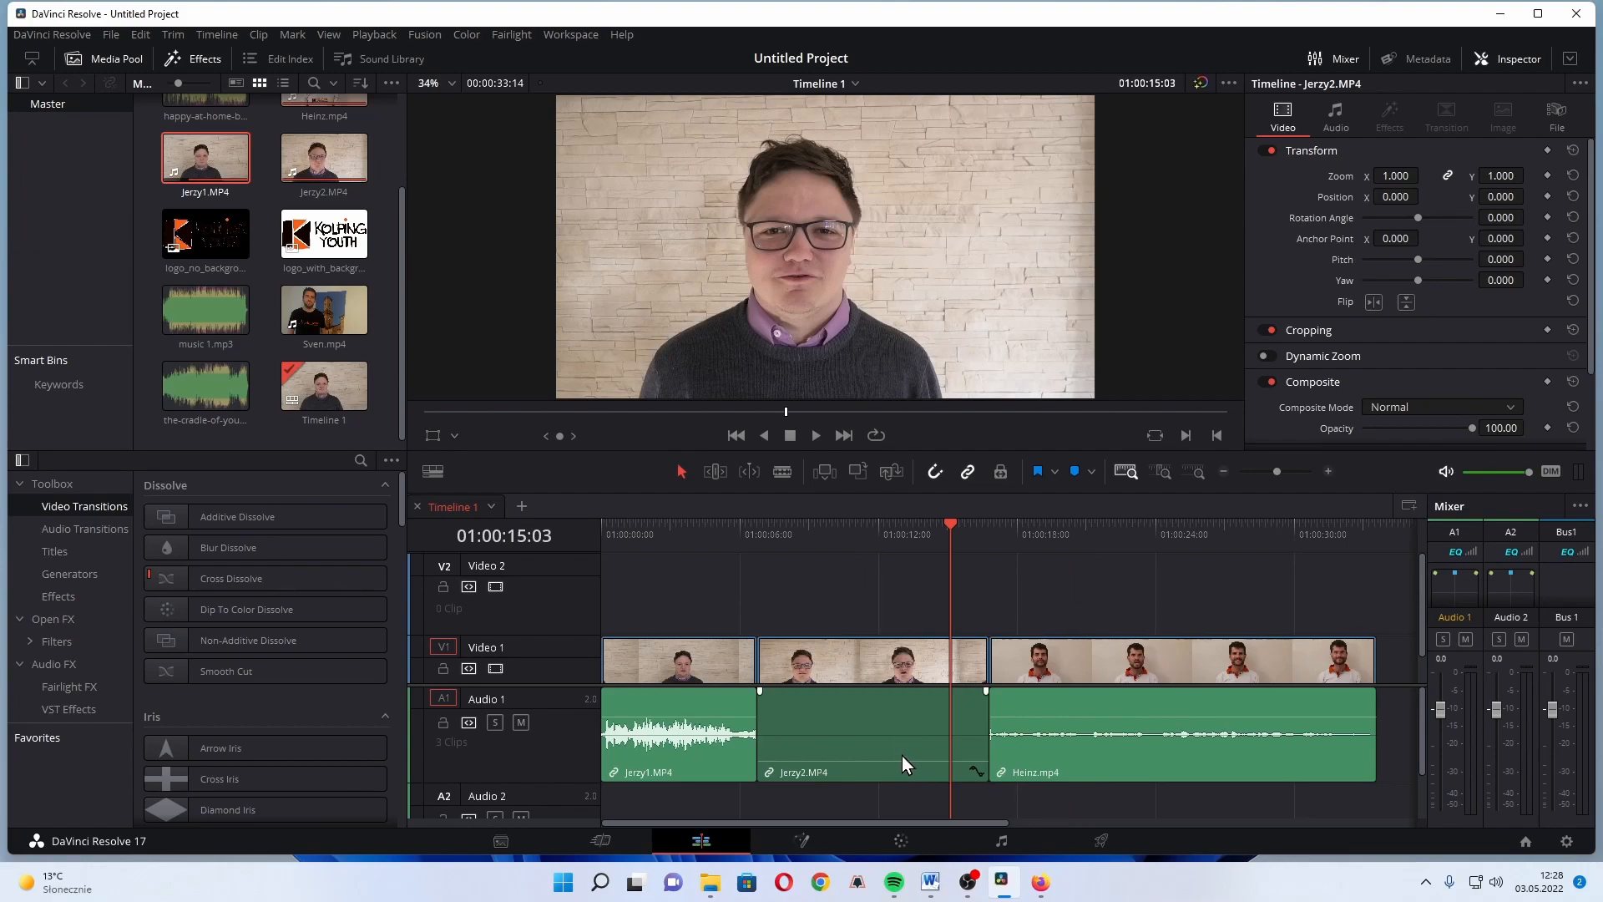
Step: Raise the volume of the silenced Jerzy2 clip on Audio 1 to about the level line of the neighbouring clips
drag(862, 758, 868, 710)
click(869, 711)
double_click(869, 724)
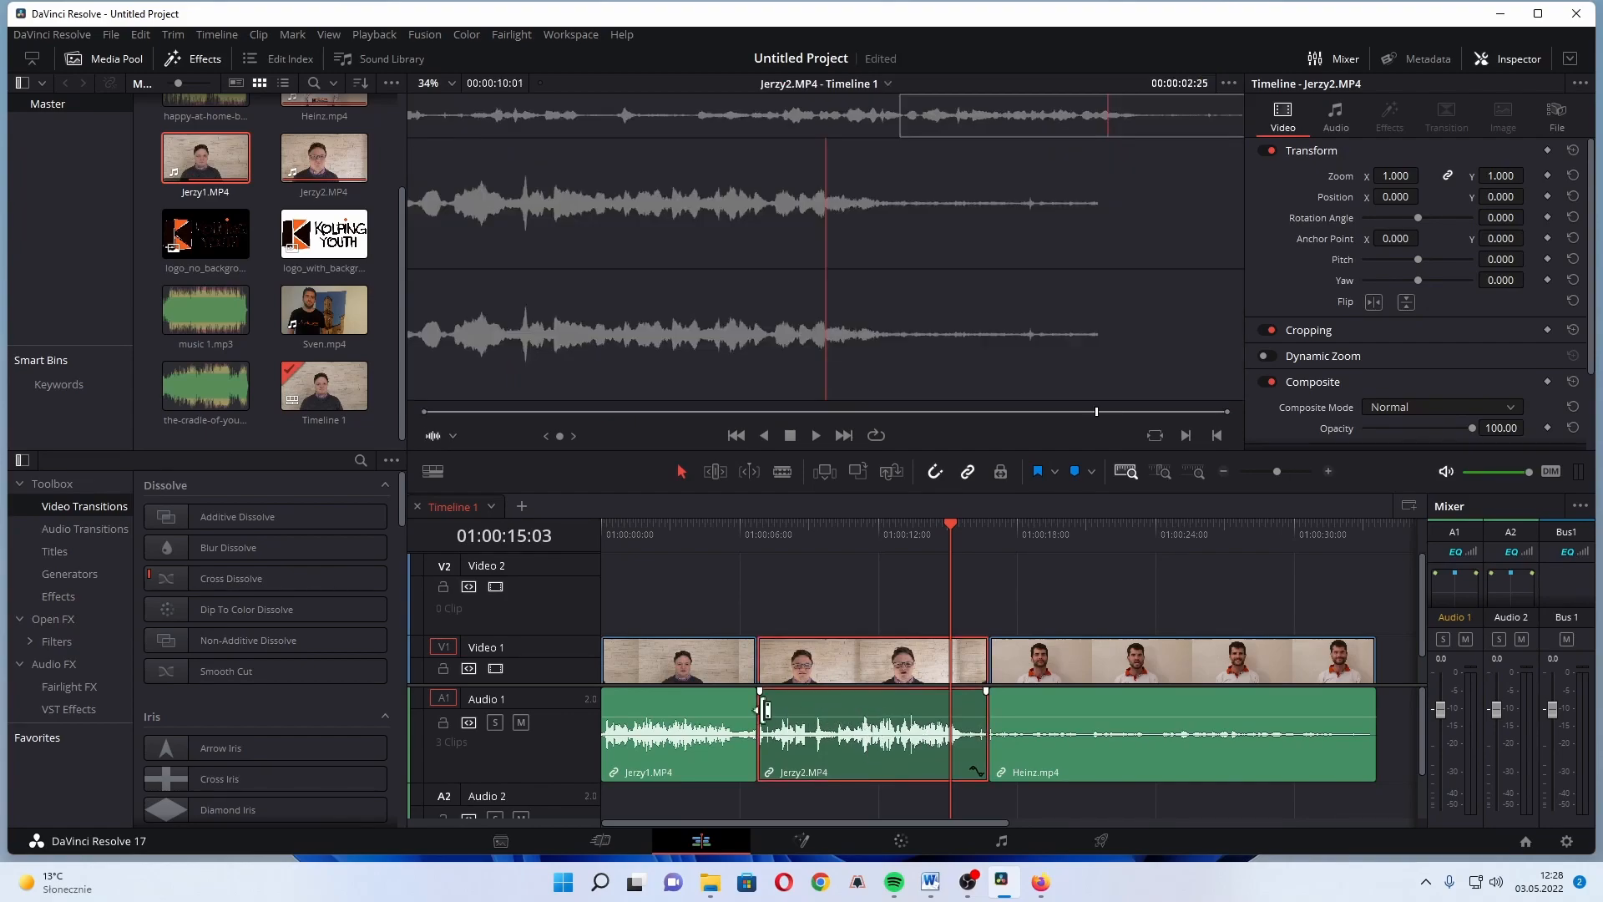
click(885, 587)
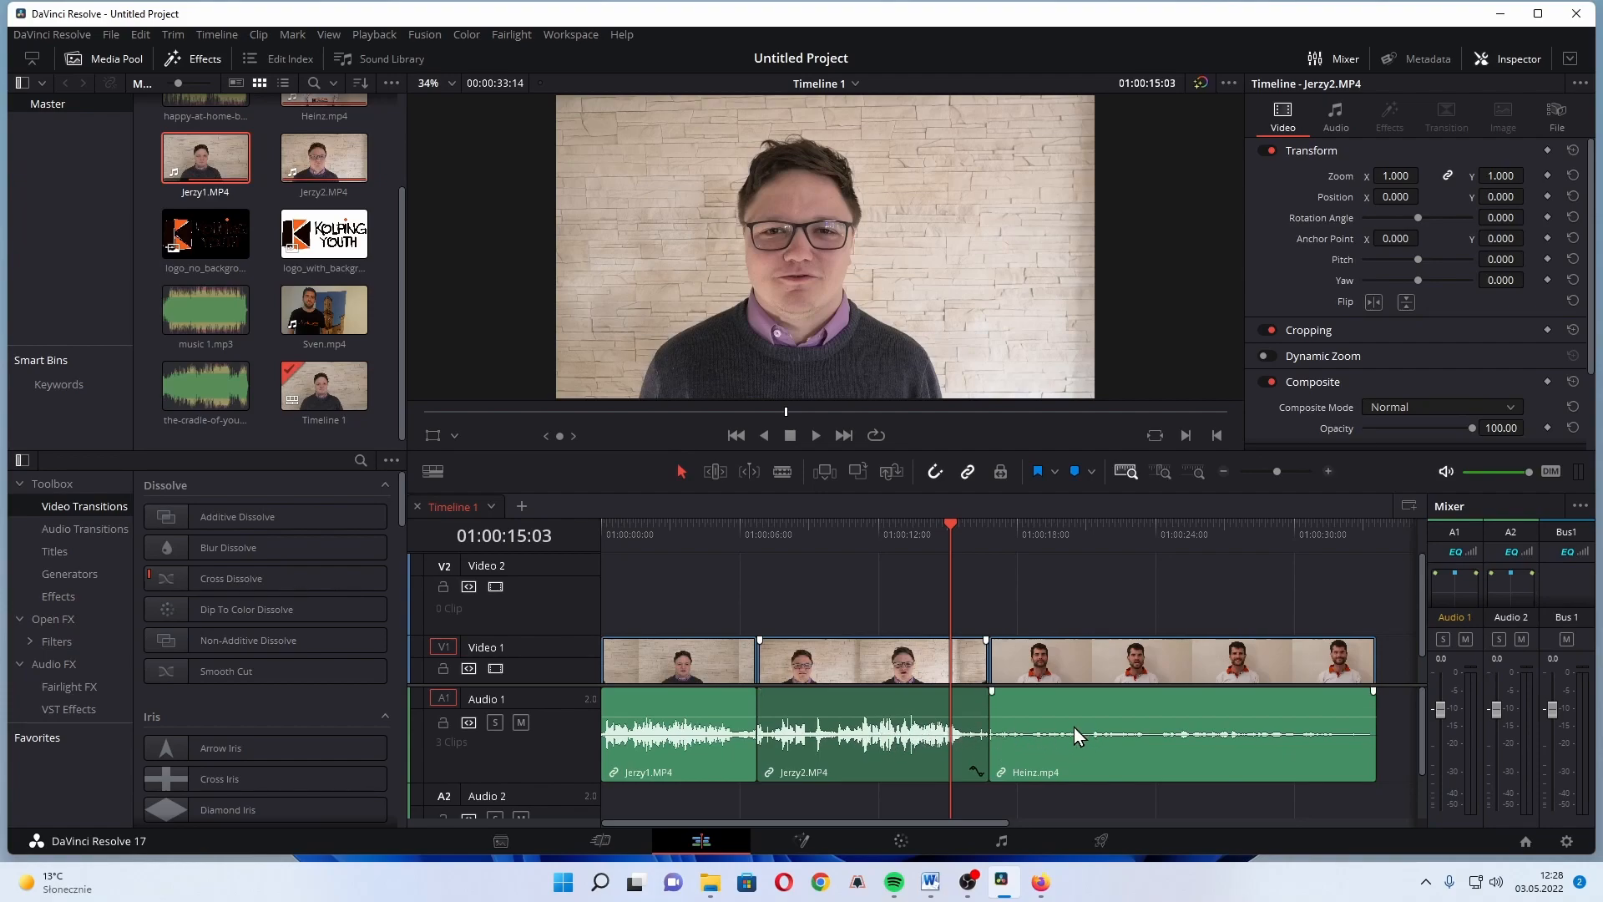
Step: Compare the Jerzy2 and Heinz waveforms and play the timeline from 01:00:14:03 across their cut to judge the loudness difference
click(1107, 728)
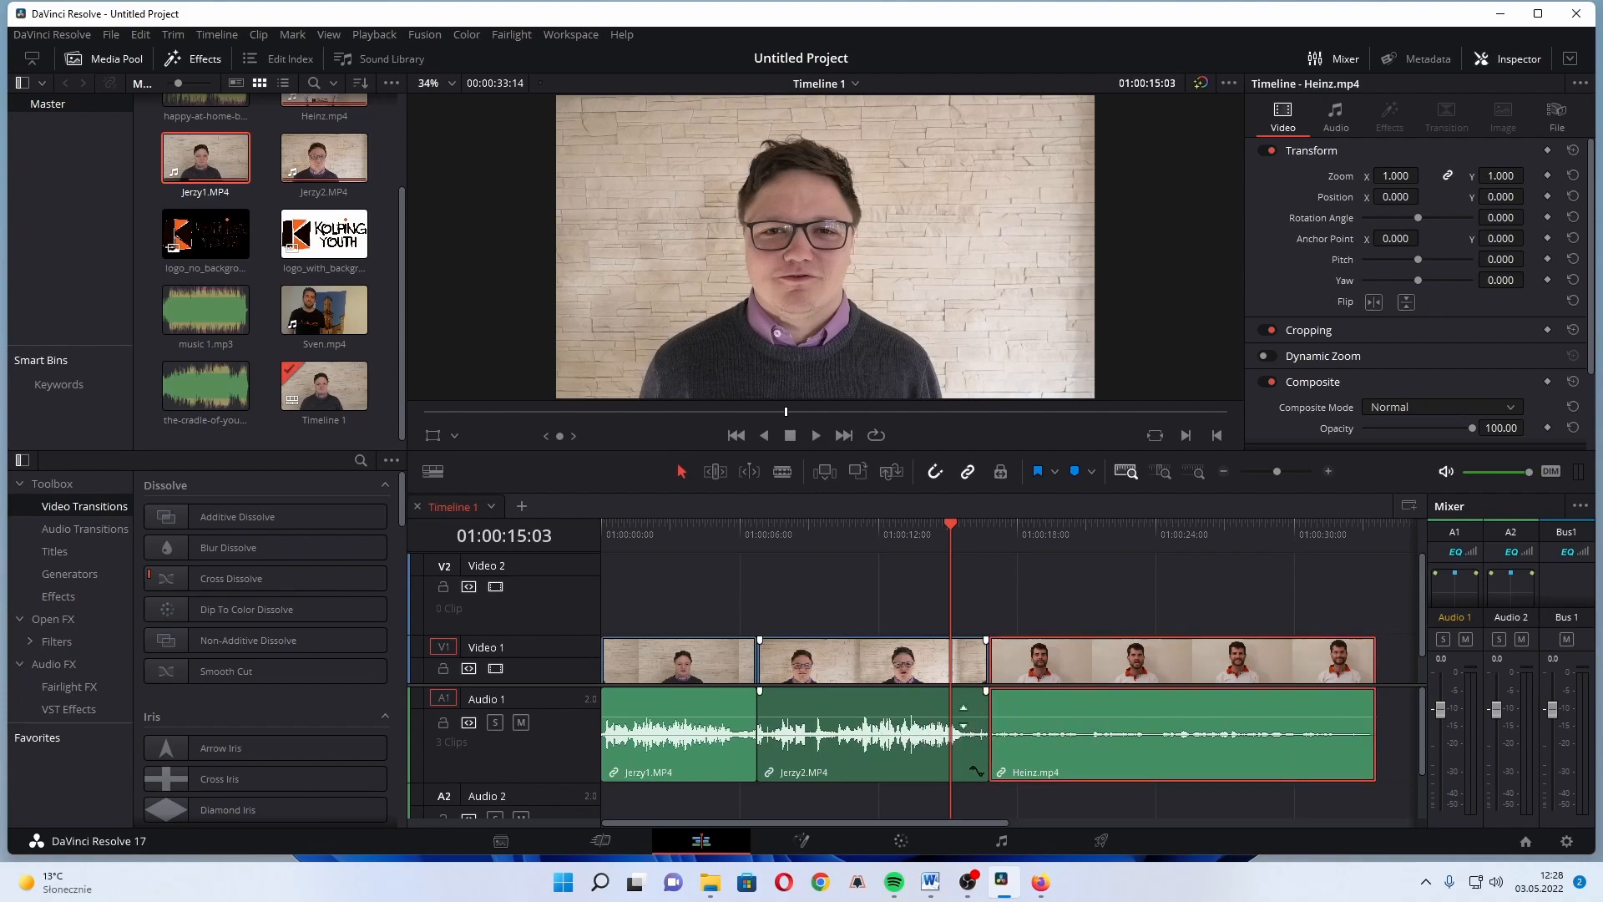
click(927, 734)
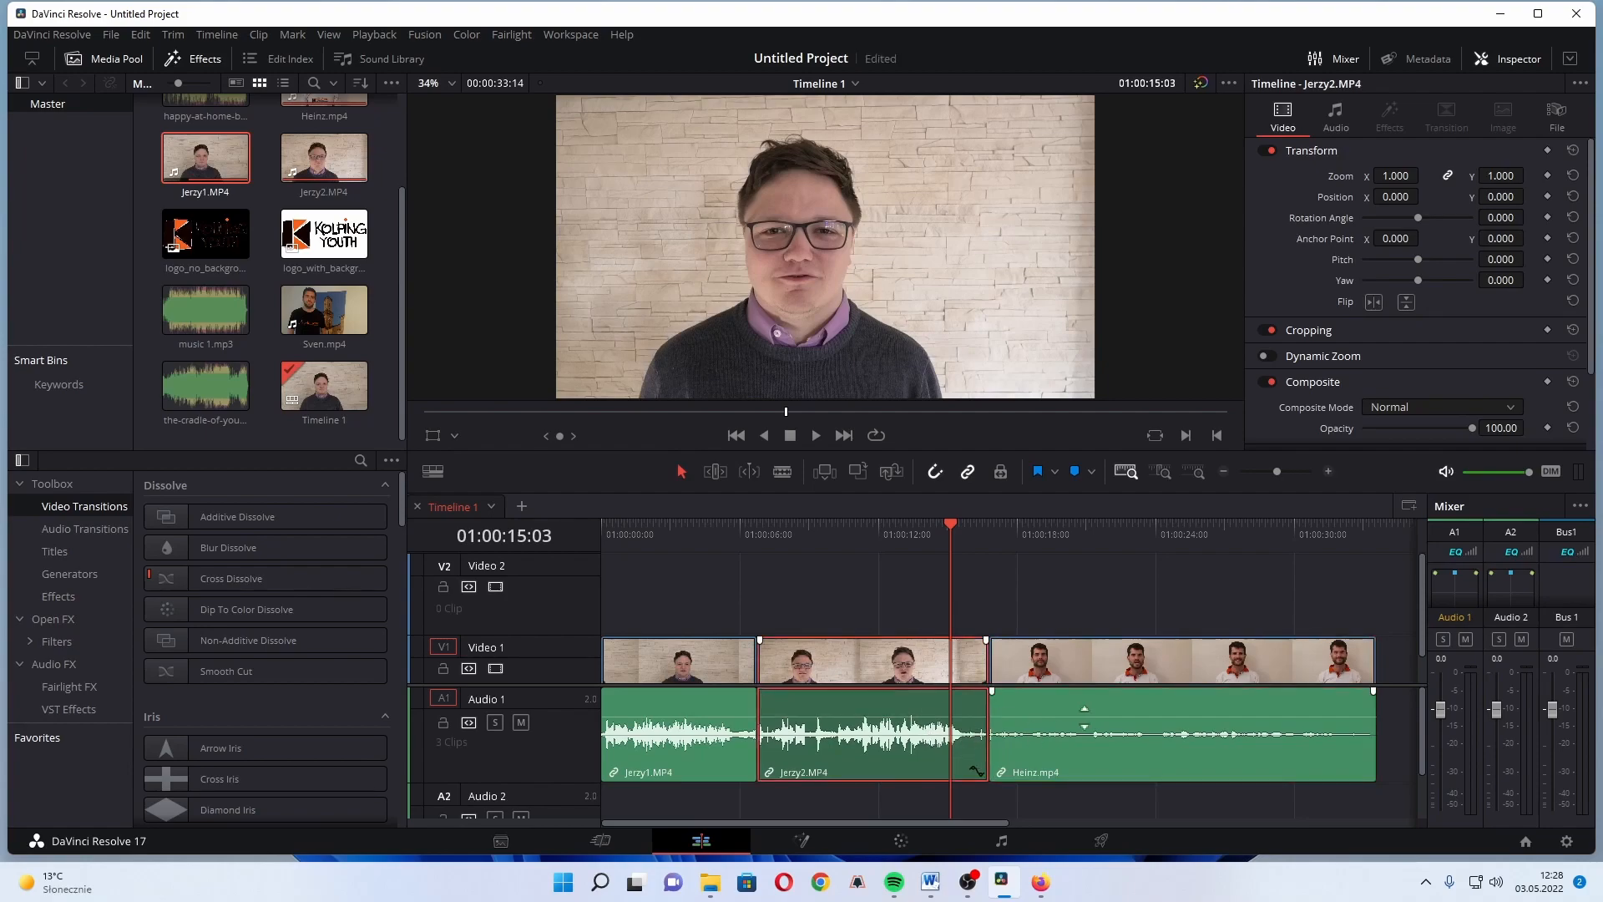
click(1039, 730)
click(937, 525)
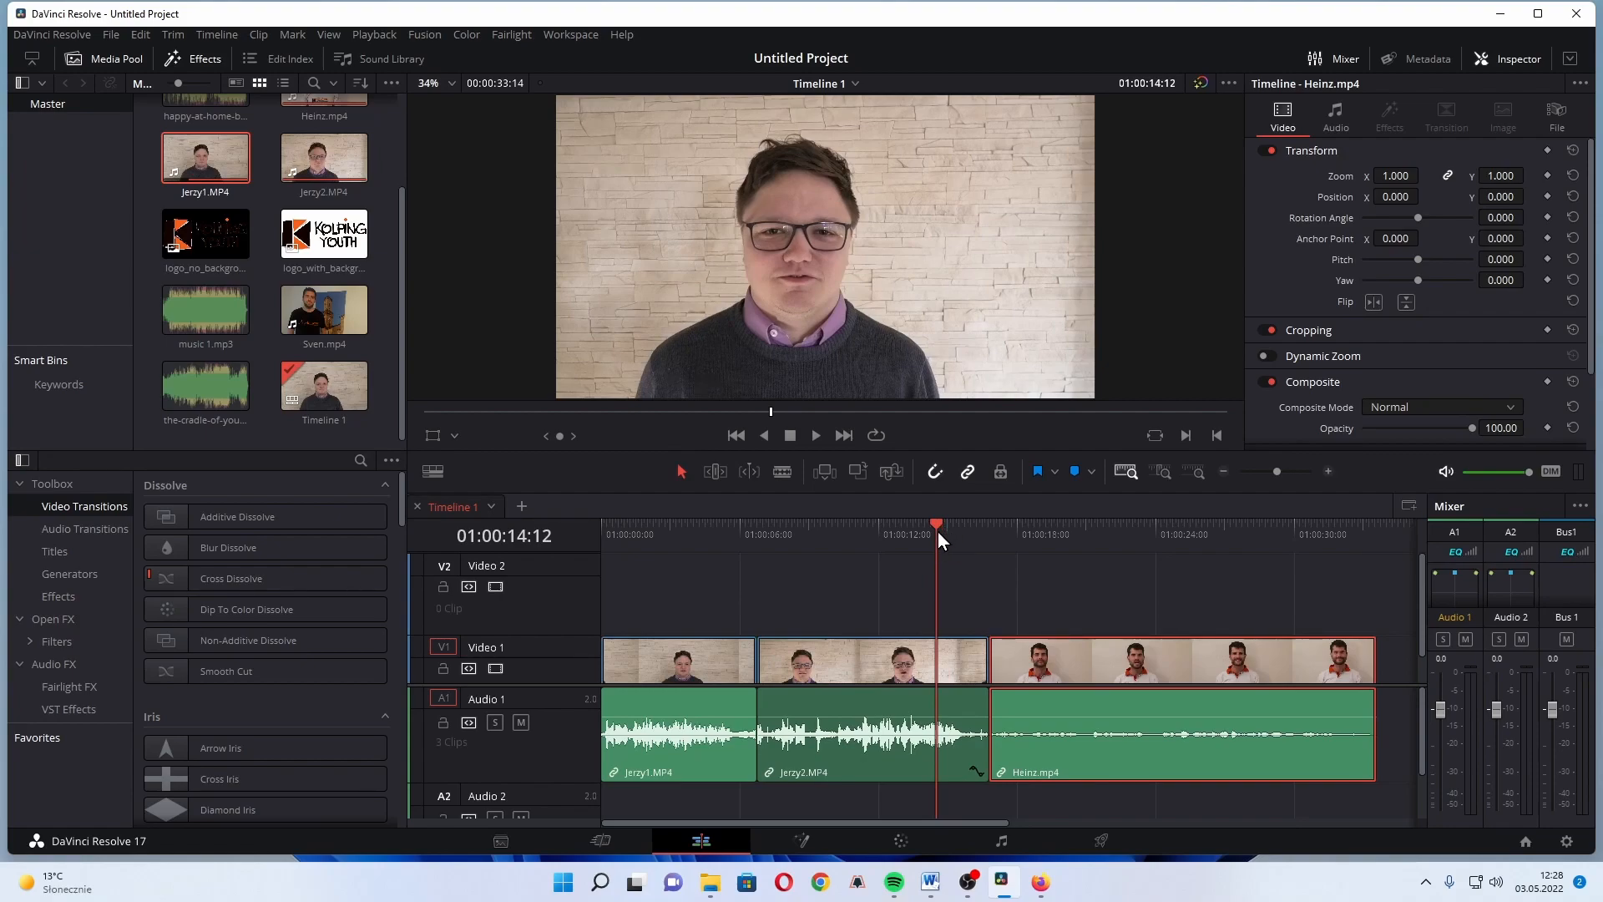
click(928, 526)
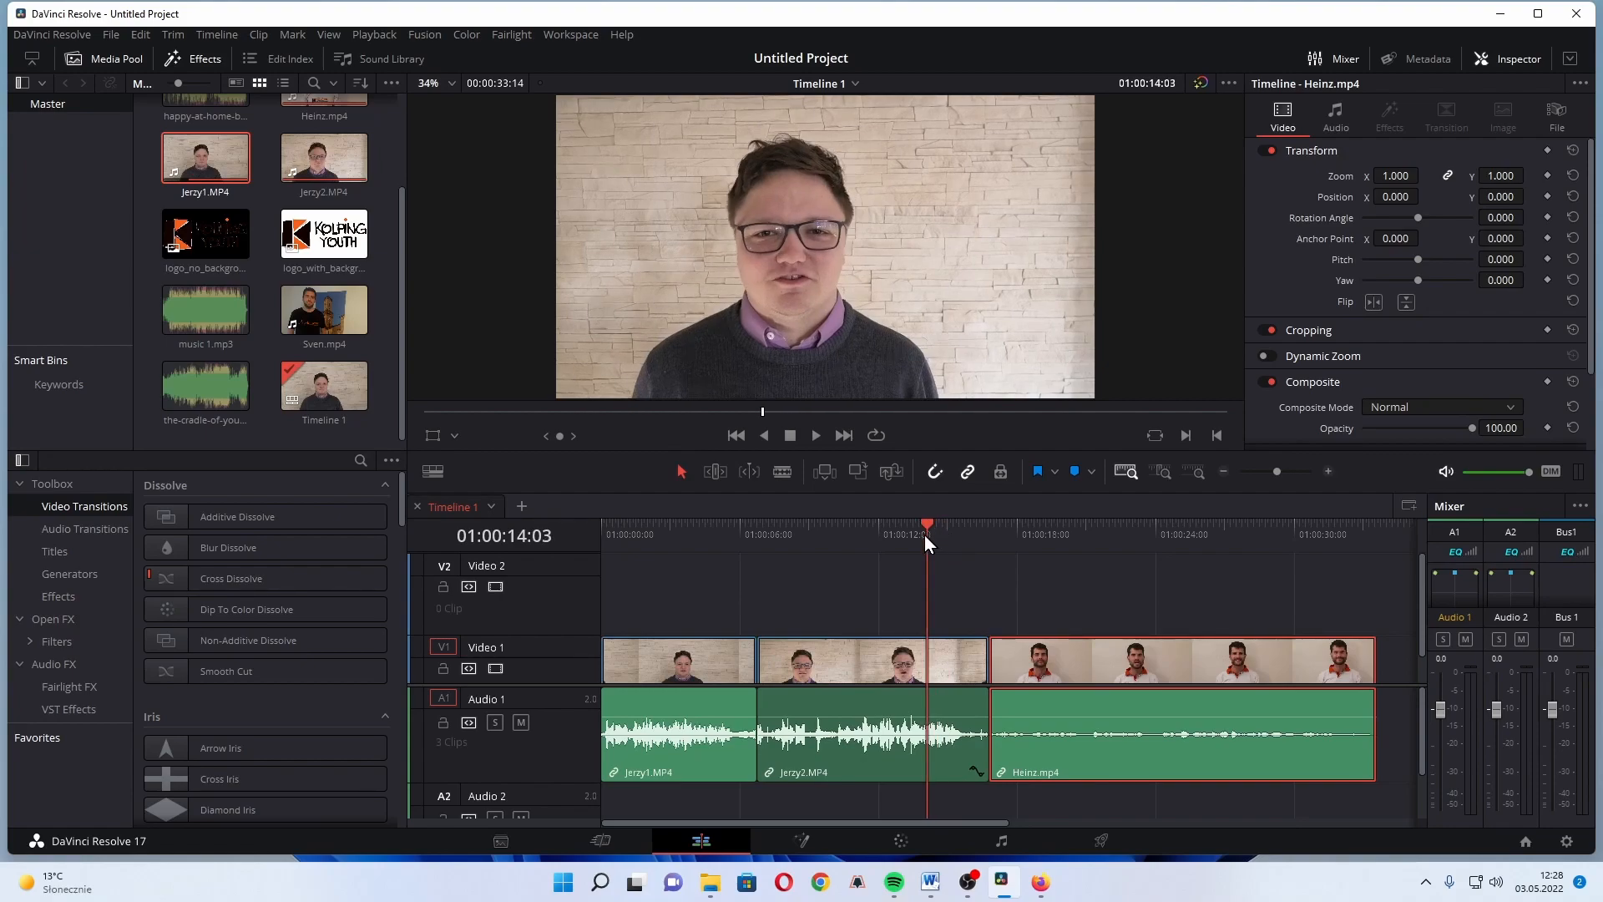
key(space)
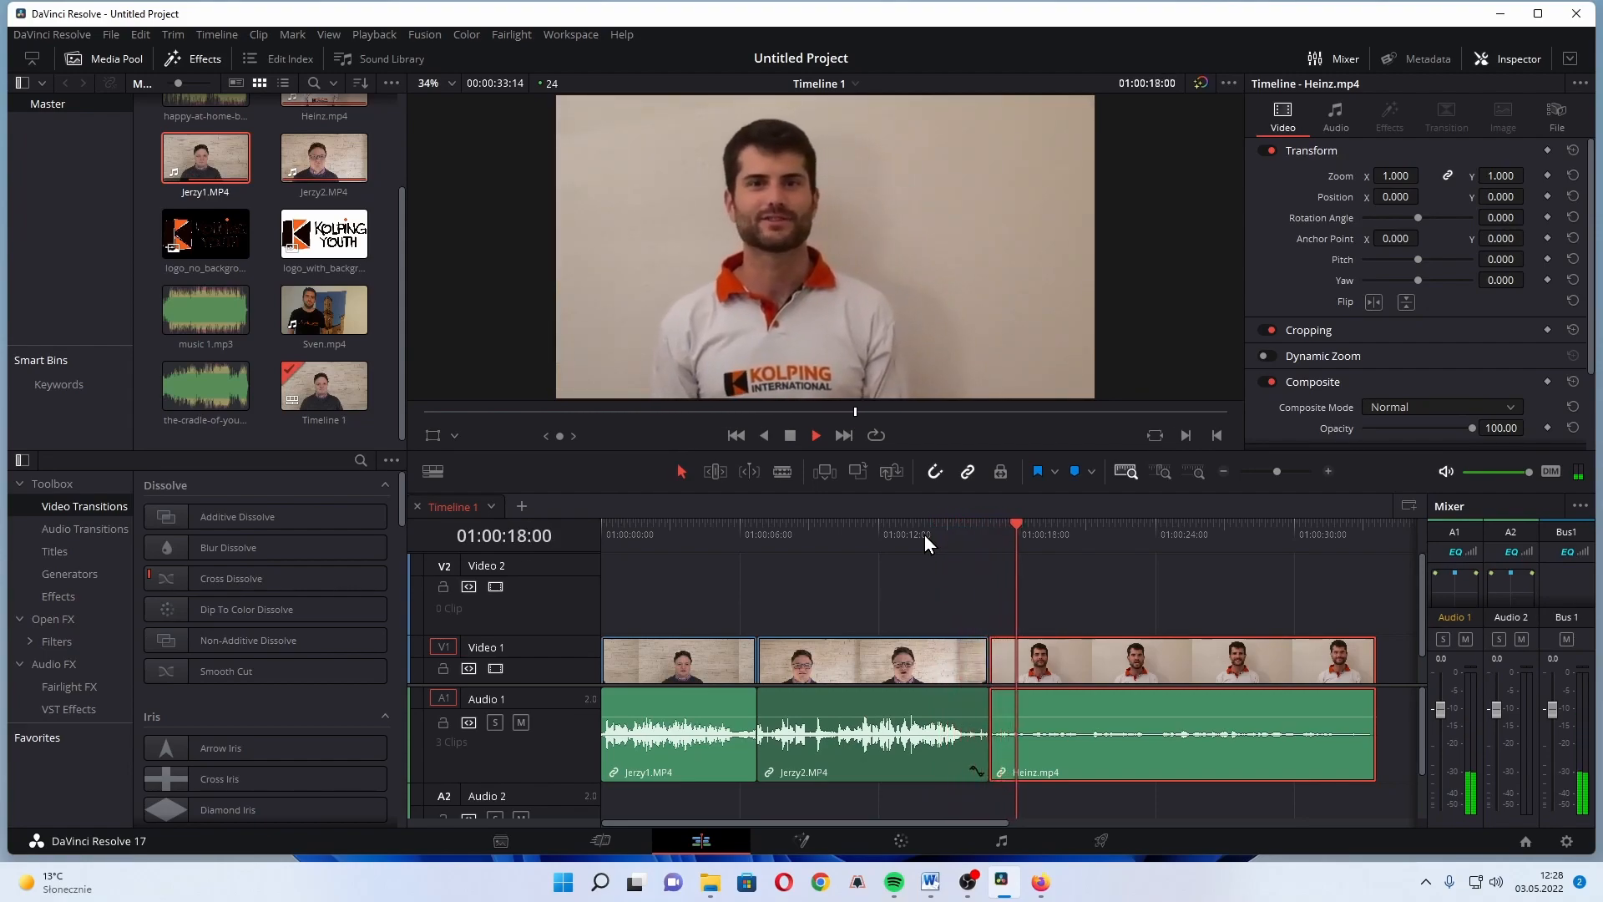
key(space)
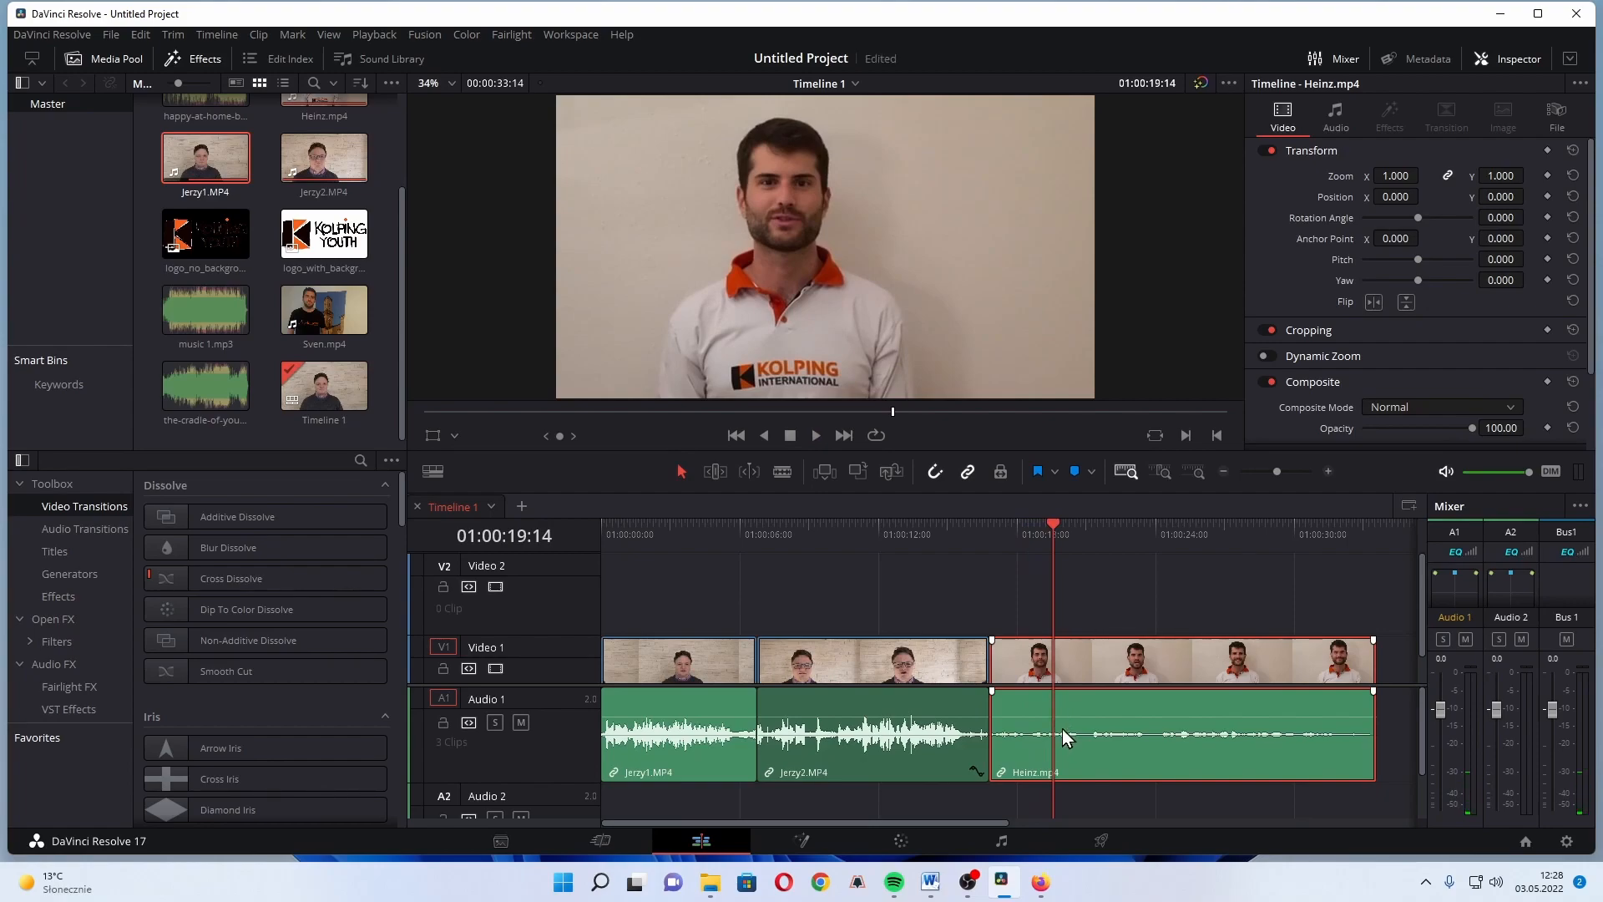
Step: Normalize the Heinz clip's audio level with the Sample Peak Program mode and a target level of -9.0 dBFS
right_click(1066, 738)
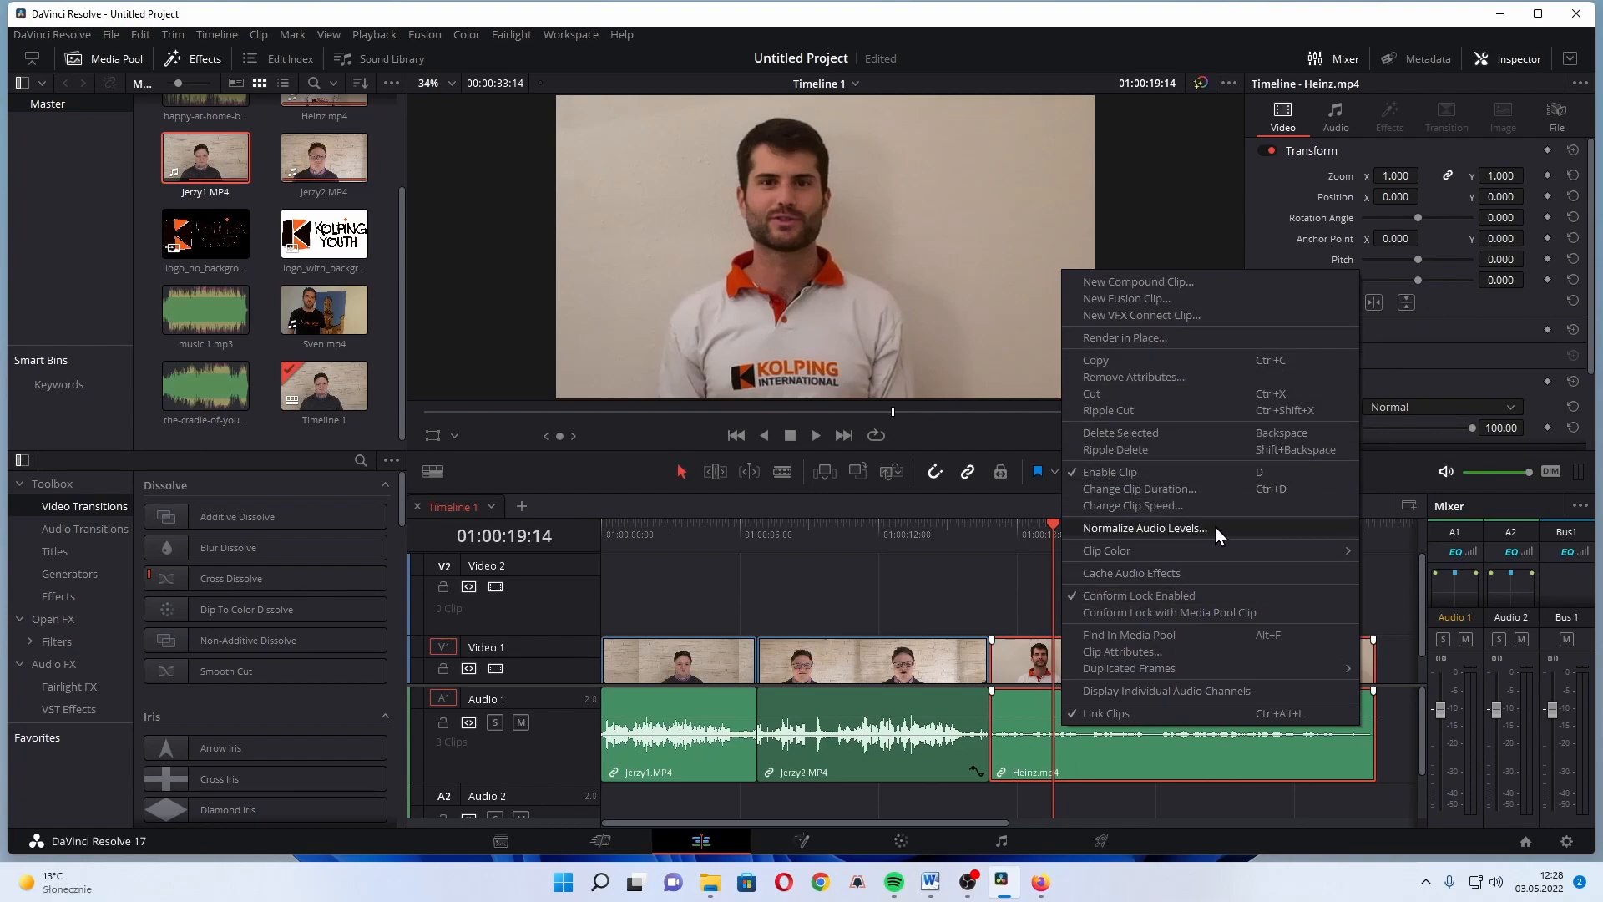
right_click(1005, 721)
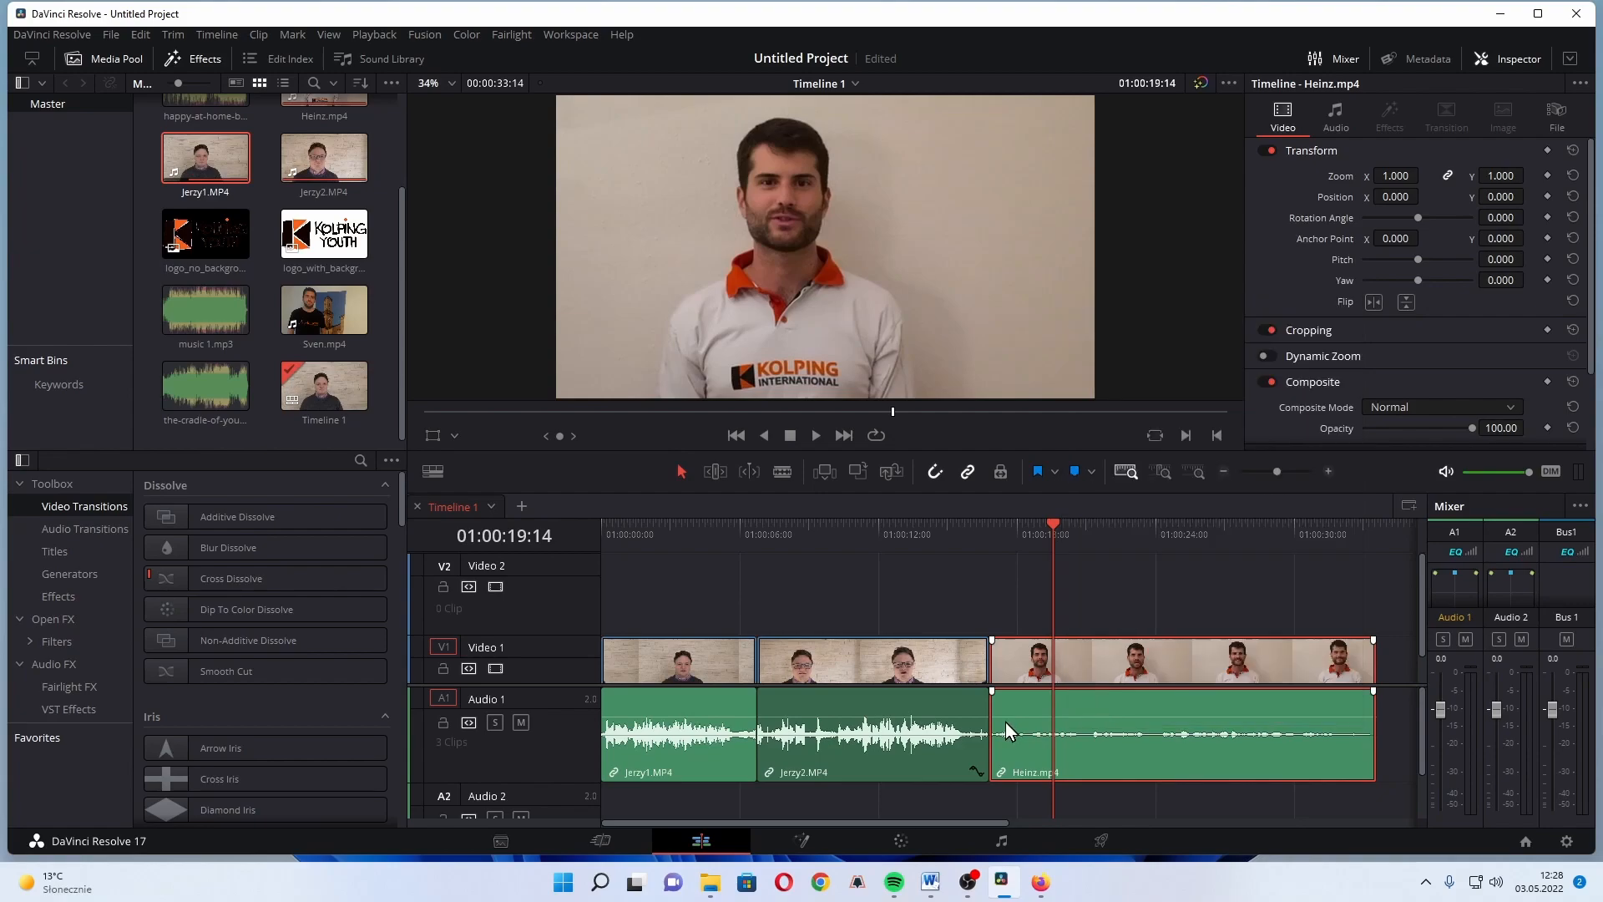
right_click(1062, 710)
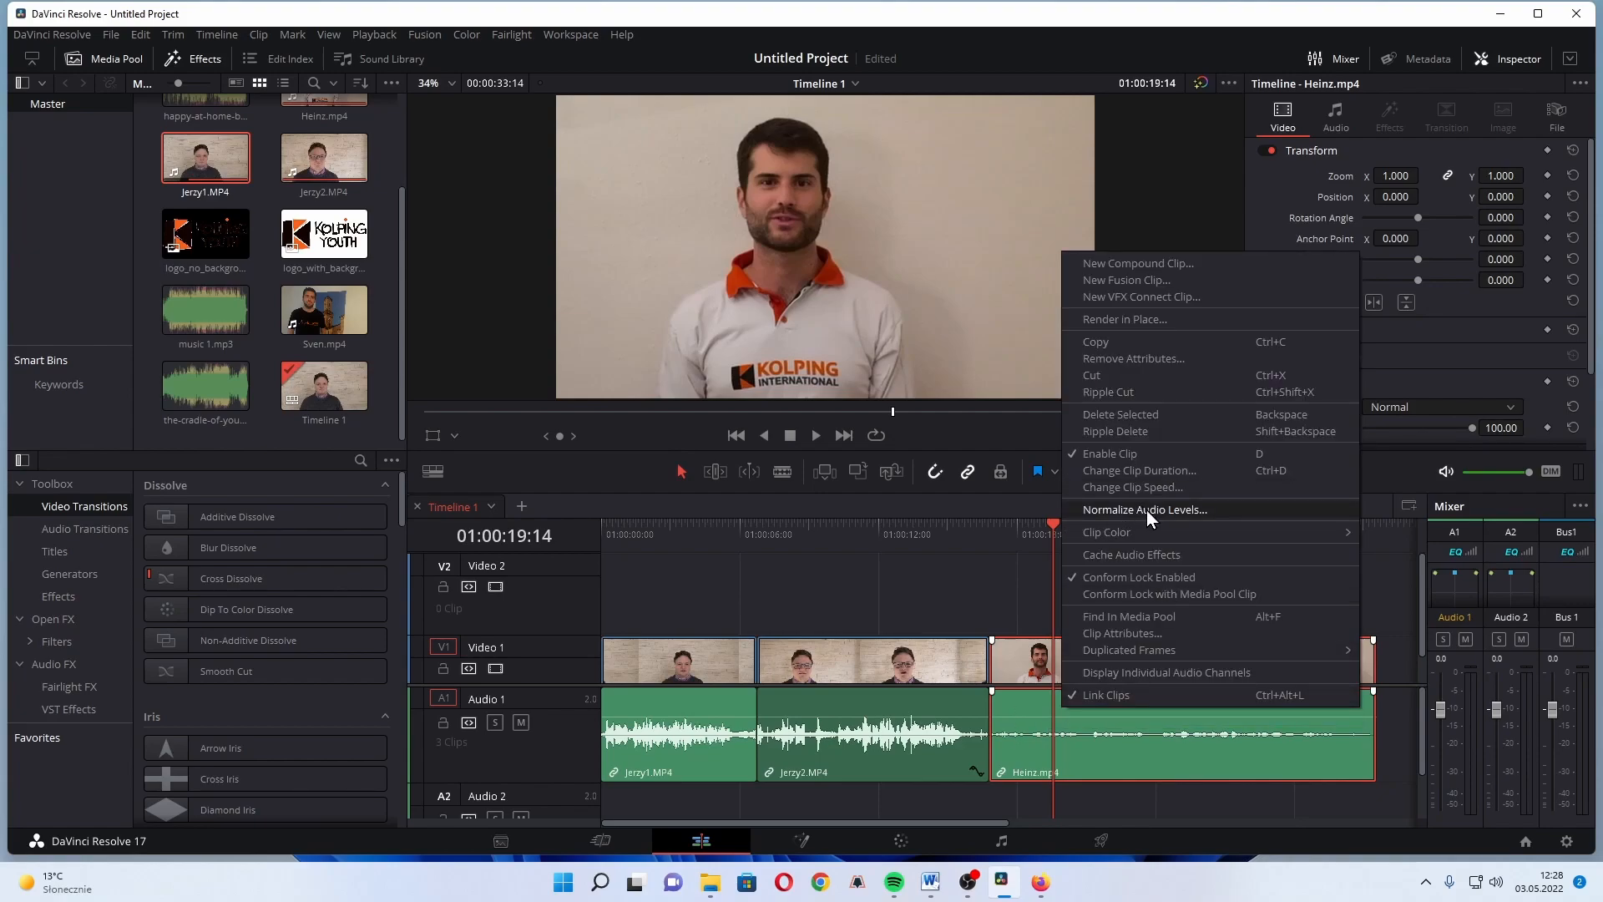
click(1169, 508)
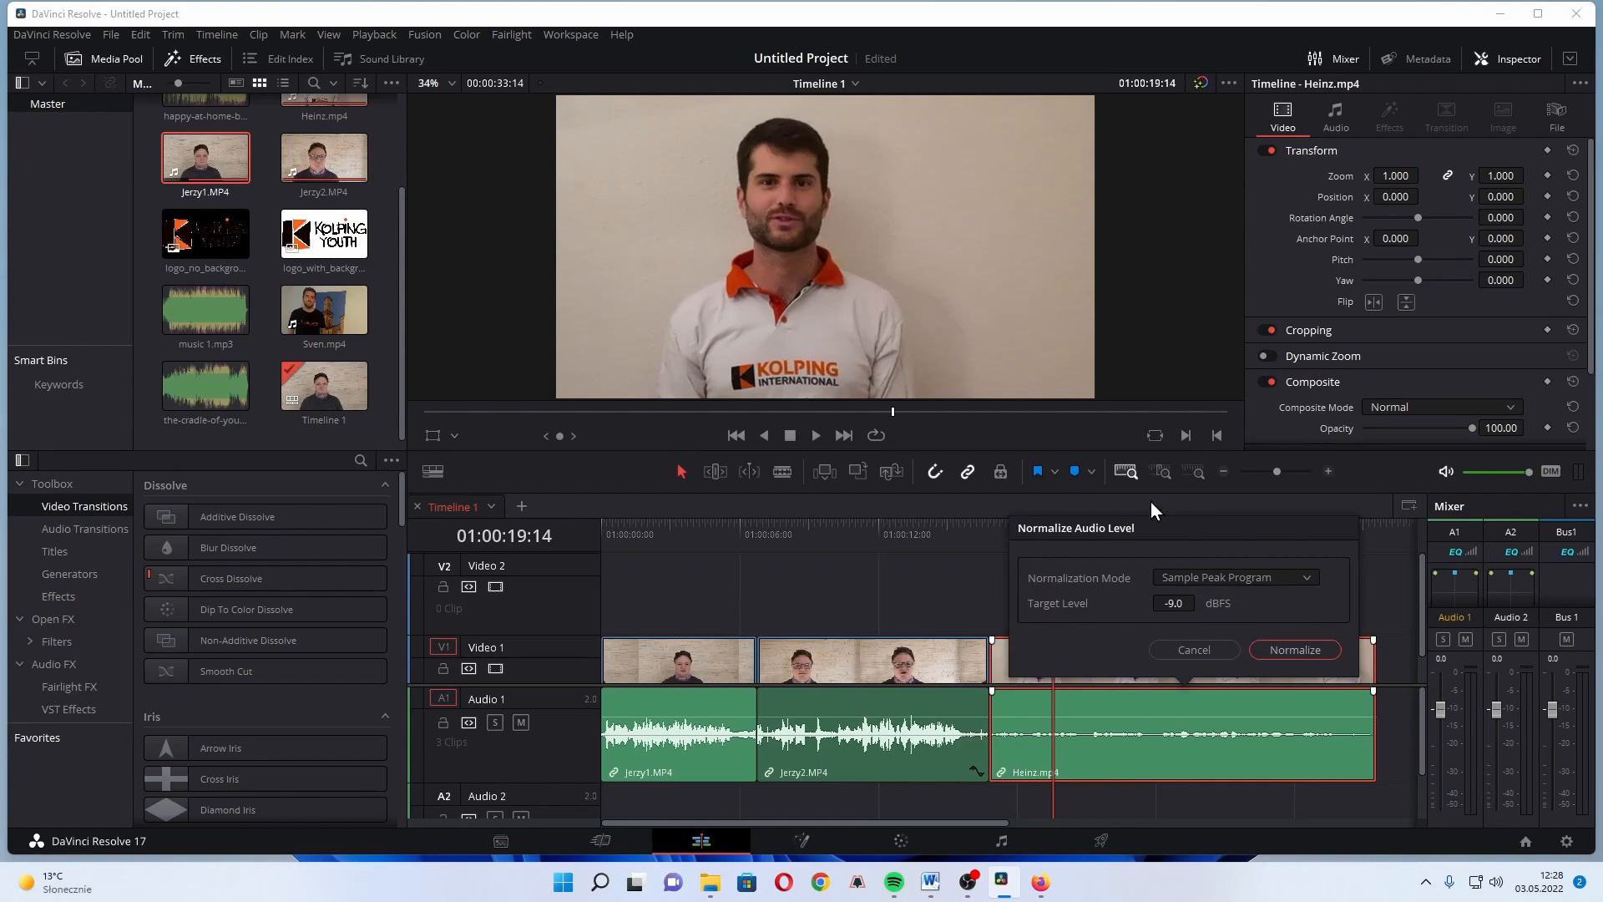
click(1296, 650)
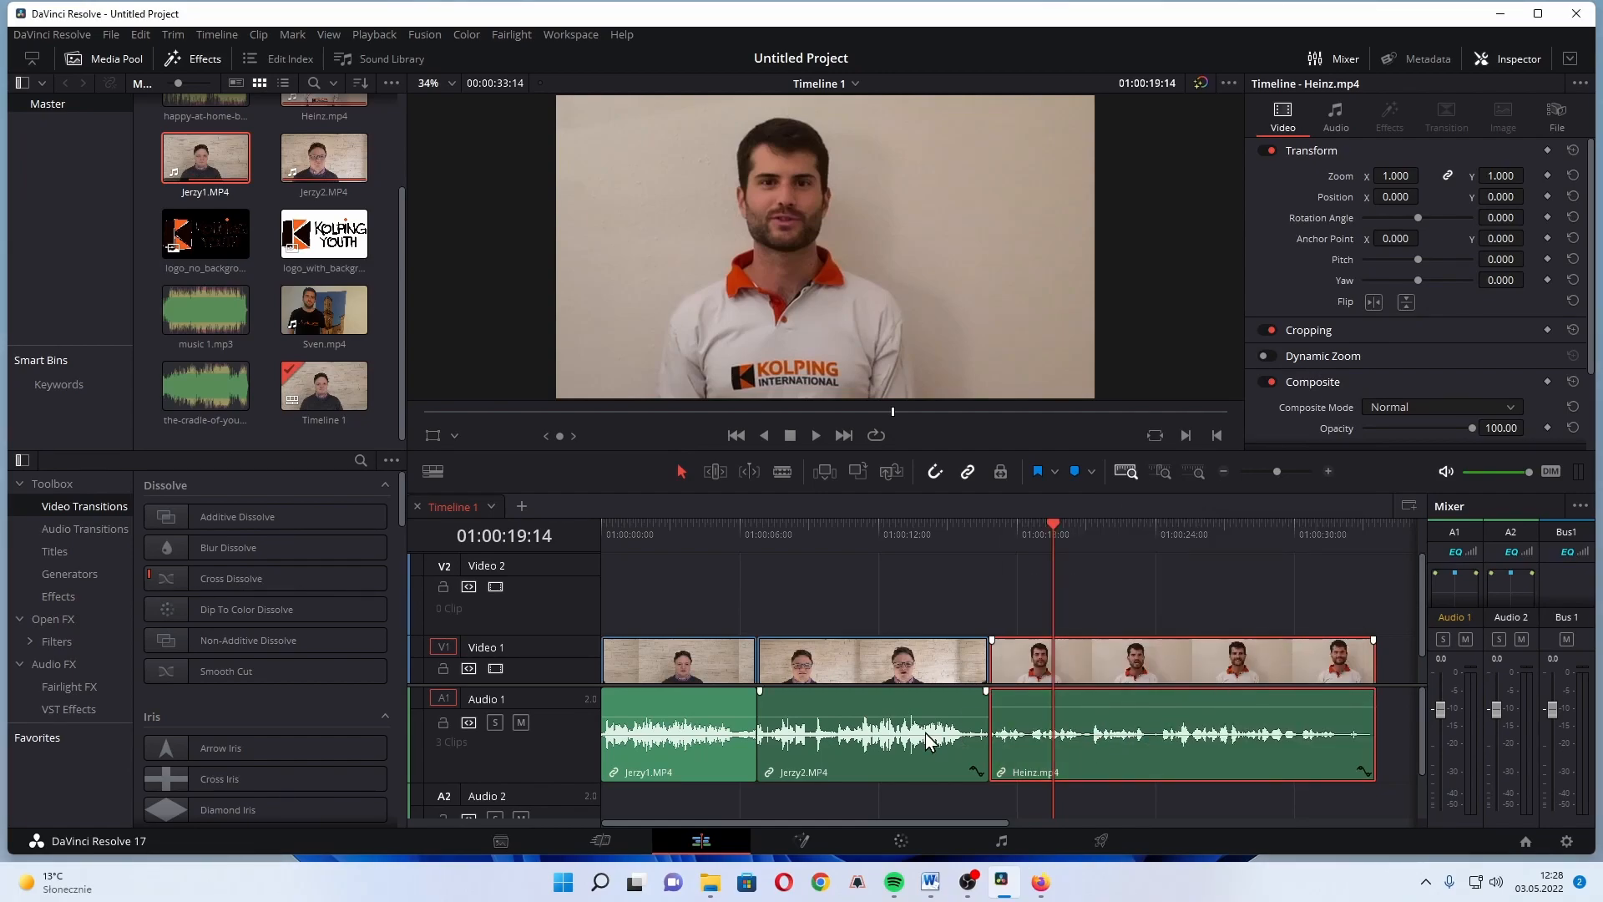
Step: Play the timeline from the end of Jerzy2 into Heinz to check the normalized audio
drag(959, 528, 937, 529)
key(space)
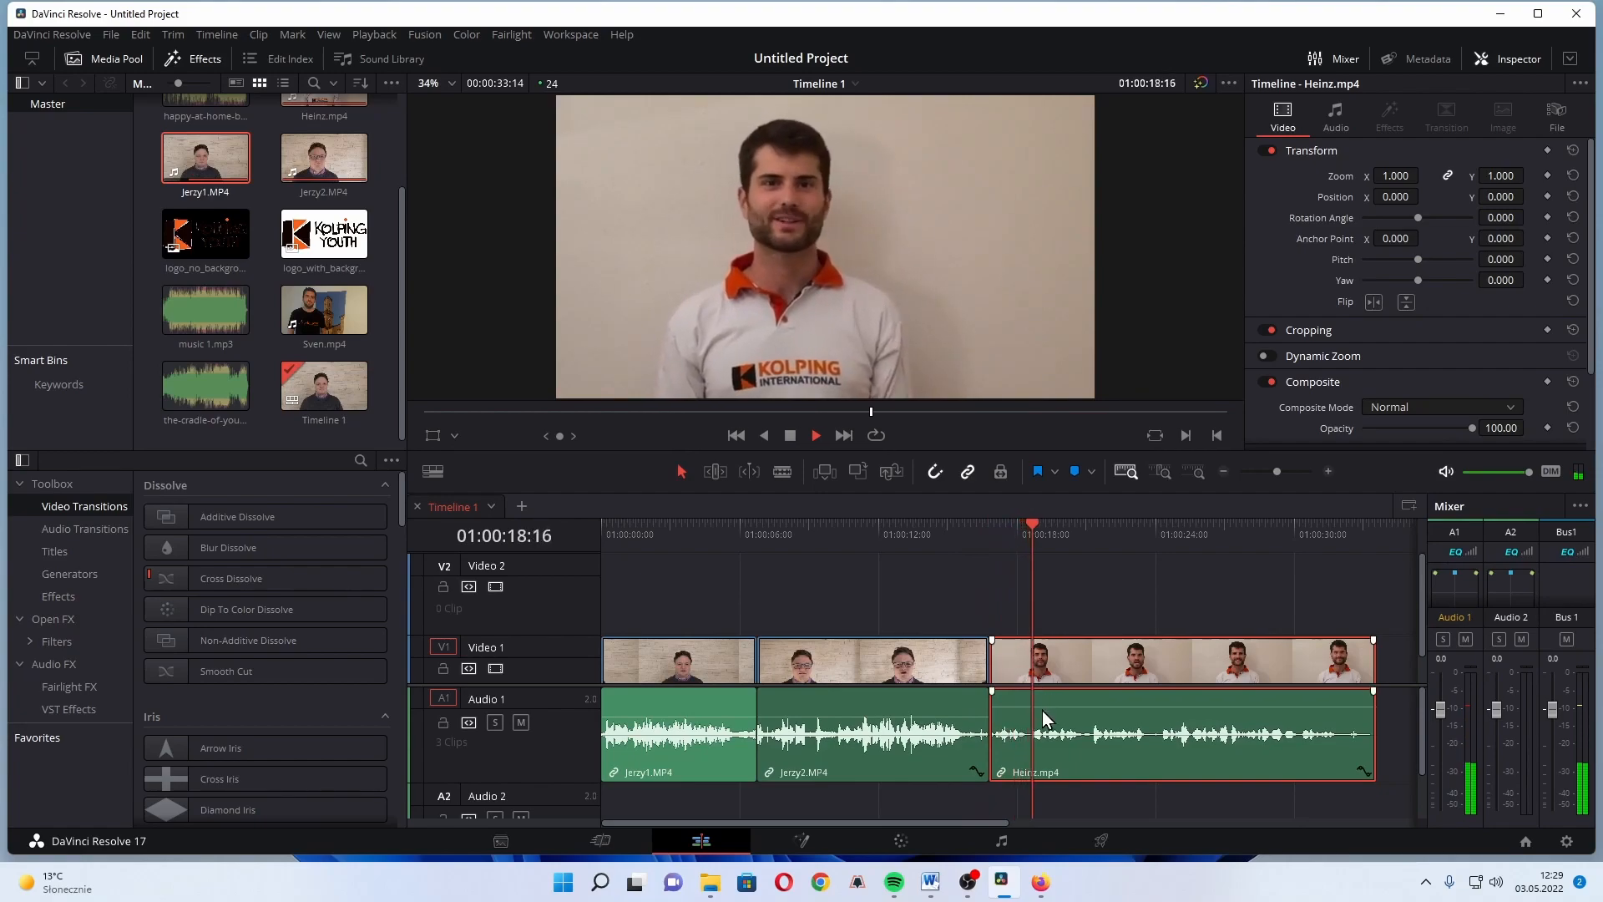
key(space)
Step: Raise the Heinz clip's volume line slightly on Audio 1, save the project and return the playhead to 01:00:14:23
drag(1034, 707, 1033, 696)
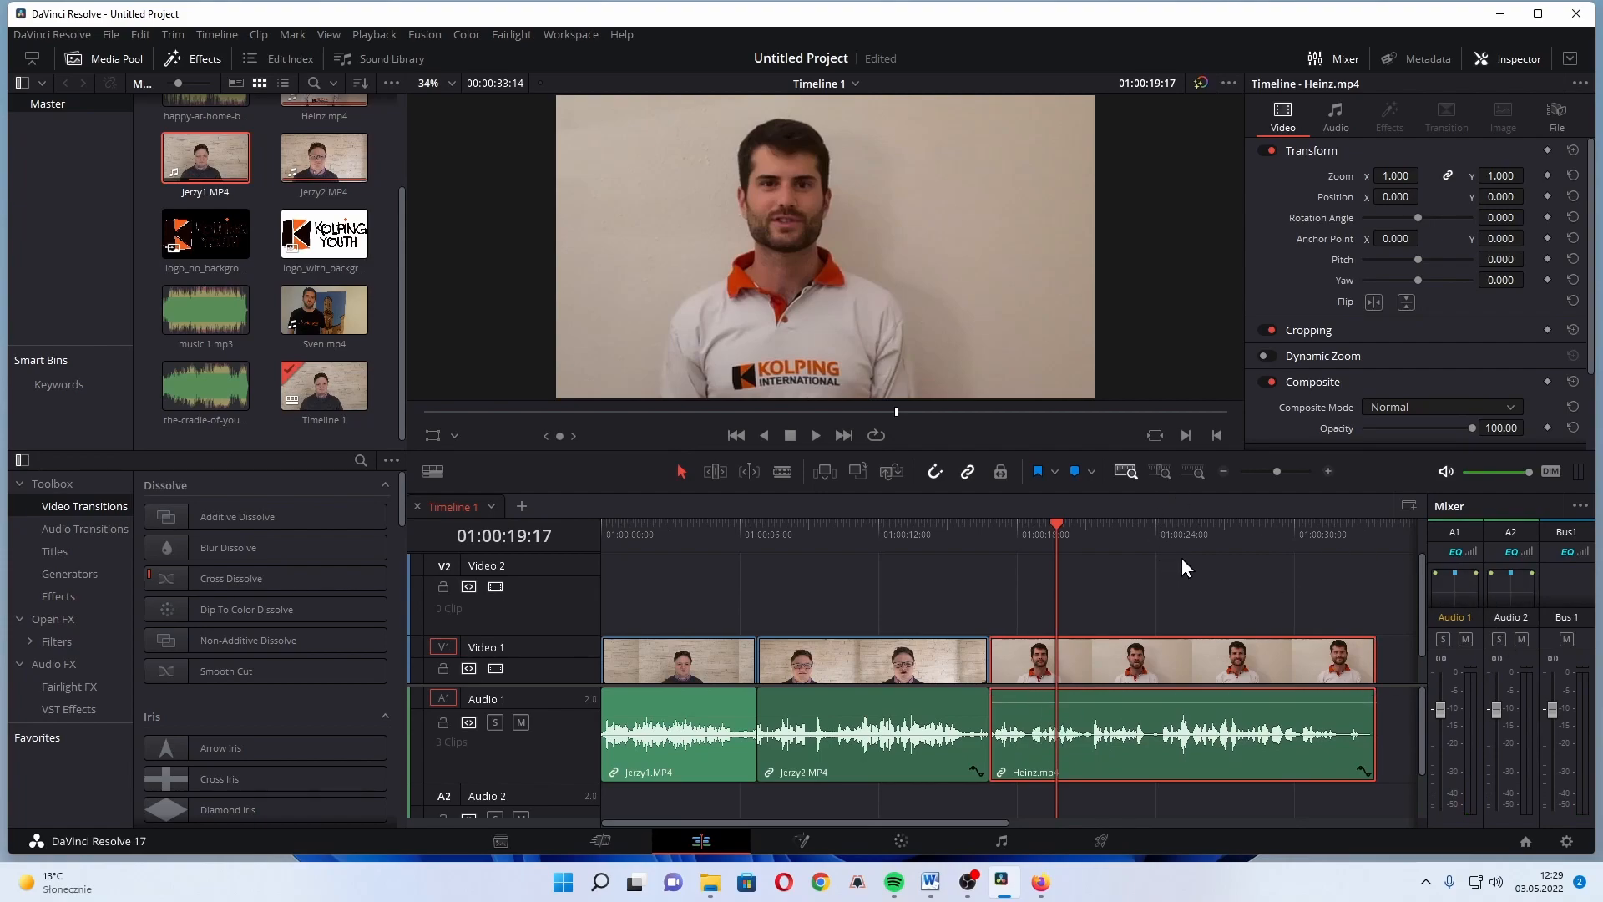
key(ctrl+s)
click(948, 531)
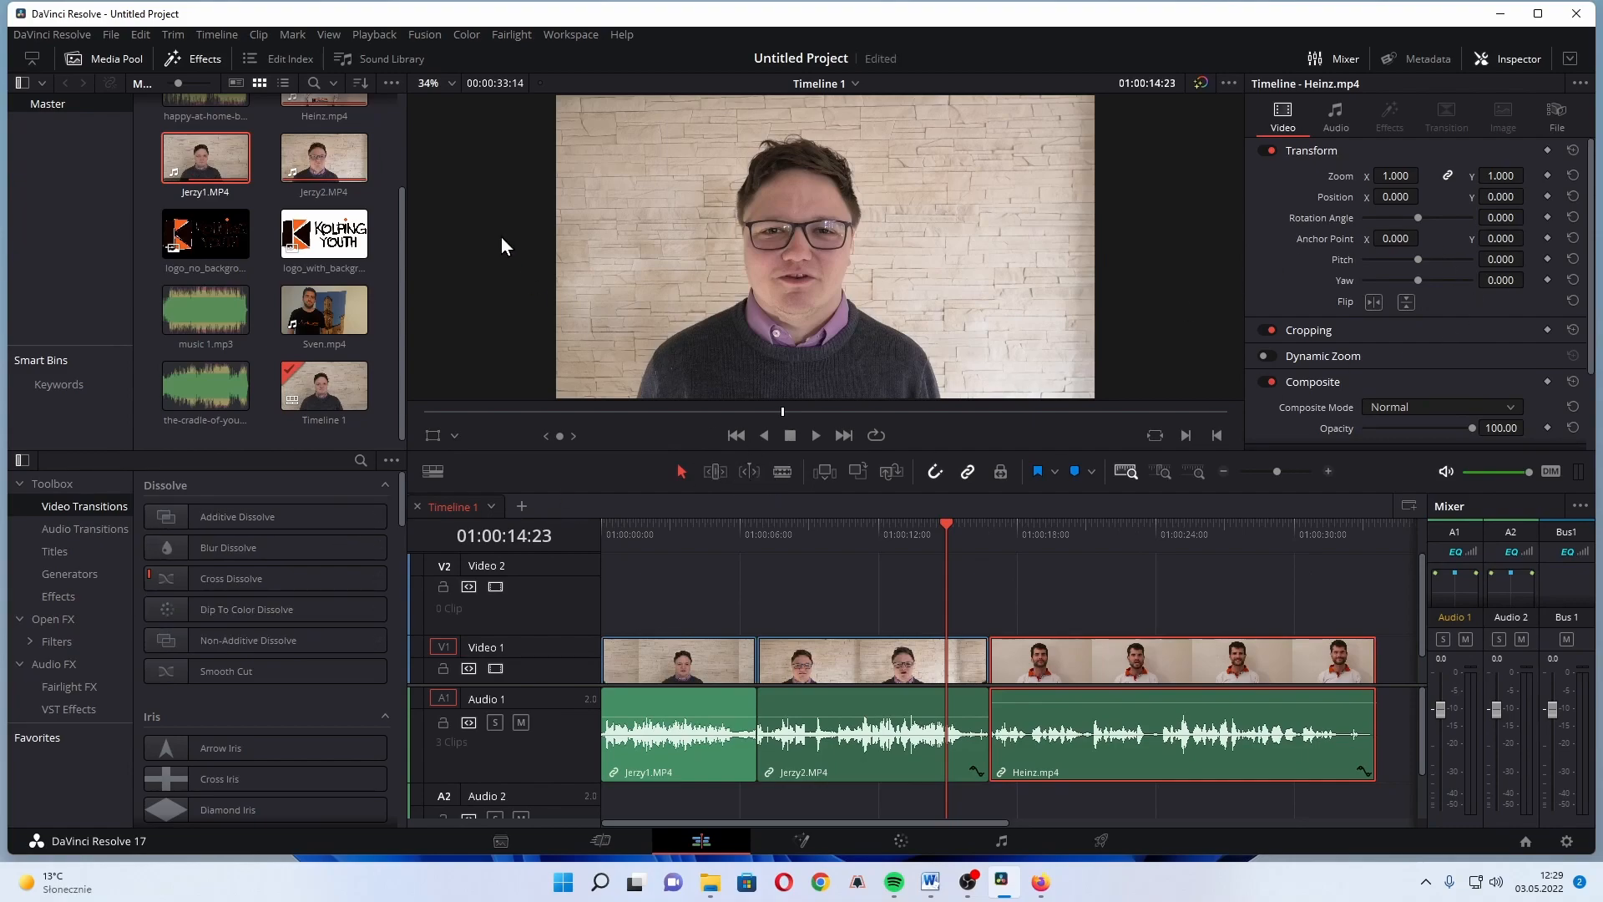
Step: Hide the Mixer from the workspace and show it again
click(560, 32)
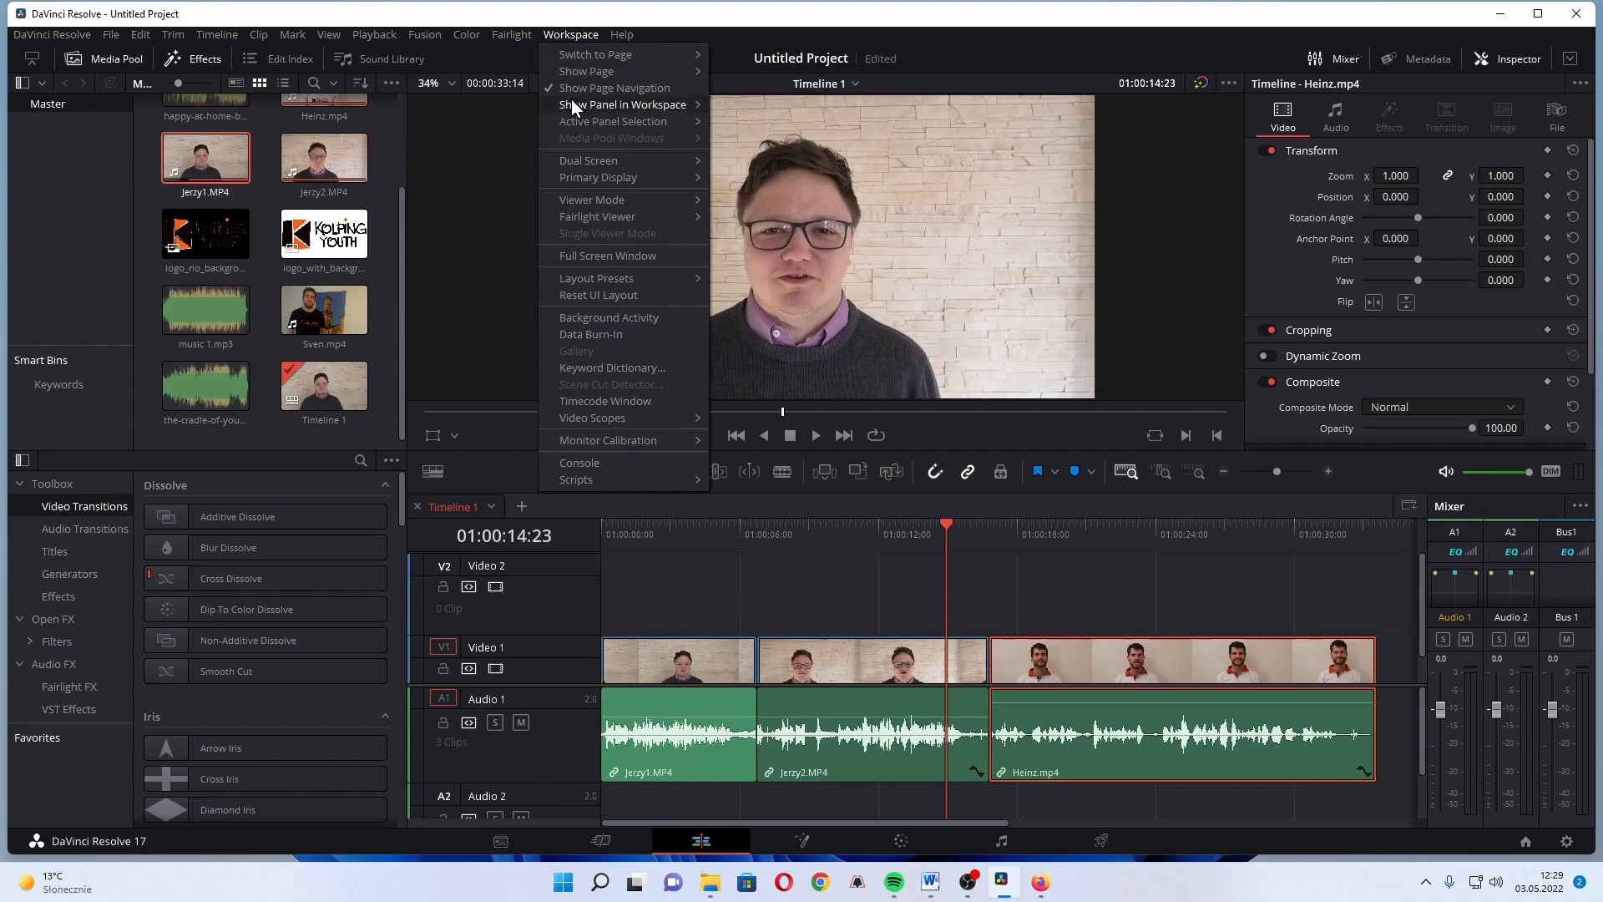
mouse_move(619, 102)
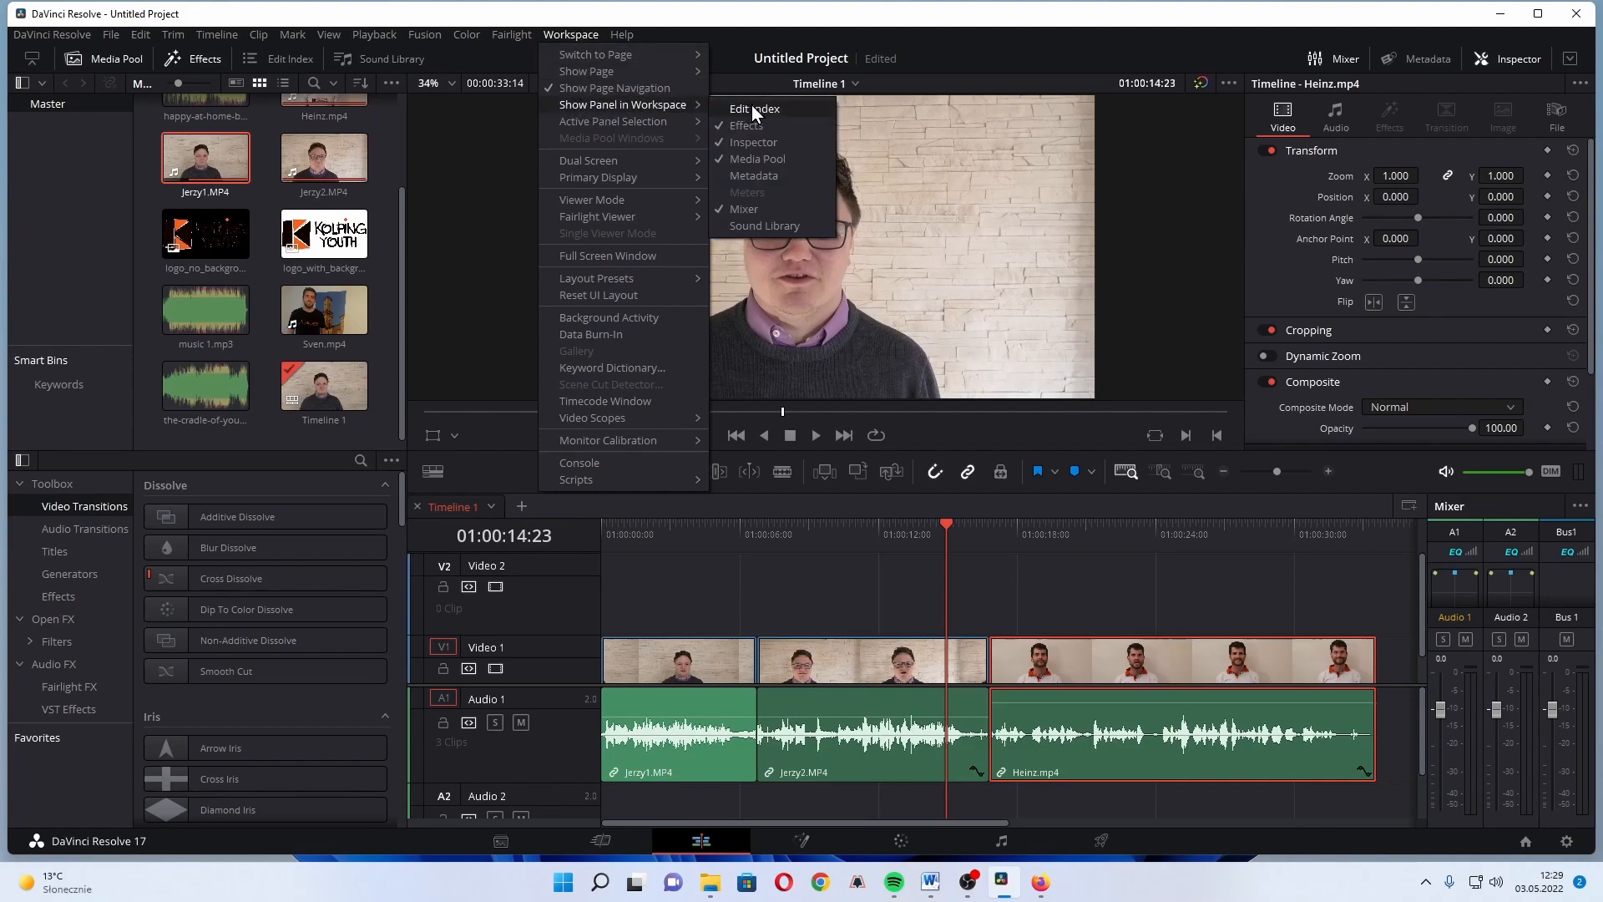
click(745, 209)
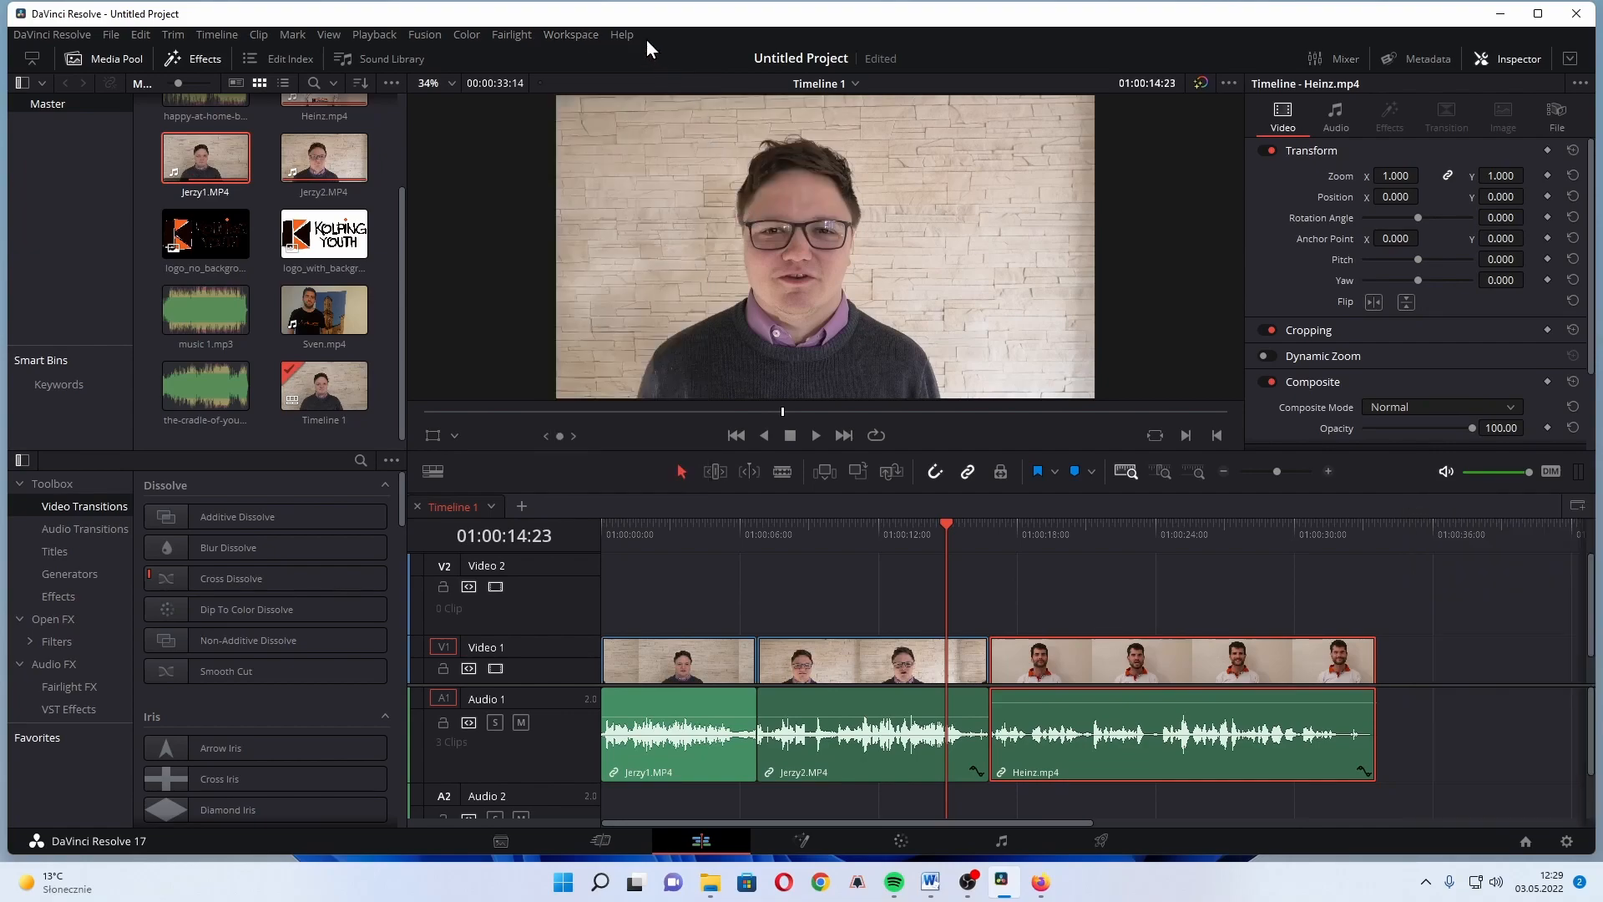
click(585, 38)
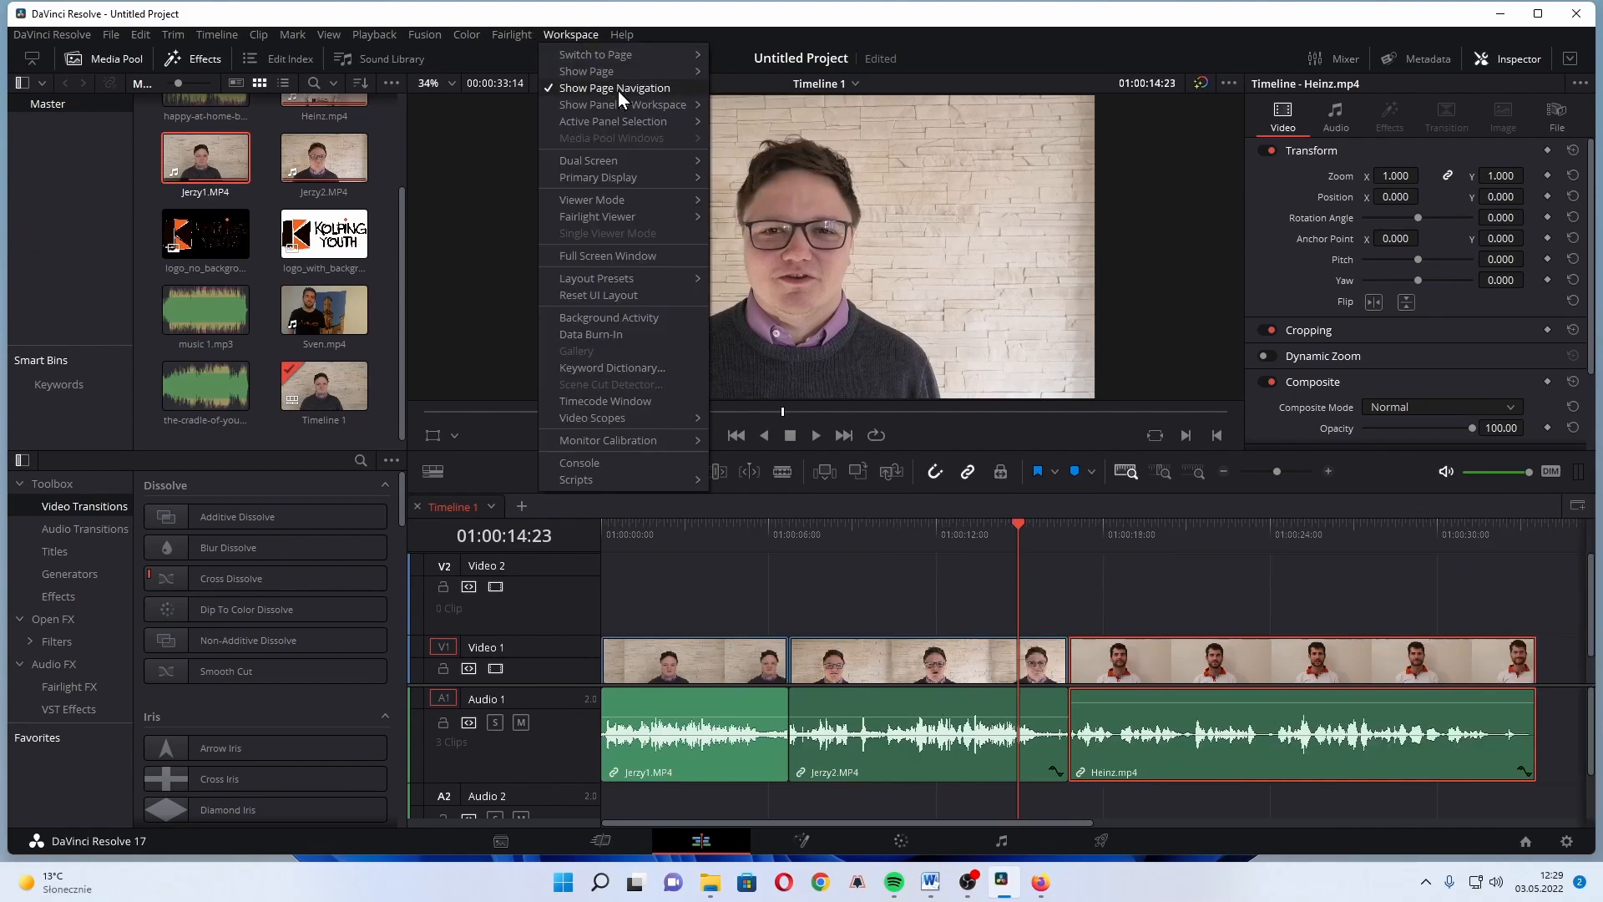
mouse_move(617, 107)
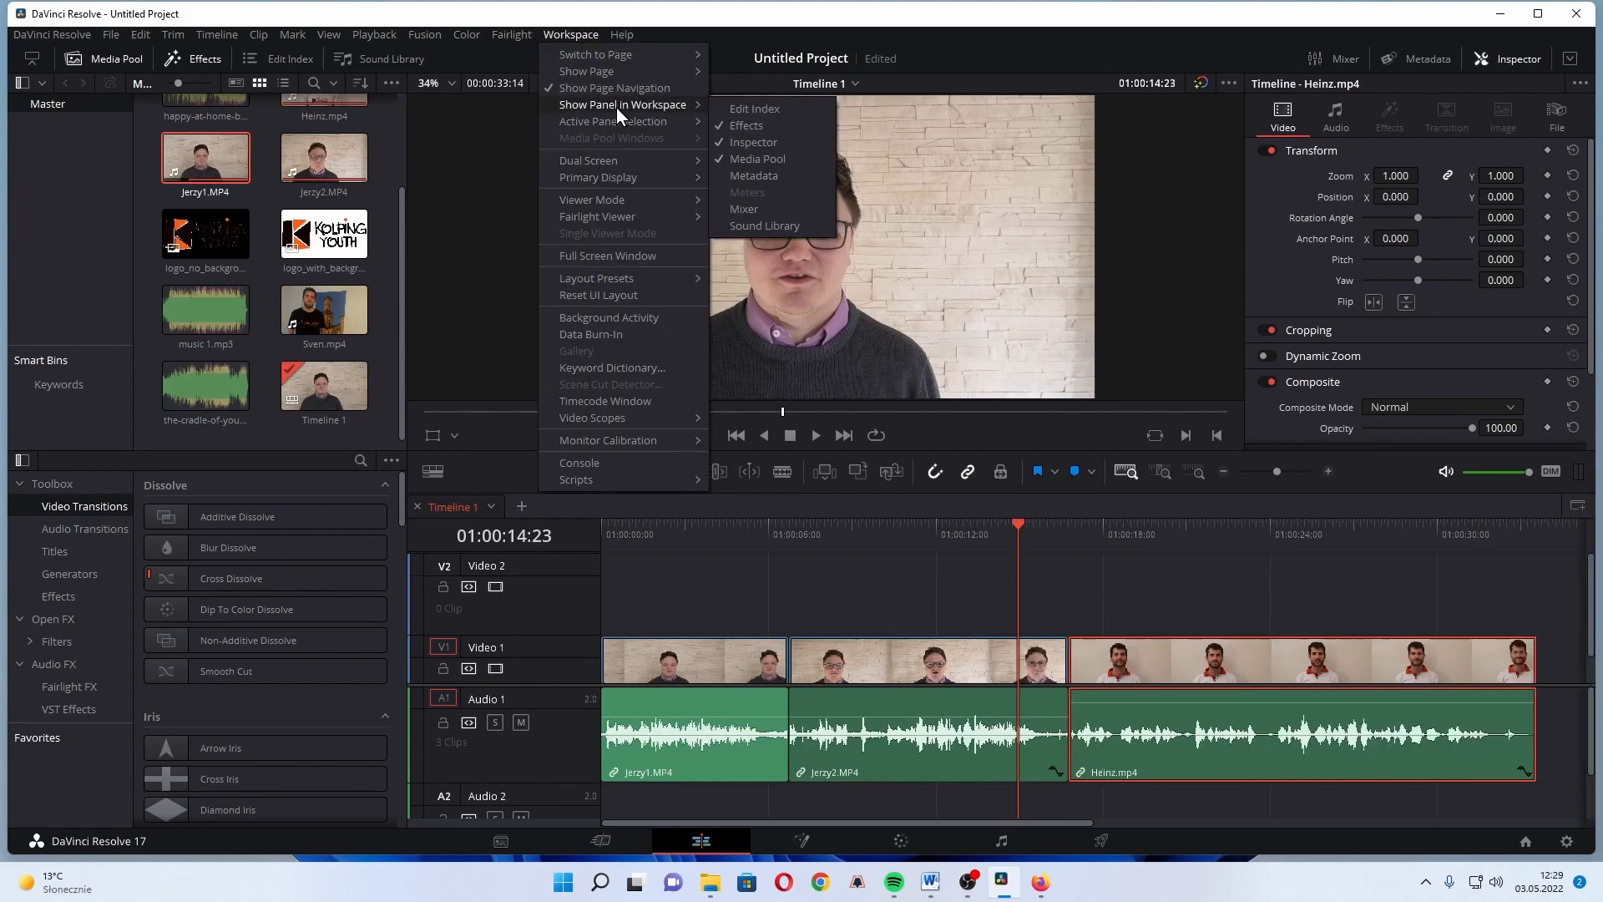
click(780, 211)
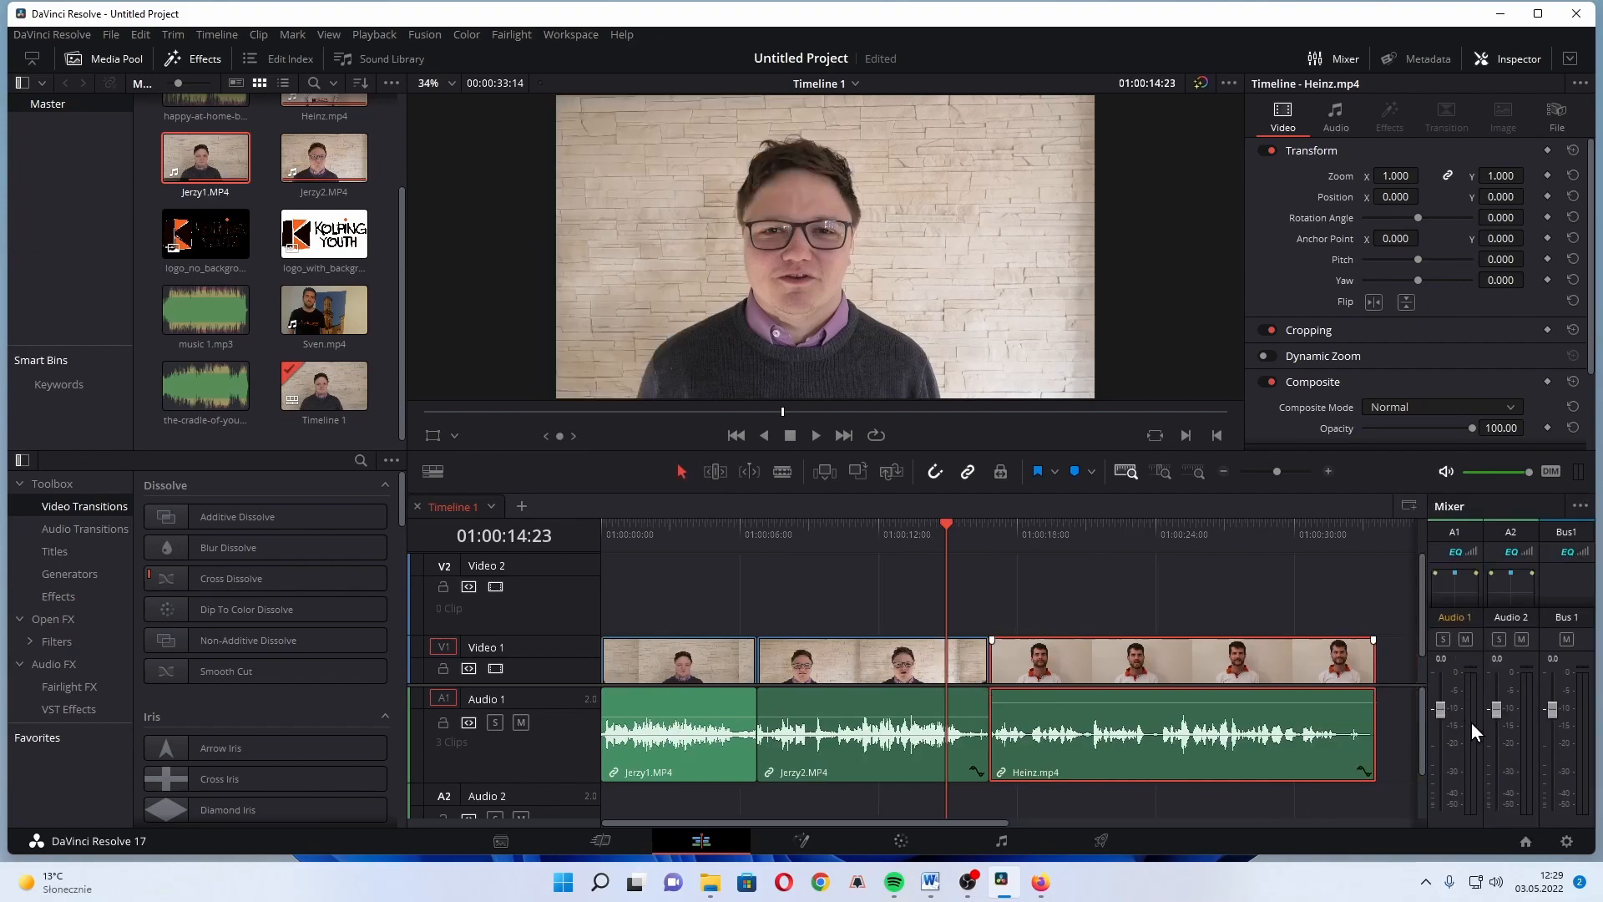
Step: Play the timeline from 01:00:13:04 into the Heinz clip to watch the Audio 1 levels in the Mixer
click(905, 520)
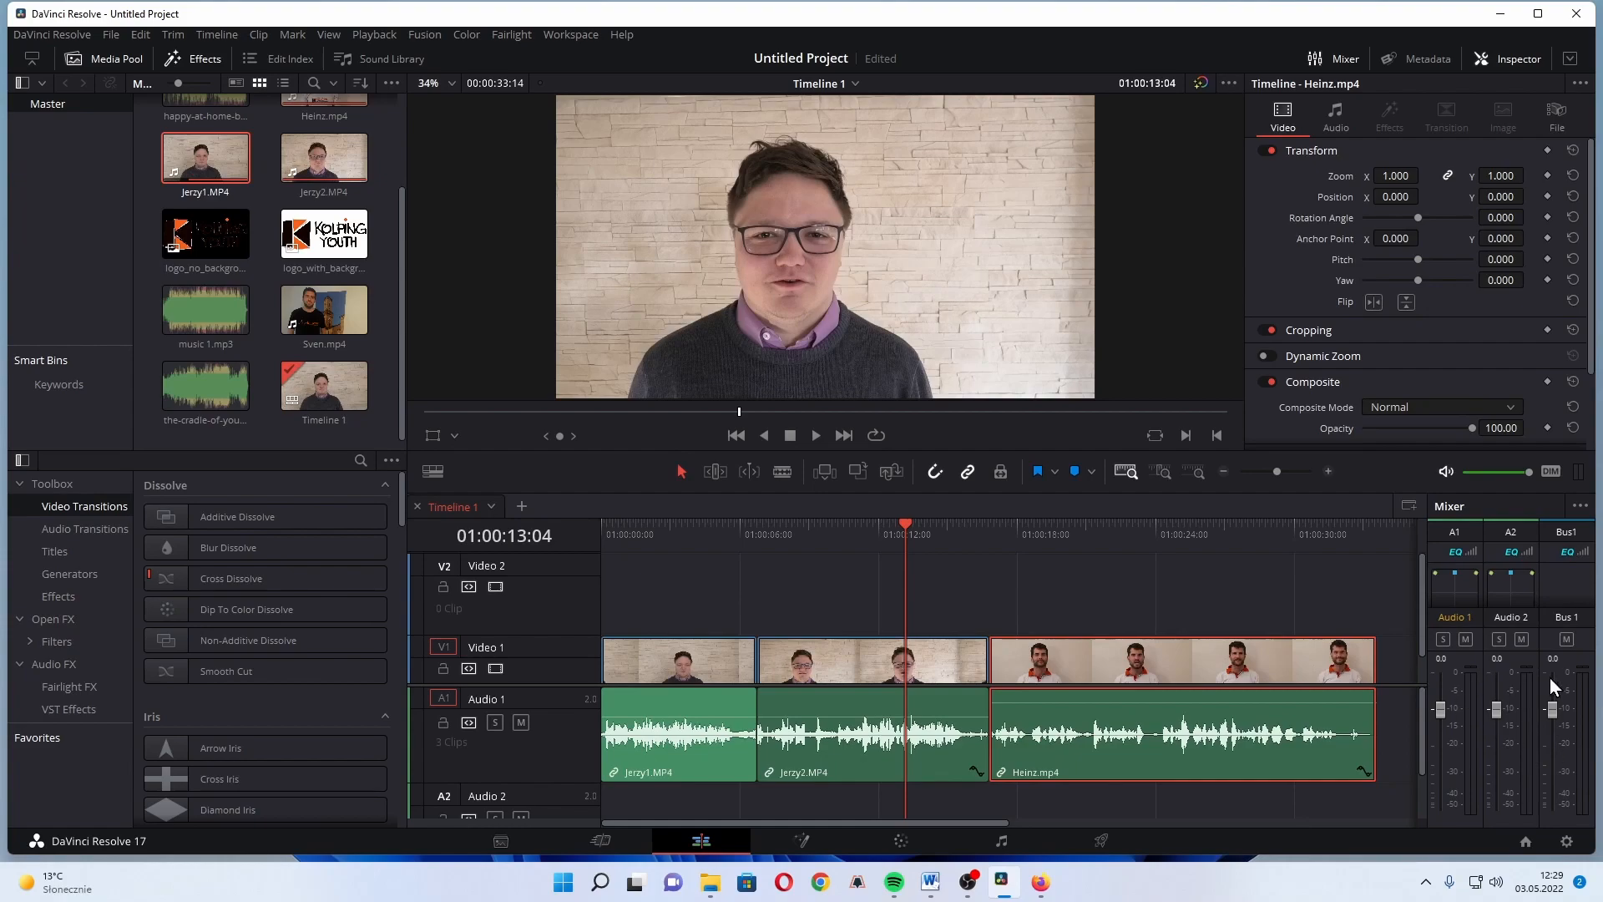
key(space)
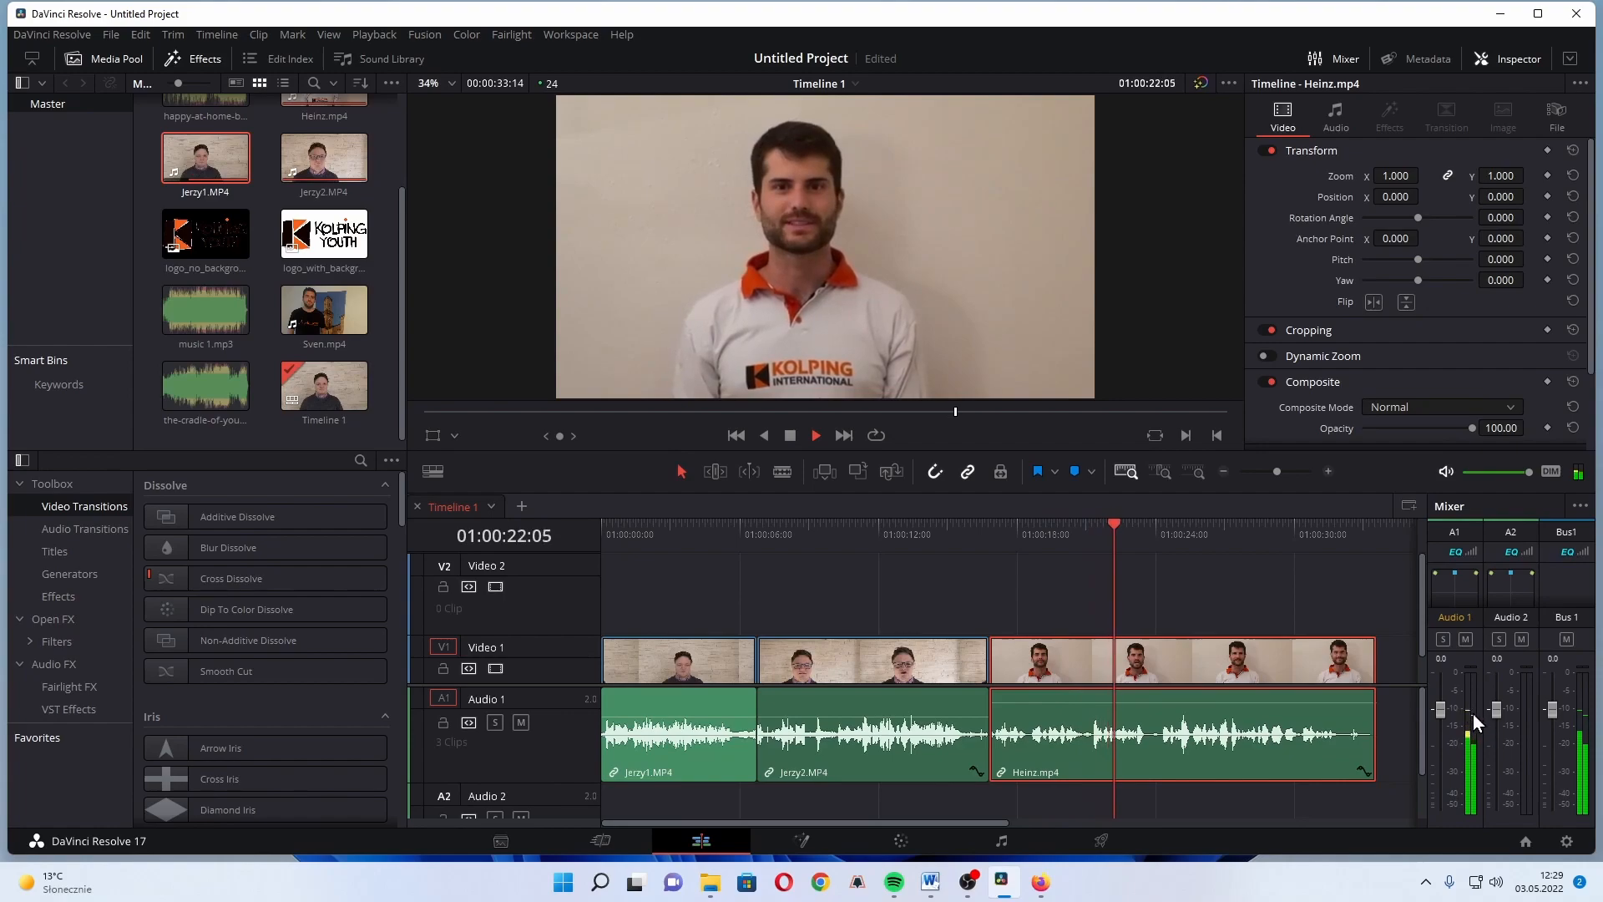
key(space)
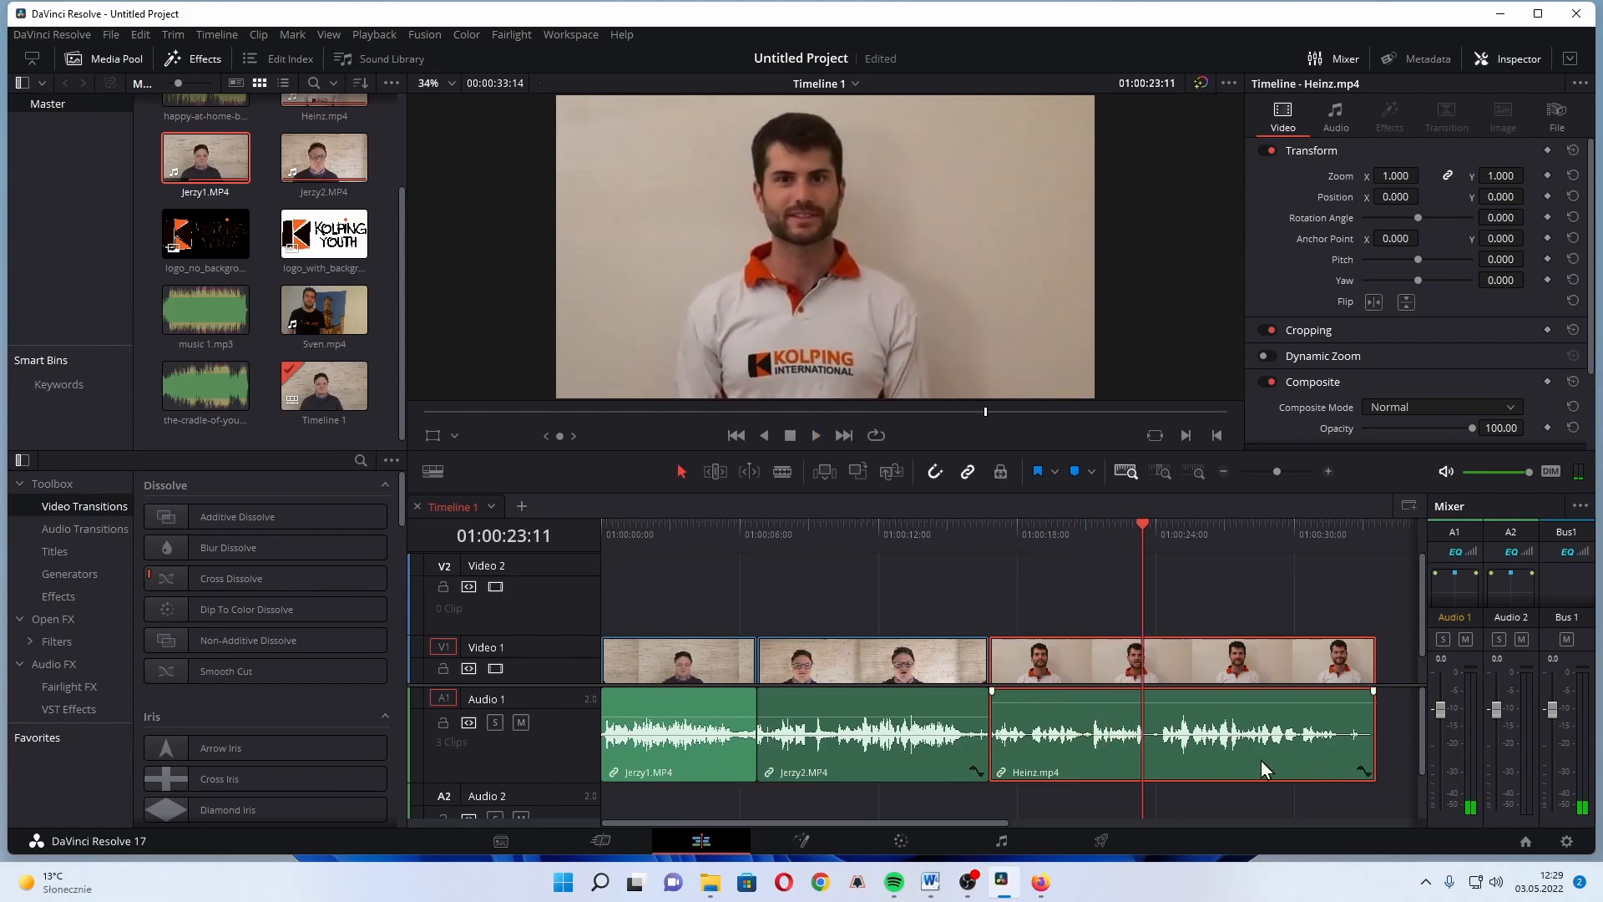
Step: Replay the end of Jerzy2 into Heinz to compare their Mixer levels, and return the playhead to 01:00:12:05
click(920, 530)
key(space)
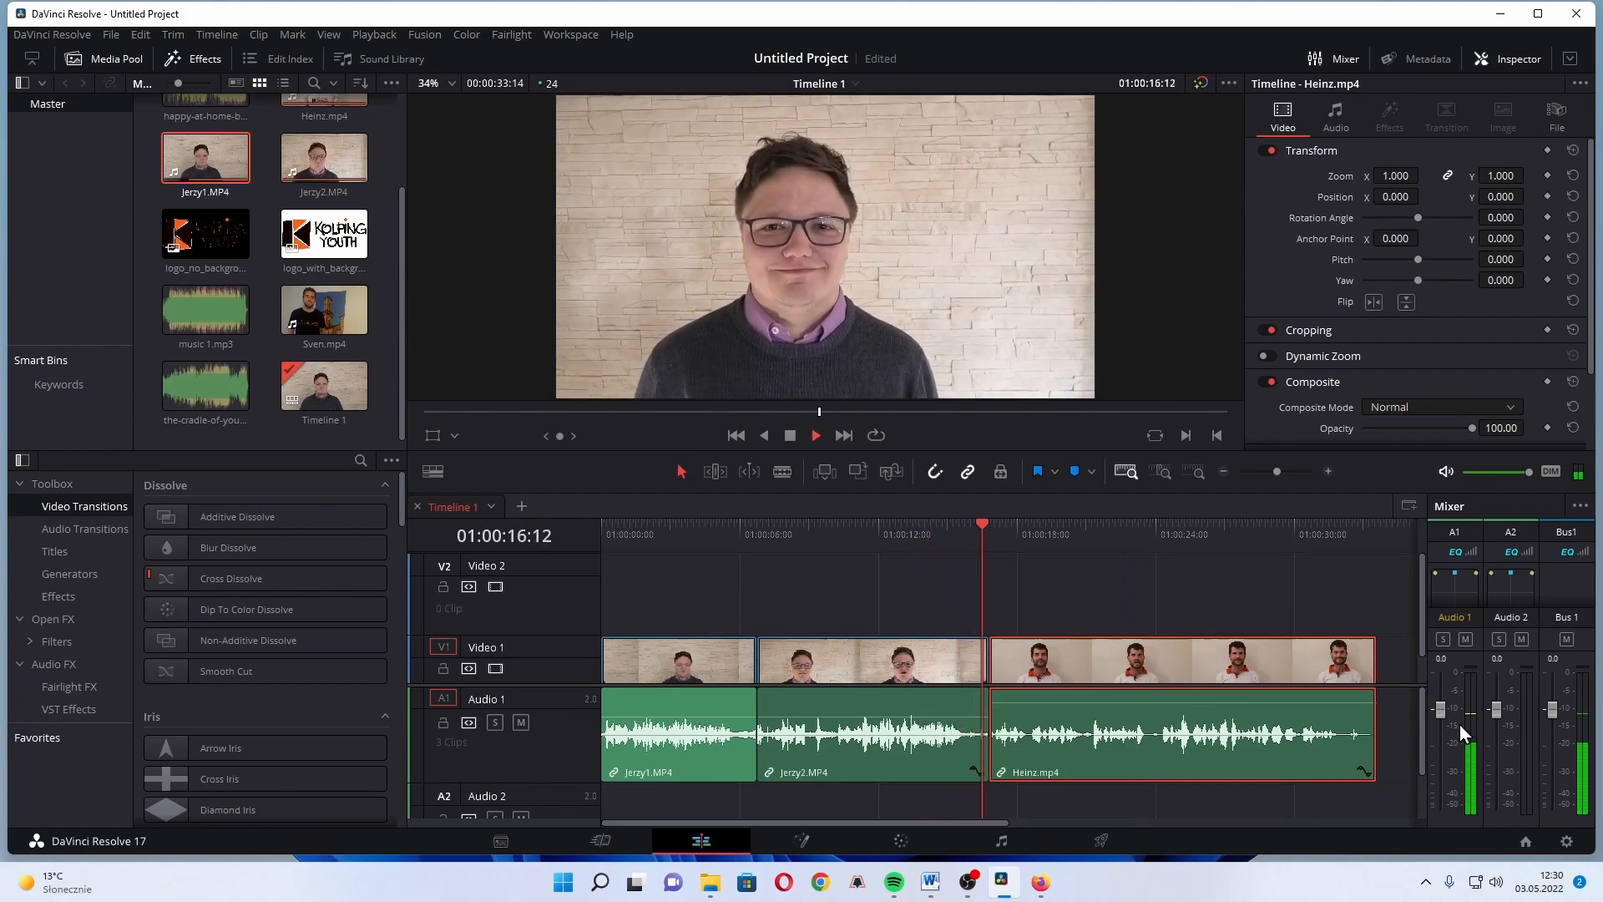
key(space)
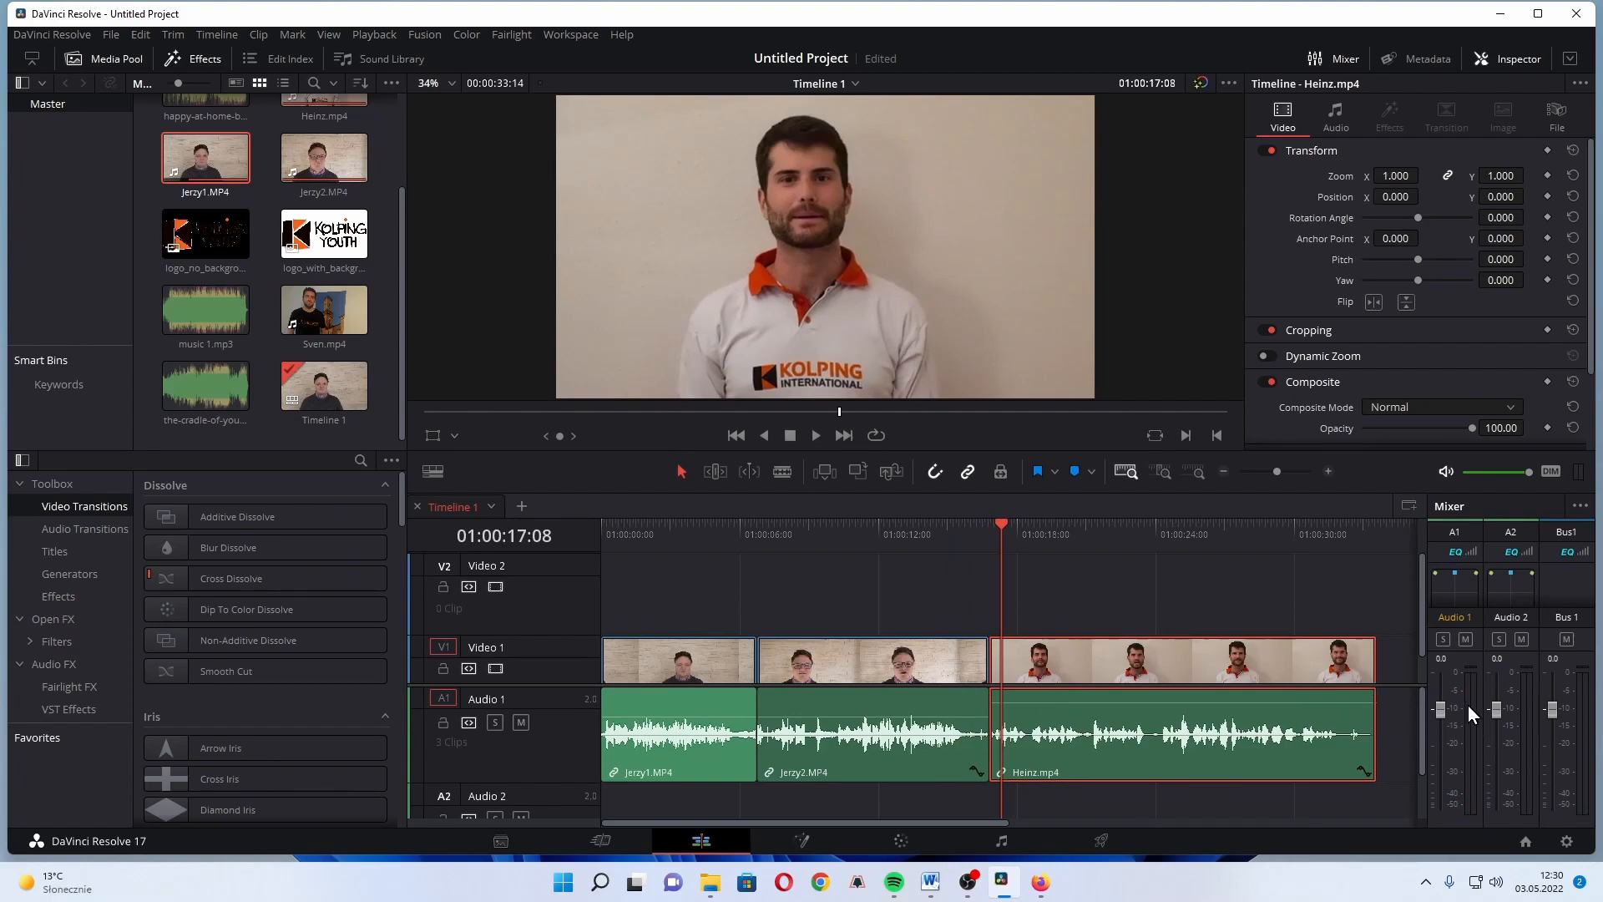
click(884, 531)
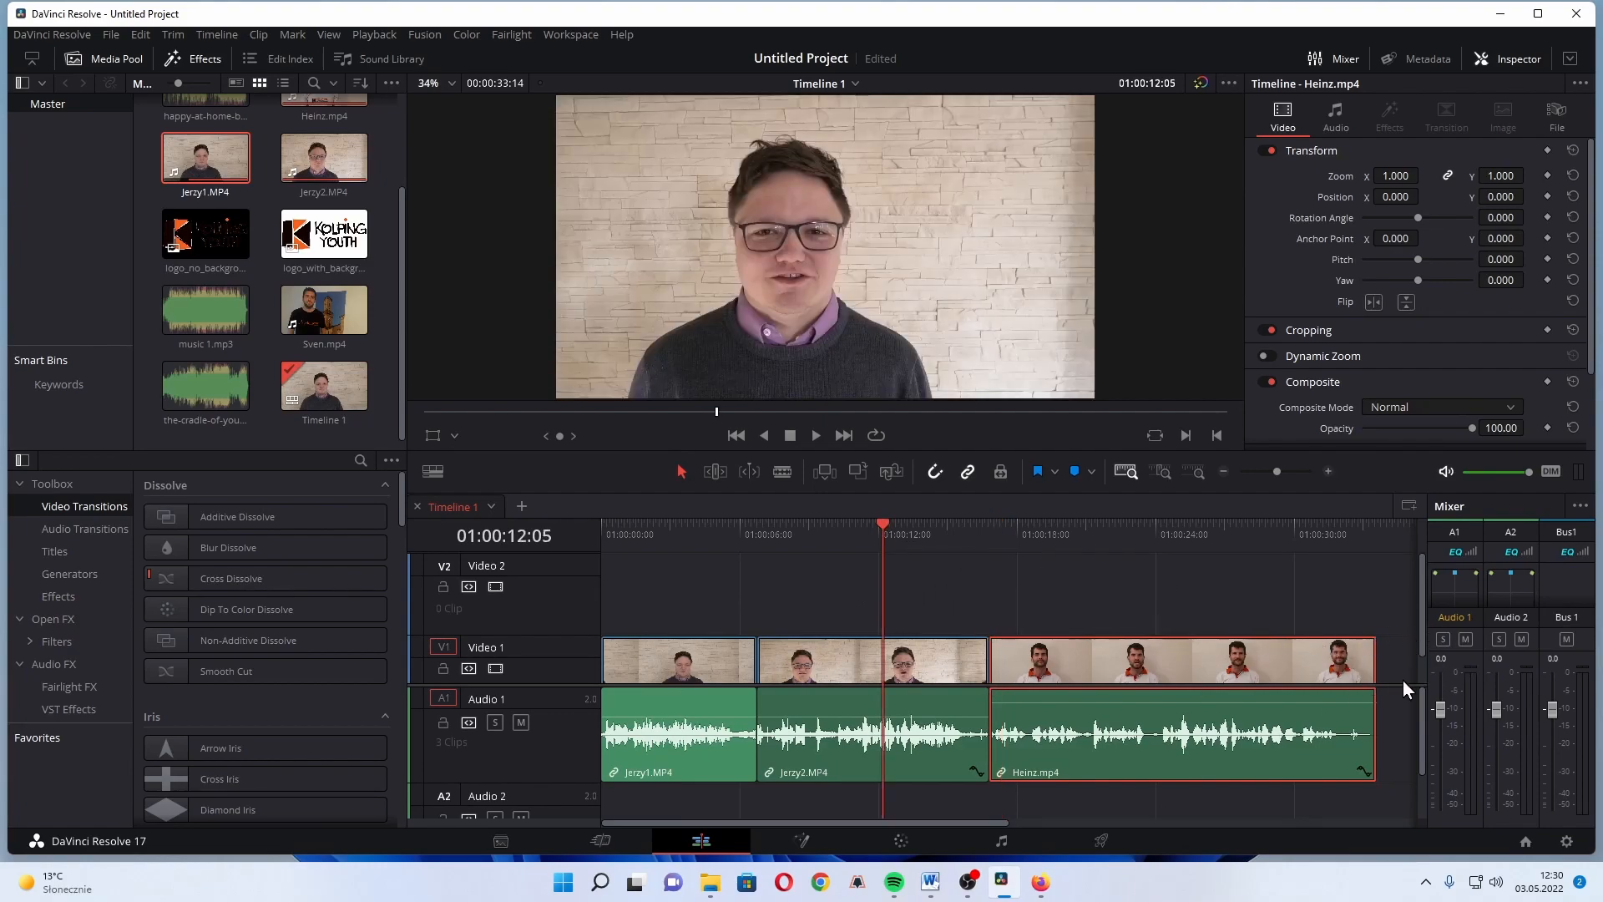
Step: Place music 1.mp3 on Audio 2 from the start of the timeline and enlarge the audio track area
scroll(1405, 706, down, 2)
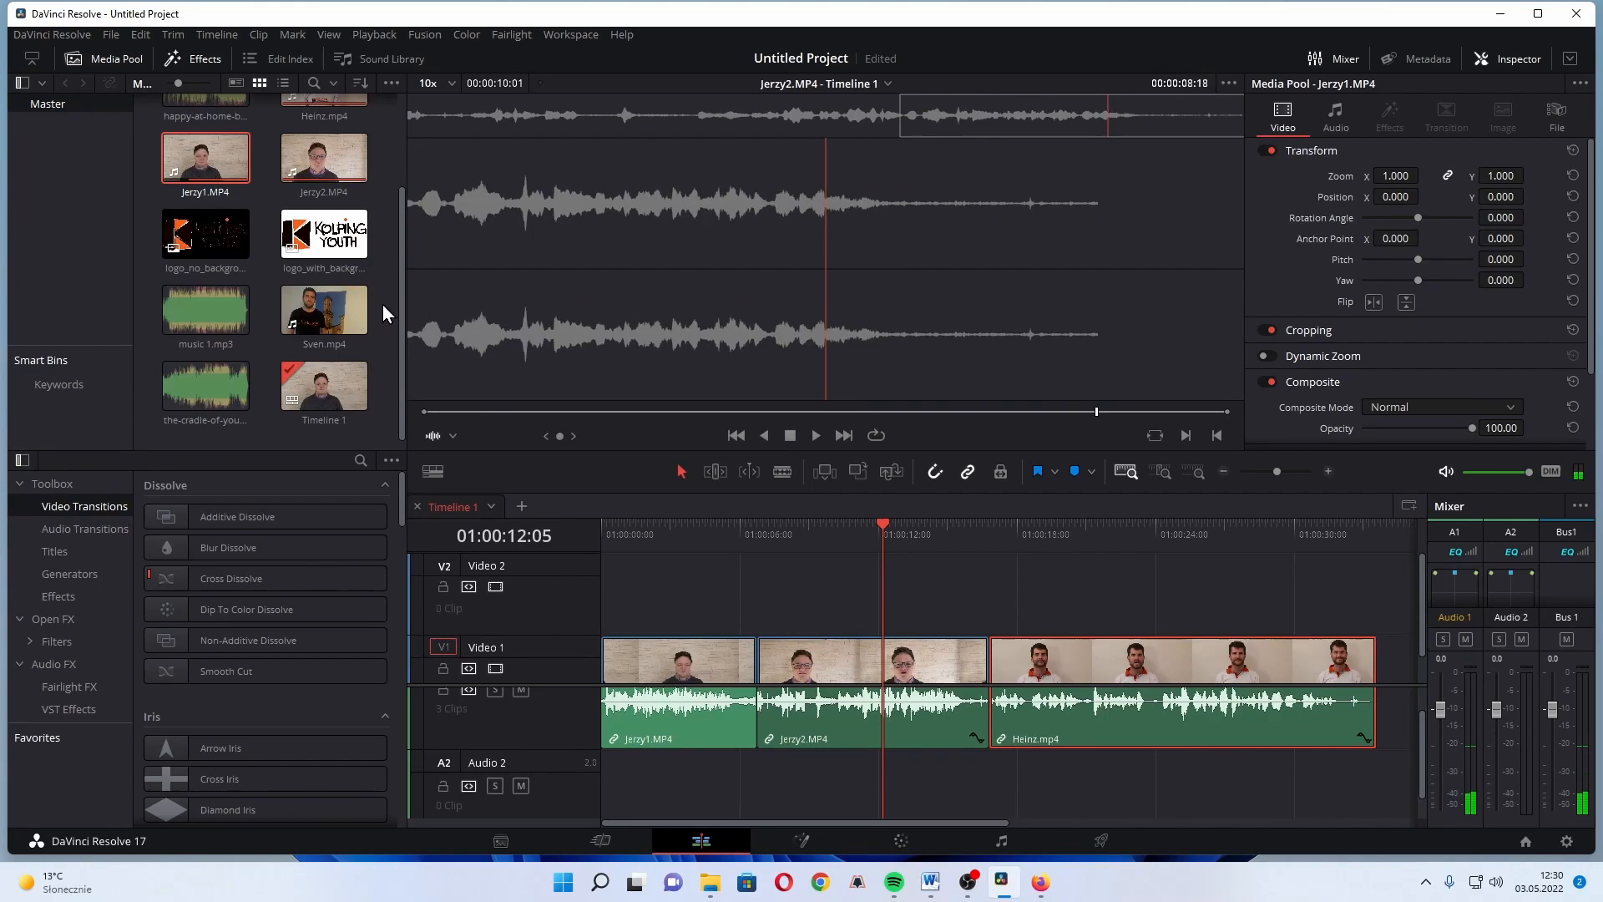
drag(205, 311, 648, 780)
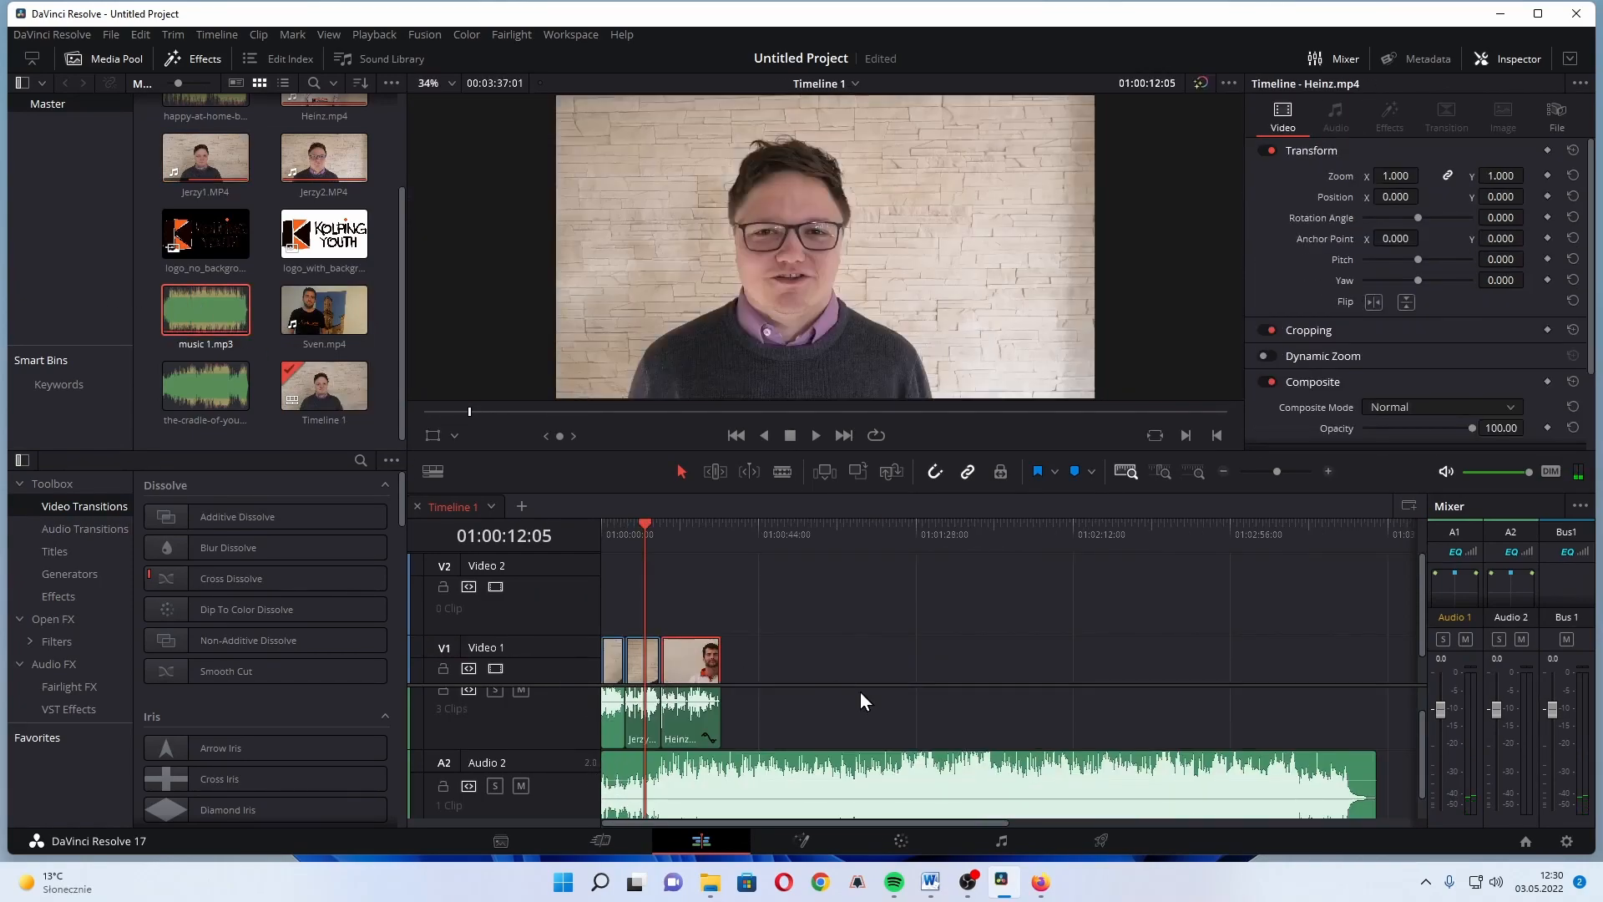
scroll(860, 693, down, 1)
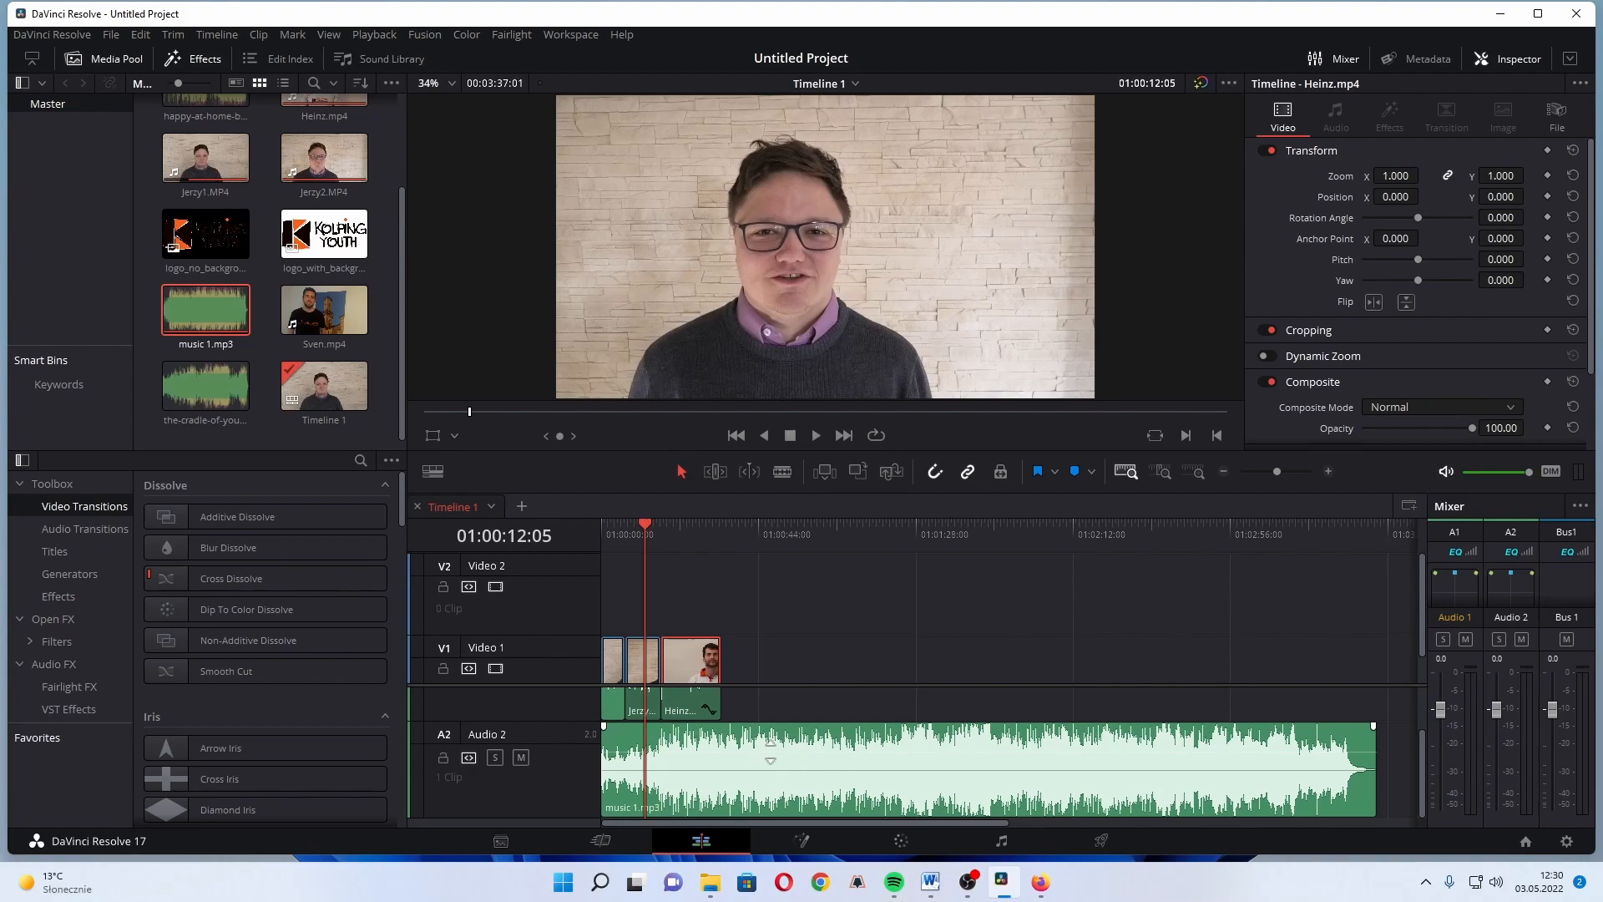
scroll(718, 743, up, 1)
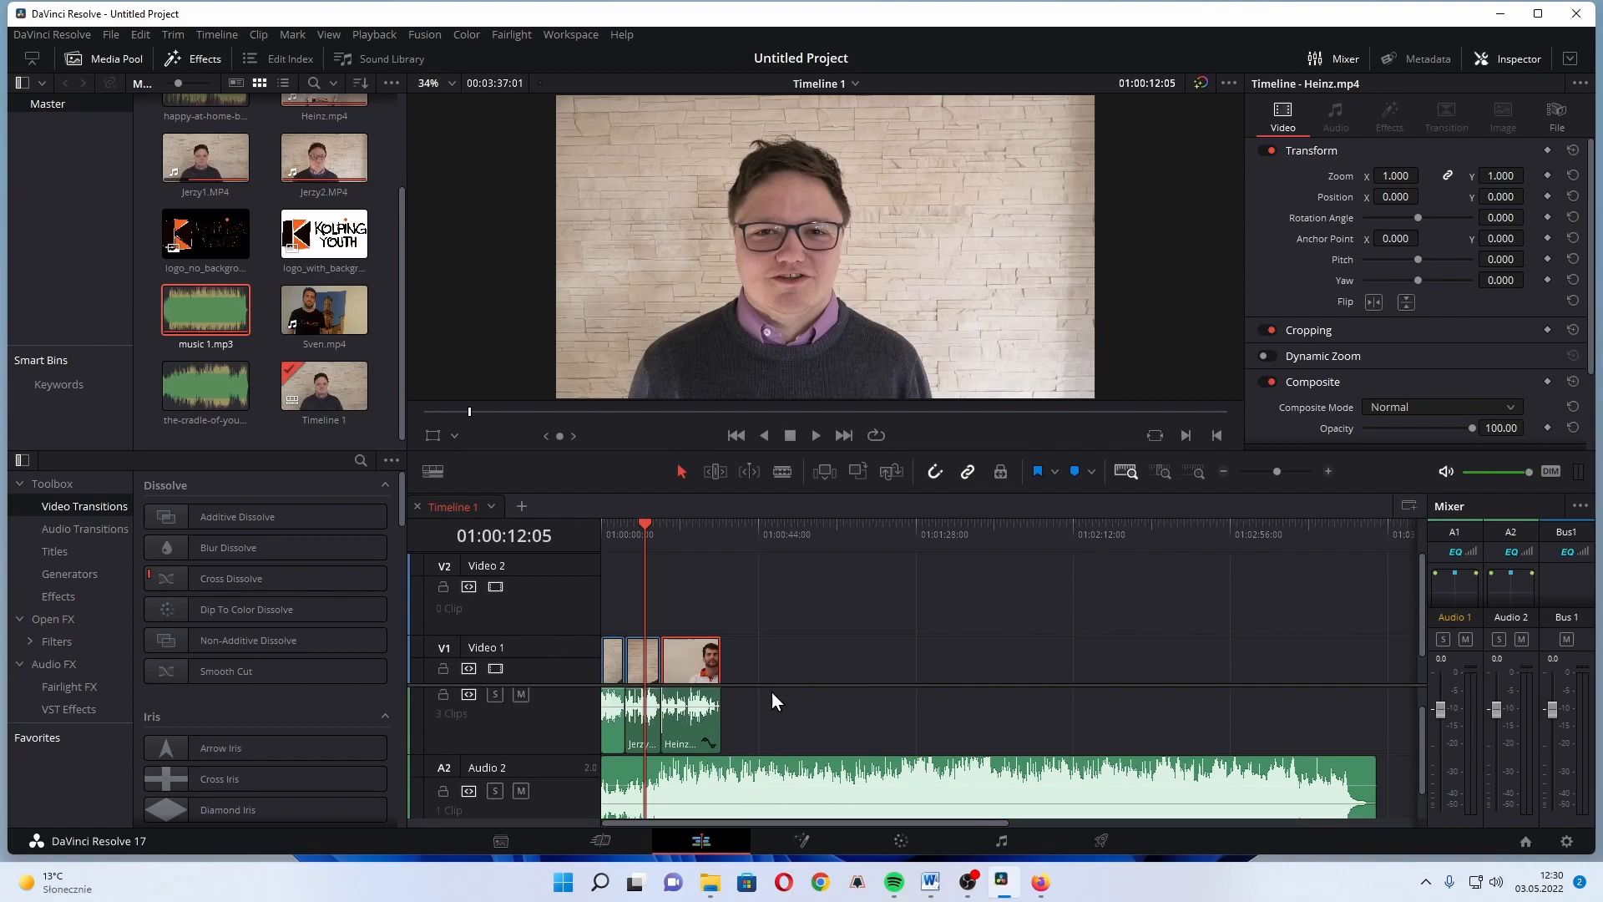
drag(777, 674, 782, 605)
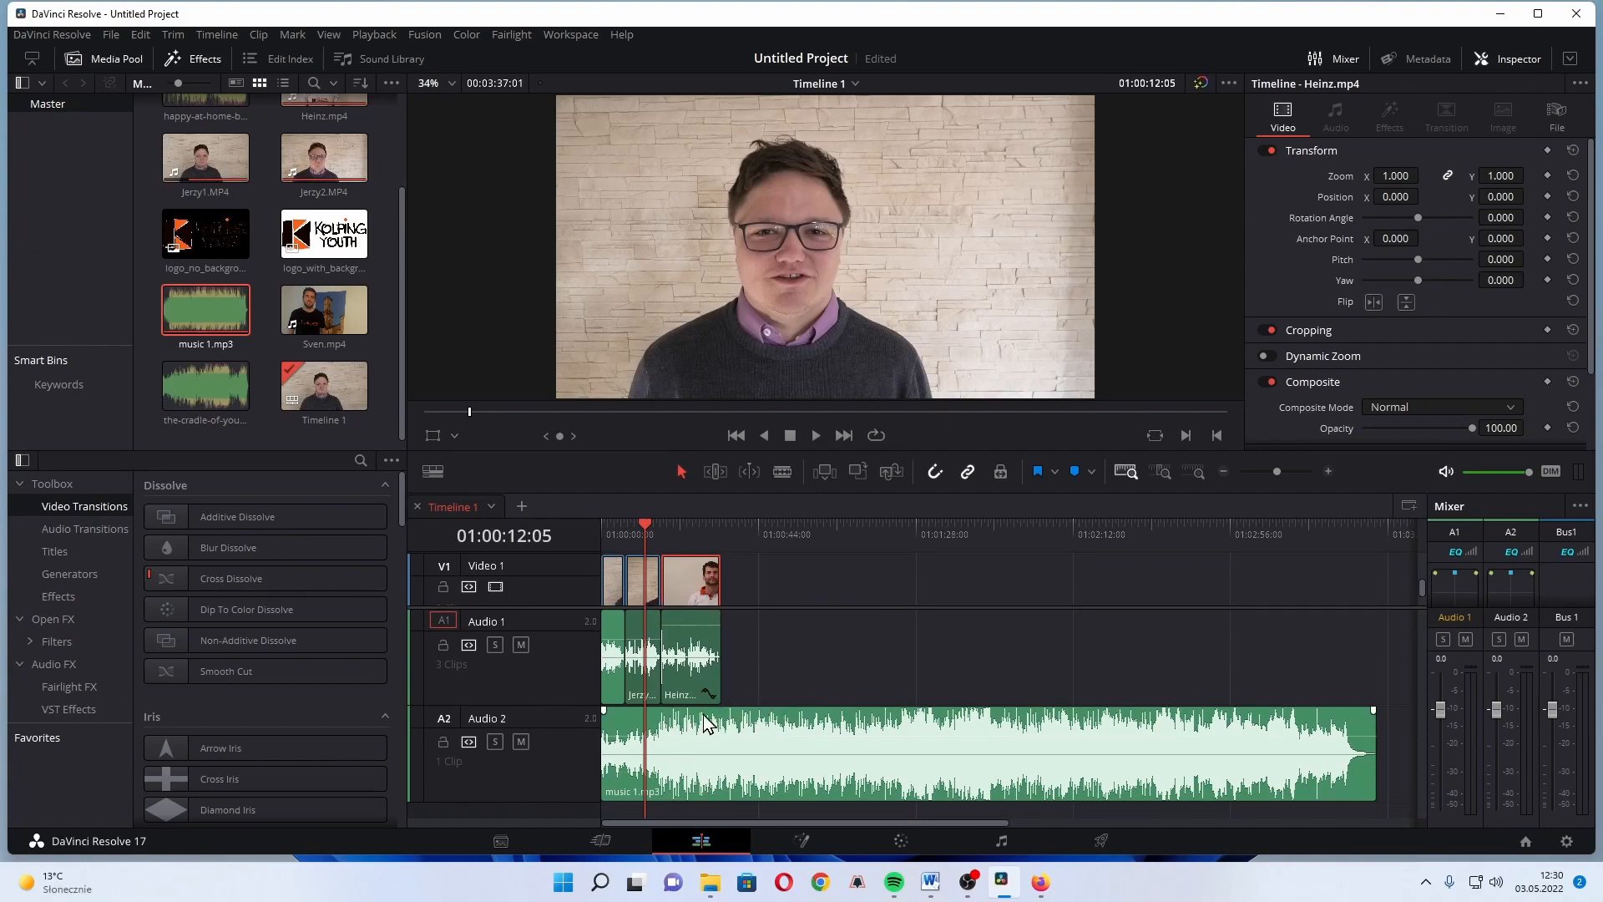
Step: Lower the music 1.mp3 clip's volume to -20.45 and play the timeline from 01:00:10:23 into Heinz
drag(685, 742, 688, 747)
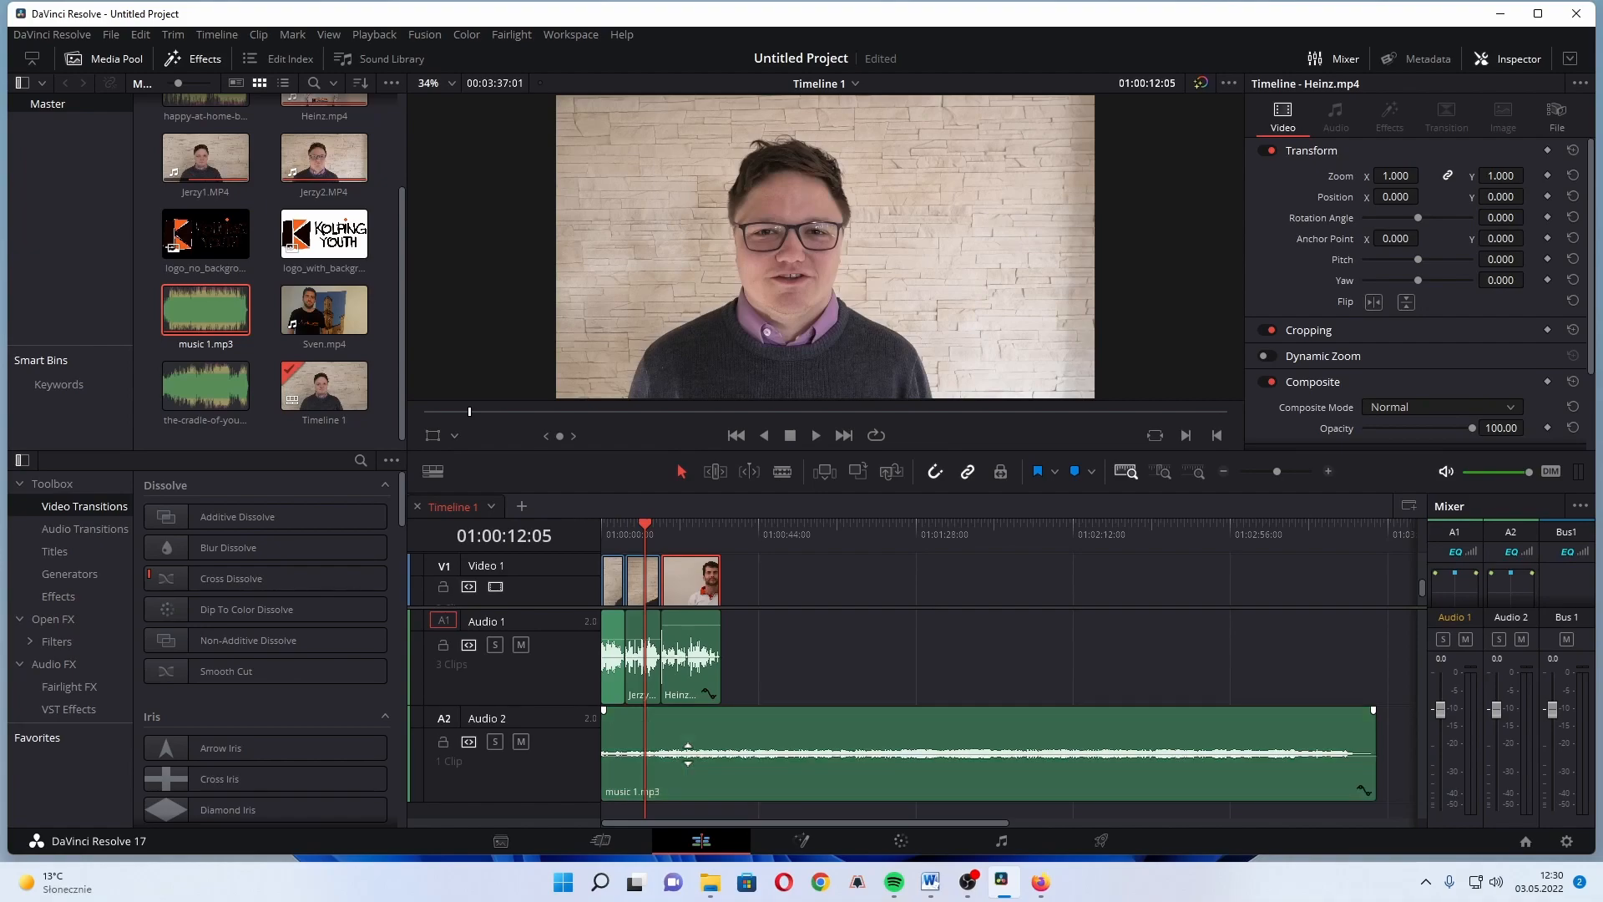
click(625, 526)
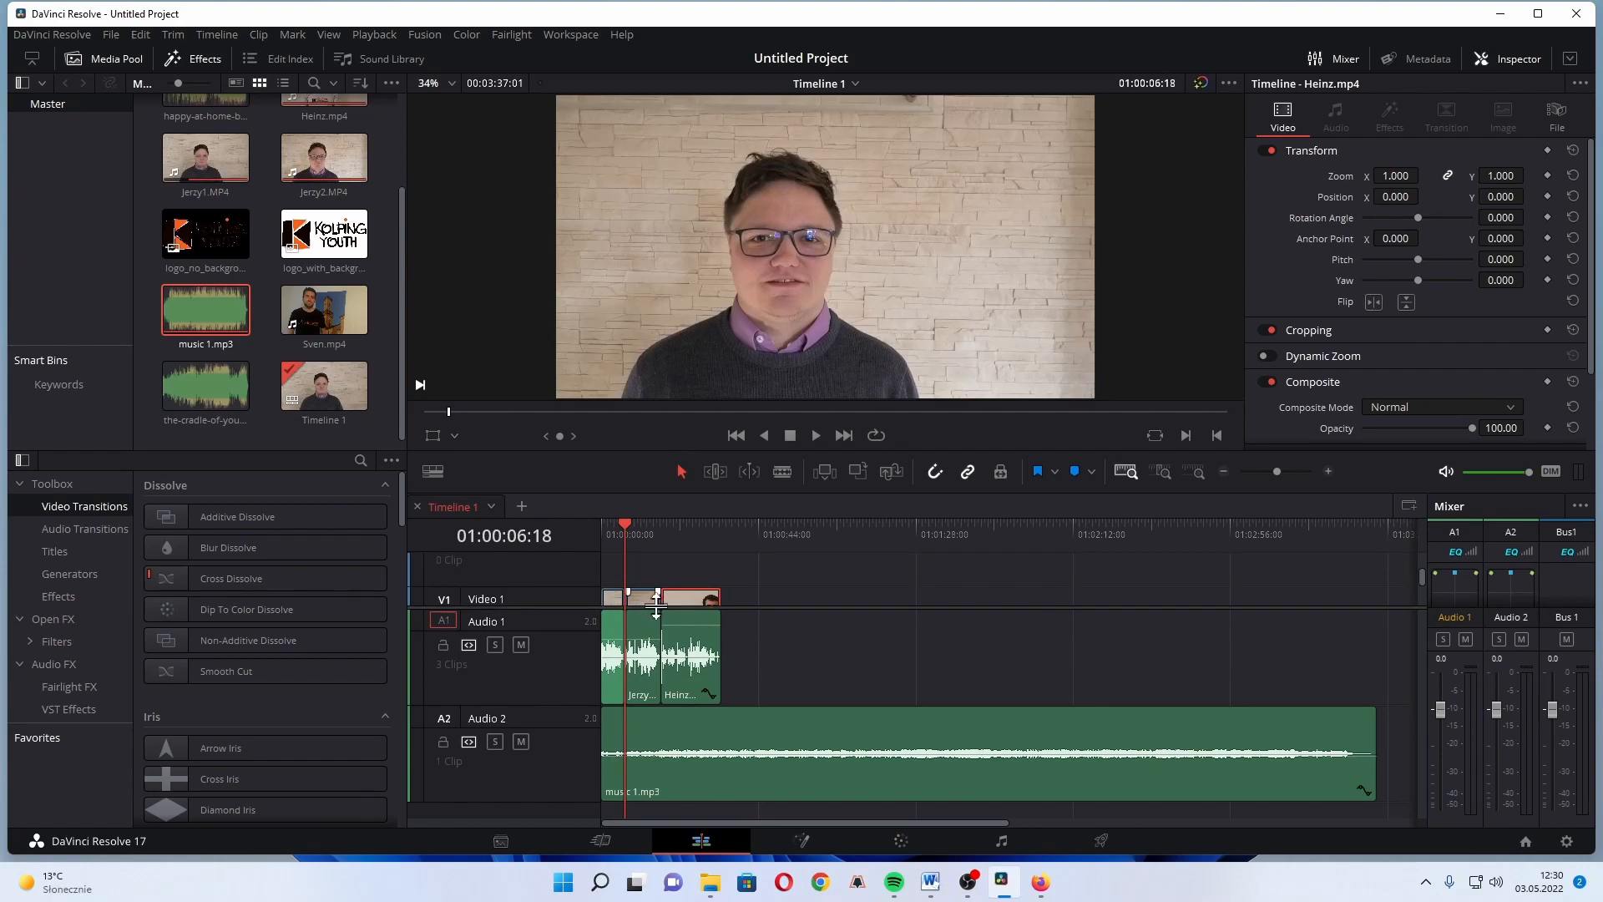
click(639, 526)
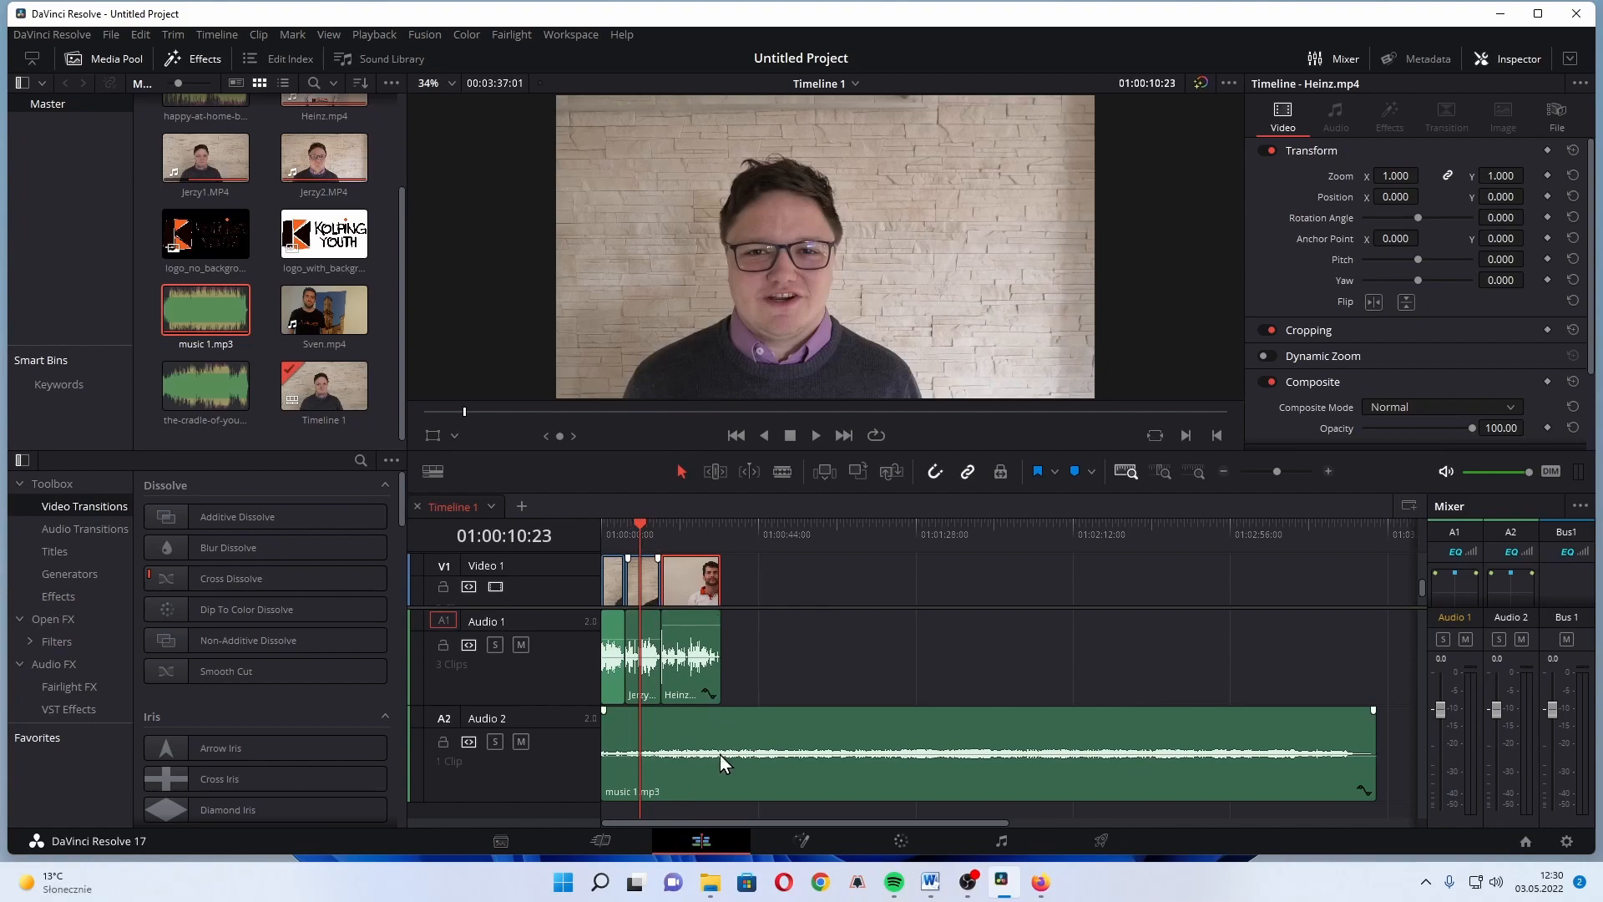
key(space)
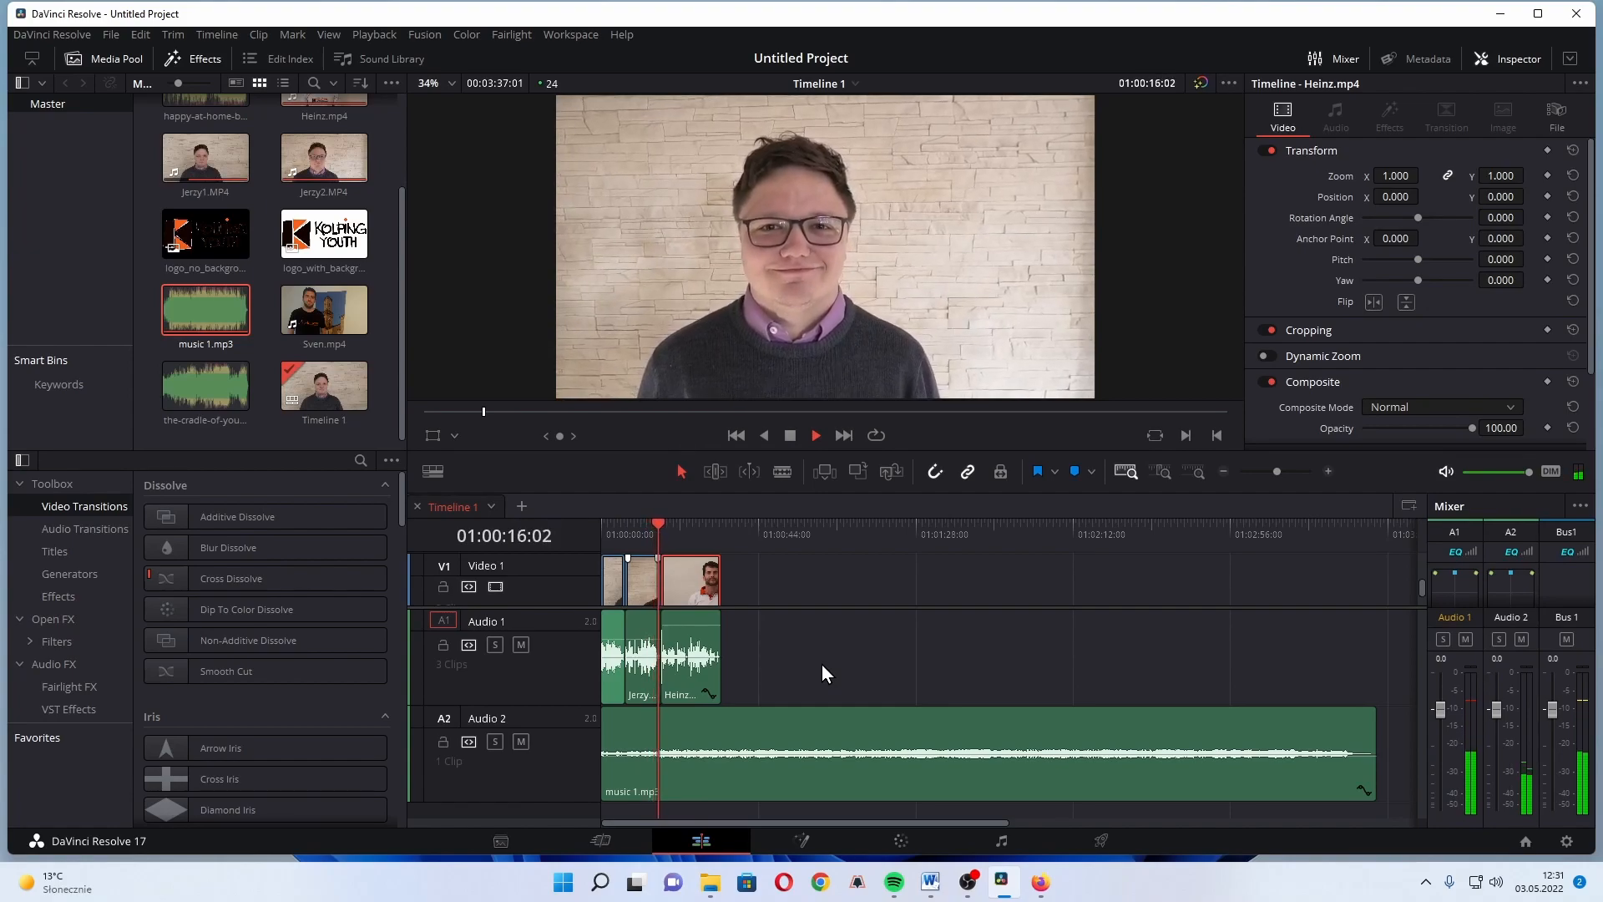
key(space)
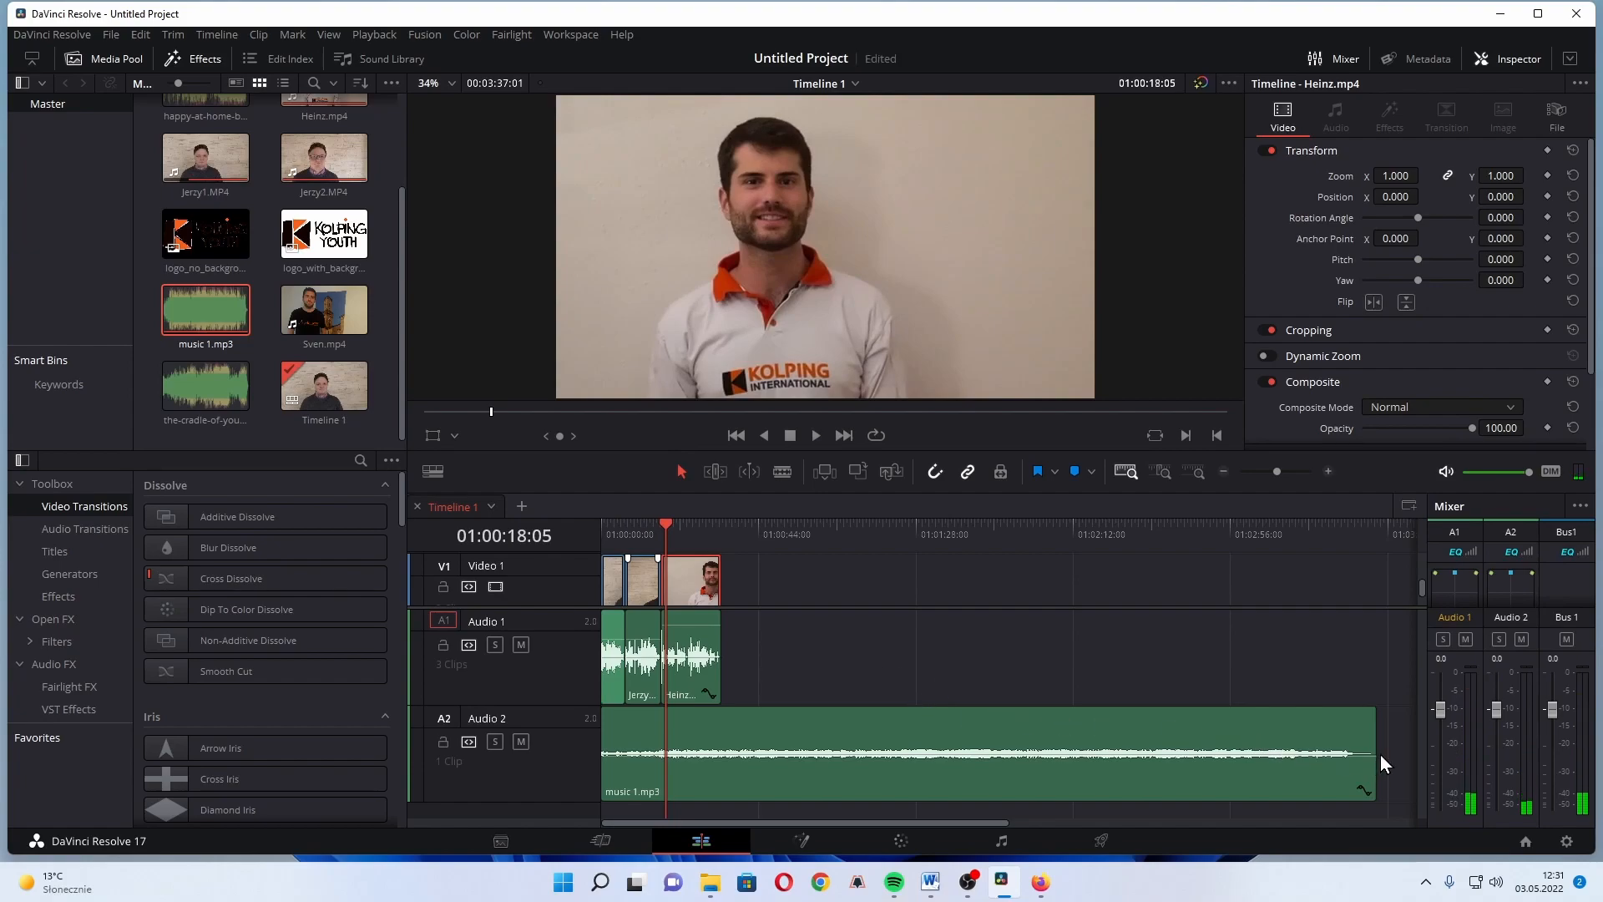
Step: Trim both ends of music 1.mp3 so it runs from the start of Jerzy2 to partway through Heinz, and save the project
drag(1373, 749, 733, 728)
drag(601, 733, 907, 739)
drag(1175, 750, 1010, 738)
click(895, 529)
key(space)
key(space)
key(ctrl+s)
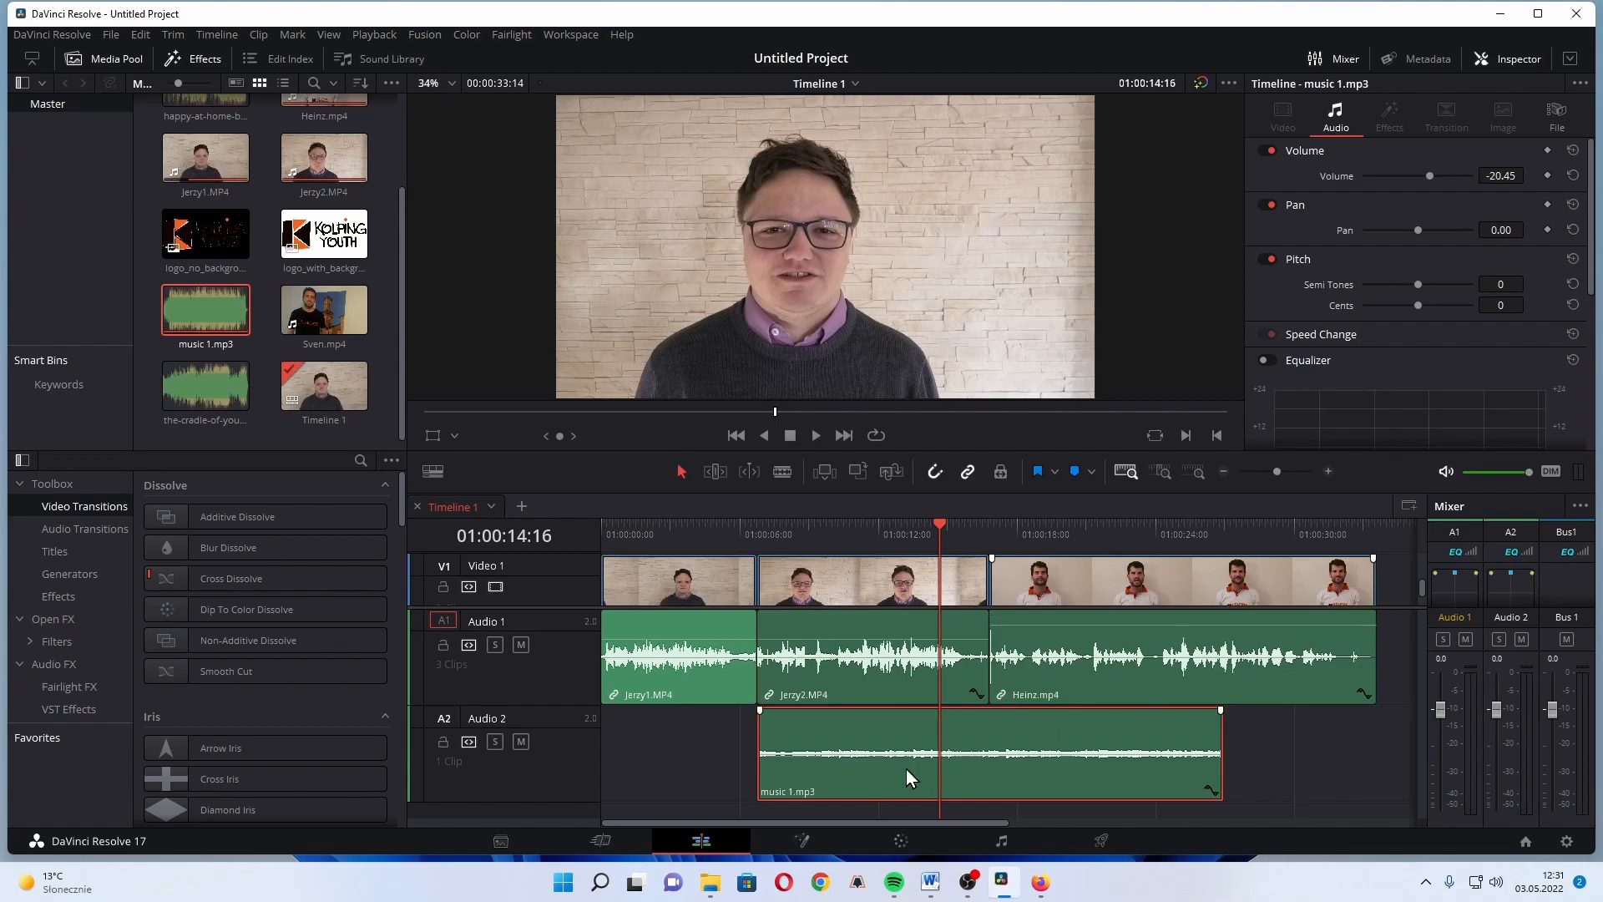
Step: Play the timeline from 01:00:14:16 to compare the Audio 1 and Audio 2 levels in the Mixer
click(941, 535)
key(space)
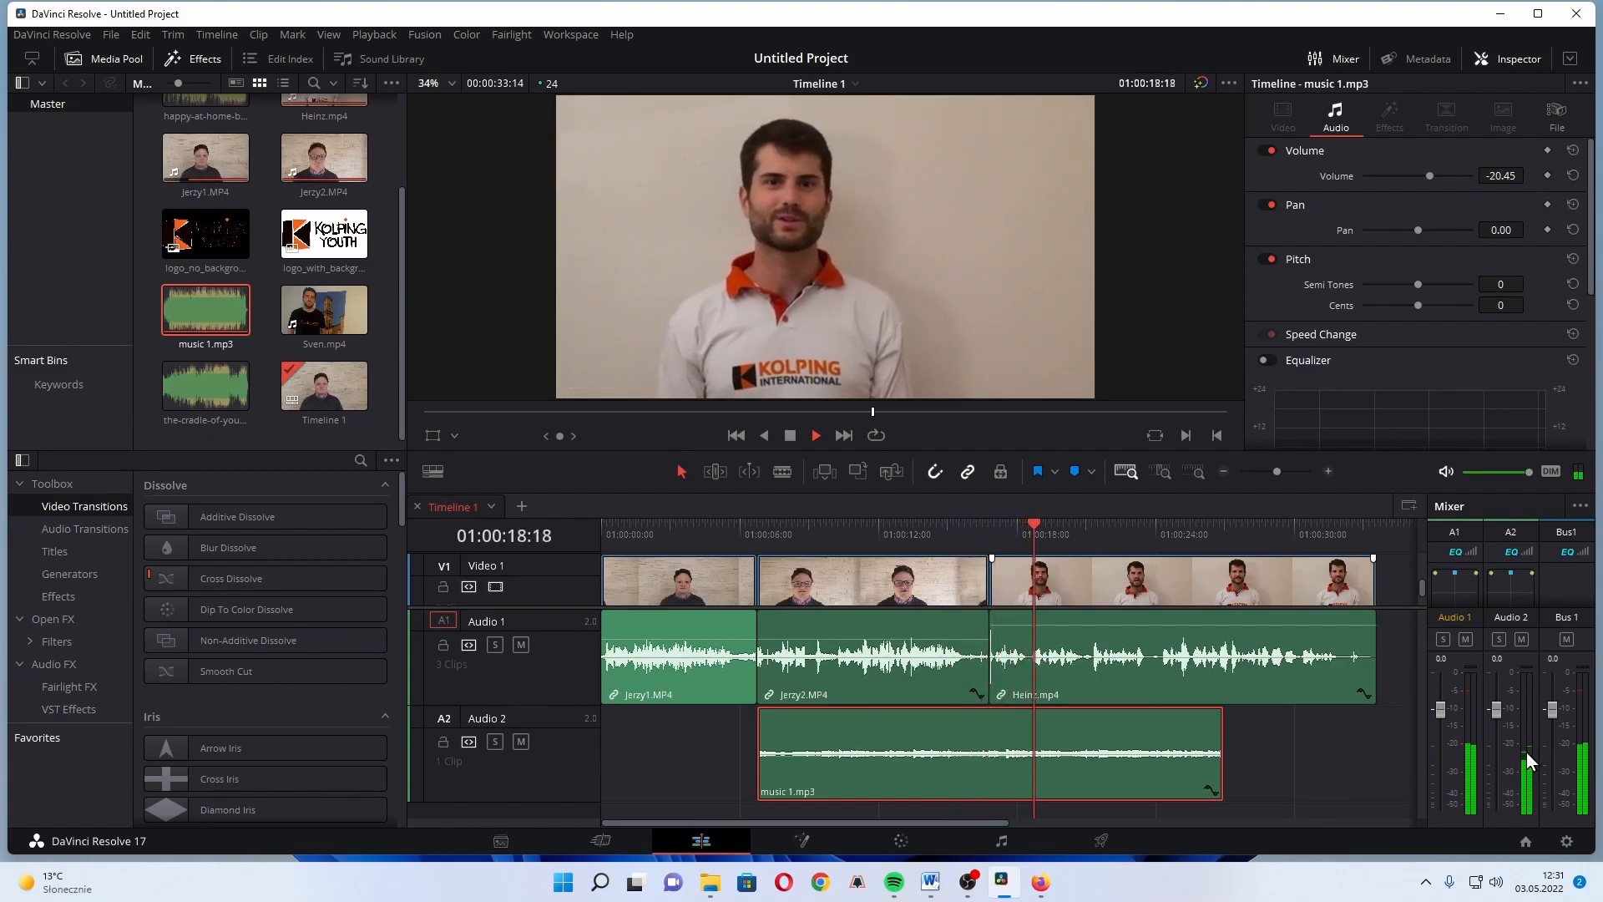
key(space)
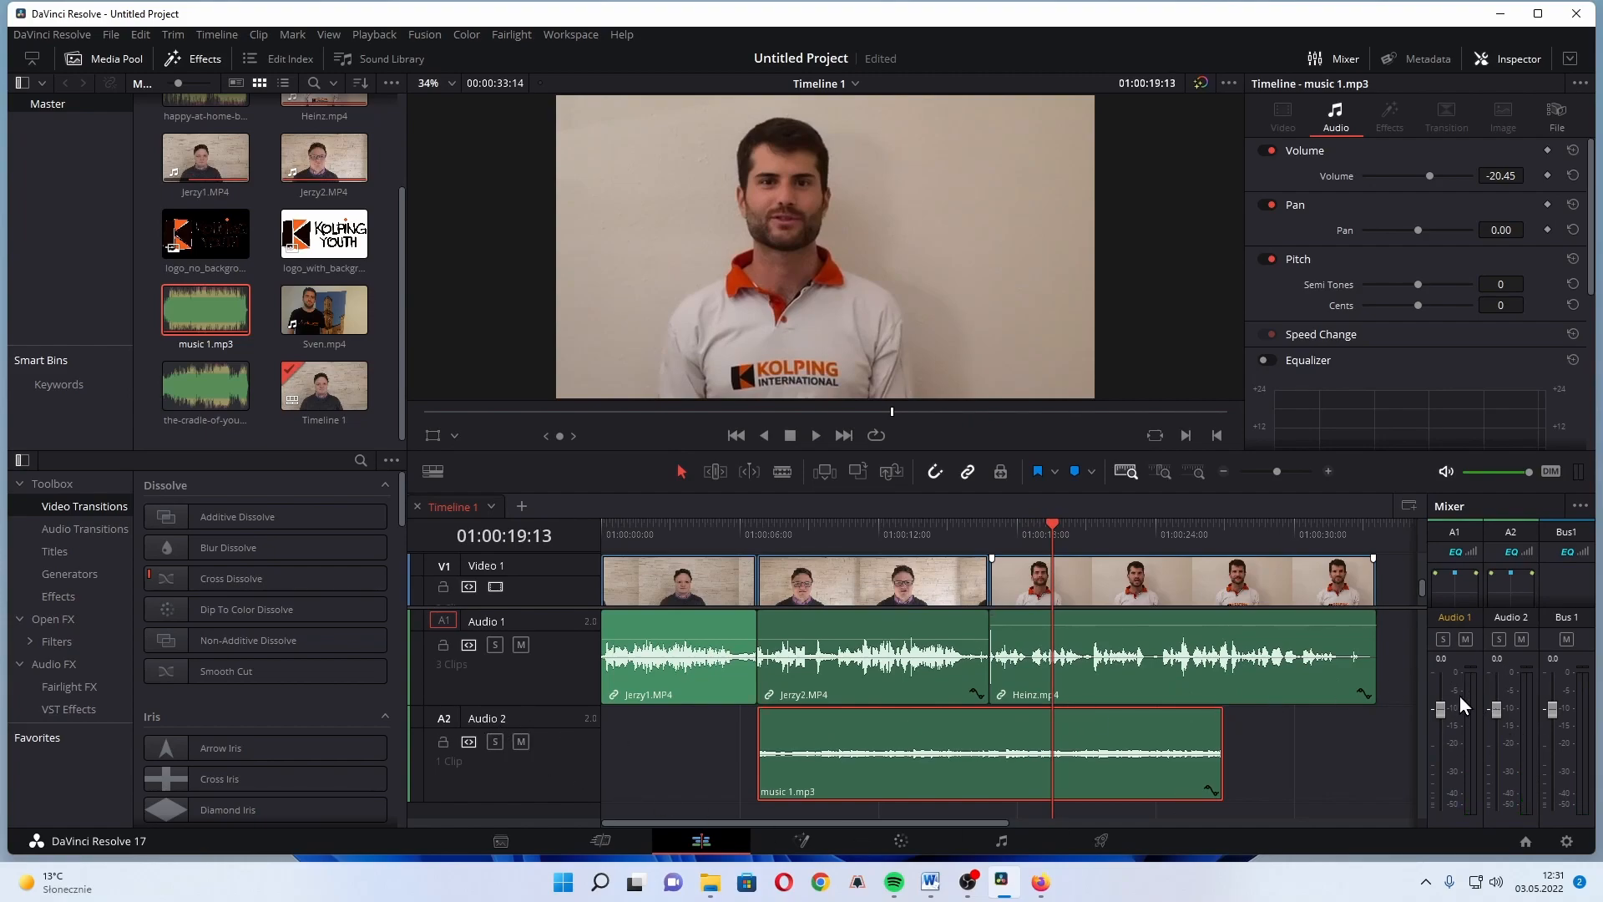
Step: Lower the whole Audio 2 track to -9.3 with its Mixer fader and play from 01:00:13:08
click(493, 765)
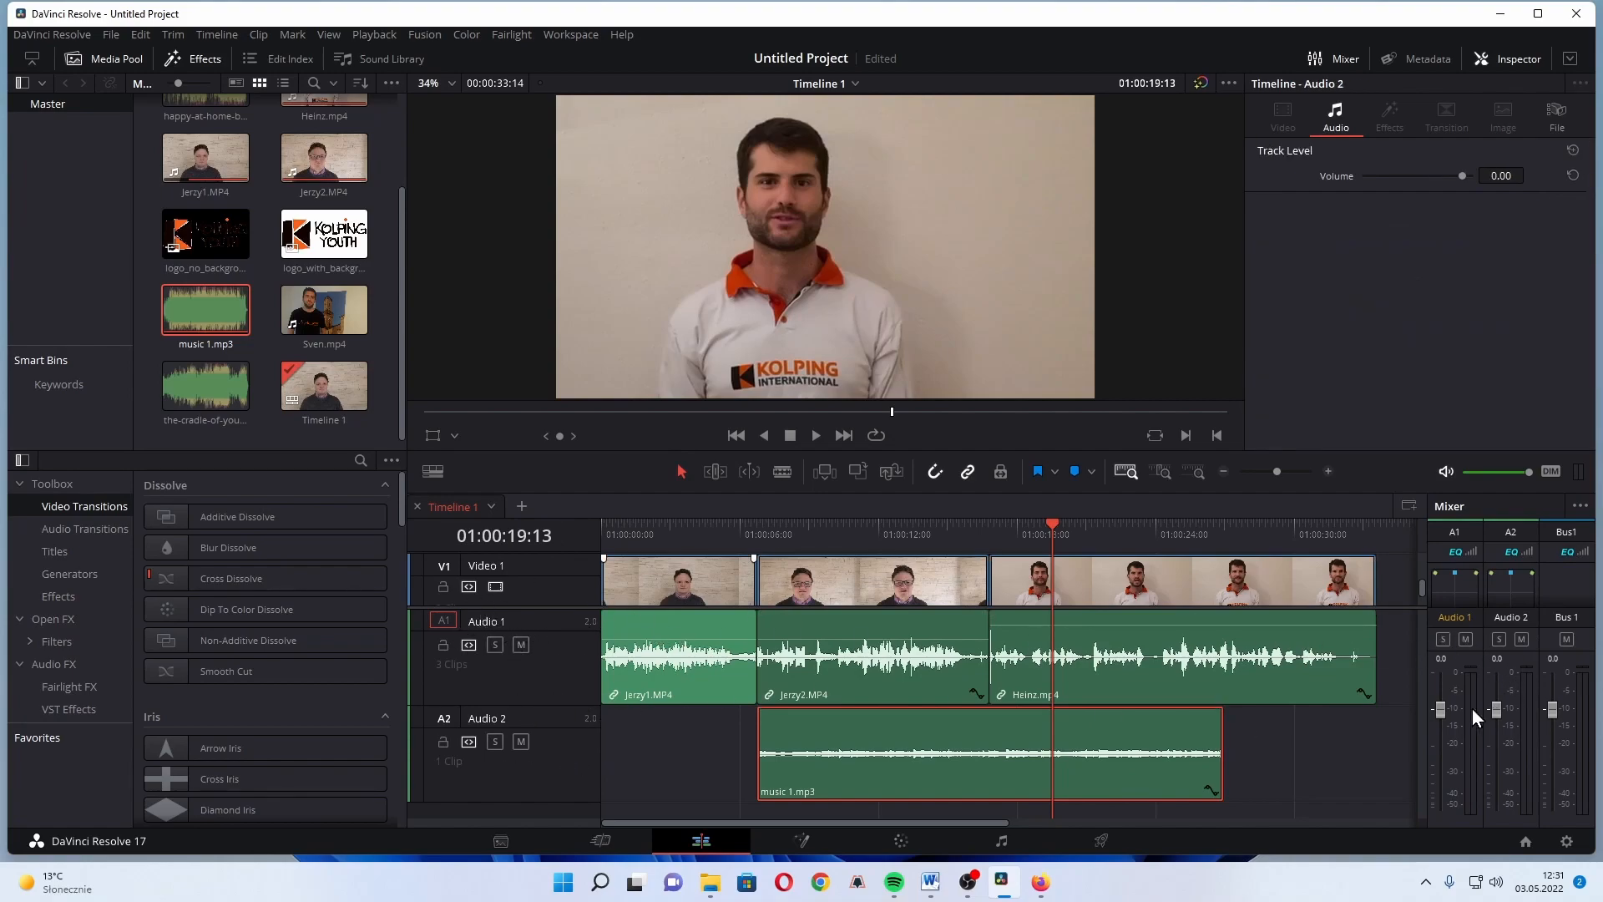
drag(1496, 706, 1499, 753)
click(1499, 712)
drag(1496, 738, 1496, 744)
click(910, 532)
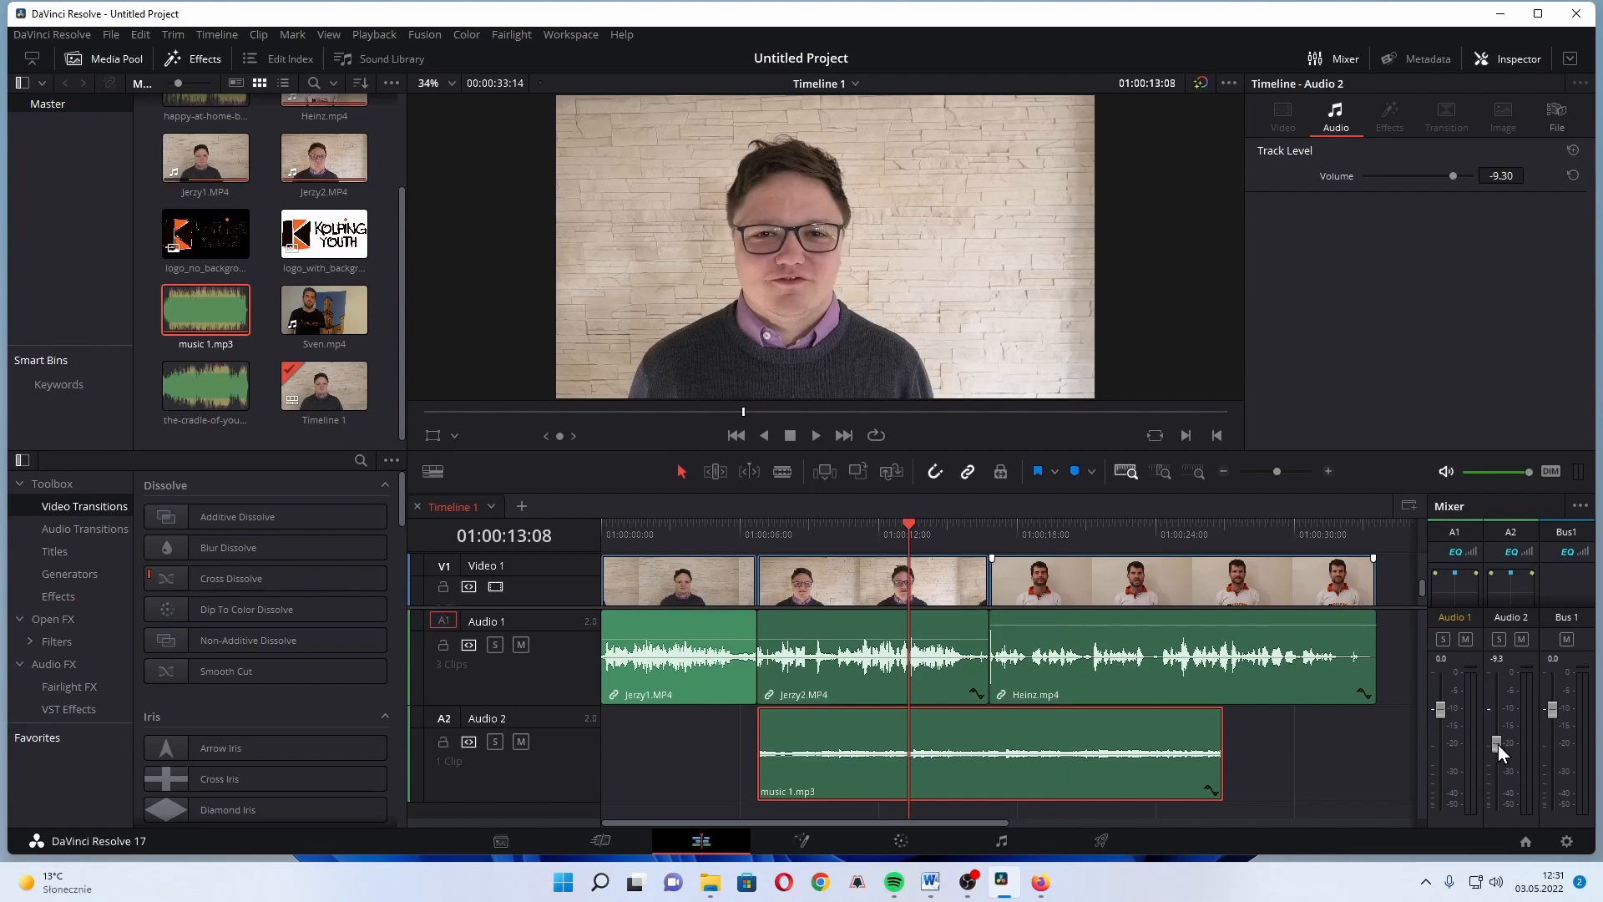
key(space)
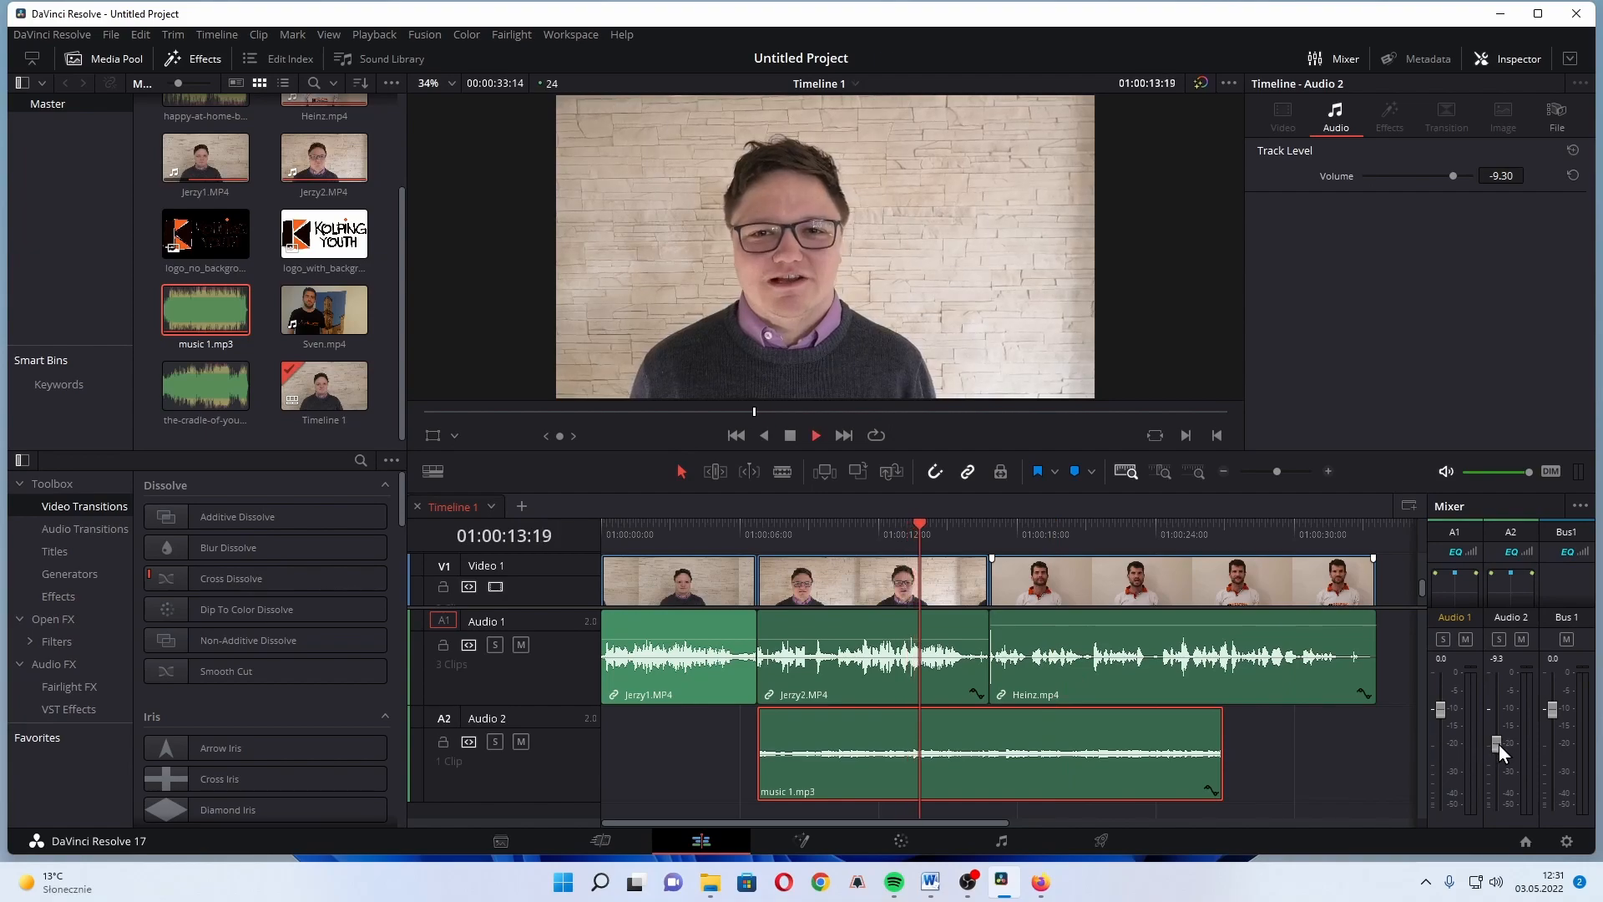
Step: Reset the Audio 2 track level to 0.00 and move the playhead to 01:00:08:14
drag(1504, 750, 1502, 712)
double_click(1500, 704)
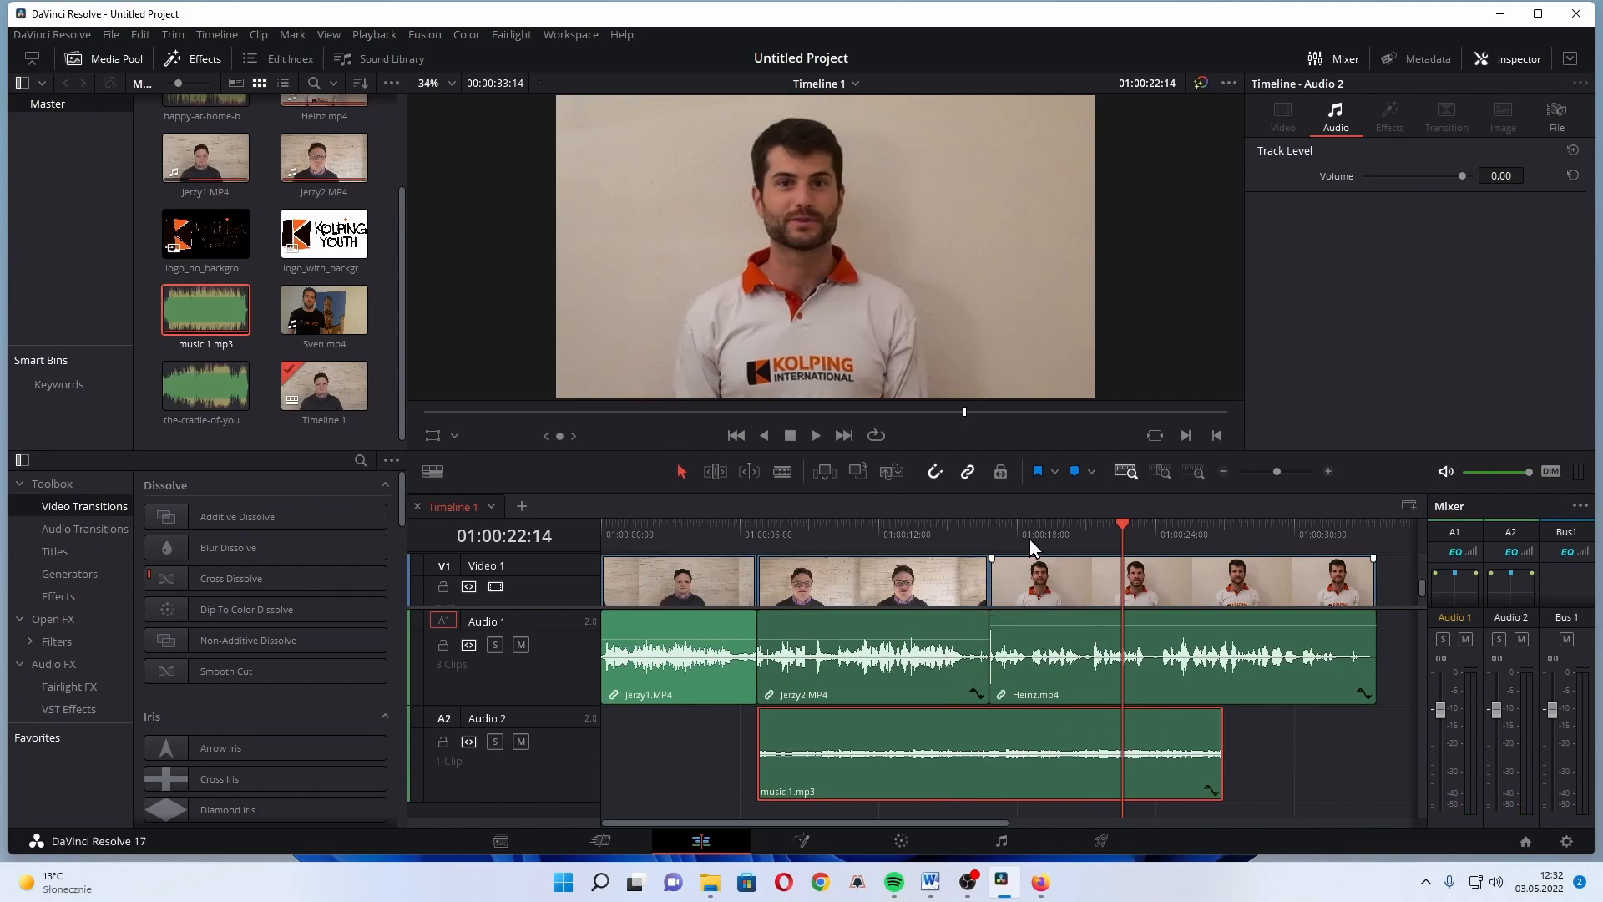
click(799, 528)
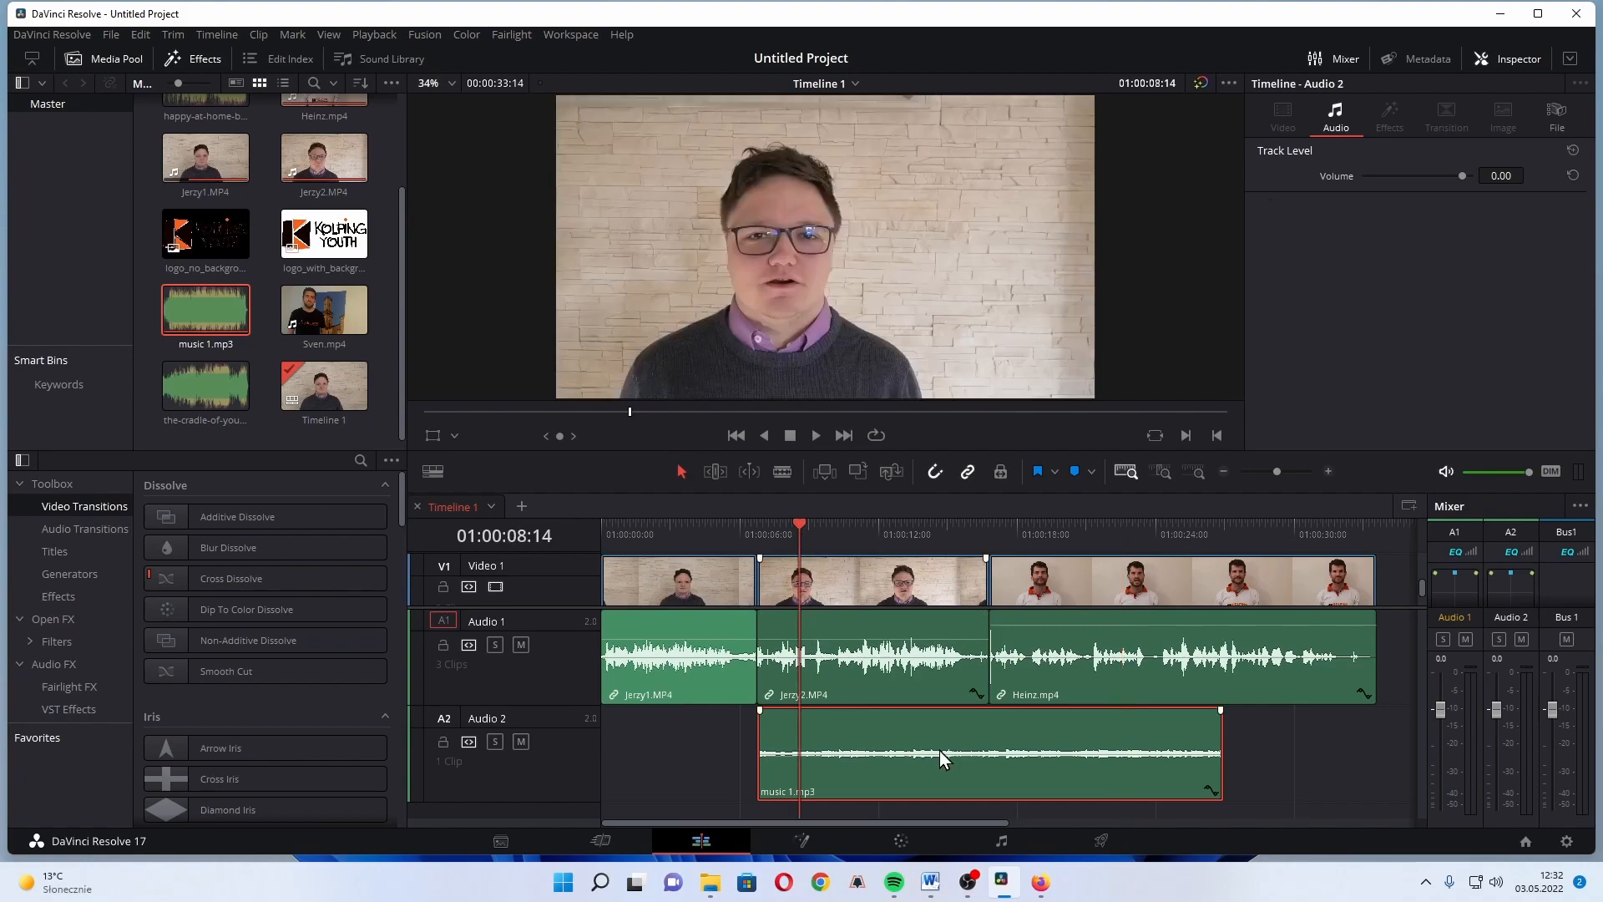
Step: Delete music 1.mp3 from Audio 2 while leaving the speaker clips in place, undoing the ripple delete that removes them
key(Delete)
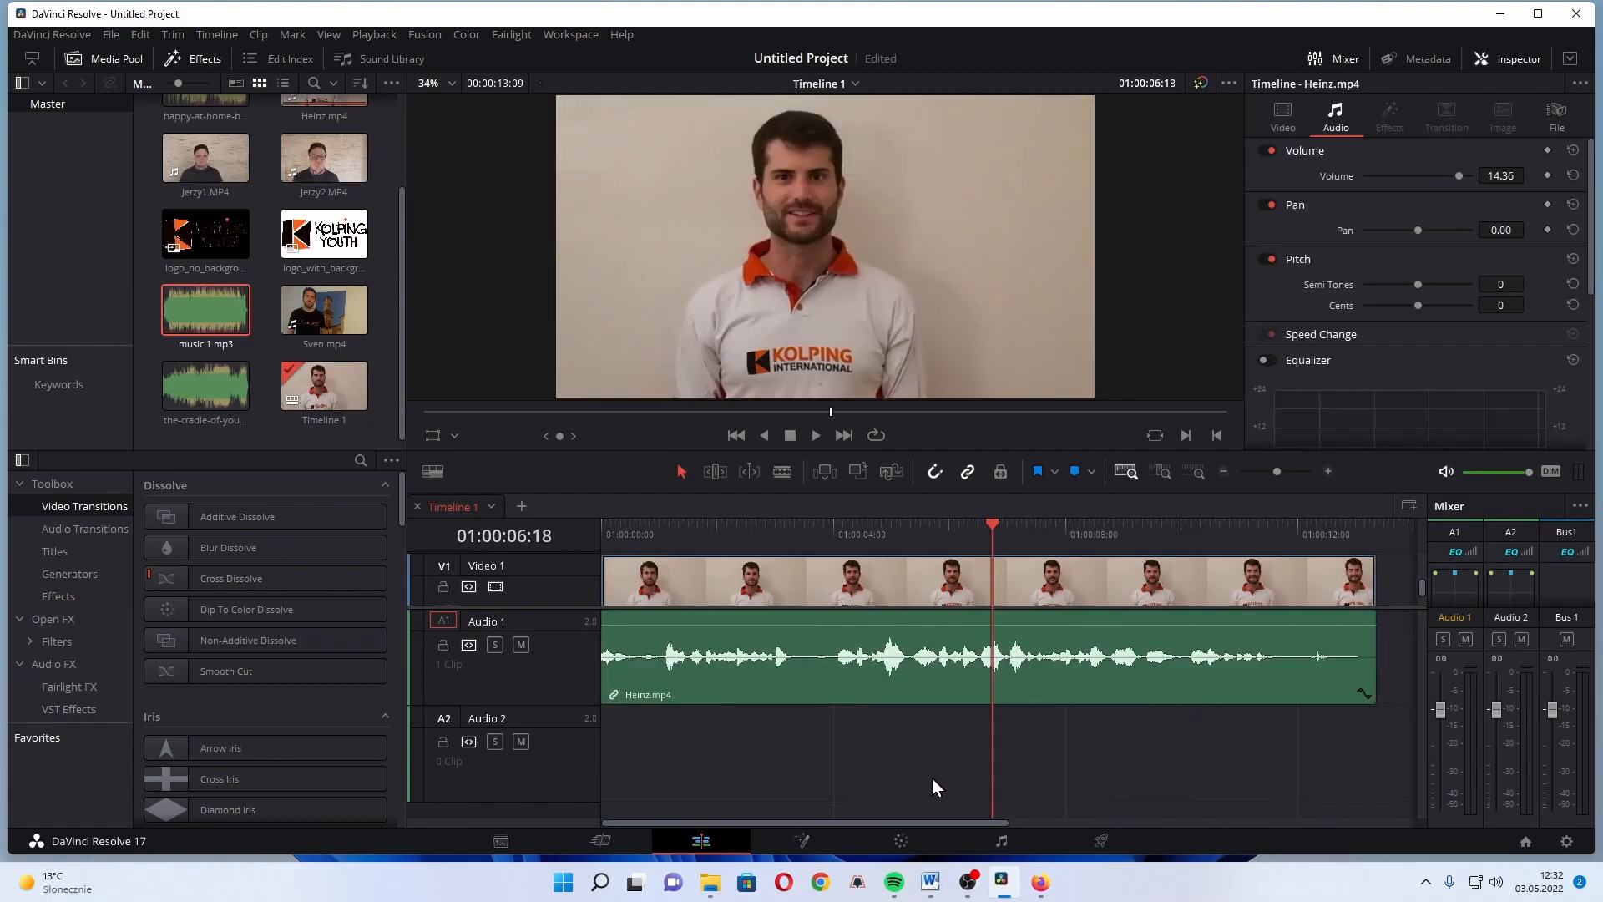
key(ctrl+z)
click(904, 731)
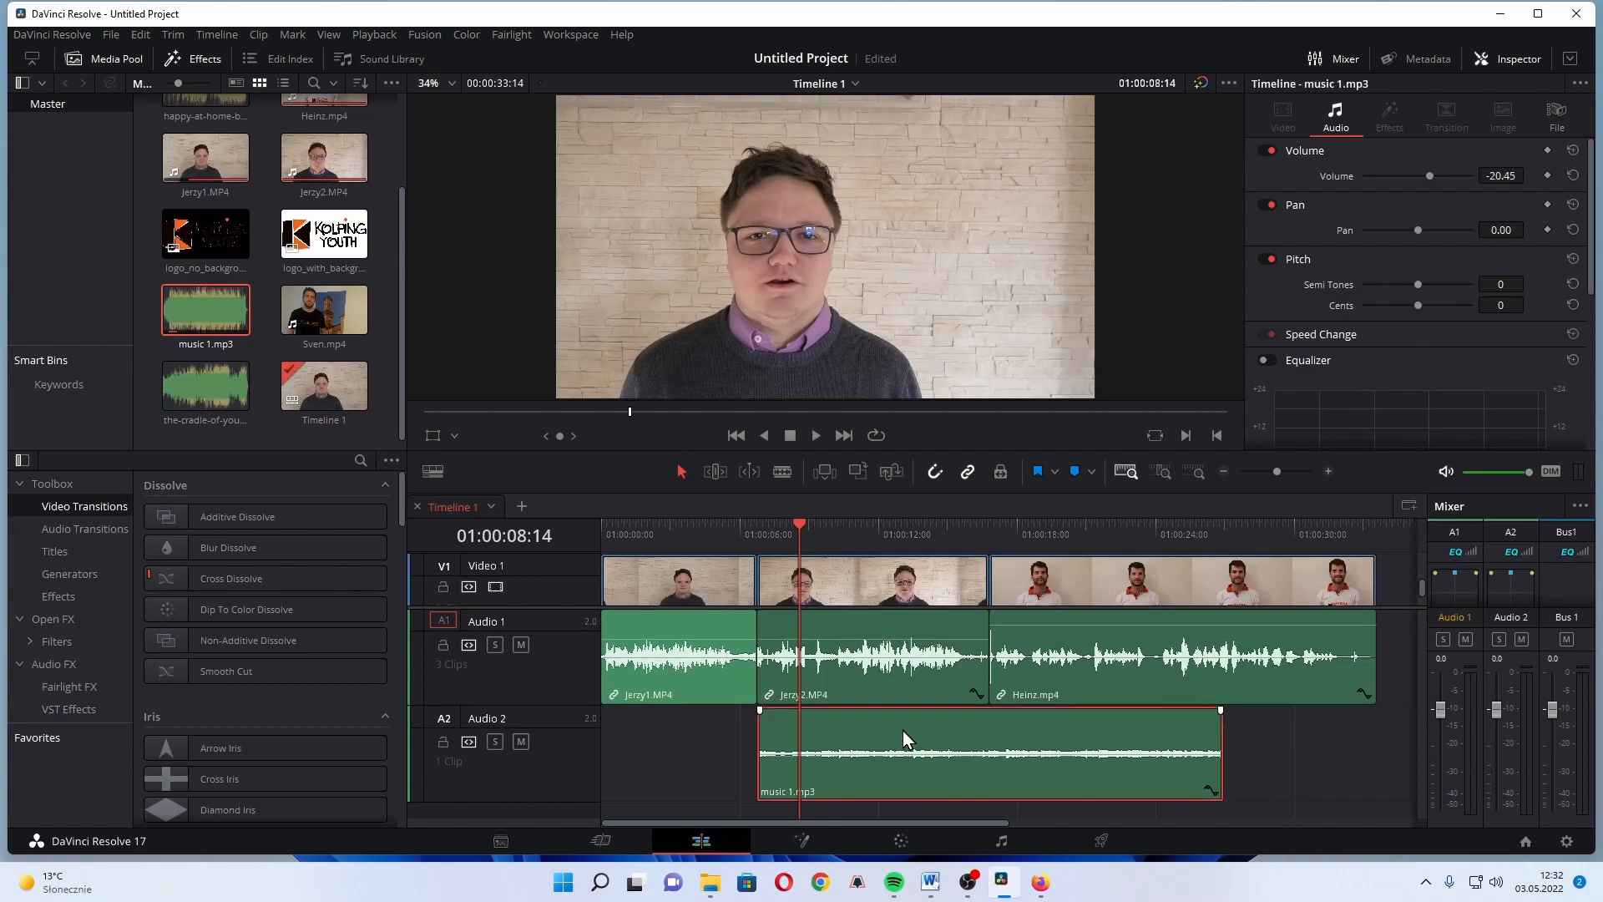
key(BackSpace)
Step: Cut the Jerzy2 clip with the Blade tool at about 01:00:08:10 and 01:00:13:00, and return to the Selection tool
drag(818, 526, 836, 526)
click(781, 471)
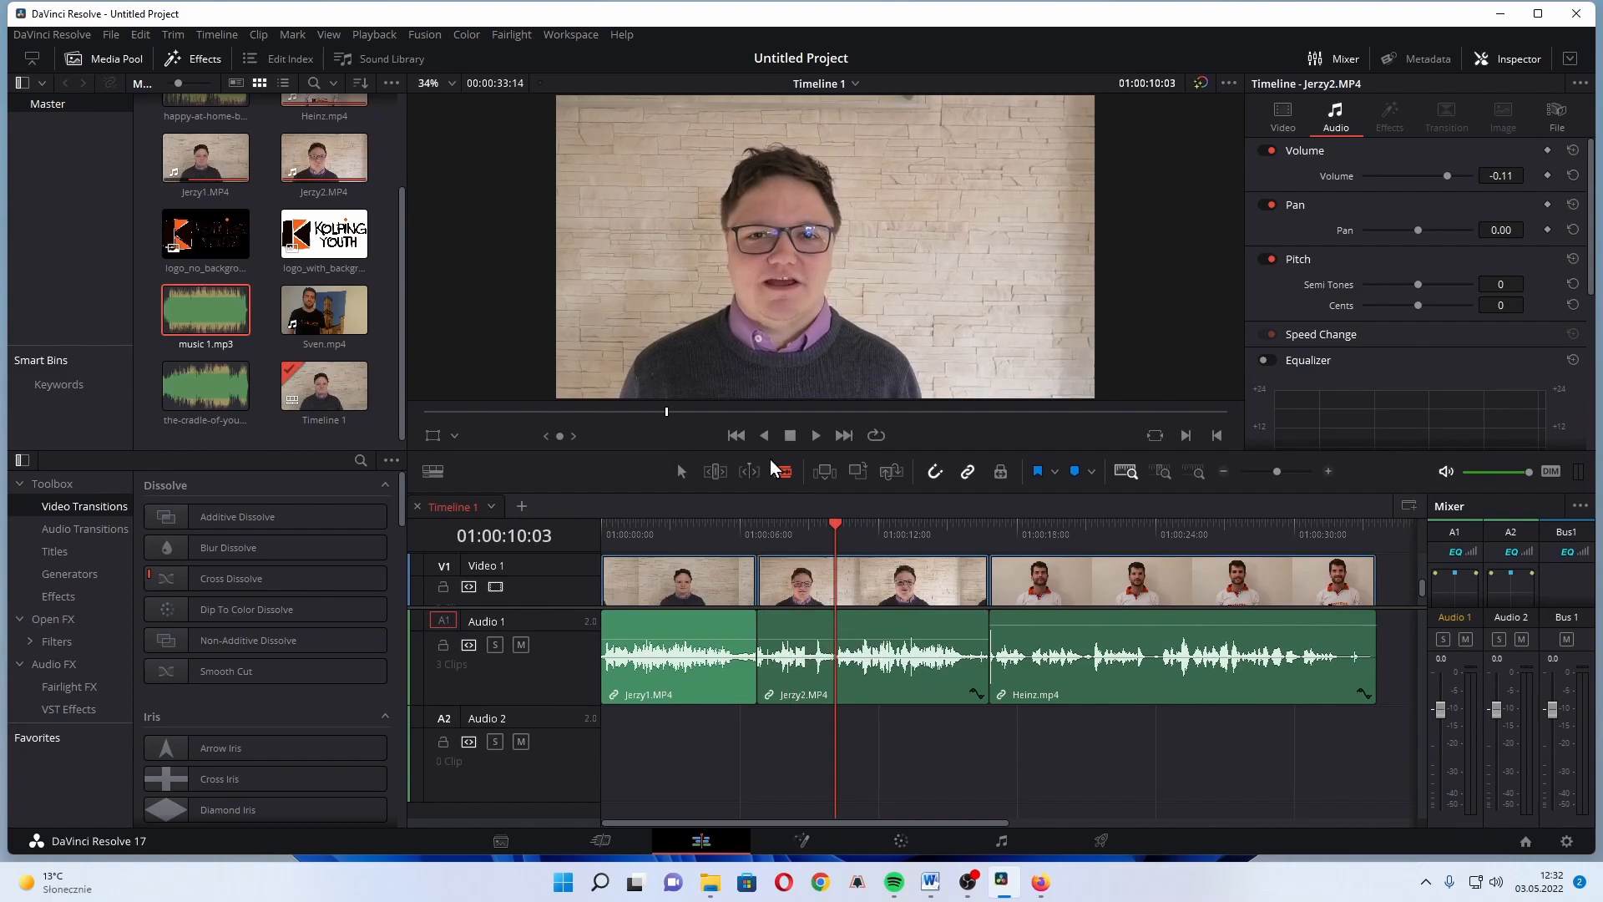
click(796, 623)
click(902, 650)
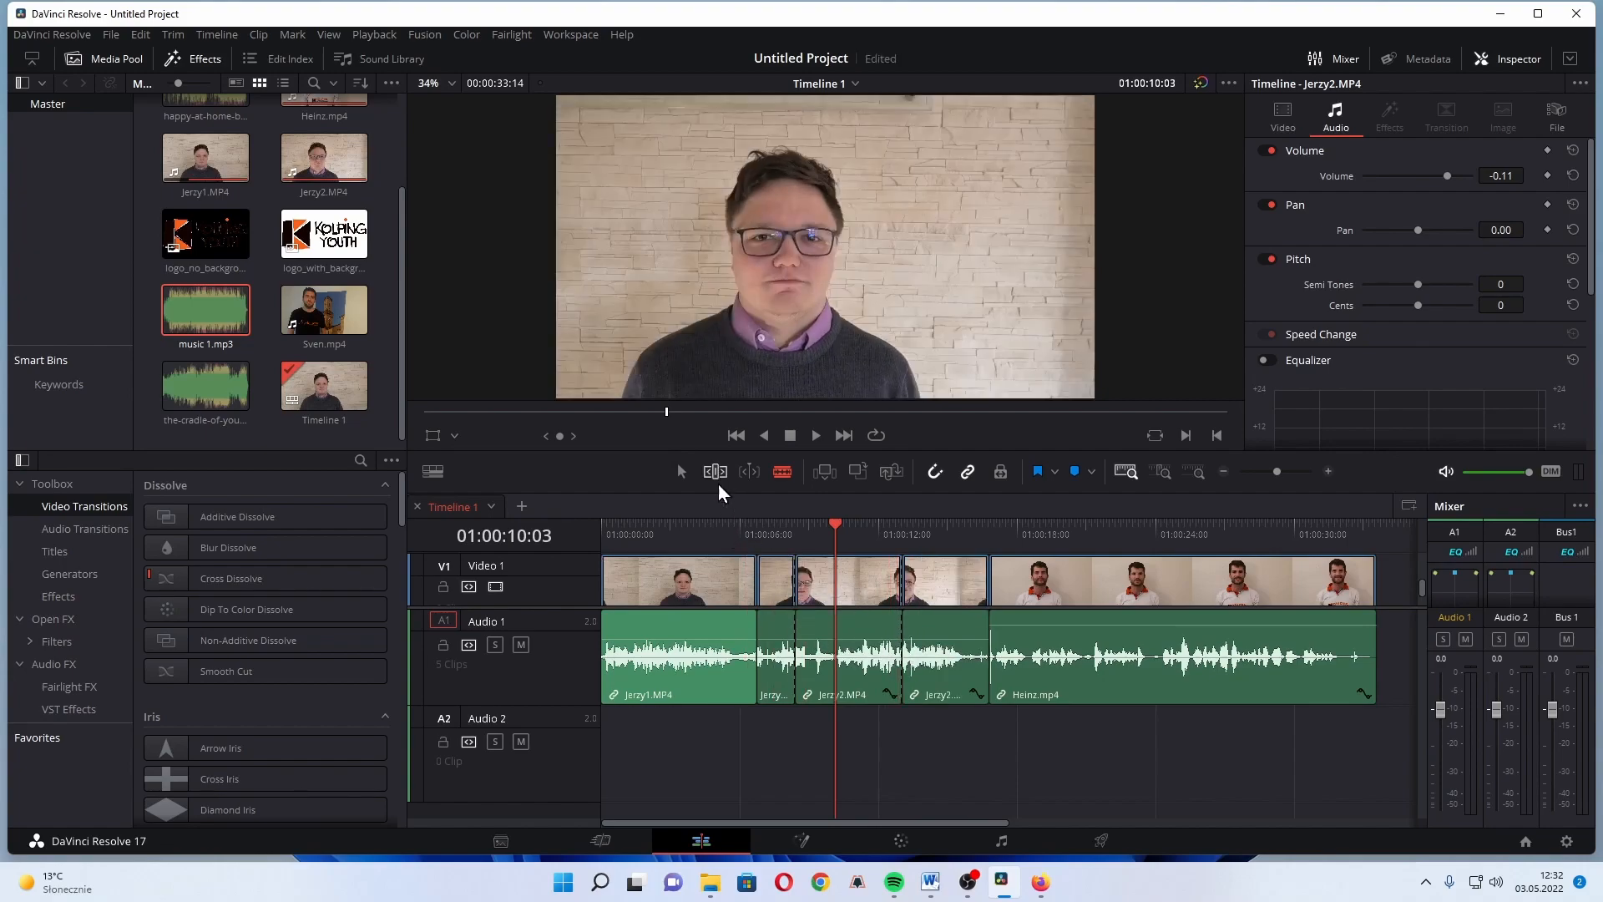
click(682, 472)
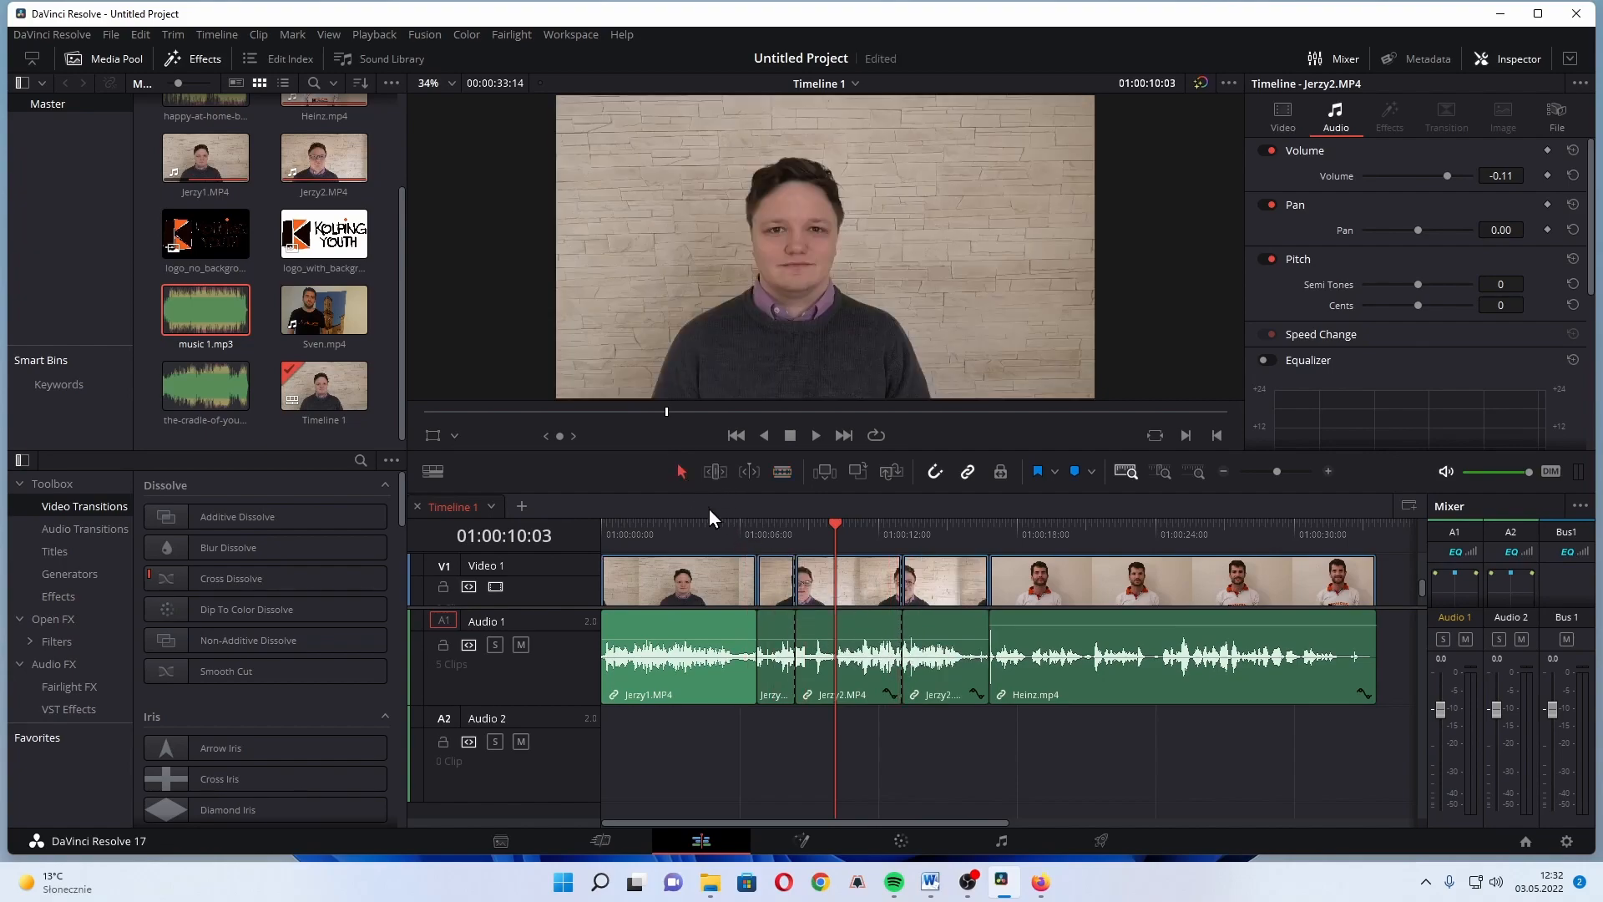
Step: Lower the volume of the middle Jerzy2 segment to -9.49 and play across the cuts from 01:00:07:13
click(776, 535)
mouse_move(842, 641)
mouse_down()
mouse_move(842, 672)
mouse_move(840, 618)
mouse_move(842, 636)
mouse_up()
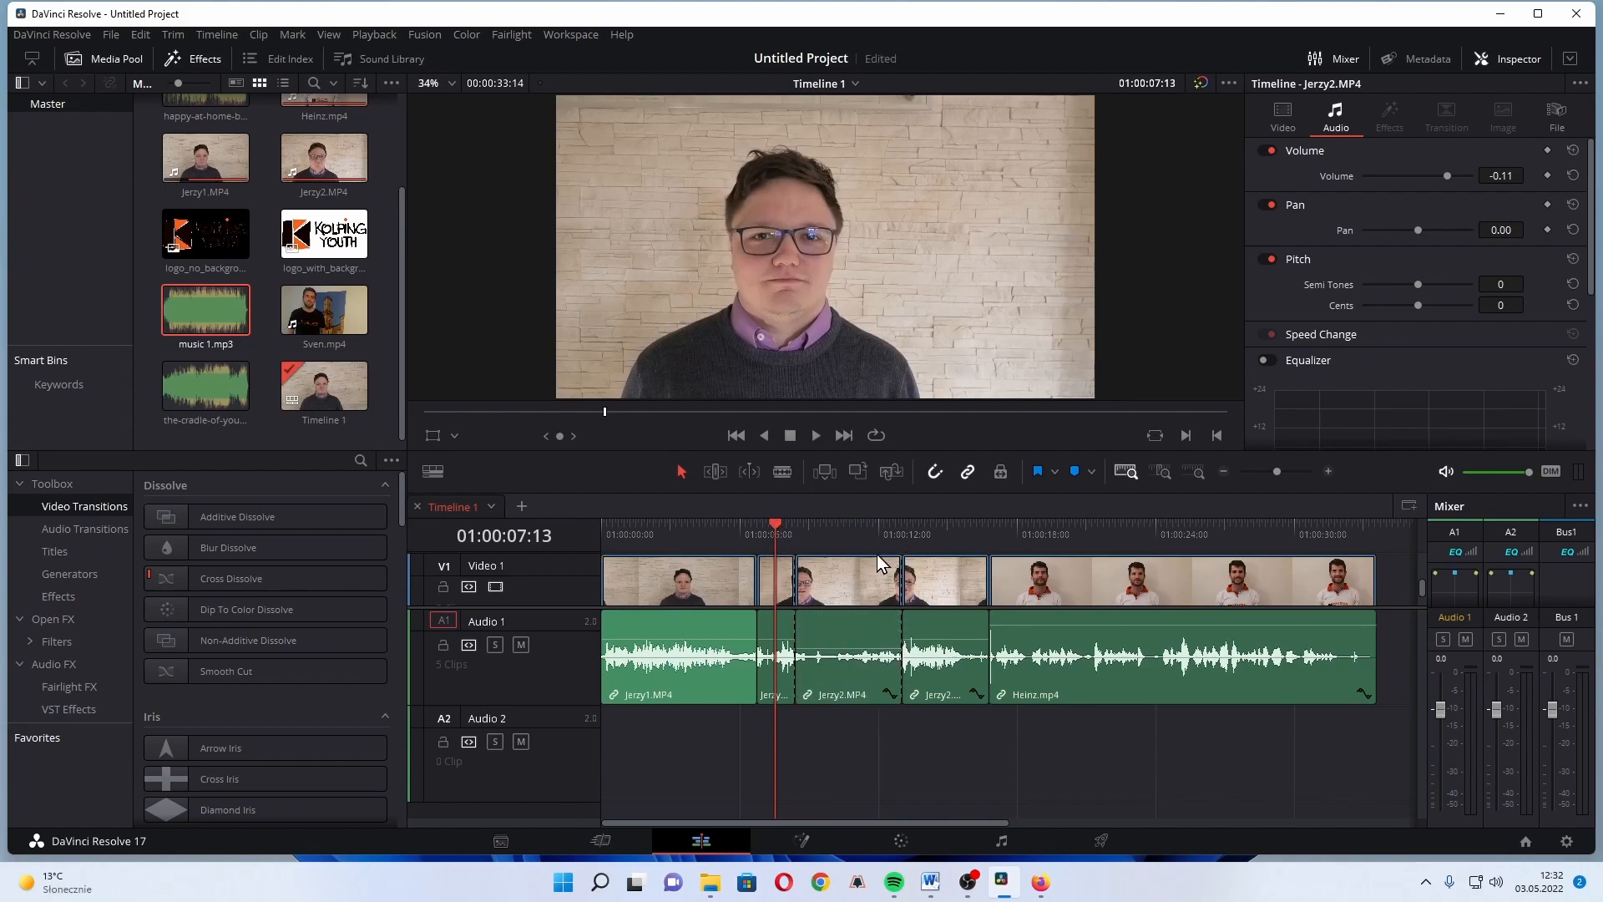
key(space)
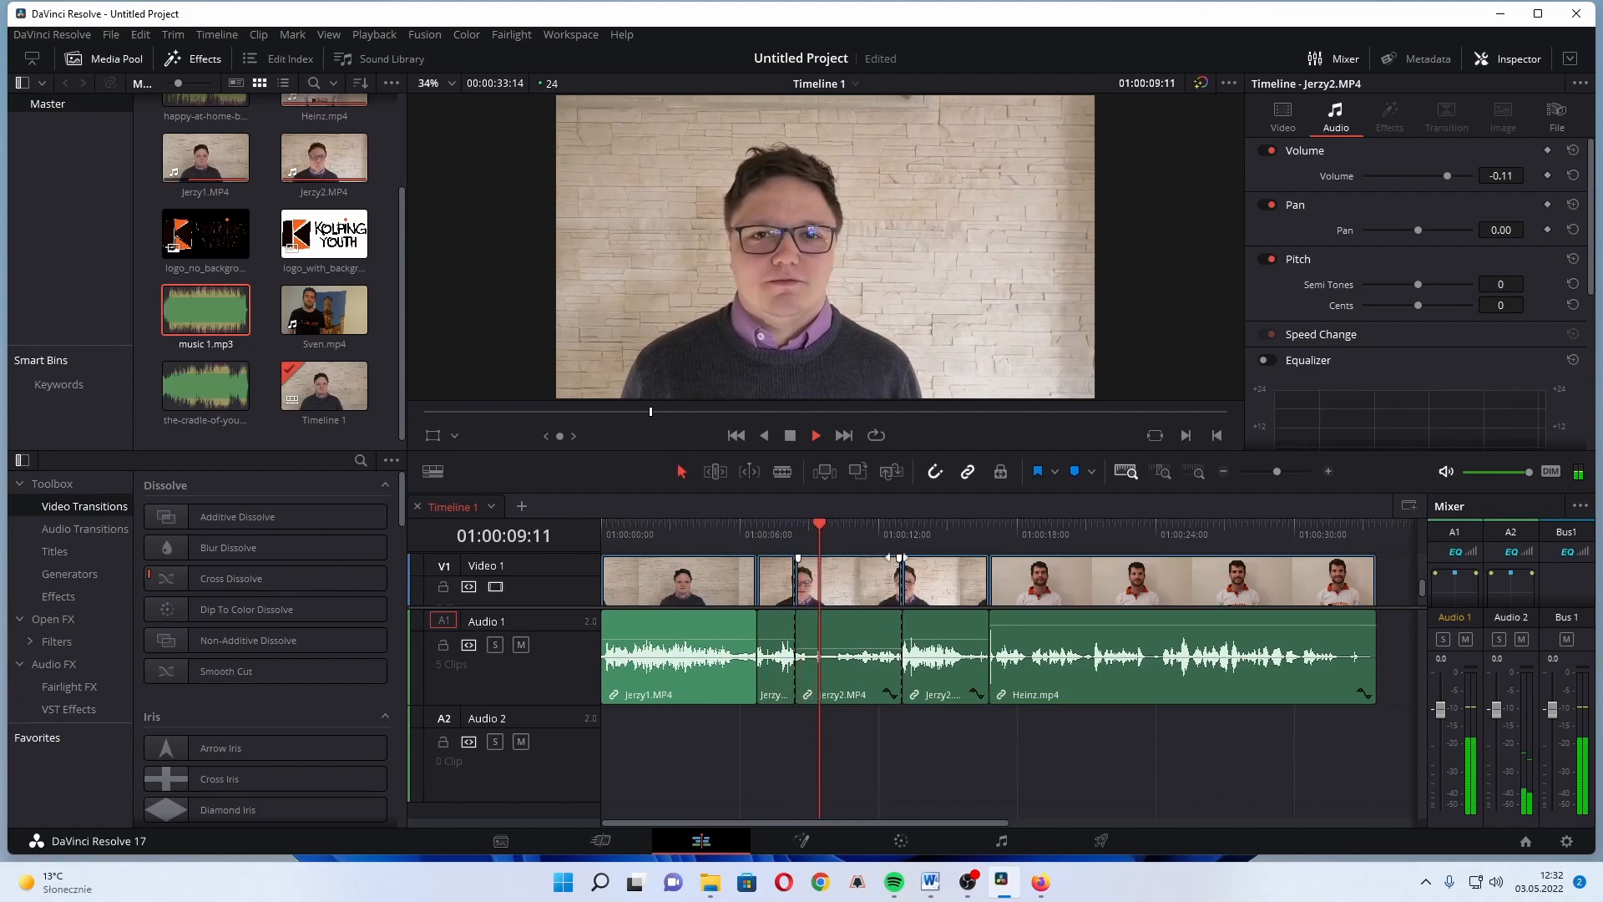
click(887, 532)
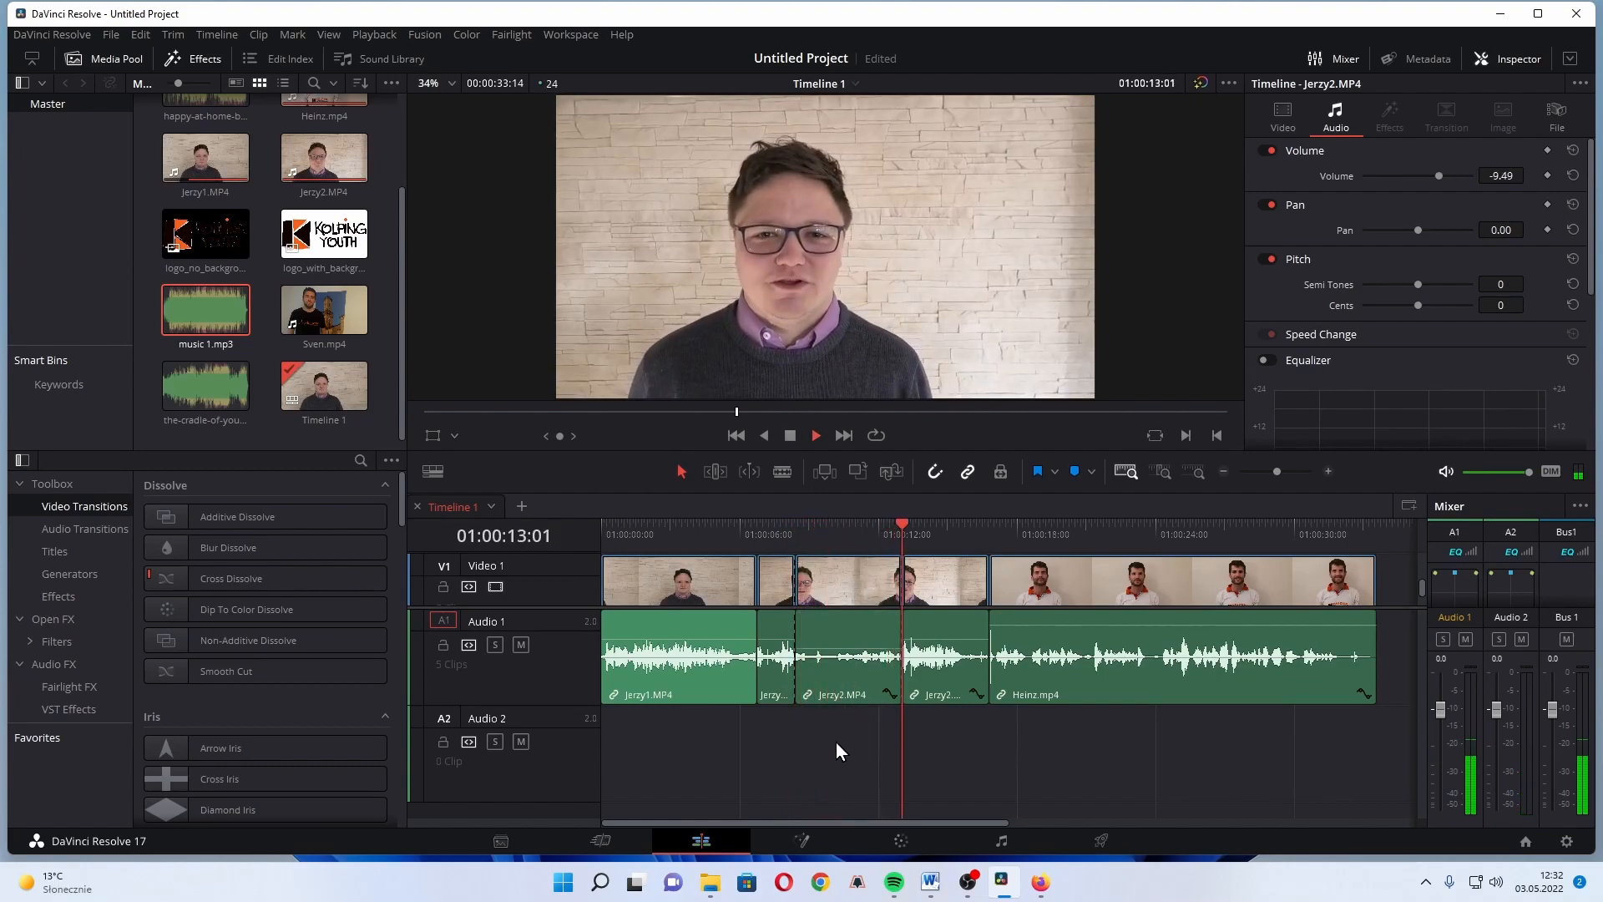
key(space)
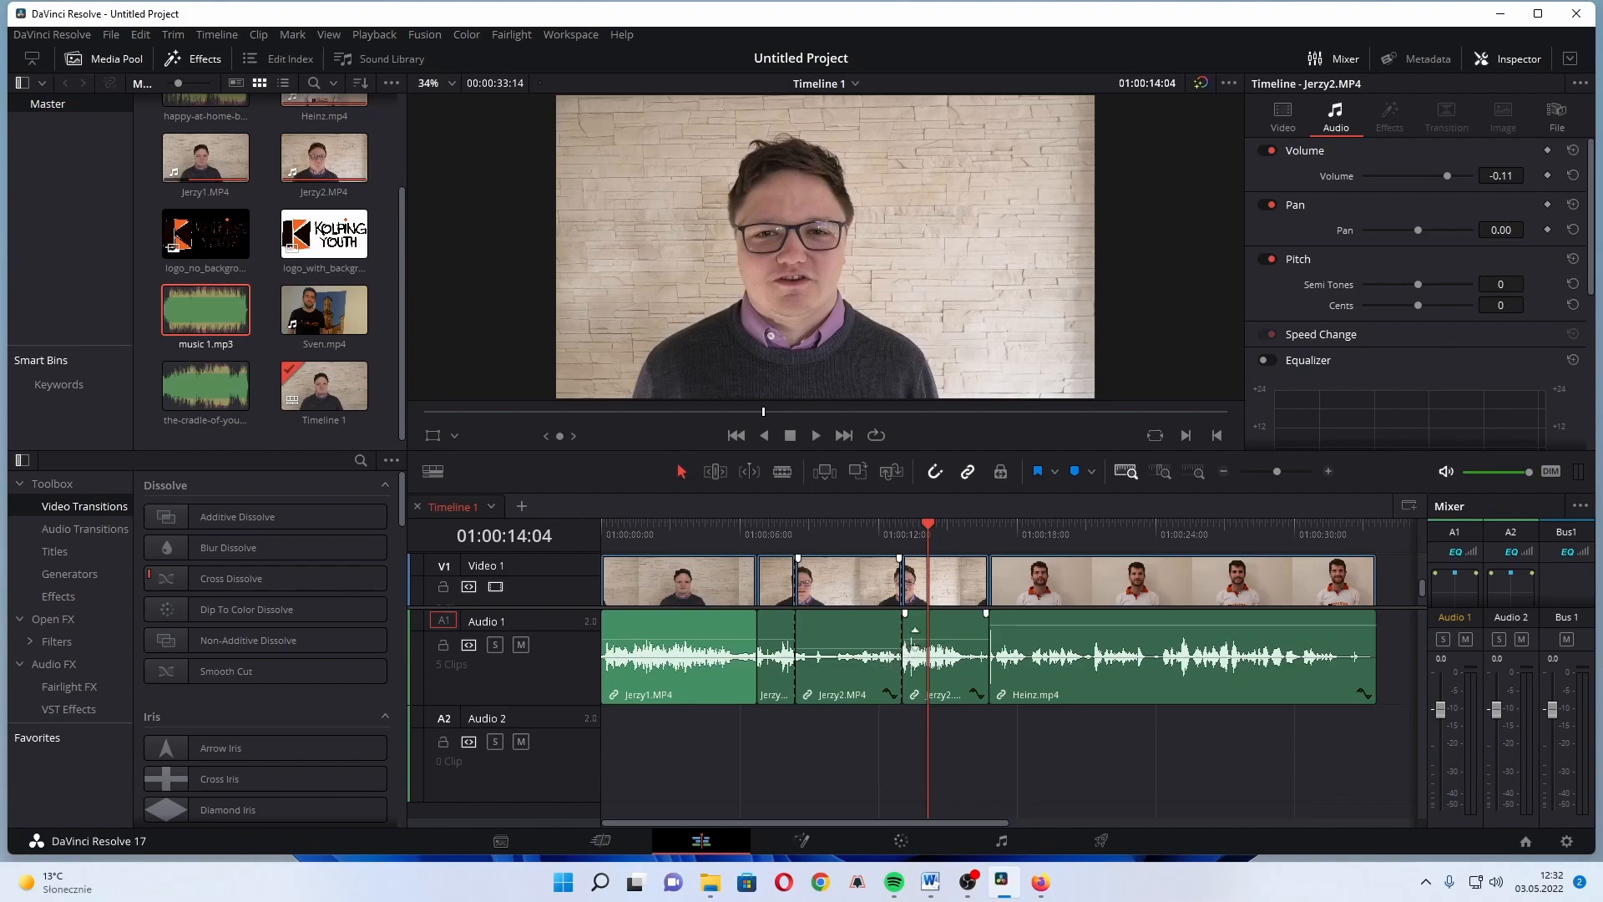
Step: Undo the middle segment's volume change and both cuts in Jerzy2
key(ctrl+z)
key(ctrl+z)
key(ctrl+z)
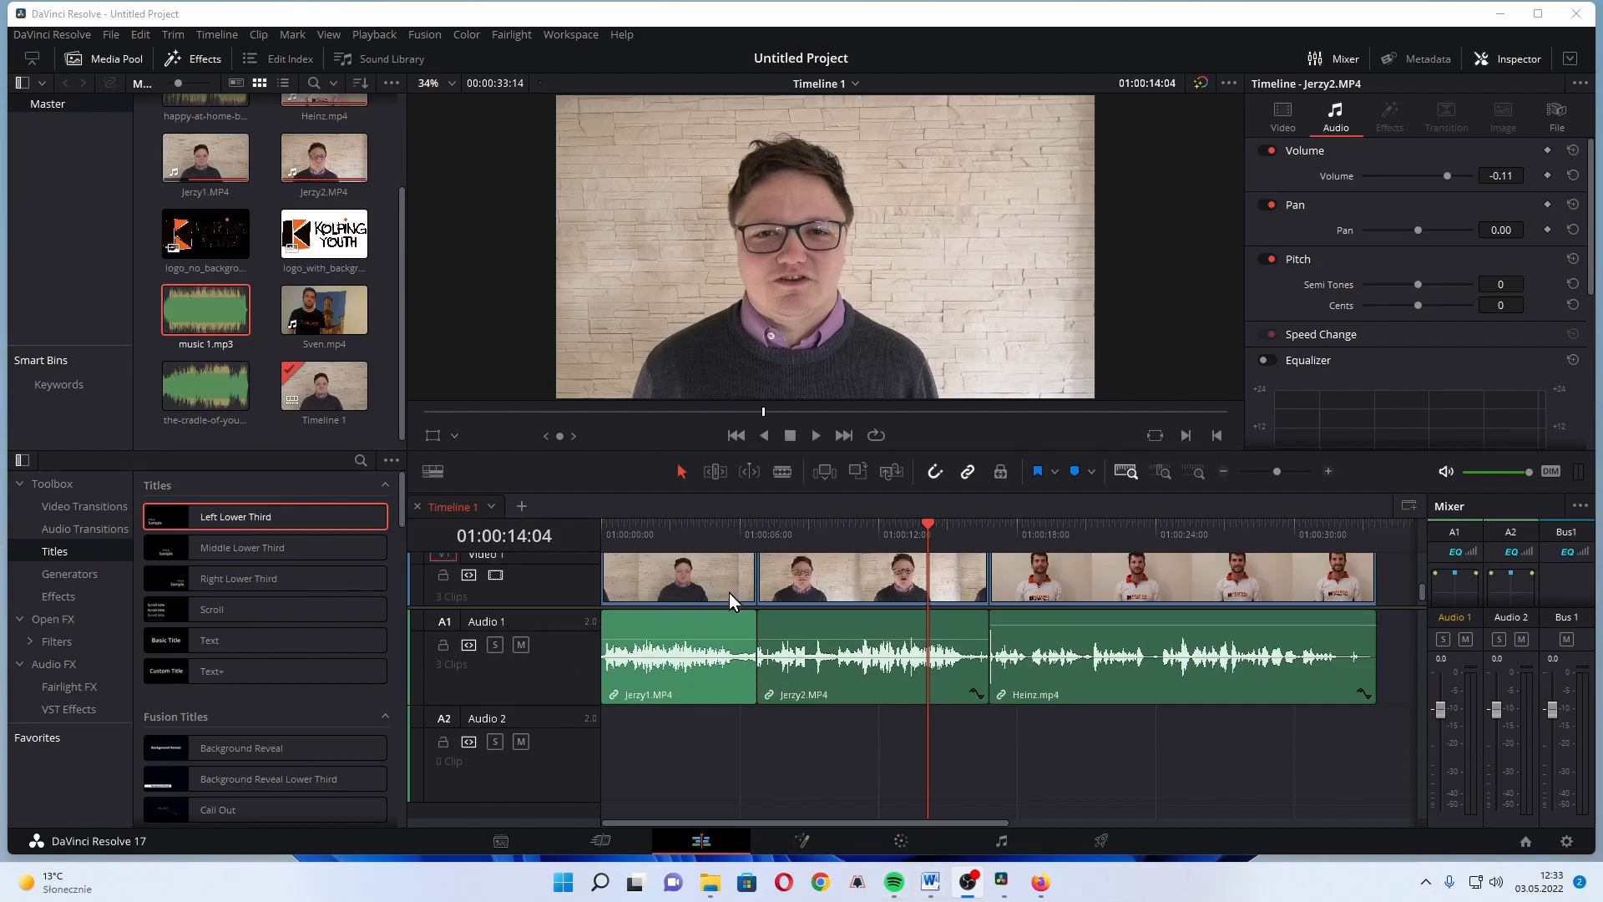
Step: Enlarge the timeline's video track area and increase the height of the video tracks
drag(565, 637, 573, 751)
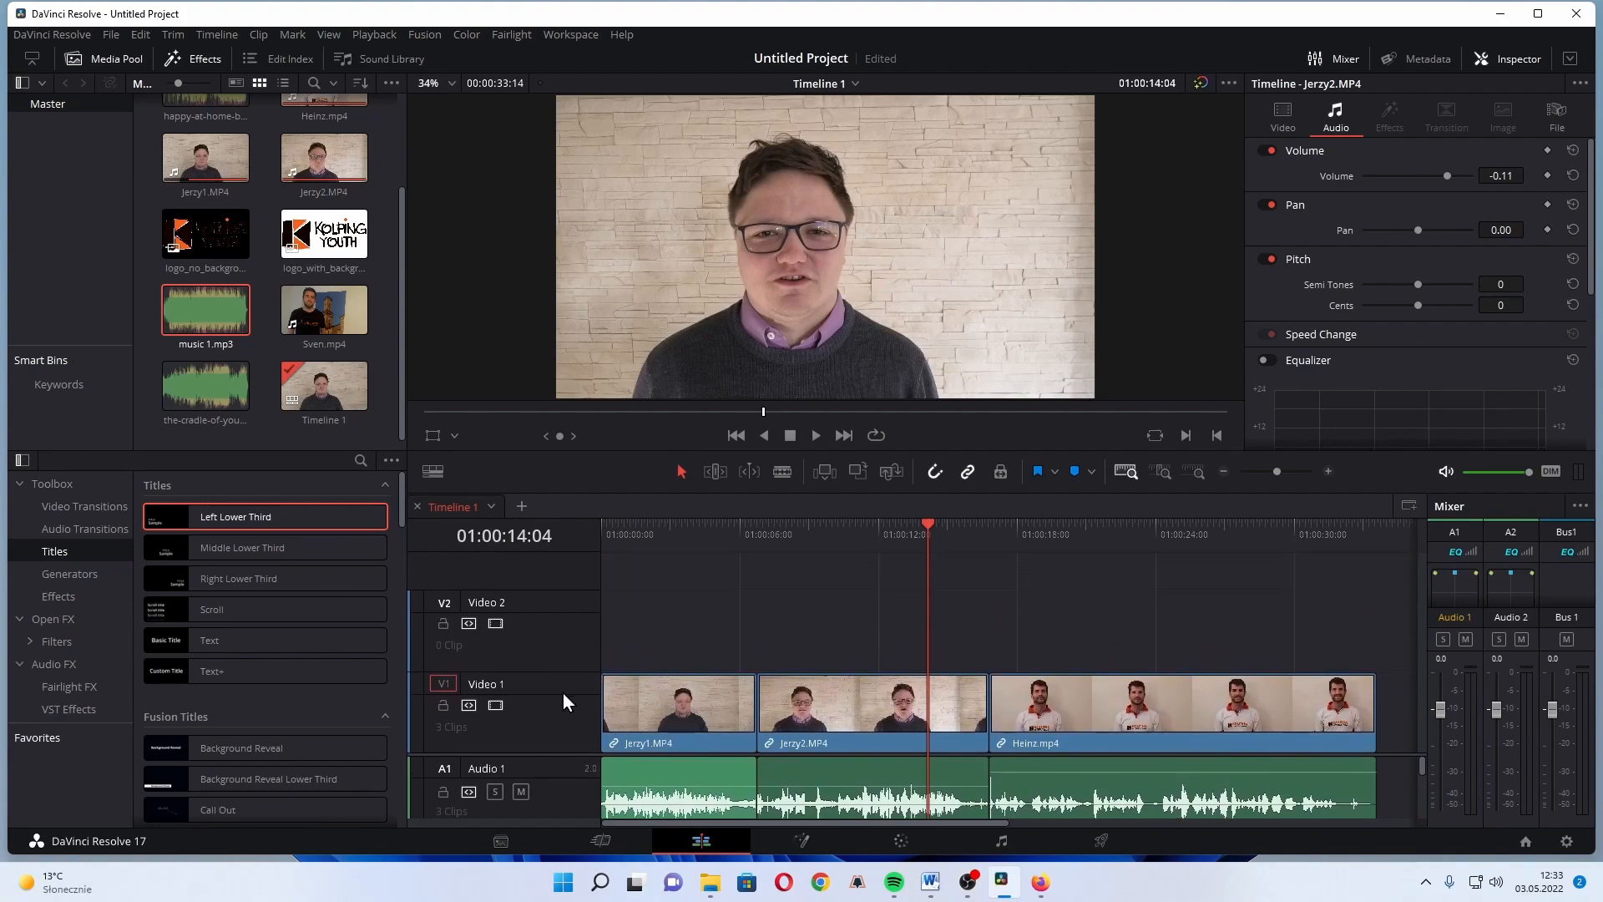
drag(561, 669, 551, 657)
key(q)
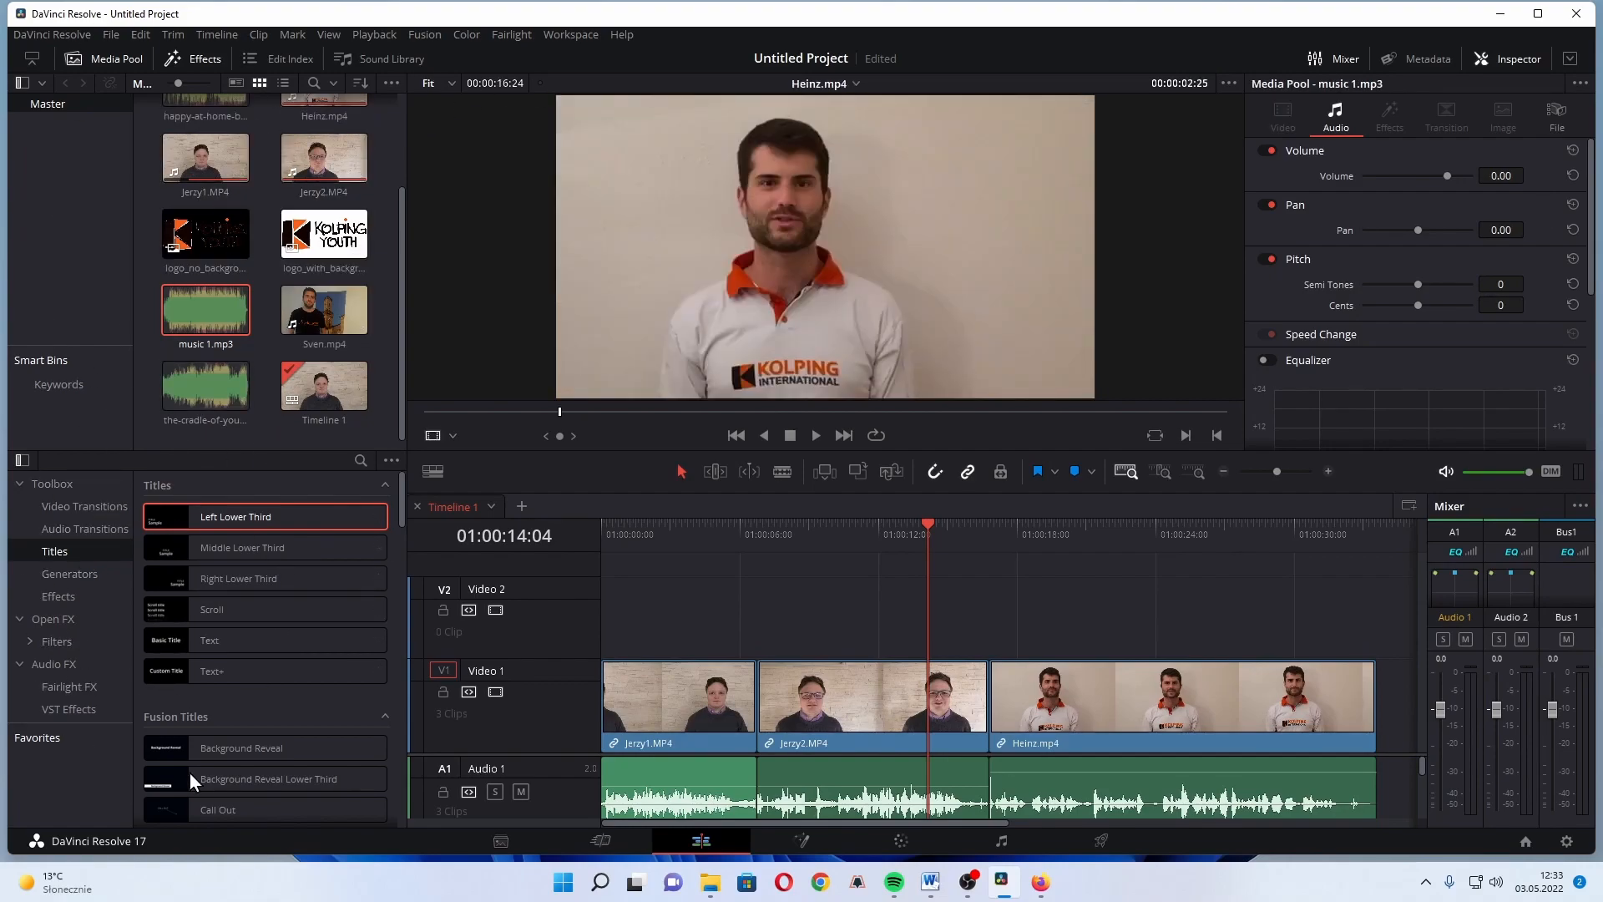
Step: Review which panels can be shown in the workspace, including Effects, and go to the Titles category of the effects library
click(571, 34)
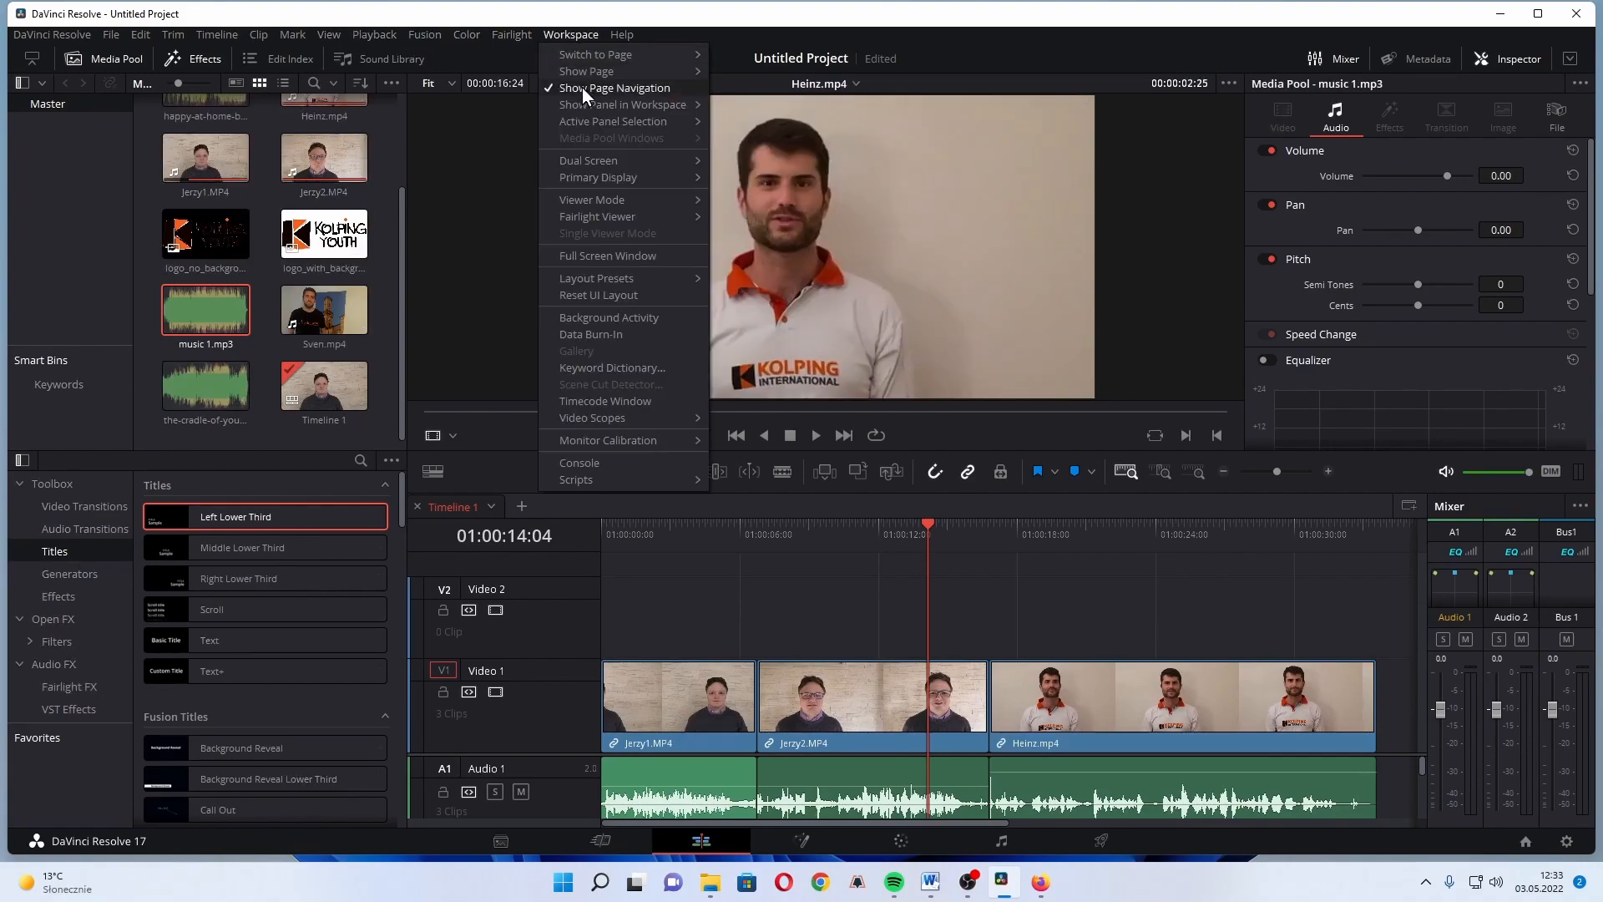
mouse_move(589, 104)
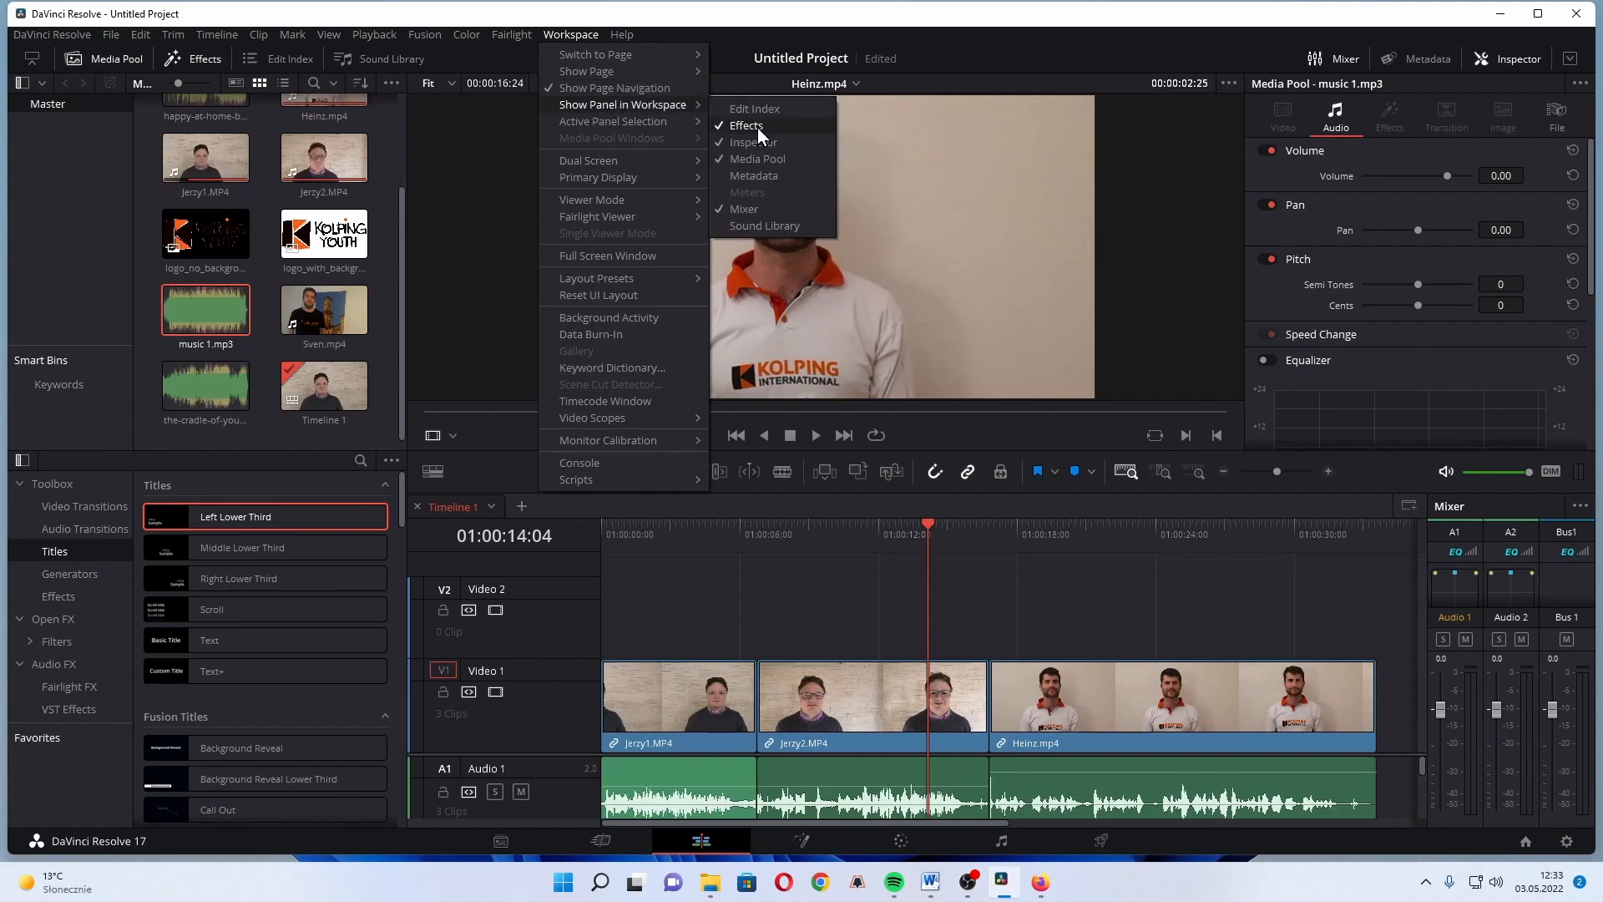
click(53, 551)
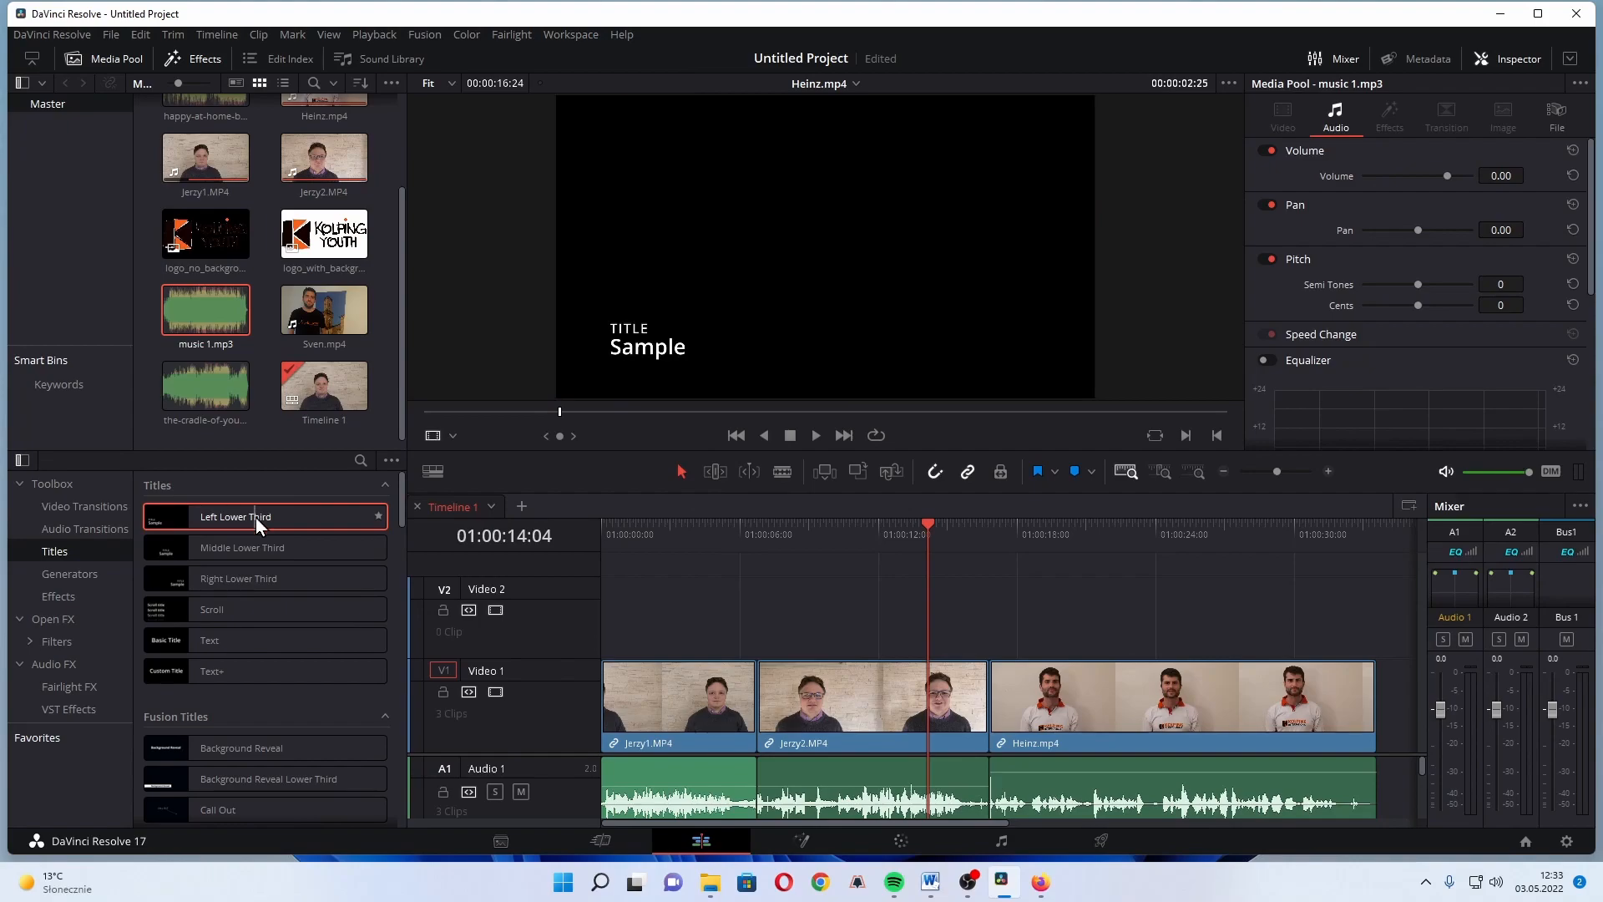
Step: Place a basic Text title on Video 2 above the Jerzy2 clip, move the playhead to 01:00:09:06 and select the title
click(220, 640)
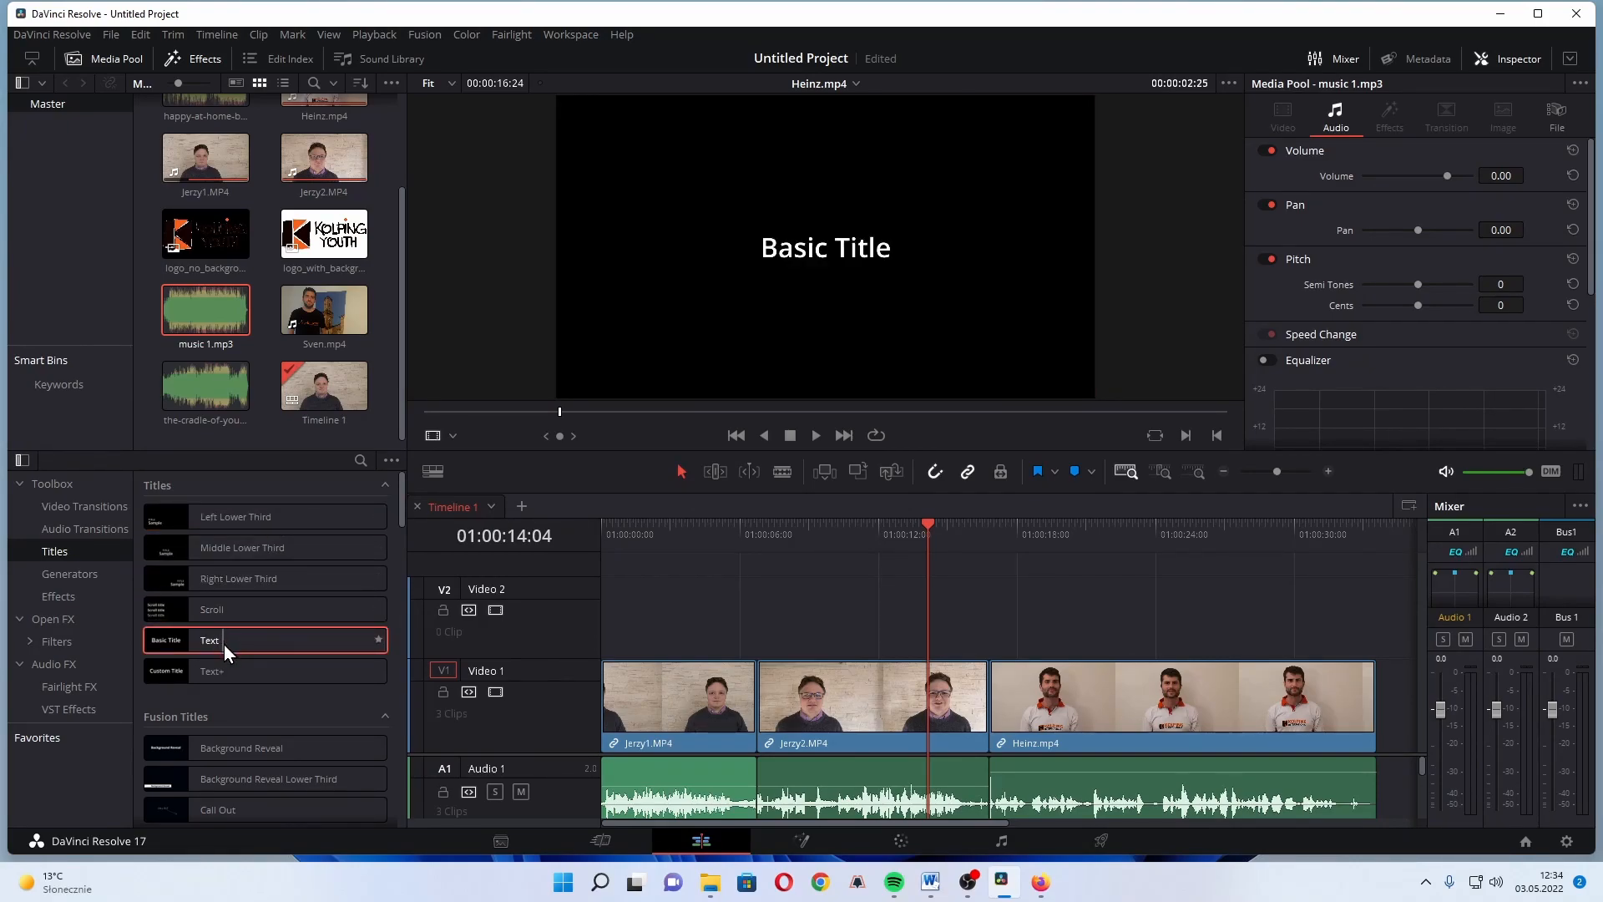
drag(223, 643, 795, 605)
drag(804, 531, 817, 526)
click(832, 588)
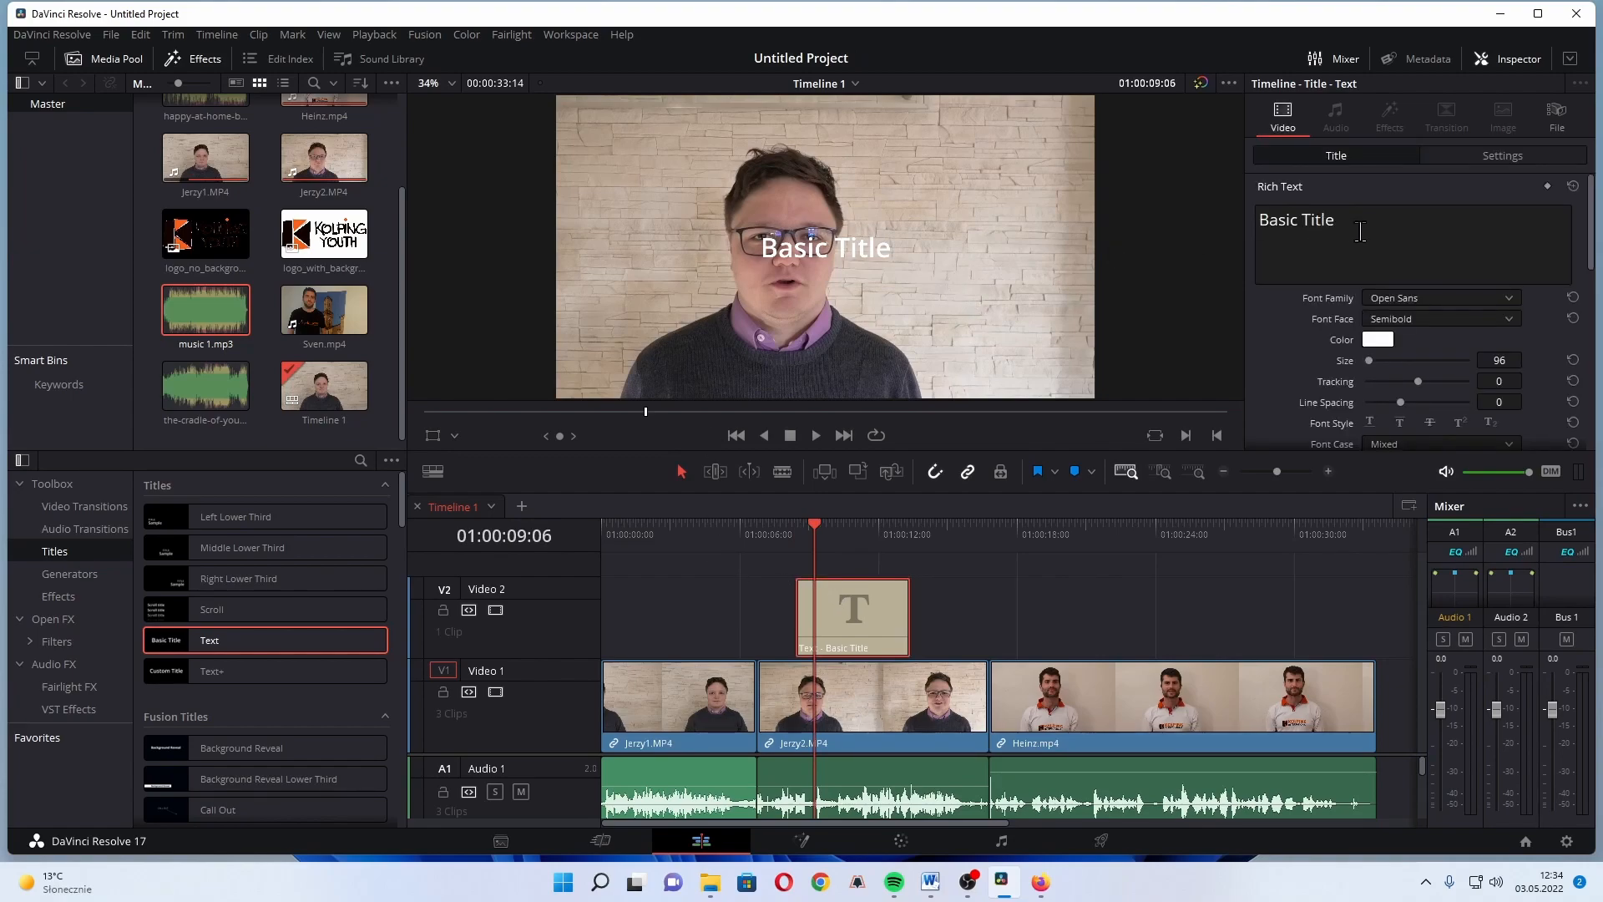
Step: Replace the title's "Basic Title" text with the speaker's first name
drag(1362, 226, 1189, 212)
click(839, 622)
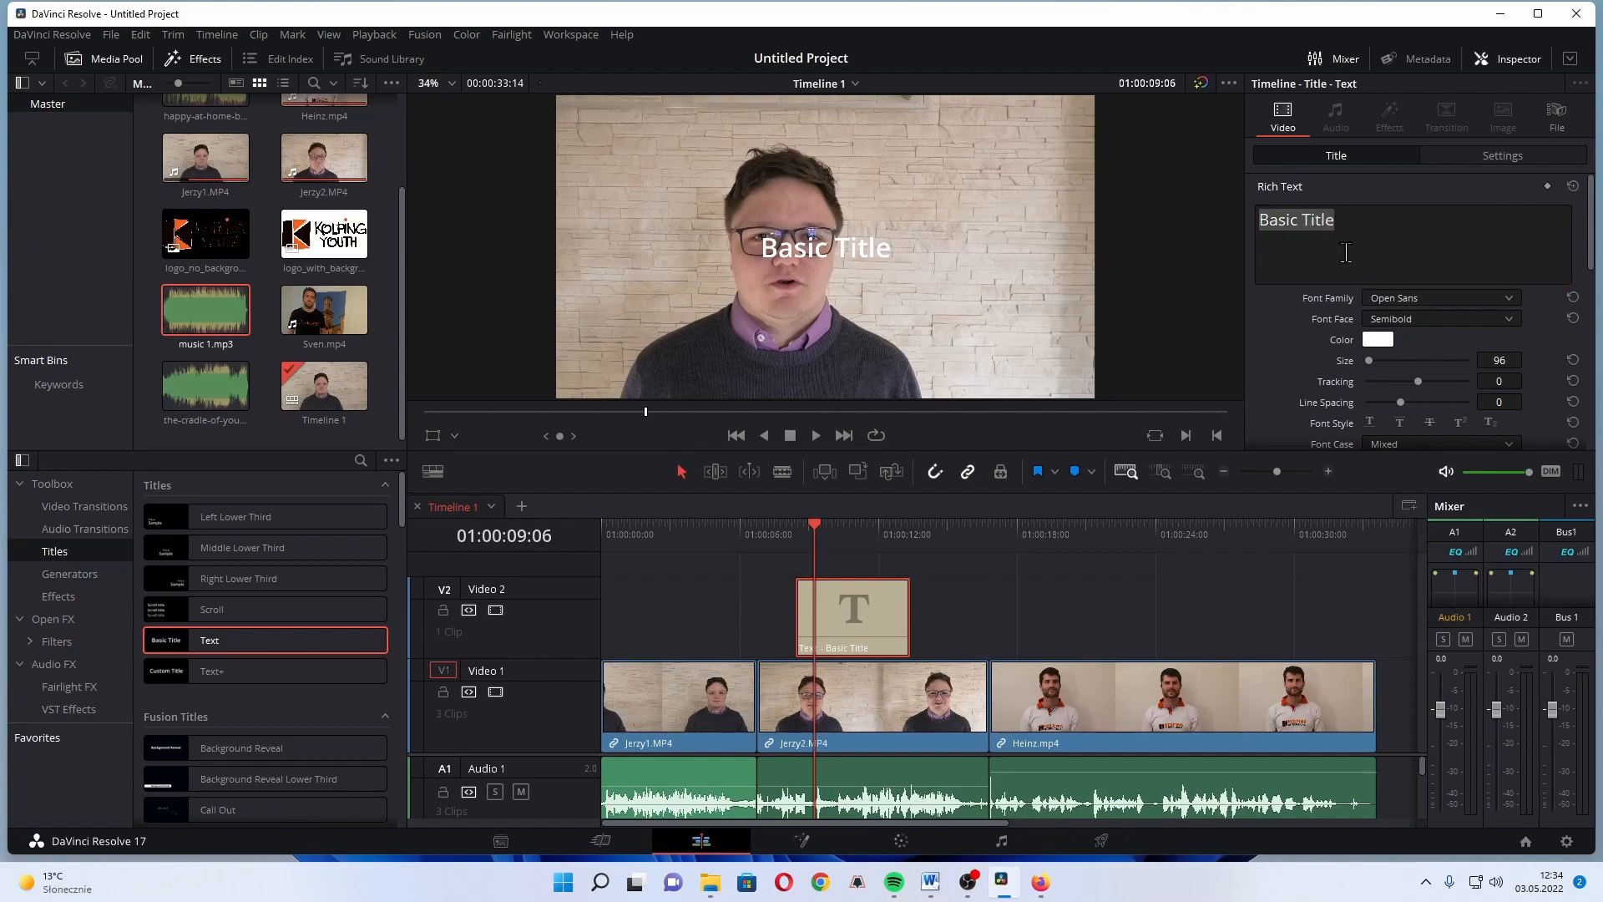
click(1422, 232)
drag(1421, 226, 1161, 215)
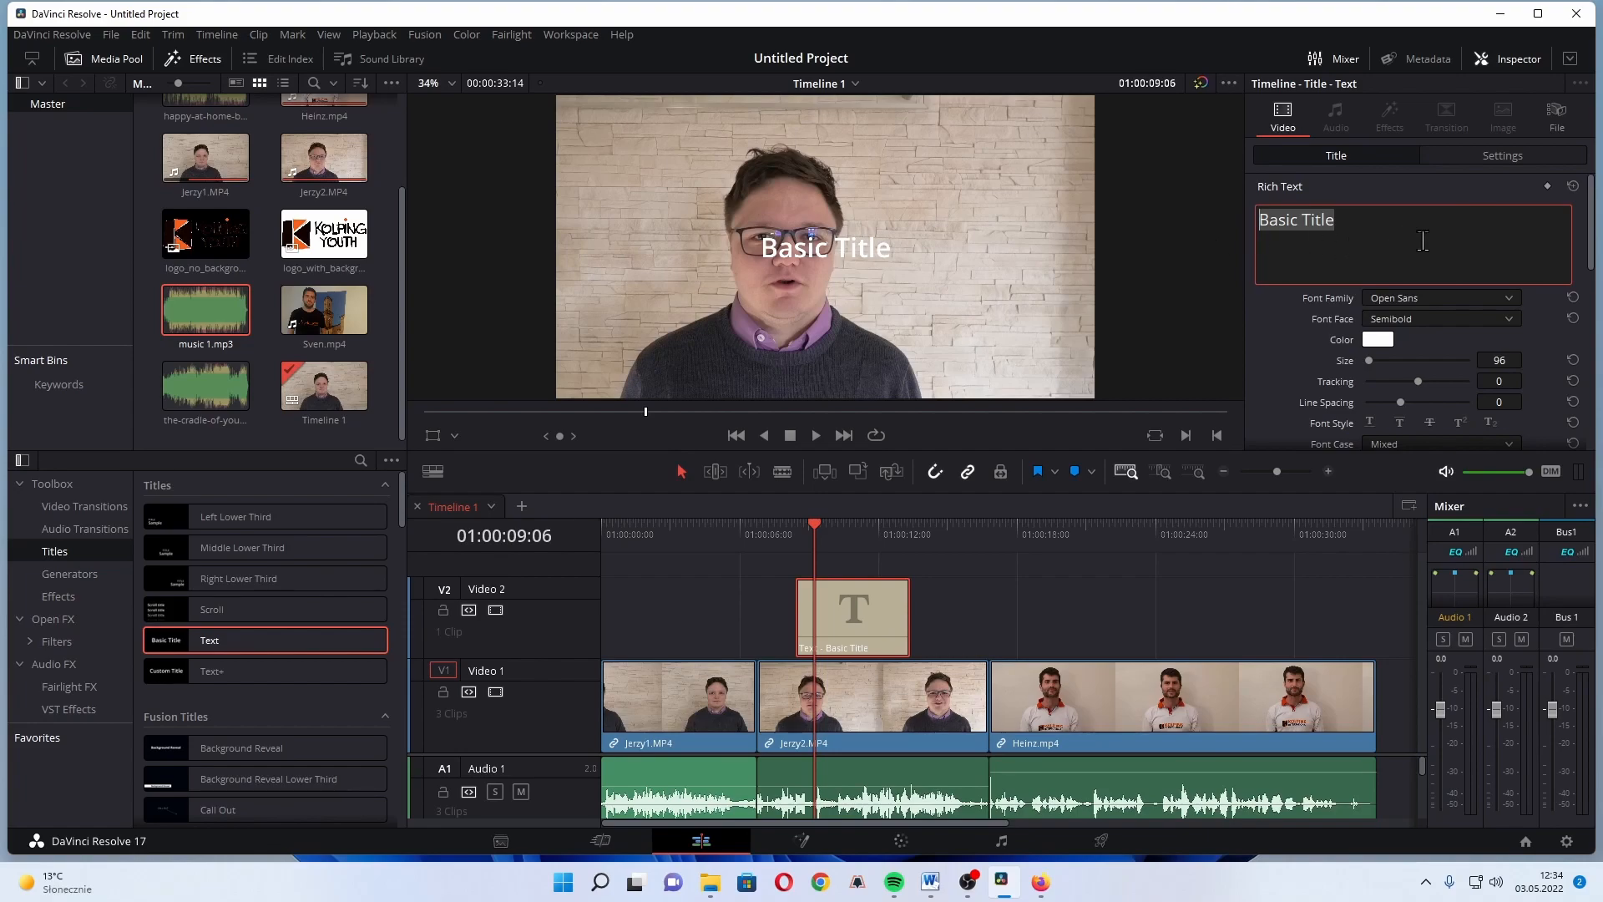
text(Jerzy)
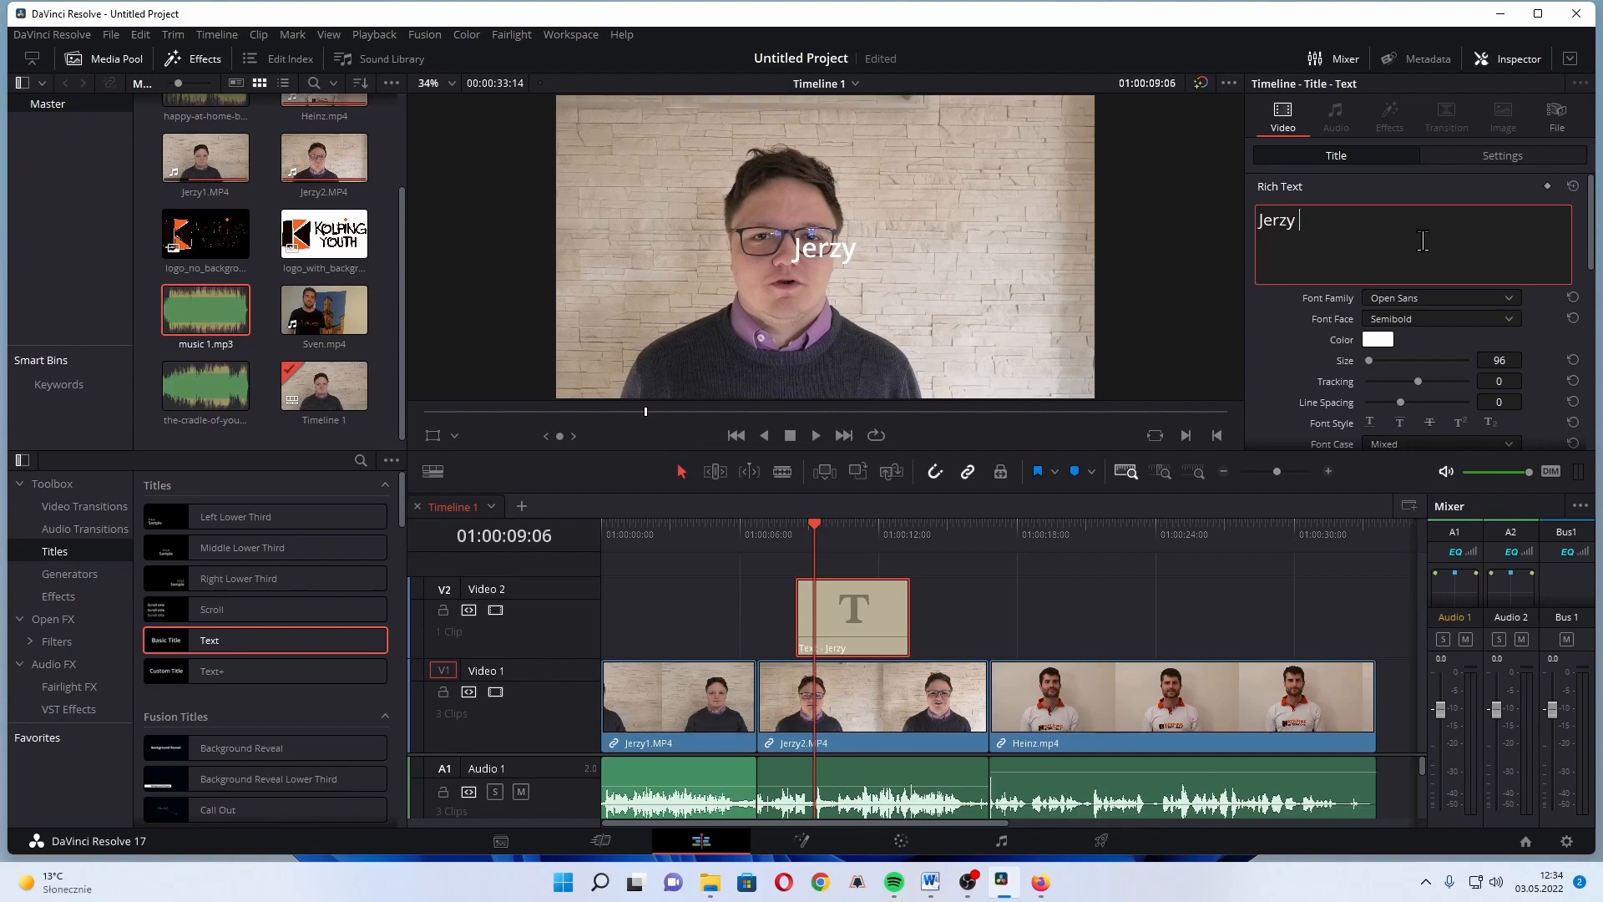
key(BackSpace)
Step: Set the title's text colour to blue, #0e1aff
click(1378, 340)
click(836, 279)
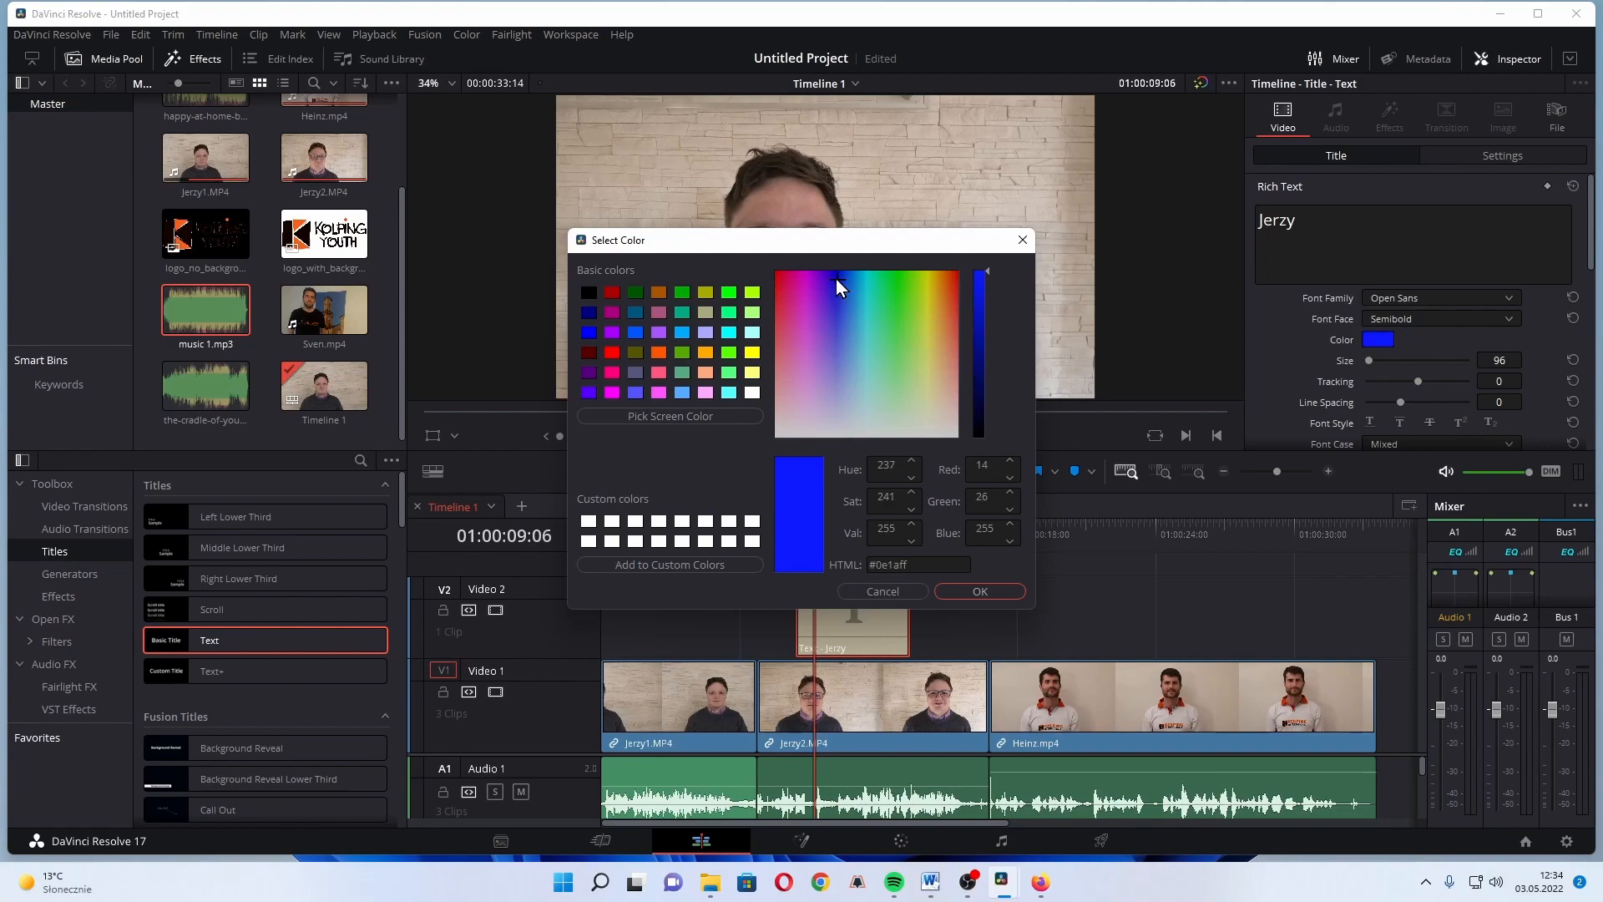
click(979, 592)
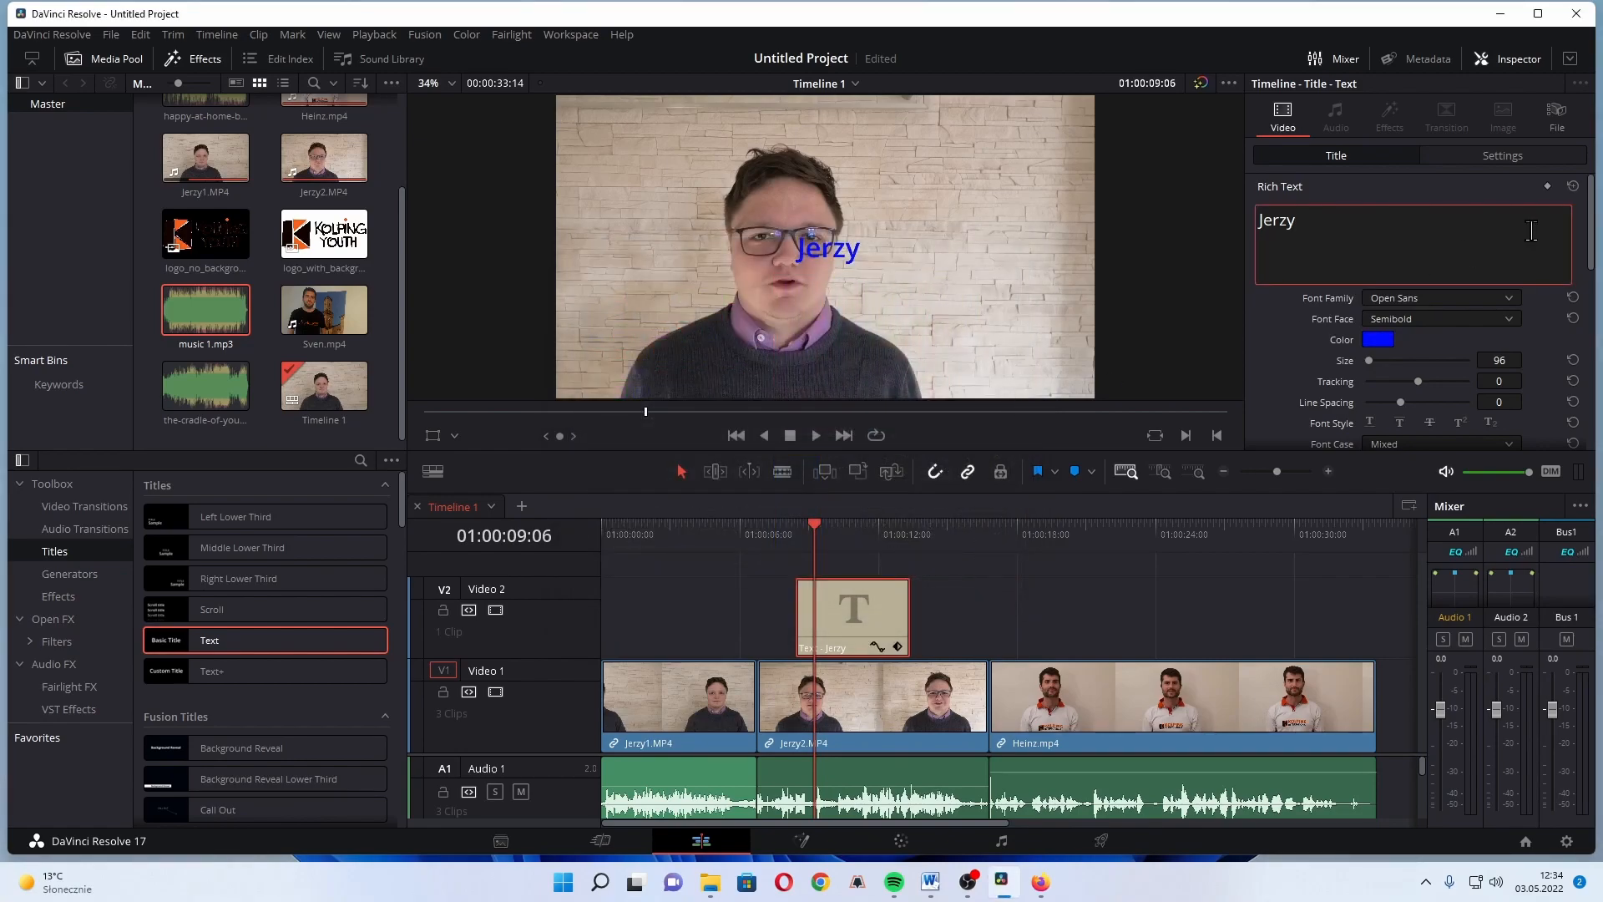
Step: Enlarge the title and place it at the picture's lower left, with Transform zoom 0.910 and X position 70 in its Settings
click(1502, 156)
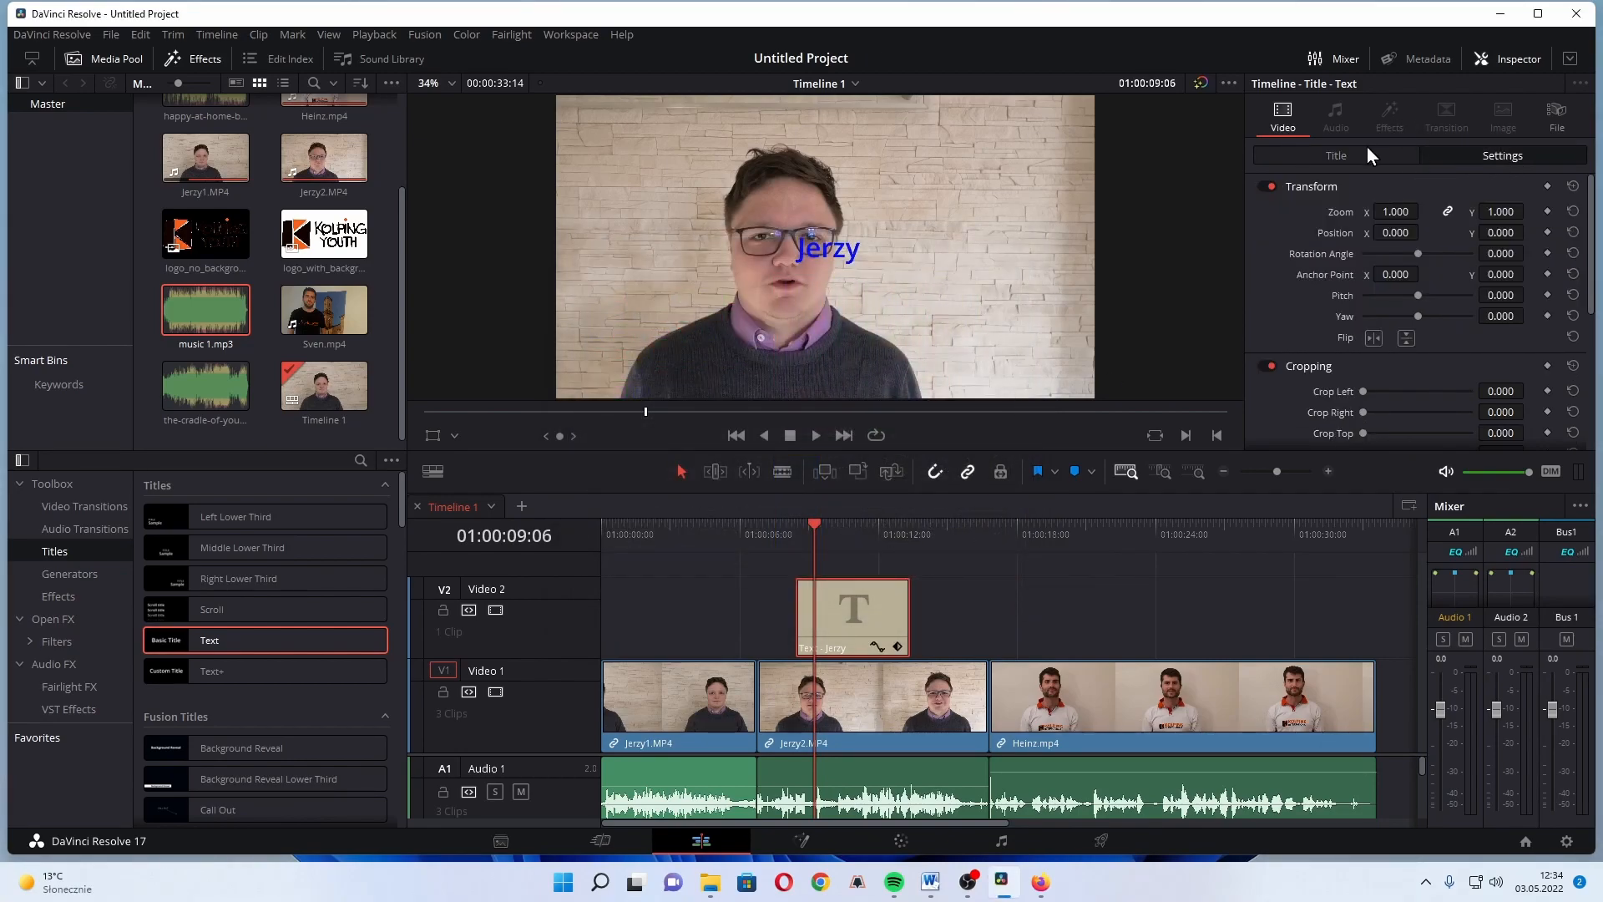
drag(809, 258, 759, 335)
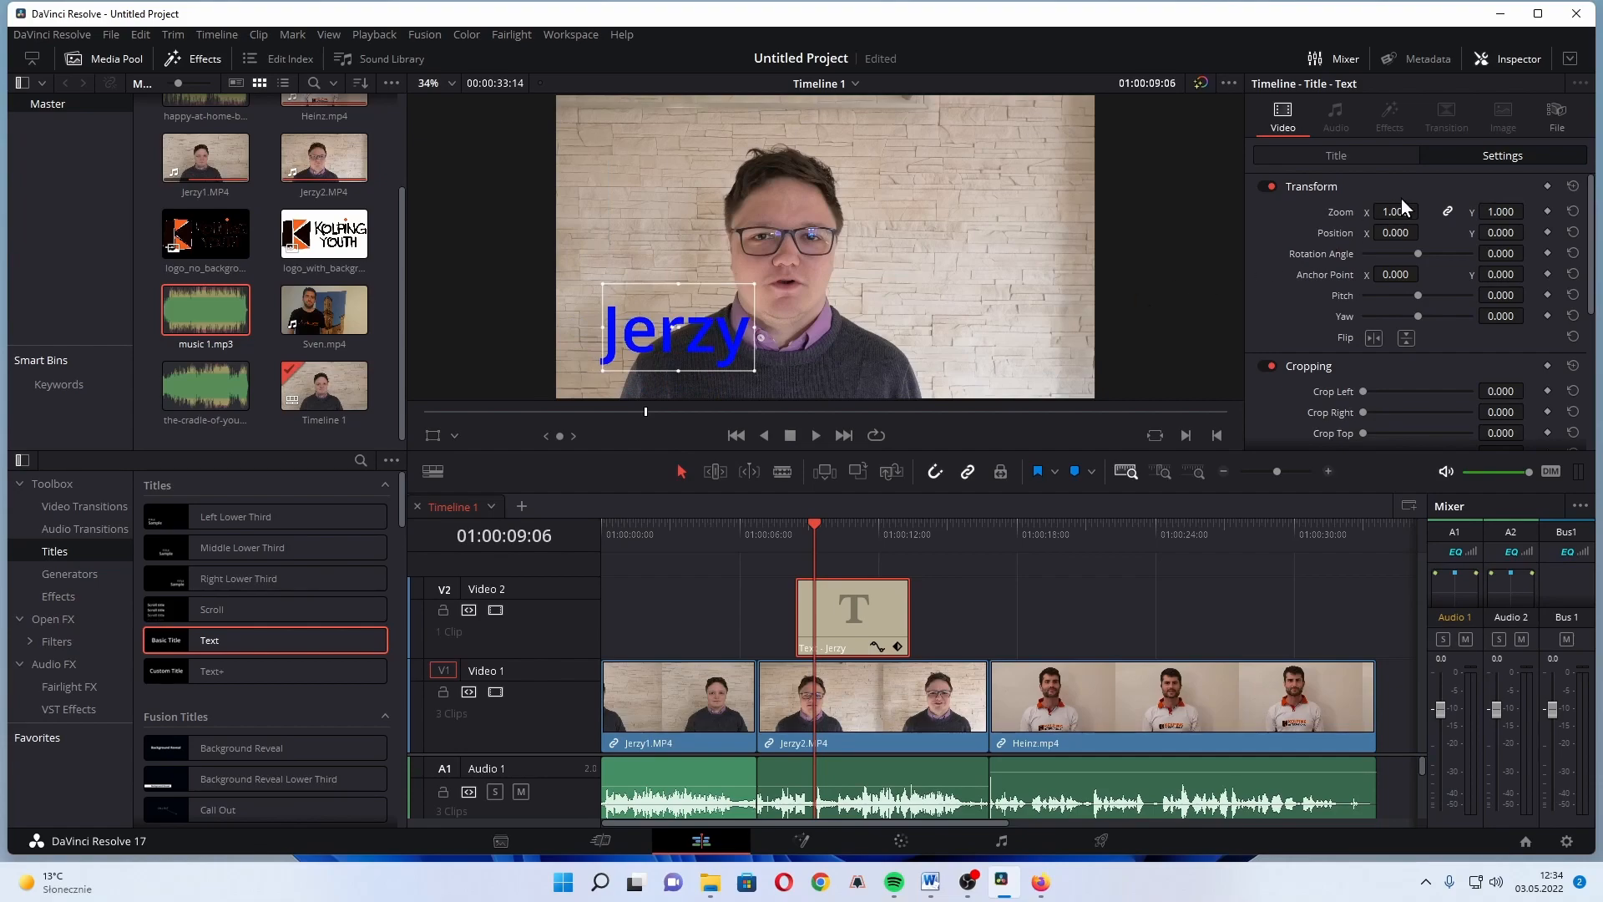
drag(1394, 204, 1459, 232)
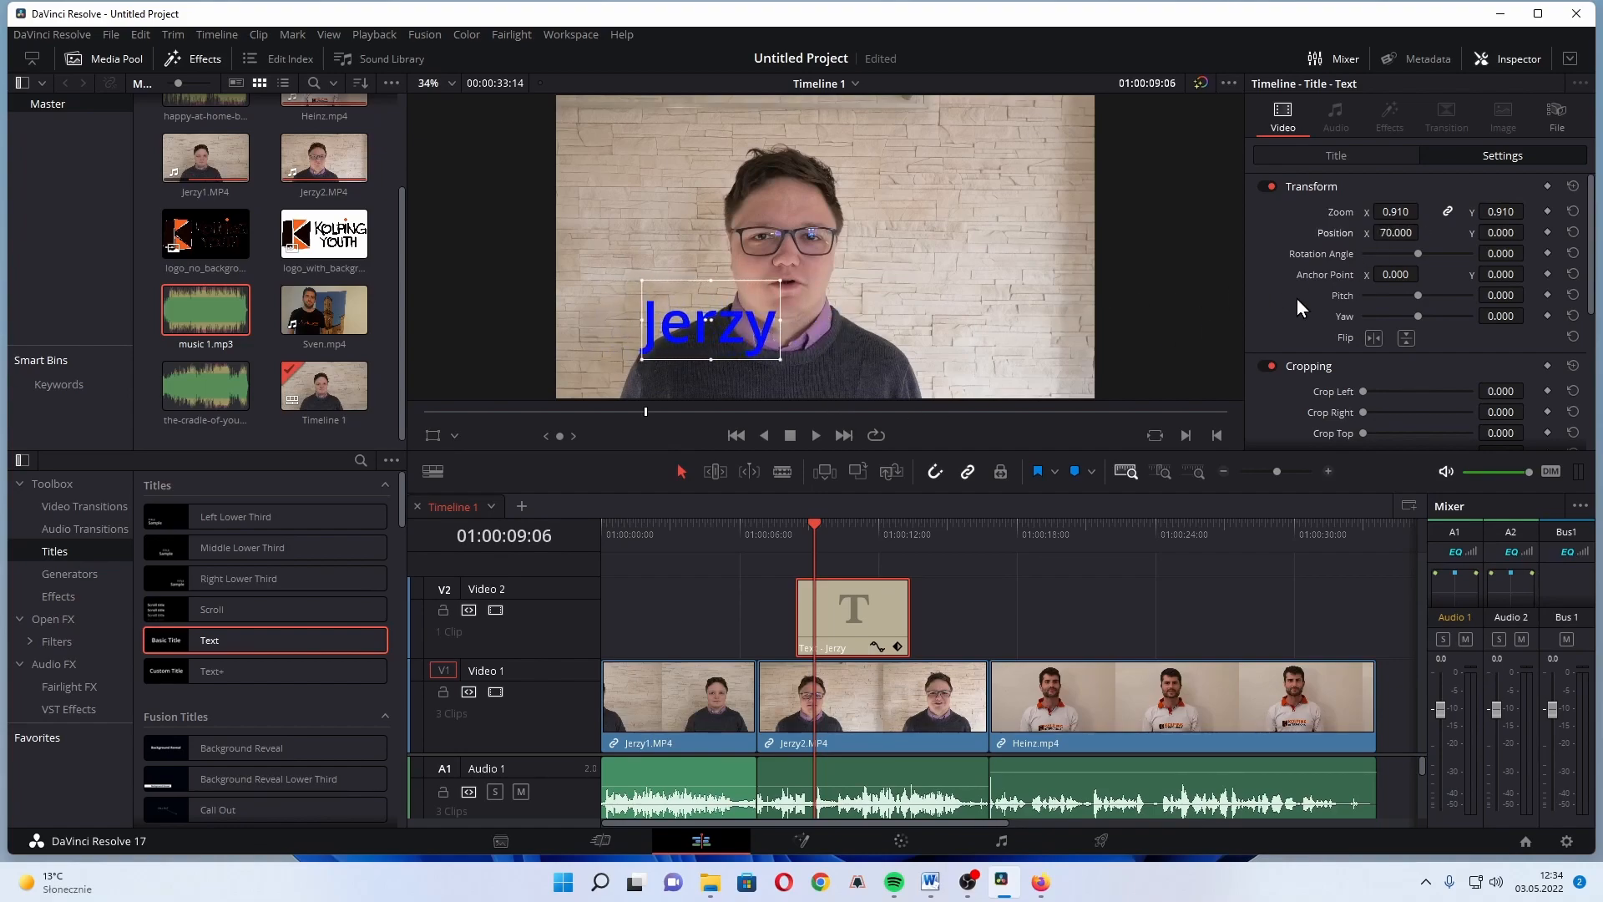
Step: Rotate the title slightly by setting its Transform rotation angle to -2.750
scroll(1463, 304, down, 5)
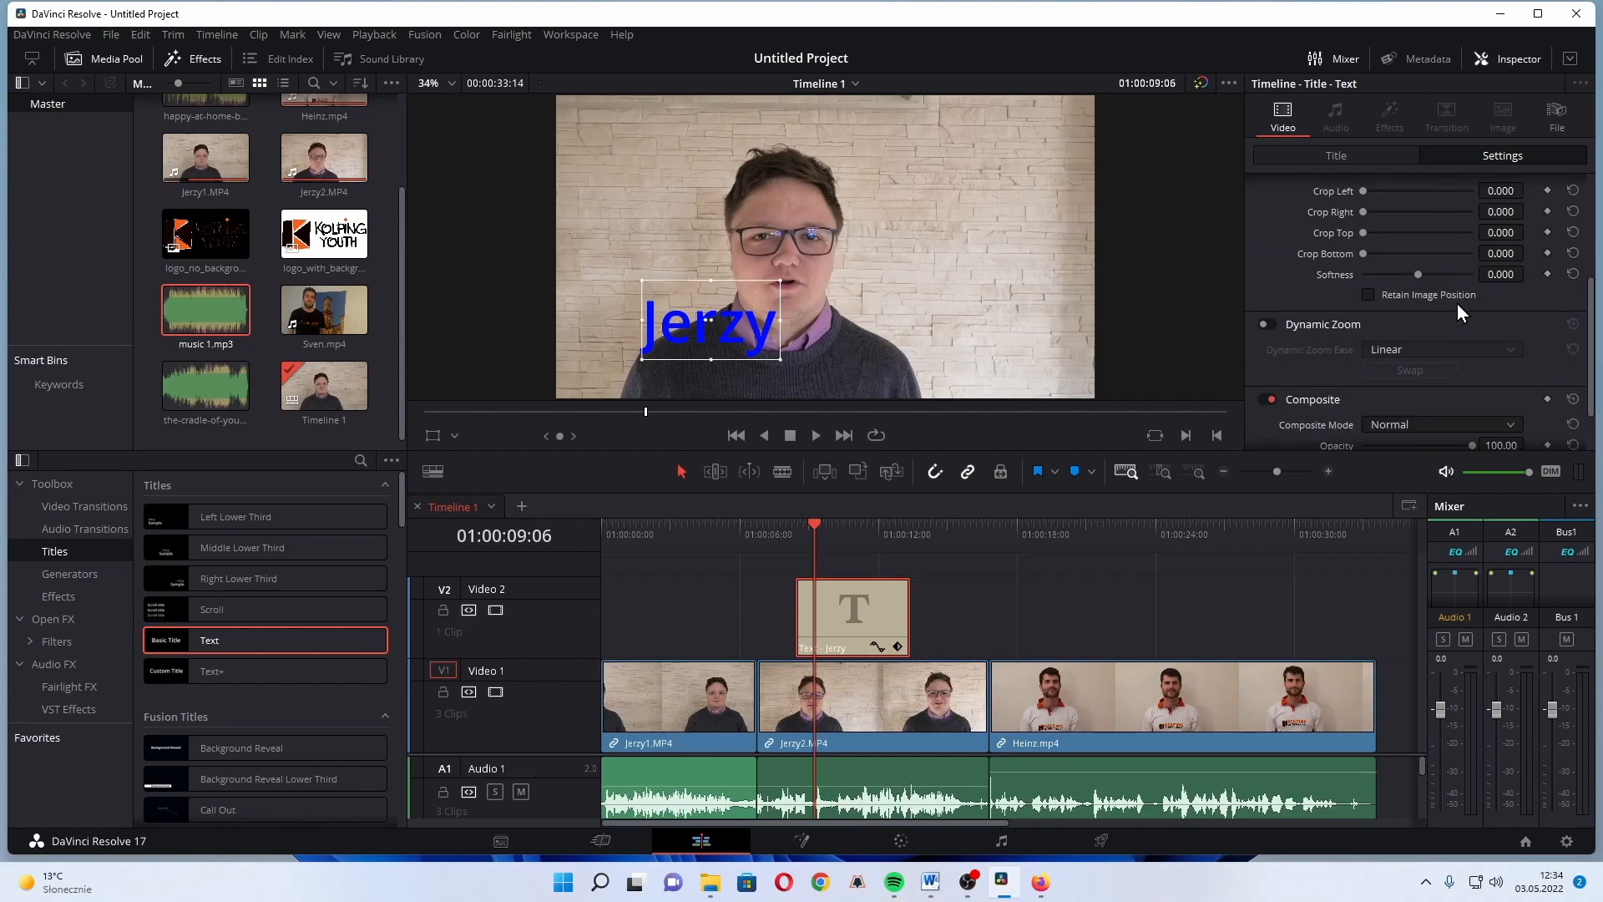
scroll(1431, 334, up, 5)
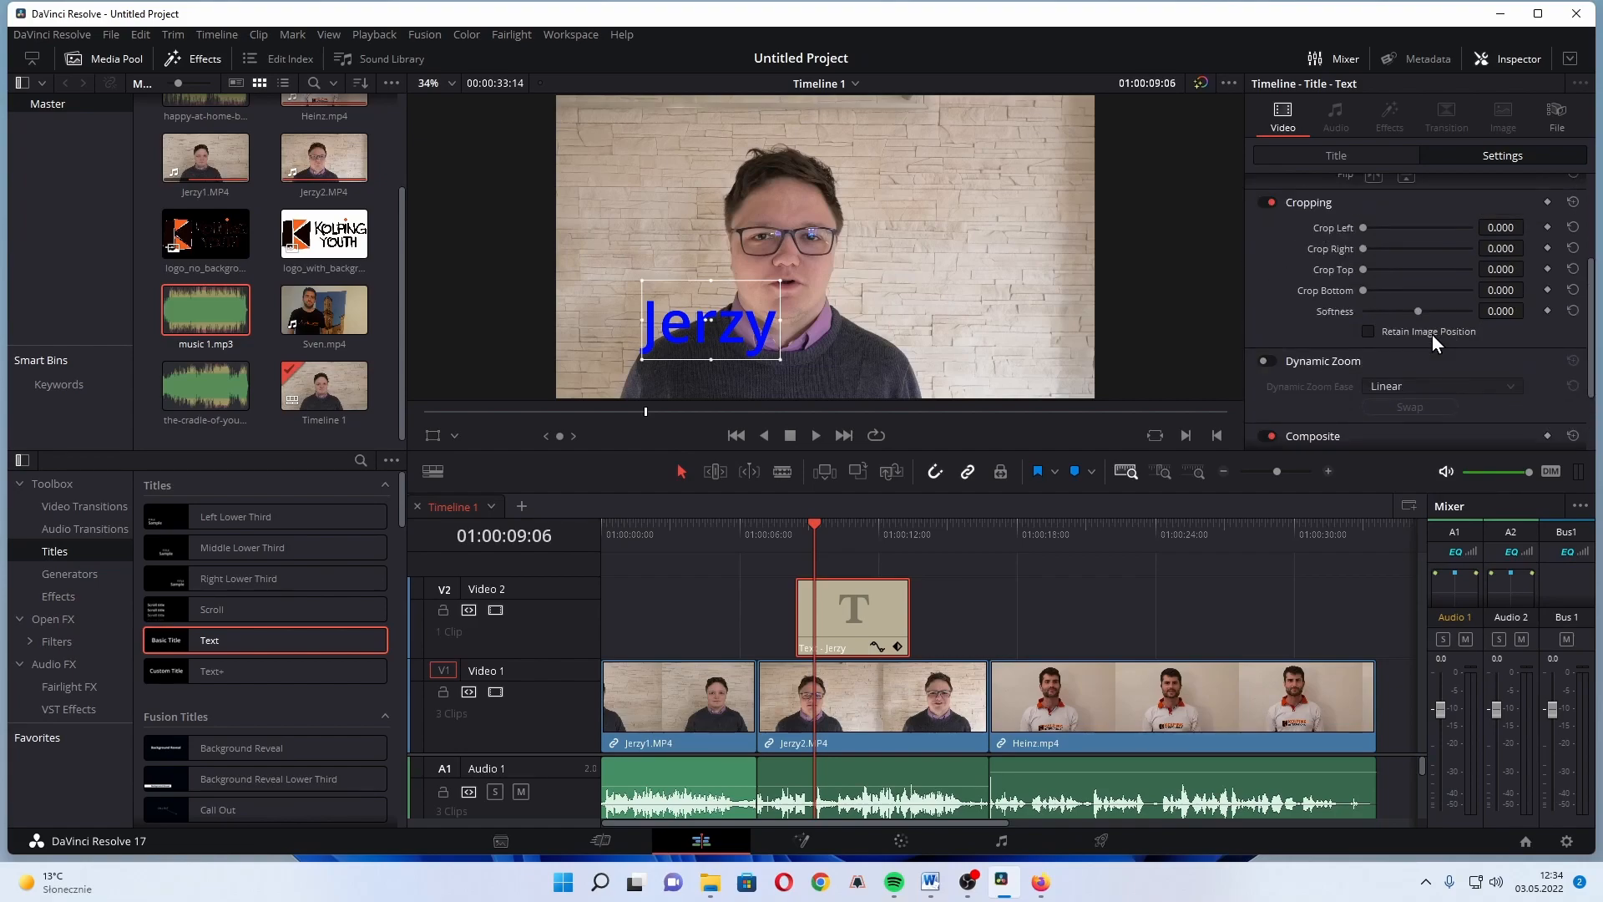
scroll(1408, 344, up, 2)
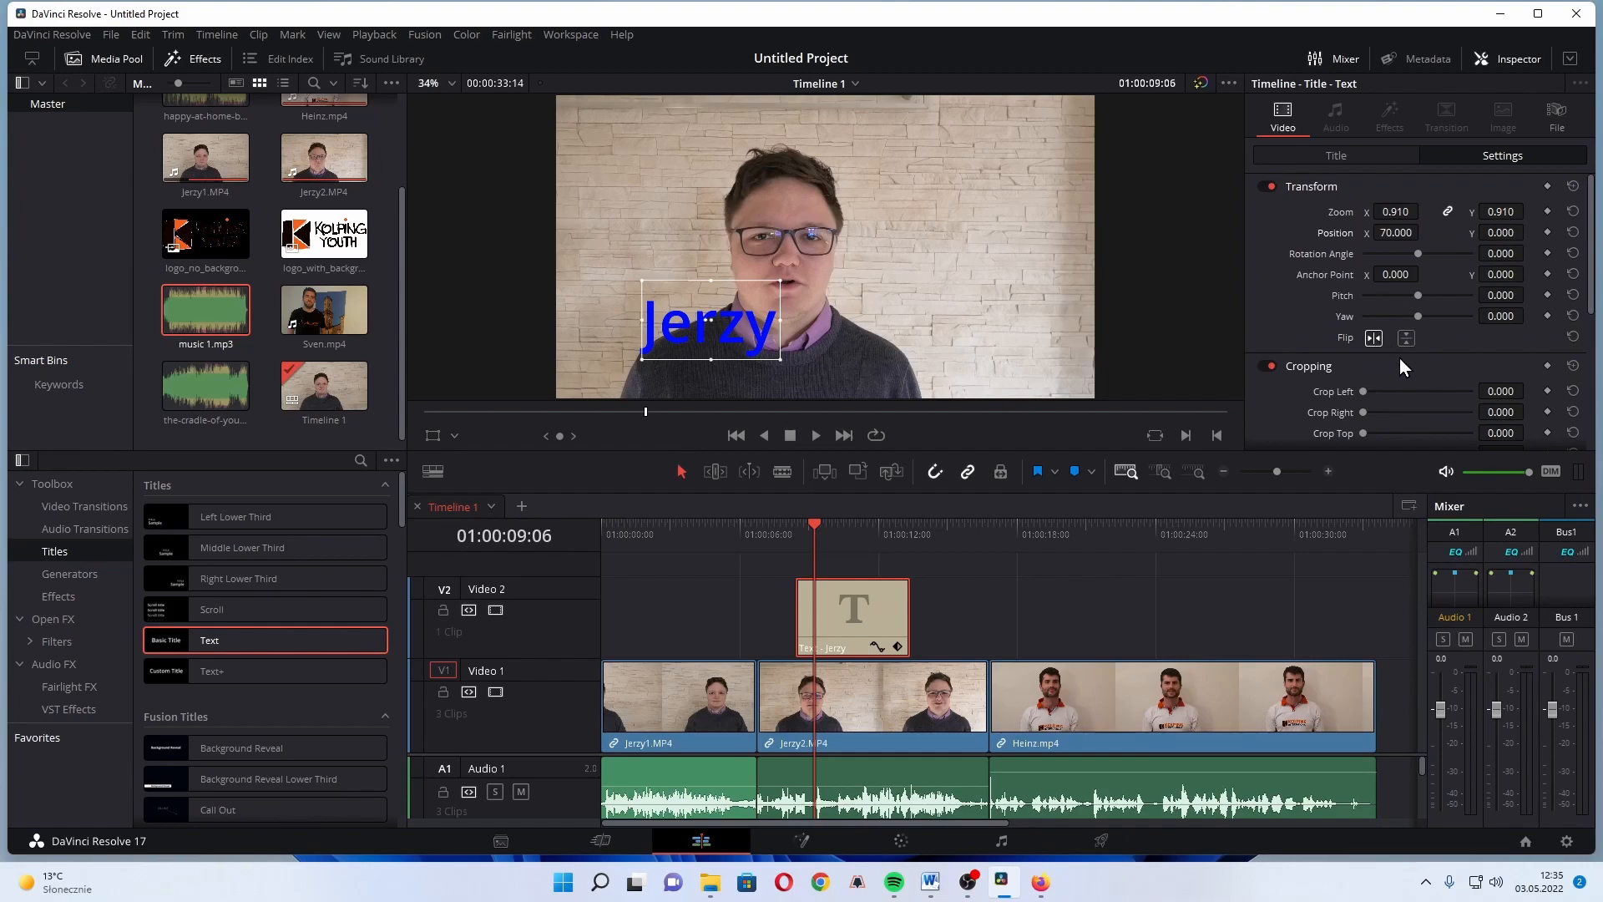
drag(1419, 252, 1418, 257)
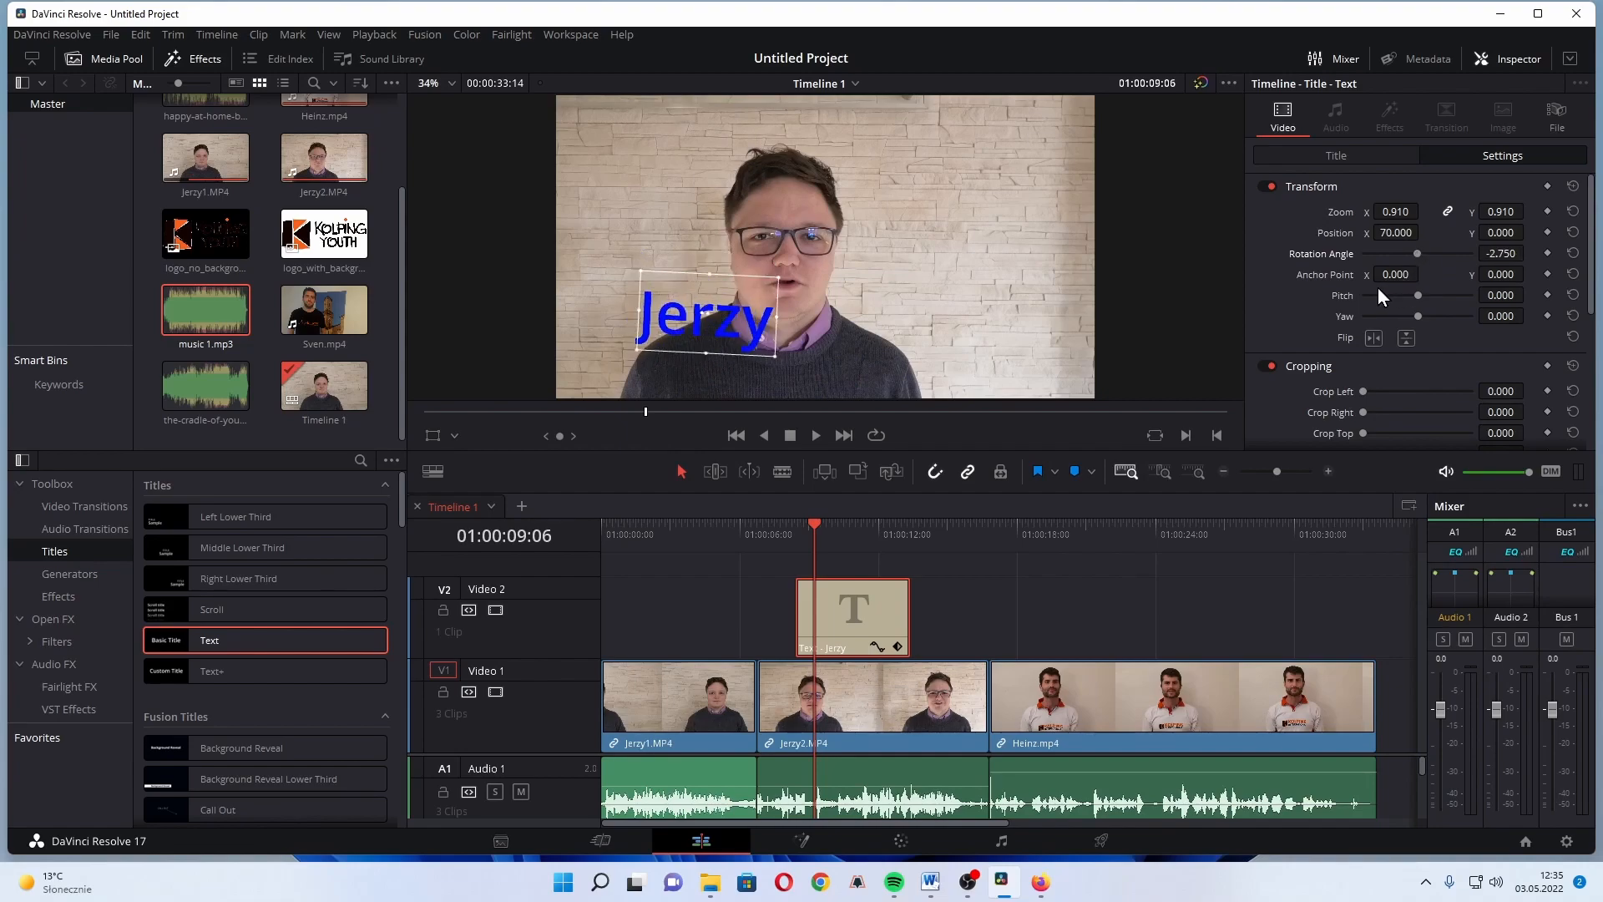
Step: Flip the title horizontally and flip it back
scroll(1437, 272, down, 1)
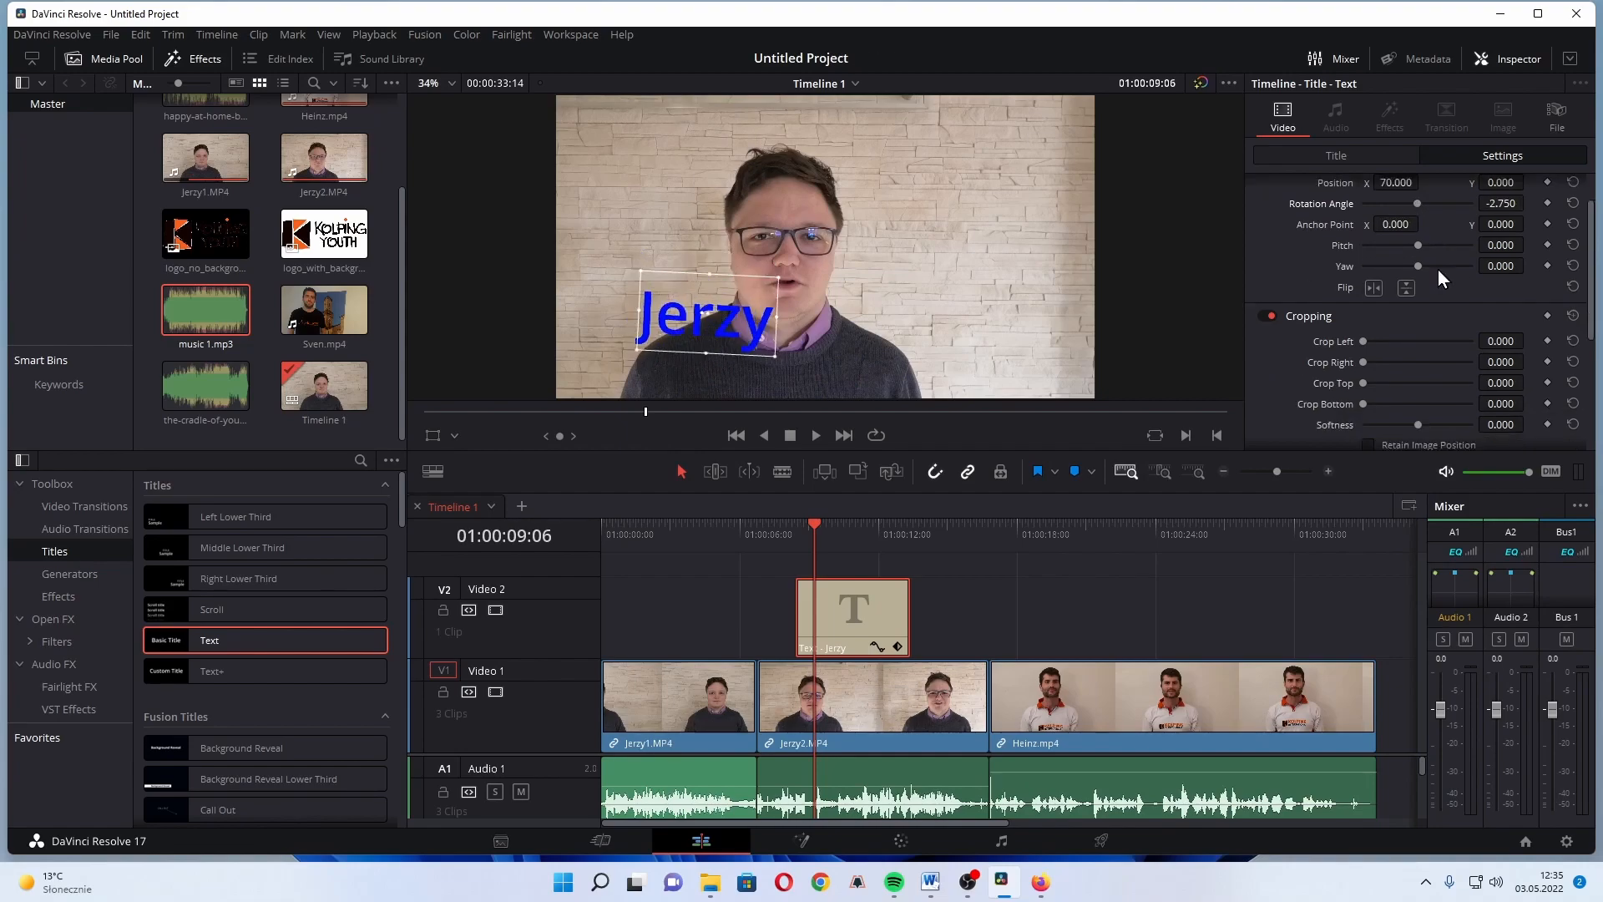
click(1374, 288)
click(1376, 288)
Step: Examine the title's Cropping, Dynamic Zoom, Composite, Speed Change and Stabilization settings, as well as its text formatting properties
scroll(1435, 284, down, 3)
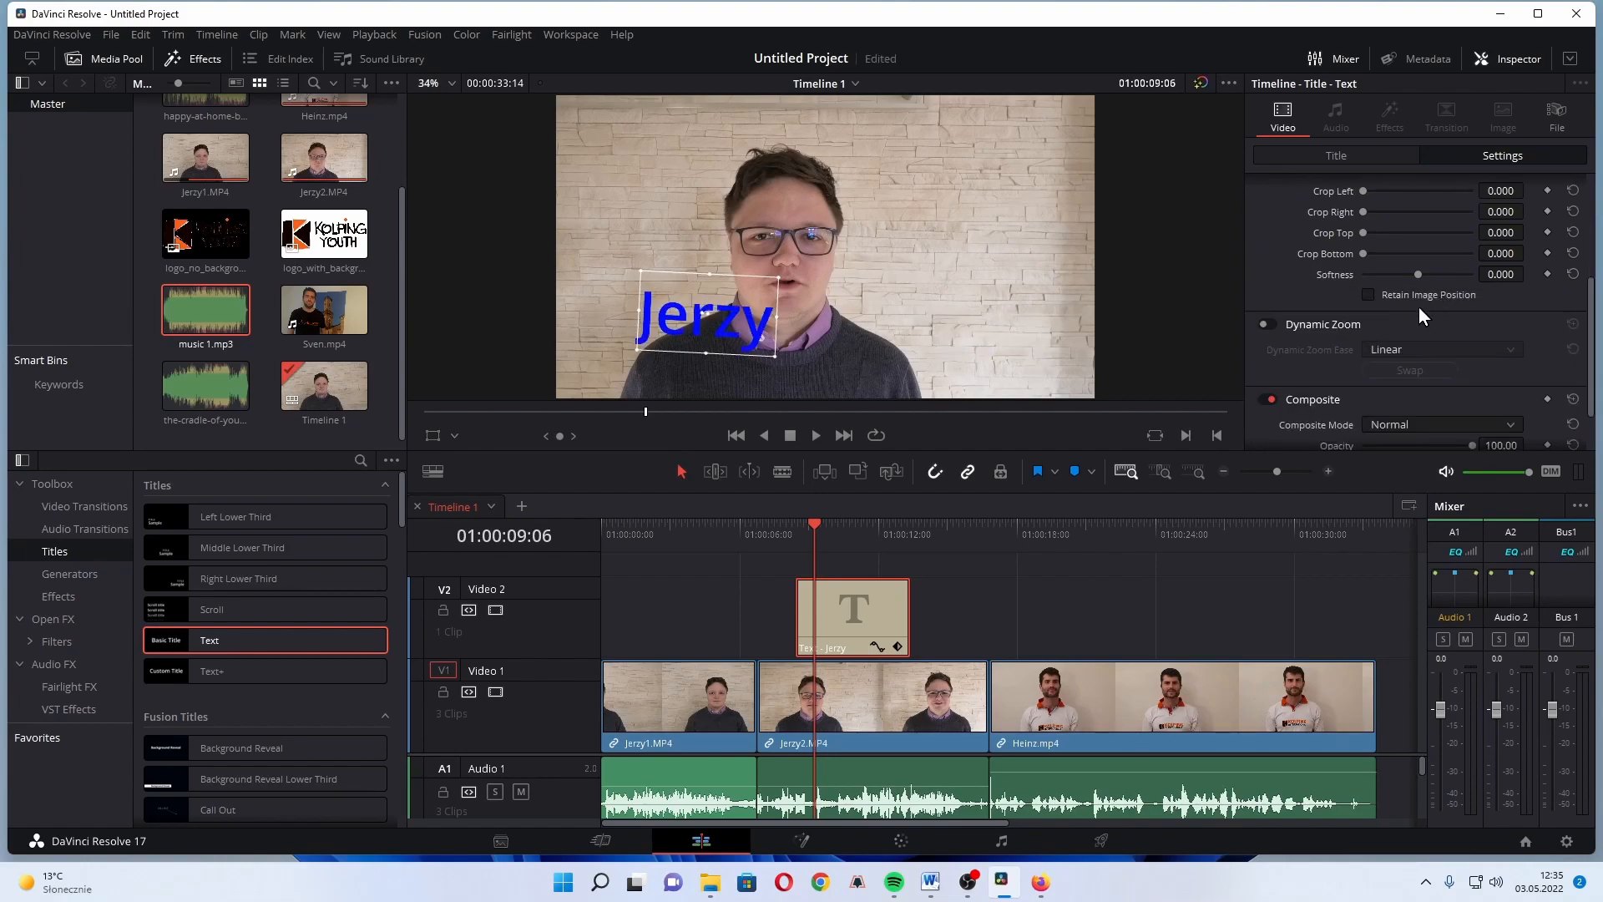
scroll(1420, 308, down, 1)
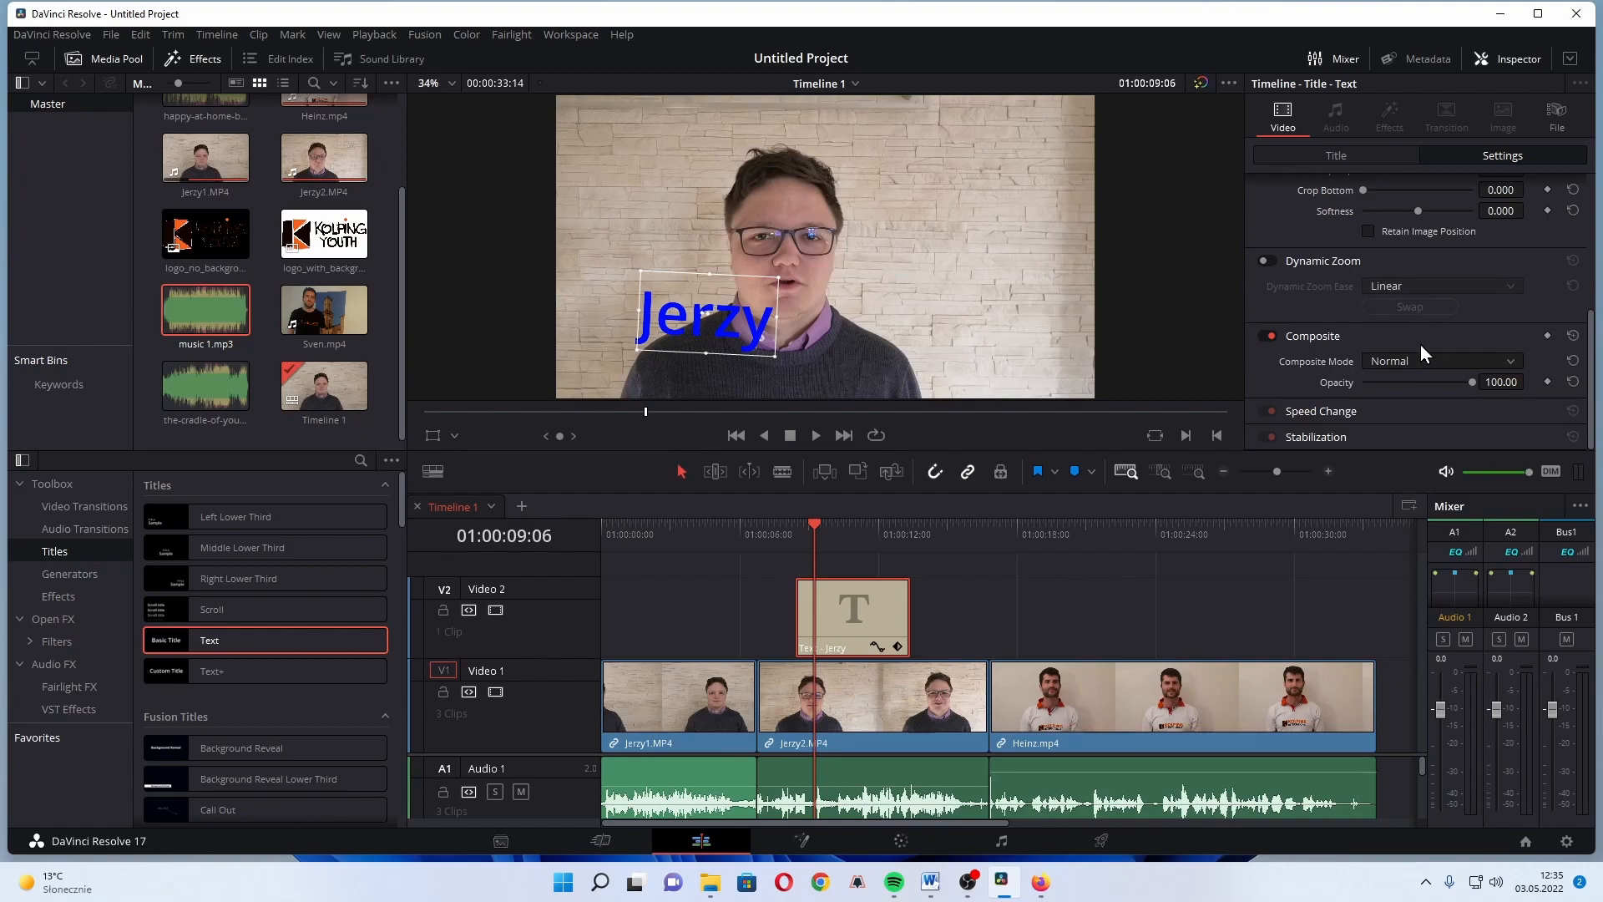
scroll(1414, 313, up, 4)
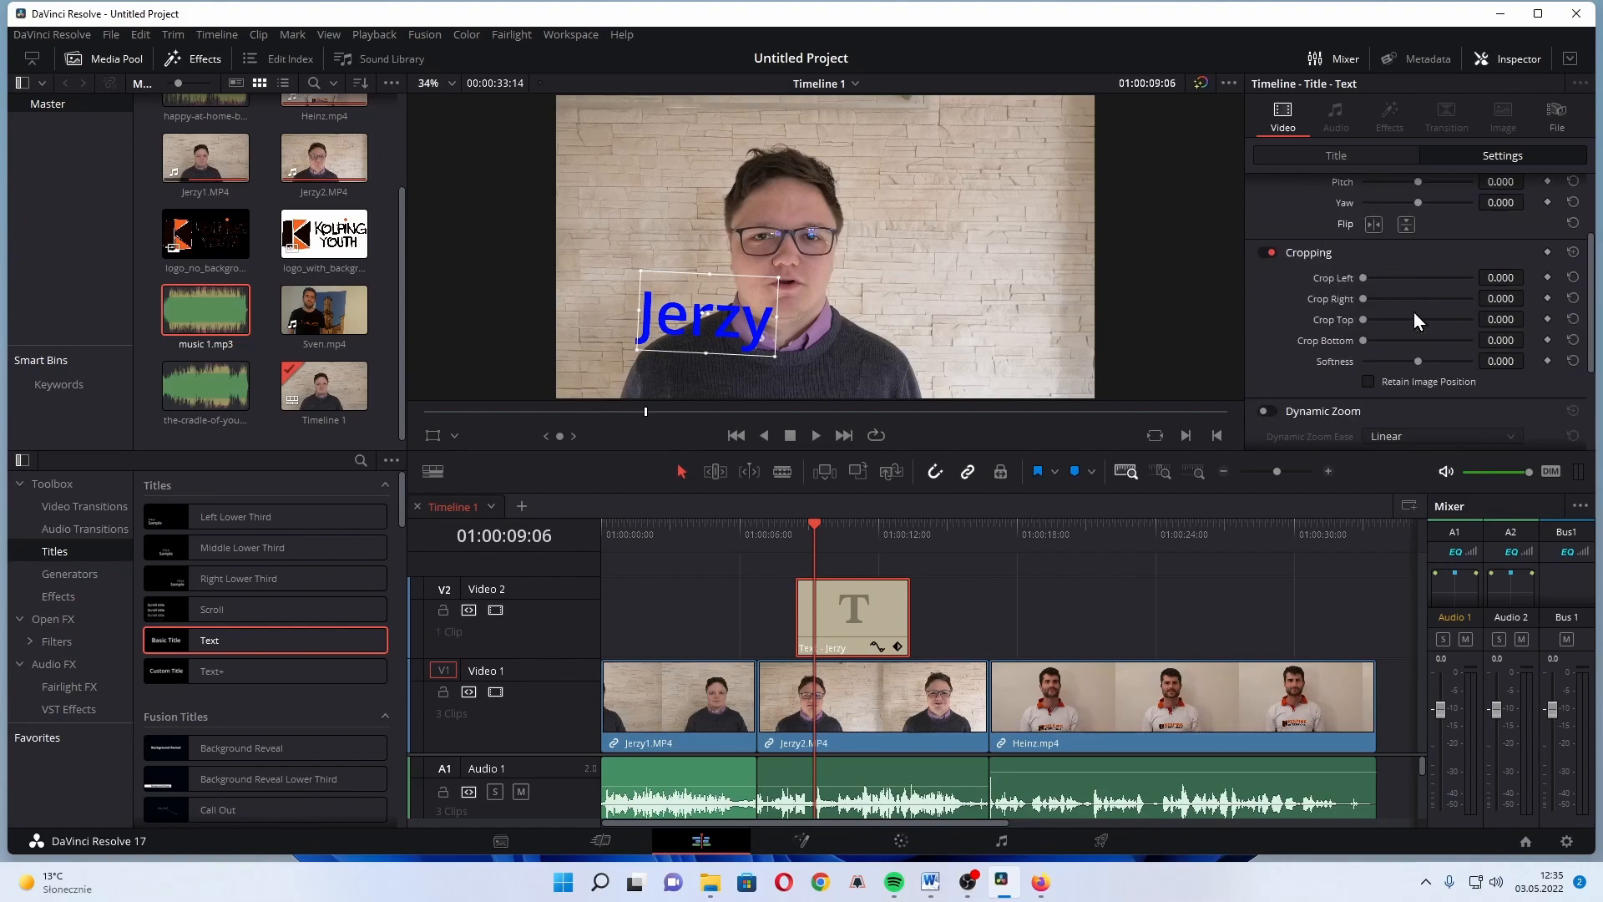
scroll(1414, 312, up, 1)
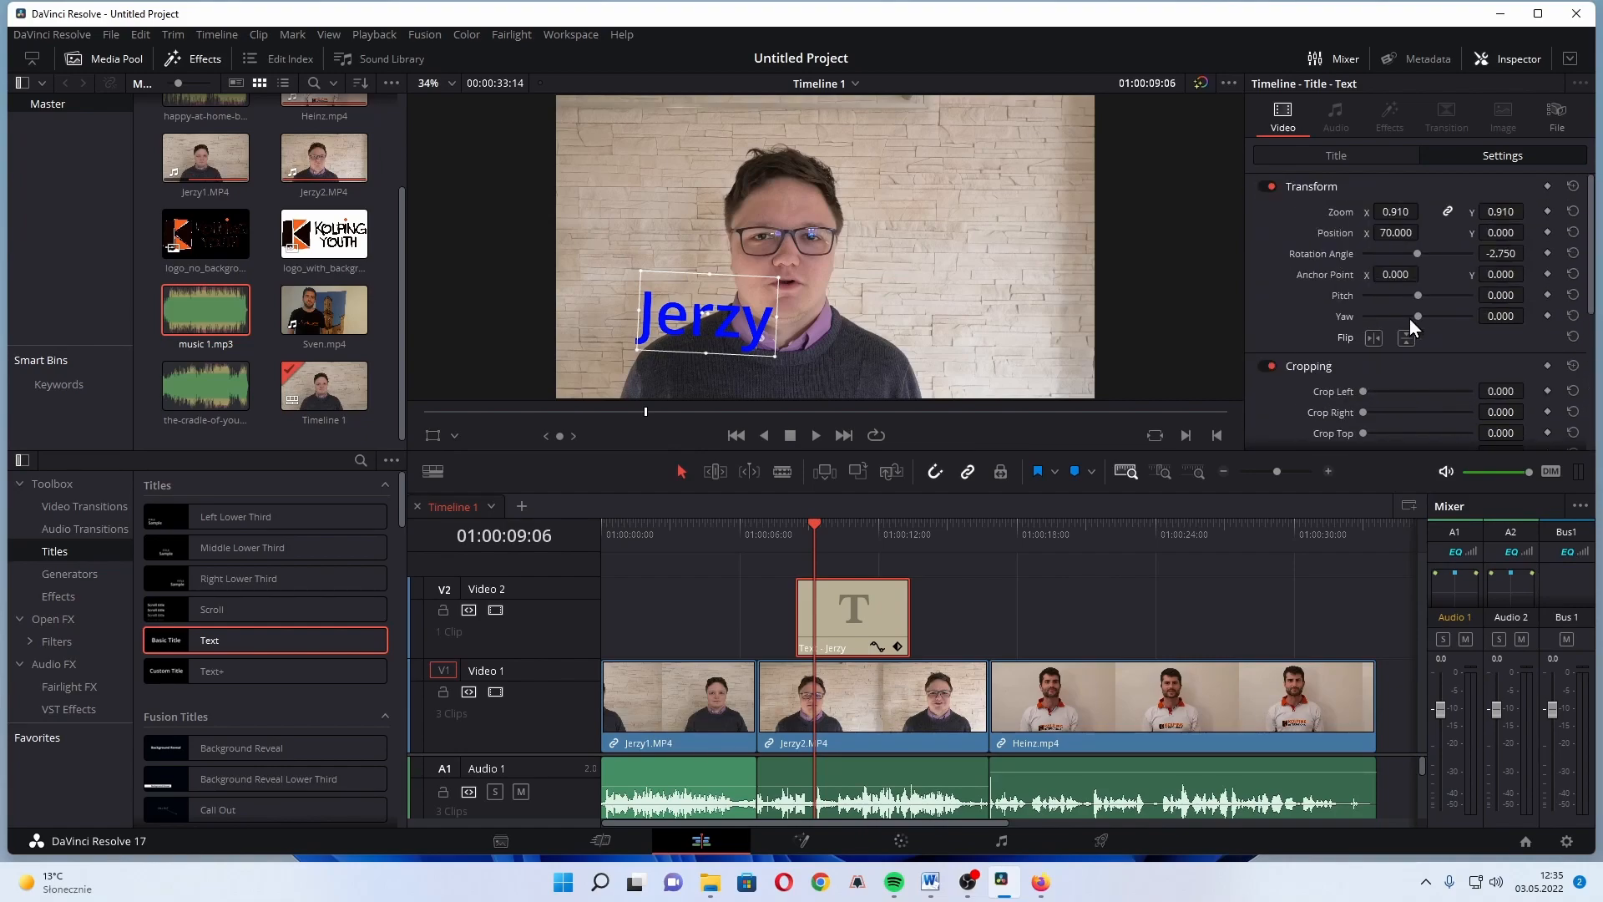
scroll(1407, 321, down, 4)
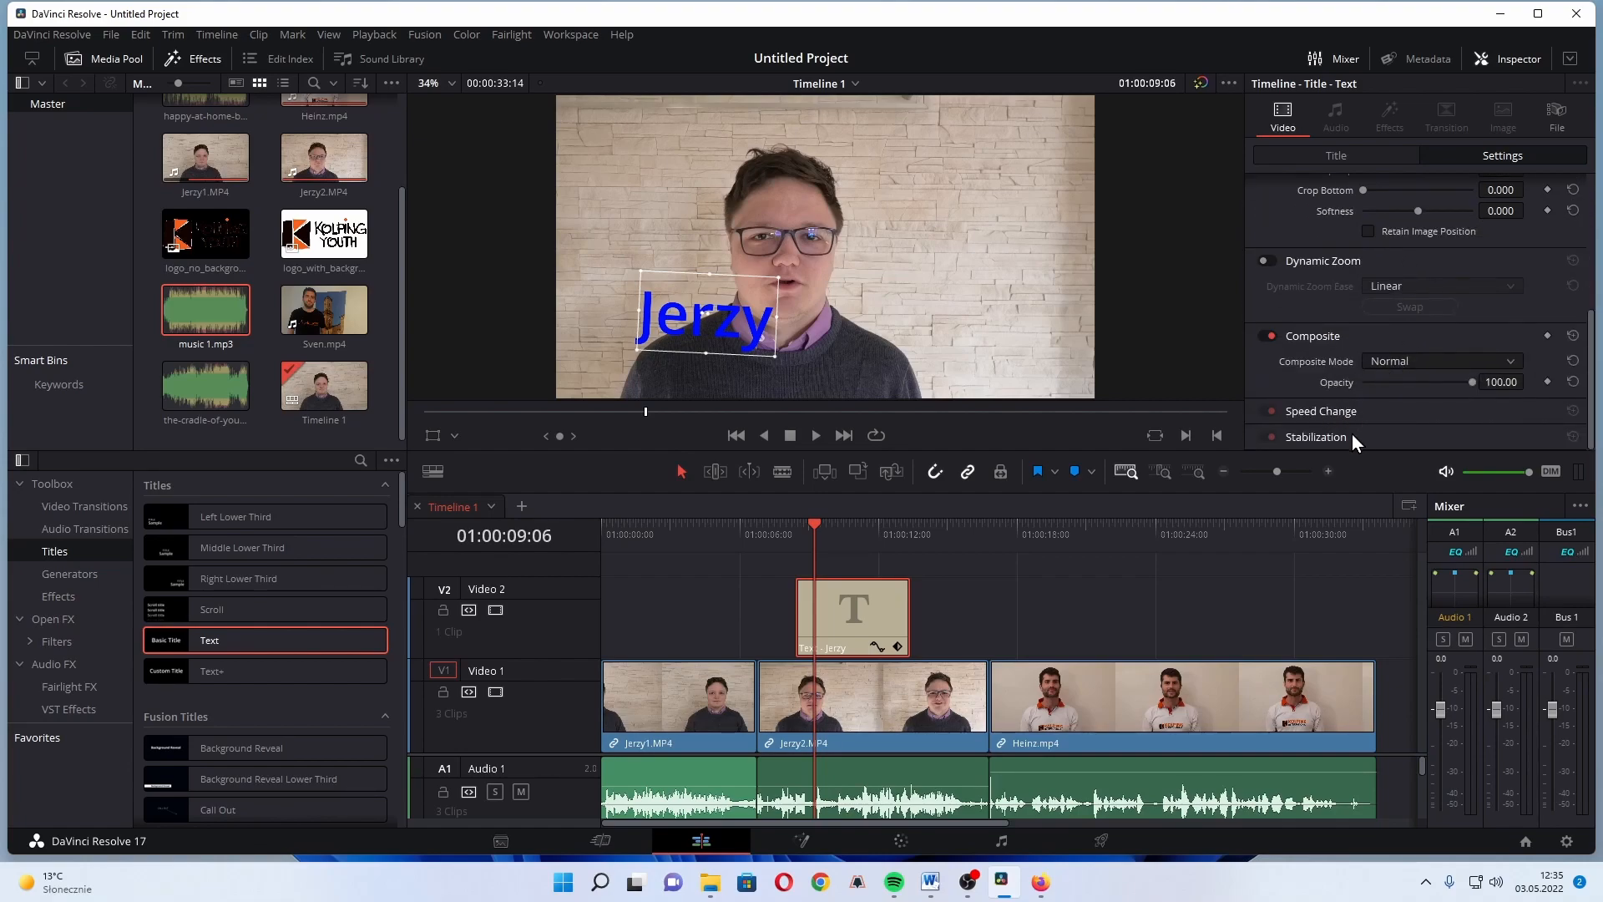
scroll(1420, 348, up, 4)
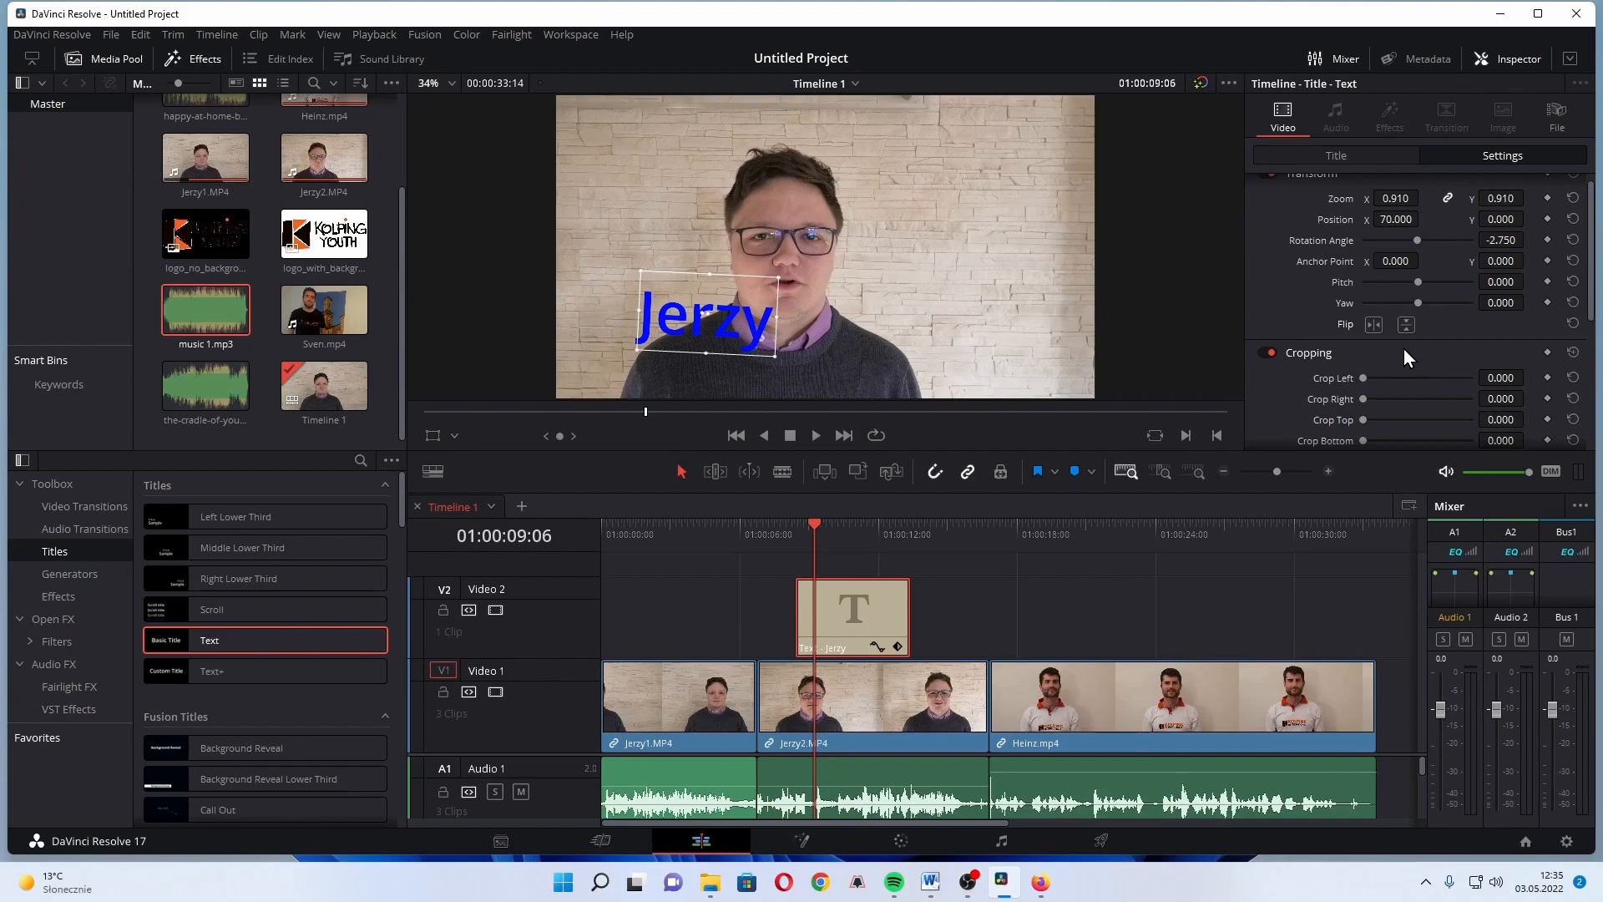
click(1347, 155)
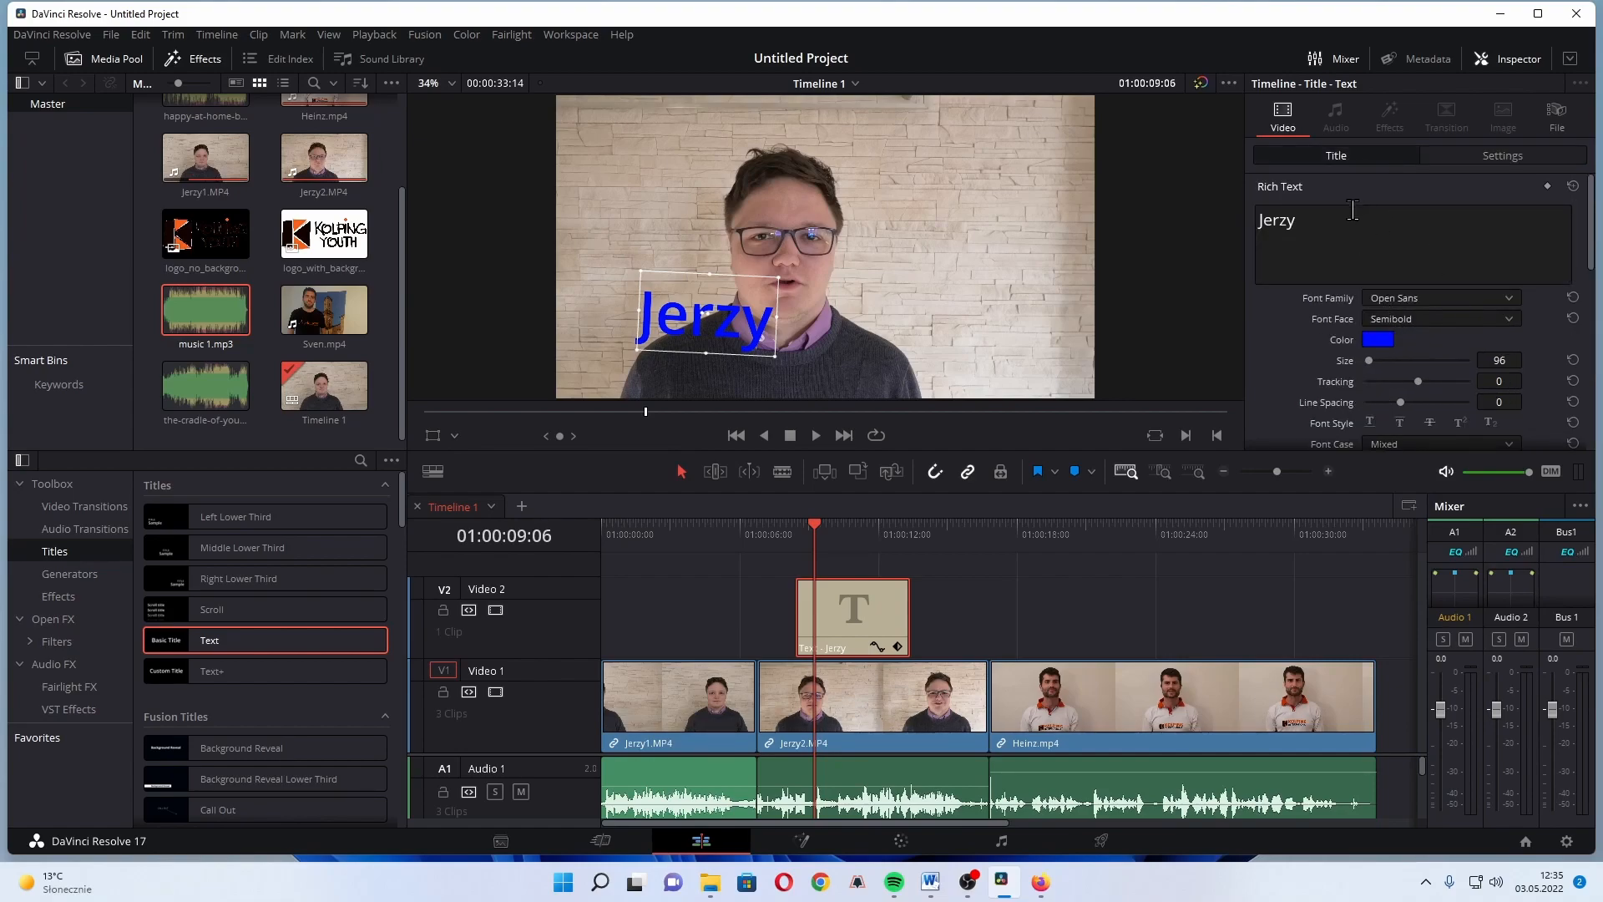
scroll(1404, 282, down, 3)
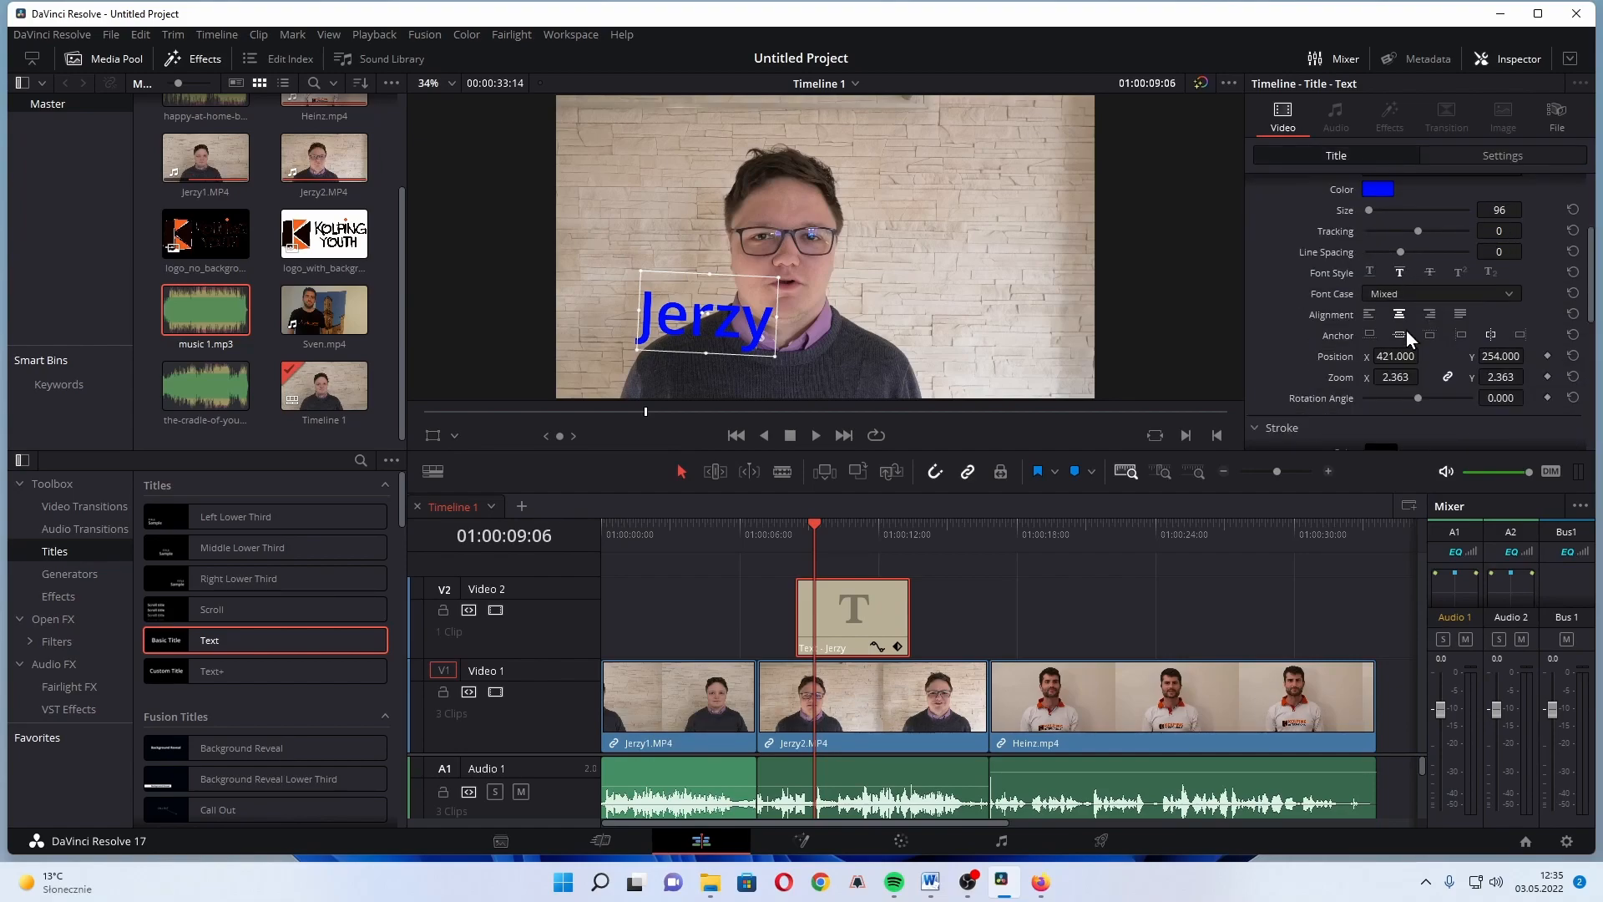
scroll(1406, 332, up, 3)
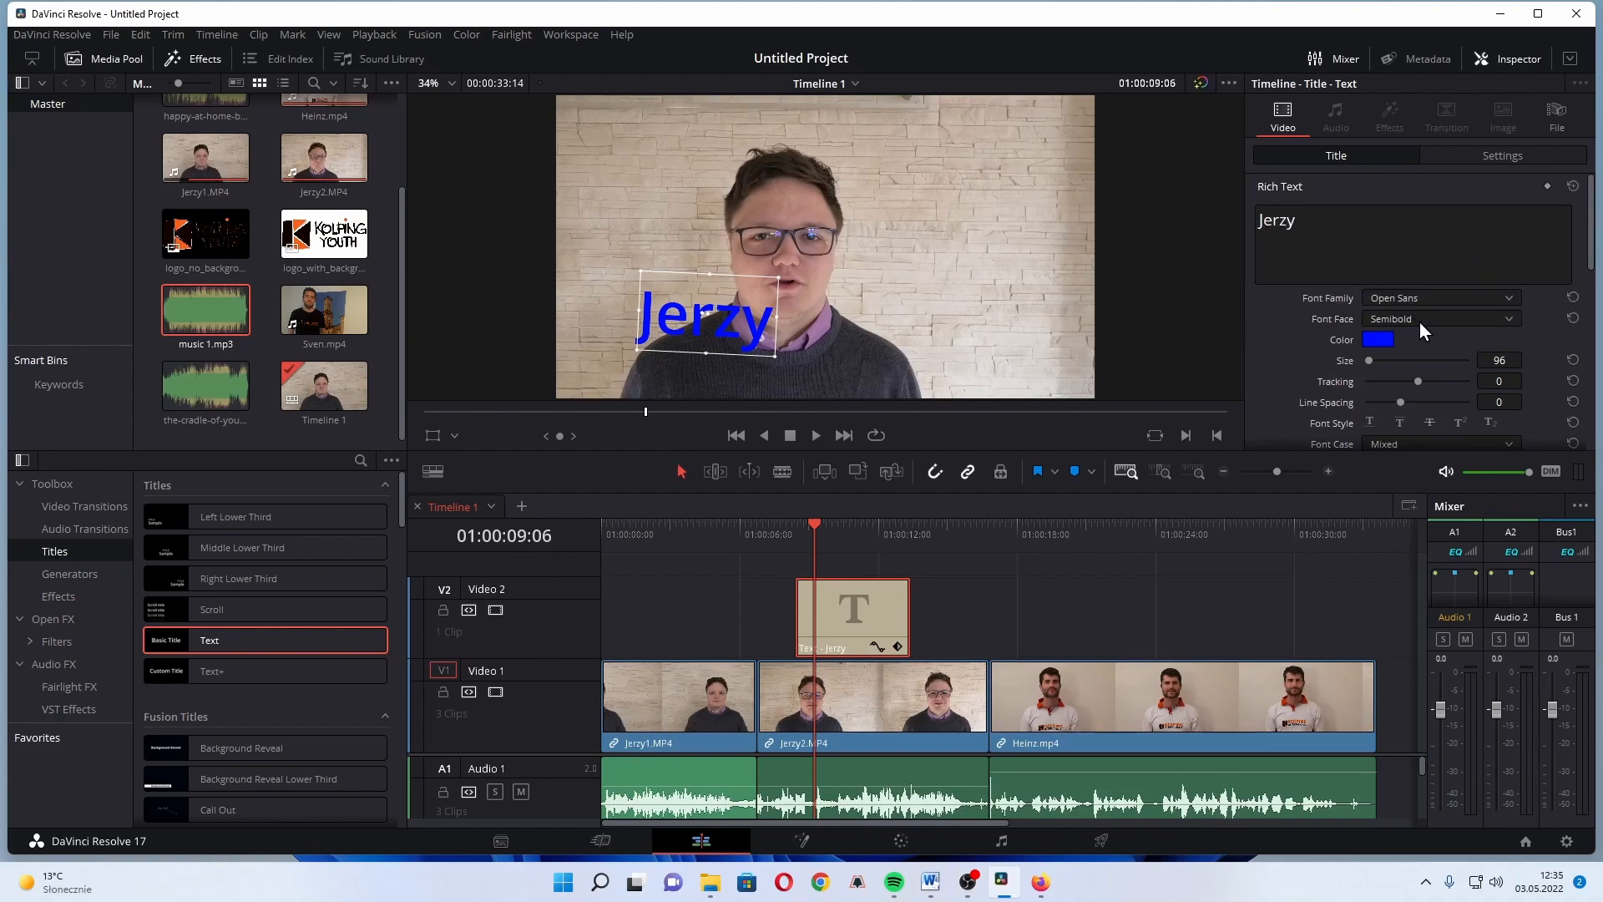
Step: Change the title text's font family to Nirmala UI and its size to 167
drag(1369, 215, 1172, 215)
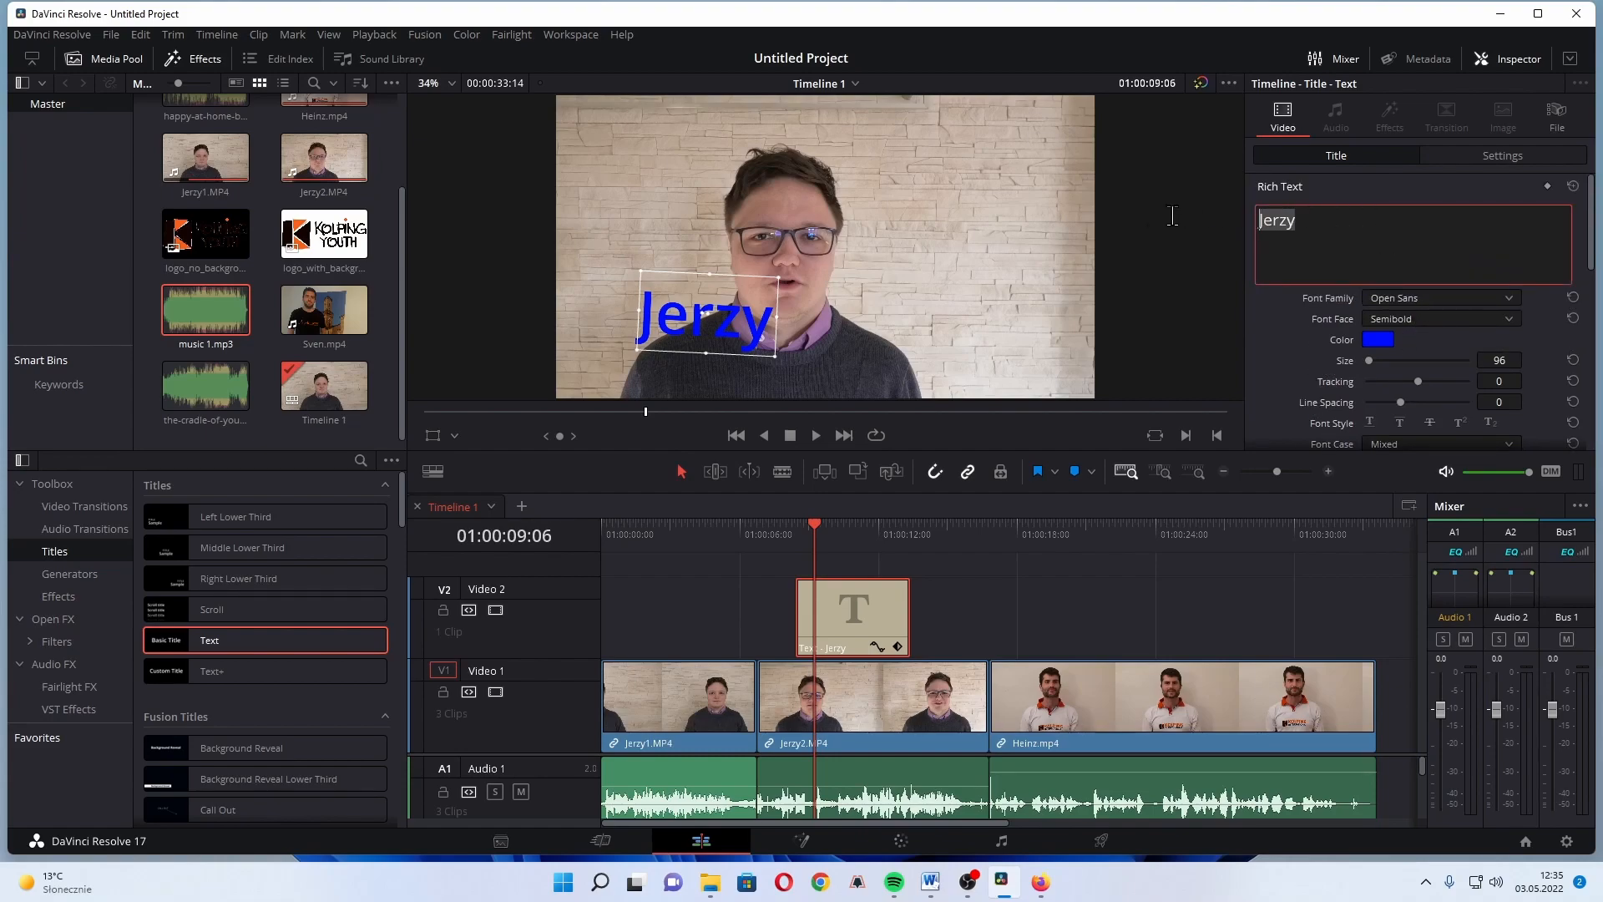
click(1416, 299)
click(1400, 375)
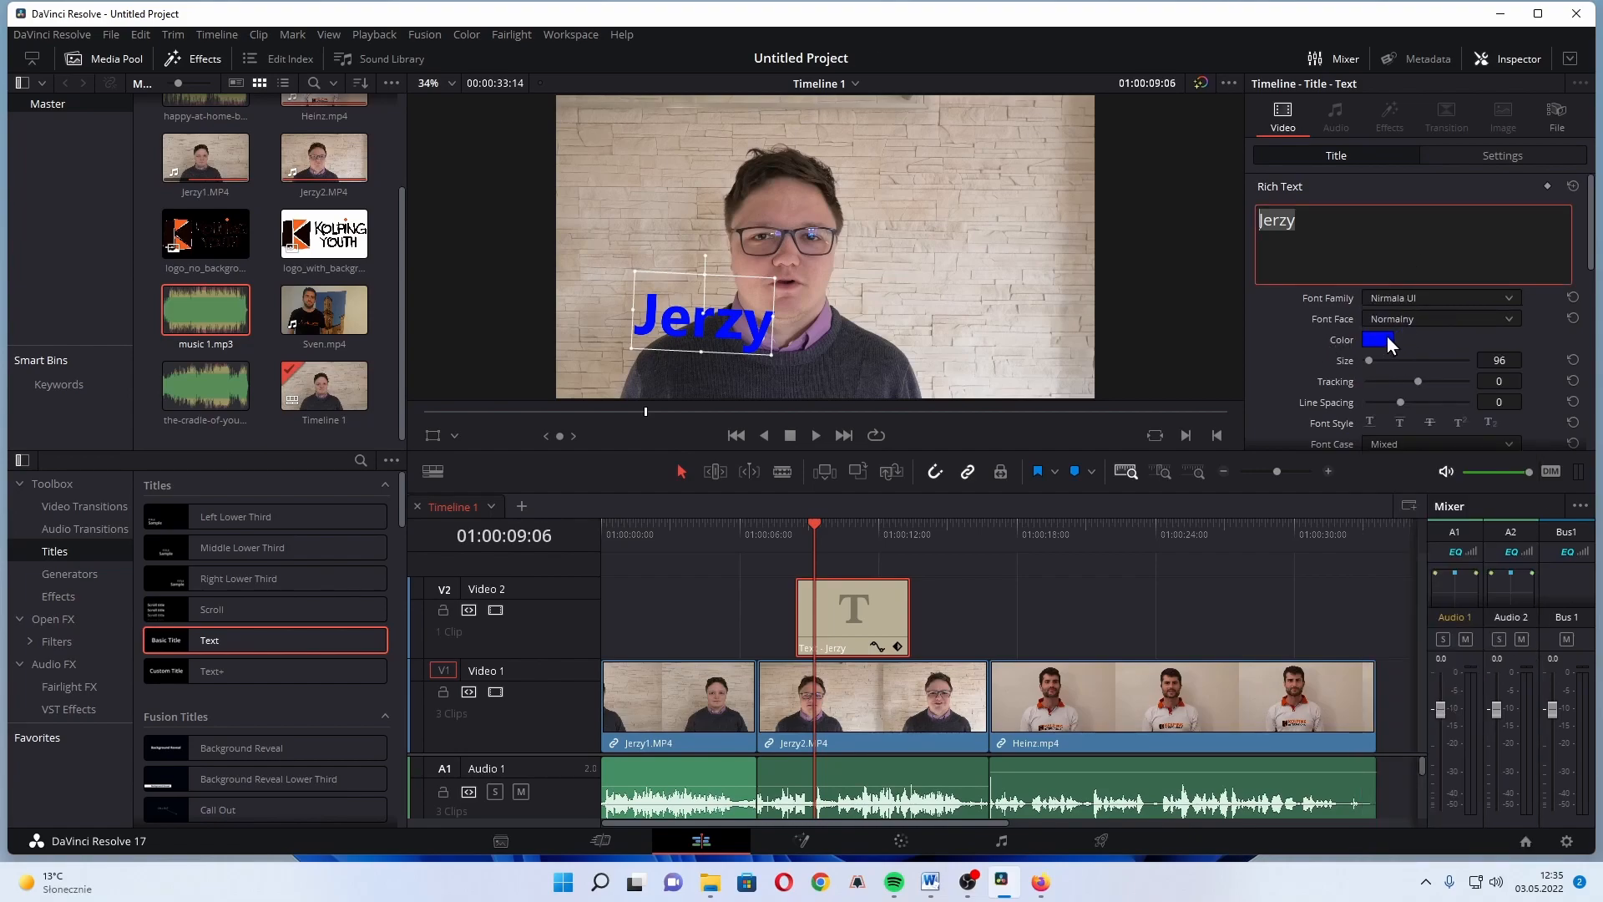
mouse_move(1371, 358)
mouse_down()
mouse_move(1384, 360)
mouse_move(1371, 359)
mouse_up()
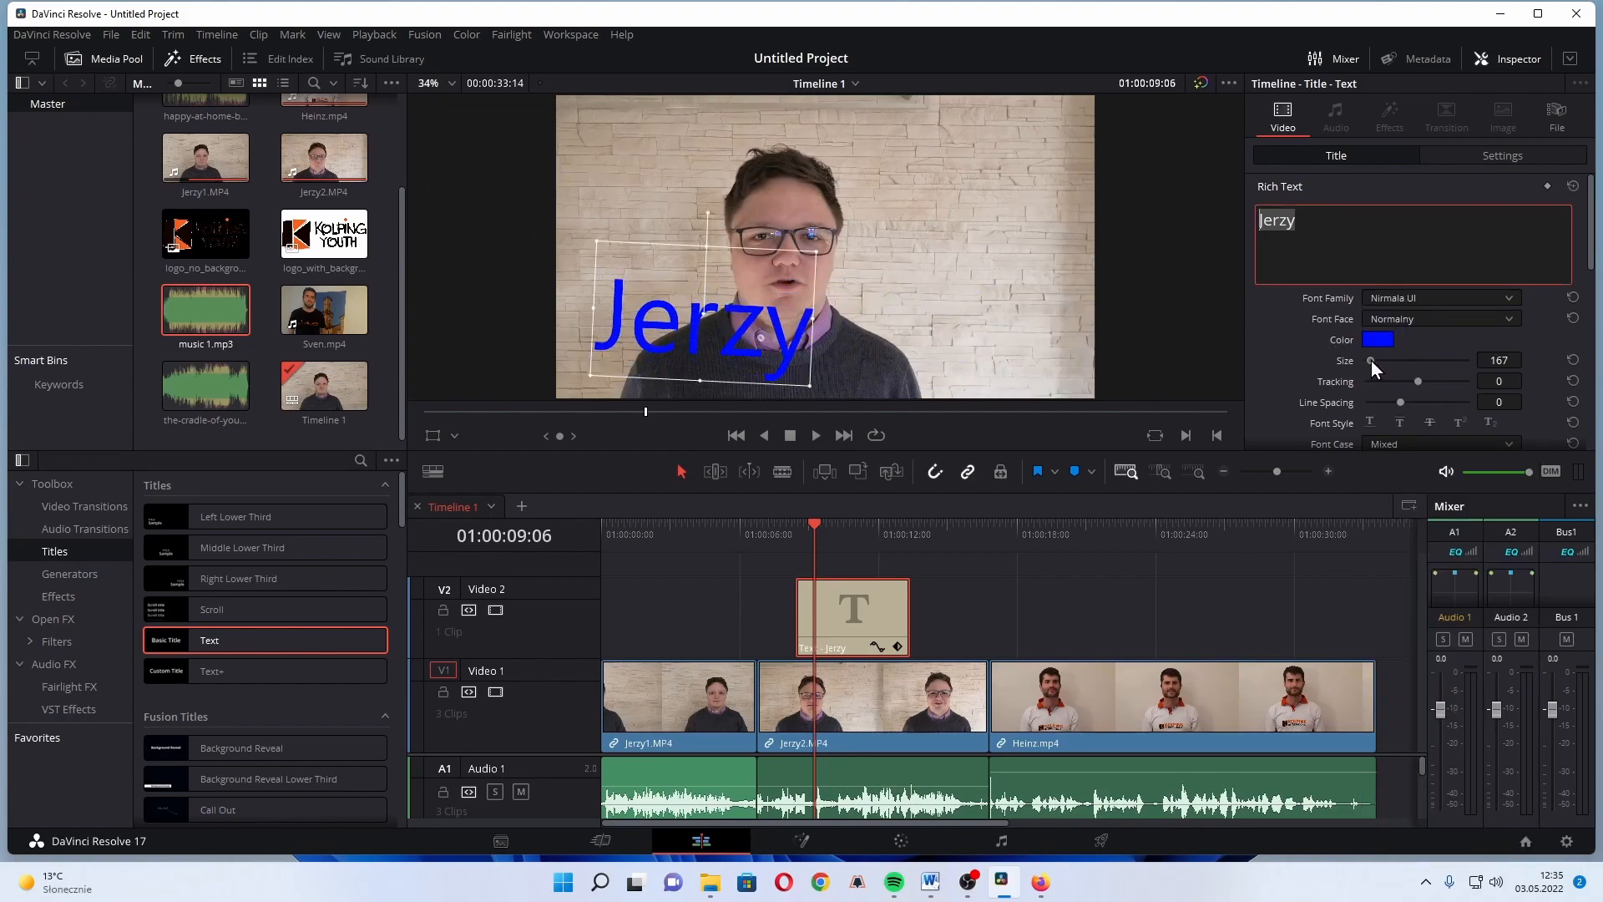
Step: Move the title text horizontally by setting its X position to 480 in the text properties
scroll(1417, 366, down, 3)
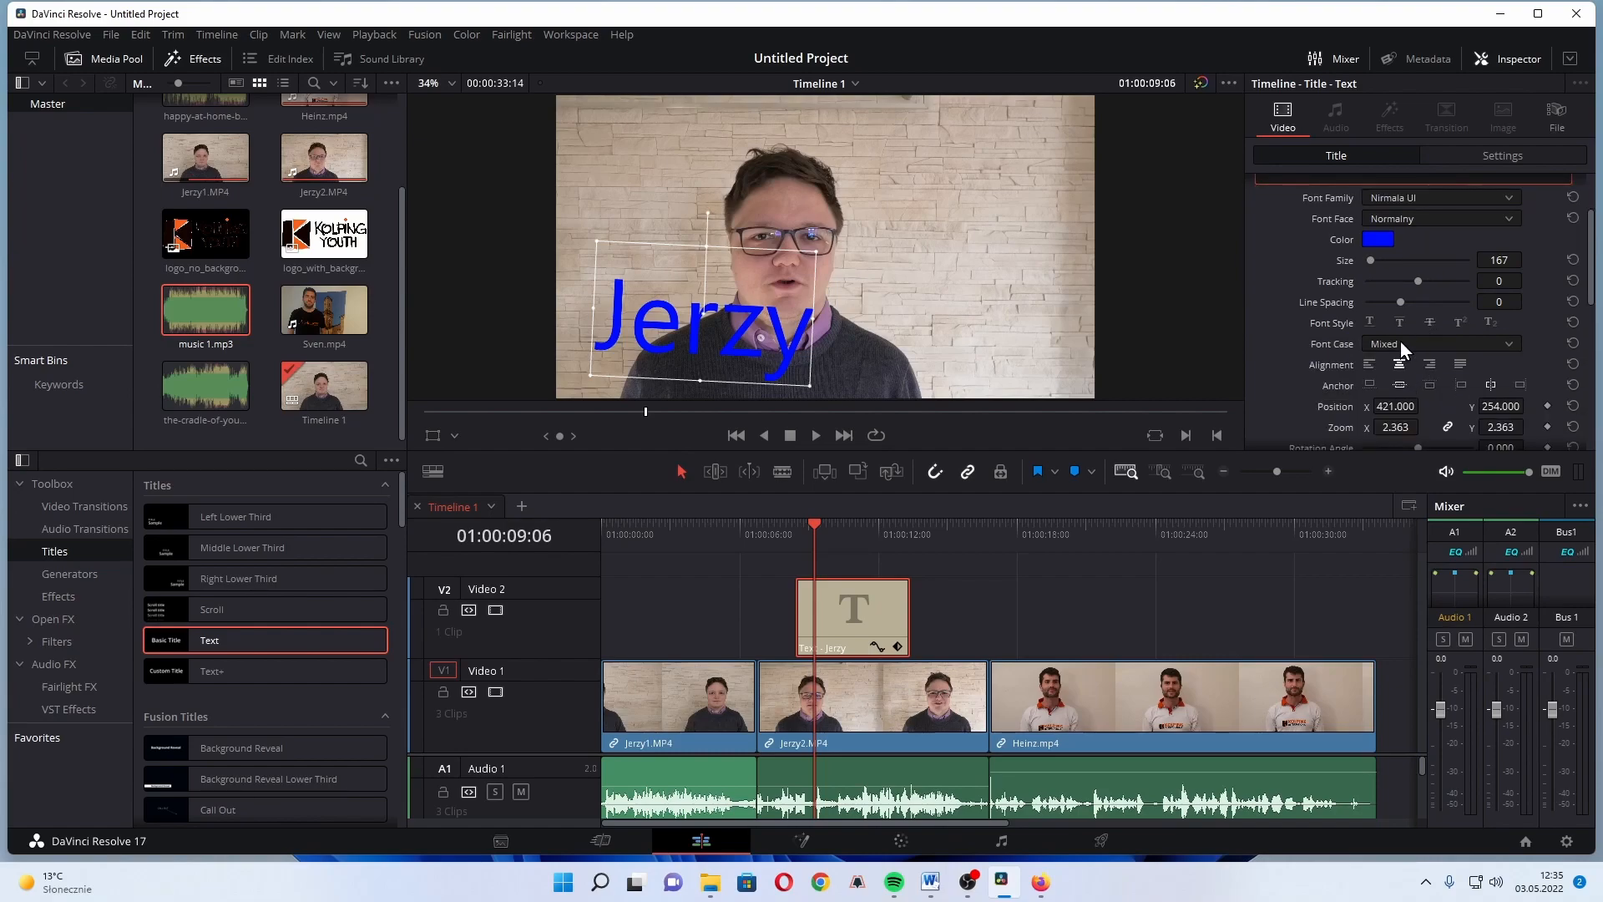
scroll(1400, 341, down, 2)
drag(1394, 354, 1495, 354)
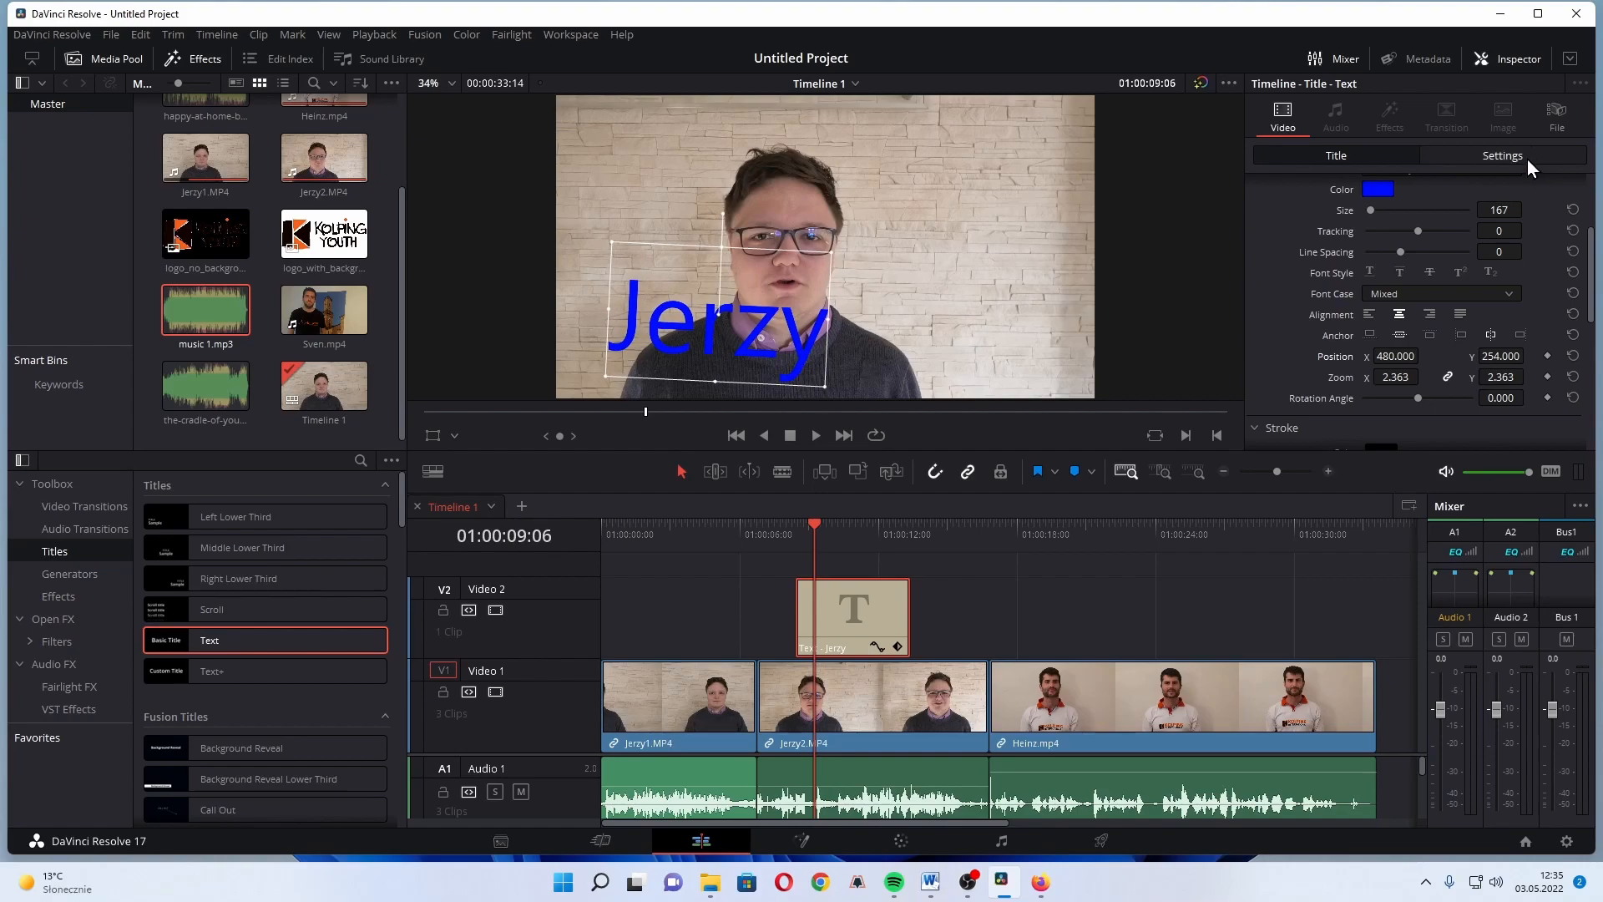
Step: Compare the title's Transform settings with its text properties, down to the Stroke and Drop Shadow options
click(1524, 156)
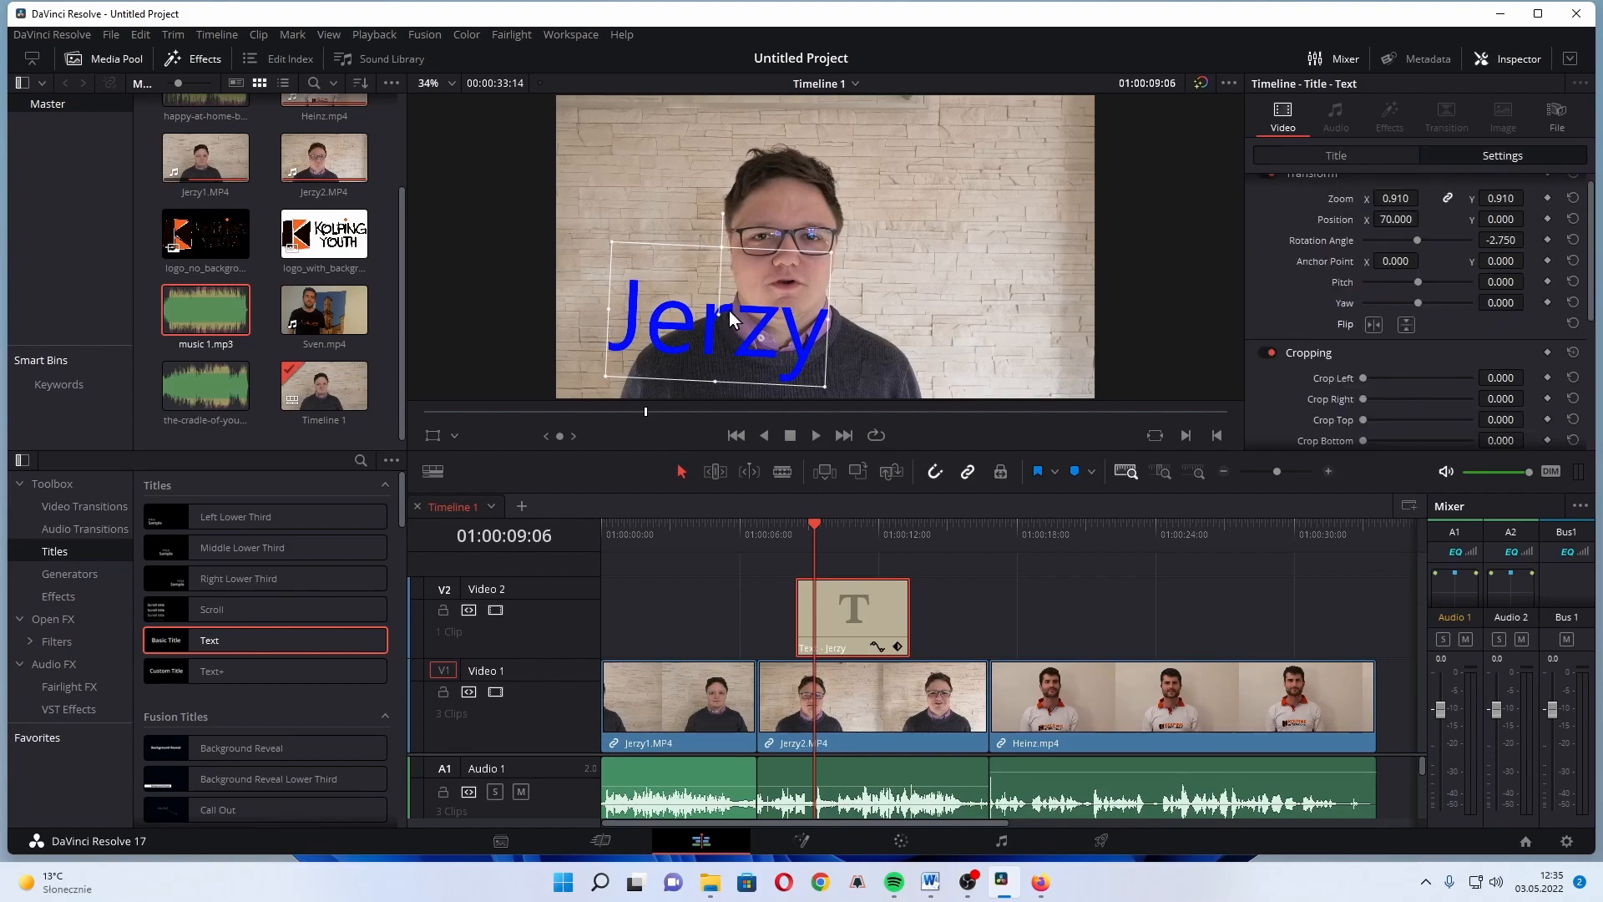
click(1378, 157)
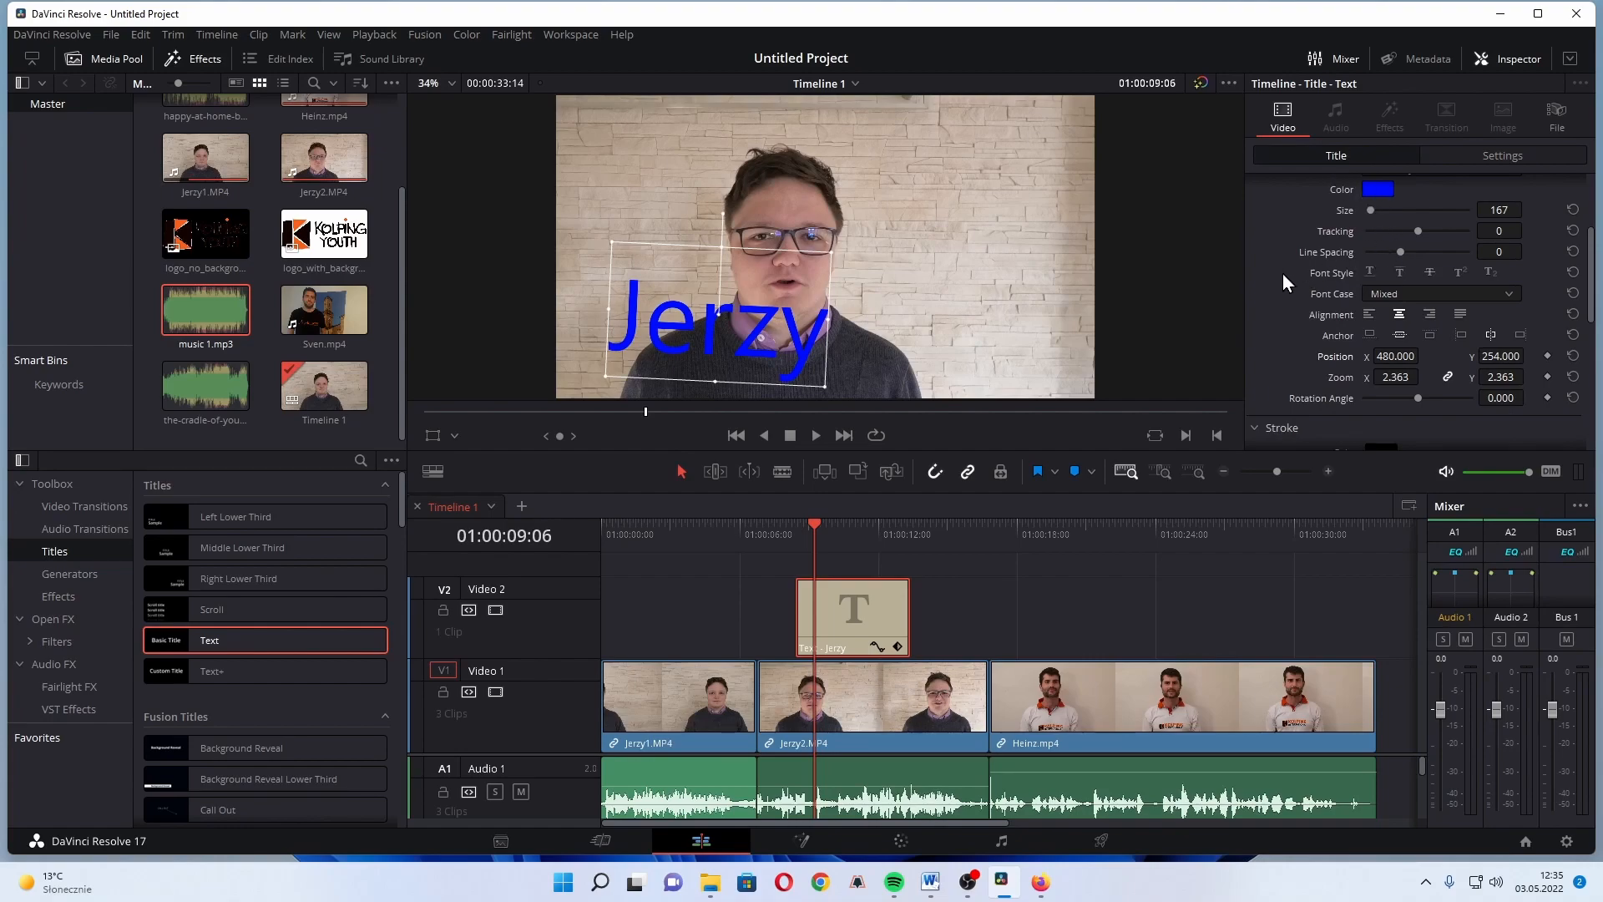
scroll(1269, 278, down, 4)
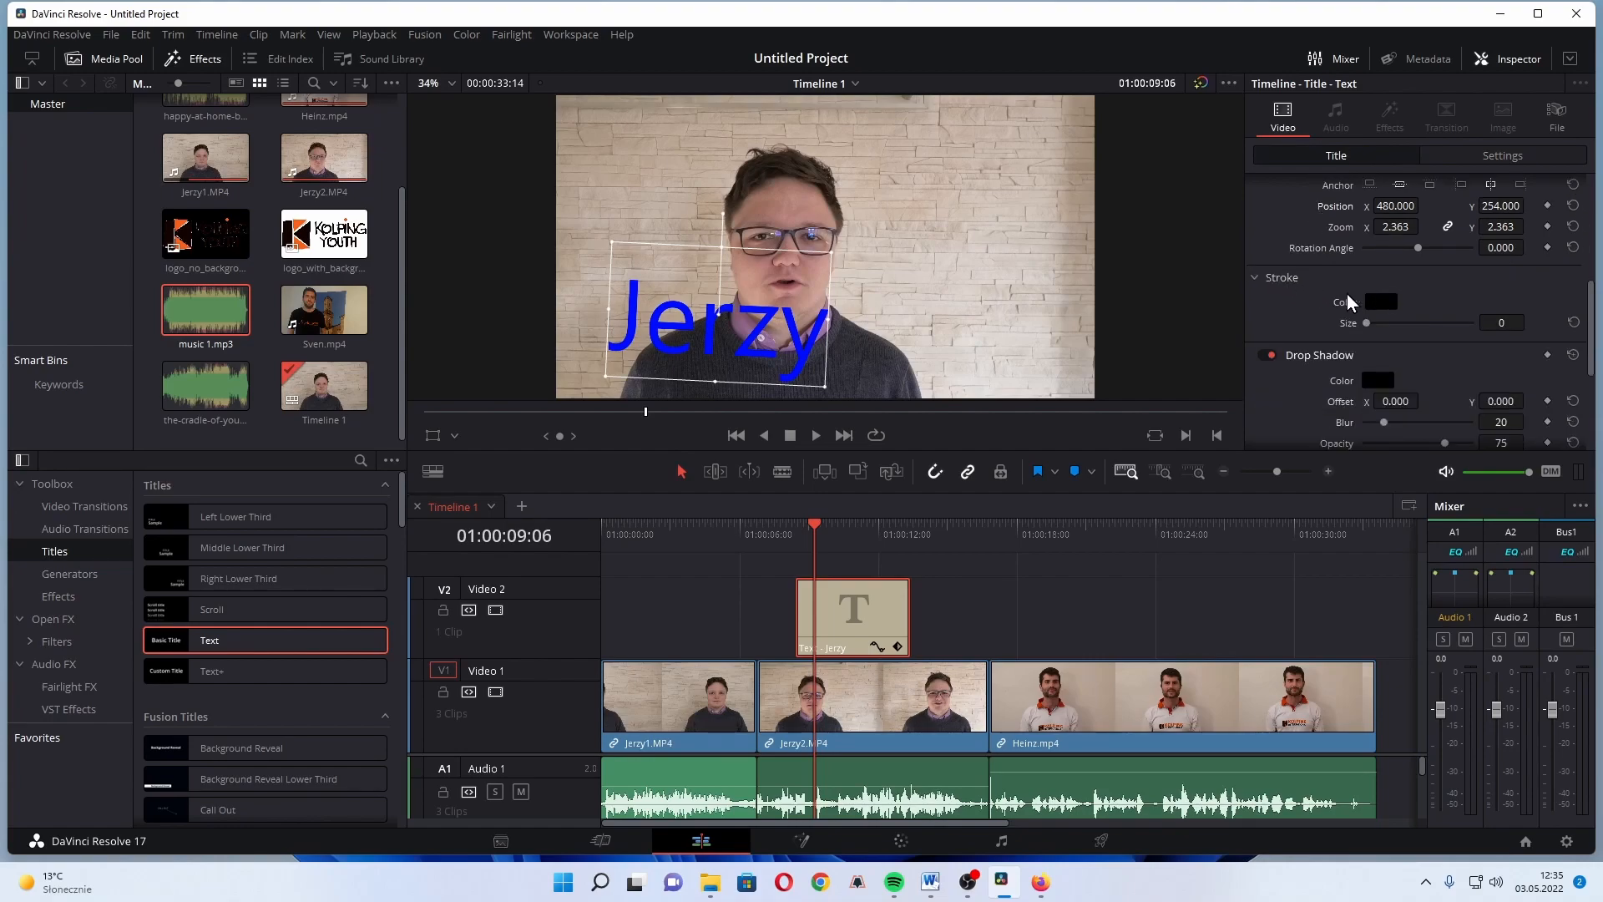
Step: Give the title text a drop shadow with an X offset of 21 and a stroke of size 4
scroll(1275, 305, down, 1)
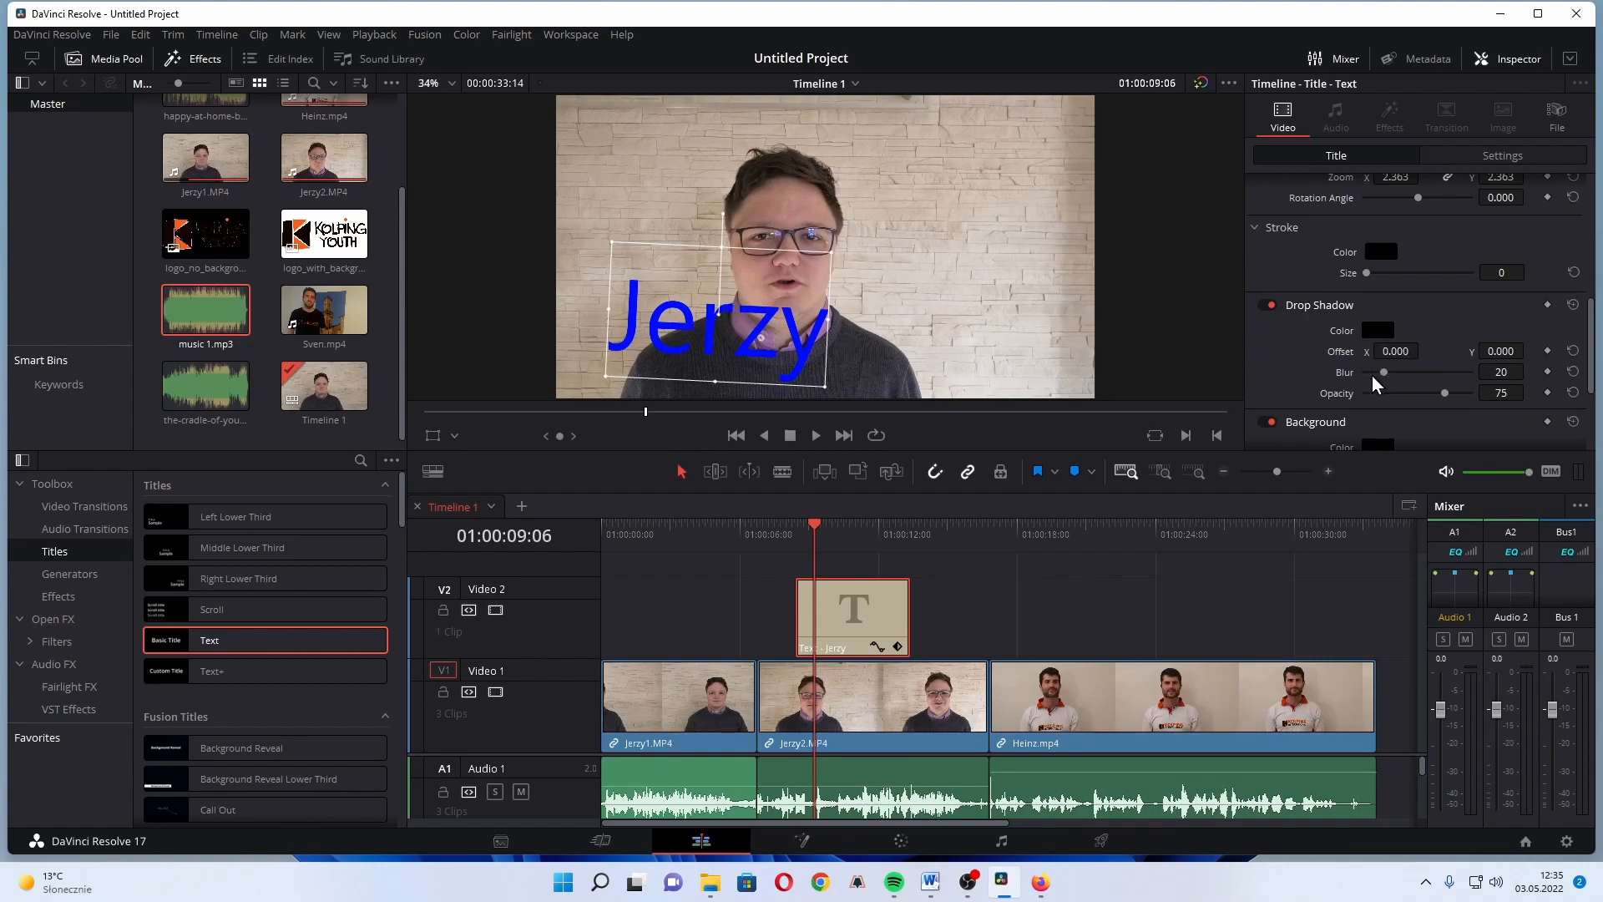
mouse_move(1396, 350)
mouse_down()
mouse_move(1424, 349)
mouse_move(1390, 353)
mouse_up()
scroll(1410, 346, down, 1)
scroll(1411, 338, up, 1)
mouse_move(1371, 275)
mouse_down()
mouse_move(1419, 276)
mouse_move(1393, 275)
mouse_up()
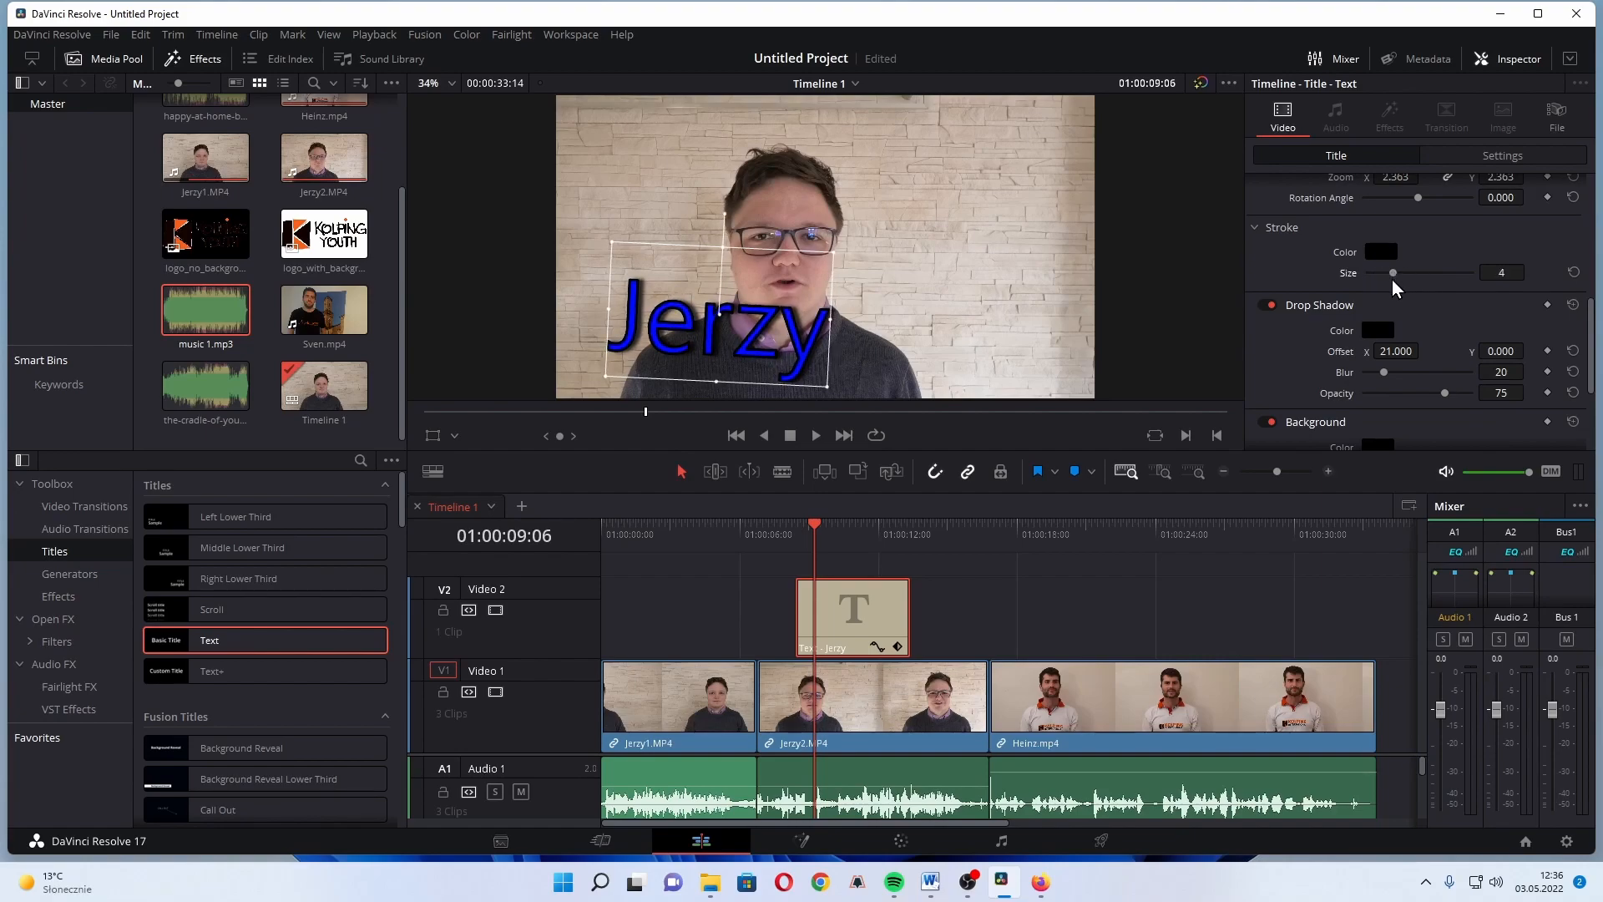
Step: Change the title text's color to white
scroll(1319, 276, up, 6)
click(1369, 292)
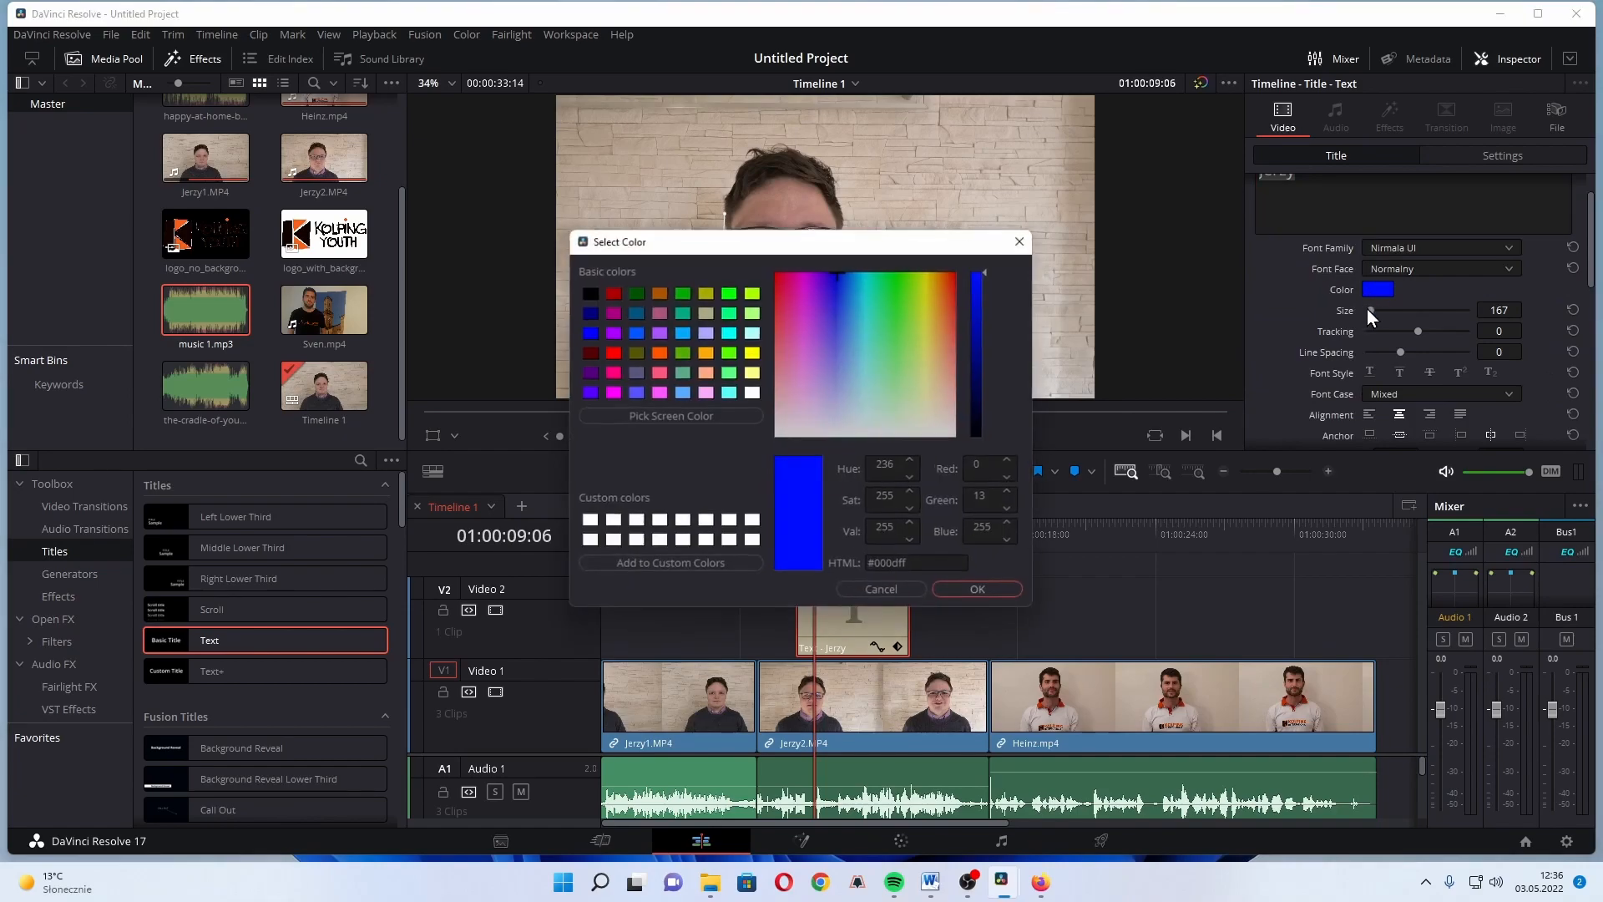
click(689, 514)
click(965, 590)
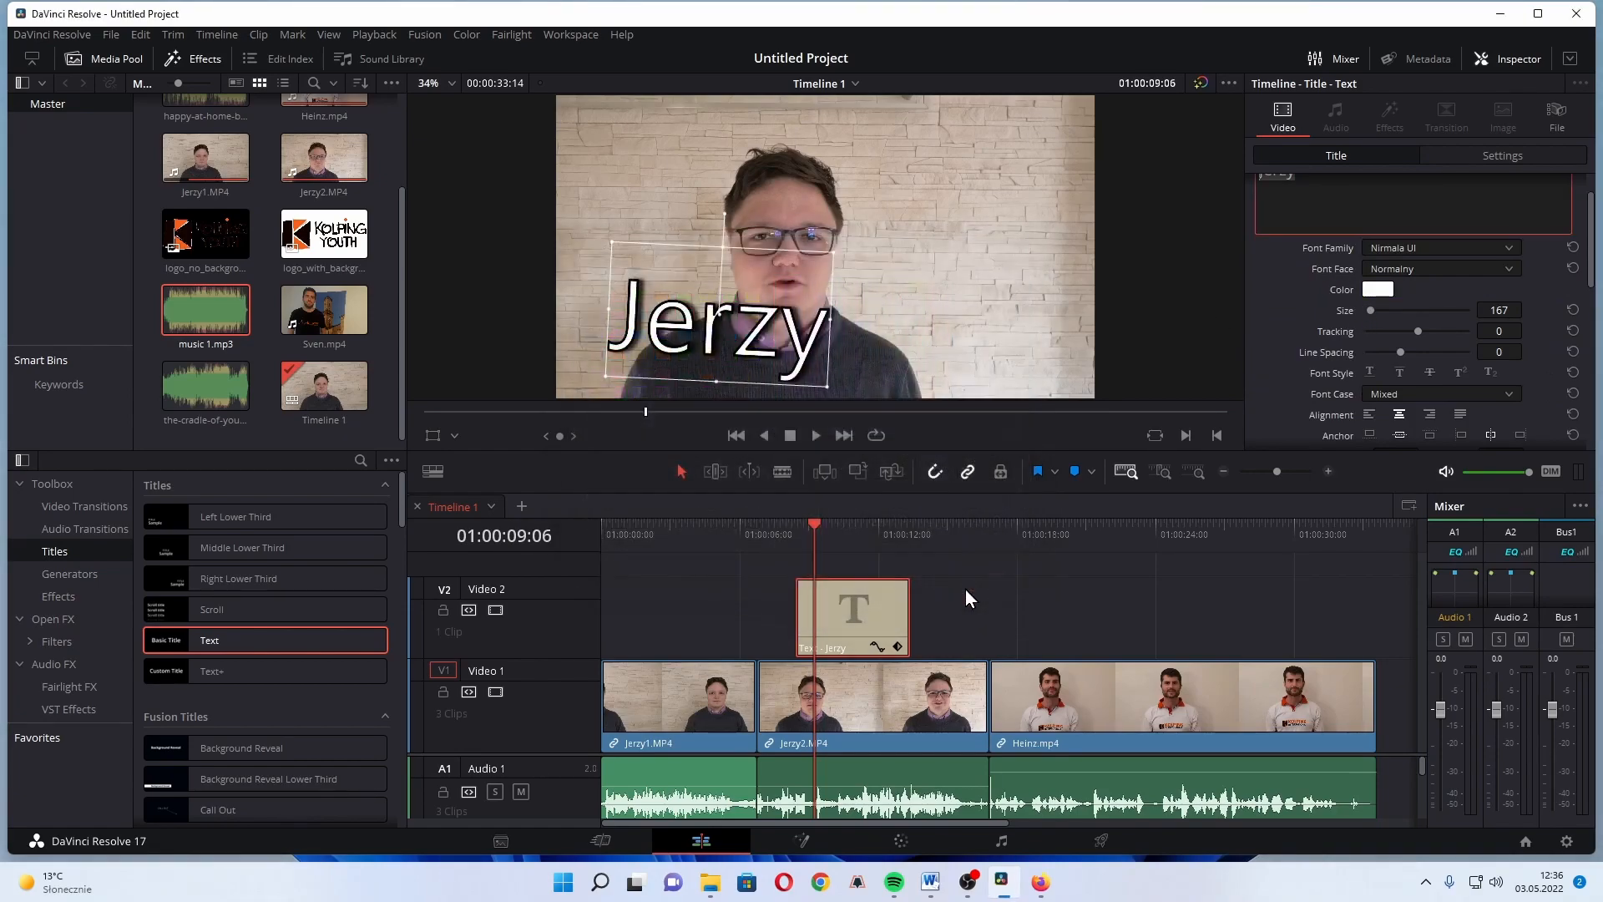
Step: Add a background box behind the title text with outline width 2, width 0.534 and height 0.336
scroll(1403, 309, down, 6)
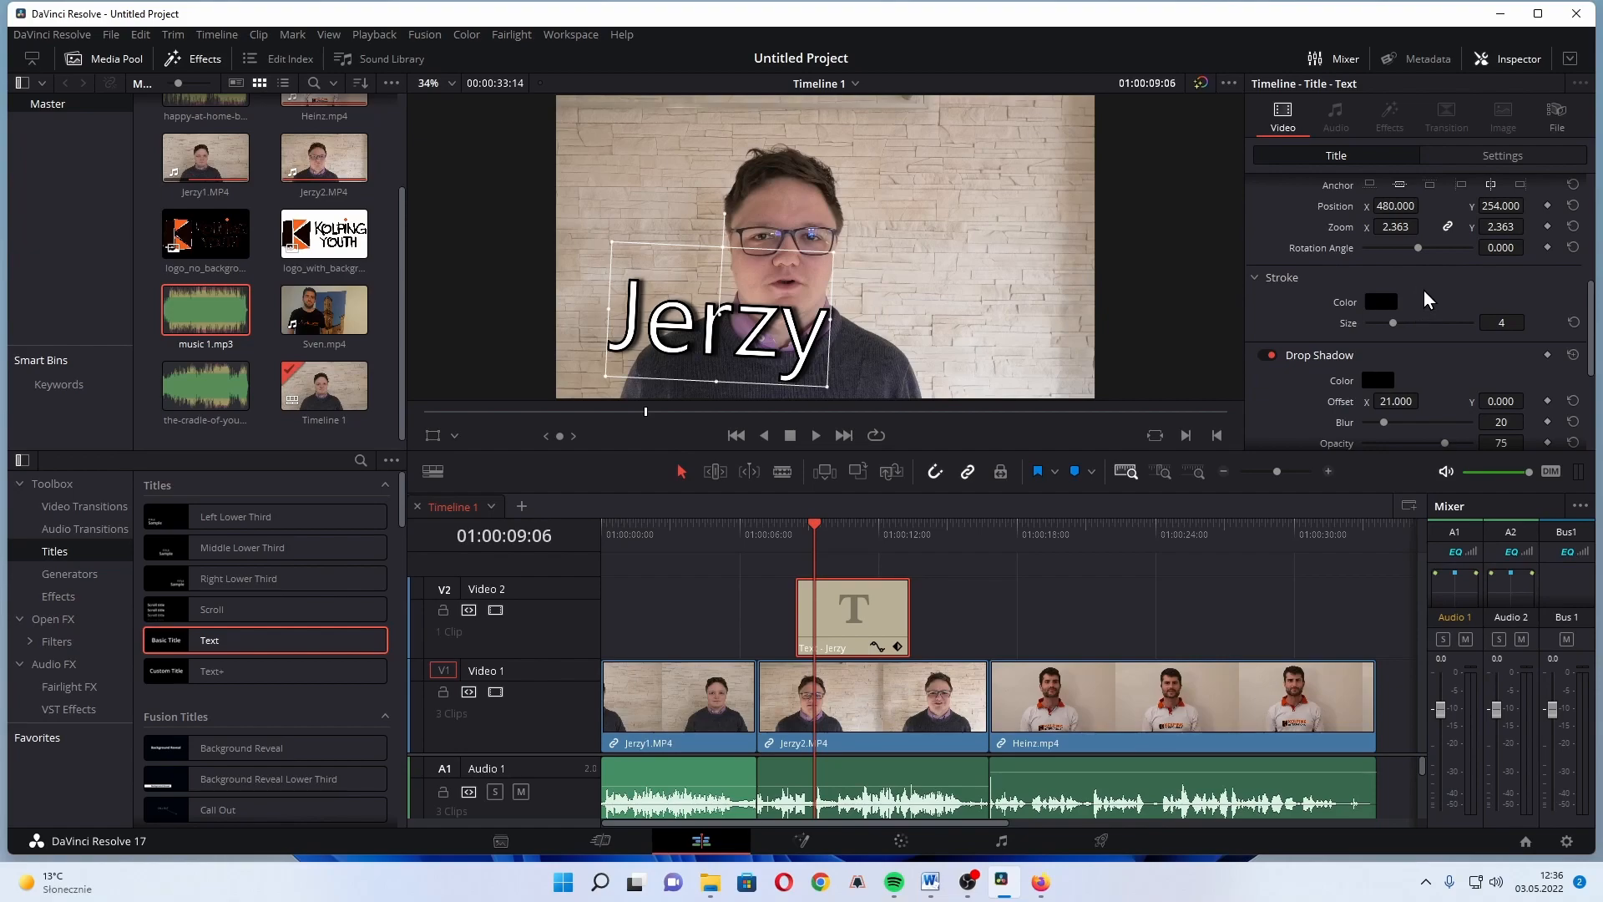
scroll(1417, 310, down, 4)
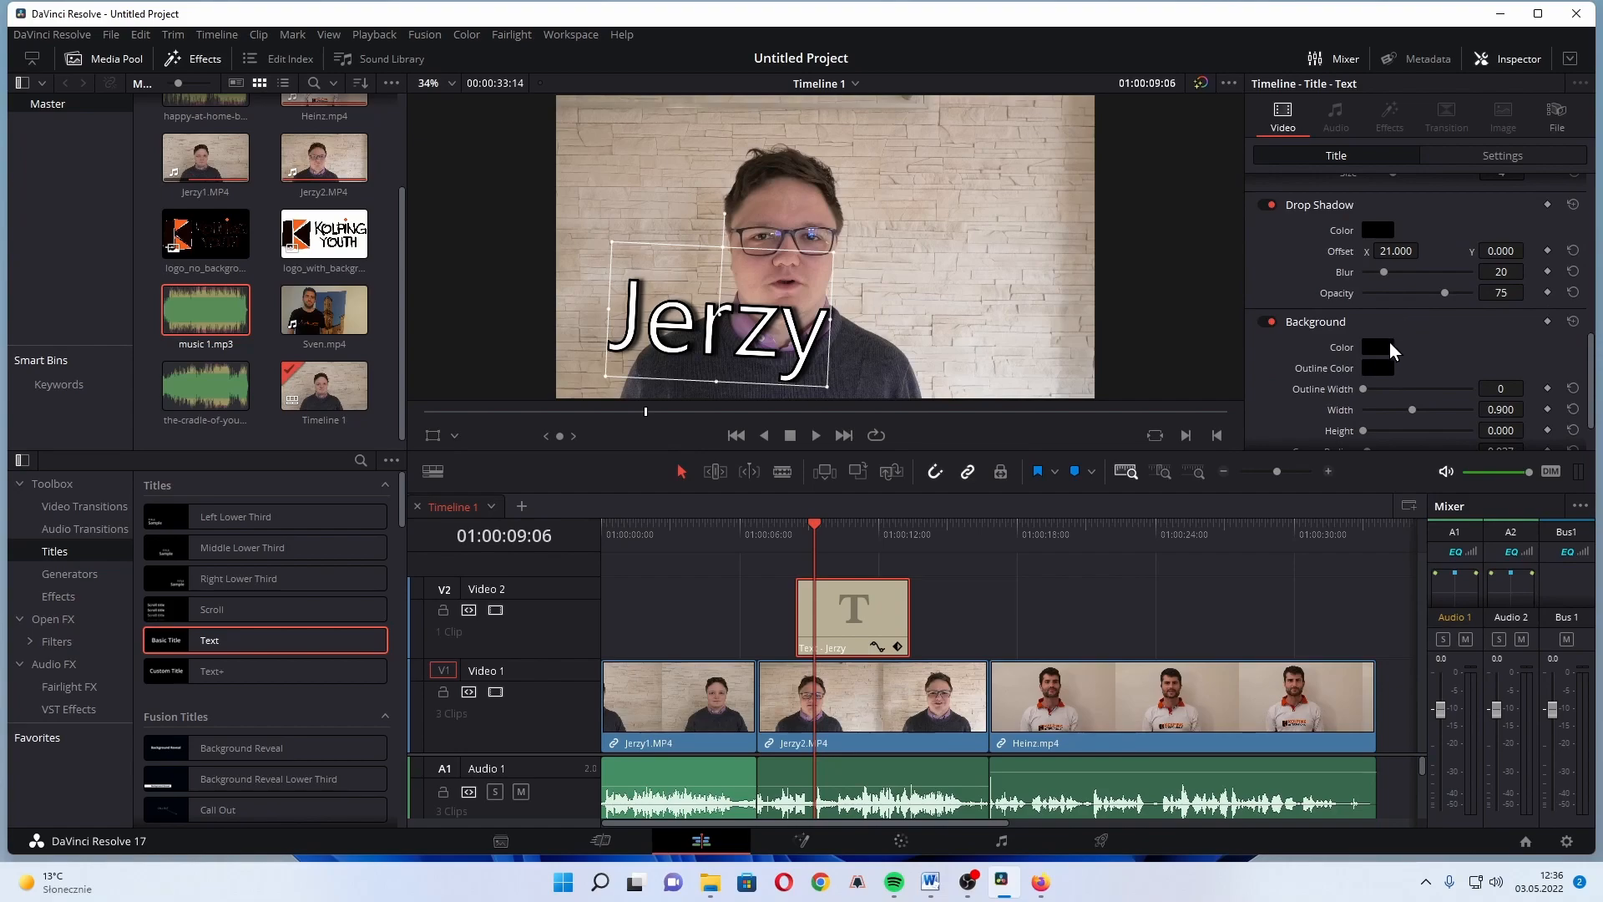
mouse_move(1364, 390)
mouse_down()
mouse_move(1437, 393)
mouse_move(1379, 409)
mouse_up()
scroll(1427, 374, up, 1)
scroll(1307, 327, down, 1)
scroll(1300, 362, down, 1)
drag(1364, 382, 1372, 337)
scroll(1348, 323, down, 1)
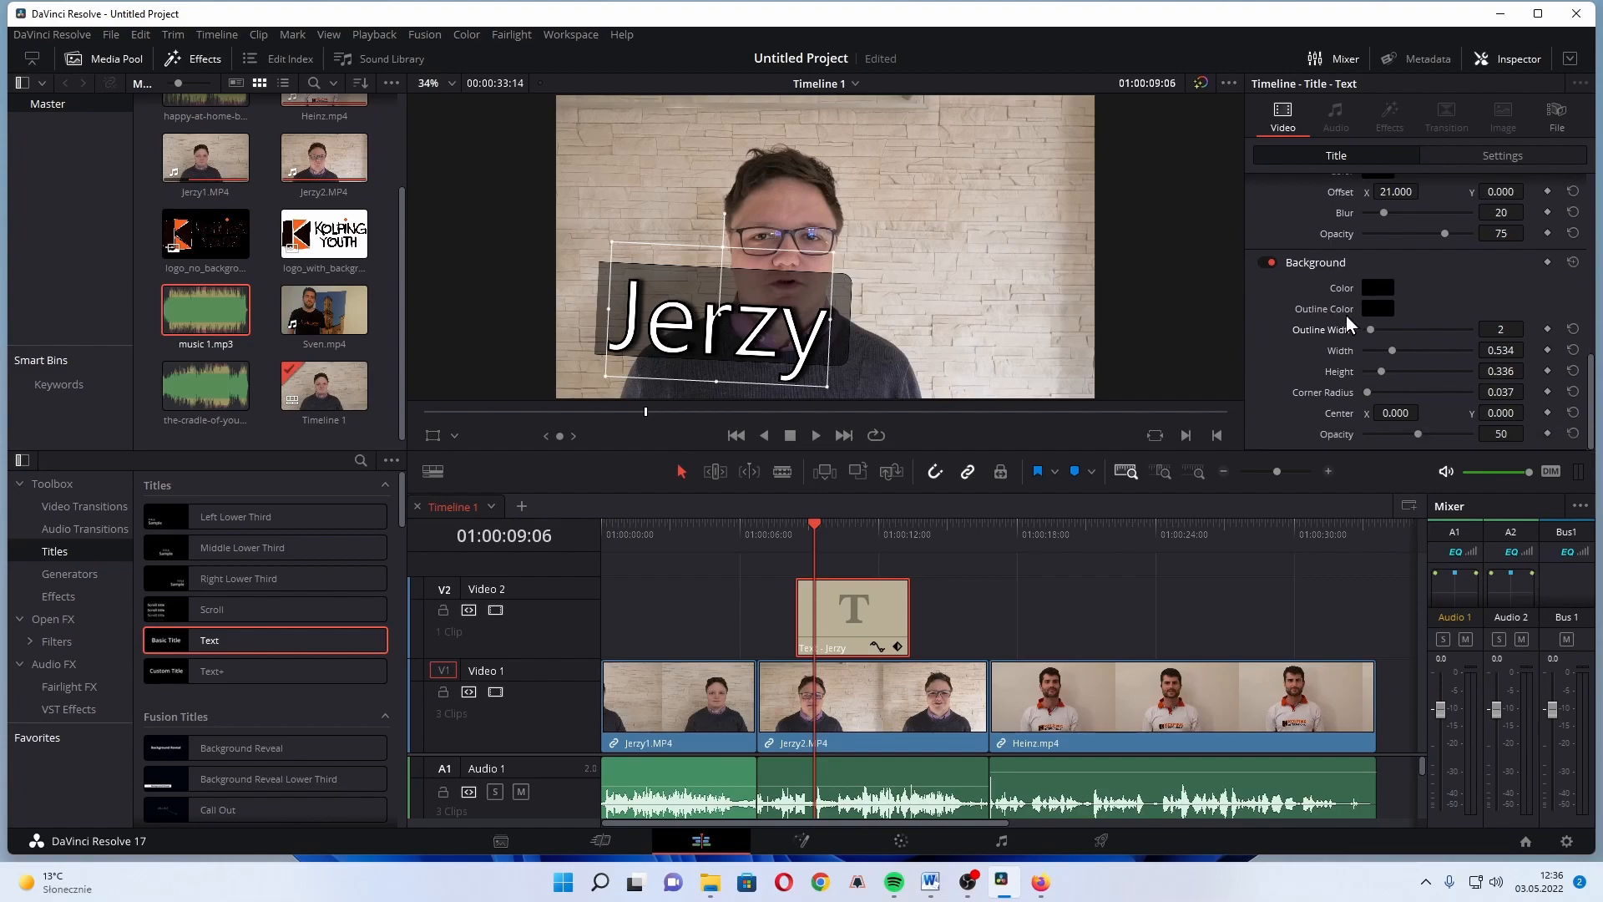
scroll(1347, 323, up, 4)
scroll(1354, 324, up, 1)
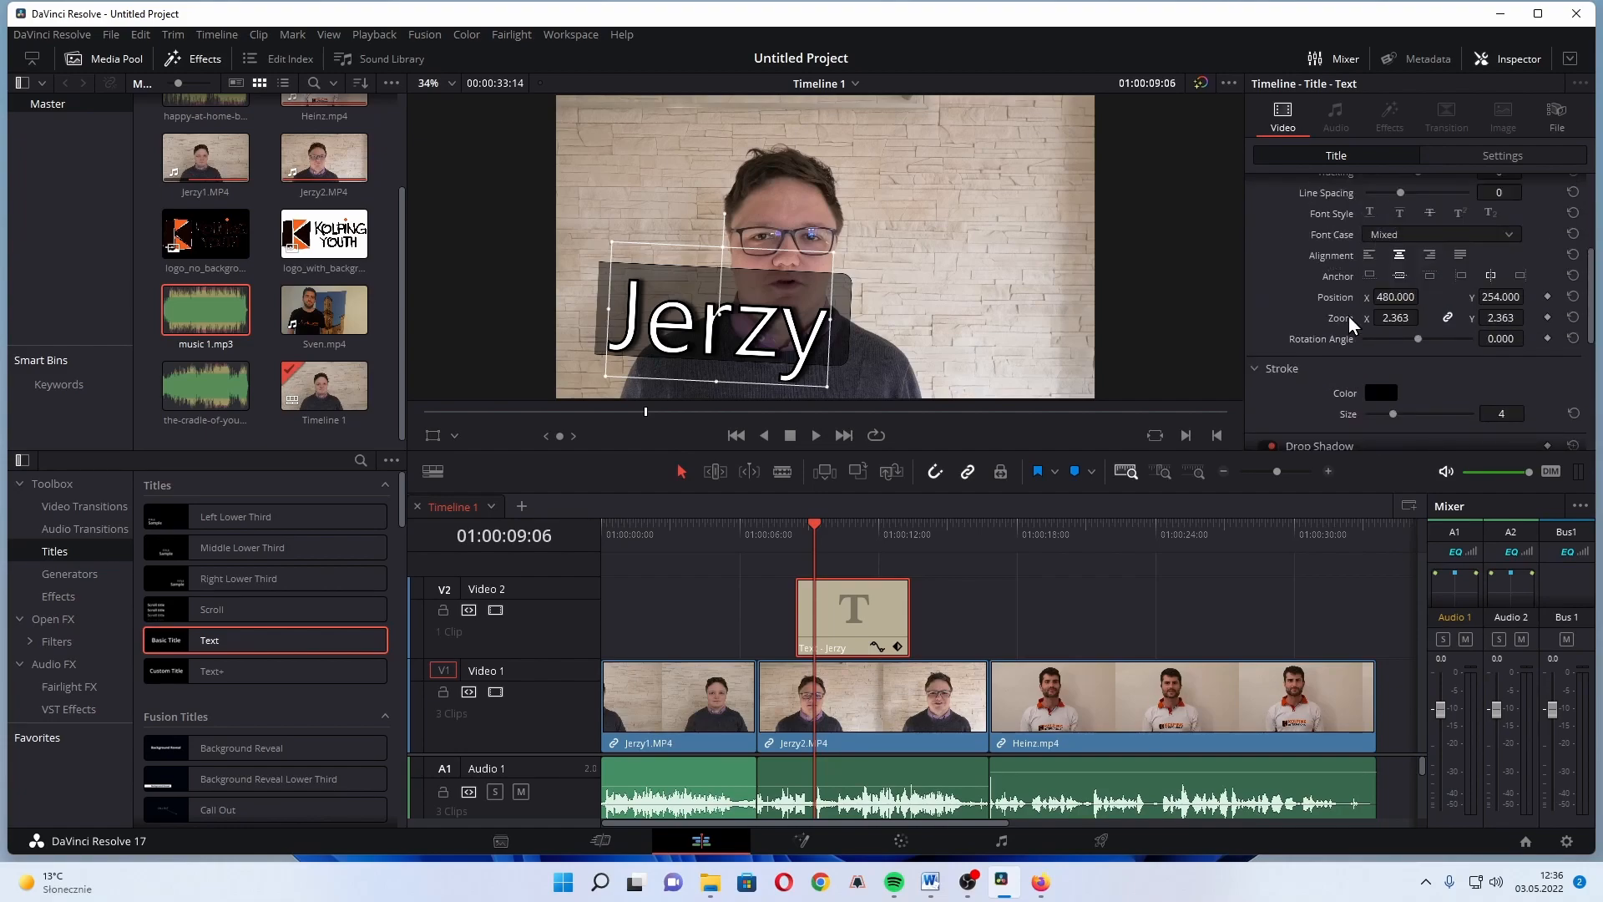
scroll(1352, 322, up, 4)
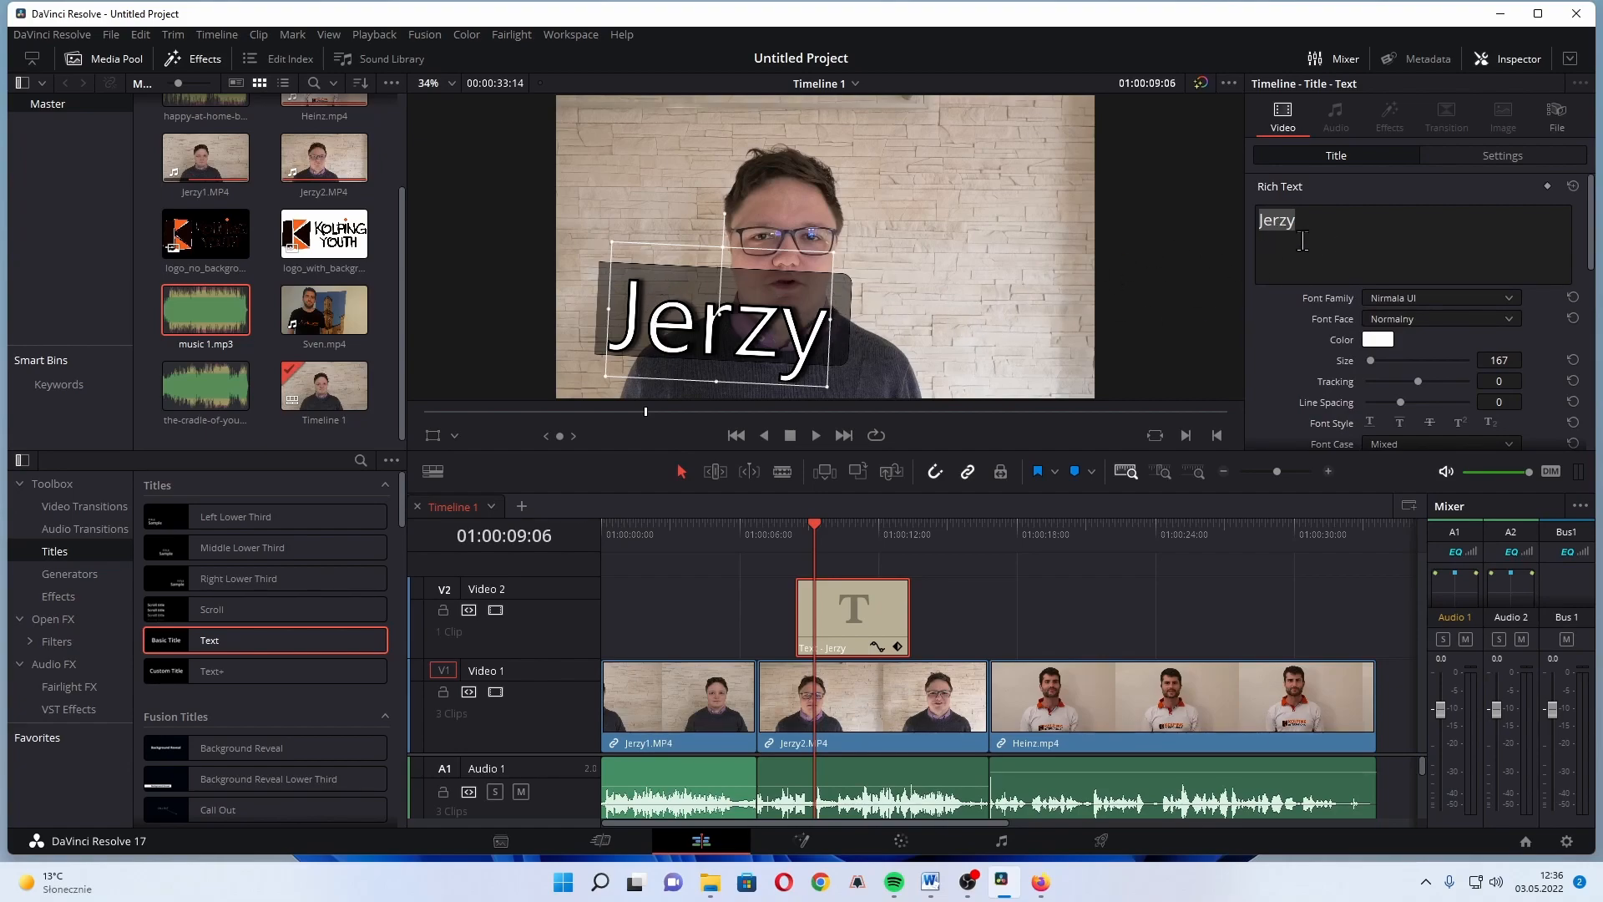
click(1346, 226)
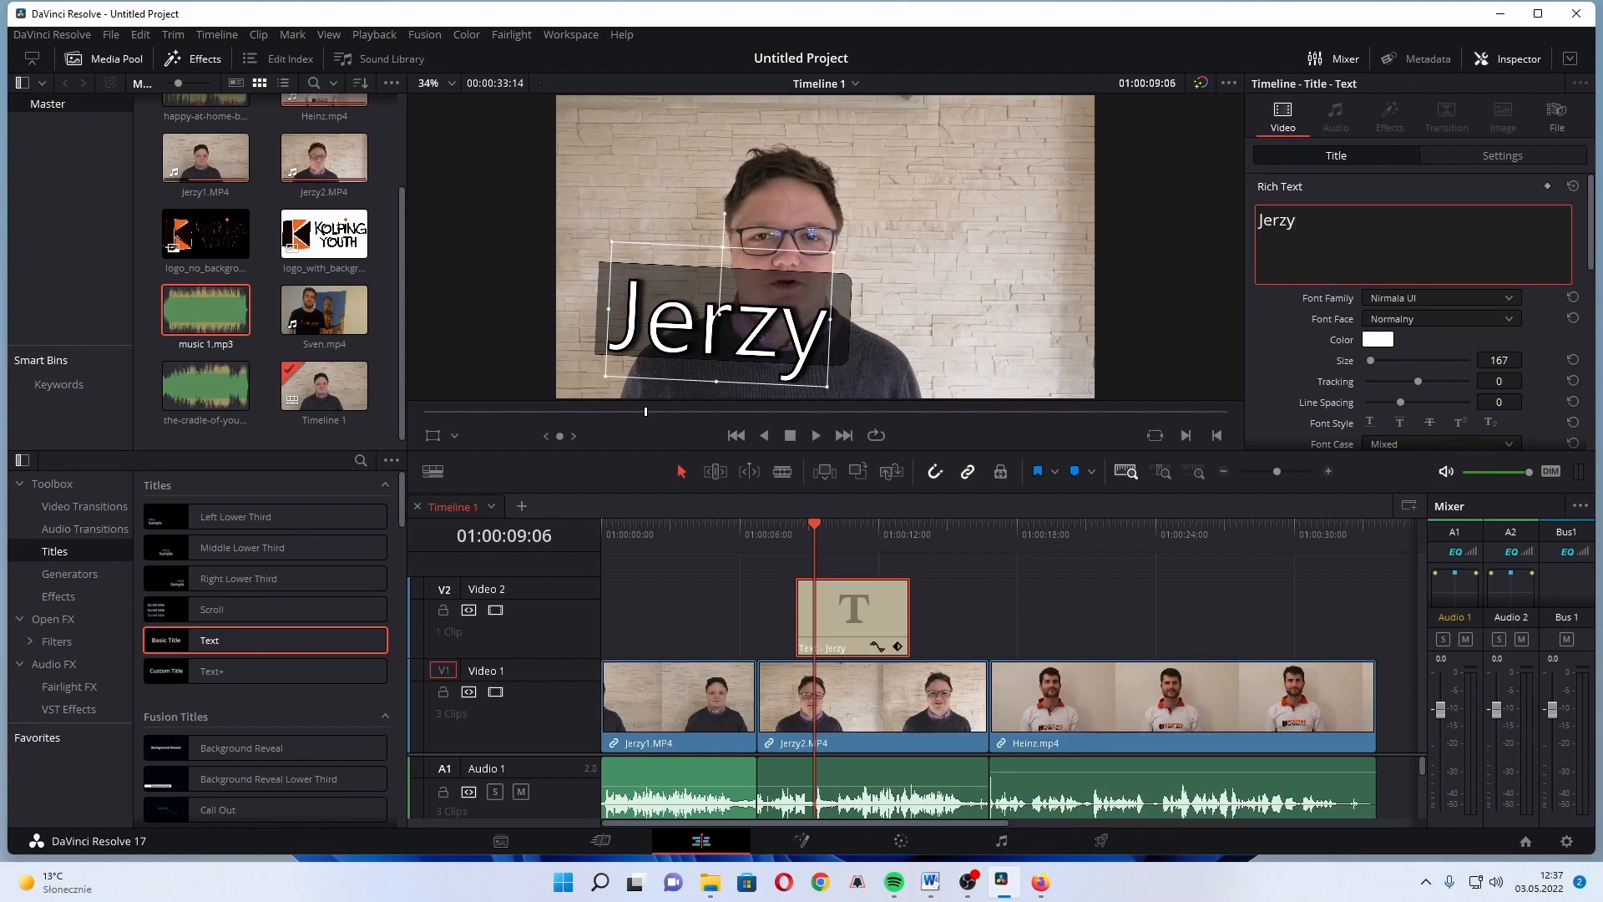
key(alt+Tab)
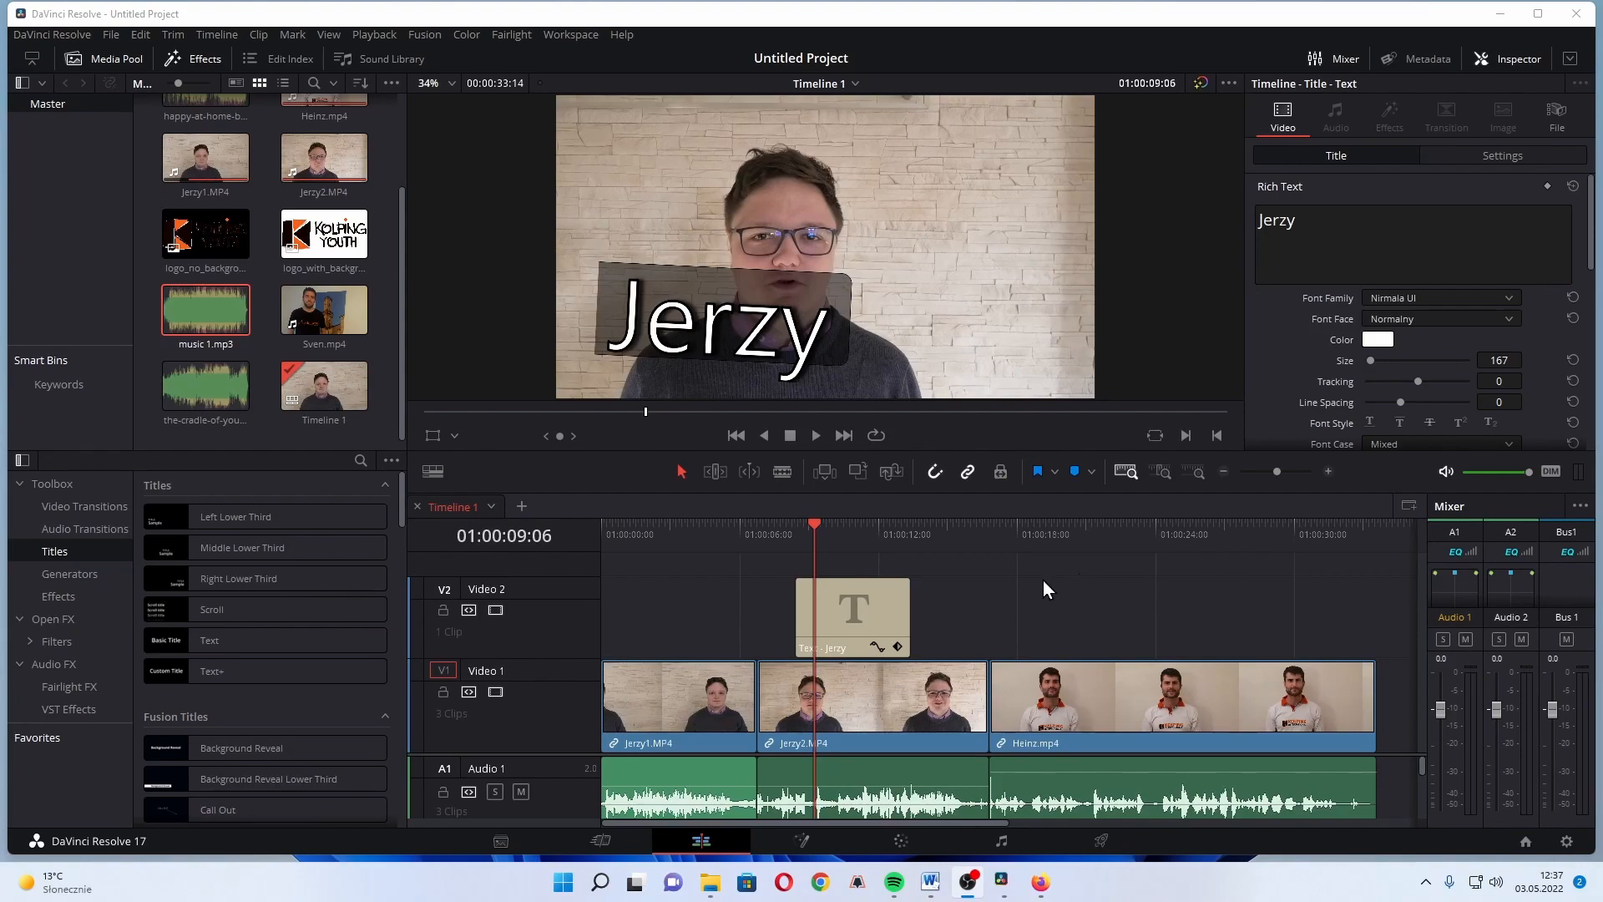
click(882, 604)
key(ctrl+z)
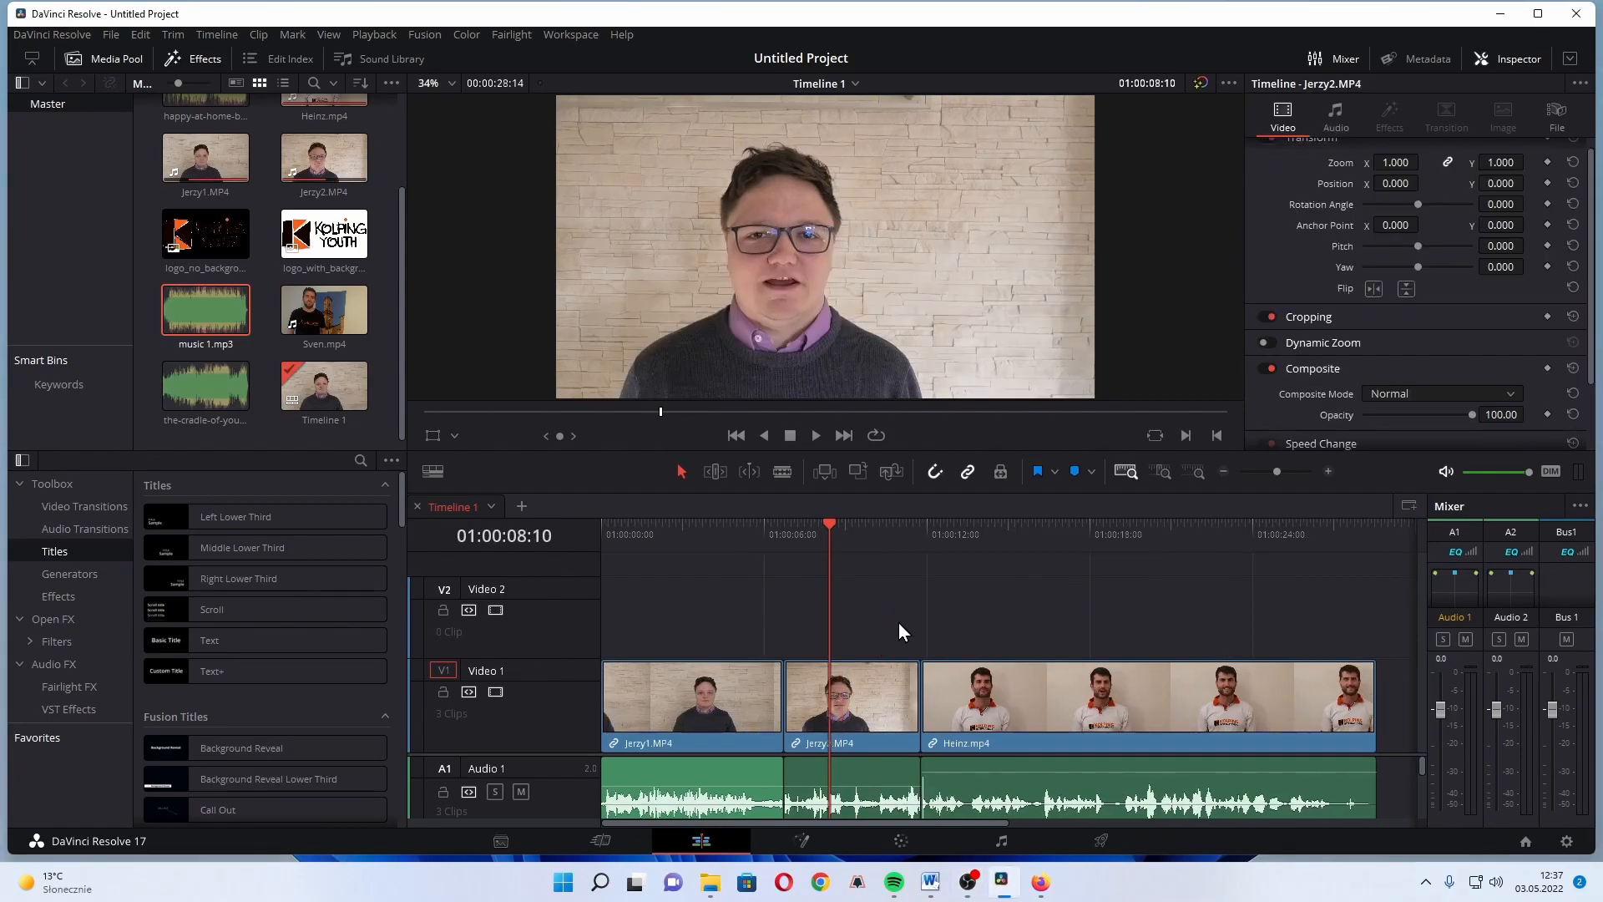
key(ctrl+shift+z)
Step: Delete the text title and move Heinz.mp4 up to Video 2 so that it overlaps the end of the preceding clip
click(870, 611)
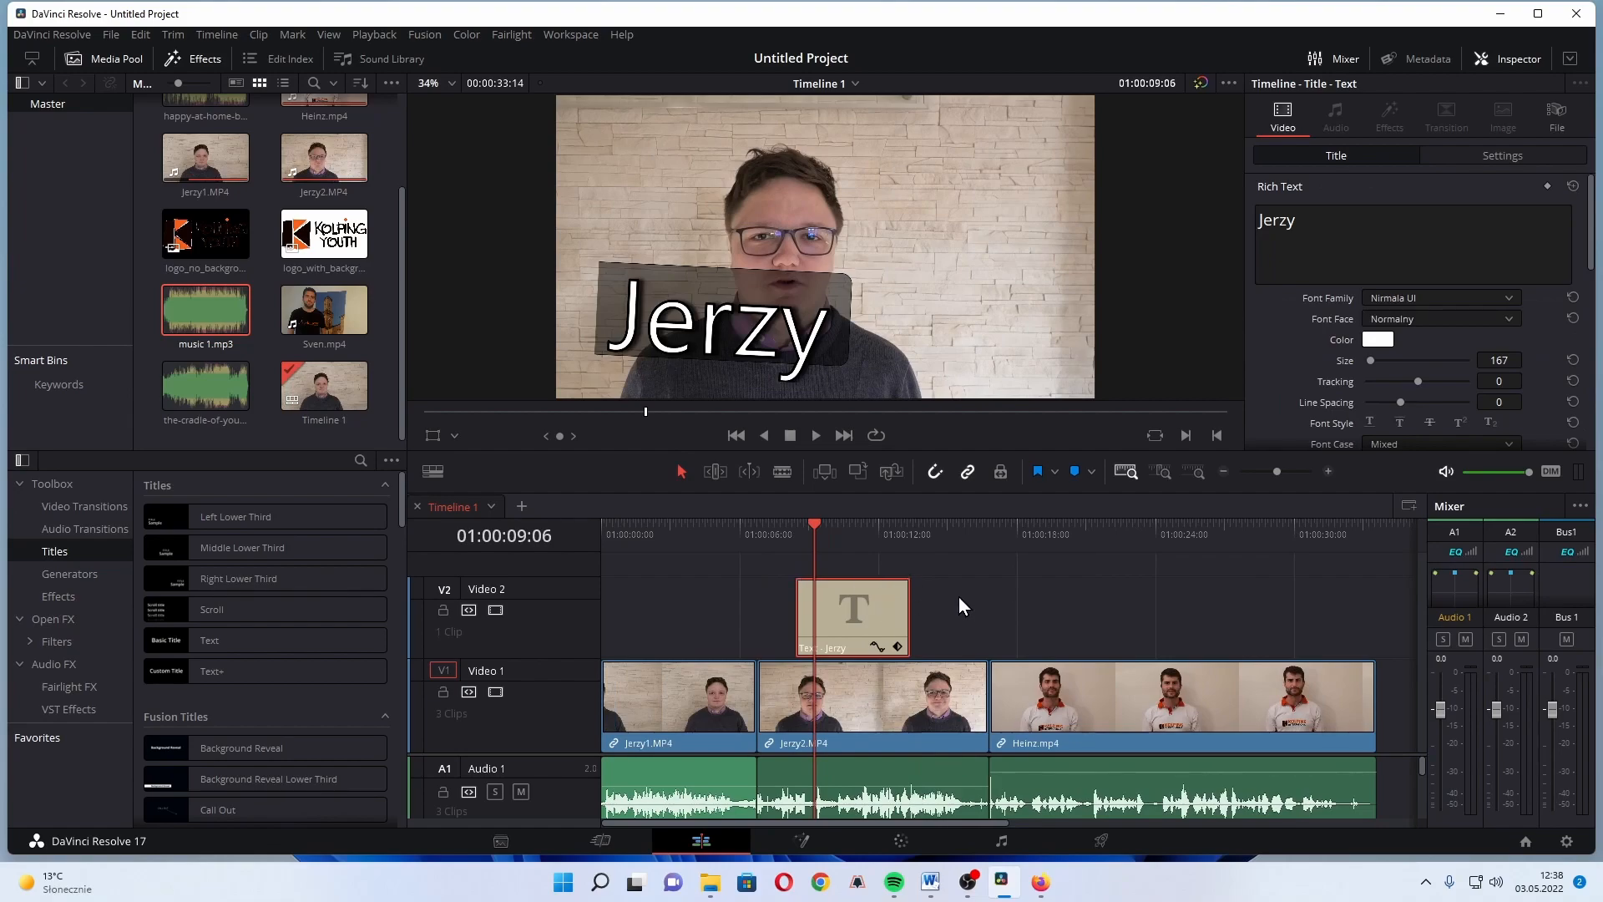
key(Delete)
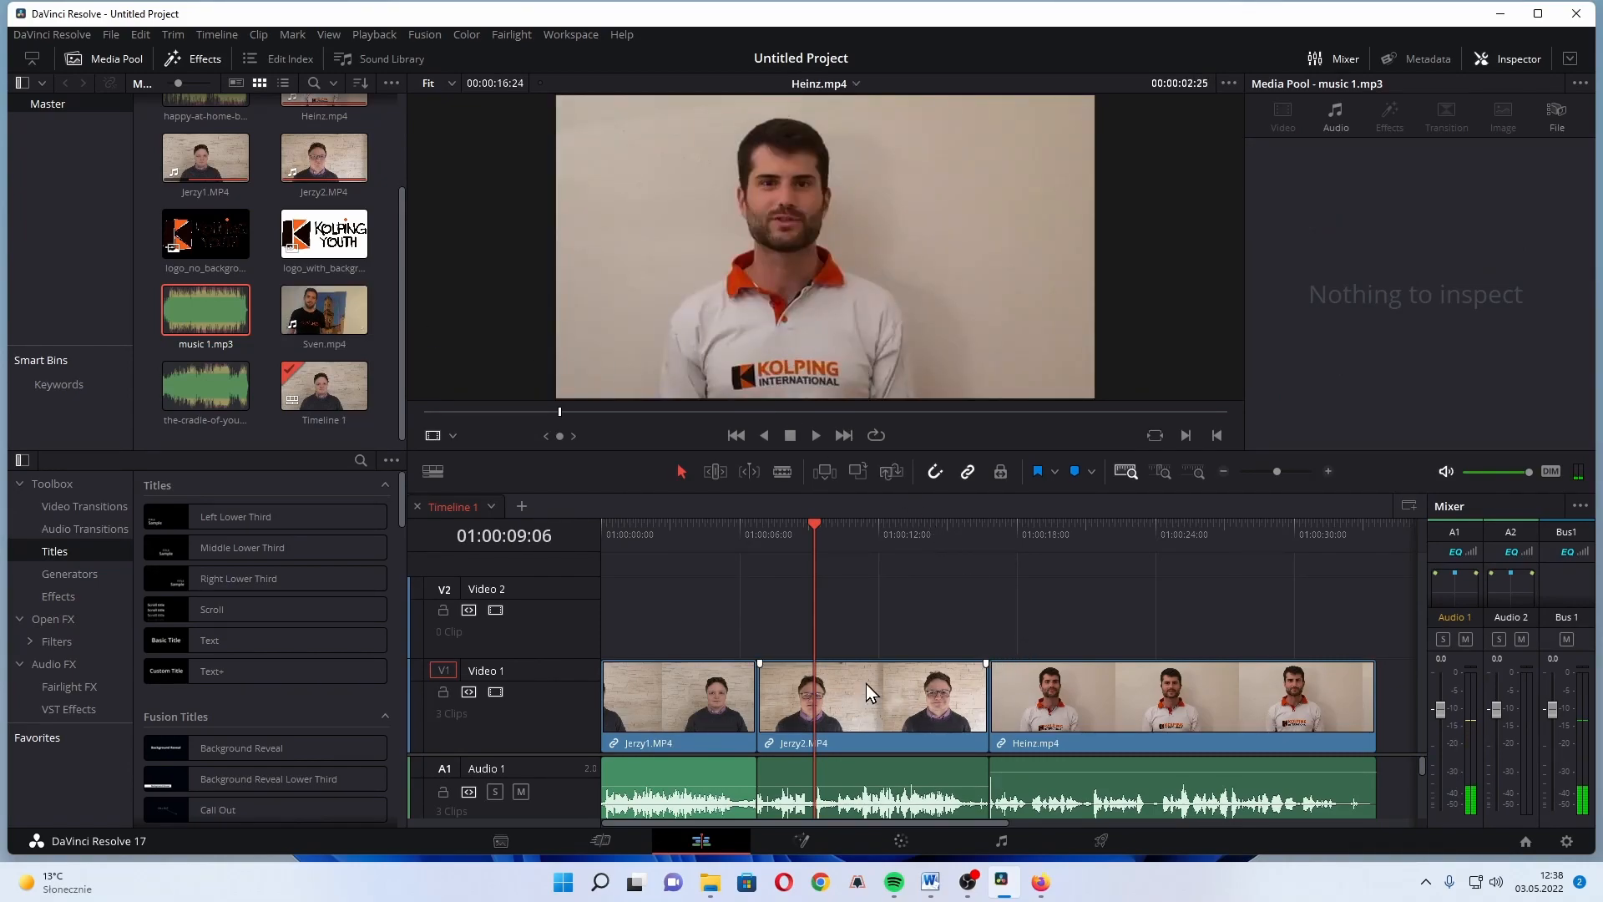
drag(1055, 699, 1005, 643)
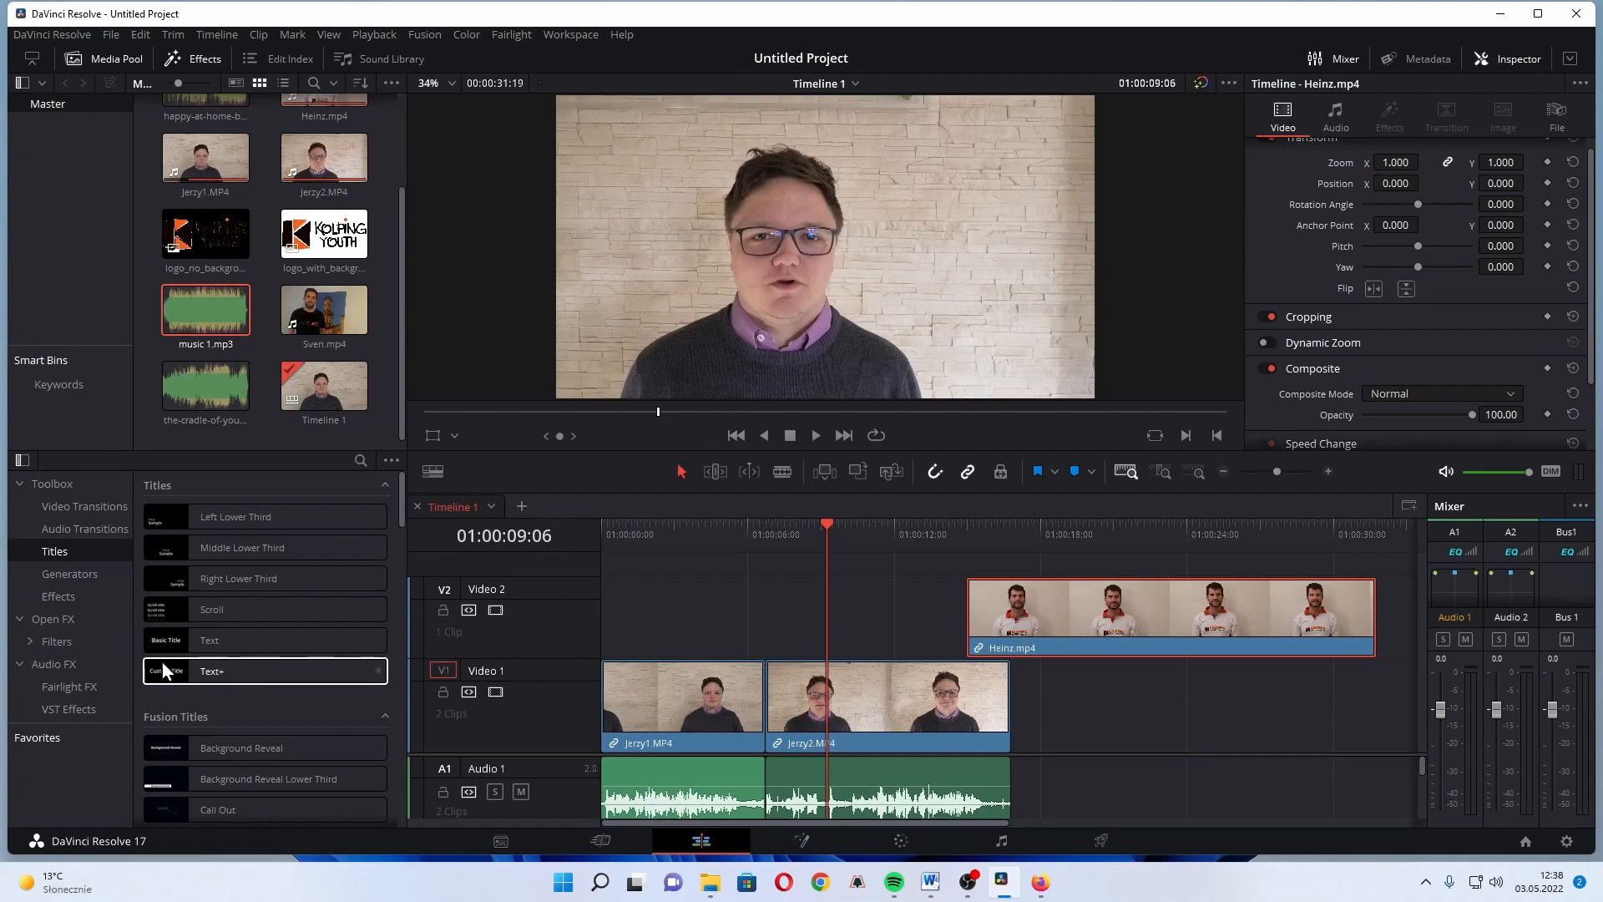
Step: Try a Cross Dissolve at the start of the Video 2 clip, shifted slightly later, and play back the transition
click(68, 508)
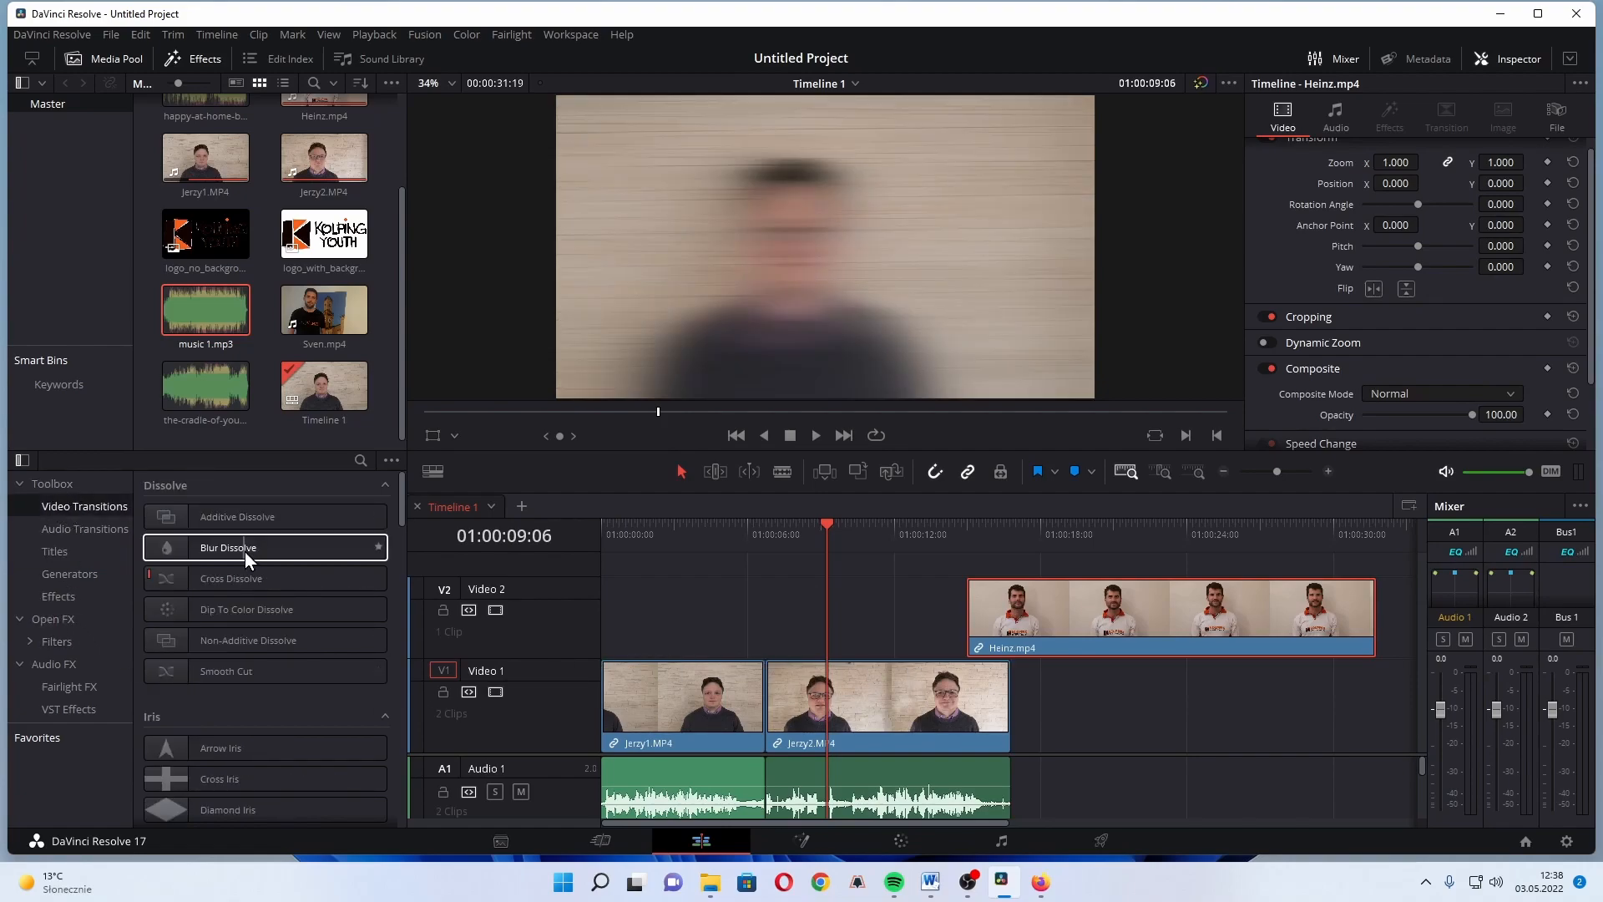
drag(221, 574, 988, 615)
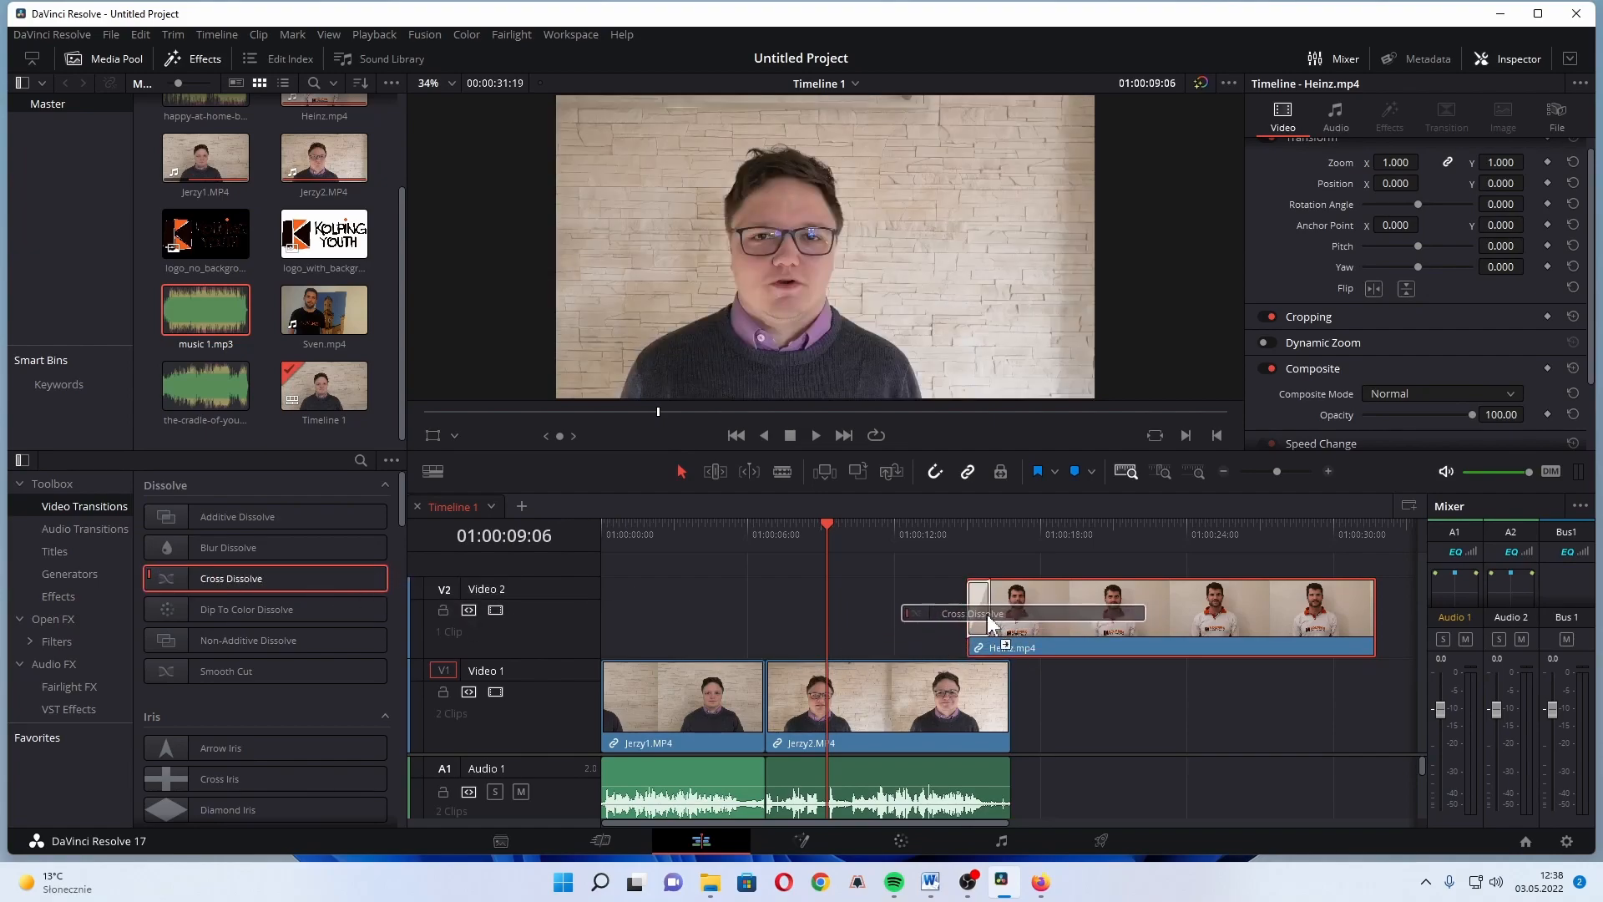
drag(1086, 617, 1104, 618)
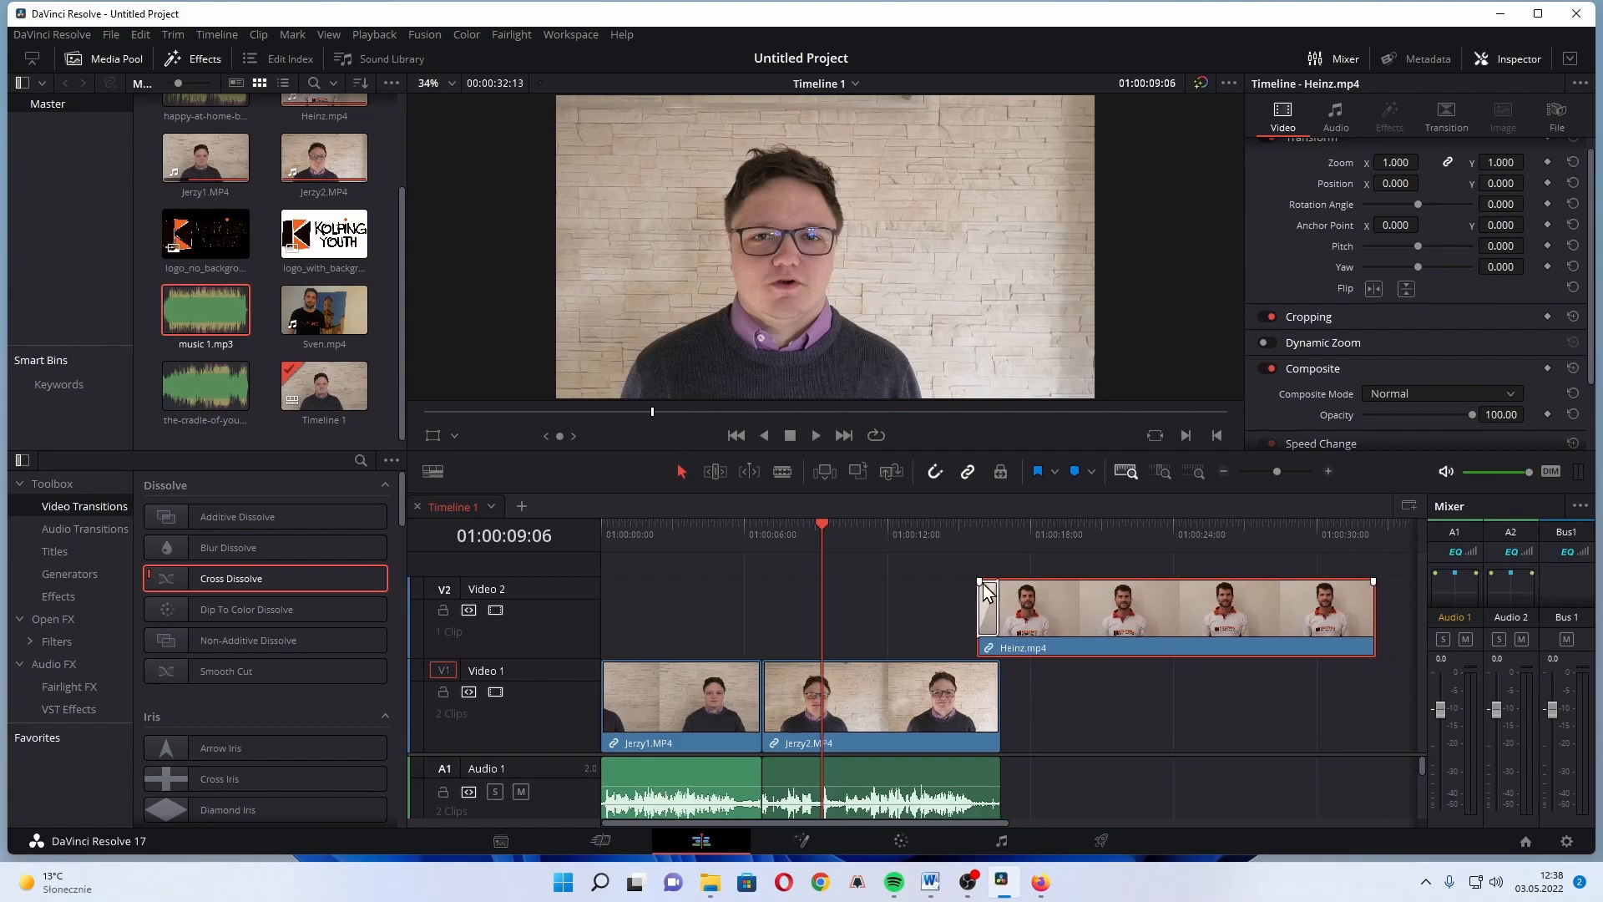
click(958, 528)
key(space)
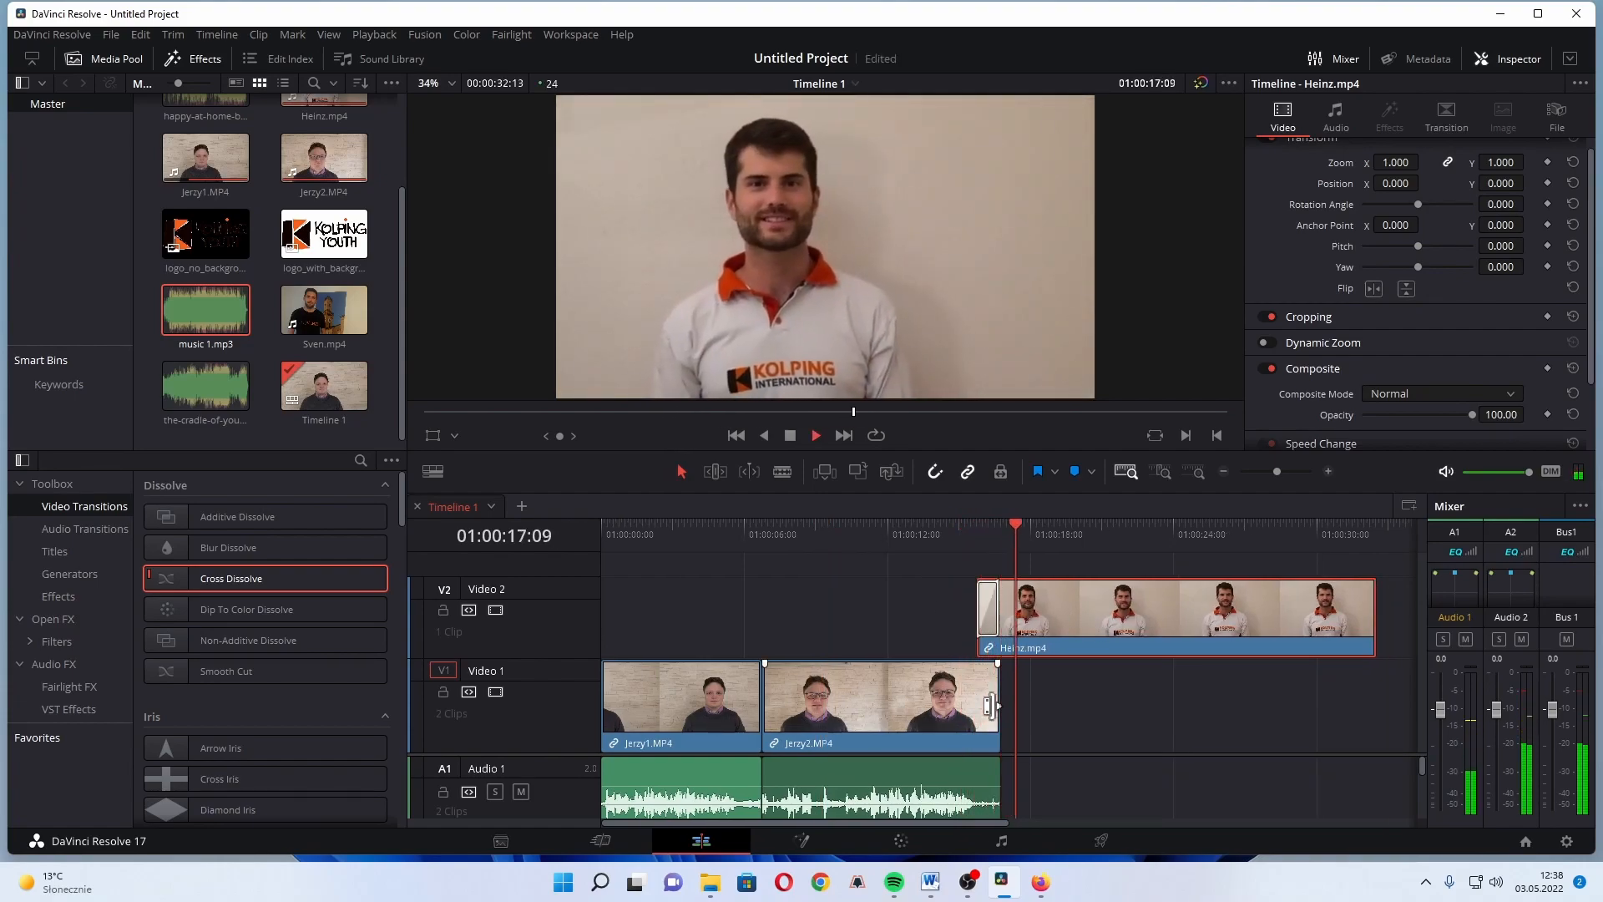
key(space)
key(ctrl+z)
key(ctrl+z)
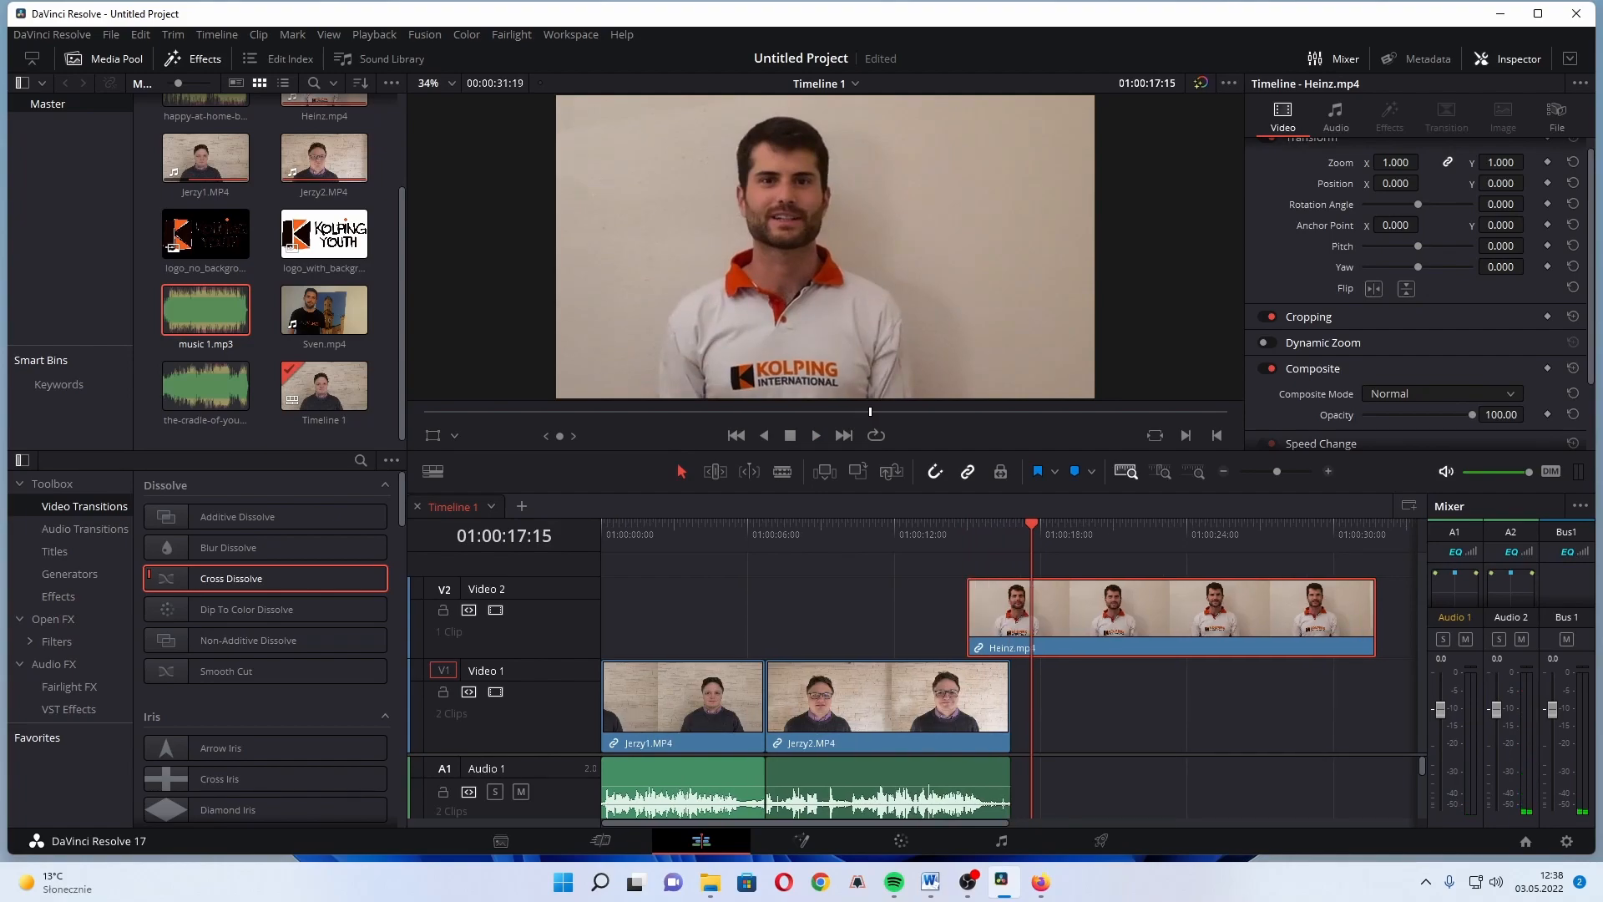
Step: Add a Cross Dissolve to the start of Heinz.mp4 on Video 2 and shift the clip slightly later
drag(202, 576, 978, 615)
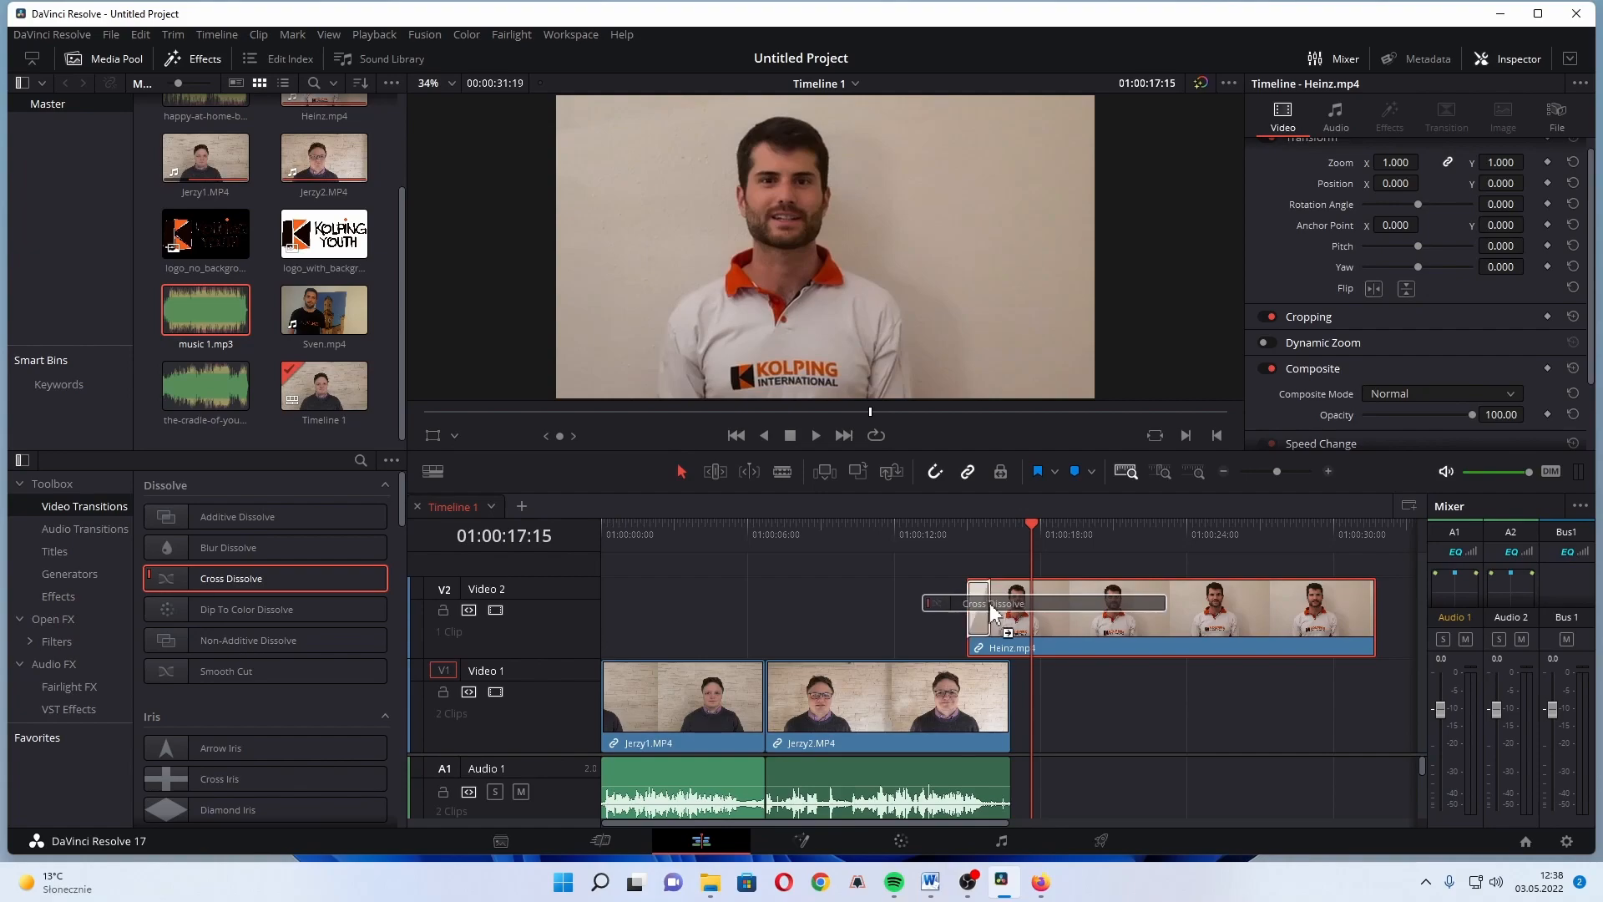
drag(1090, 613, 1103, 614)
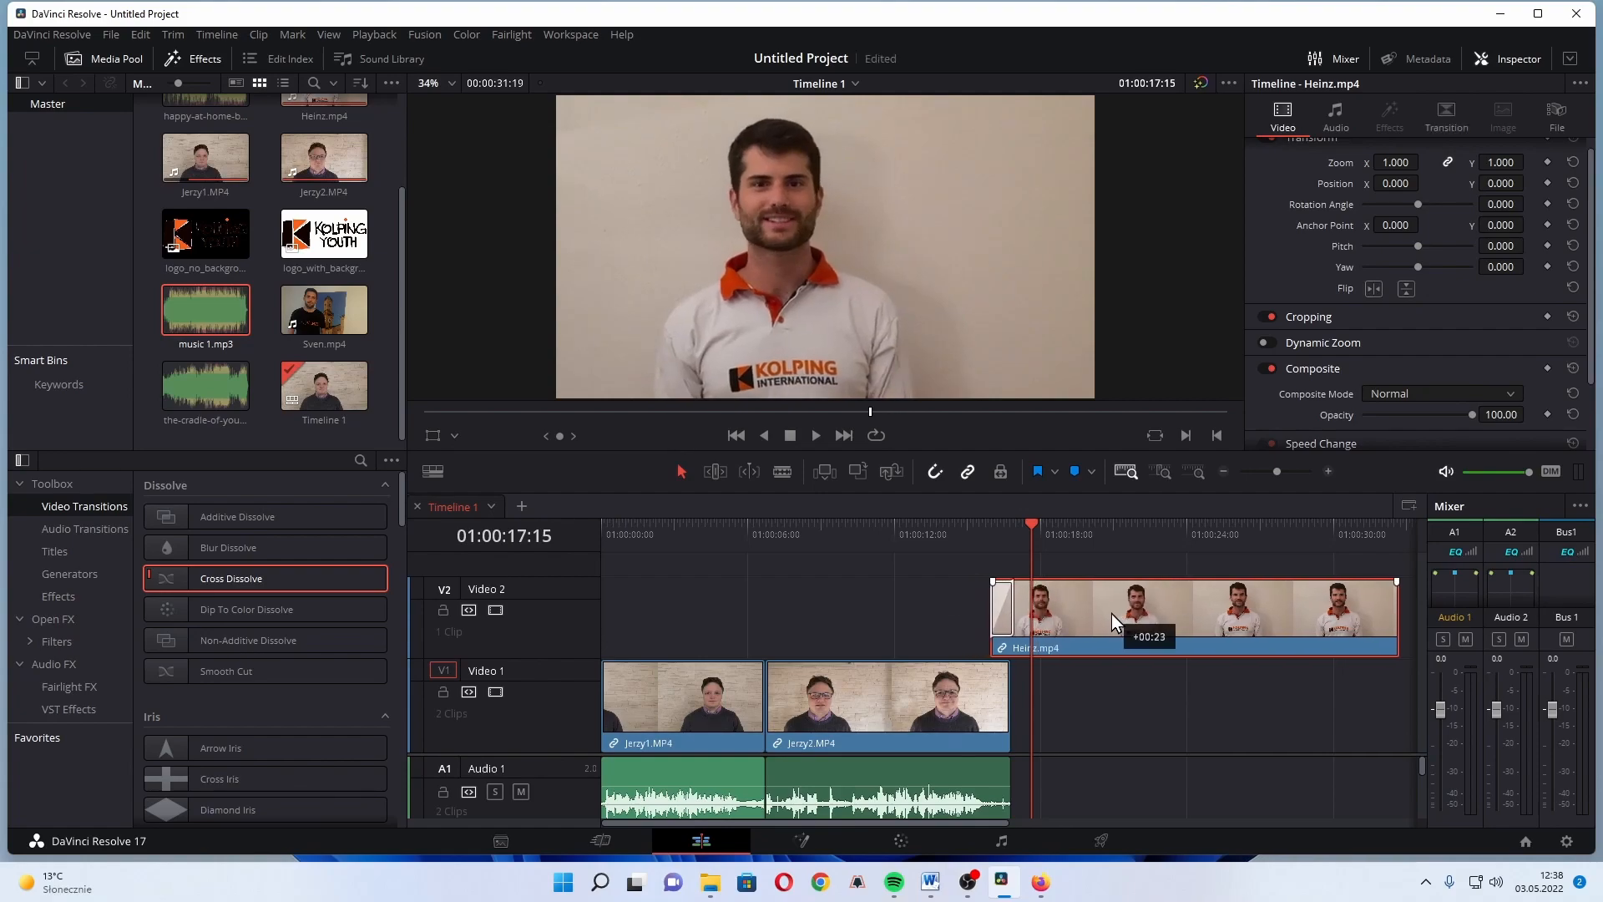
Step: Move the first Video 1 clip beneath the end of the shortened Heinz.mp4, and add a Blur Dissolve to that end
drag(650, 693, 1366, 713)
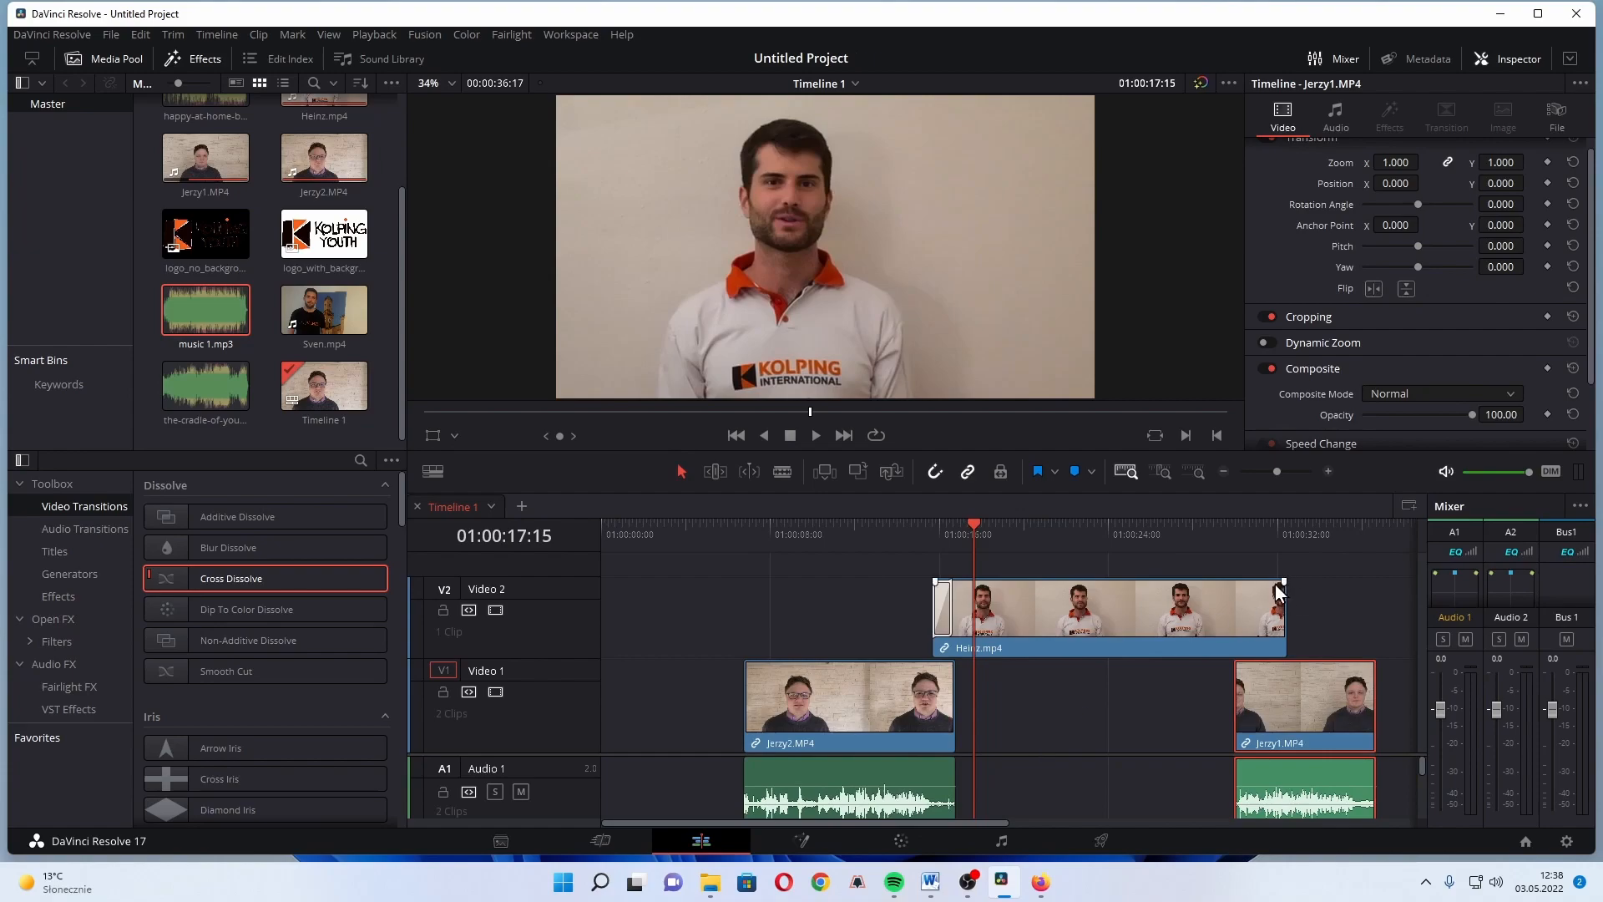
drag(1278, 600, 1259, 600)
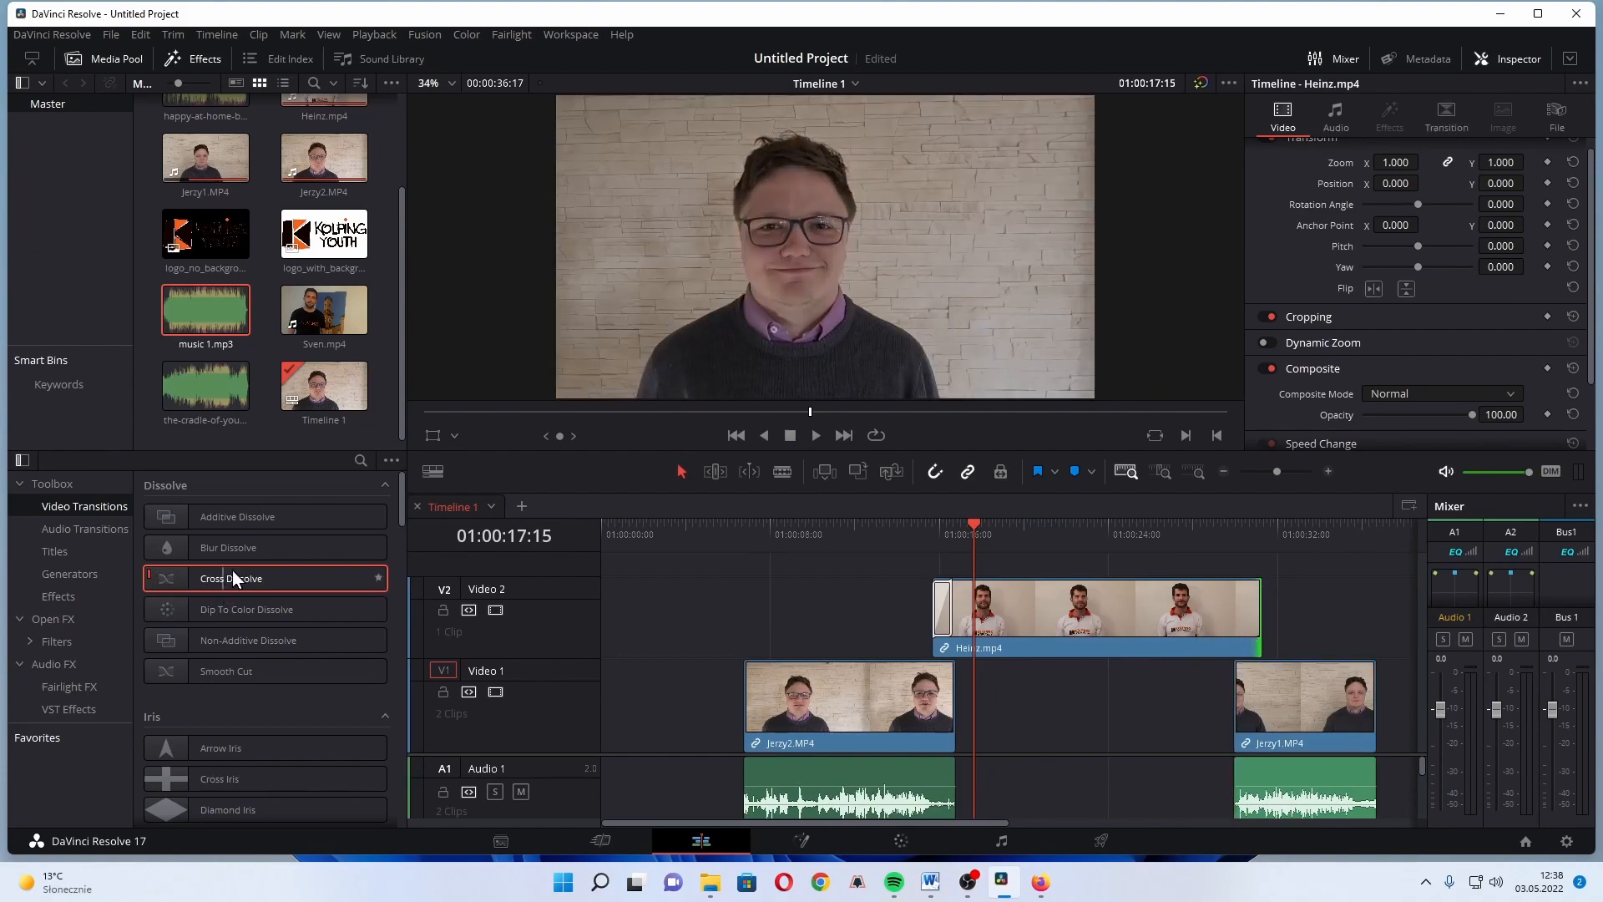
drag(234, 547, 1084, 628)
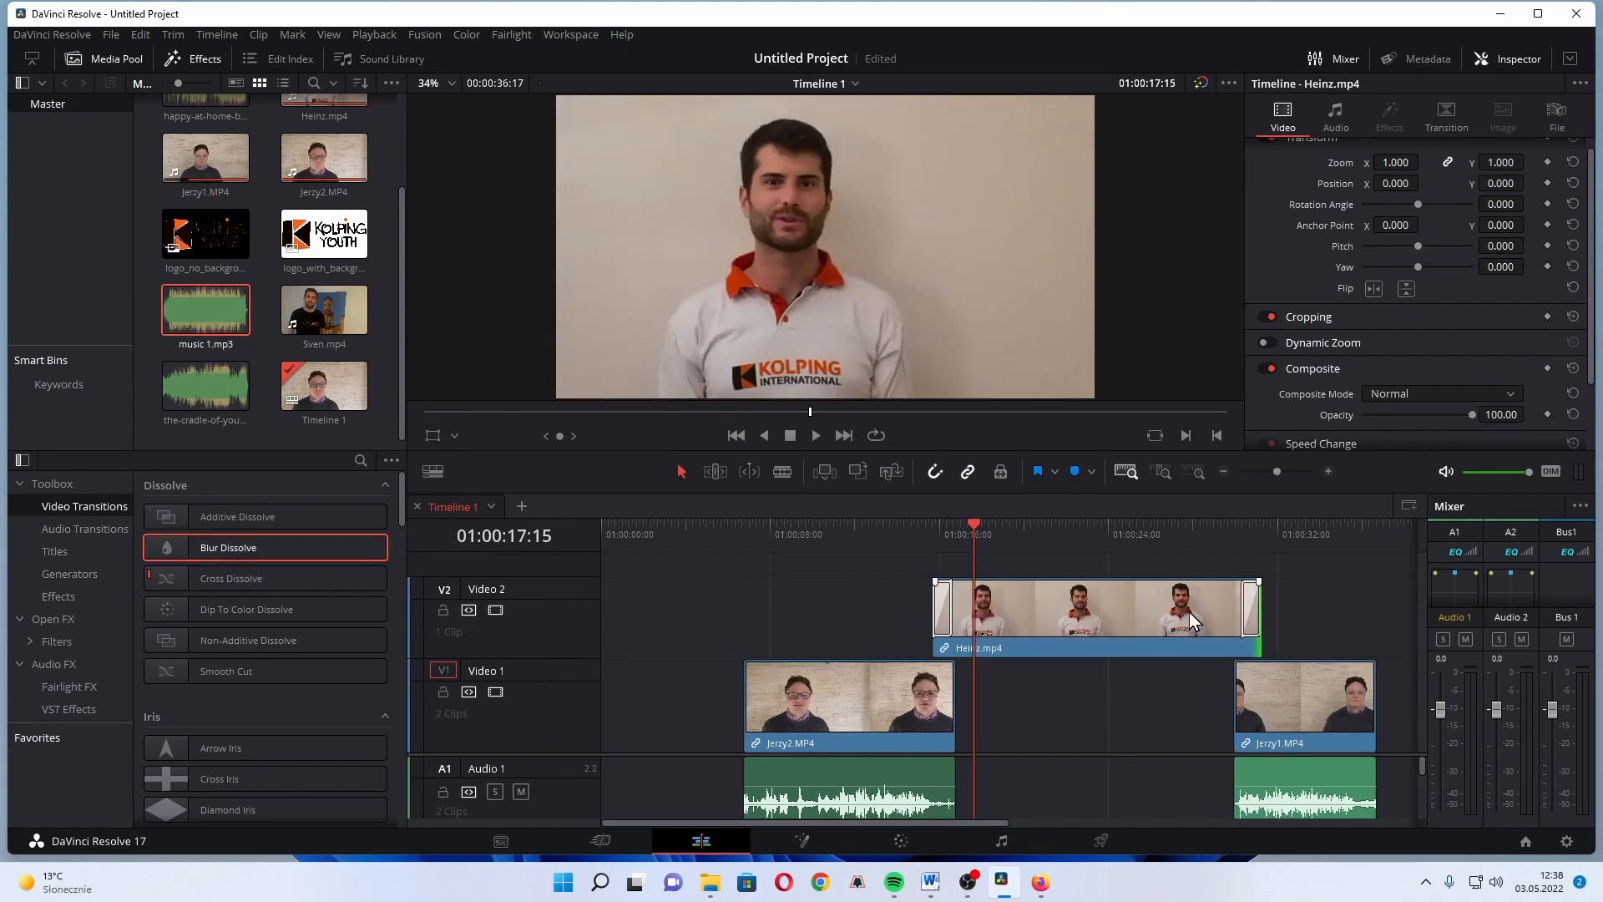
click(1194, 624)
drag(1267, 696, 1097, 683)
Step: Play back the timeline across the dissolves at both ends of the Video 2 clip
click(943, 535)
click(982, 533)
key(space)
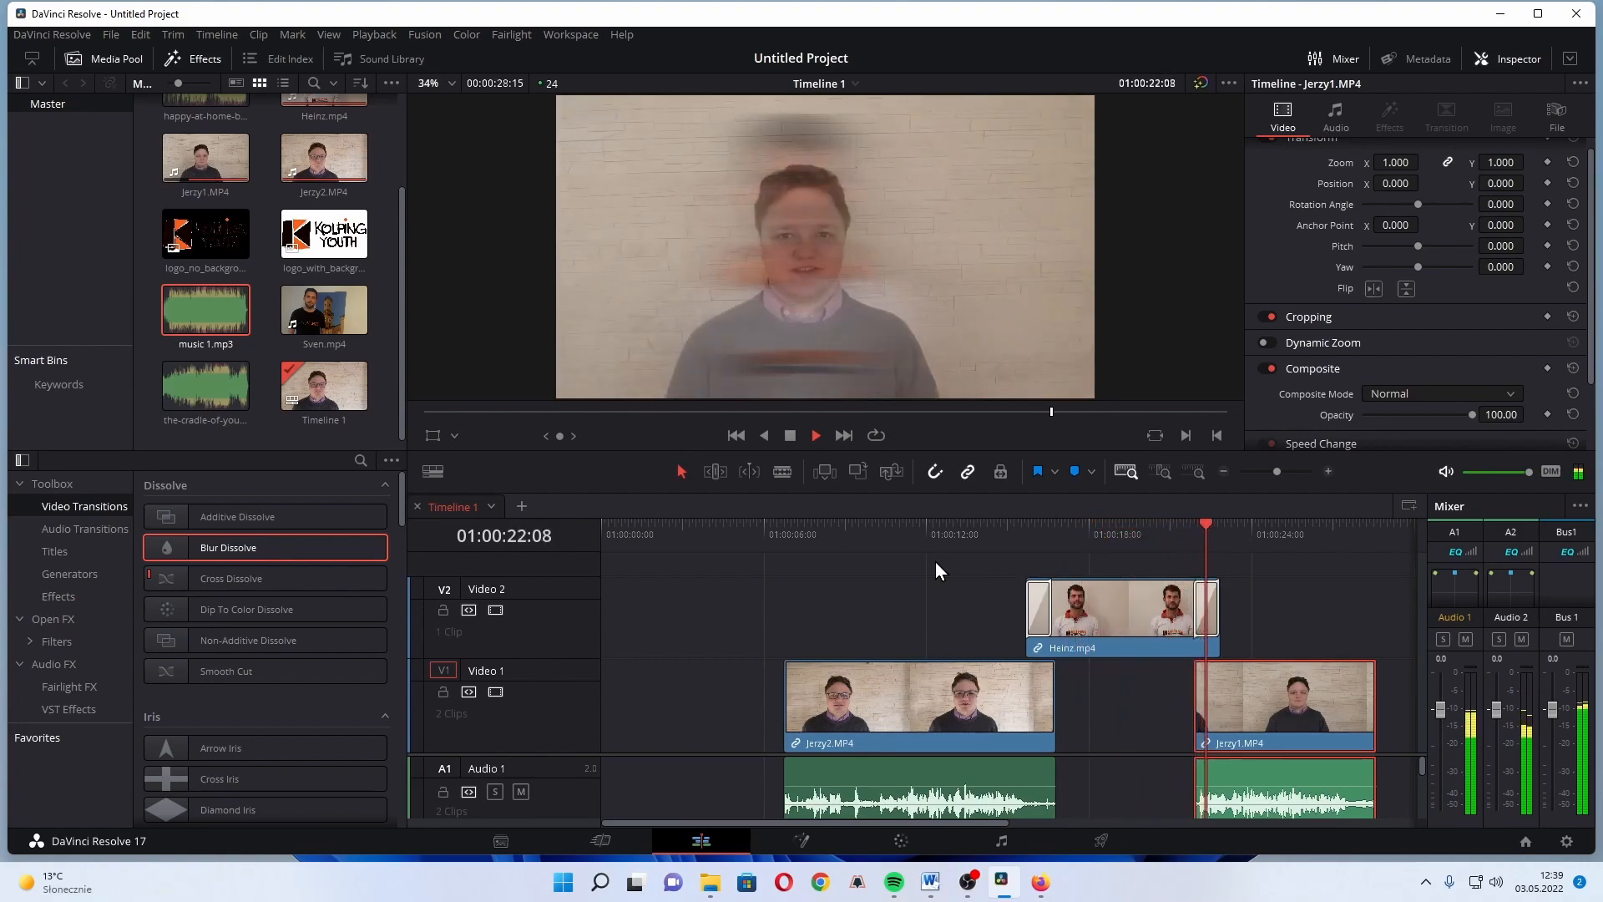
key(space)
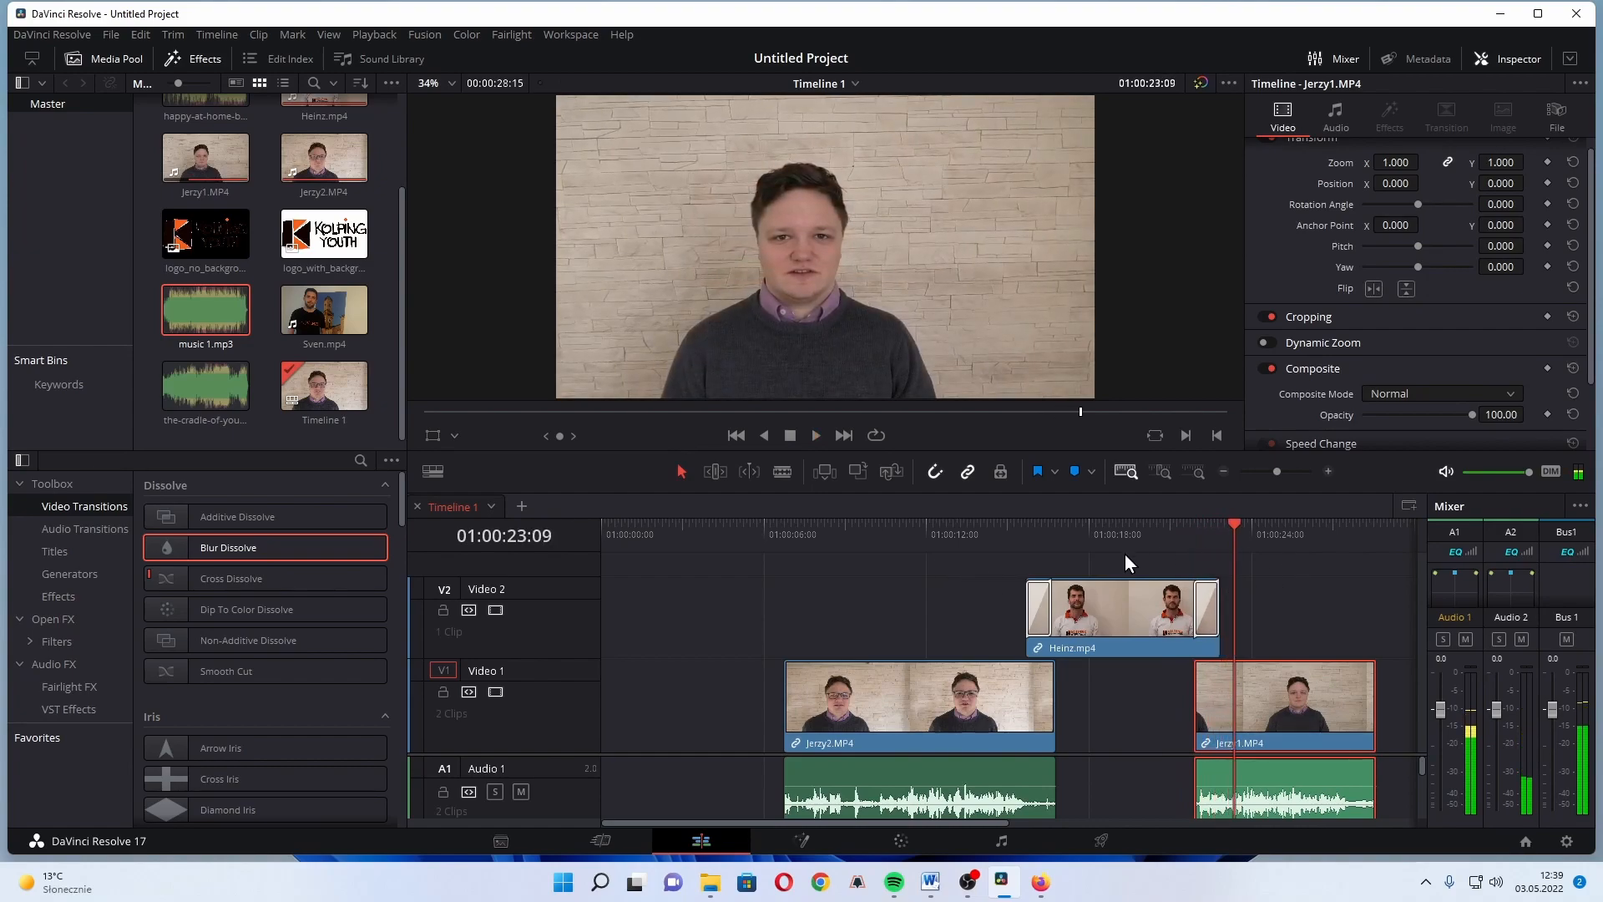
click(1195, 527)
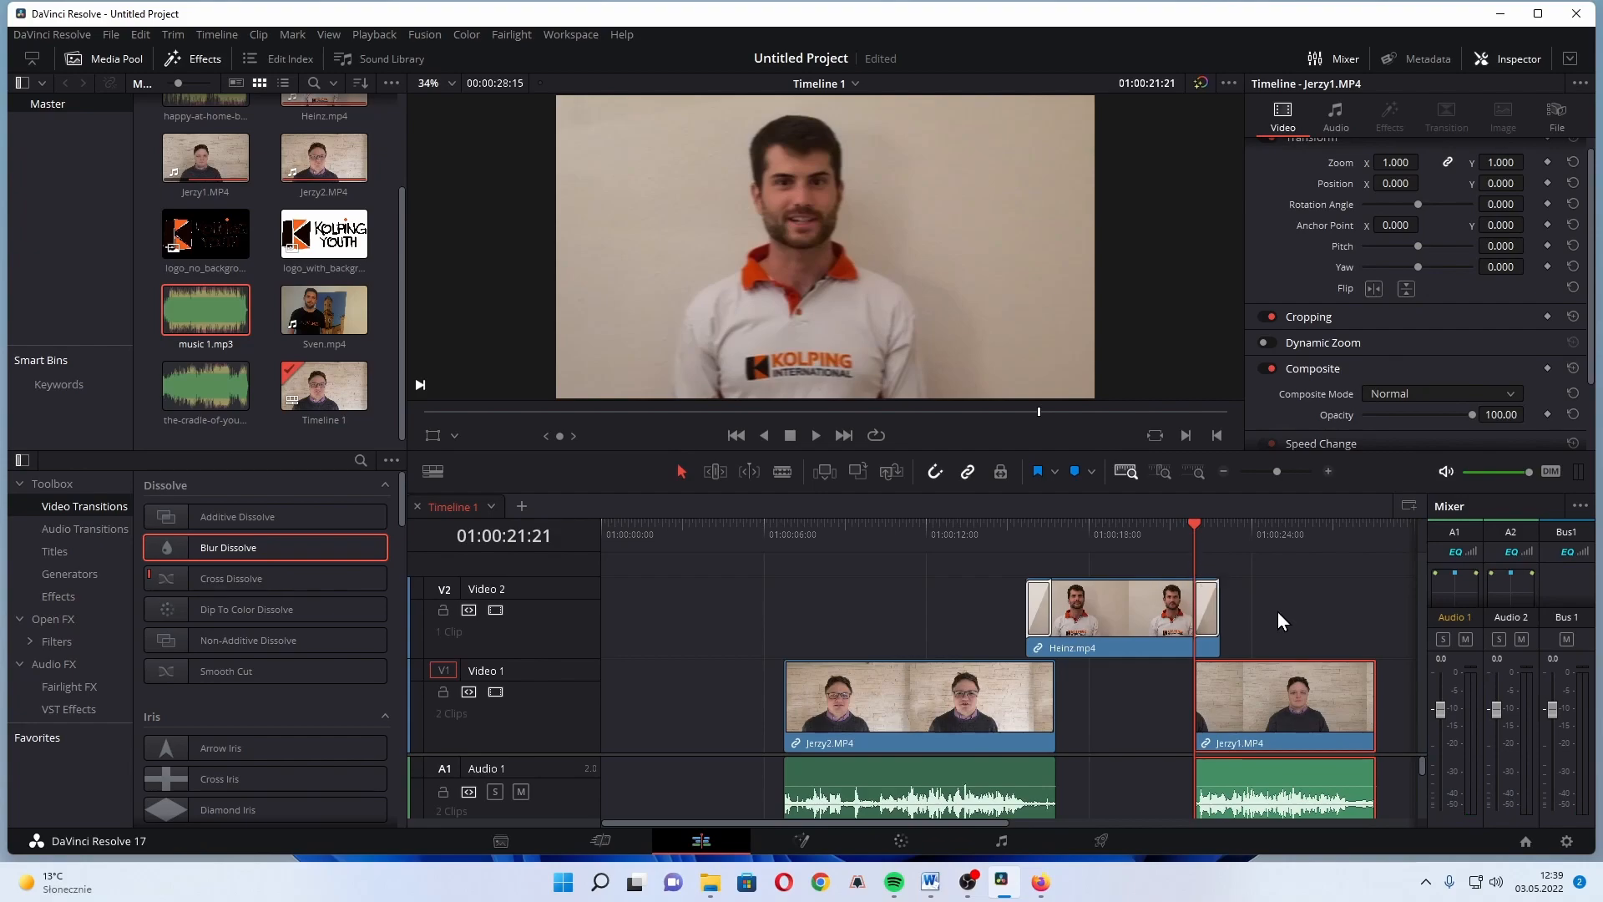
key(space)
key(space)
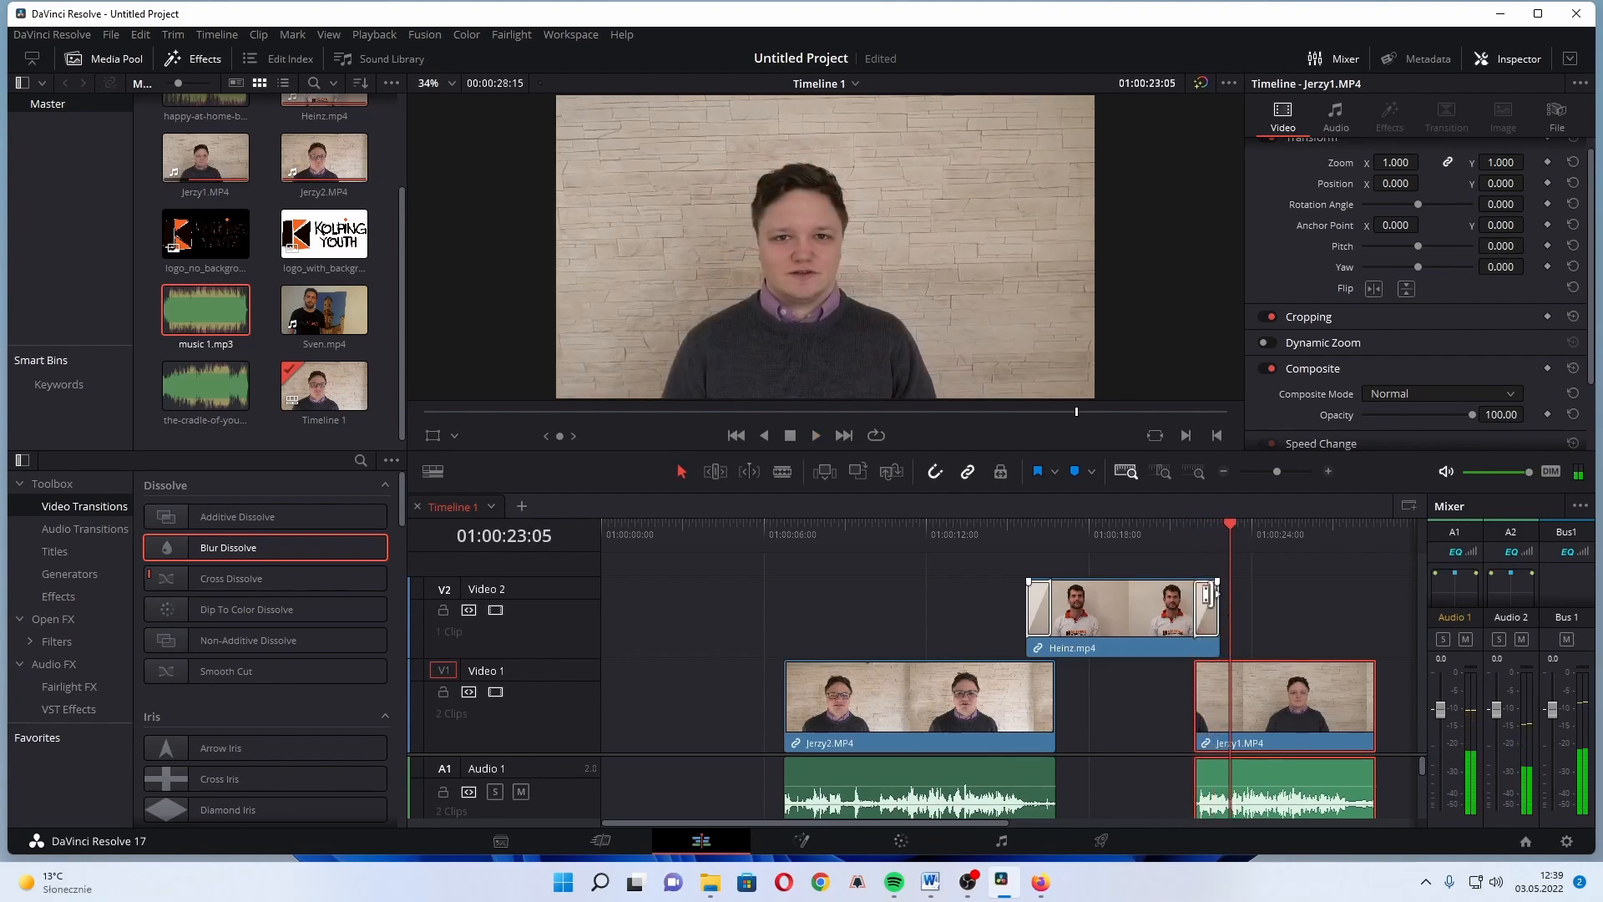
Step: Line up the three clips end to end on Video 1 from the timeline start, with Heinz.mp4 in the middle
drag(994, 686, 799, 698)
drag(1123, 608, 965, 688)
drag(1240, 684, 1109, 693)
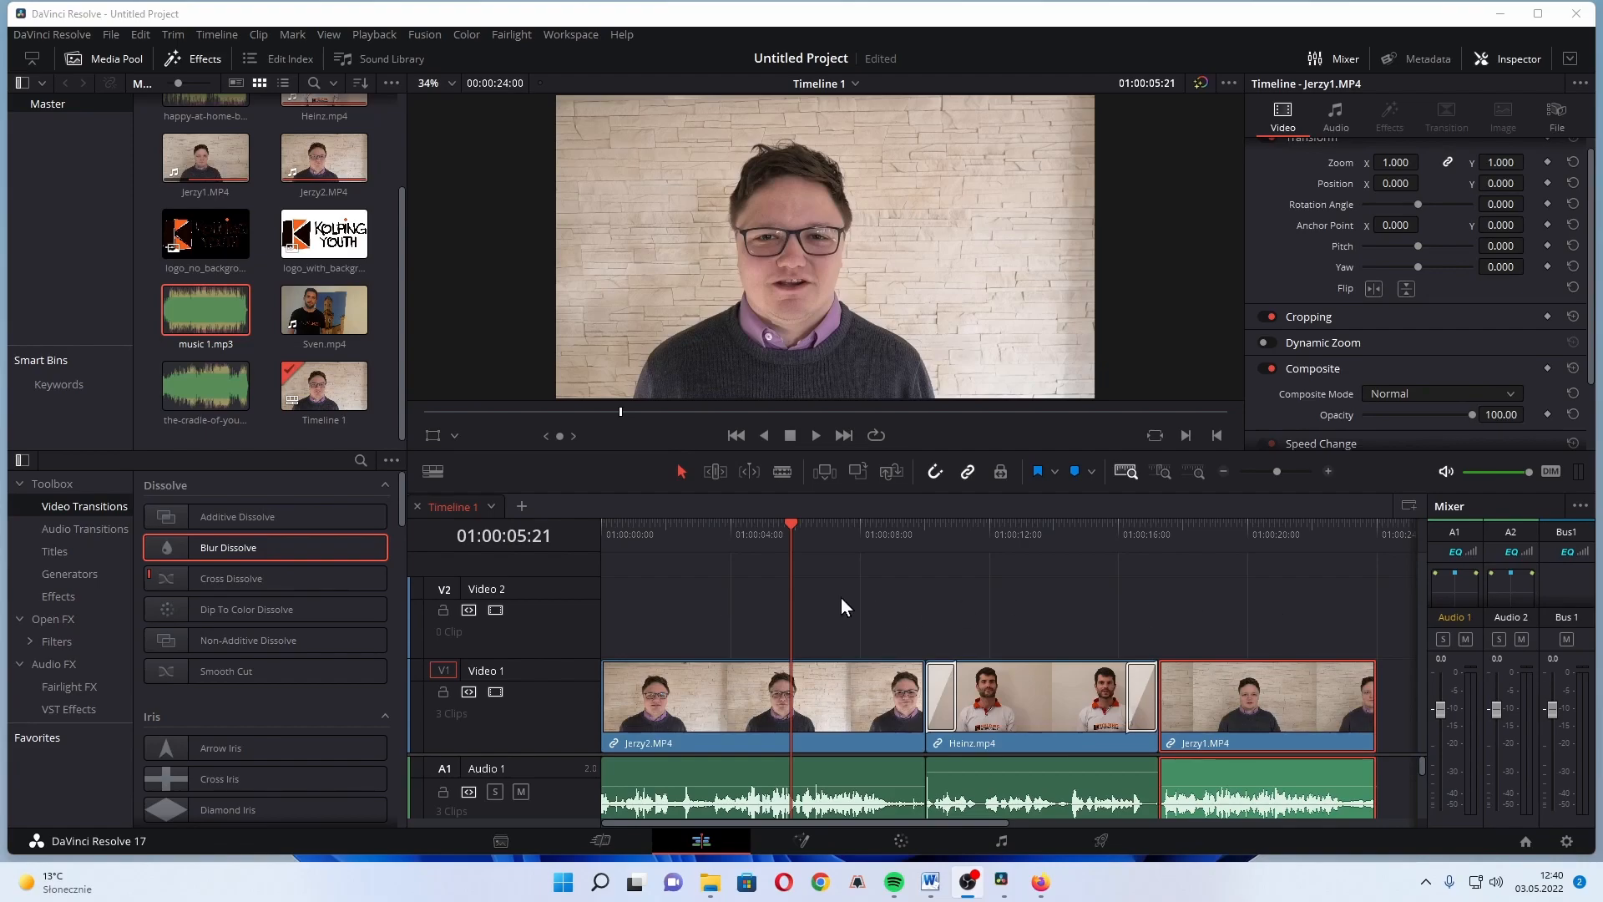
Step: Open the Color page and compare the color and brightness of the three timeline clips
click(902, 845)
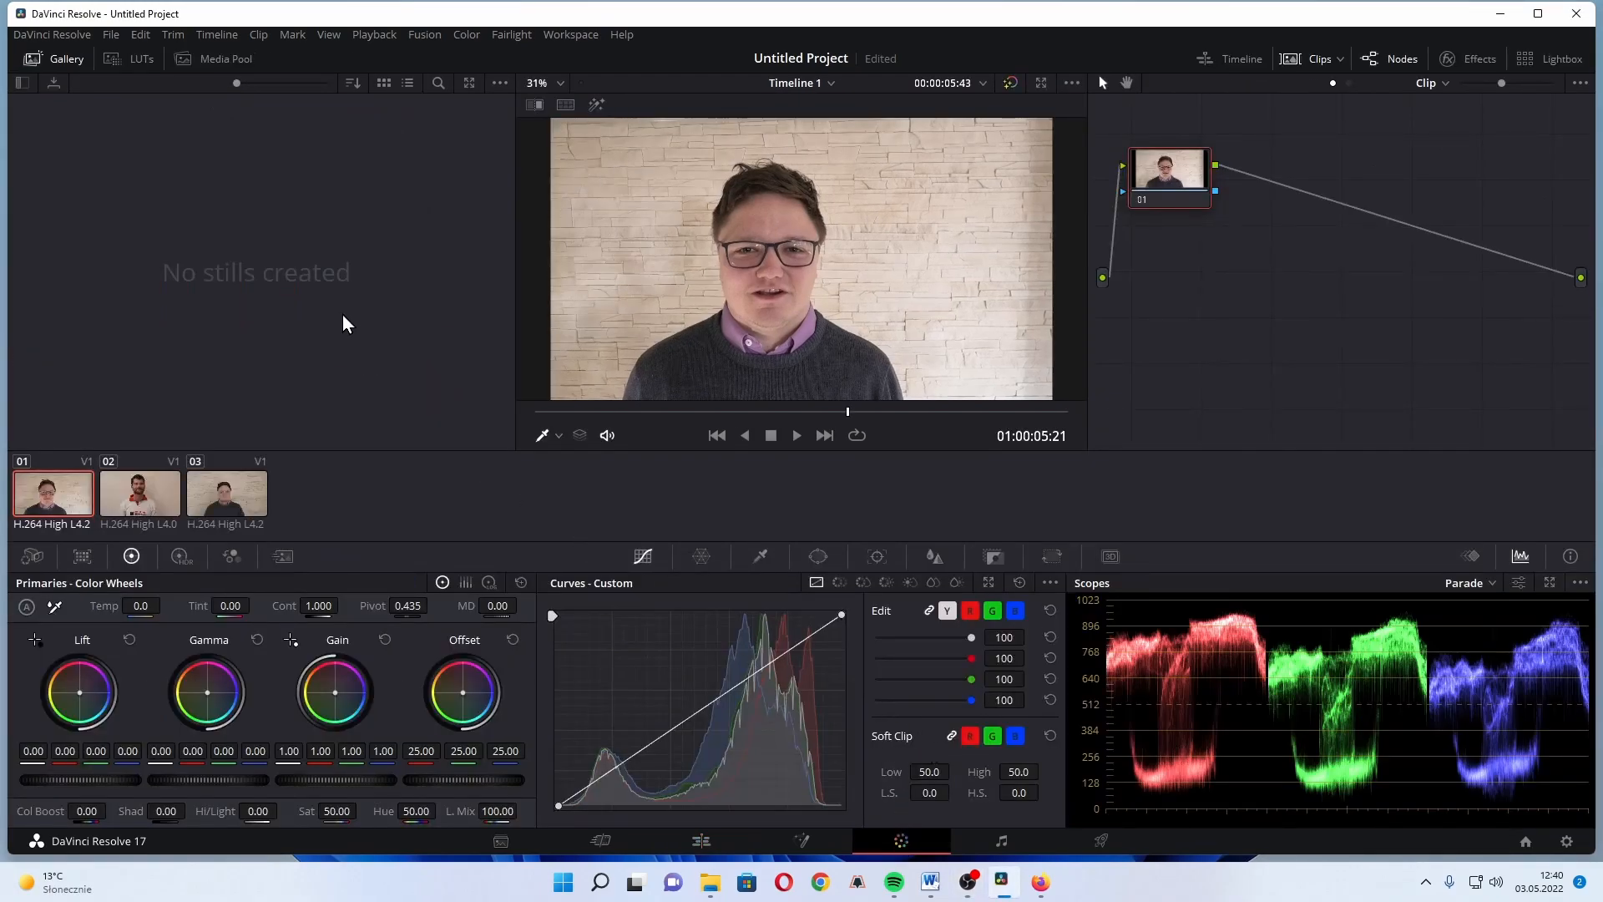
click(138, 494)
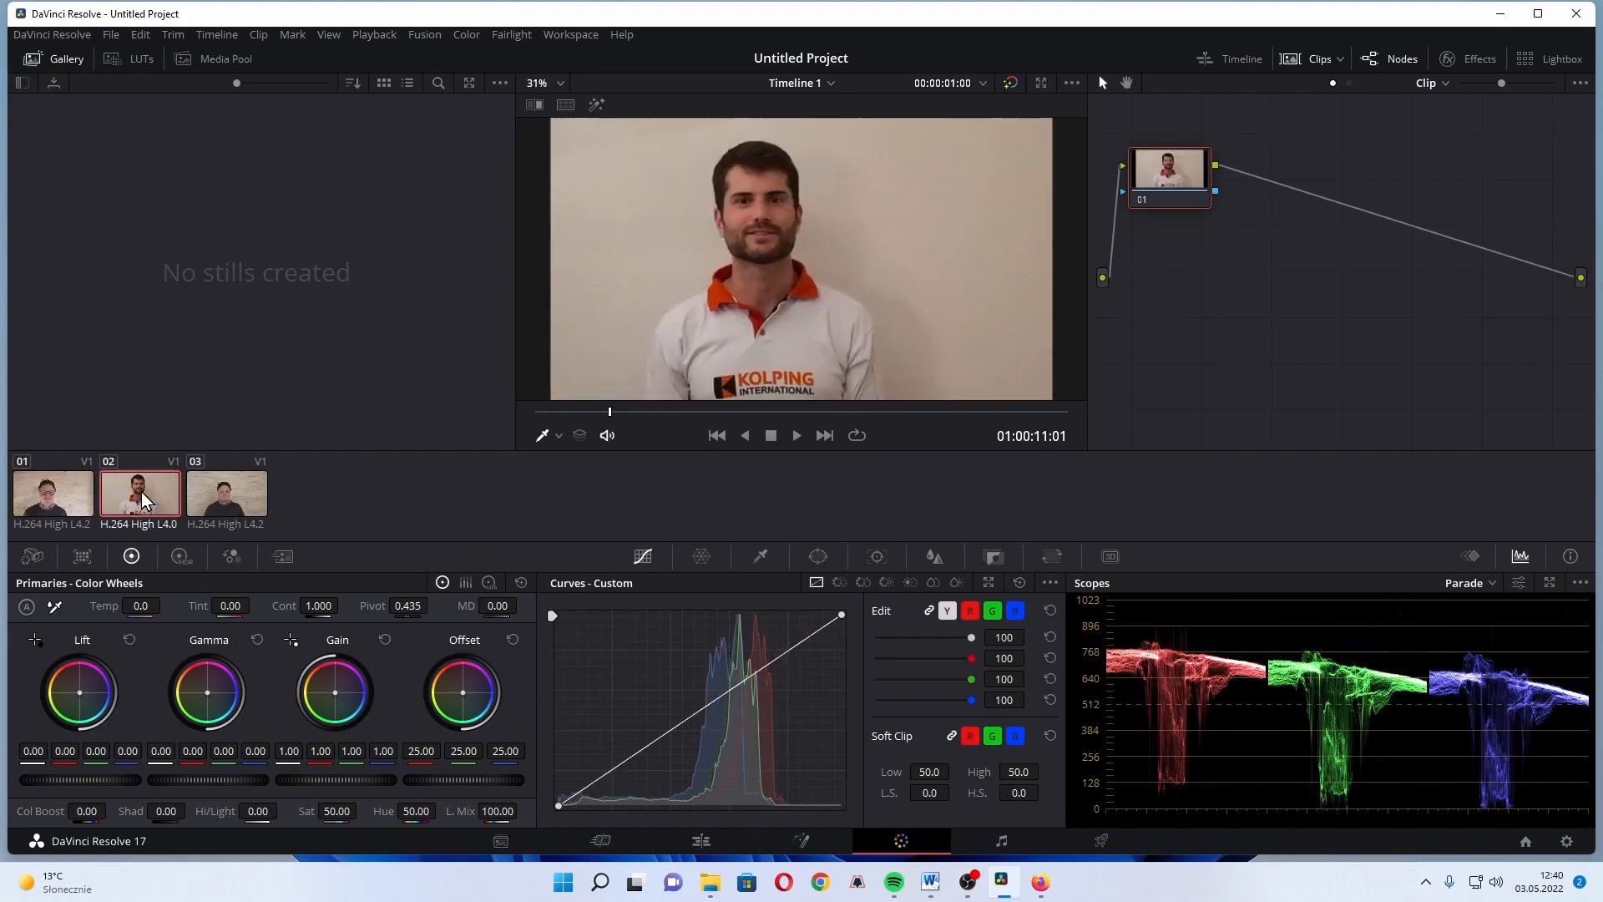
click(248, 501)
click(147, 499)
click(63, 500)
click(129, 501)
click(225, 501)
click(76, 500)
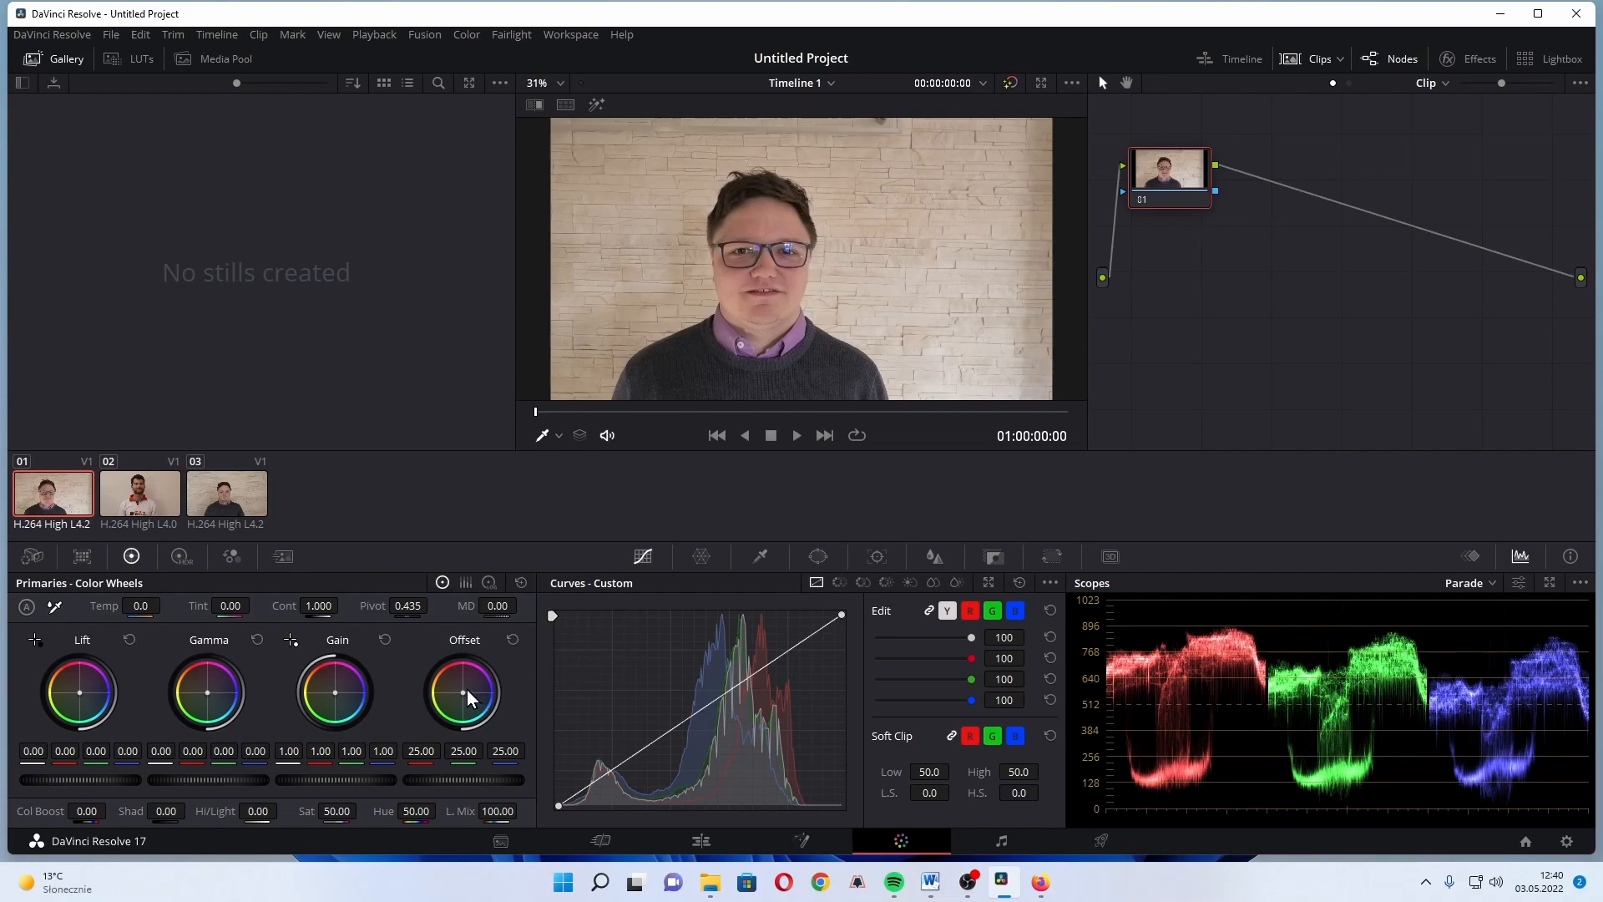
Step: Try shifting the first clip's Gain color balance and reset it
drag(336, 702, 338, 697)
double_click(338, 700)
drag(338, 700, 336, 692)
double_click(338, 693)
Step: Tint the second clip pink and the first clip yellow with Gain, the first at red 1.04, green 1.04 and blue 0.49
click(154, 479)
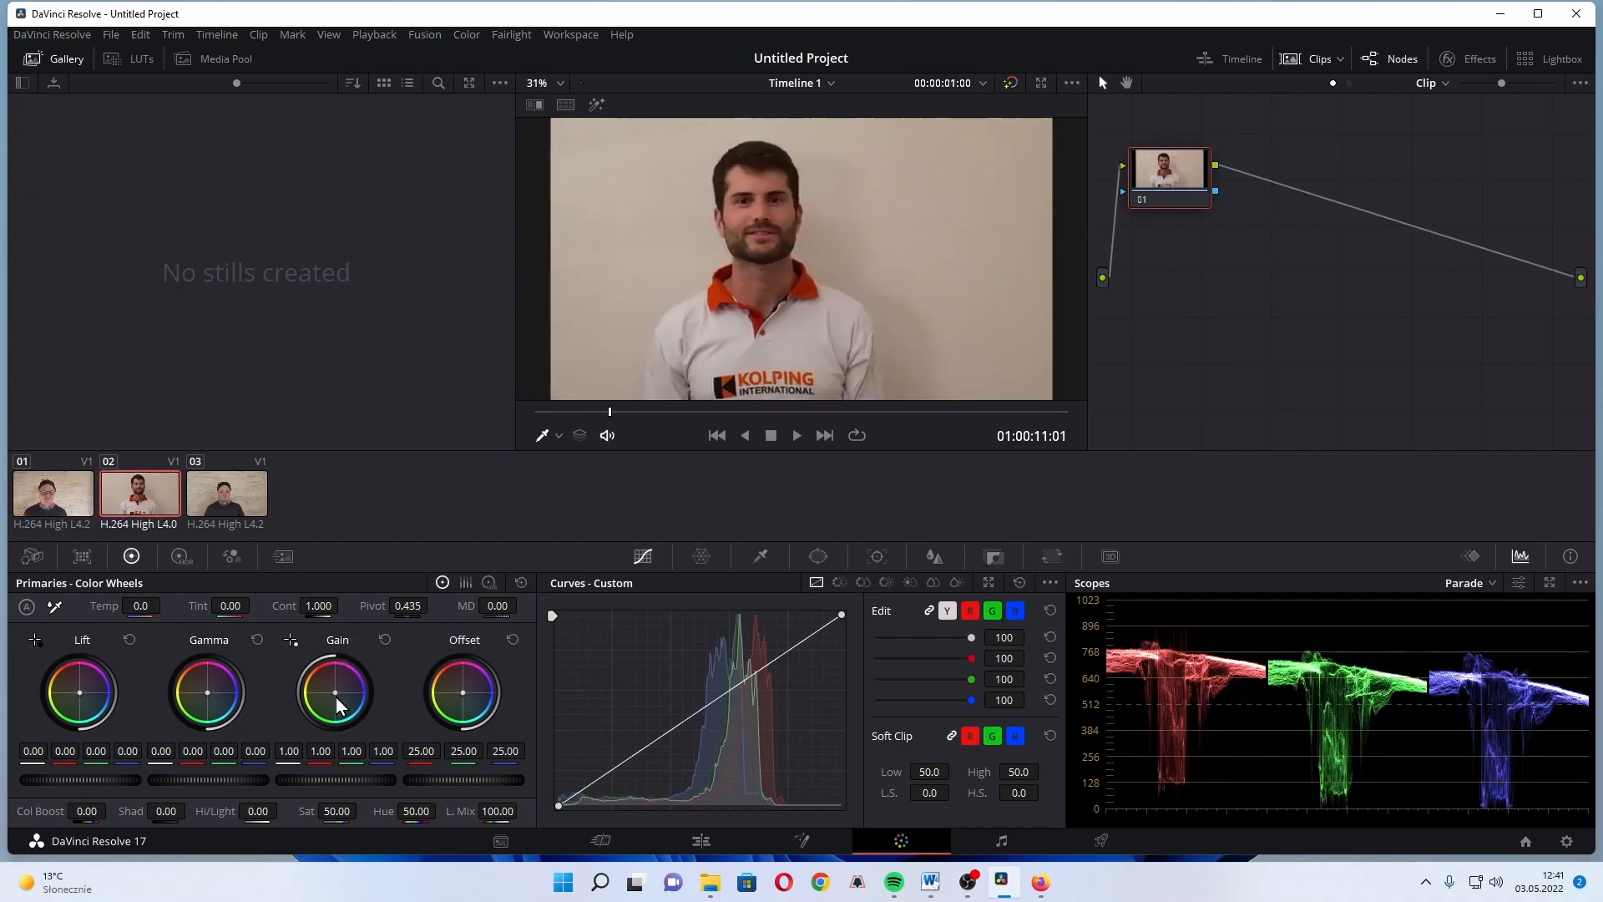
drag(335, 693, 327, 692)
click(55, 493)
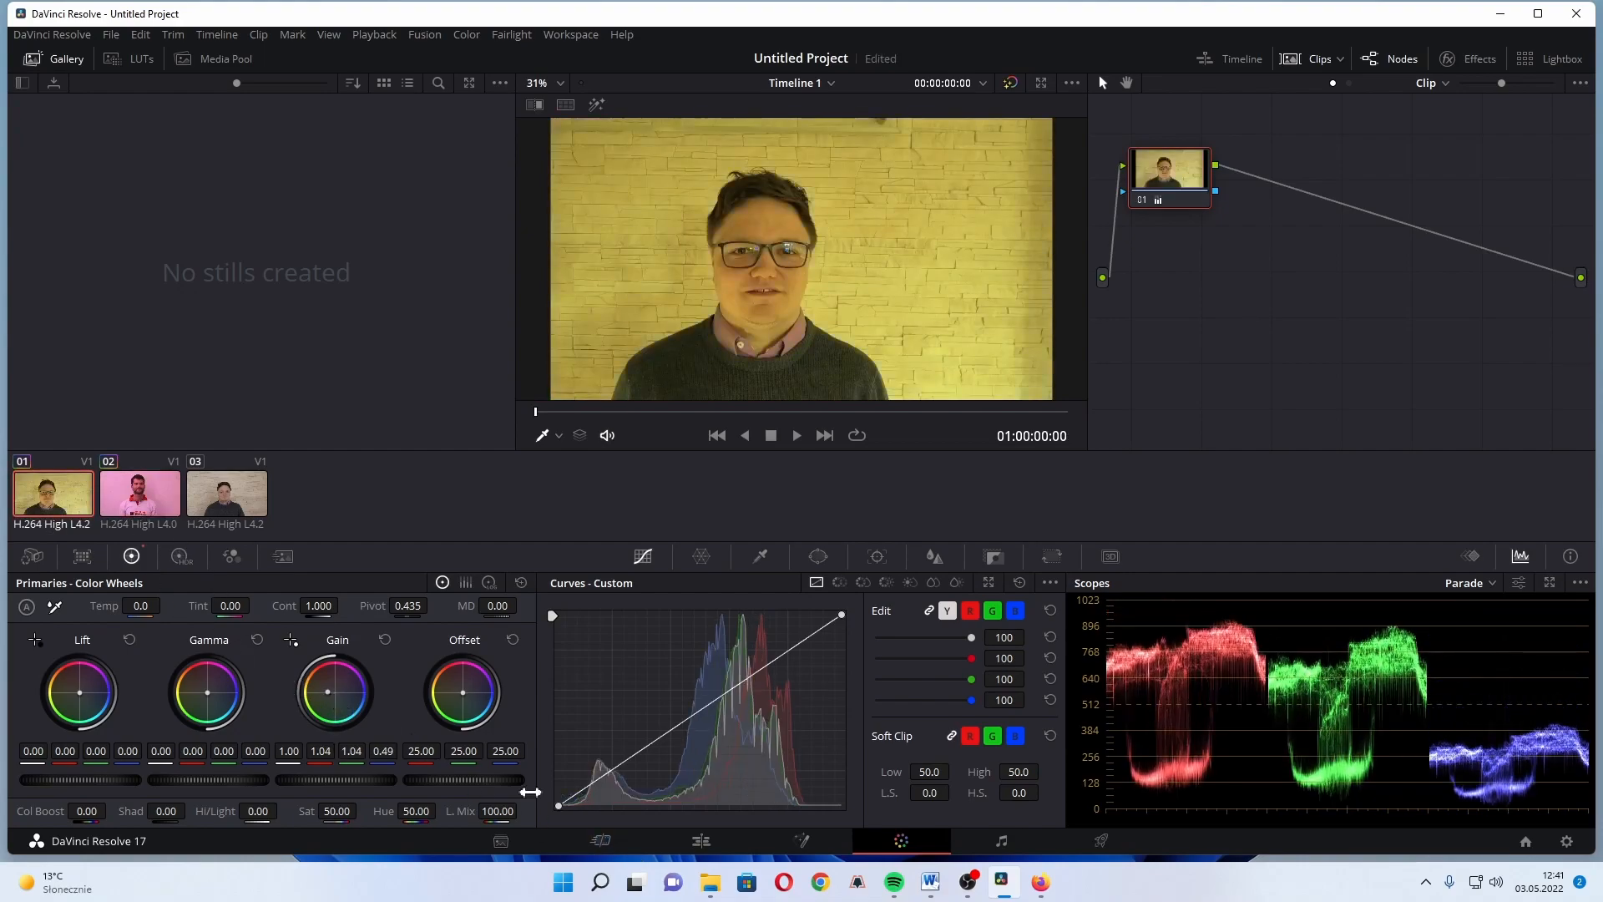
Step: Return to the Edit page and compare the tint of the three clips at several points along the timeline
click(701, 841)
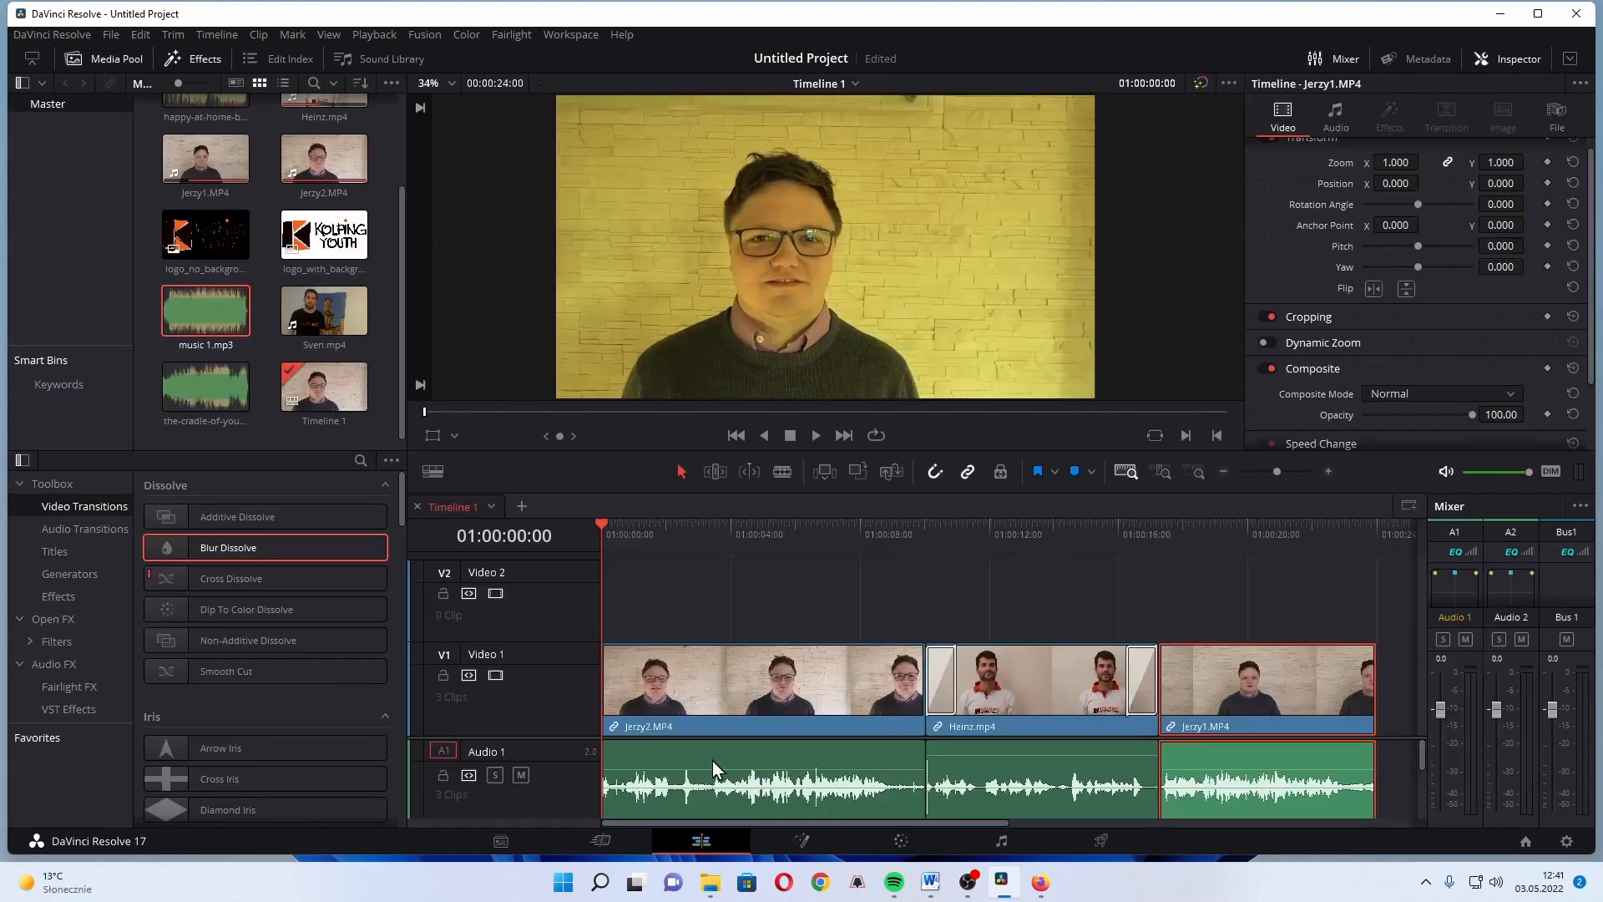
click(960, 547)
click(1082, 530)
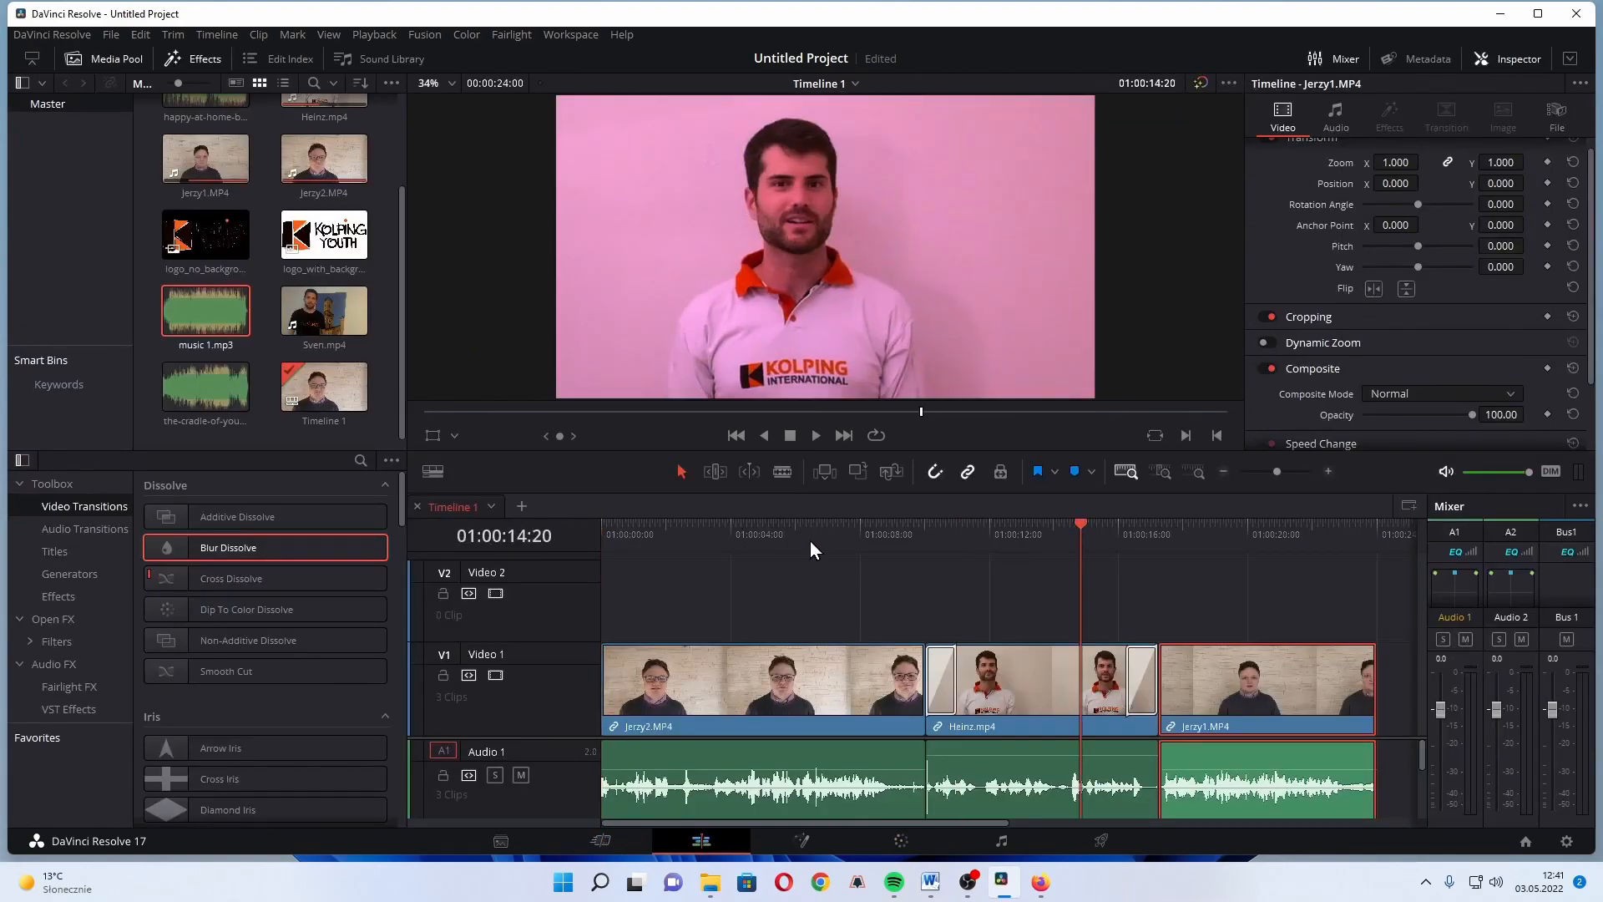
click(795, 541)
click(1284, 538)
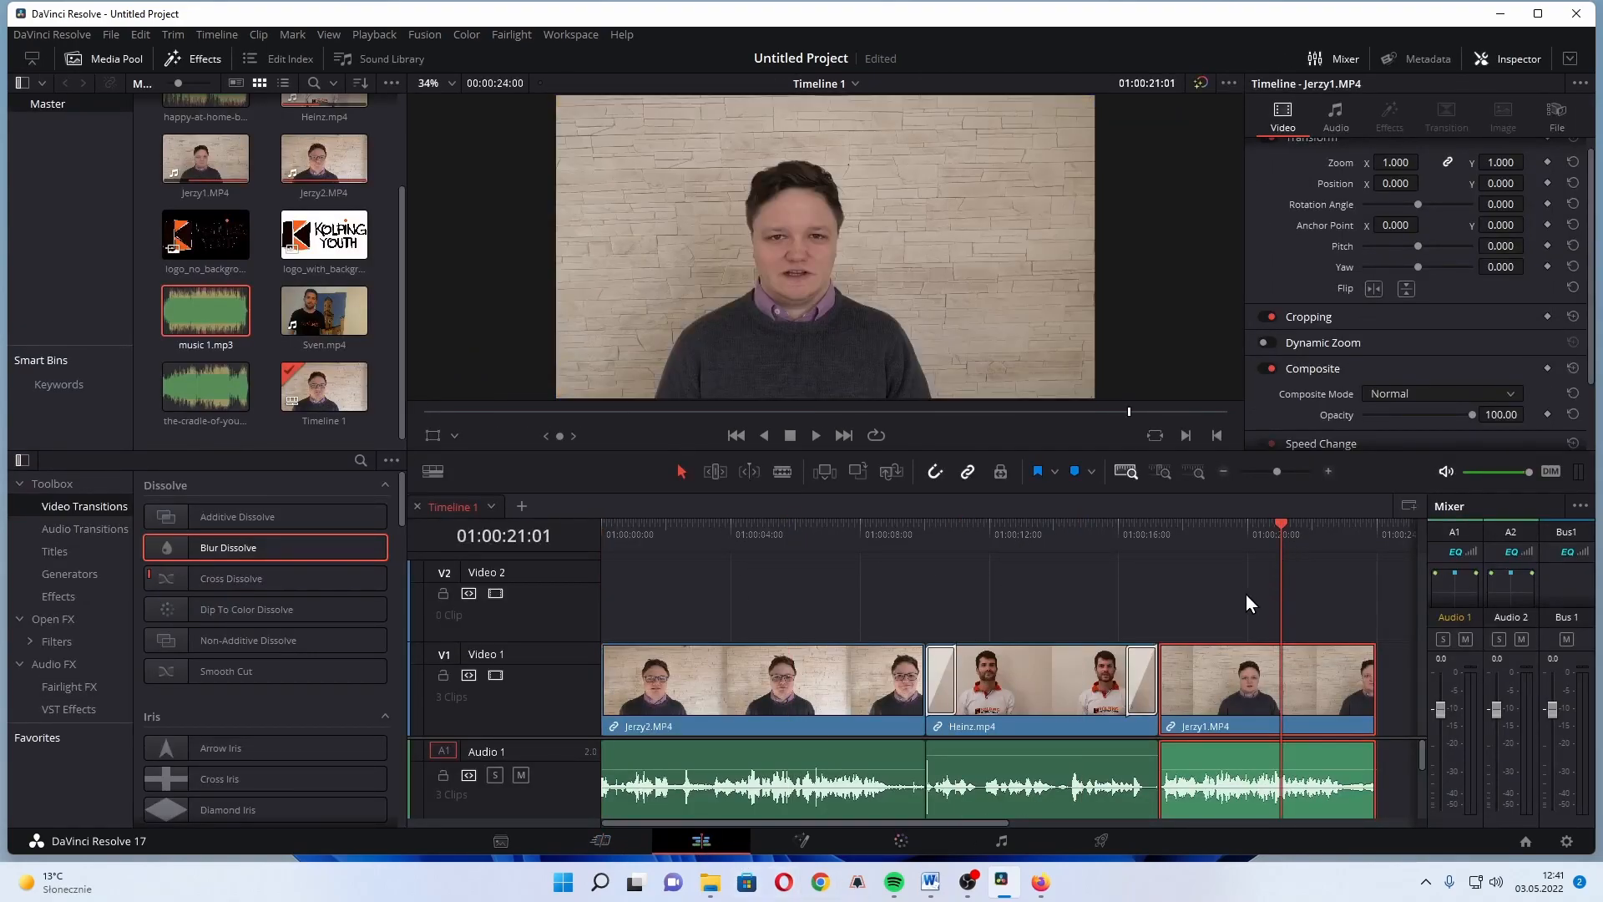
Step: On the Color page, reset the Gain color balance of the second clip and the first clip
click(901, 840)
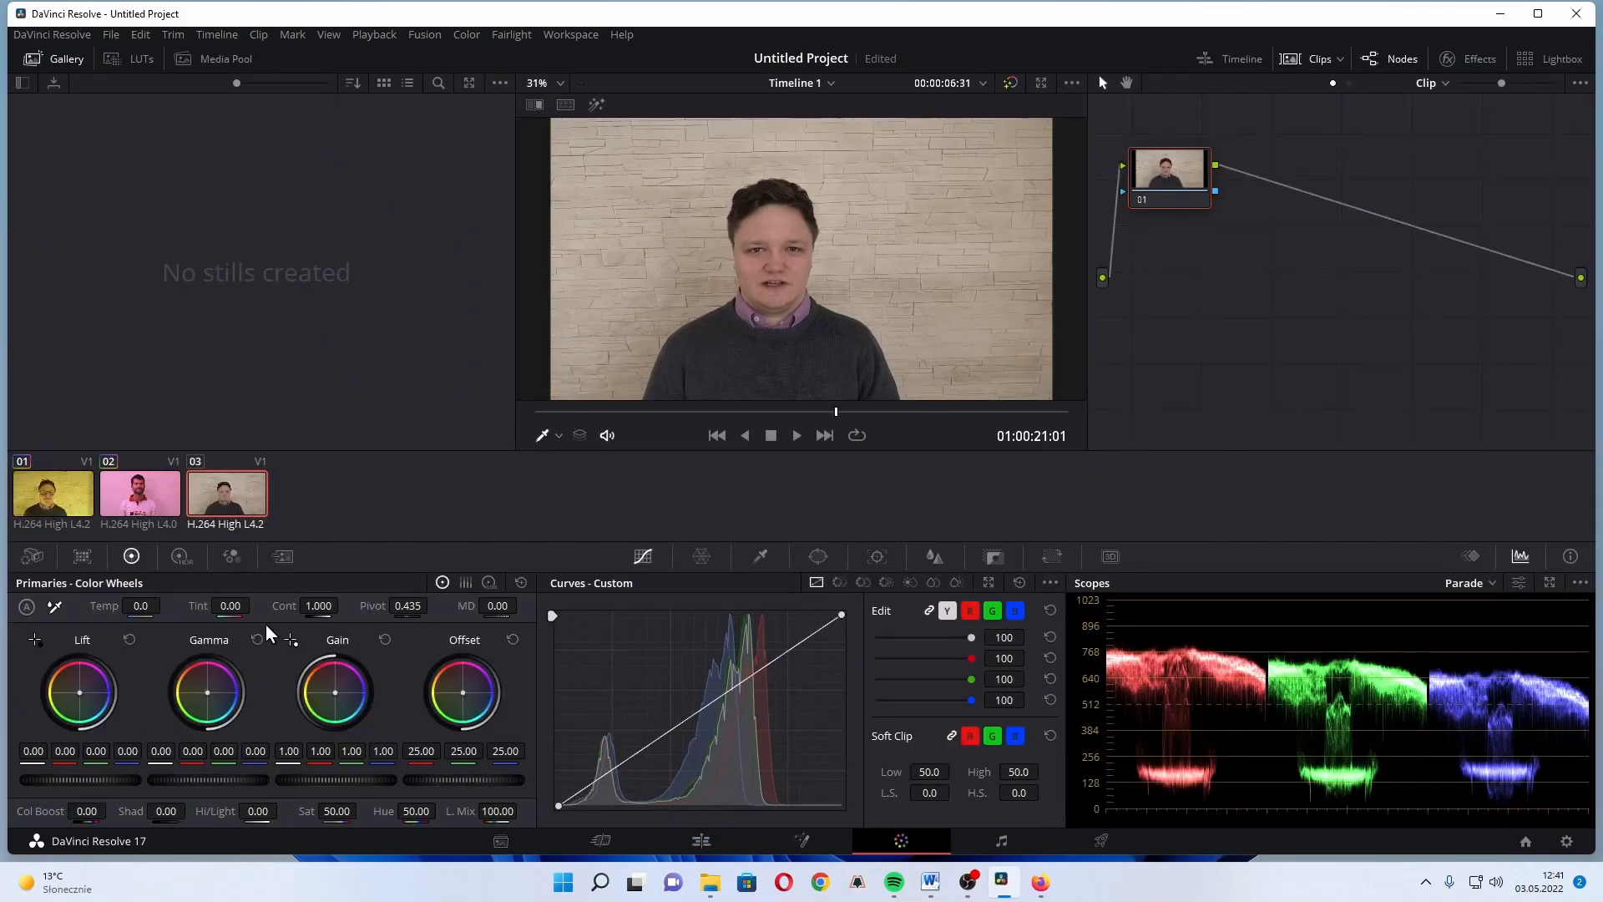
click(175, 501)
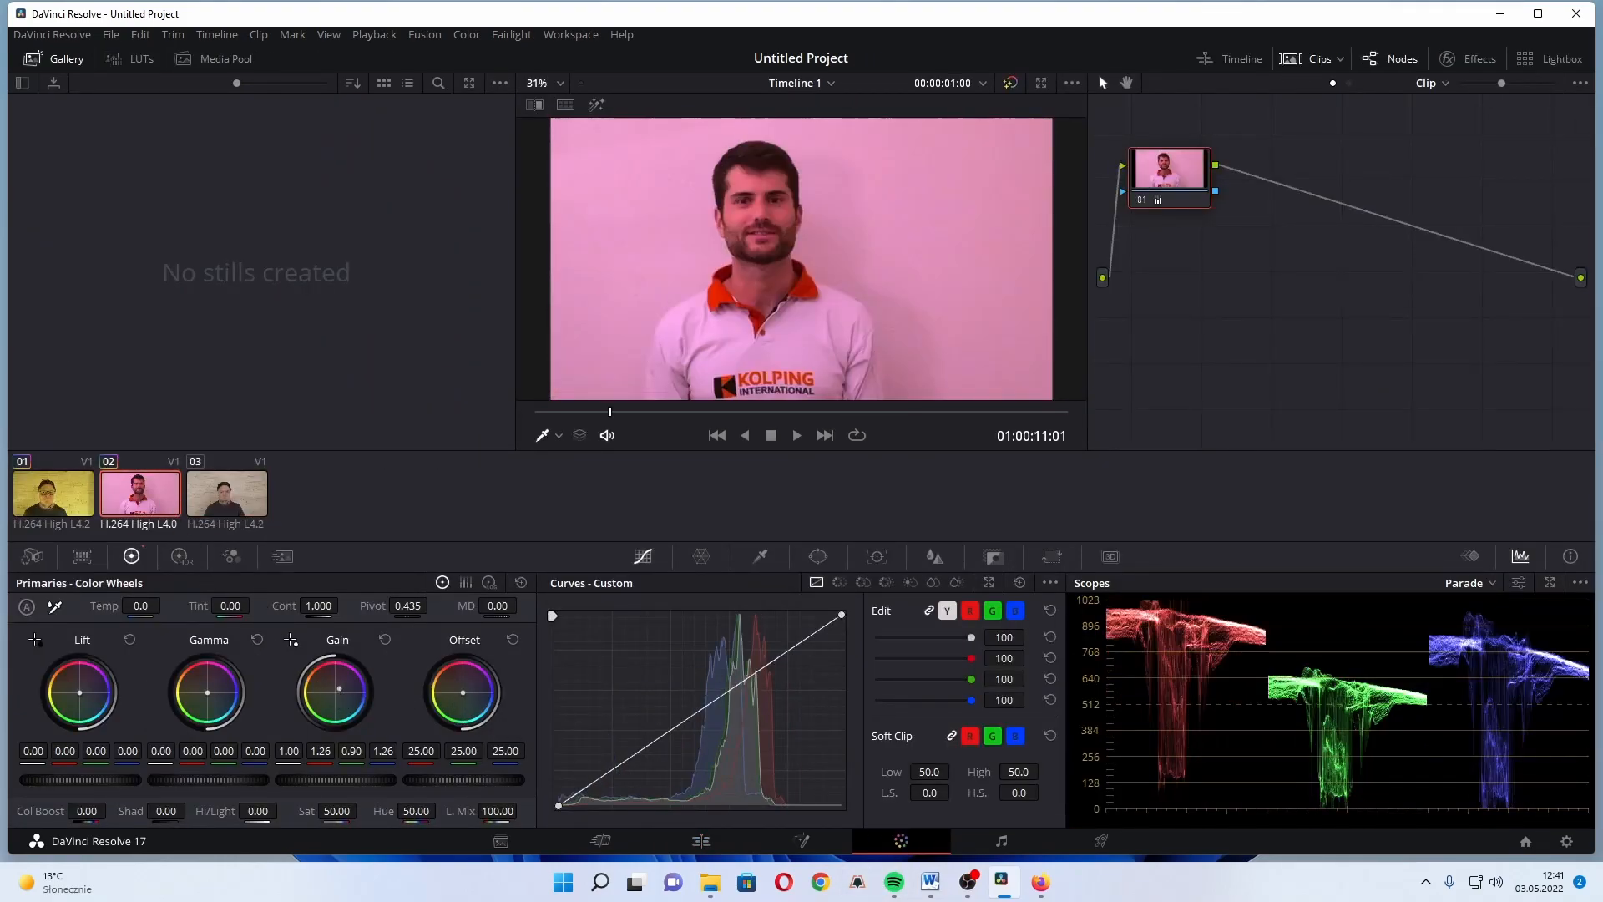
double_click(338, 689)
click(70, 484)
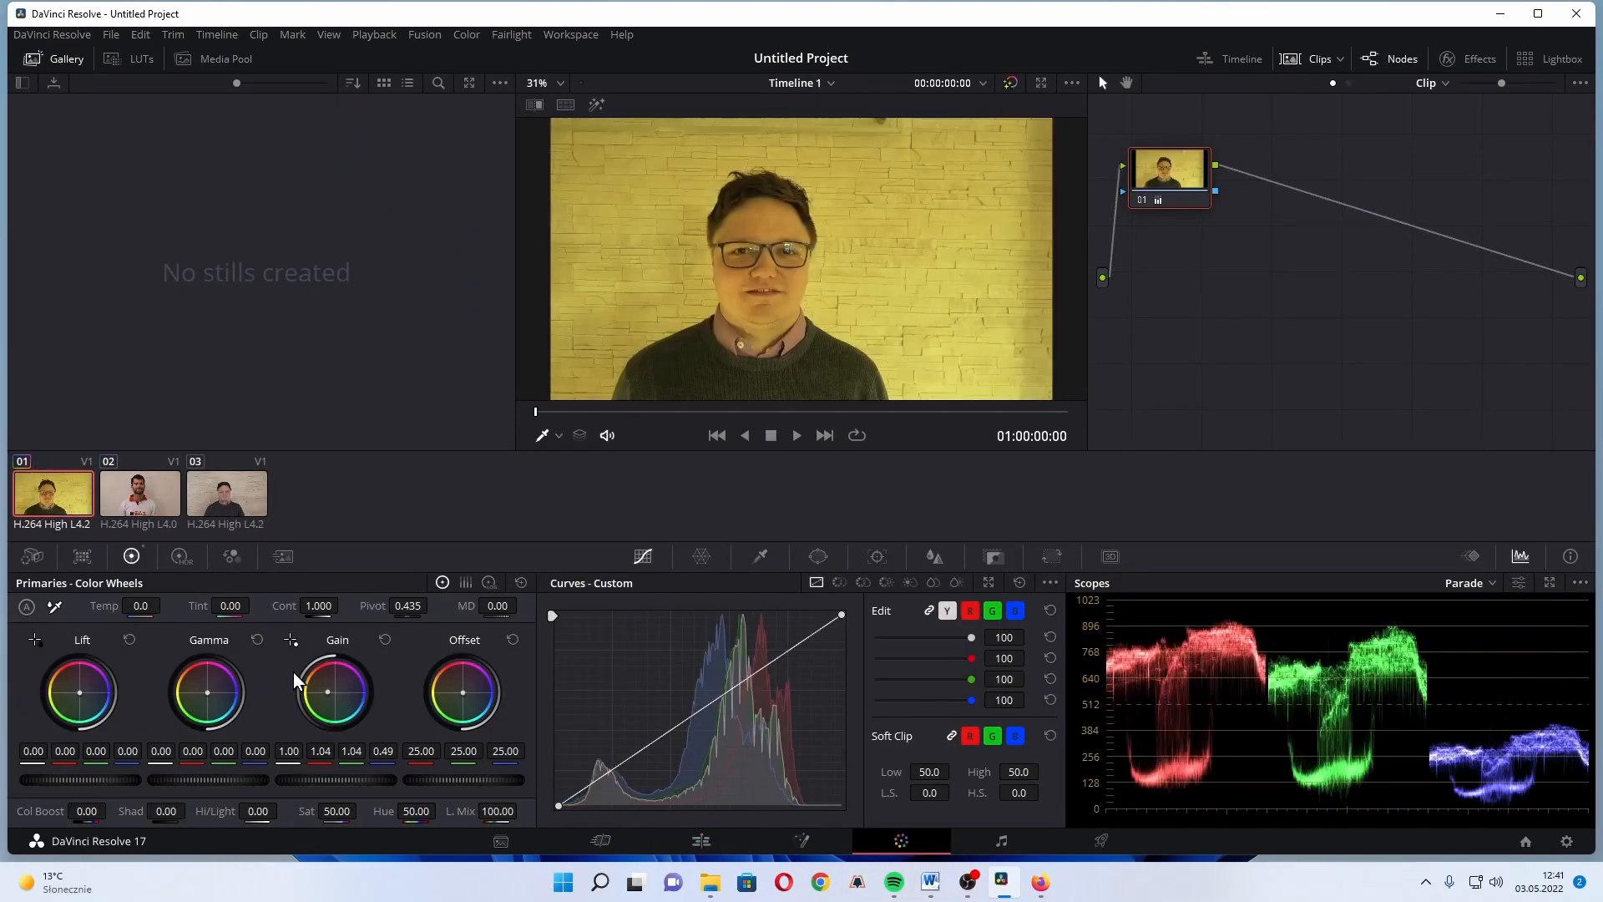
double_click(330, 699)
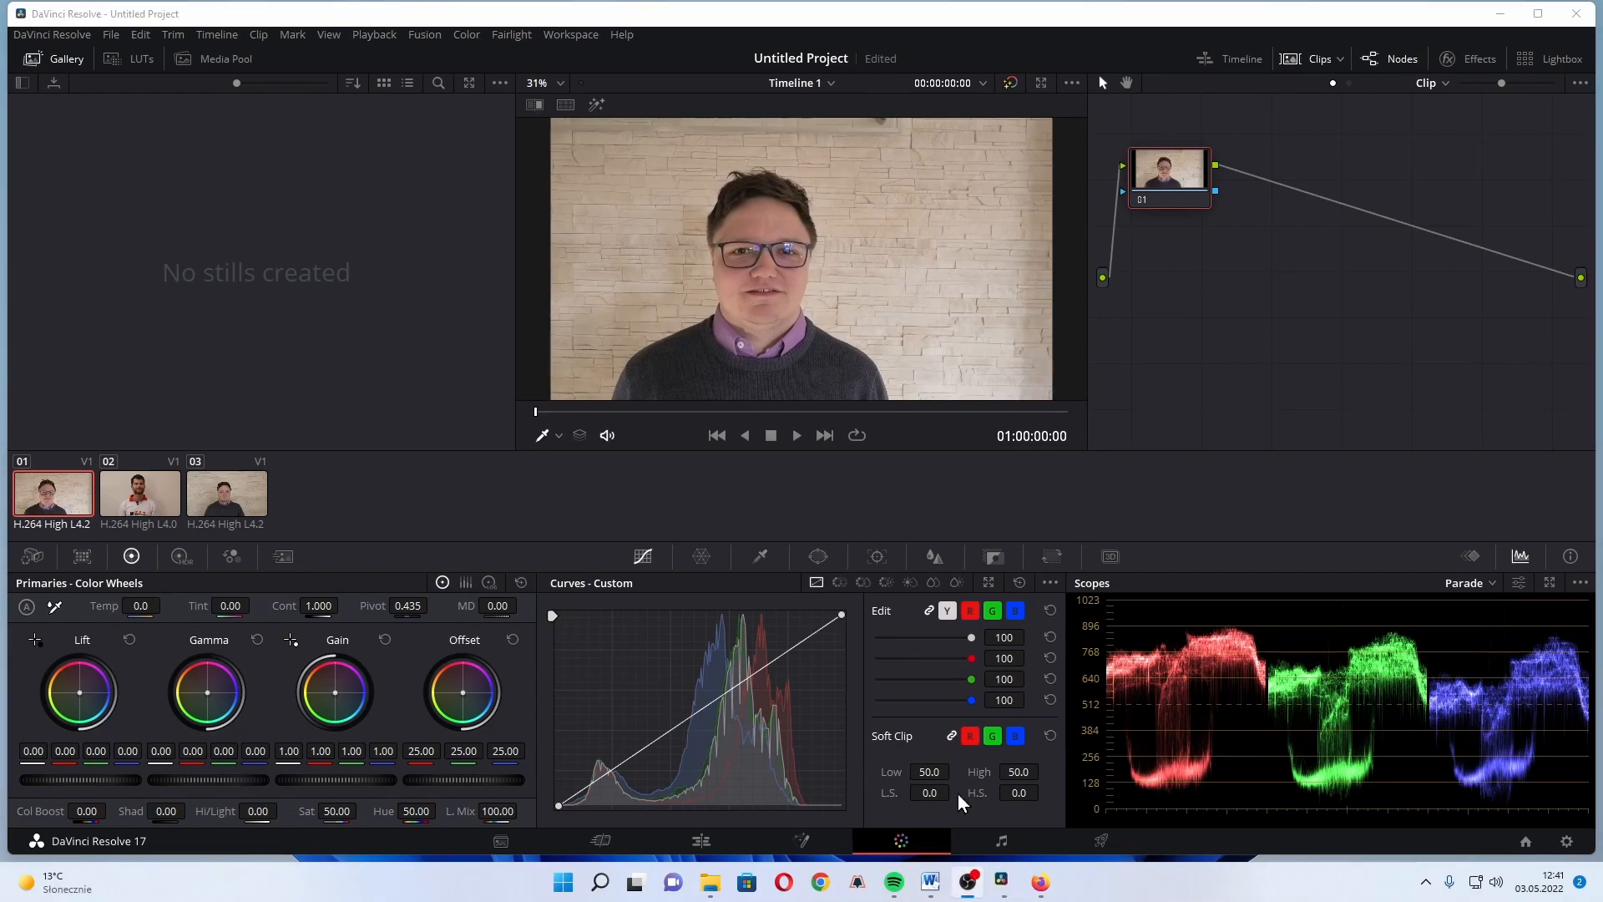
Step: Open the Deliver page and examine the custom render's resolution, frame rate, codec and quality options
click(1103, 842)
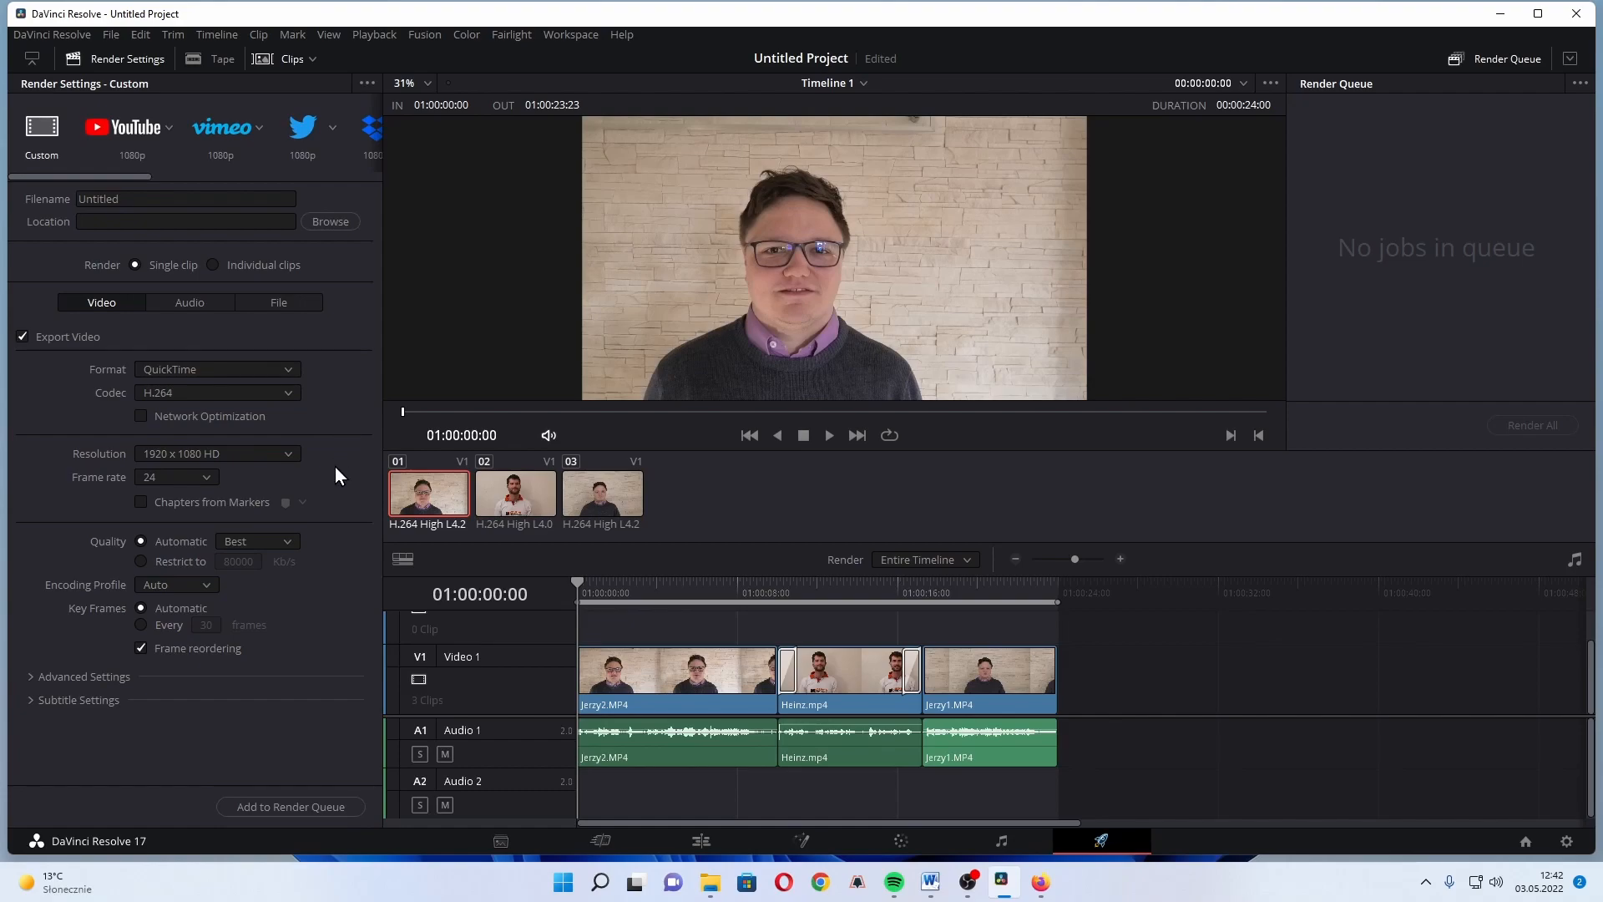
click(199, 453)
click(199, 452)
click(195, 479)
click(198, 477)
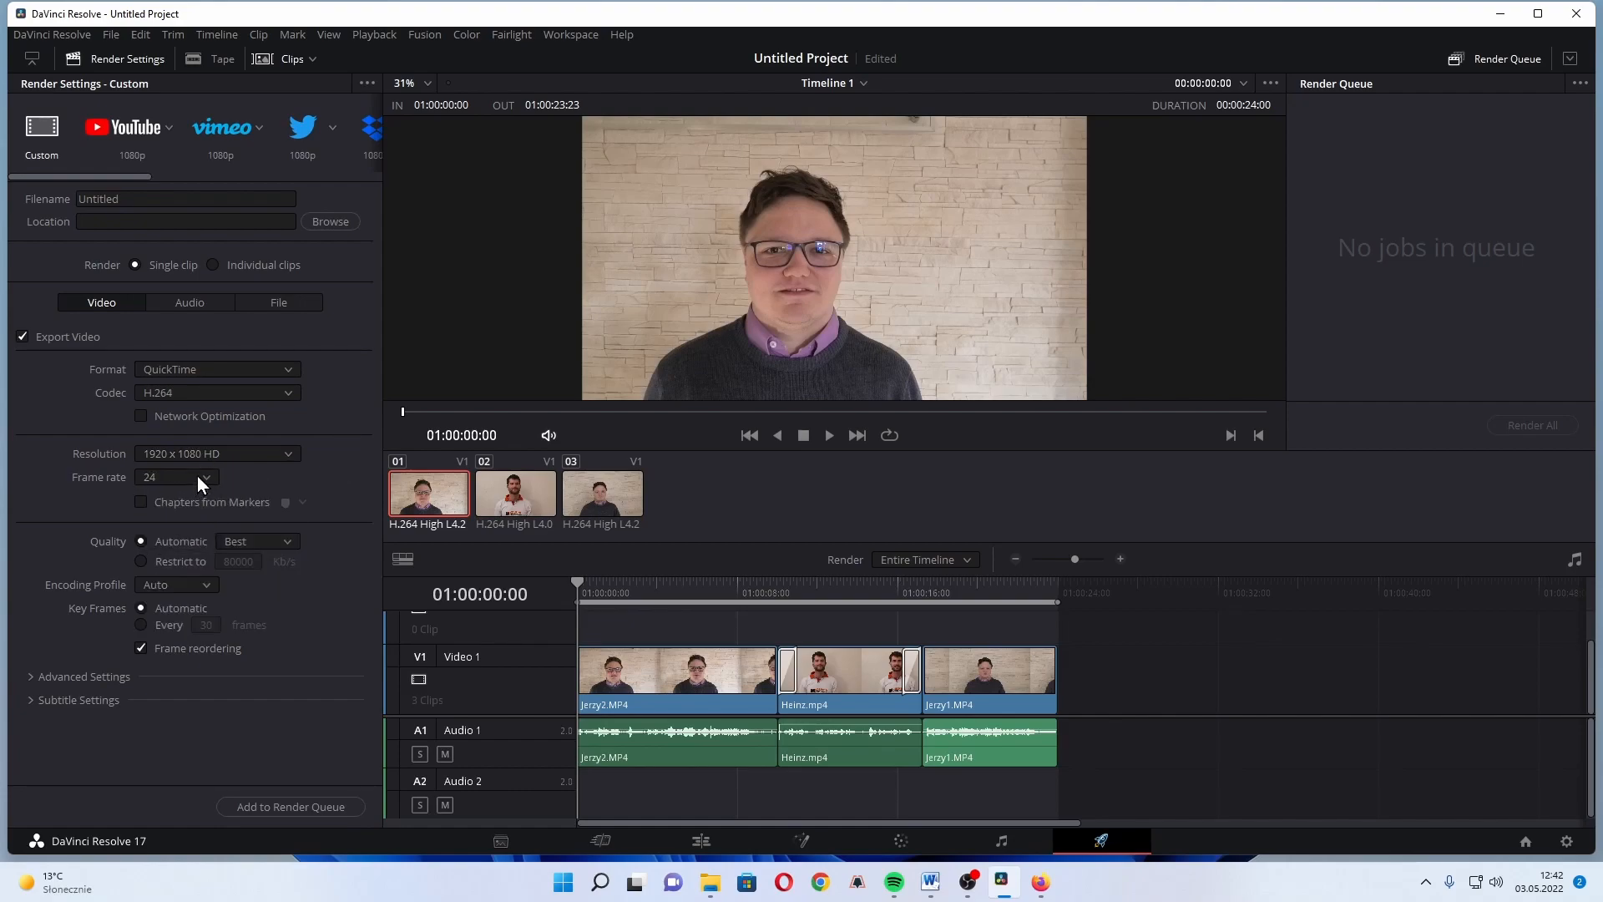
click(239, 393)
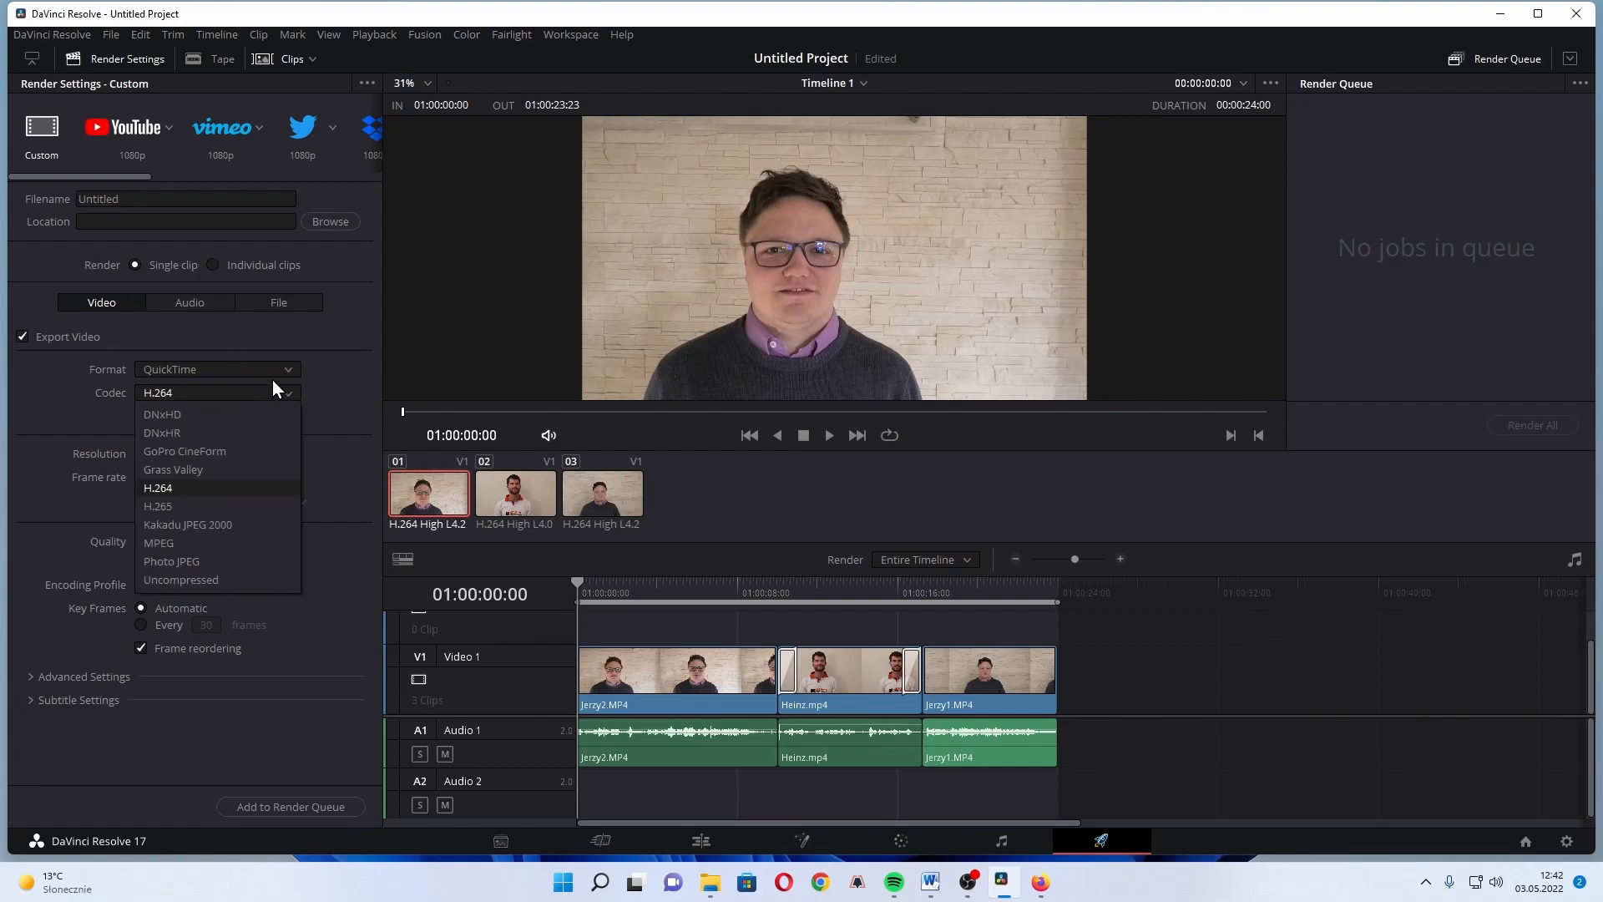
click(337, 469)
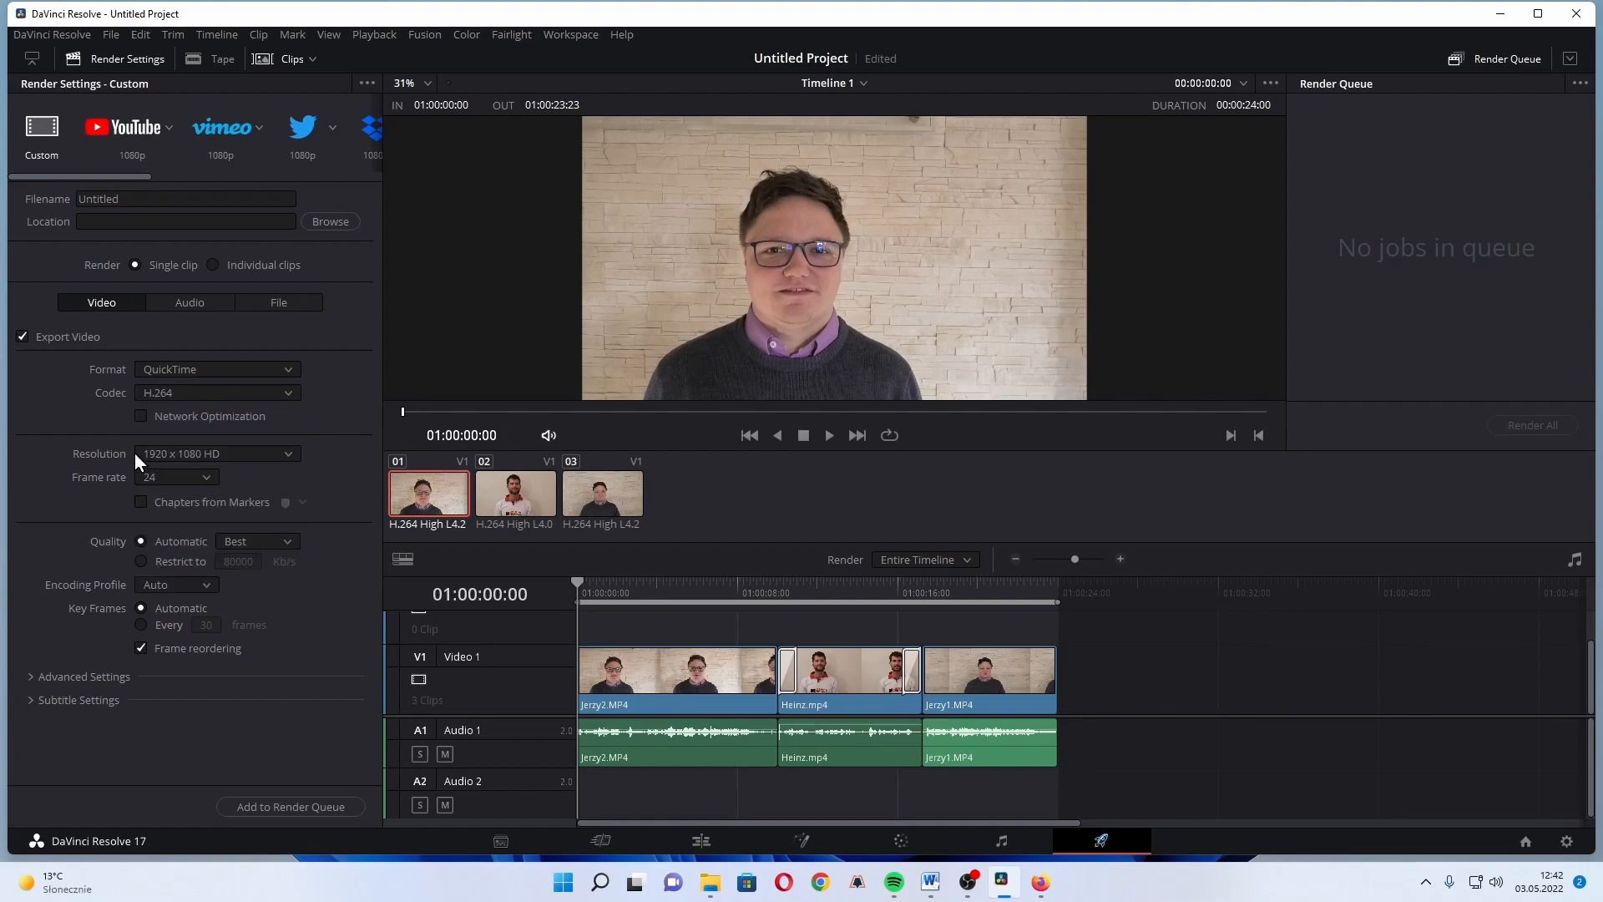
click(213, 455)
click(228, 451)
click(196, 476)
click(329, 466)
click(283, 539)
click(325, 532)
Step: Set the custom render's resolution to 720 x 480 NTSC DV
click(262, 457)
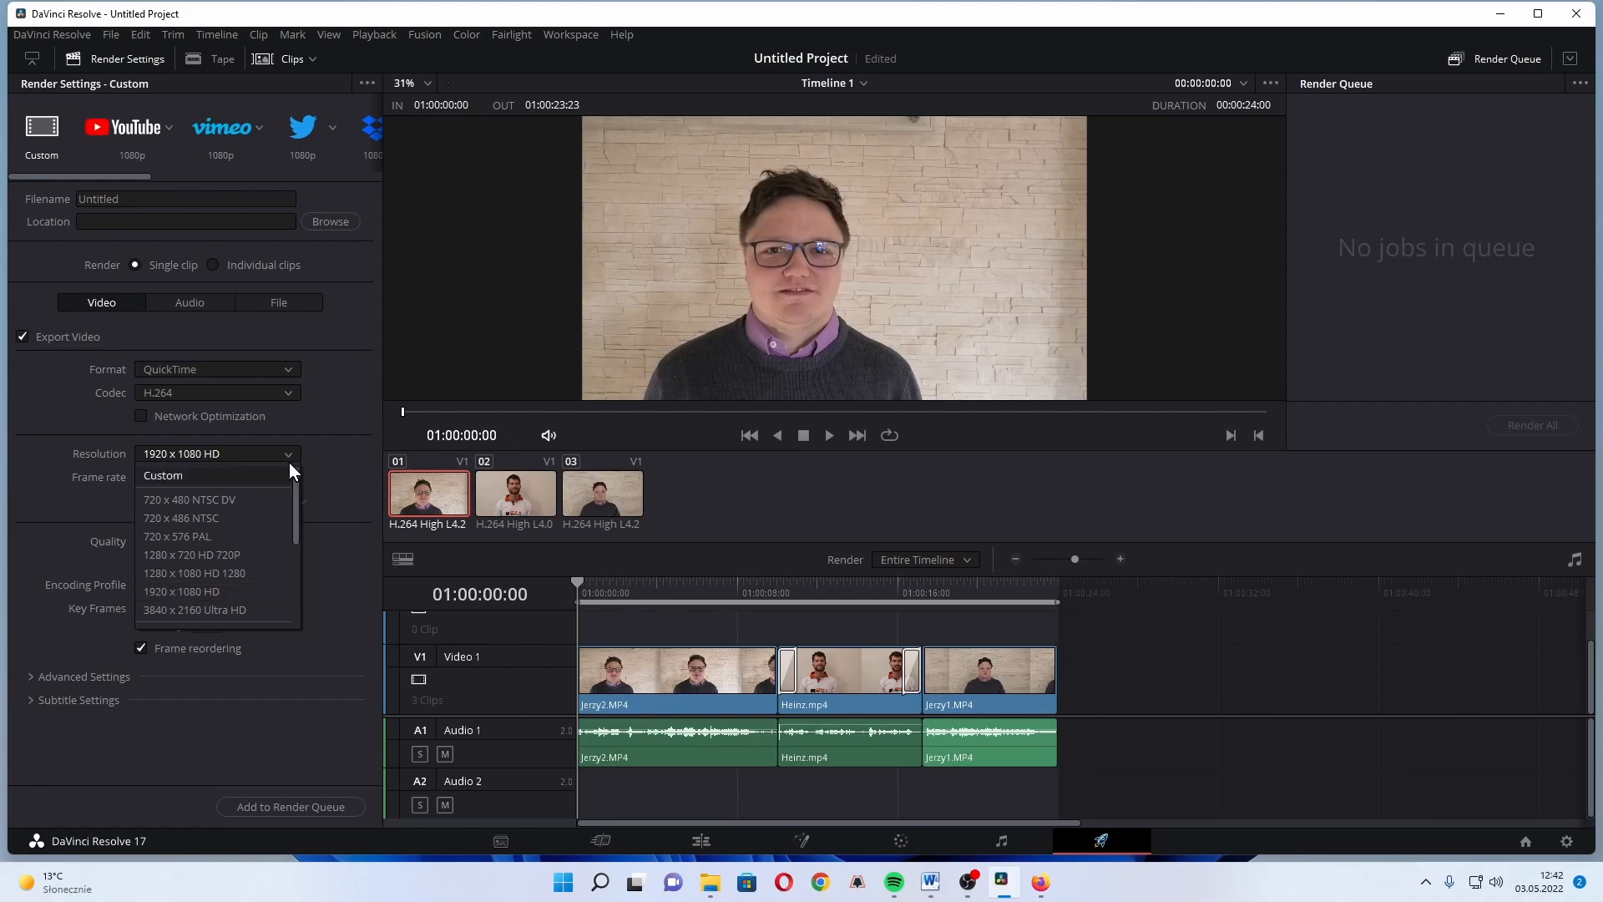
click(232, 501)
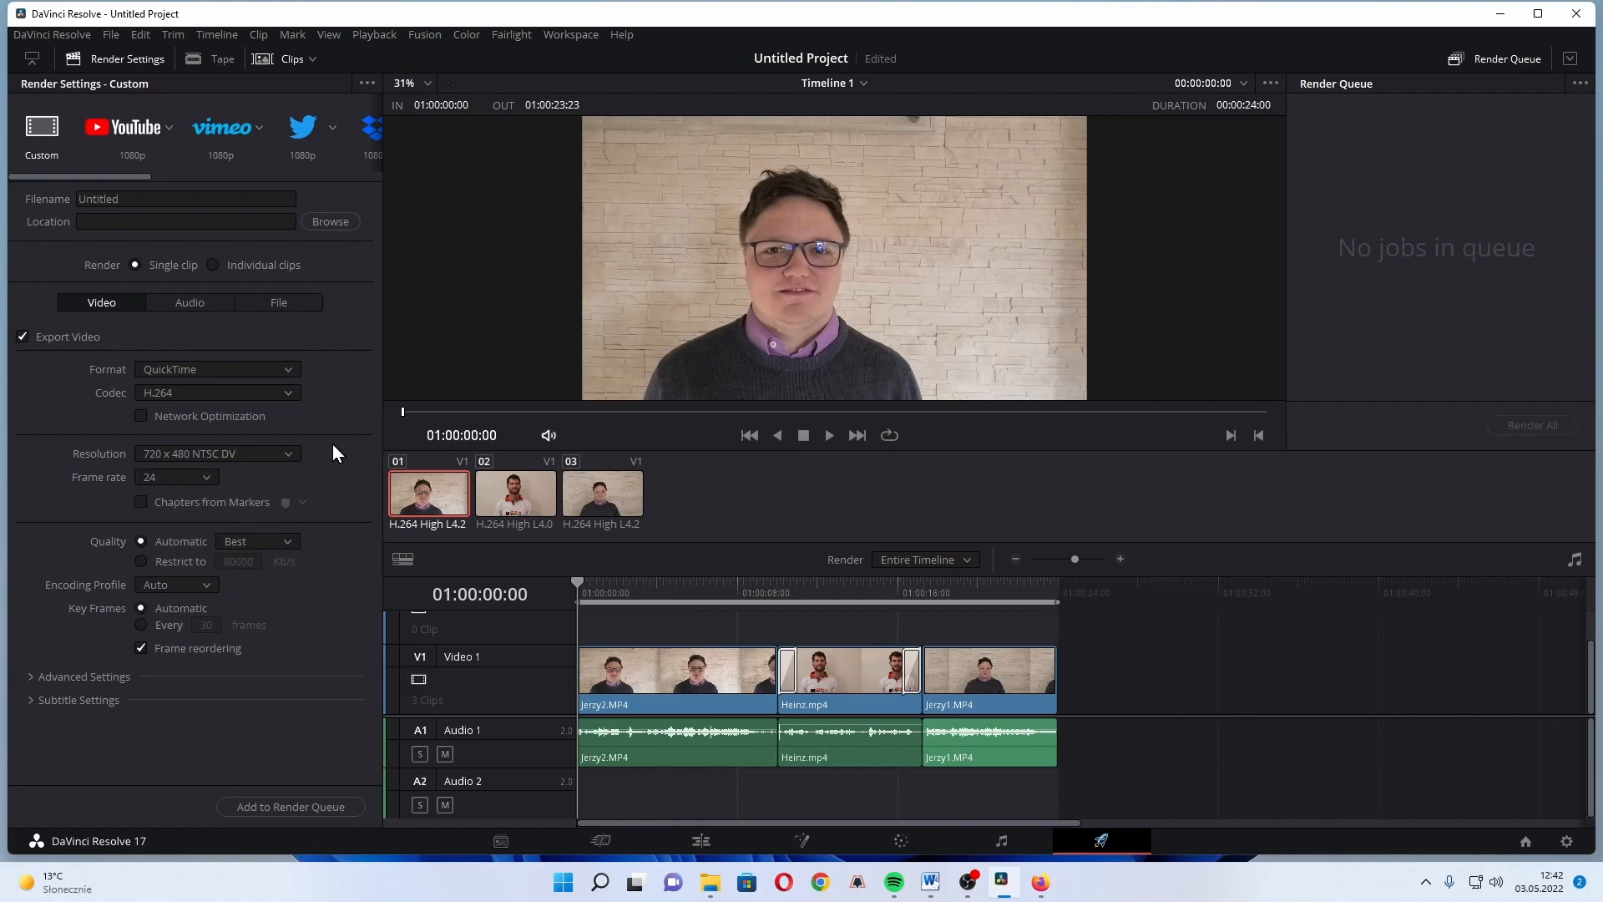
Step: Choose the YouTube 1080p render preset and check its available resolutions, keeping 1920 x 1080 HD
click(138, 123)
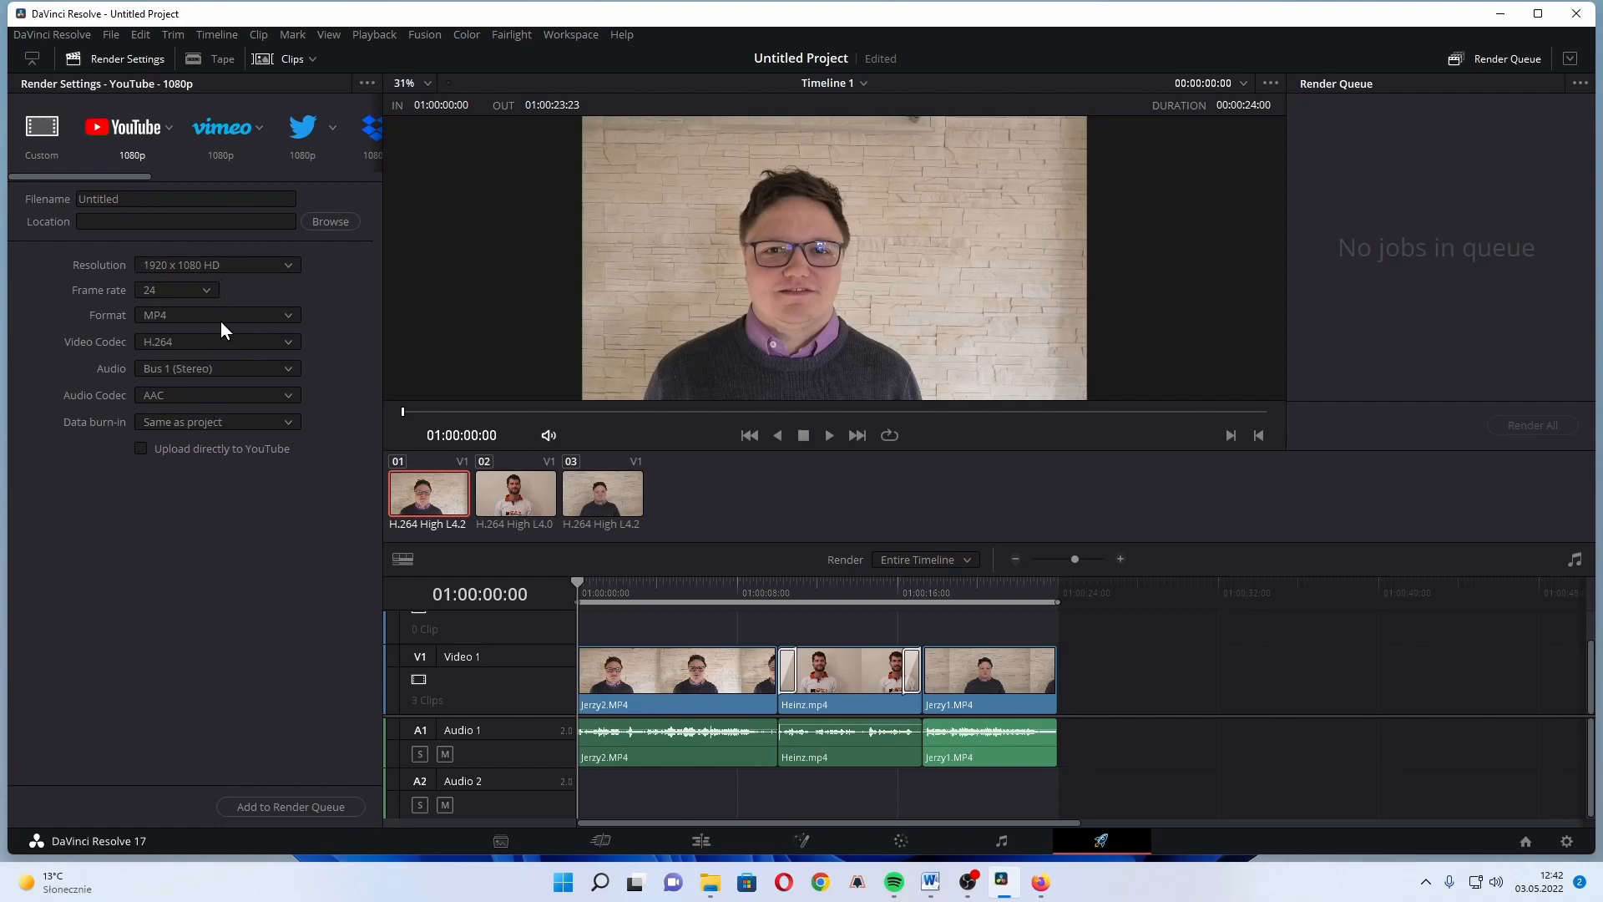
click(224, 266)
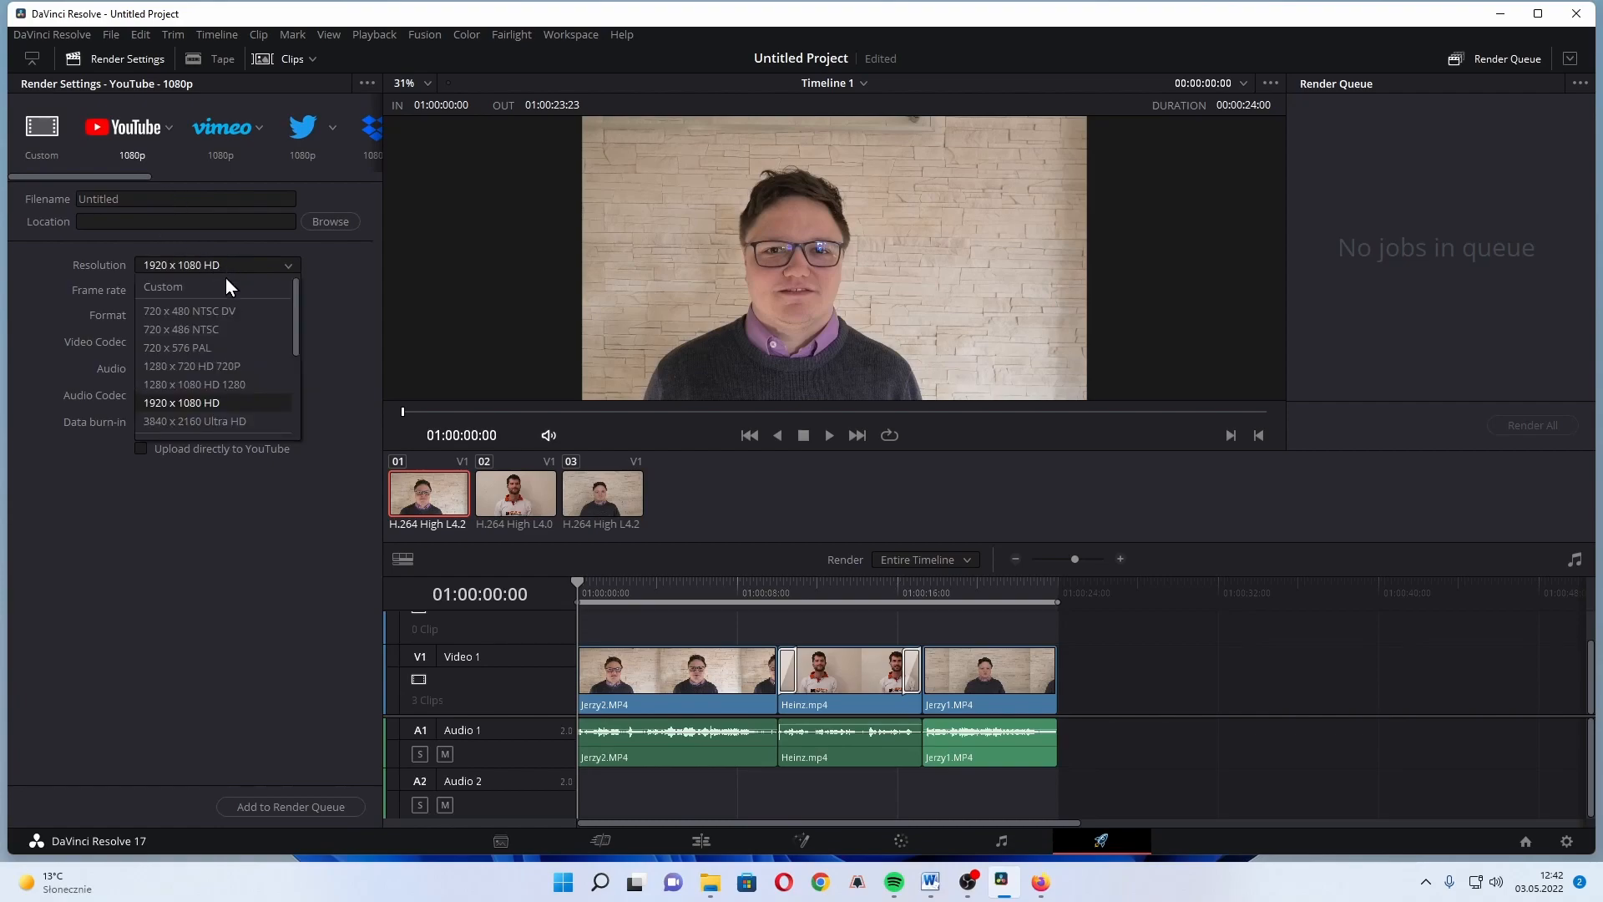
click(329, 294)
click(244, 264)
click(344, 301)
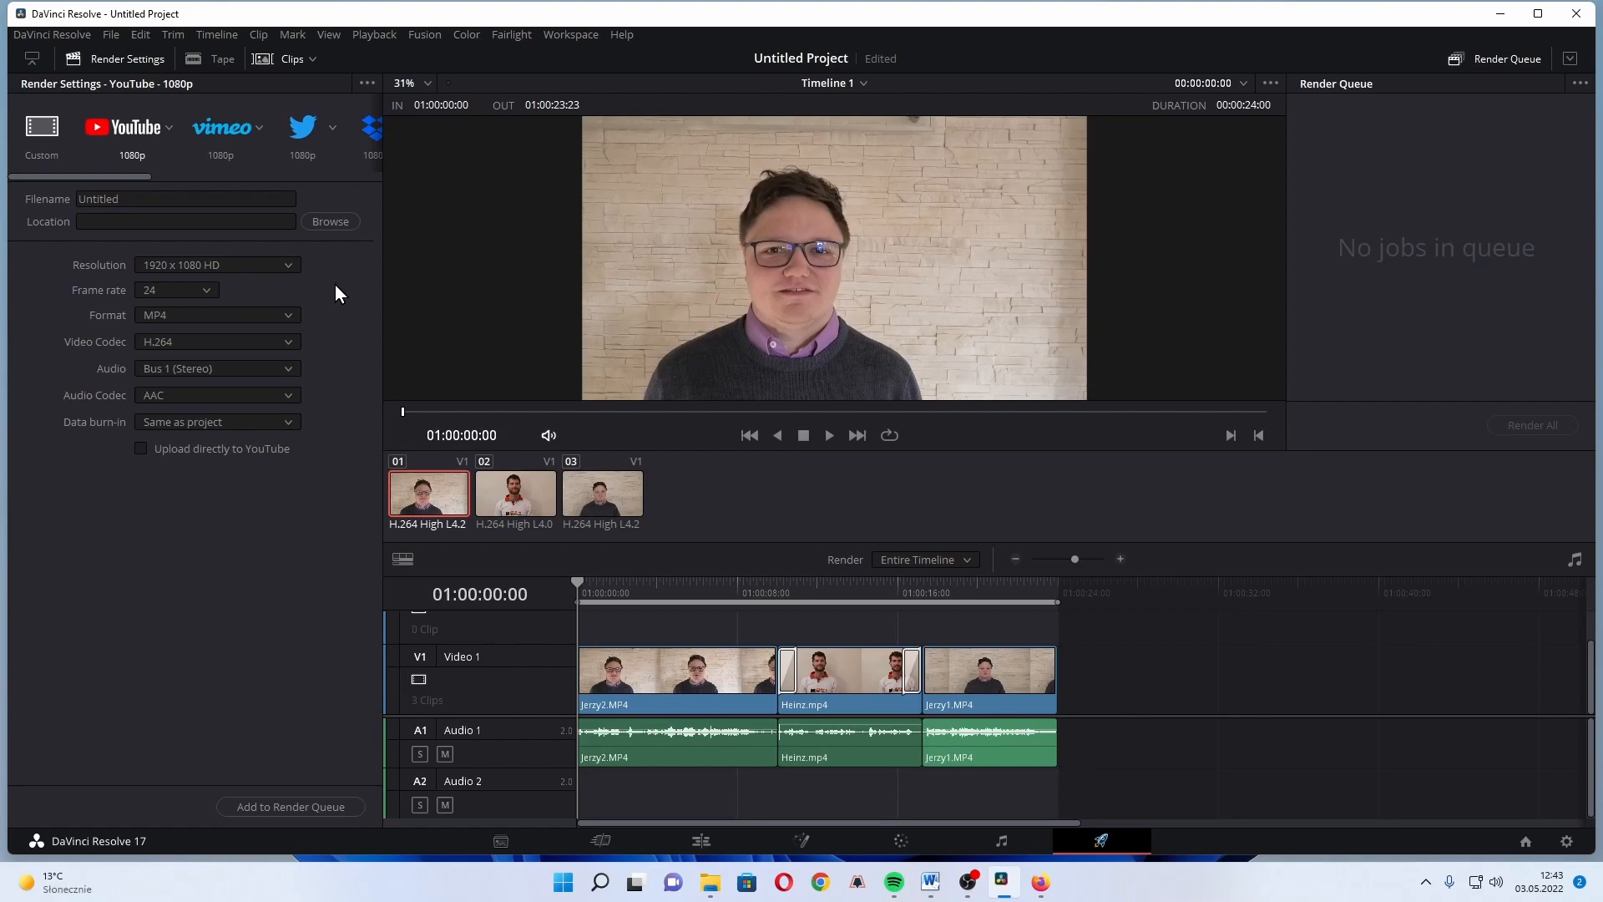
Step: Name the output file Kolping Webinar Pt1 and set the user's Videos folder as its save location
double_click(138, 199)
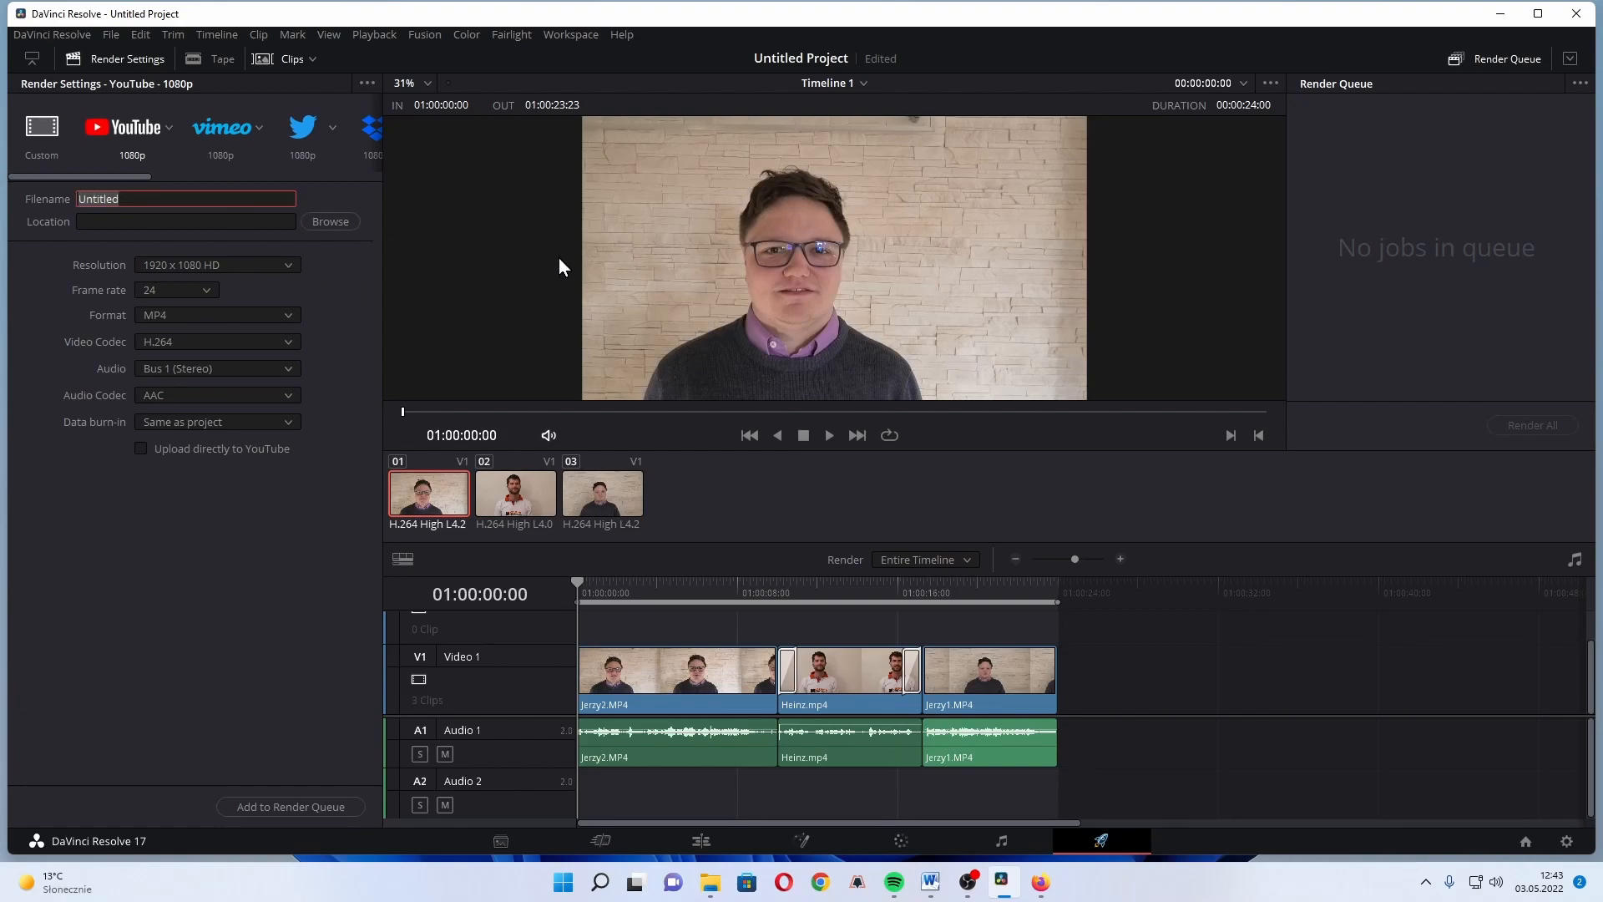
text(Kolping Webinar Pt1)
click(342, 224)
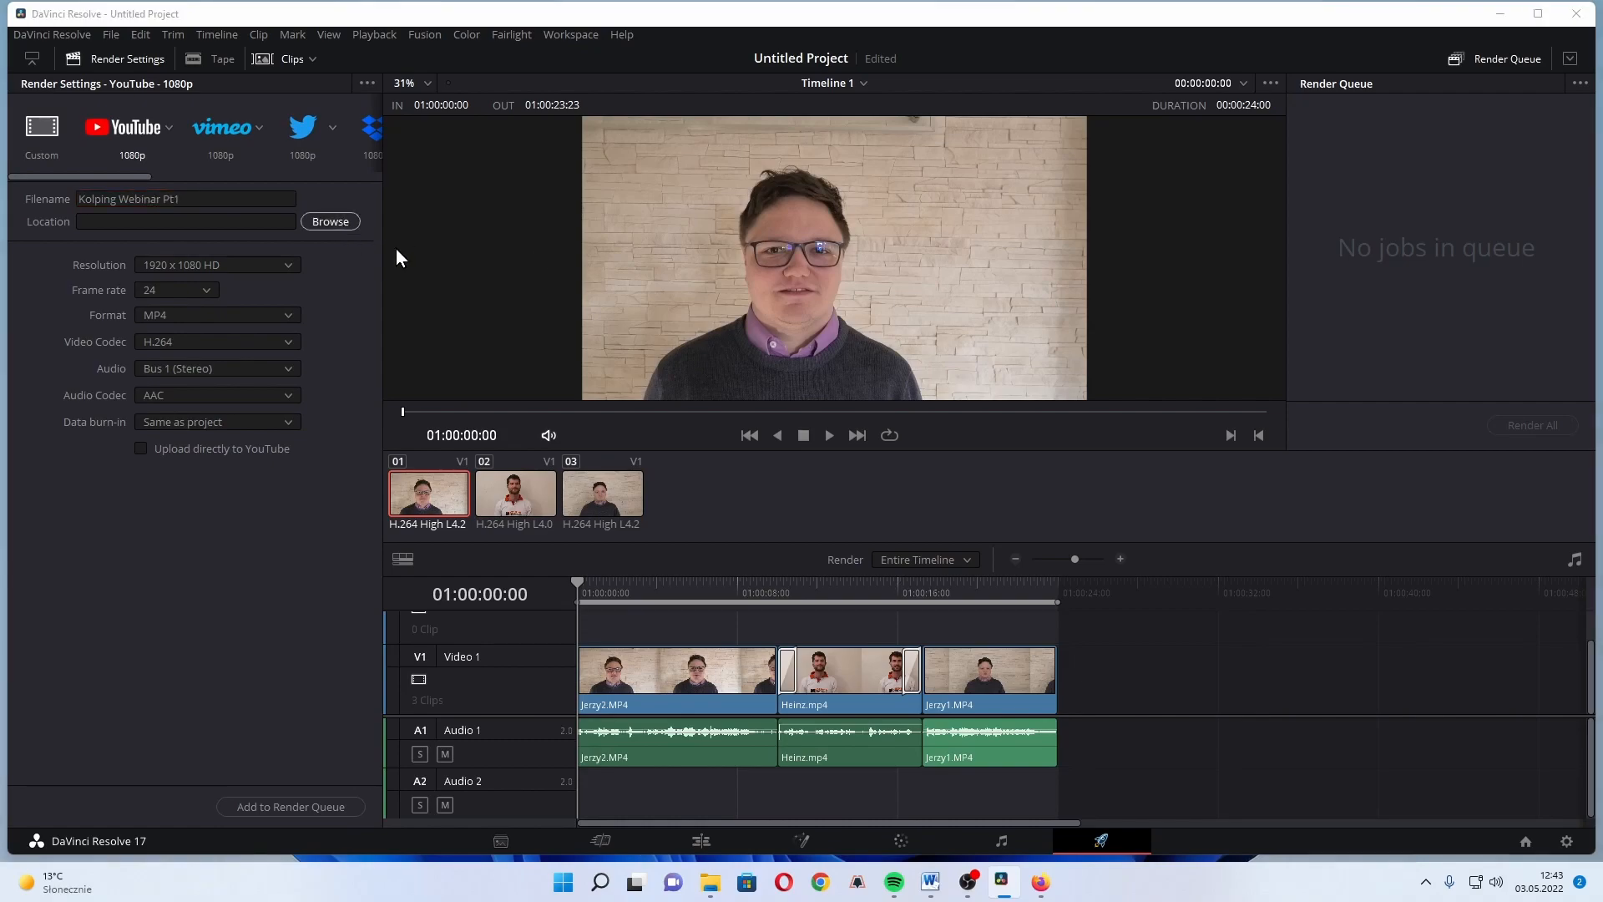
click(865, 601)
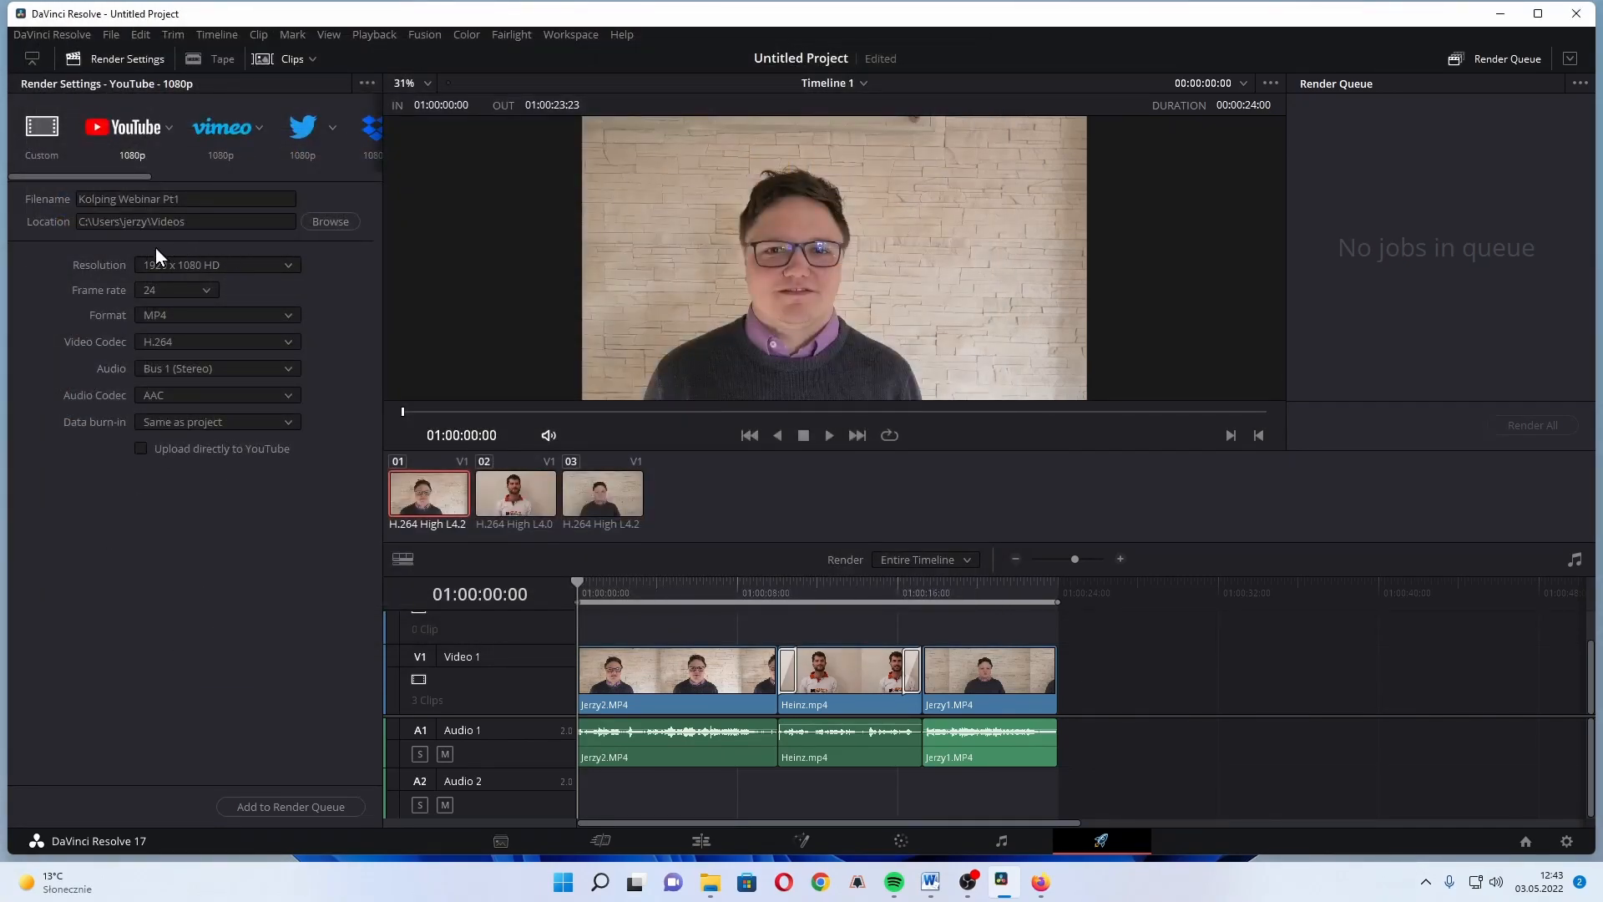
Step: Add the Kolping Webinar Pt1 export to the render queue and render all queued jobs
click(290, 804)
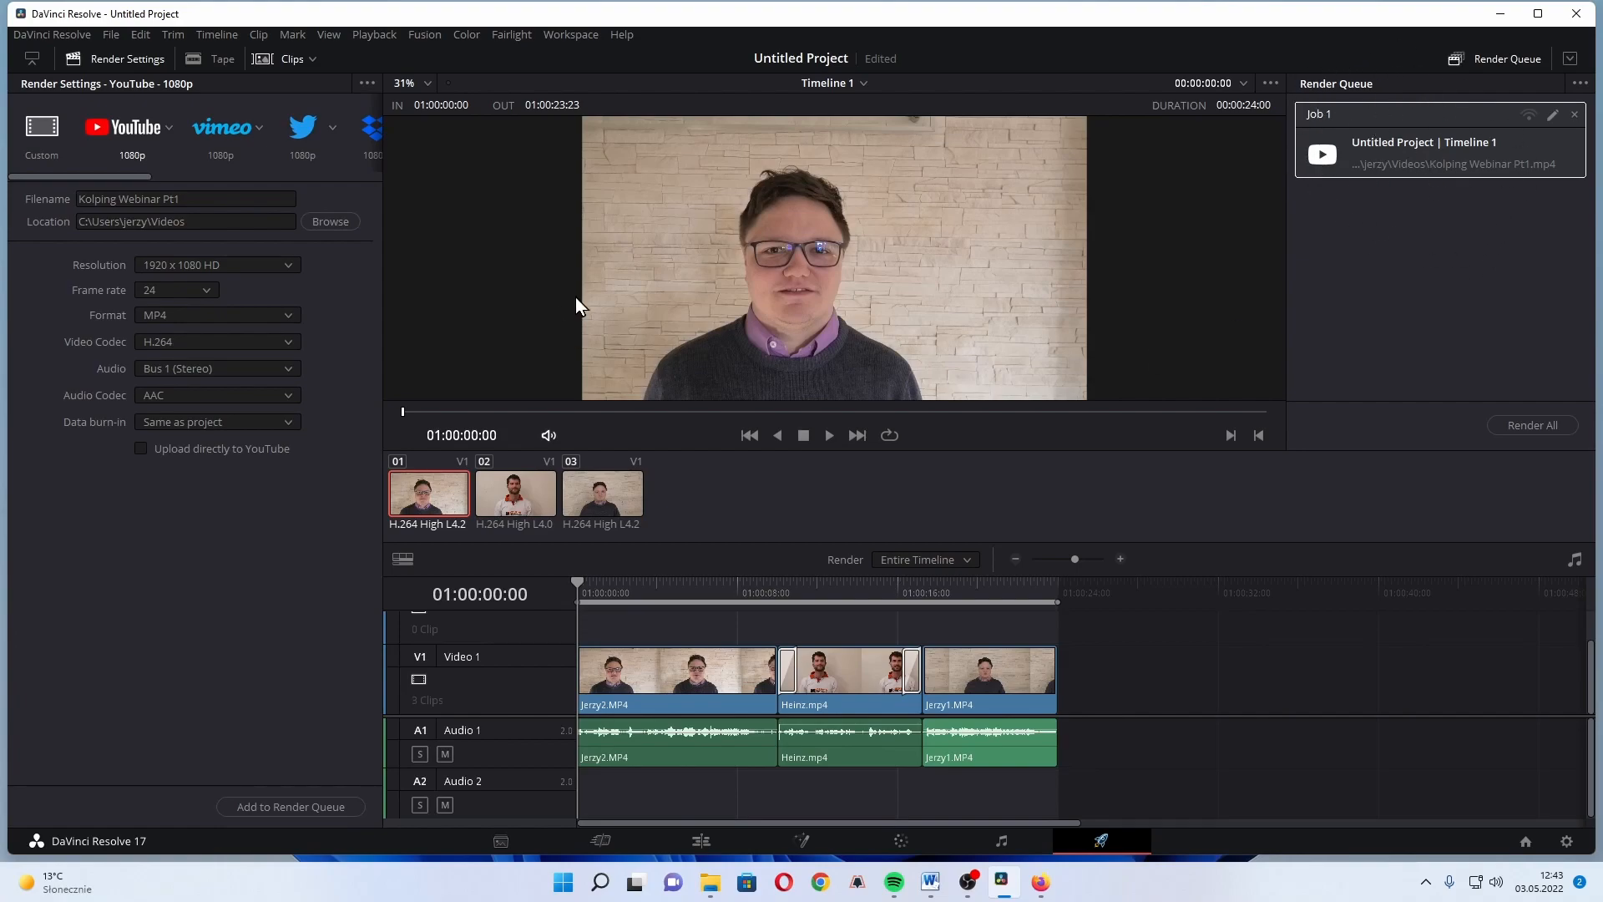
click(1403, 240)
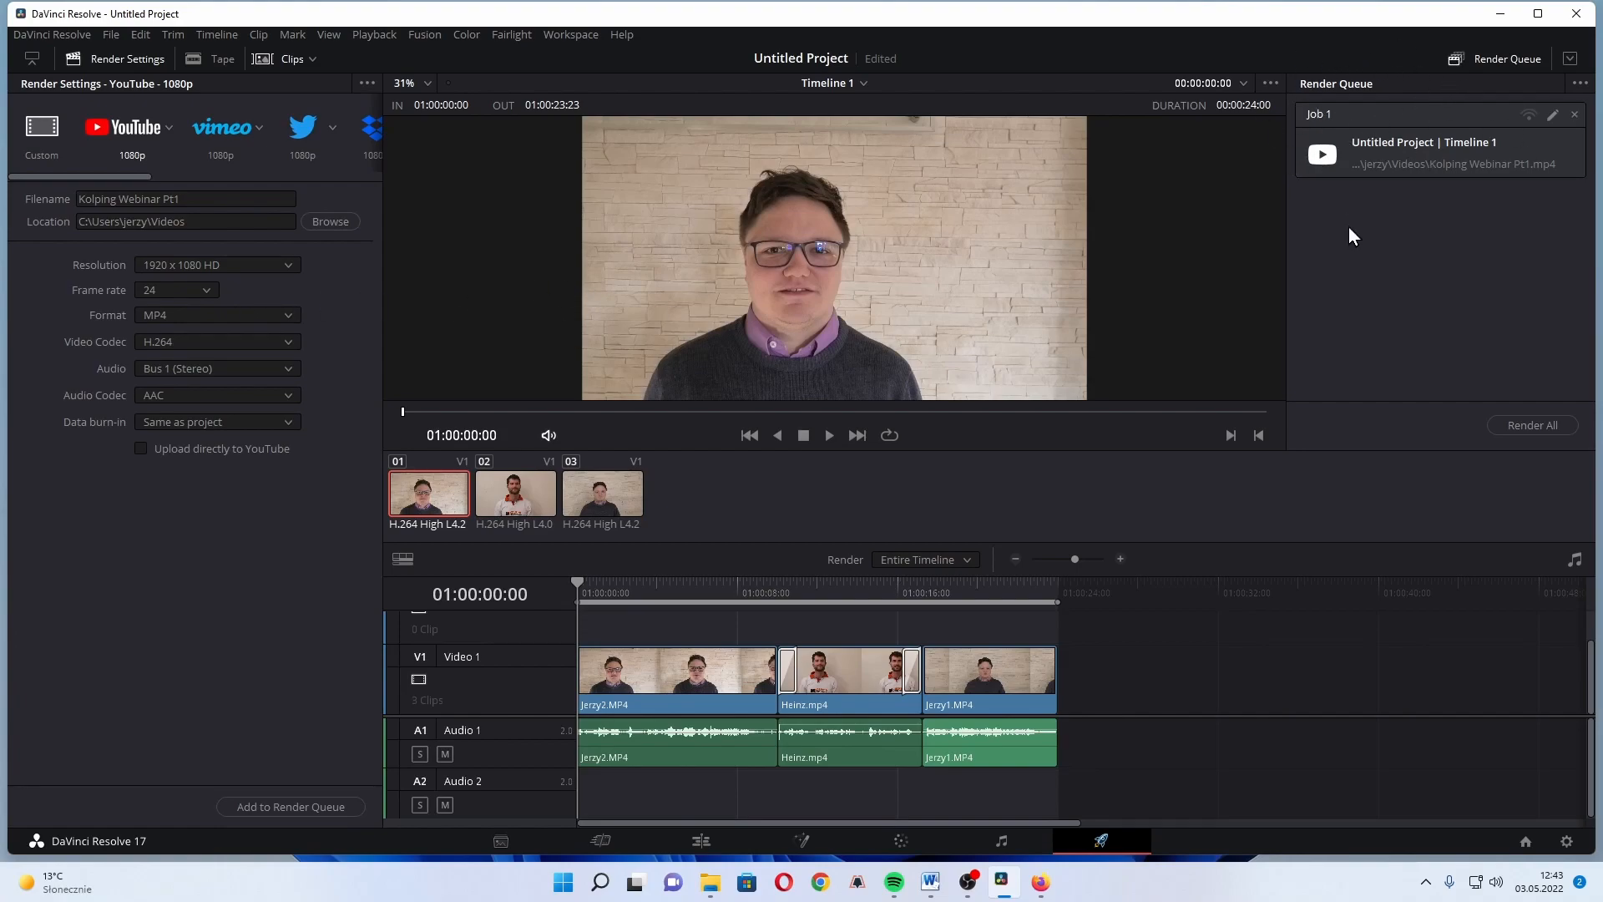
click(1533, 425)
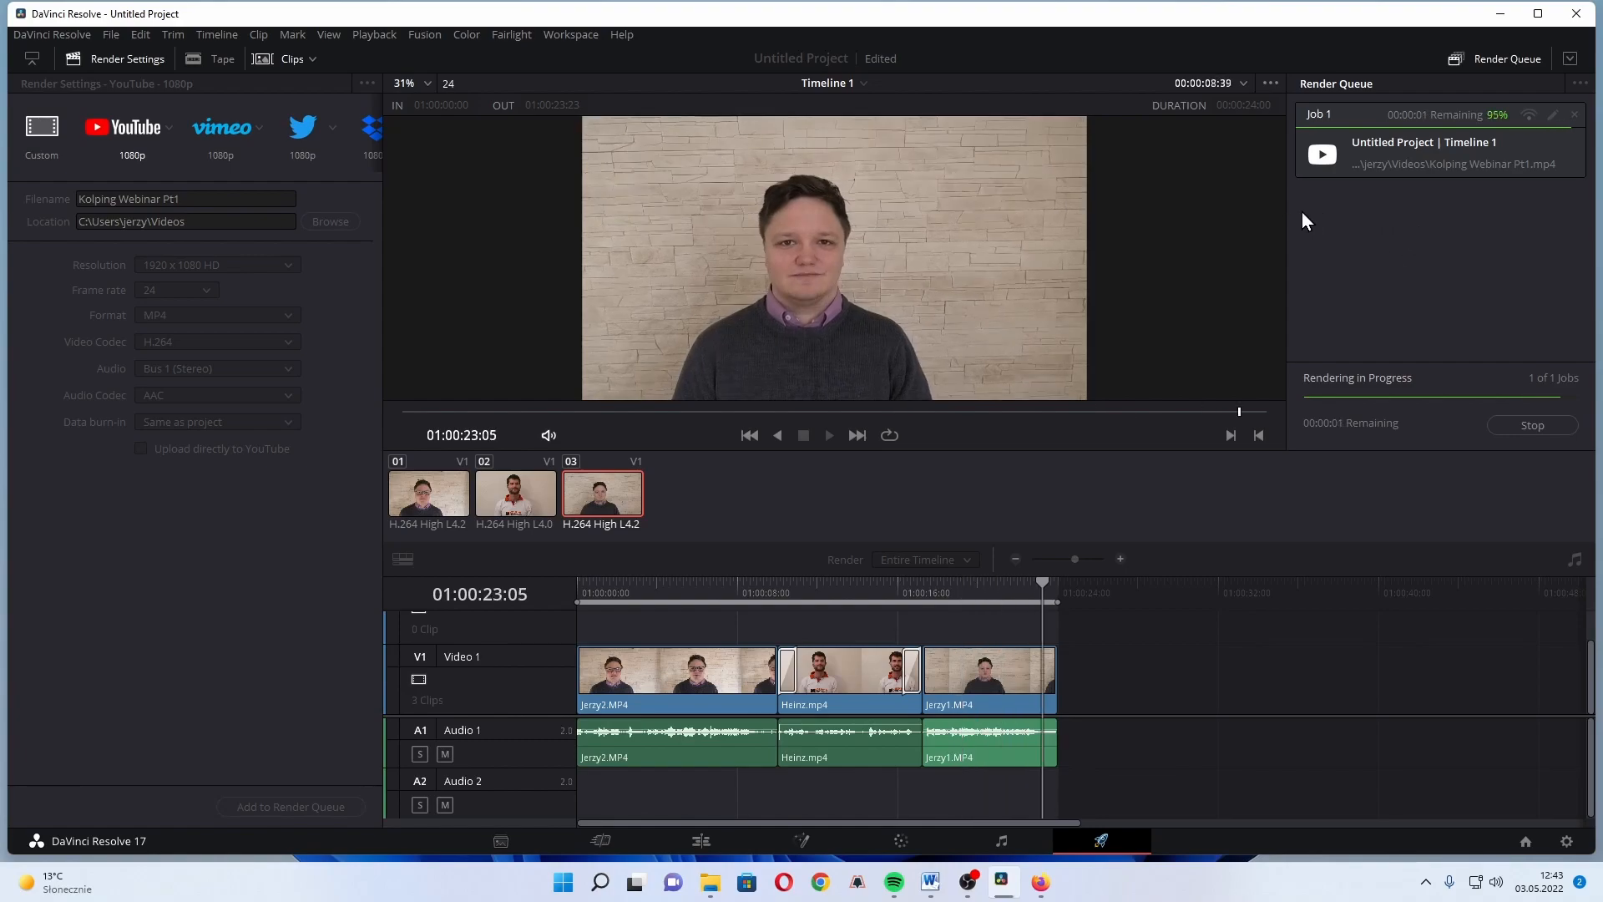
click(111, 35)
click(123, 29)
click(123, 29)
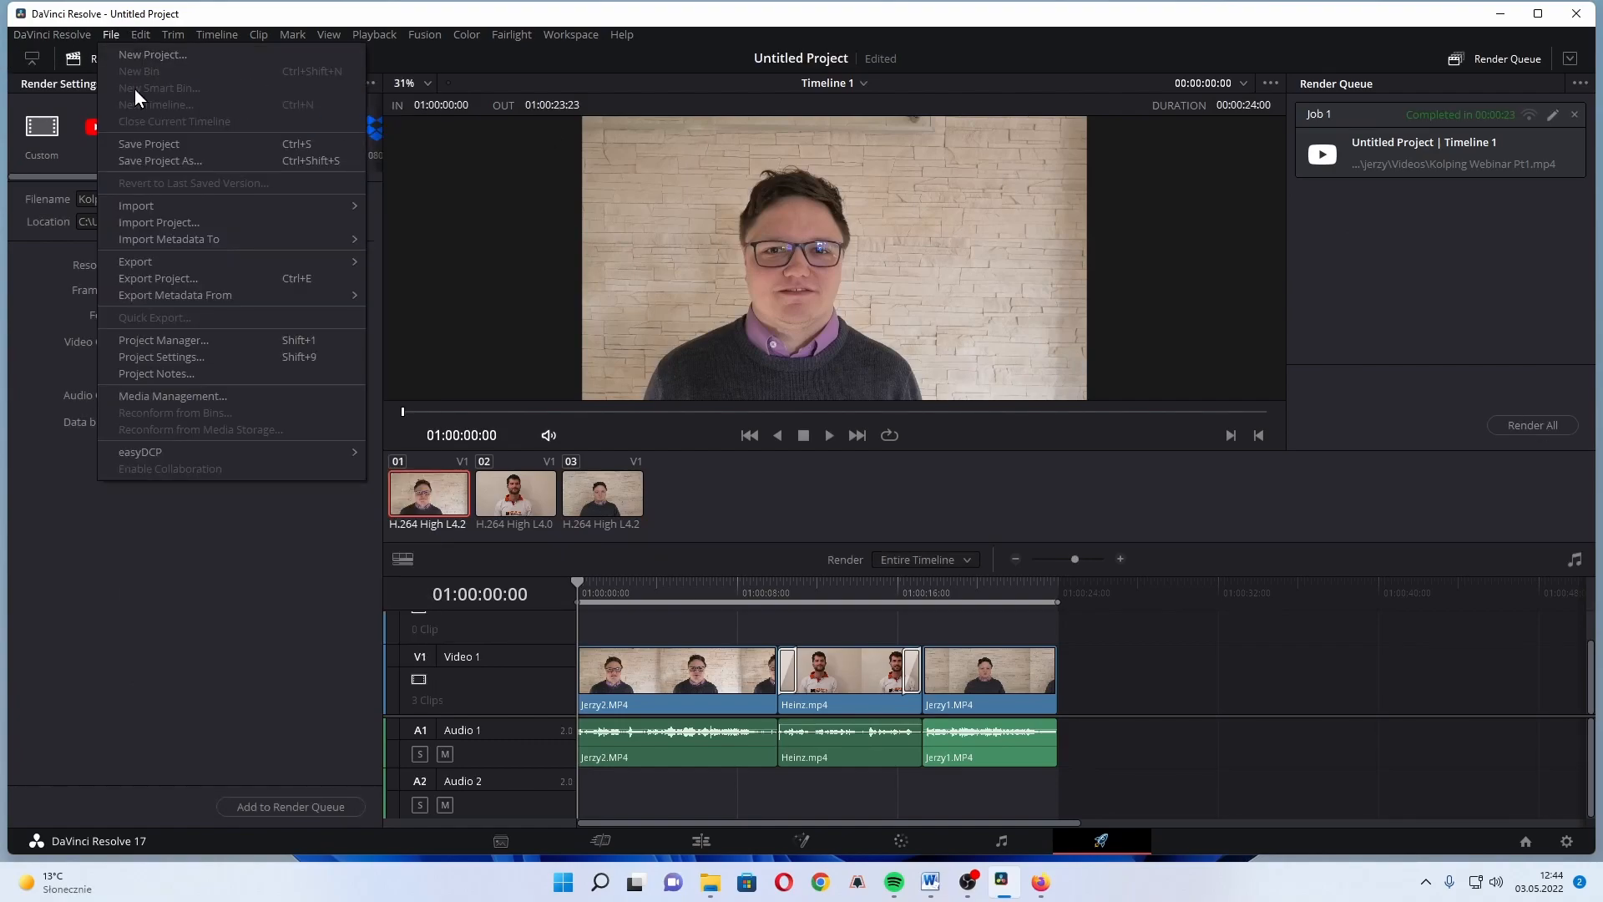
click(153, 575)
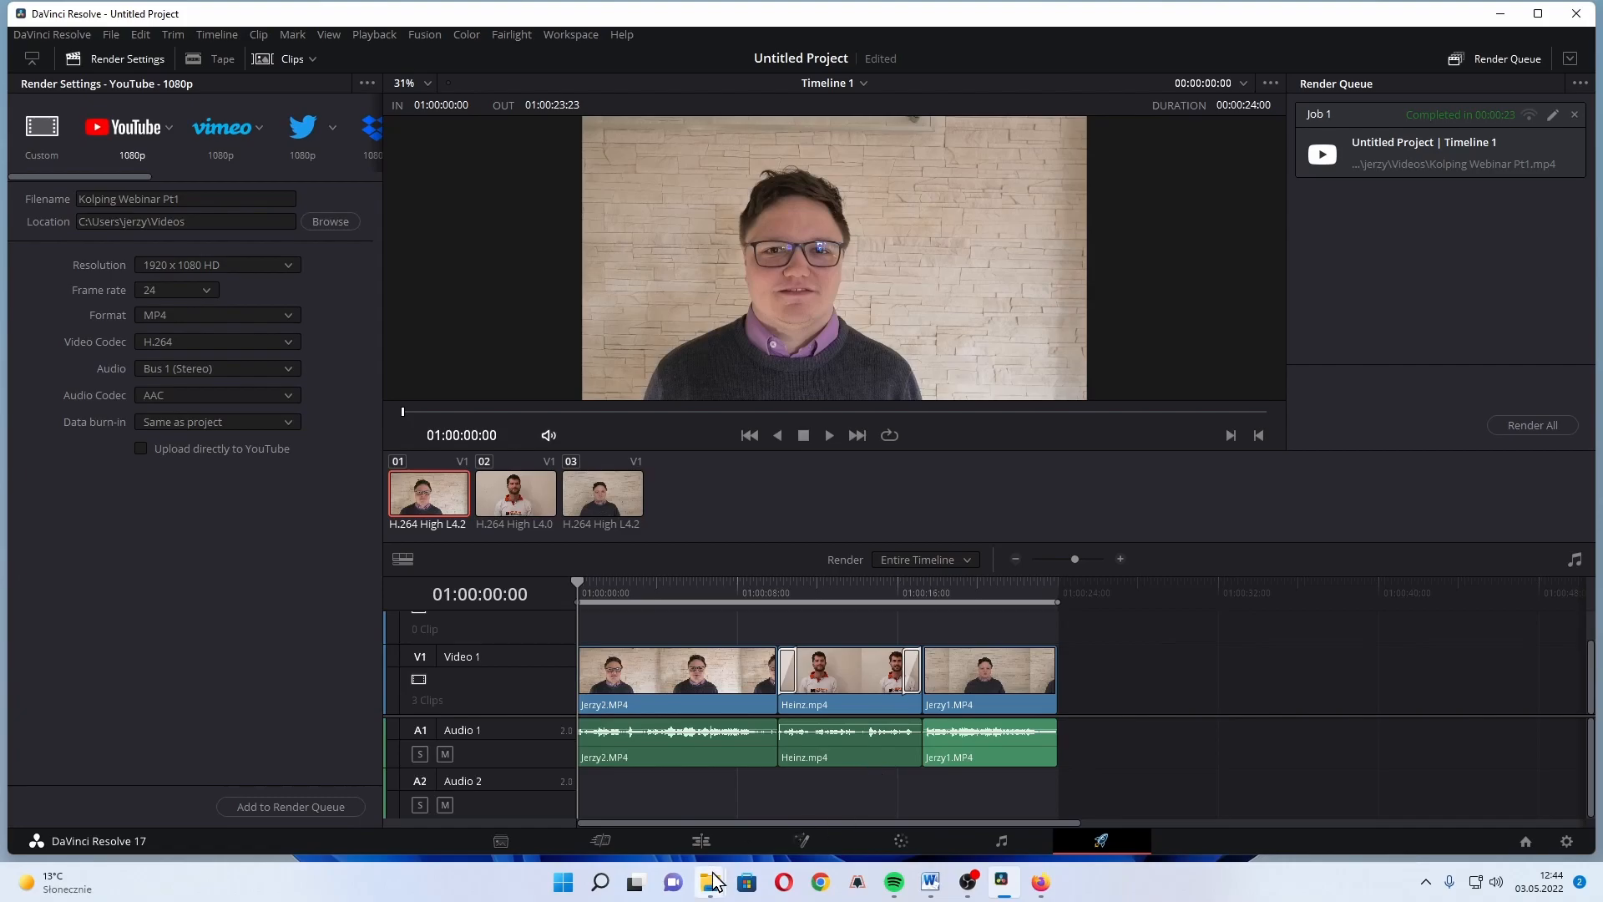
Step: Switch to File Explorer, play the rendered Kolping Webinar Pt1 video from the Videos folder, and close the player
mouse_move(711, 882)
mouse_move(578, 803)
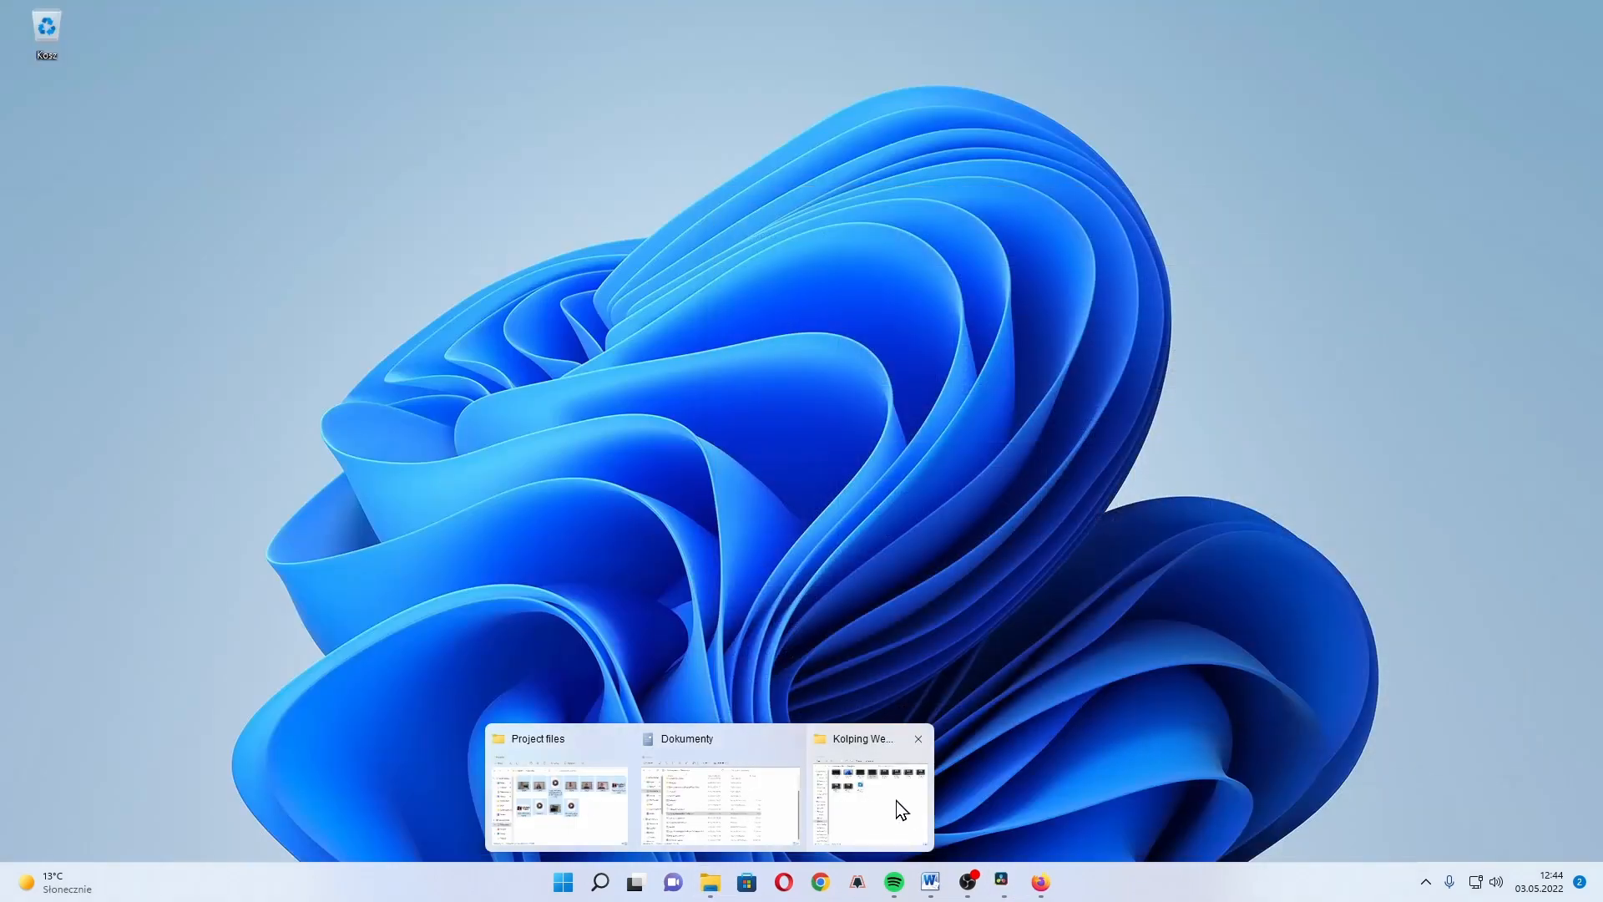
click(896, 803)
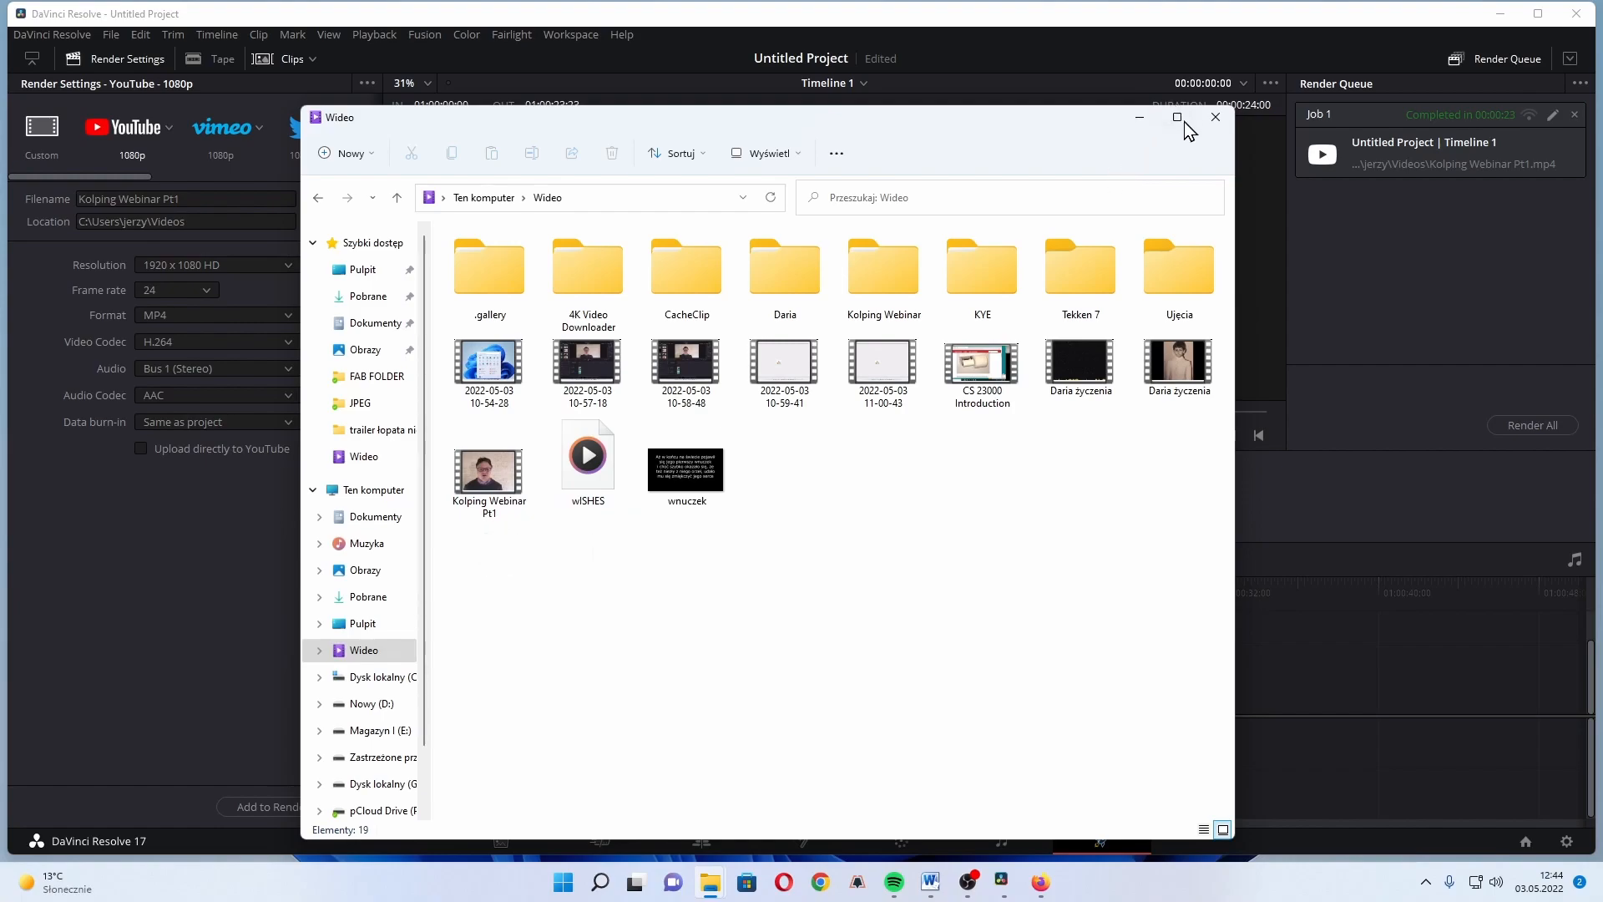
drag(1056, 118, 1602, 418)
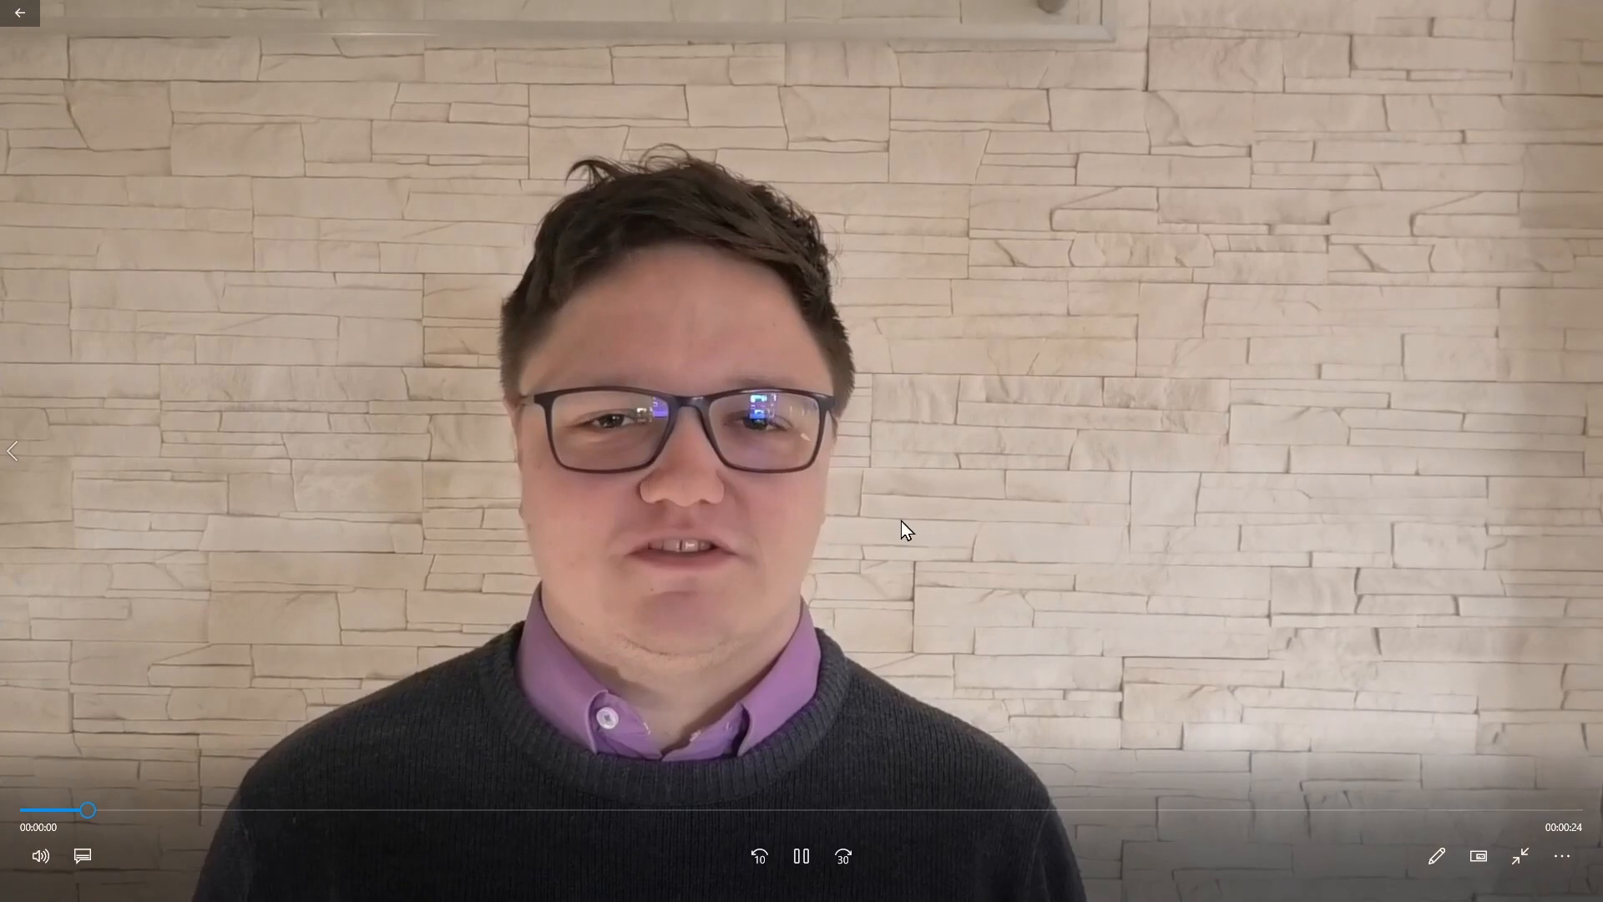
click(802, 856)
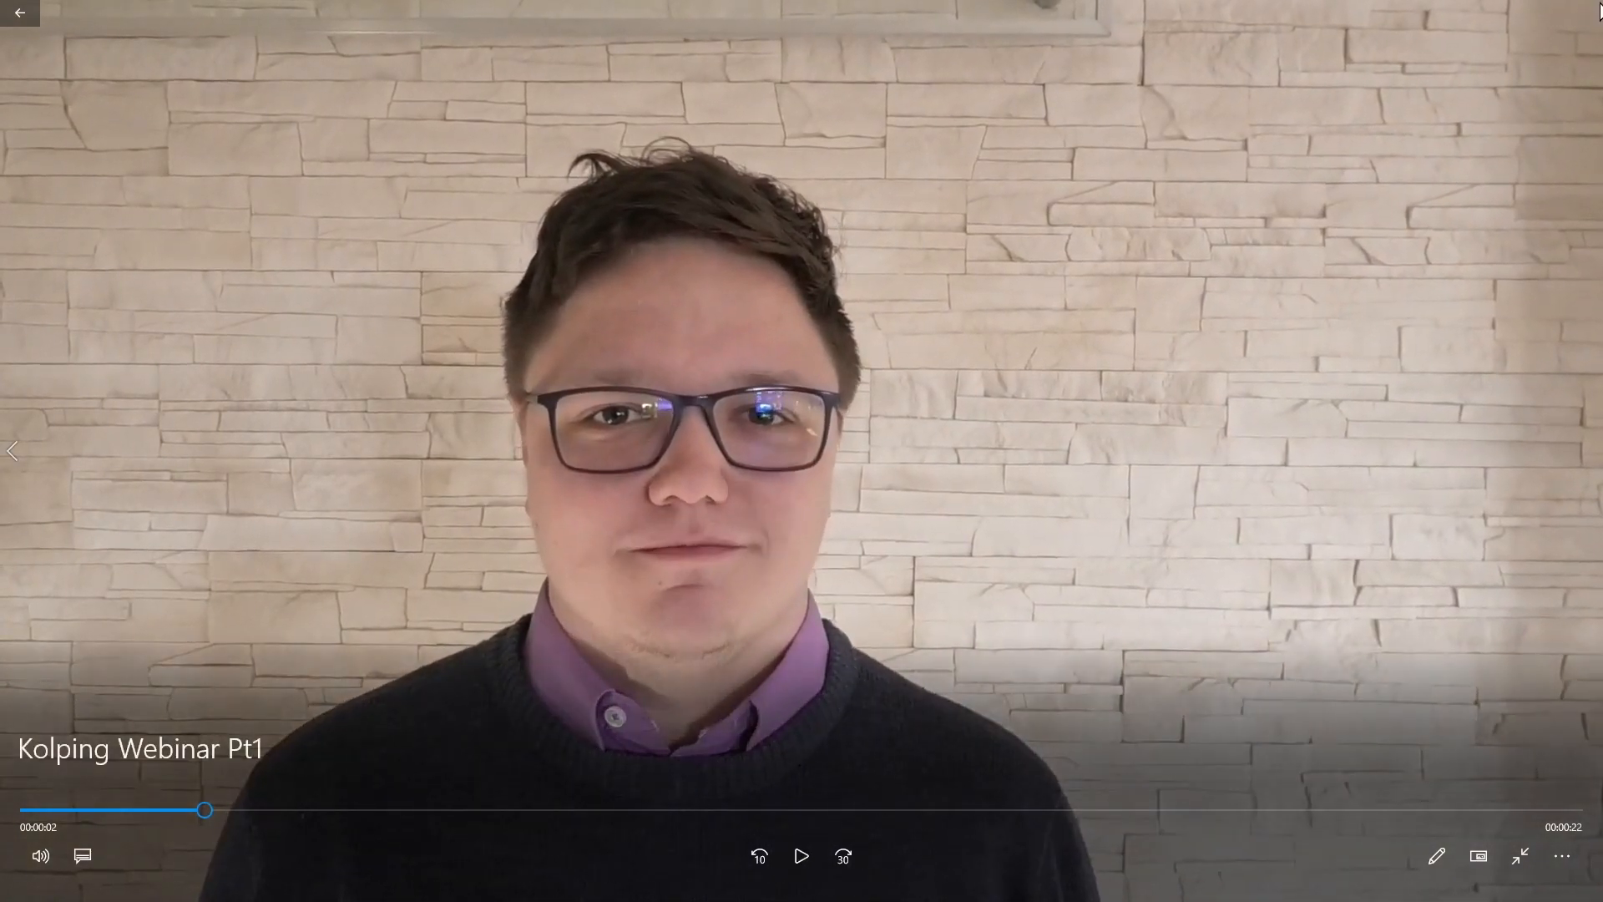
key(Escape)
click(1586, 13)
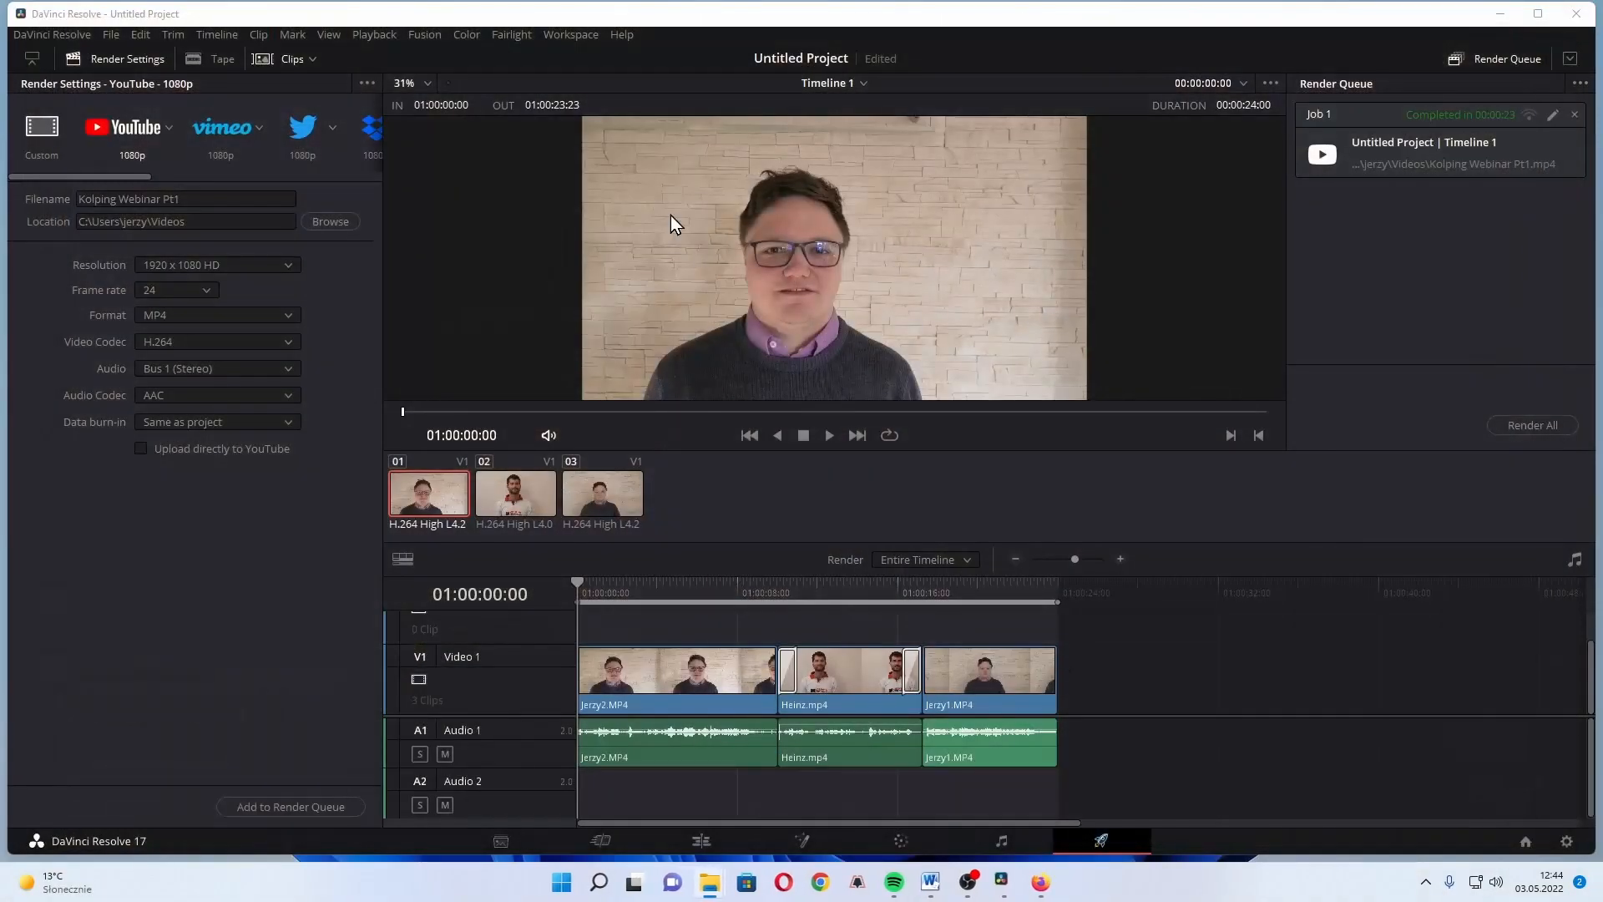